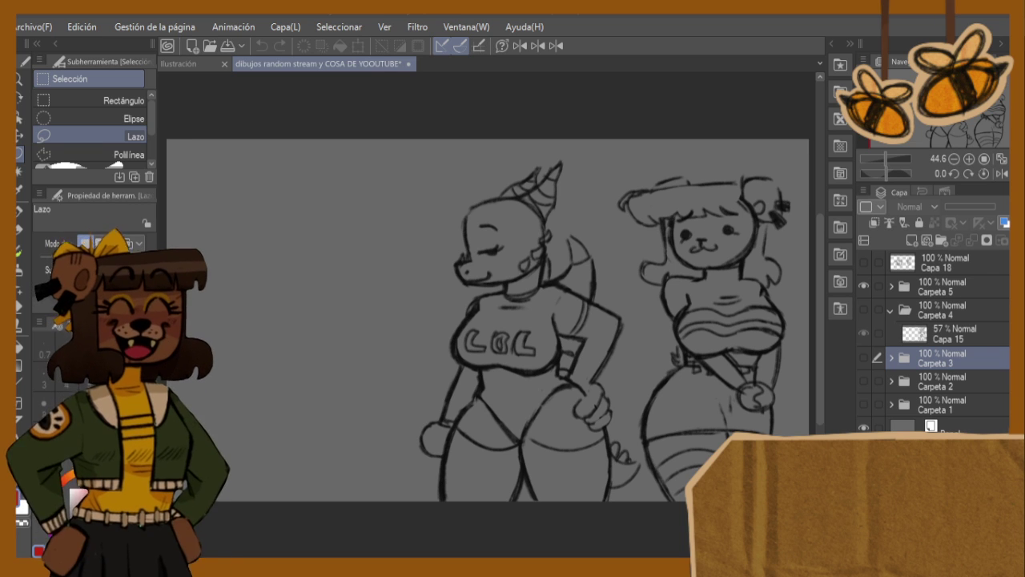
- Switch to the blank Ilustración canvas and choose the Soft Gouache brush
left_click(194, 64)
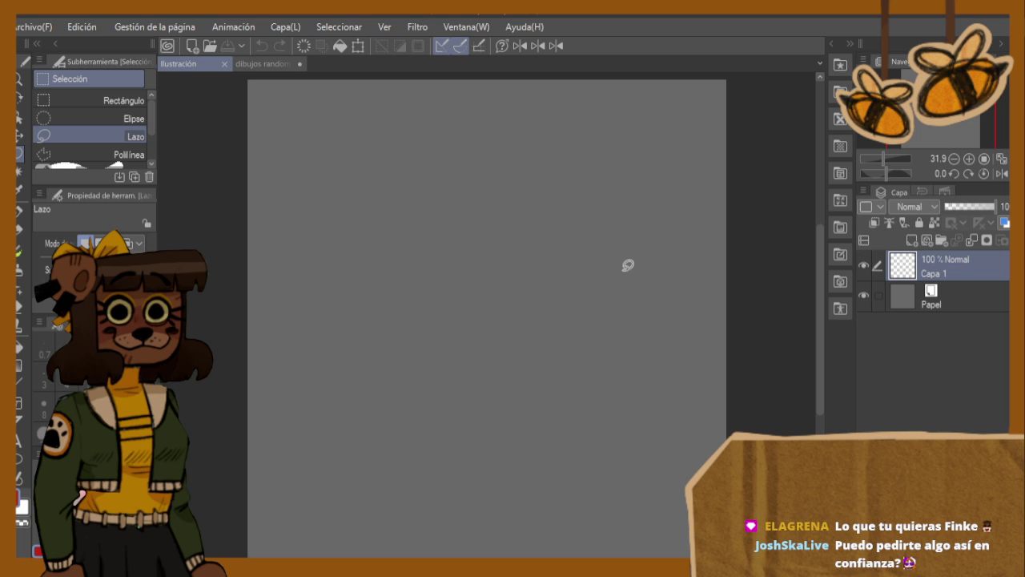
left_click(19, 250)
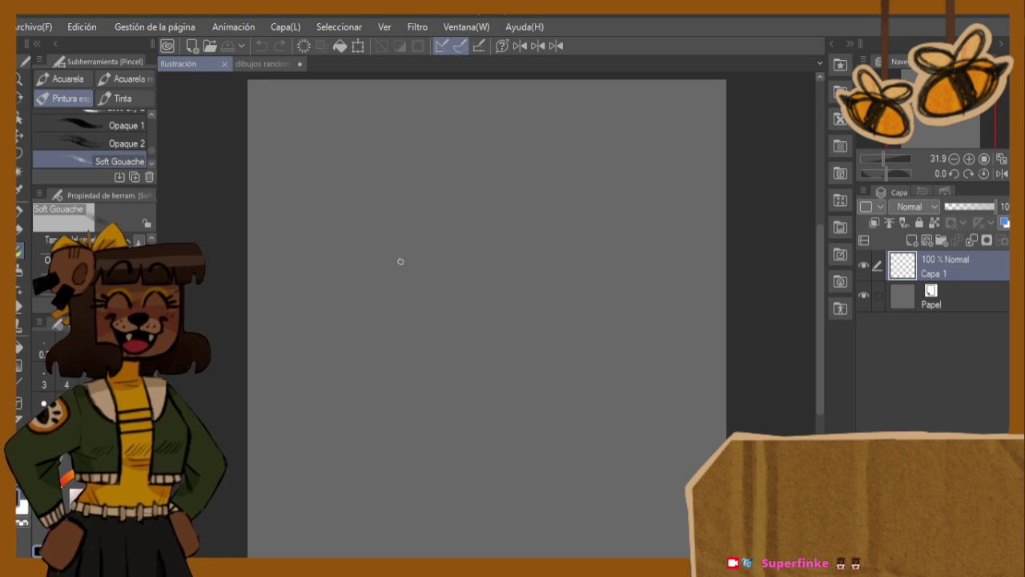
- Sketch a large U-shaped curve across the middle of the canvas with overlapping black strokes
left_click_drag(379, 231, 400, 365)
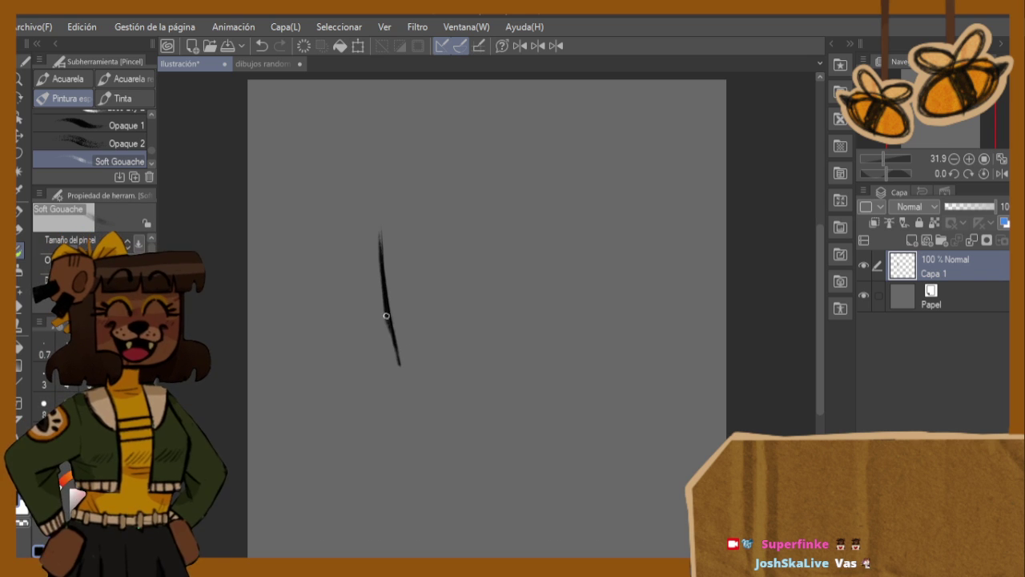
mouse_move(389, 317)
left_mouse_down()
mouse_move(419, 393)
mouse_move(465, 440)
left_mouse_up()
mouse_move(408, 373)
left_mouse_down()
mouse_move(463, 437)
mouse_move(548, 451)
left_mouse_up()
mouse_move(476, 443)
left_mouse_down()
mouse_move(516, 454)
mouse_move(467, 441)
mouse_move(530, 441)
mouse_move(471, 441)
mouse_move(550, 425)
mouse_move(552, 416)
mouse_move(534, 433)
mouse_move(606, 366)
left_mouse_up()
left_click_drag(571, 397, 629, 335)
left_click_drag(595, 377, 635, 309)
mouse_move(607, 355)
left_mouse_down()
mouse_move(632, 282)
mouse_move(621, 336)
mouse_move(634, 256)
left_mouse_up()
left_click_drag(622, 332, 629, 244)
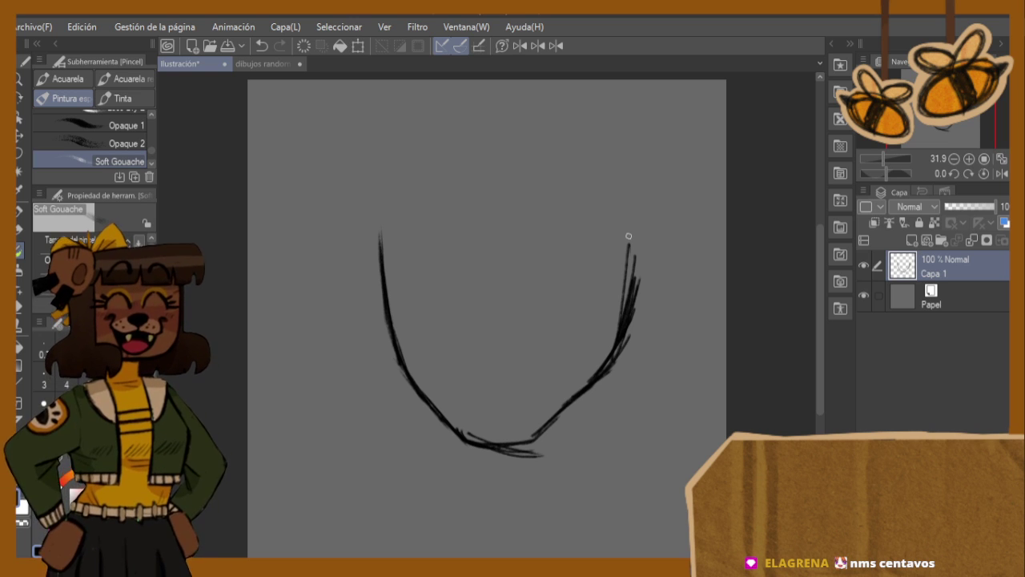
- Mirror the canvas view horizontally
key("h")
key("h")
key("h")
key("h")
key("h")
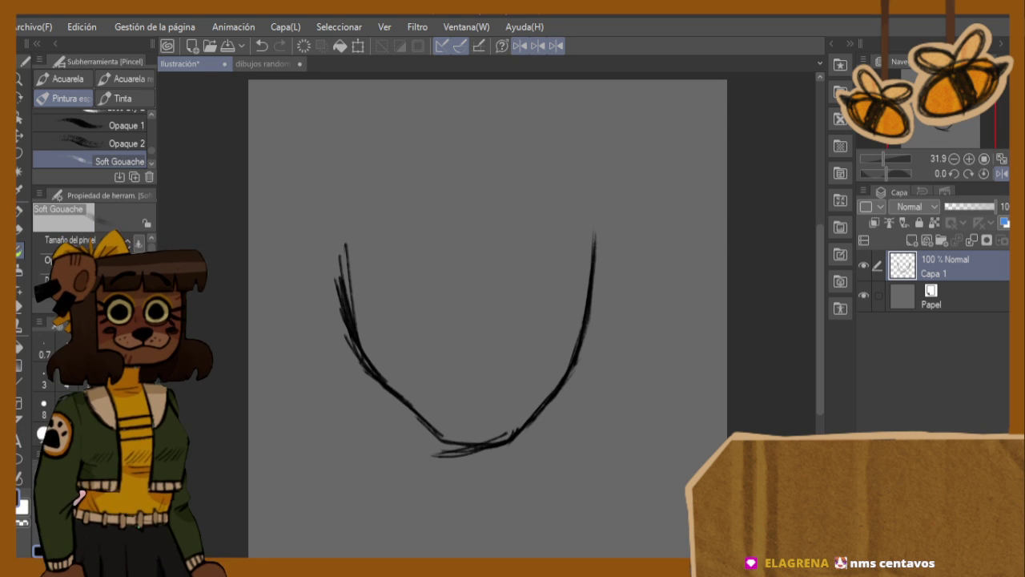
- Erase the entire U-shaped curve with the Más fuerte eraser
key("e")
left_click_drag(352, 296, 341, 256)
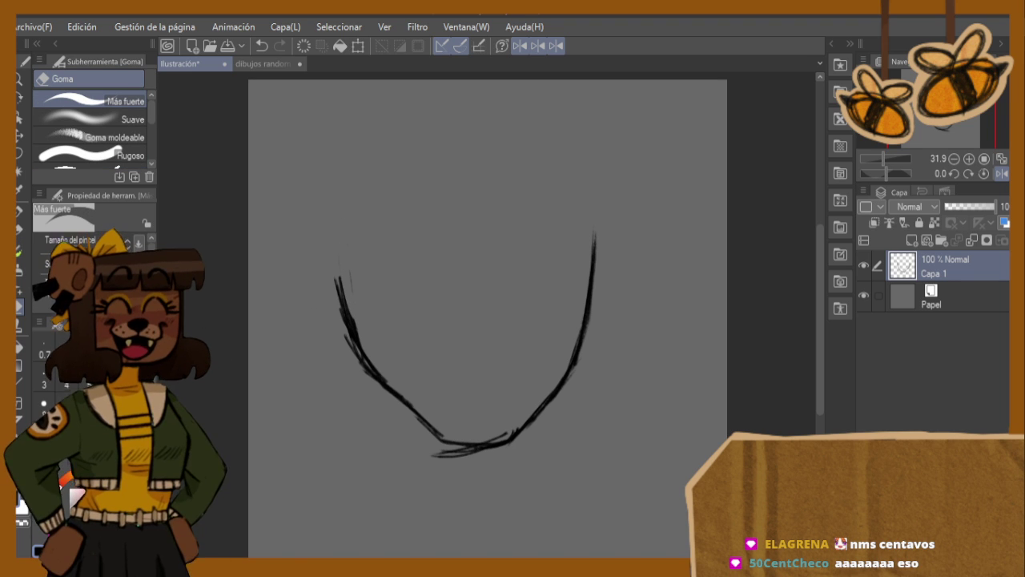
mouse_move(333, 275)
left_mouse_down()
mouse_move(338, 311)
mouse_move(351, 286)
mouse_move(437, 433)
mouse_move(377, 361)
mouse_move(407, 401)
left_mouse_up()
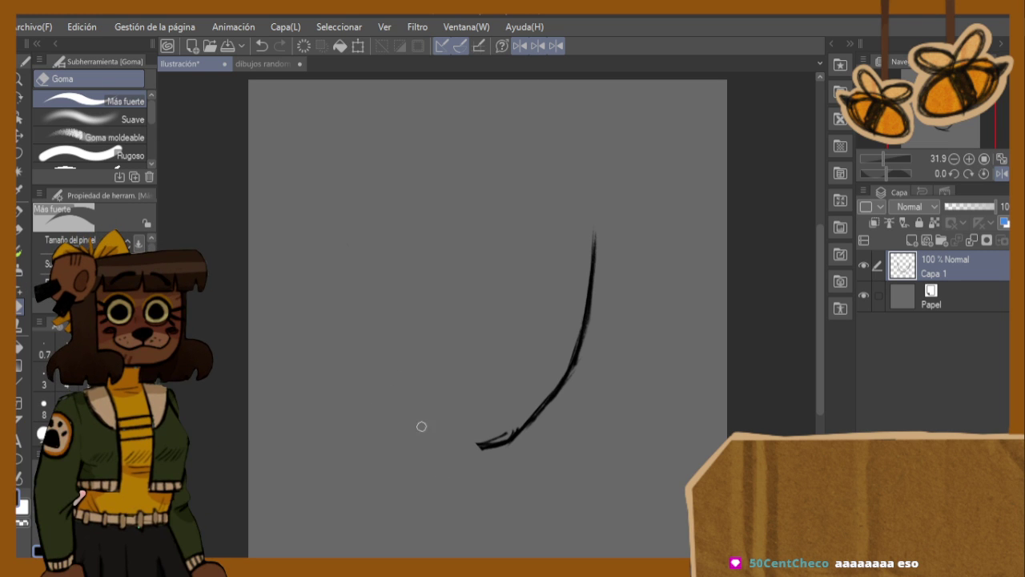
left_click_drag(470, 451, 538, 412)
mouse_move(573, 303)
left_mouse_down()
mouse_move(589, 364)
mouse_move(591, 238)
left_mouse_up()
- Sketch a closed, tilted bean-shaped body outline with the Soft Gouache brush, redoing the strokes that miss the shape
left_click(21, 250)
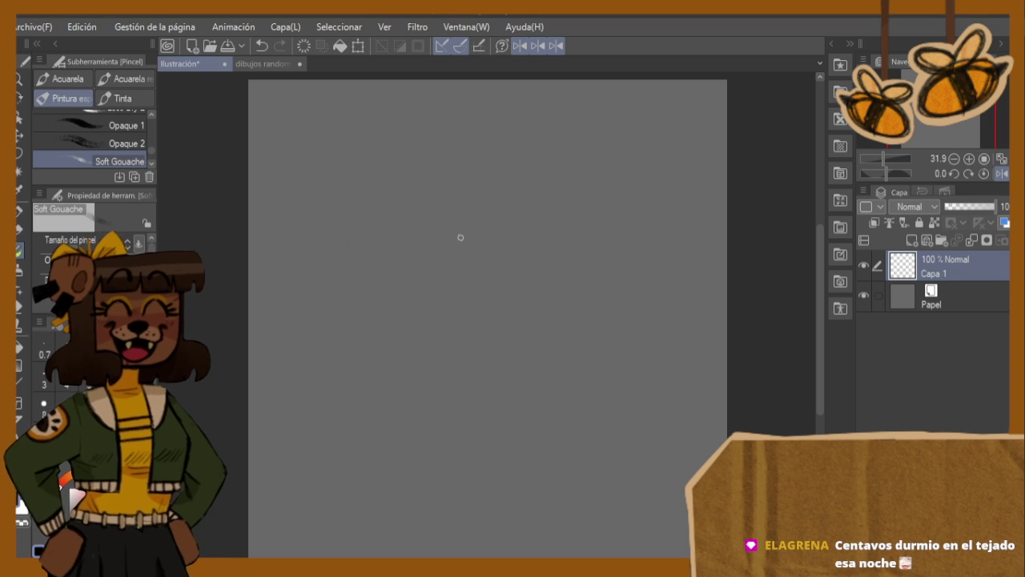
mouse_move(597, 195)
left_mouse_down()
mouse_move(539, 154)
mouse_move(549, 164)
mouse_move(501, 189)
left_mouse_up()
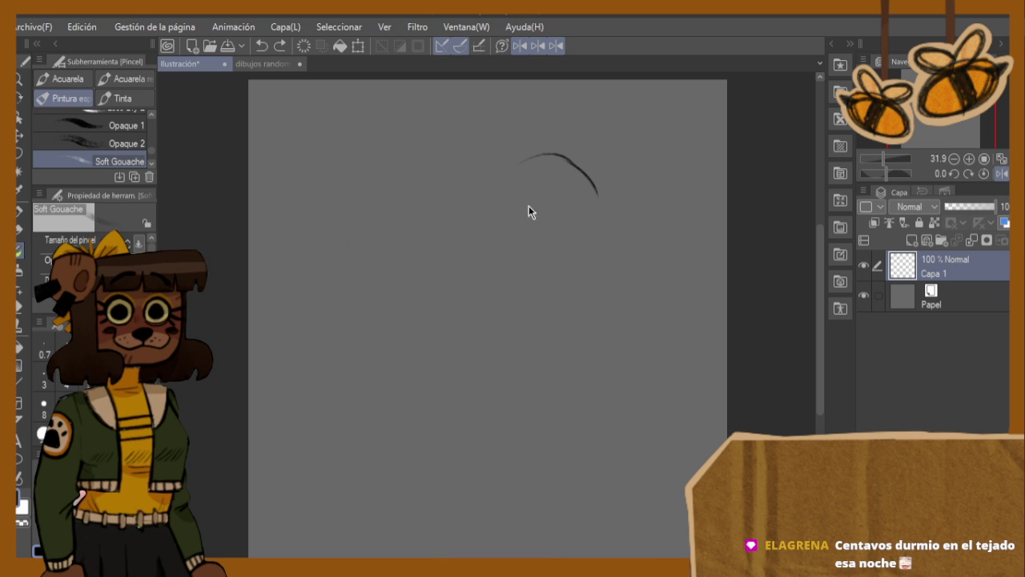
key("ctrl+z")
mouse_move(578, 152)
left_mouse_down()
mouse_move(537, 157)
mouse_move(494, 194)
mouse_move(503, 168)
mouse_move(488, 234)
left_mouse_up()
mouse_move(487, 198)
left_mouse_down()
mouse_move(511, 277)
mouse_move(561, 370)
mouse_move(622, 370)
mouse_move(648, 355)
mouse_move(660, 335)
mouse_move(658, 300)
left_mouse_up()
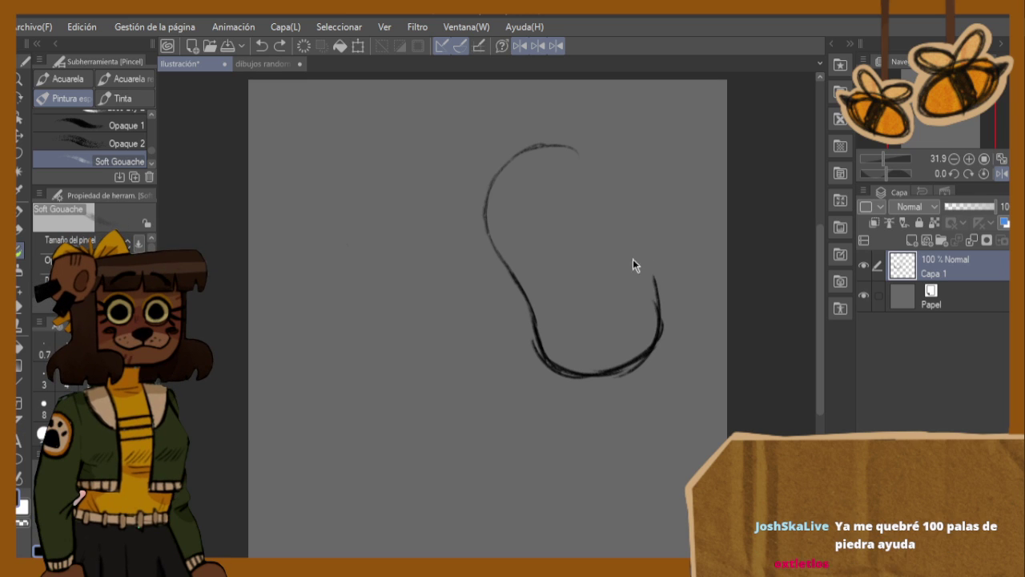
key("ctrl+z")
mouse_move(606, 370)
left_mouse_down()
mouse_move(648, 323)
mouse_move(657, 342)
mouse_move(651, 227)
left_mouse_up()
left_click_drag(630, 190, 648, 235)
mouse_move(527, 155)
left_mouse_down()
mouse_move(560, 134)
mouse_move(551, 143)
mouse_move(600, 141)
mouse_move(537, 145)
mouse_move(595, 141)
mouse_move(641, 194)
left_mouse_up()
key("ctrl+z")
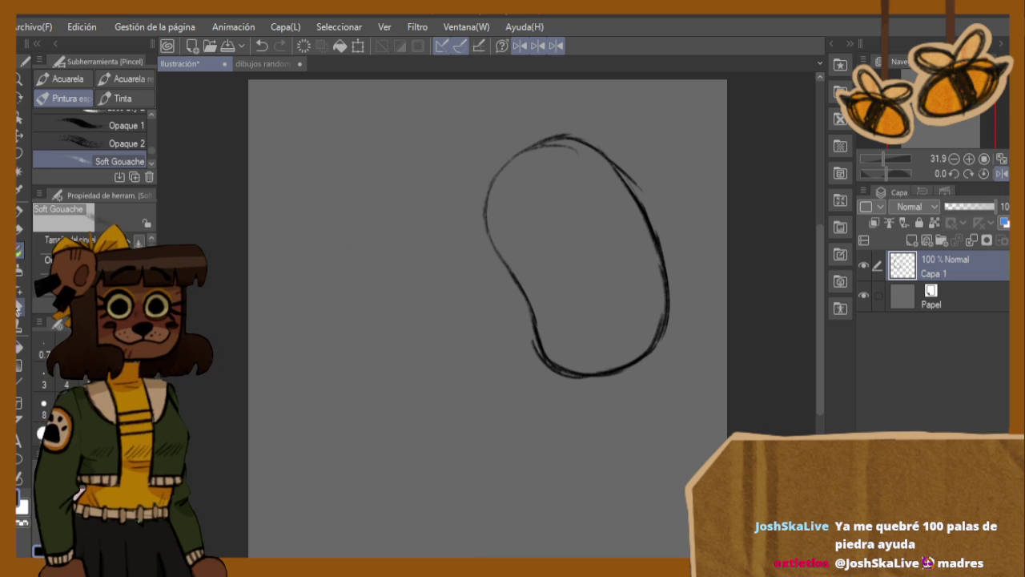
- Clean up the bean outline by erasing the stray and doubled strokes along its upper and lower edges
key("e")
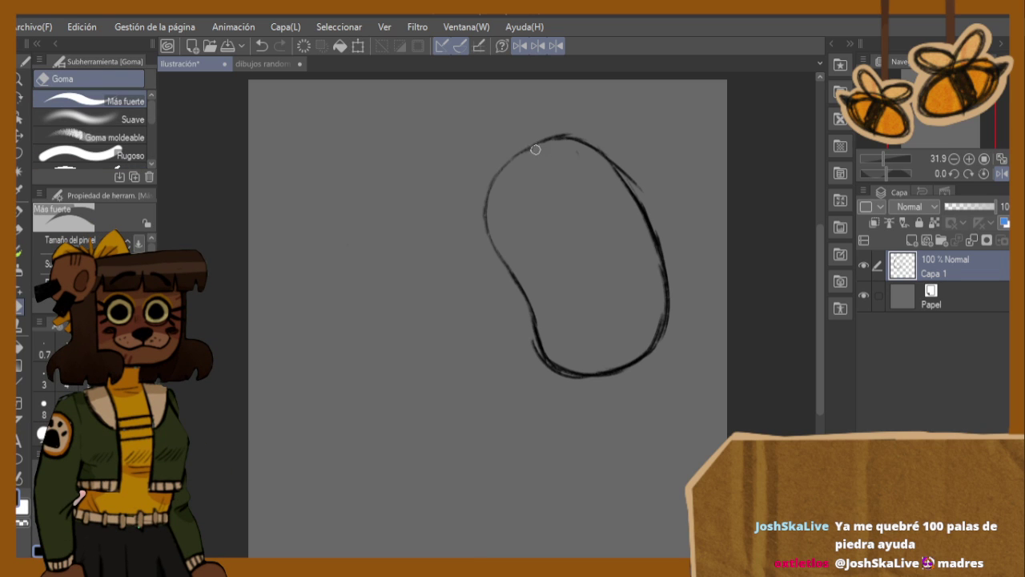
mouse_move(640, 178)
left_mouse_down()
mouse_move(614, 152)
mouse_move(672, 239)
mouse_move(654, 222)
left_mouse_up()
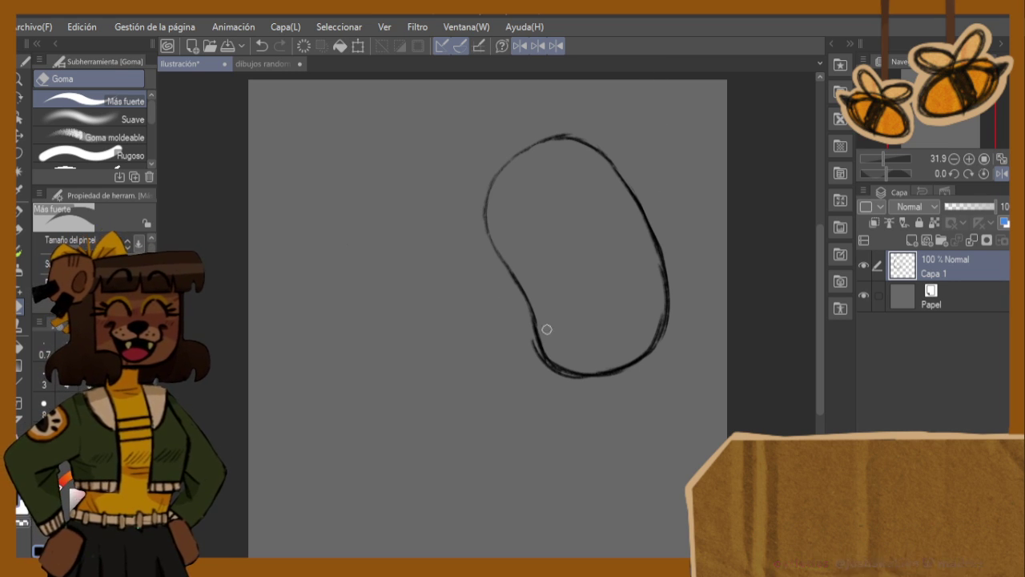
mouse_move(536, 313)
left_mouse_down()
mouse_move(537, 355)
mouse_move(527, 340)
left_mouse_up()
mouse_move(575, 384)
left_mouse_down()
mouse_move(542, 361)
mouse_move(582, 380)
left_mouse_up()
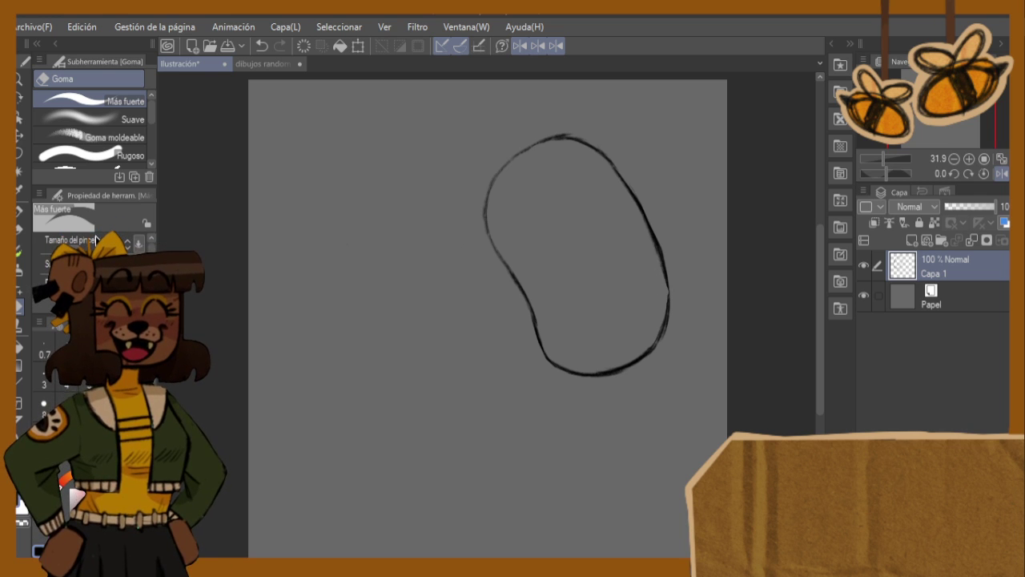
- Draw a round face circle inside the upper part of the bean with the Soft Gouache brush
key("b")
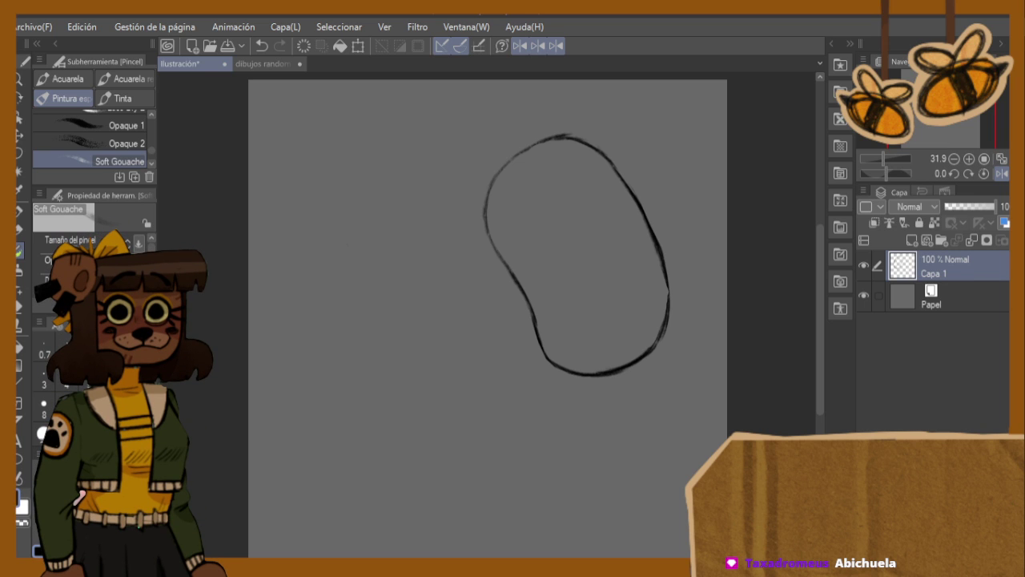
scroll(641, 173, "up", 2)
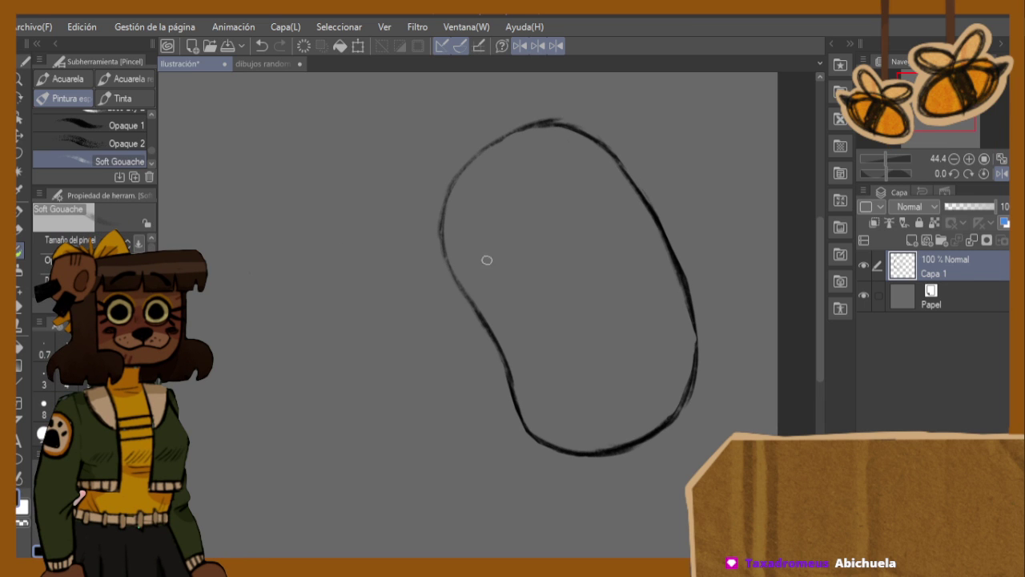
mouse_move(564, 168)
left_mouse_down()
mouse_move(570, 270)
mouse_move(562, 176)
mouse_move(513, 285)
mouse_move(515, 178)
mouse_move(527, 171)
mouse_move(488, 240)
mouse_move(490, 215)
mouse_move(524, 292)
mouse_move(513, 286)
mouse_move(564, 287)
mouse_move(519, 285)
mouse_move(534, 296)
mouse_move(597, 266)
mouse_move(586, 274)
mouse_move(614, 210)
mouse_move(611, 239)
mouse_move(593, 173)
mouse_move(605, 193)
mouse_move(515, 171)
left_mouse_up()
key("ctrl+z")
key("ctrl+z")
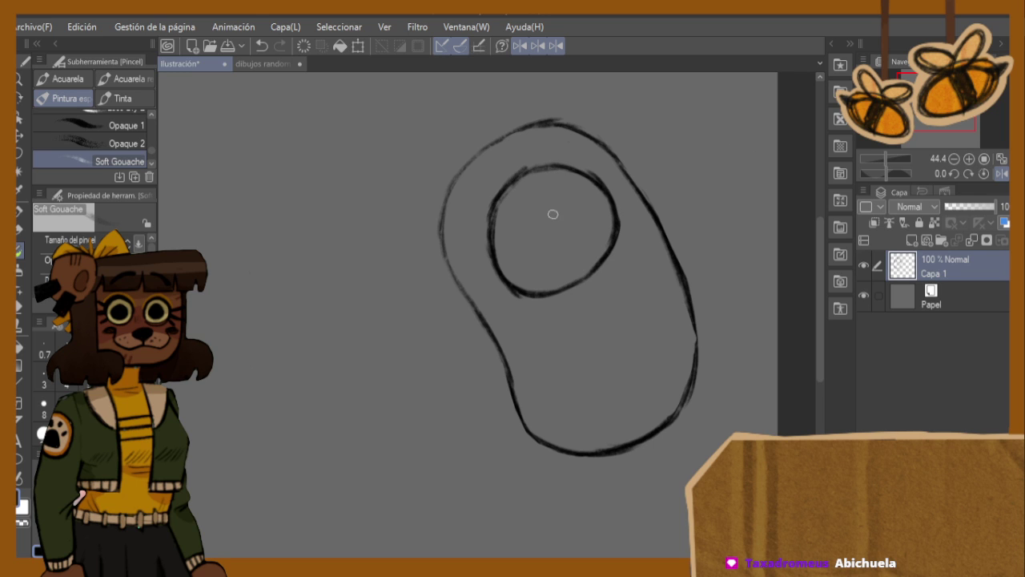
- Rotate the whole drawing clockwise so that the bean-shaped body stands upright
key("ctrl+t")
mouse_move(719, 227)
left_mouse_down()
mouse_move(728, 255)
mouse_move(707, 329)
left_mouse_up()
left_click_drag(684, 283, 652, 254)
left_click_drag(745, 280, 743, 267)
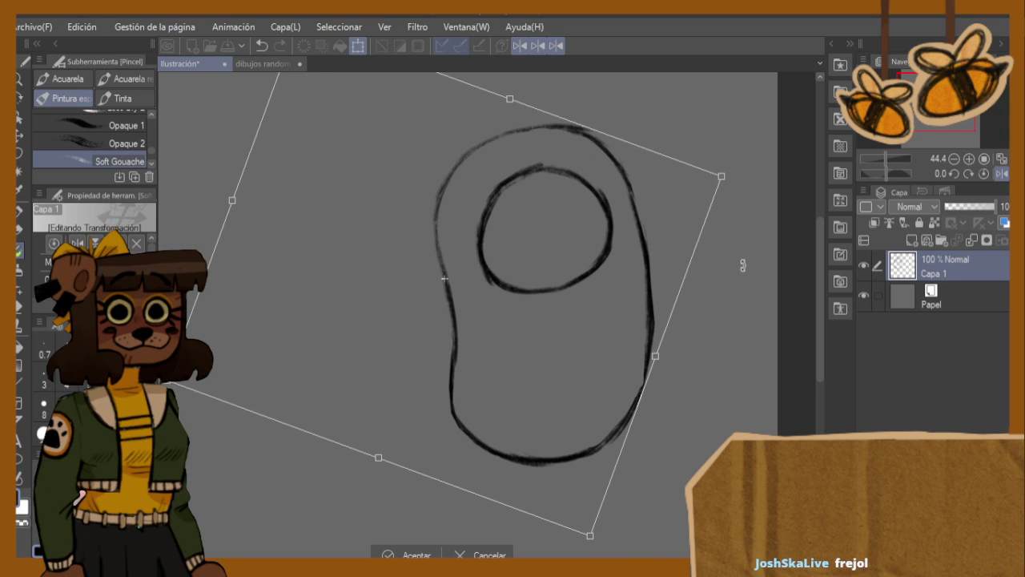
key("Return")
- Lasso the face circle, shift it slightly sideways within the body outline, and clear the selection
key("m")
mouse_move(530, 152)
left_mouse_down()
mouse_move(467, 218)
mouse_move(500, 313)
mouse_move(620, 283)
mouse_move(624, 219)
mouse_move(600, 165)
mouse_move(642, 137)
left_mouse_up()
key("ctrl+t")
left_click_drag(606, 194, 588, 198)
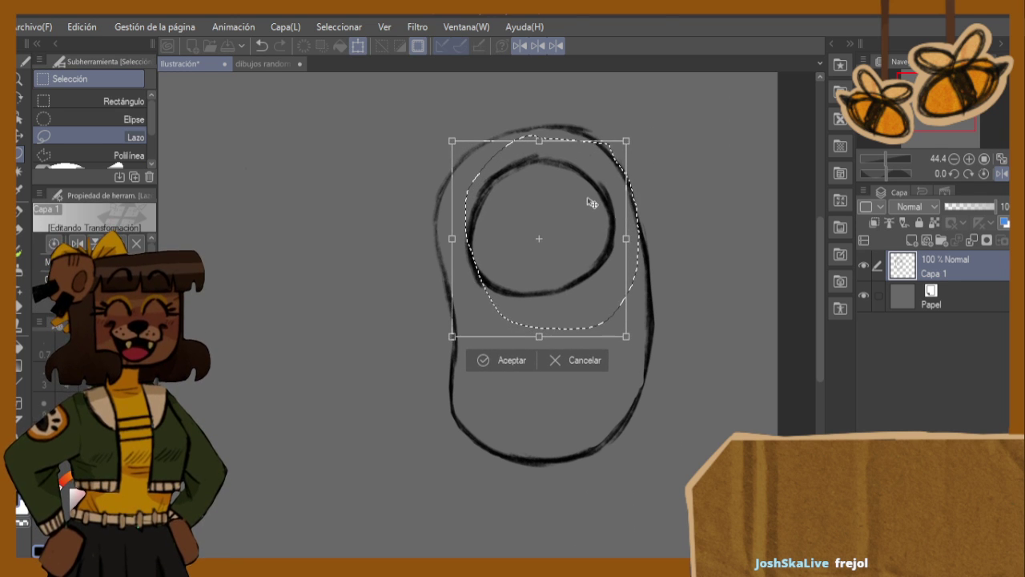
left_click(508, 362)
key("ctrl+d")
- Draw two slanted, filled black oval eyes inside the face circle
key("b")
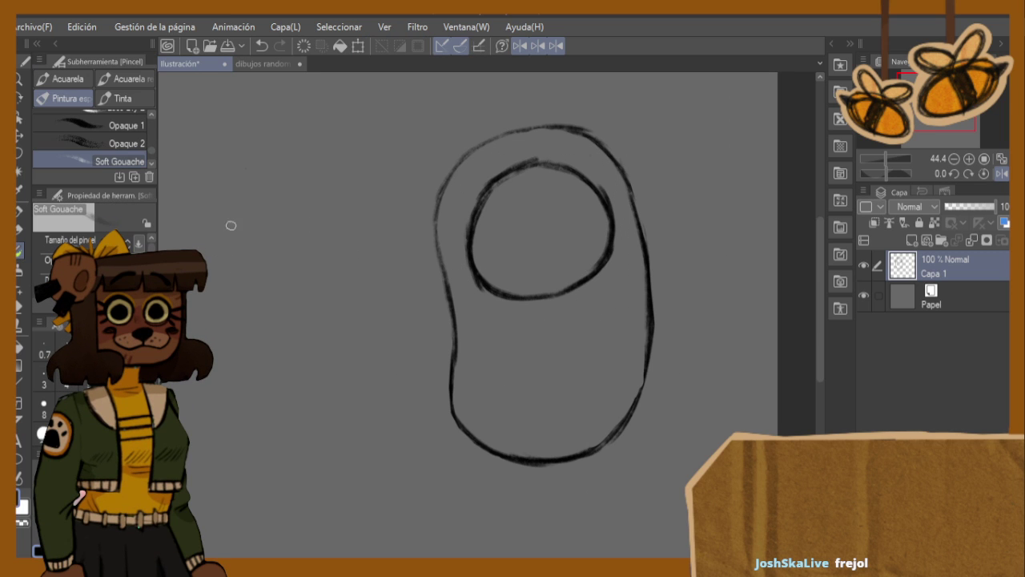
left_click_drag(508, 210, 513, 232)
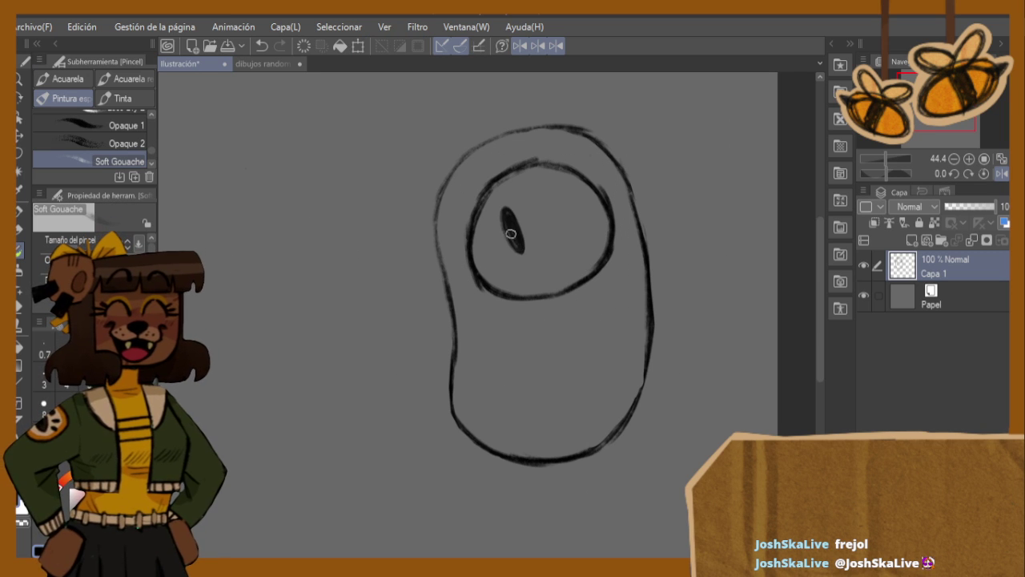
left_click_drag(545, 190, 556, 222)
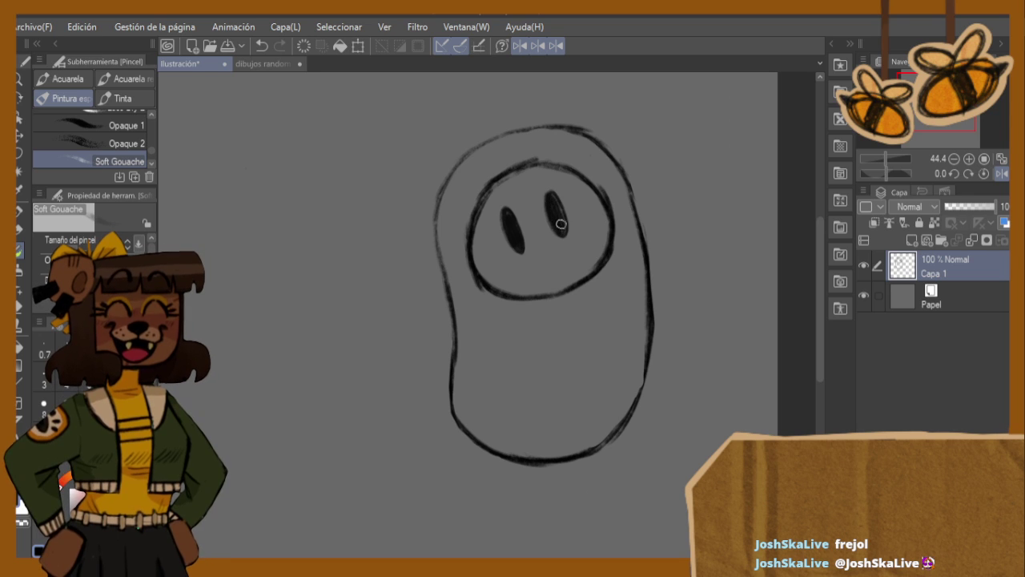
- Try to erase the face circle around the eyes and redraw it
key("e")
mouse_move(504, 193)
left_mouse_down()
mouse_move(479, 206)
mouse_move(487, 190)
mouse_move(473, 268)
mouse_move(496, 298)
left_mouse_up()
key("ctrl+z")
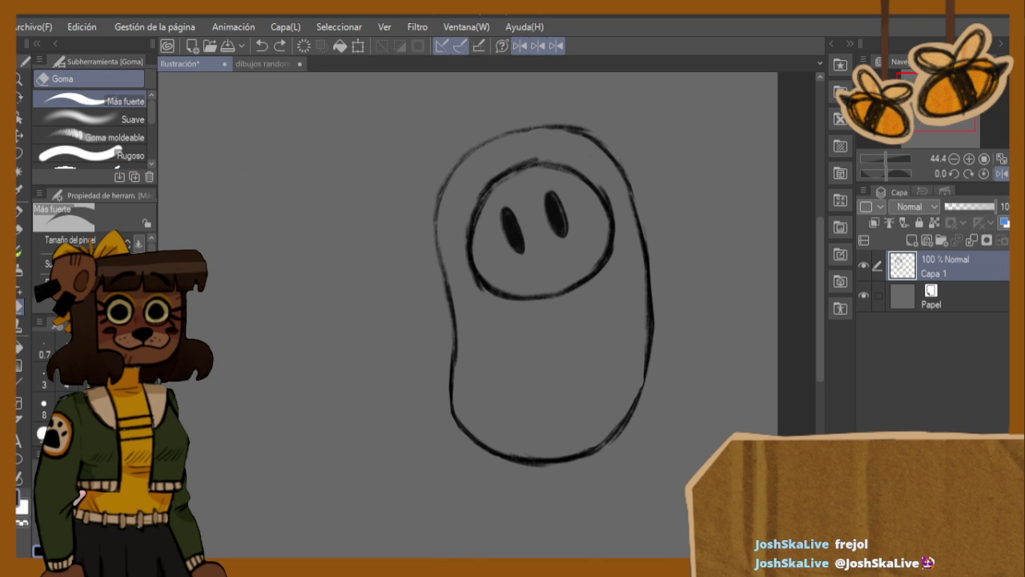
mouse_move(471, 228)
left_mouse_down()
mouse_move(506, 292)
mouse_move(536, 290)
mouse_move(609, 206)
mouse_move(606, 265)
mouse_move(577, 178)
mouse_move(499, 172)
left_mouse_up()
key("b")
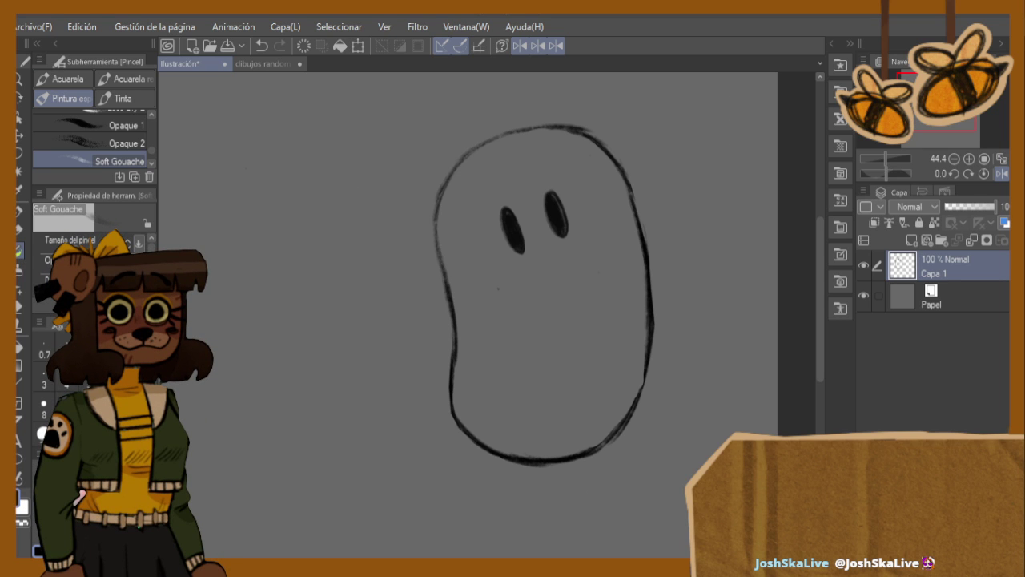
left_click_drag(525, 163, 552, 160)
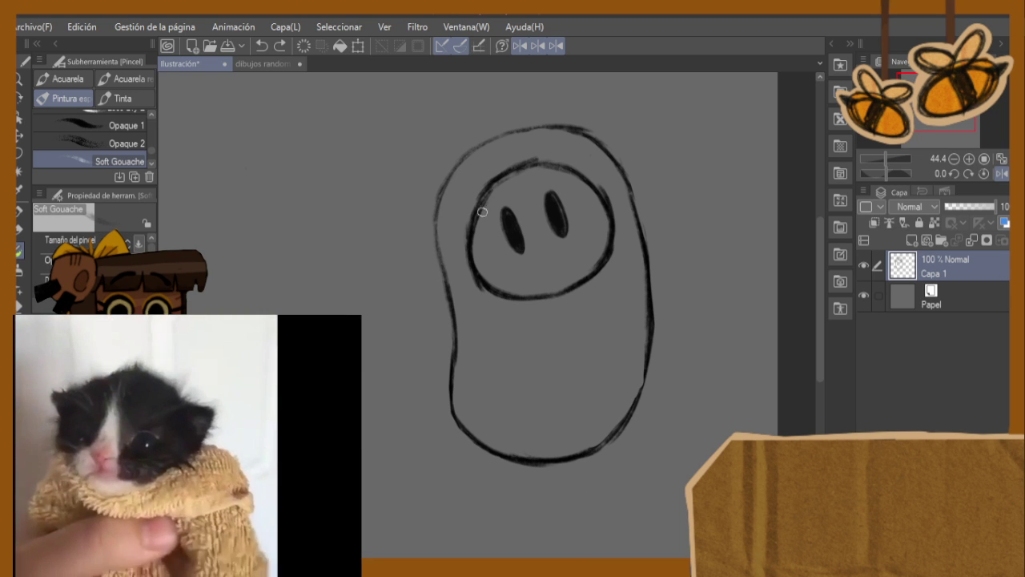
- Erase the rough edges along the outside of the face circle to thin its outline
key("e")
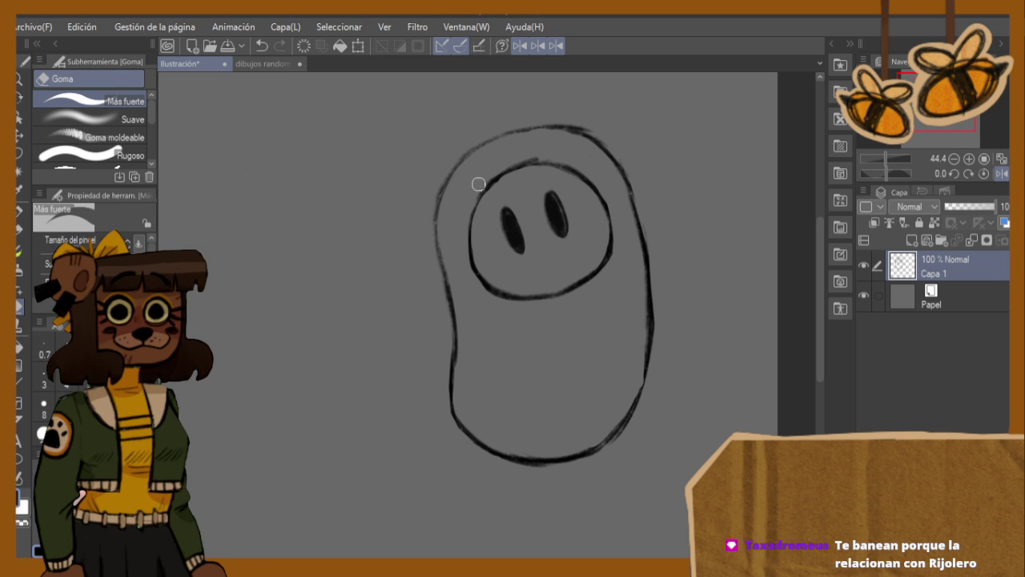
left_click_drag(488, 175, 537, 154)
key("ctrl+t")
left_click_drag(452, 476, 459, 472)
left_click(468, 492)
- Lasso the face circle with its eyes, enlarge it slightly, and clear the selection
key("m")
mouse_move(552, 147)
left_mouse_down()
mouse_move(464, 245)
mouse_move(621, 270)
mouse_move(627, 155)
left_mouse_up()
key("ctrl+t")
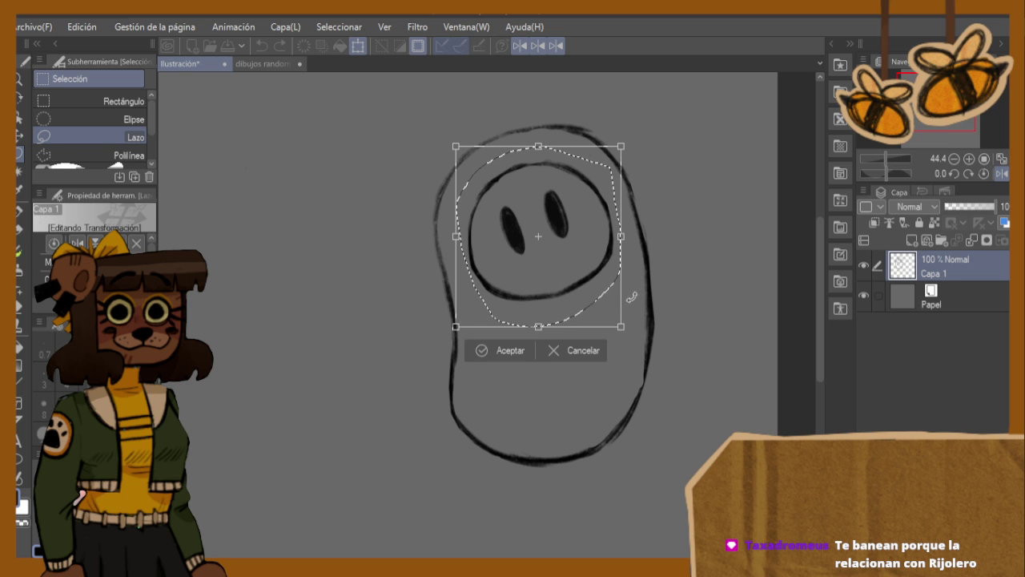
mouse_move(623, 328)
left_mouse_down()
mouse_move(657, 343)
mouse_move(630, 340)
left_mouse_up()
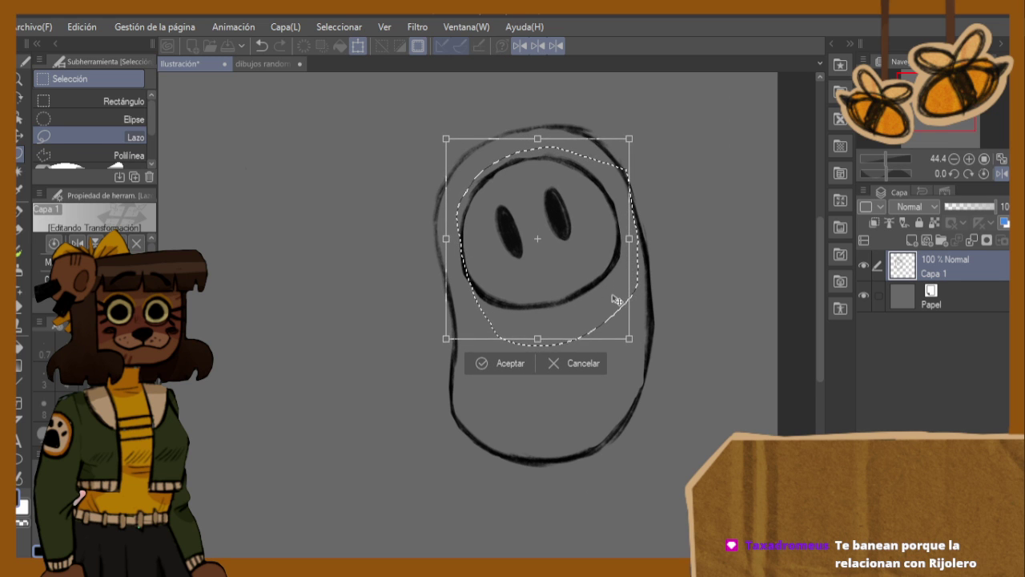
left_click(515, 364)
key("ctrl+d")
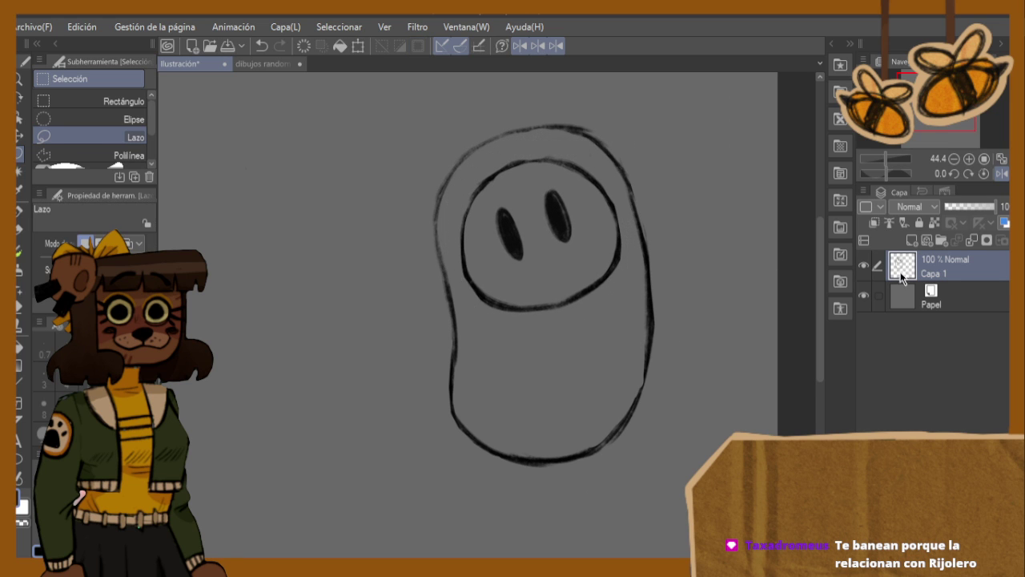
- Add a new layer above Capa 1 and group both layers in a new folder
left_click(911, 239)
left_click(942, 241)
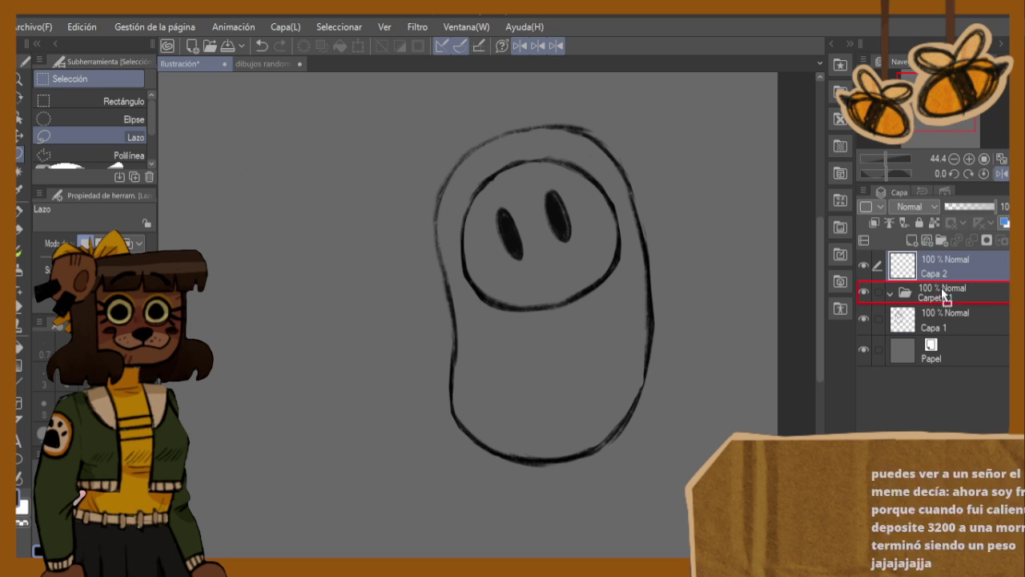
mouse_move(948, 322)
left_mouse_down()
mouse_move(963, 298)
mouse_move(958, 310)
left_mouse_up()
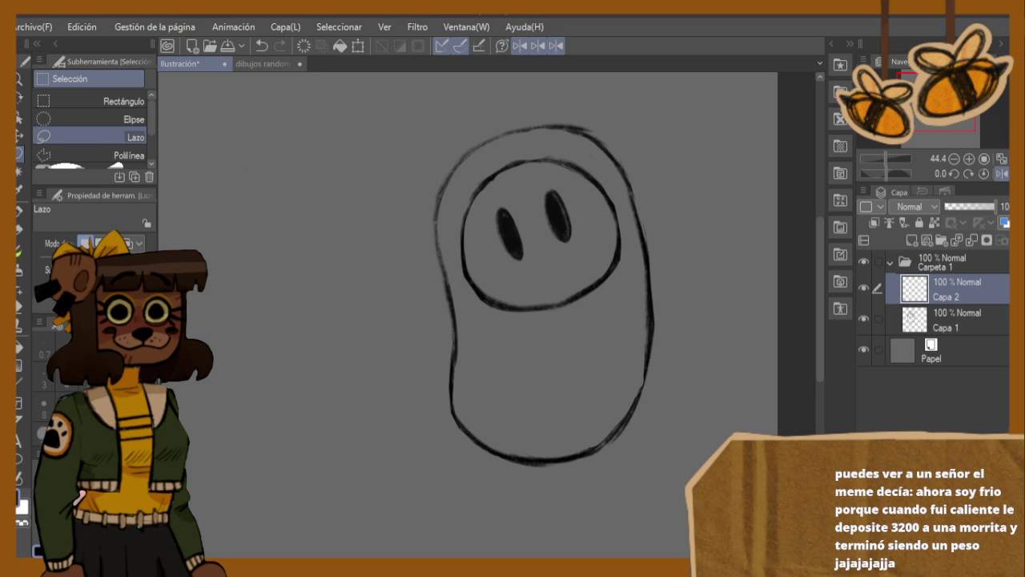
- Draw an oval nose between the eyes with curved muzzle lines running to both sides of the face circle
left_click(19, 250)
mouse_move(535, 258)
left_mouse_down()
mouse_move(515, 293)
mouse_move(489, 298)
left_mouse_up()
mouse_move(557, 256)
left_mouse_down()
mouse_move(596, 269)
mouse_move(578, 271)
mouse_move(604, 264)
left_mouse_up()
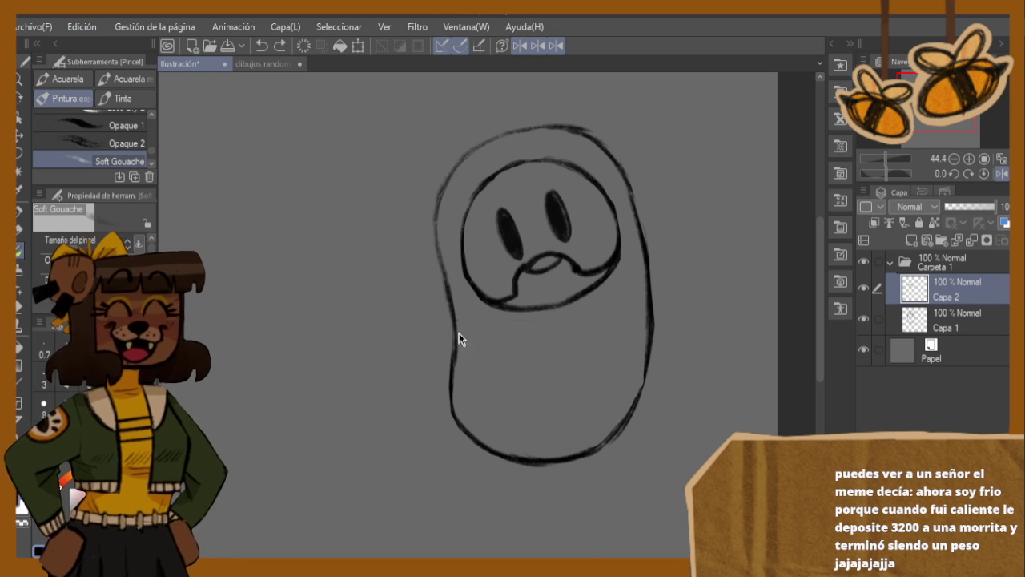
- Draw a curved line across the body just below the face circle, redoing the first attempt
mouse_move(453, 319)
left_mouse_down()
mouse_move(567, 312)
mouse_move(626, 287)
left_mouse_up()
key("ctrl+z")
mouse_move(474, 332)
left_mouse_down()
mouse_move(626, 292)
mouse_move(646, 275)
left_mouse_up()
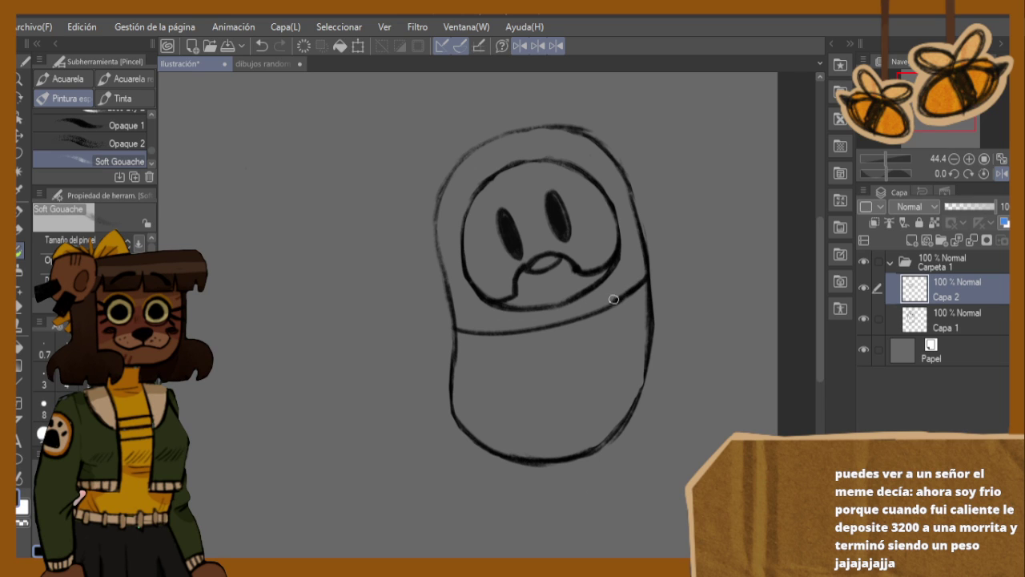
- Duplicate the Capa 1 layer, hide the original, and ready the eraser on the copy
left_click(959, 316)
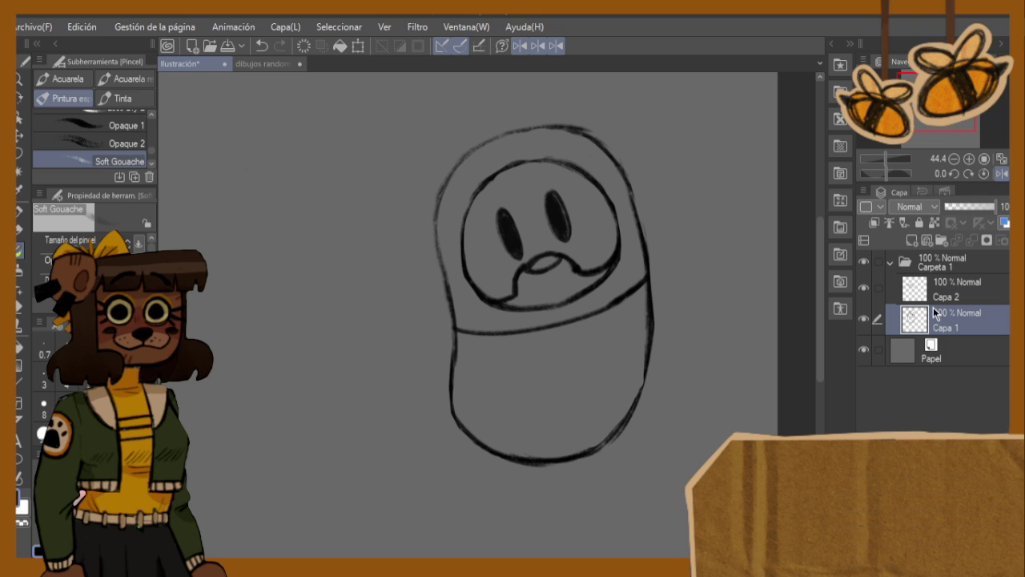
key("ctrl+c")
key("ctrl+v")
left_click(865, 350)
key("e")
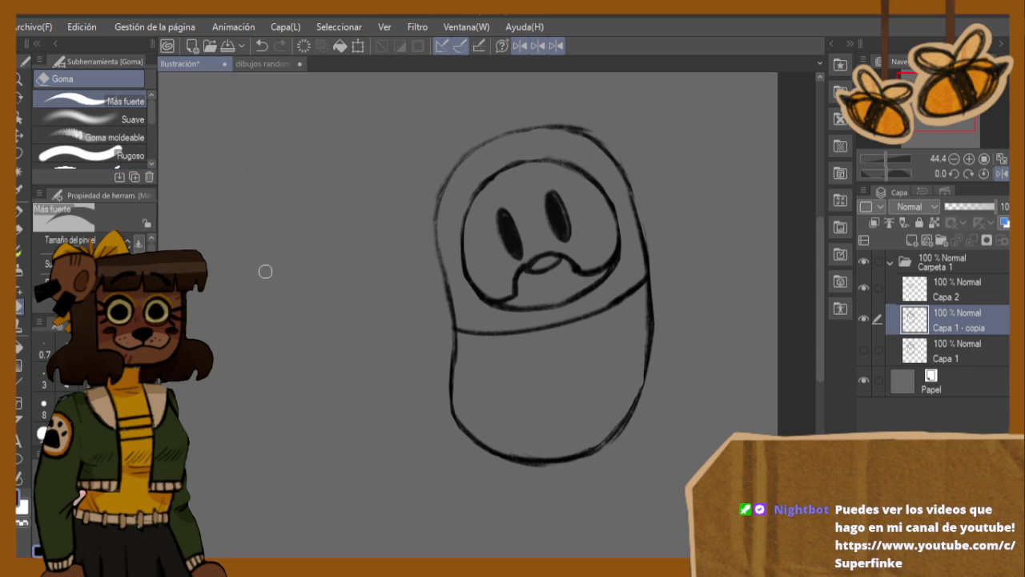
- Erase the lower part of the face circle beneath the muzzle lines on the Capa 1 - copia layer
left_click_drag(510, 306, 612, 286)
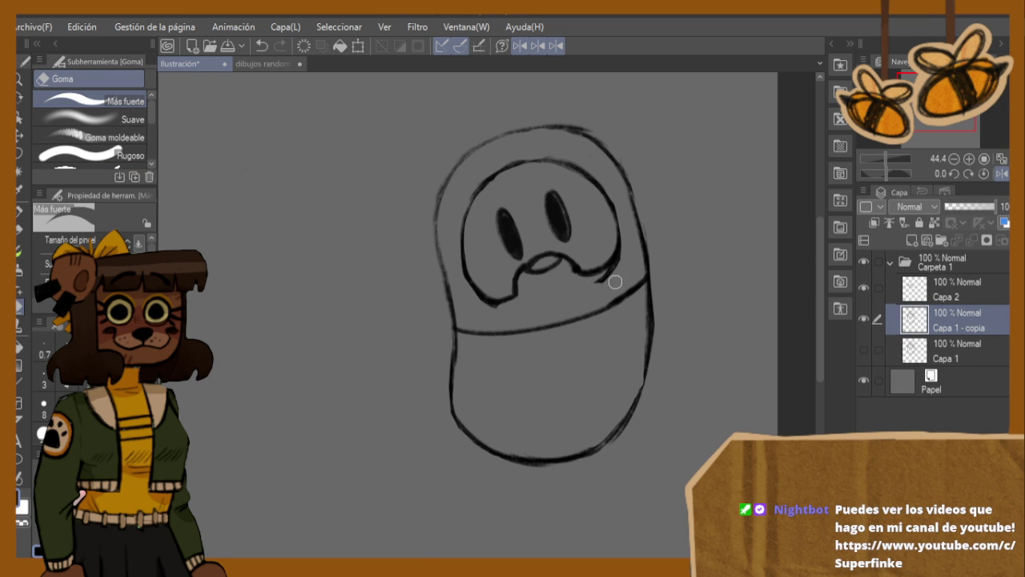
left_click_drag(521, 299, 487, 309)
- On the Capa 2 layer, draw short cheek marks beside the eyes, fill the nose black and tidy the muzzle line
left_click(949, 290)
key("b")
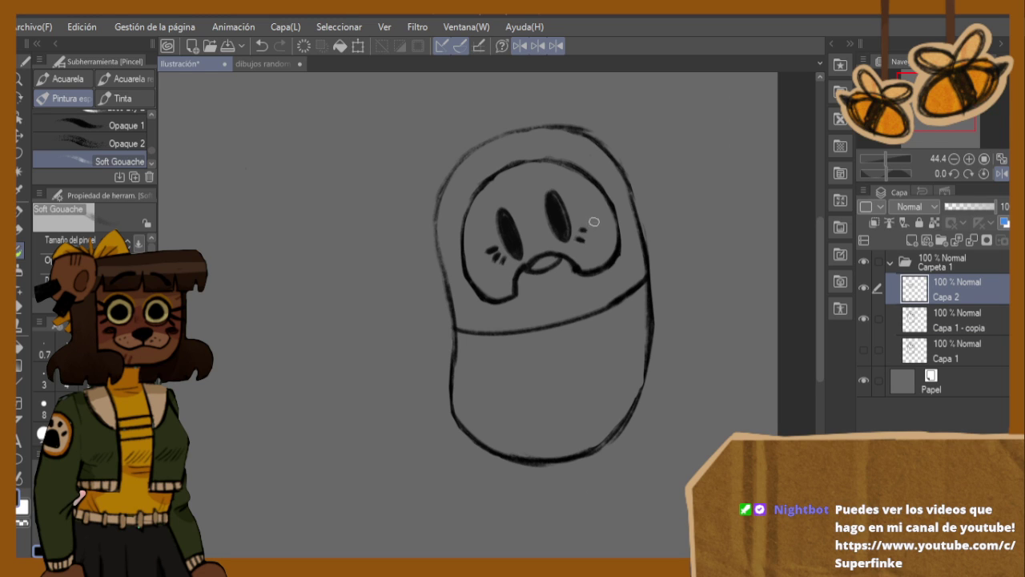
mouse_move(528, 271)
left_mouse_down()
mouse_move(570, 258)
mouse_move(581, 265)
left_mouse_up()
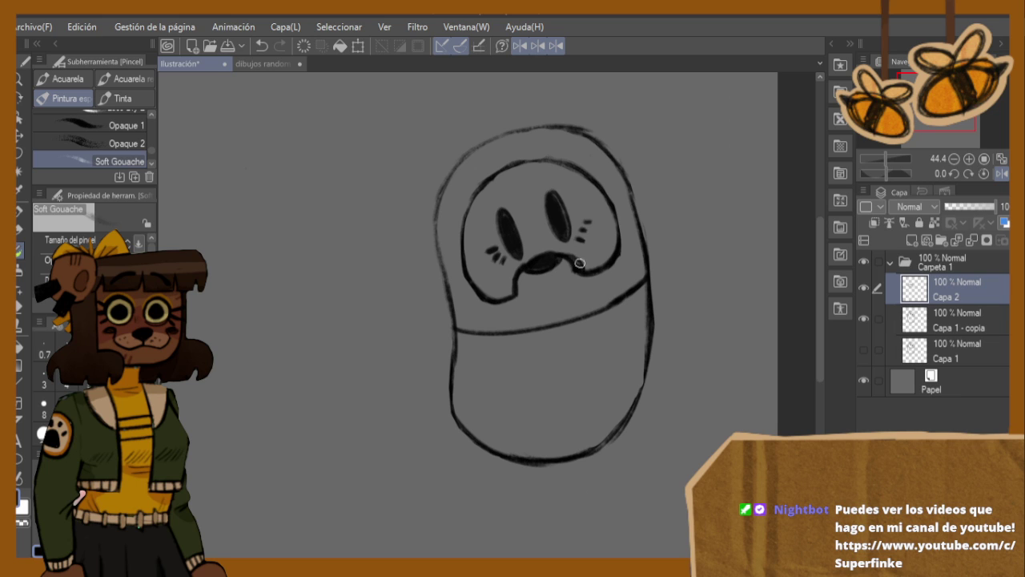
left_click(21, 306)
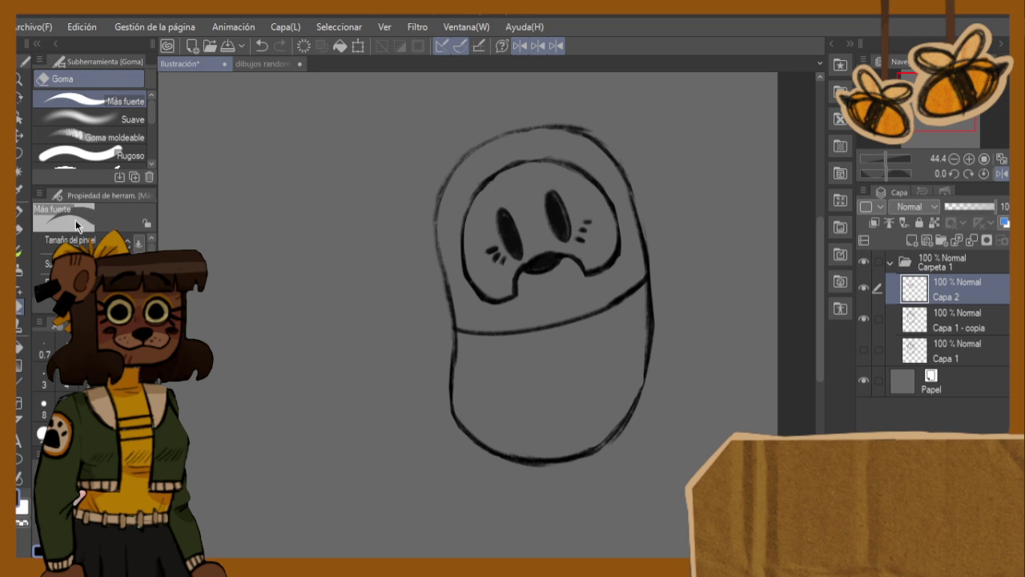
key("b")
left_click_drag(546, 274, 555, 301)
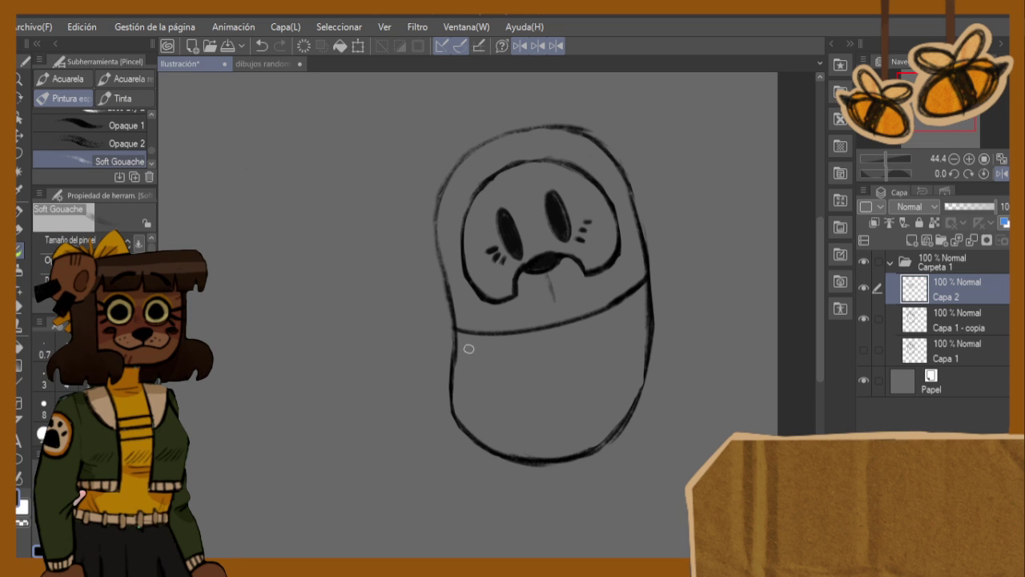
- Erase the curved line across the body, redraw it slightly lower, and remove the faint stroke under the nose
left_click(20, 307)
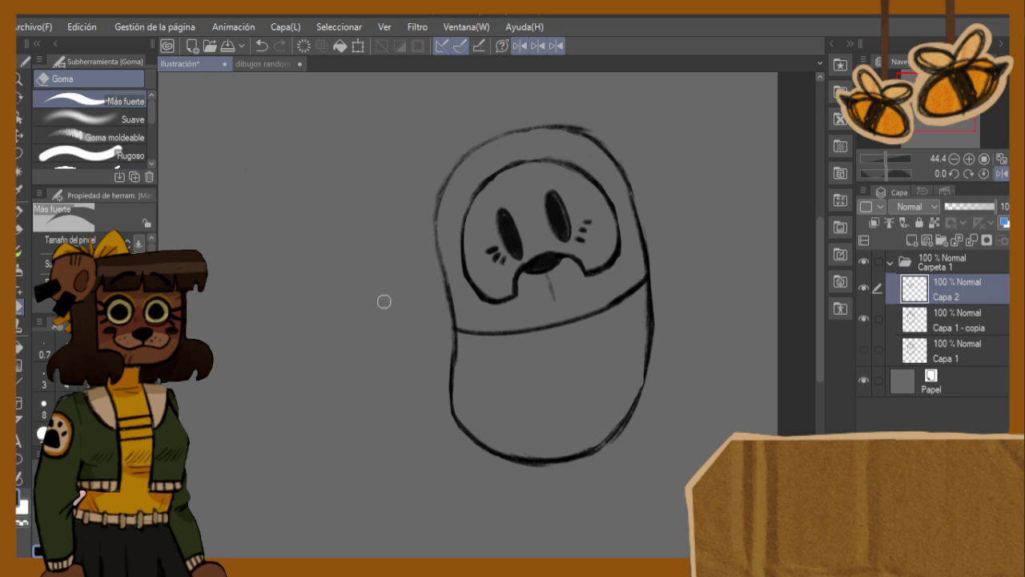
mouse_move(457, 330)
left_mouse_down()
mouse_move(563, 324)
mouse_move(611, 290)
mouse_move(577, 290)
left_mouse_up()
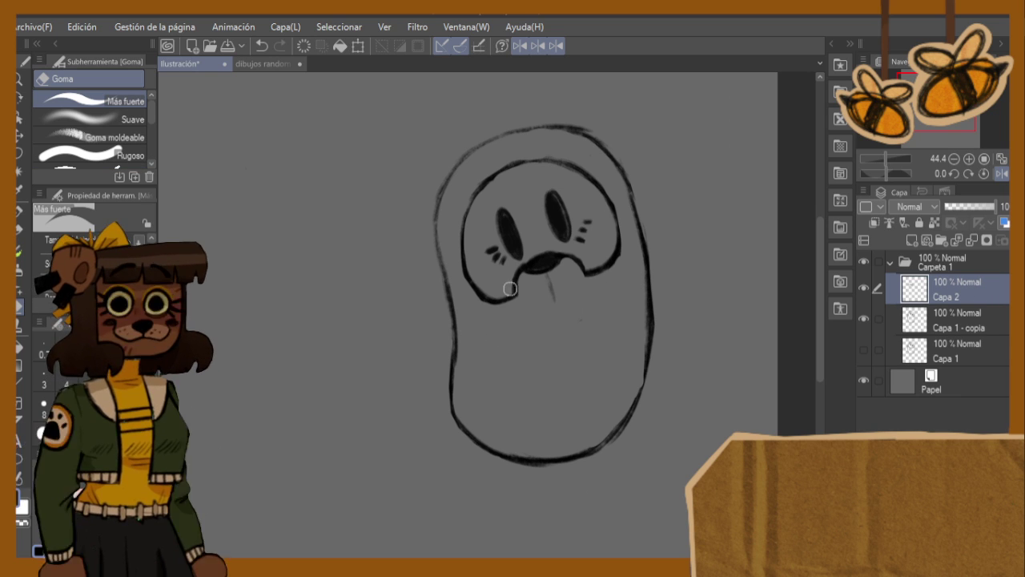
key("b")
left_click_drag(453, 337, 649, 321)
key("ctrl+z")
mouse_move(448, 336)
left_mouse_down()
mouse_move(645, 325)
mouse_move(646, 299)
left_mouse_up()
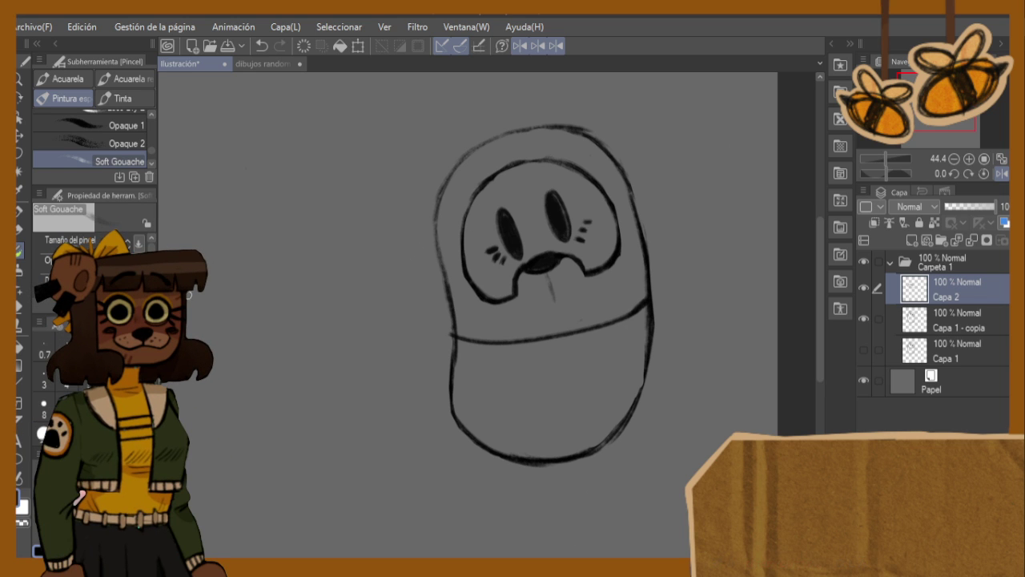
left_click(18, 310)
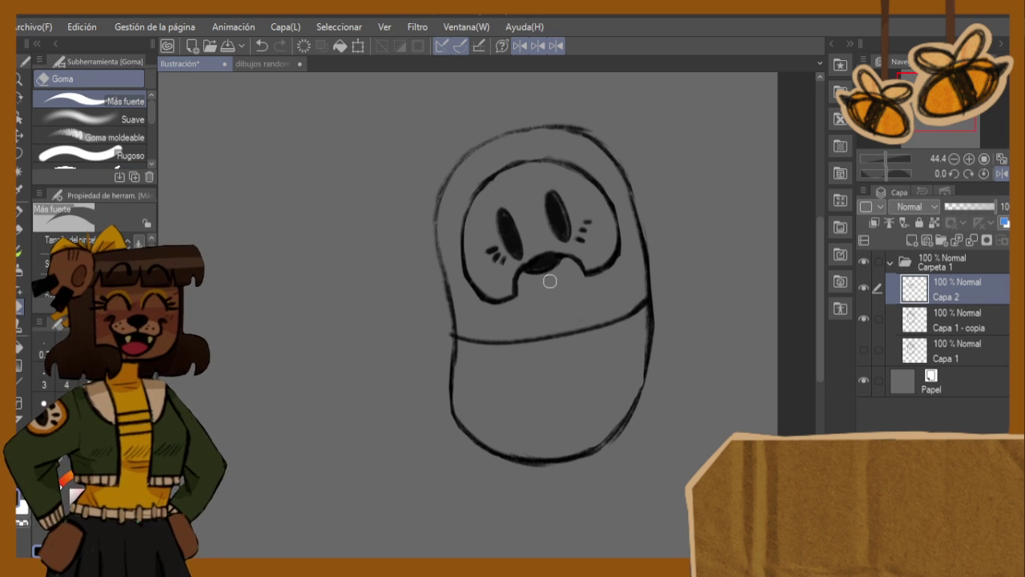
- Draw a round ear on each side of the head, adding dark clips and a curled lock of hair to the left one
key("b")
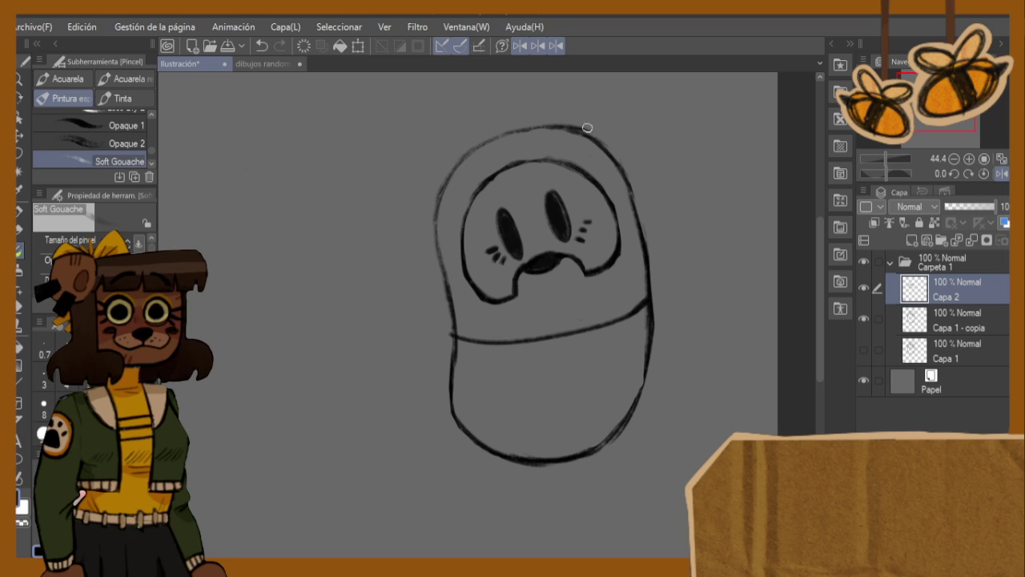
mouse_move(588, 133)
left_mouse_down()
mouse_move(597, 92)
mouse_move(615, 88)
mouse_move(643, 120)
mouse_move(642, 147)
mouse_move(621, 161)
mouse_move(617, 147)
left_mouse_up()
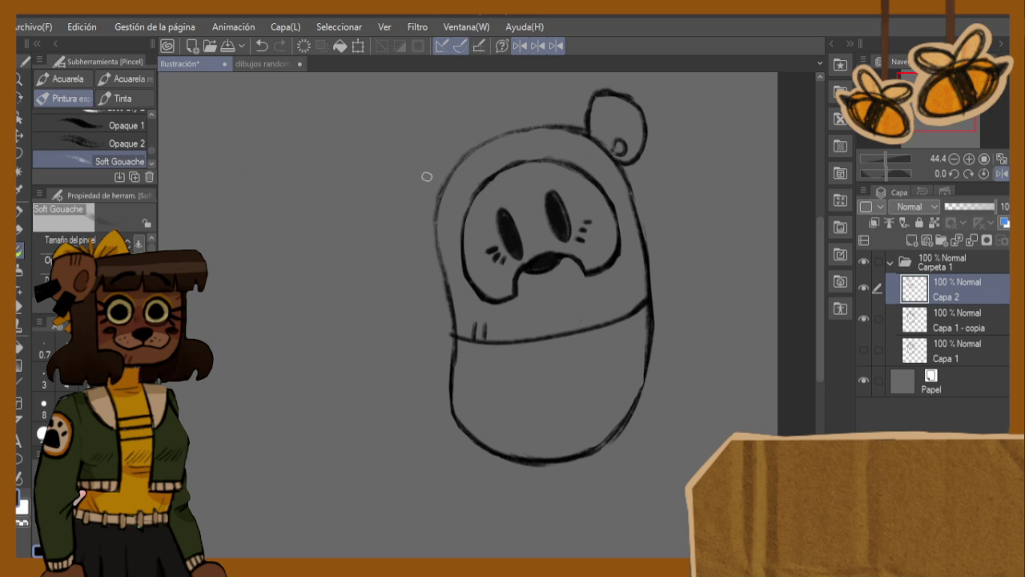
mouse_move(448, 174)
left_mouse_down()
mouse_move(446, 149)
mouse_move(412, 149)
mouse_move(398, 182)
mouse_move(403, 207)
mouse_move(395, 199)
mouse_move(414, 219)
mouse_move(425, 205)
mouse_move(417, 200)
mouse_move(407, 234)
mouse_move(404, 200)
mouse_move(393, 220)
mouse_move(387, 213)
mouse_move(404, 197)
mouse_move(413, 206)
mouse_move(394, 213)
mouse_move(416, 211)
mouse_move(425, 231)
mouse_move(428, 277)
mouse_move(403, 307)
mouse_move(402, 295)
mouse_move(391, 321)
mouse_move(437, 333)
left_mouse_up()
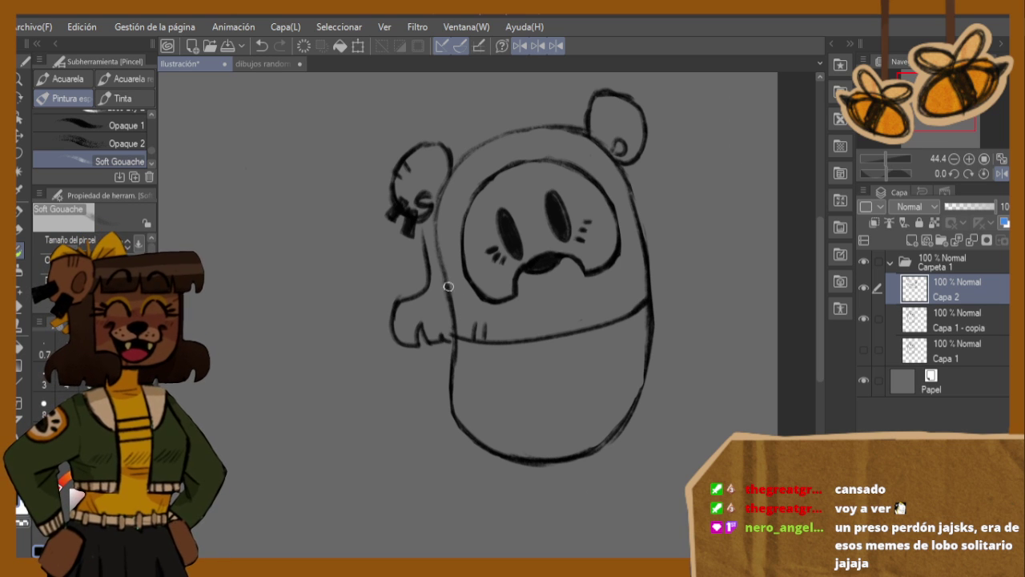
key("h")
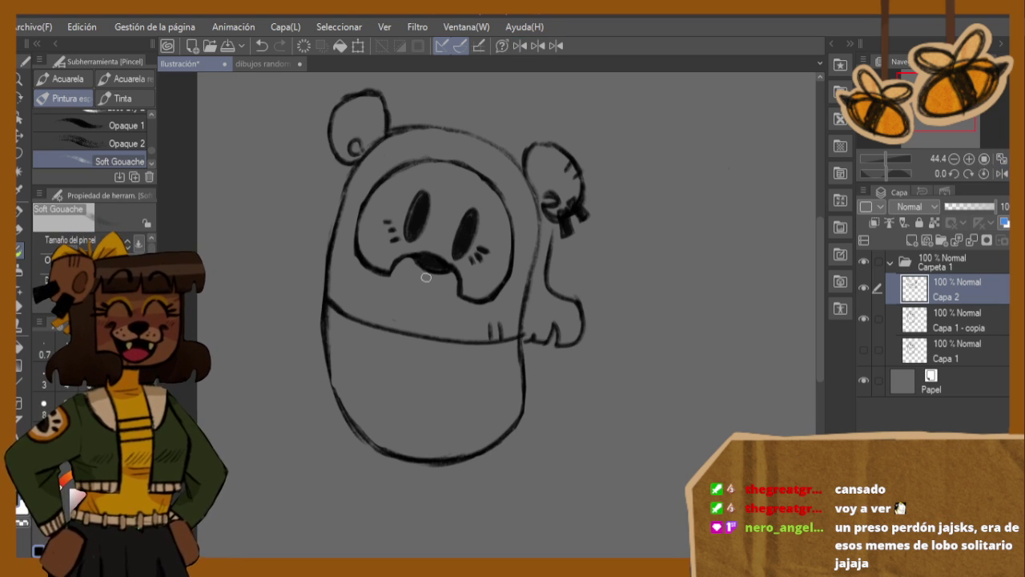
key("h")
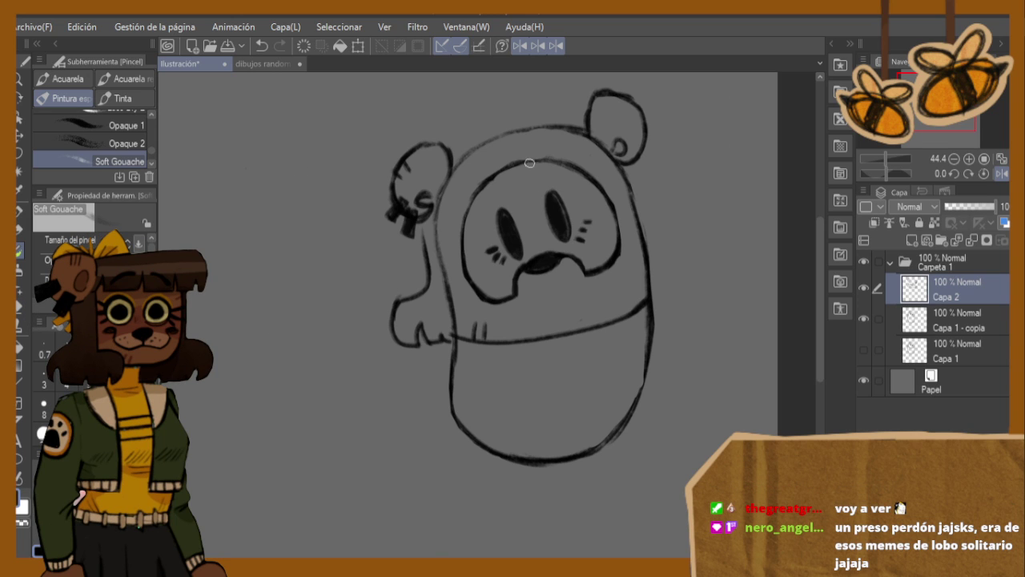
- Draw a curved hair line over the head from ear to ear, redoing the first attempt
mouse_move(508, 119)
left_mouse_down()
mouse_move(451, 156)
mouse_move(501, 120)
mouse_move(572, 112)
left_mouse_up()
key("ctrl+z")
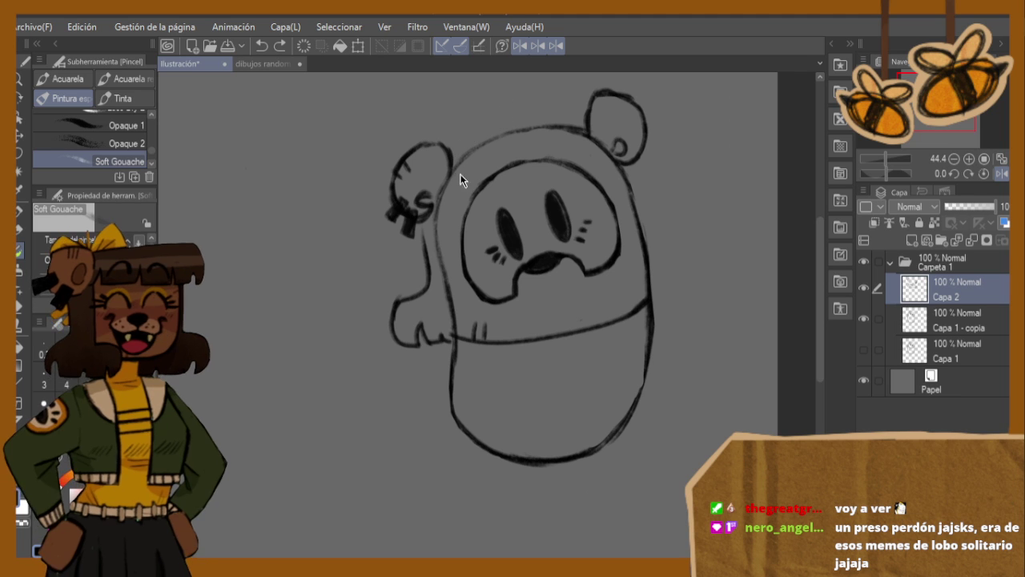
mouse_move(510, 118)
left_mouse_down()
mouse_move(463, 142)
mouse_move(562, 108)
mouse_move(497, 117)
mouse_move(579, 111)
left_mouse_up()
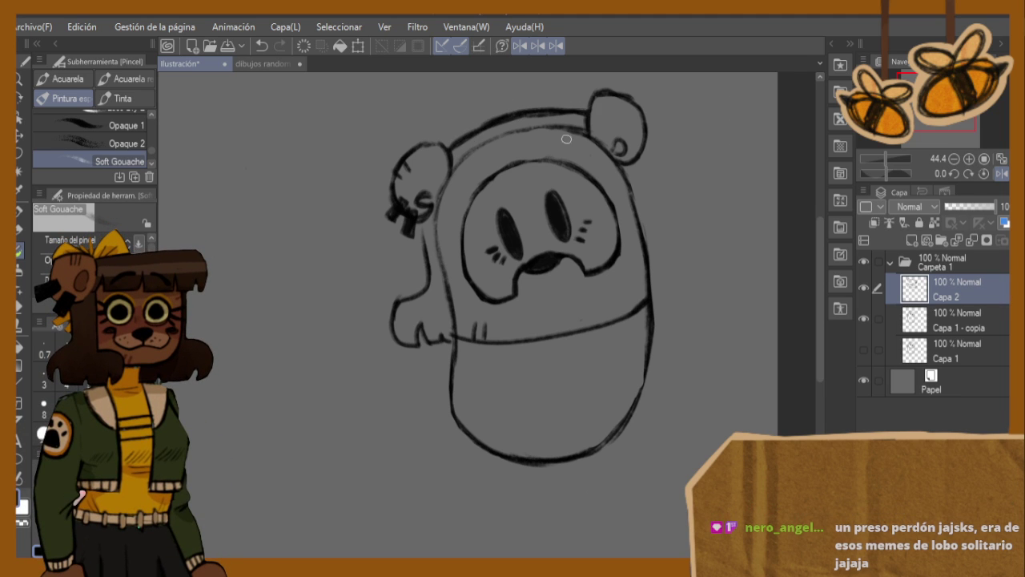
- Sketch a bow on top of the hair and a lock of hair with a jagged end below the right ear
left_click(19, 303)
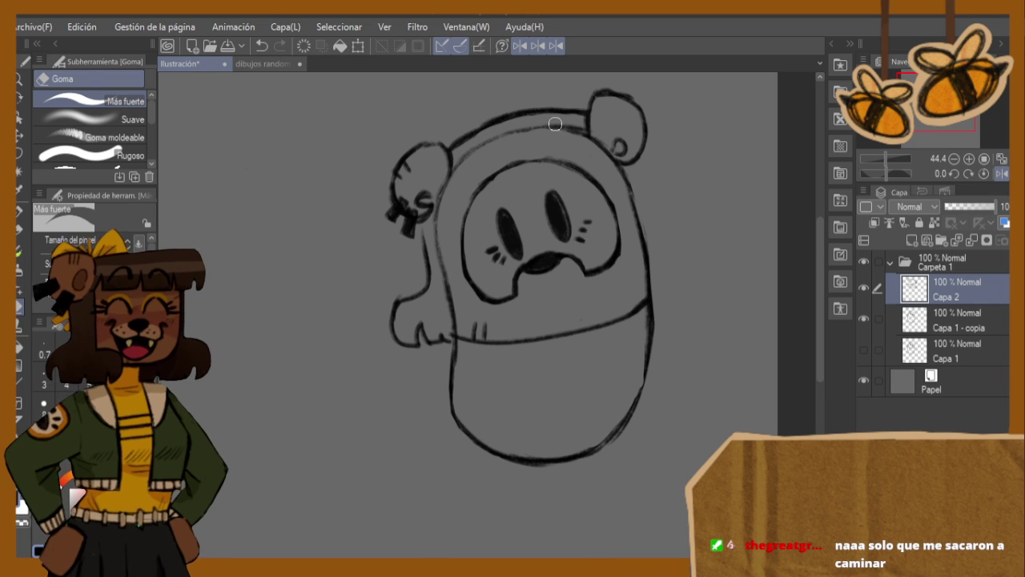
key("b")
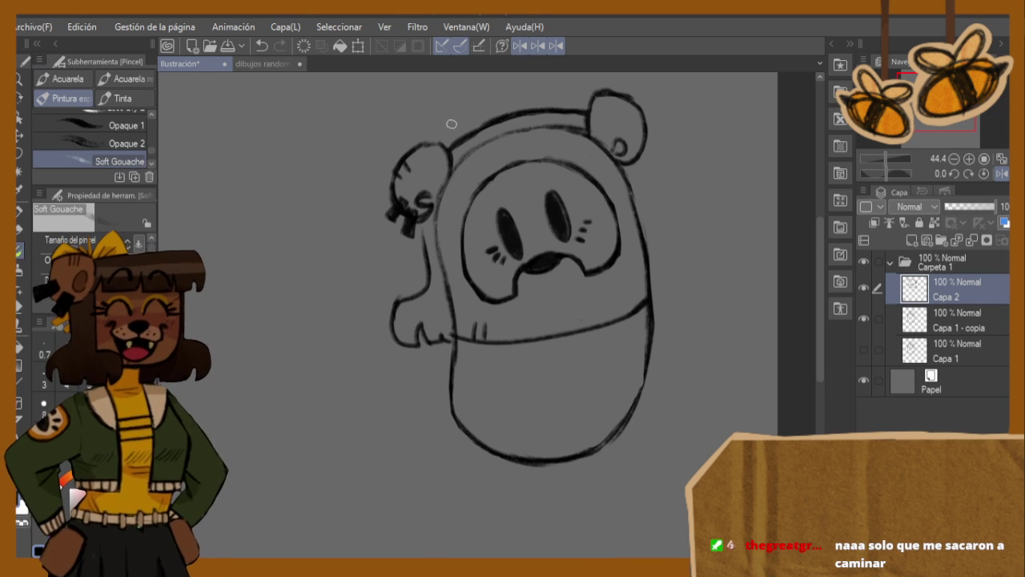
mouse_move(498, 117)
left_mouse_down()
mouse_move(487, 88)
mouse_move(469, 85)
mouse_move(437, 120)
mouse_move(448, 132)
mouse_move(500, 132)
mouse_move(497, 106)
mouse_move(530, 77)
mouse_move(560, 79)
left_mouse_up()
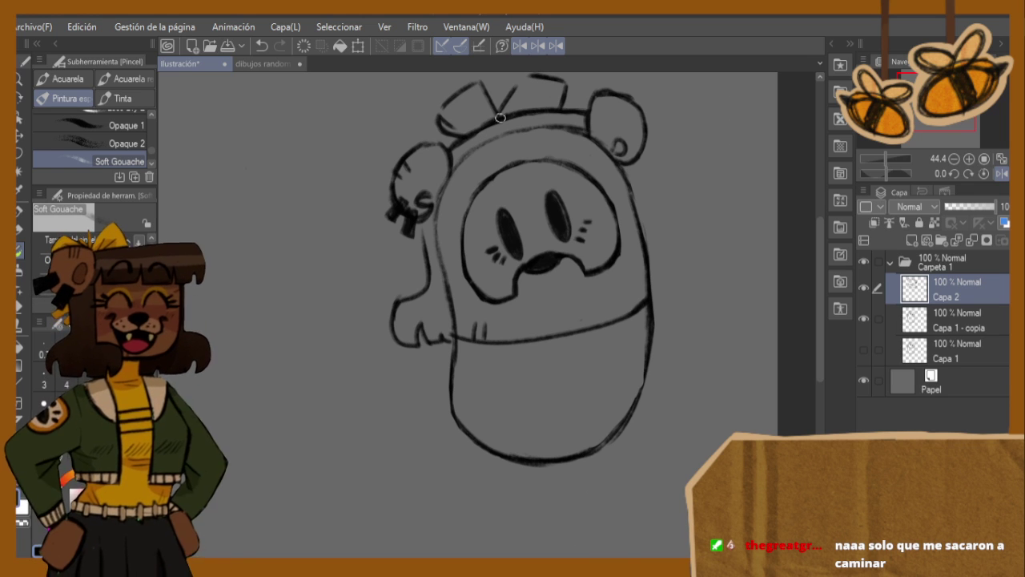
key("e")
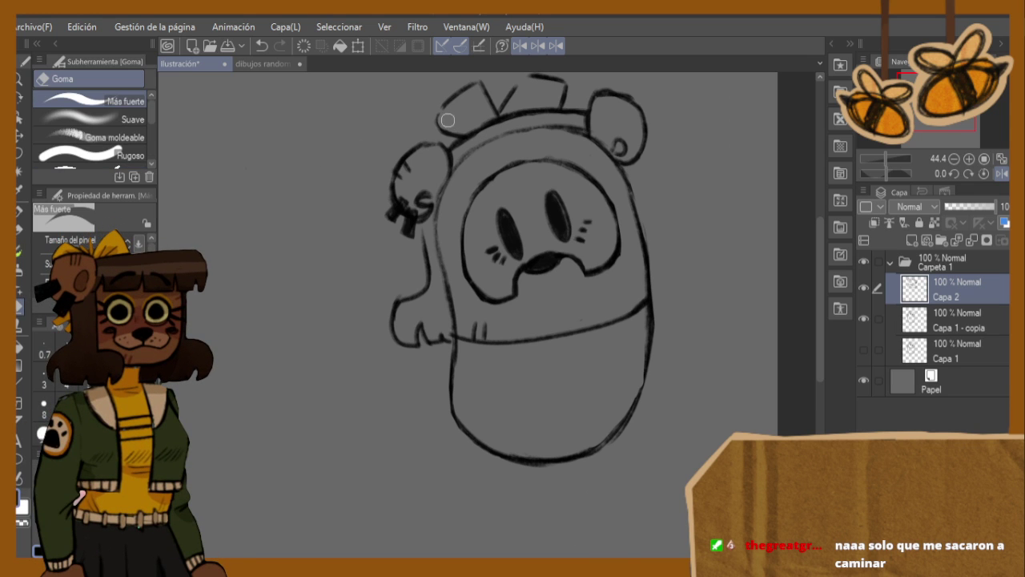
key("b")
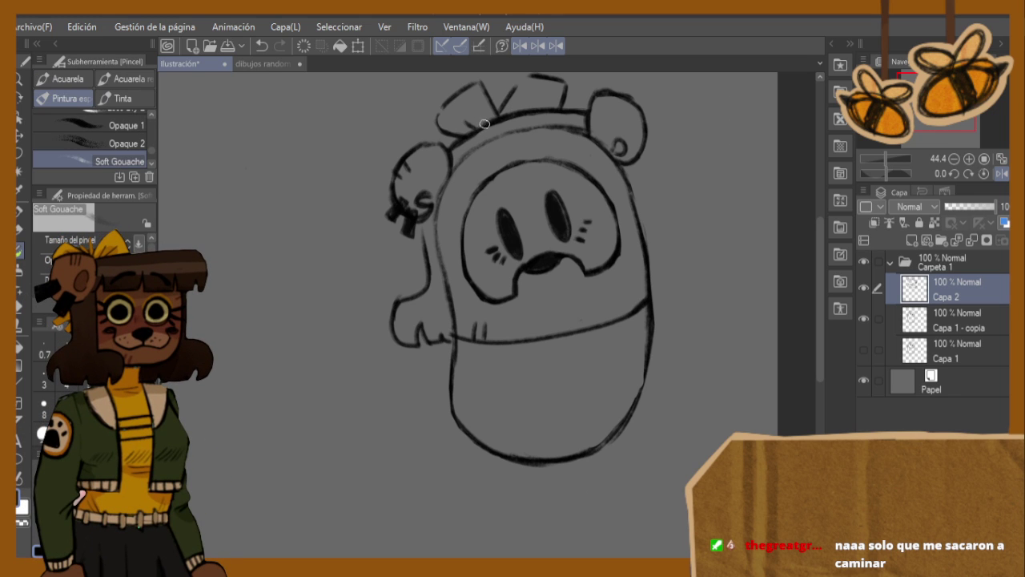
mouse_move(635, 174)
left_mouse_down()
mouse_move(655, 232)
mouse_move(702, 255)
mouse_move(687, 255)
mouse_move(712, 273)
mouse_move(707, 295)
mouse_move(695, 285)
mouse_move(659, 306)
left_mouse_up()
- Erase the old head outline beneath the hair and behind the ears on the Capa 1 - copia layer
left_click(19, 307)
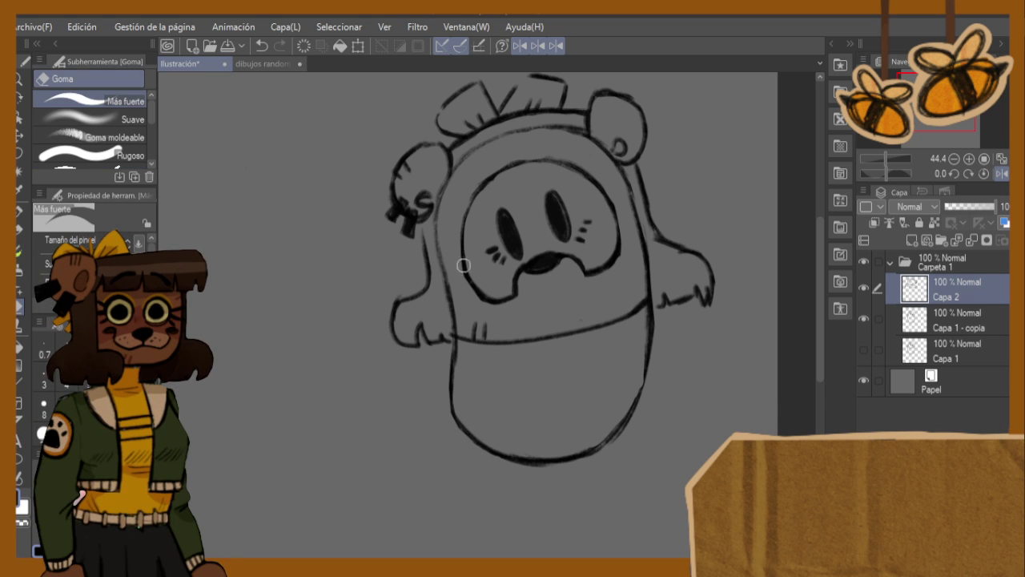
left_click(934, 313)
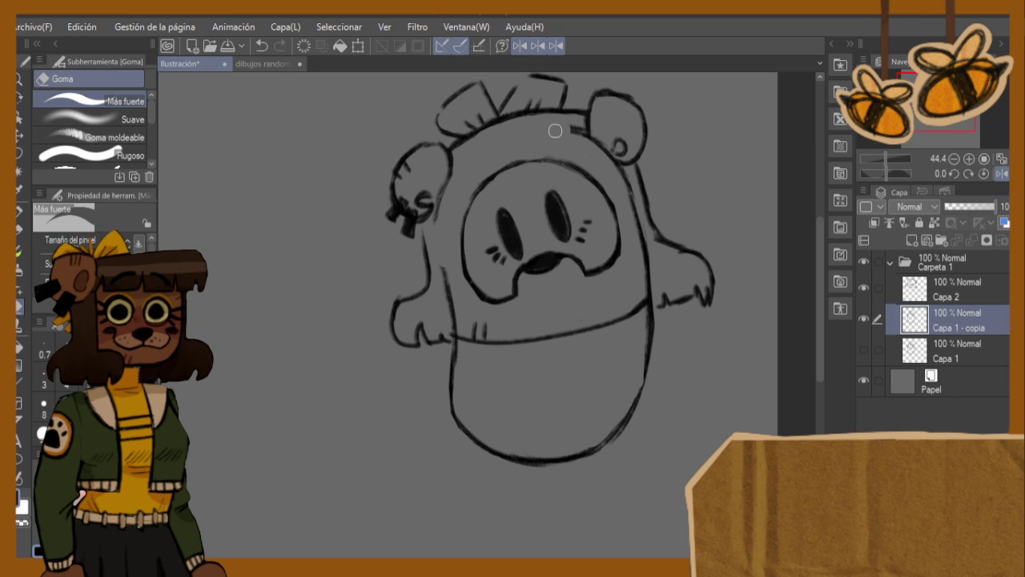
left_click_drag(616, 154, 630, 183)
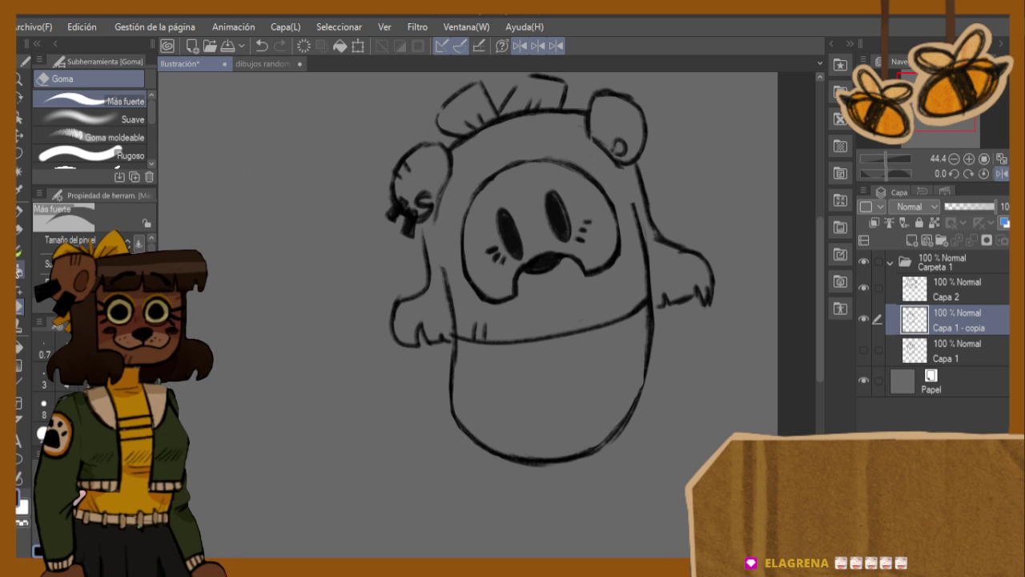
- Draw a parted fringe across the forehead between the ears on the Capa 2 layer
left_click(19, 251)
left_click(904, 277)
mouse_move(508, 161)
left_mouse_down()
mouse_move(515, 191)
mouse_move(458, 211)
mouse_move(428, 238)
left_mouse_up()
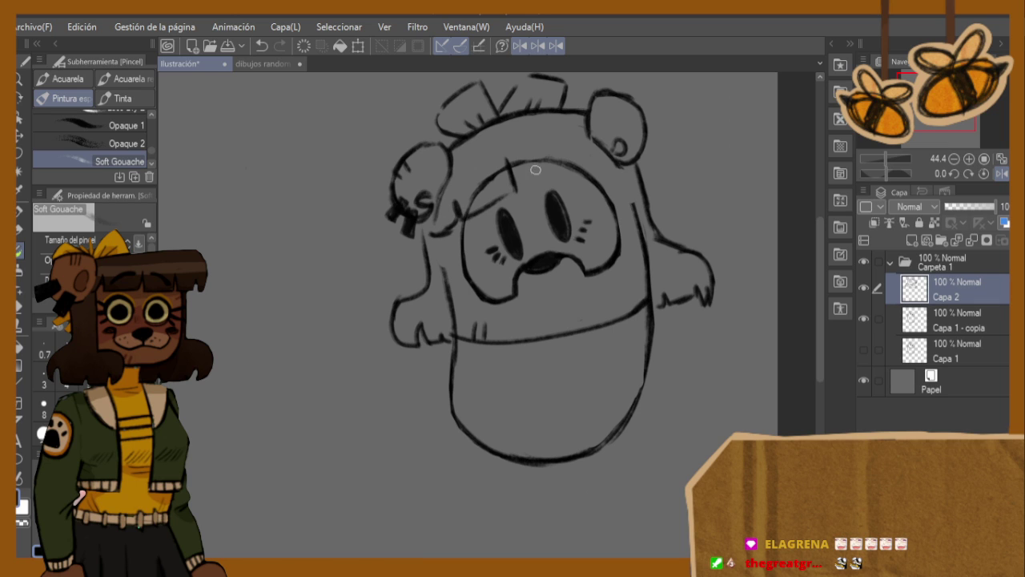
left_click_drag(513, 171, 594, 169)
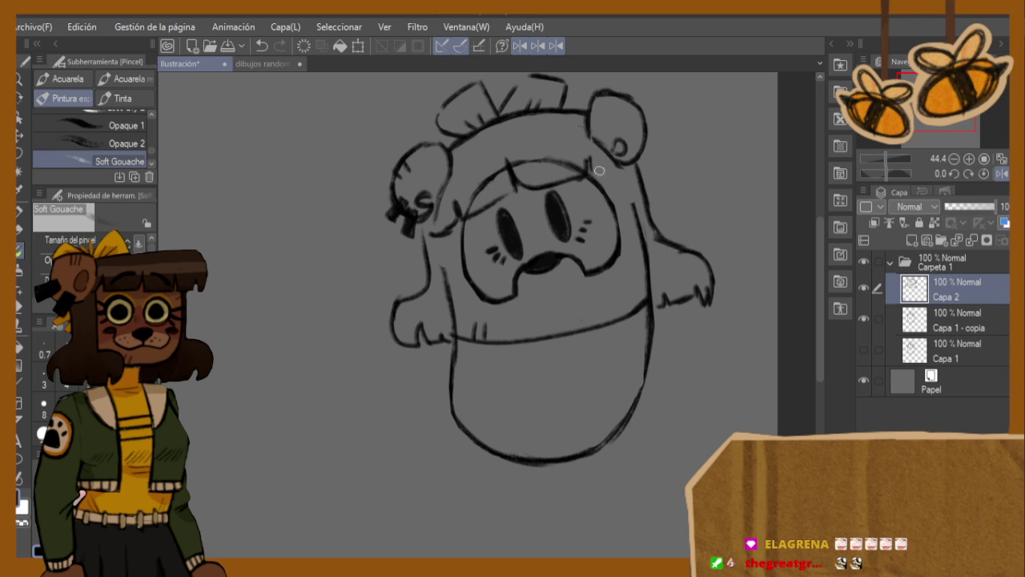
- On Capa 1 - copia, erase the face outline above the fringe and redraw the missing body outline at both sides
left_click(953, 320)
left_click(22, 308)
mouse_move(503, 170)
left_mouse_down()
mouse_move(540, 172)
mouse_move(583, 161)
left_mouse_up()
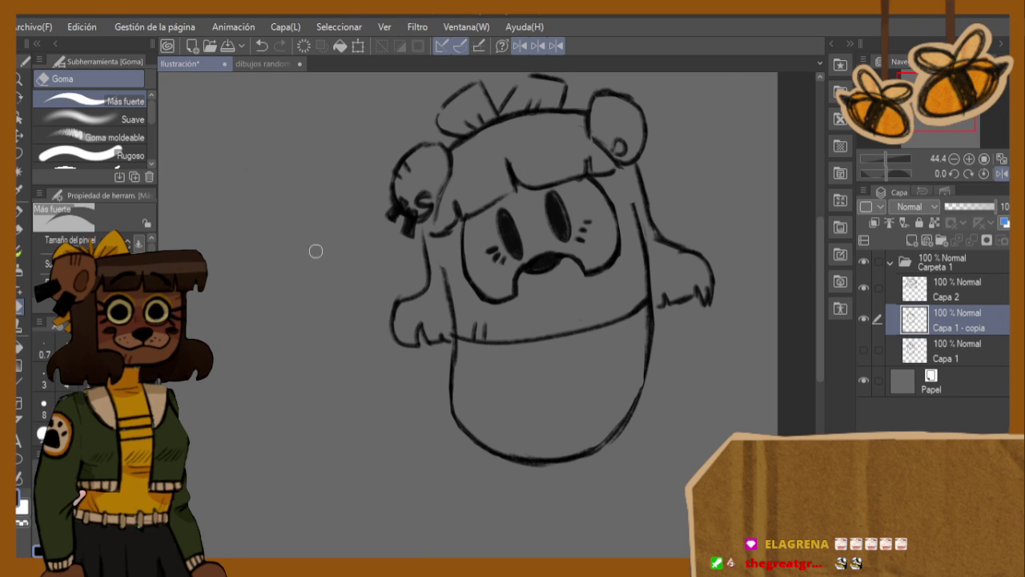
left_click(20, 251)
left_click_drag(437, 245, 440, 277)
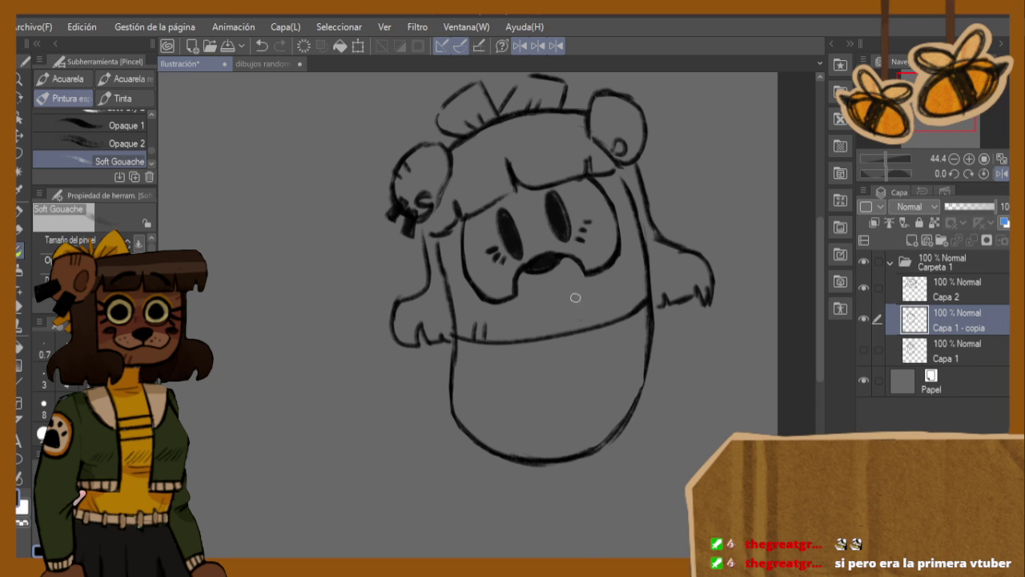
- Draw a small curved mouth under the nose on the Capa 2 layer and check the sketch mirrored
left_click(914, 301)
mouse_move(536, 274)
left_mouse_down()
mouse_move(542, 297)
mouse_move(557, 281)
mouse_move(532, 292)
mouse_move(564, 288)
left_mouse_up()
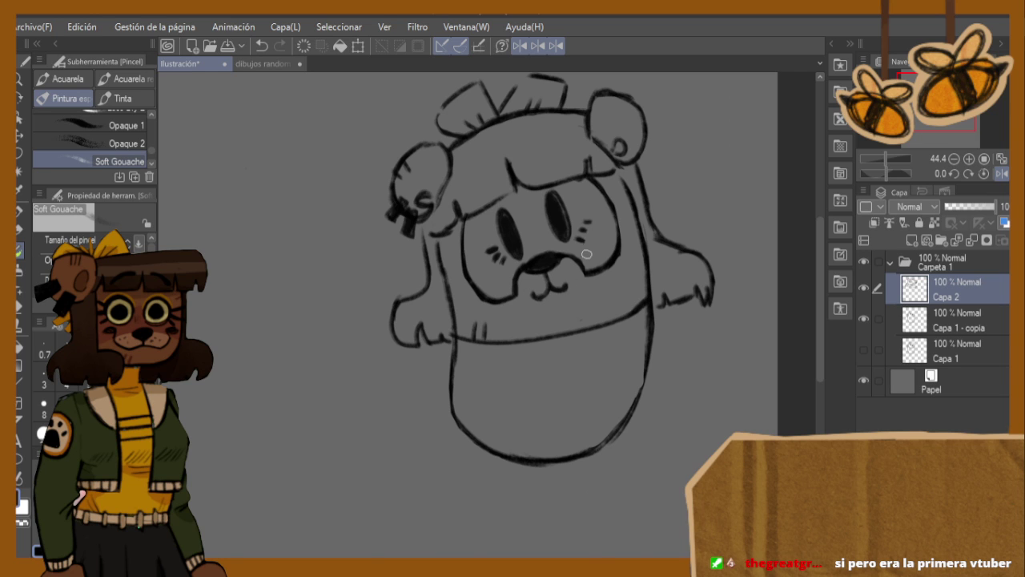
key("h")
key("h")
- Add a new layer directly above Capa 1 - copia
left_click(947, 321)
left_click(912, 239)
mouse_move(451, 331)
left_mouse_down()
mouse_move(377, 384)
mouse_move(387, 385)
mouse_move(364, 380)
mouse_move(388, 391)
mouse_move(374, 401)
mouse_move(407, 400)
mouse_move(365, 383)
mouse_move(407, 400)
left_mouse_up()
key("ctrl+z")
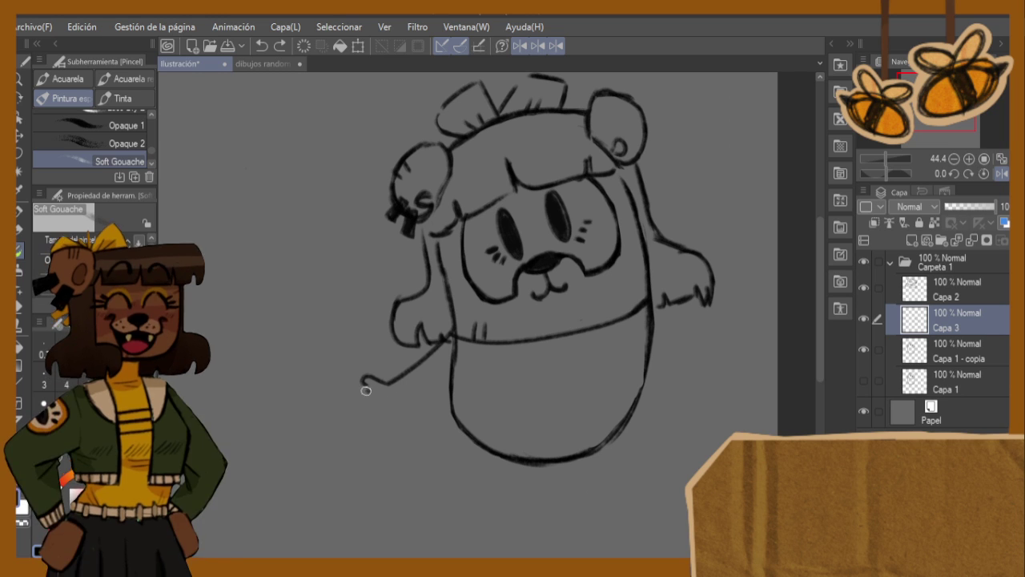
mouse_move(386, 403)
left_mouse_down()
mouse_move(395, 408)
mouse_move(454, 360)
left_mouse_up()
key("ctrl+z")
key("ctrl+z")
key("ctrl+z")
key("ctrl+z")
key("ctrl+z")
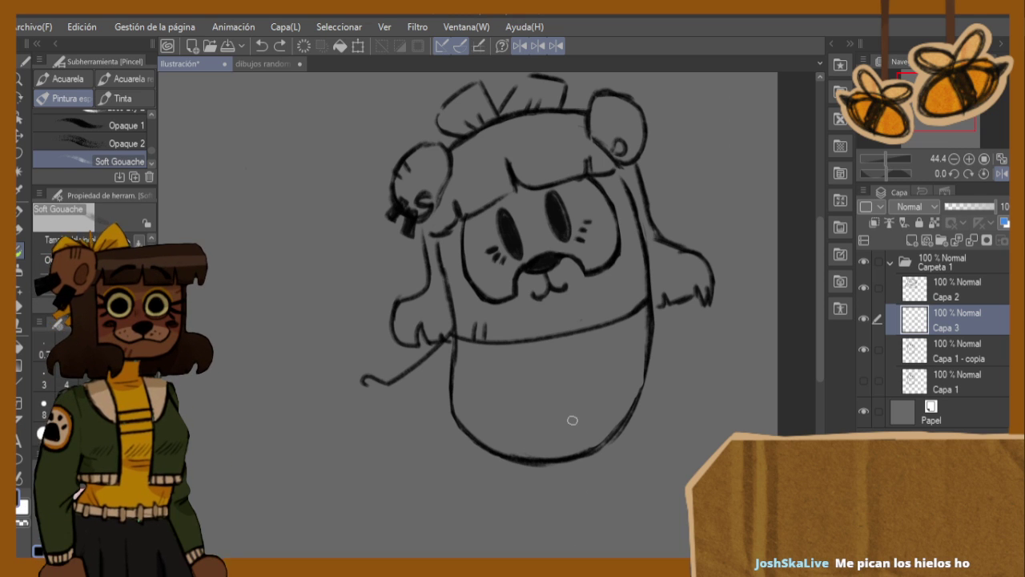
left_click(19, 307)
mouse_move(419, 368)
left_mouse_down()
mouse_move(450, 323)
mouse_move(358, 391)
mouse_move(349, 338)
left_mouse_up()
- Draw a lowered left arm with a rounded, fingered hand beside the body, redoing the first stroke
key("b")
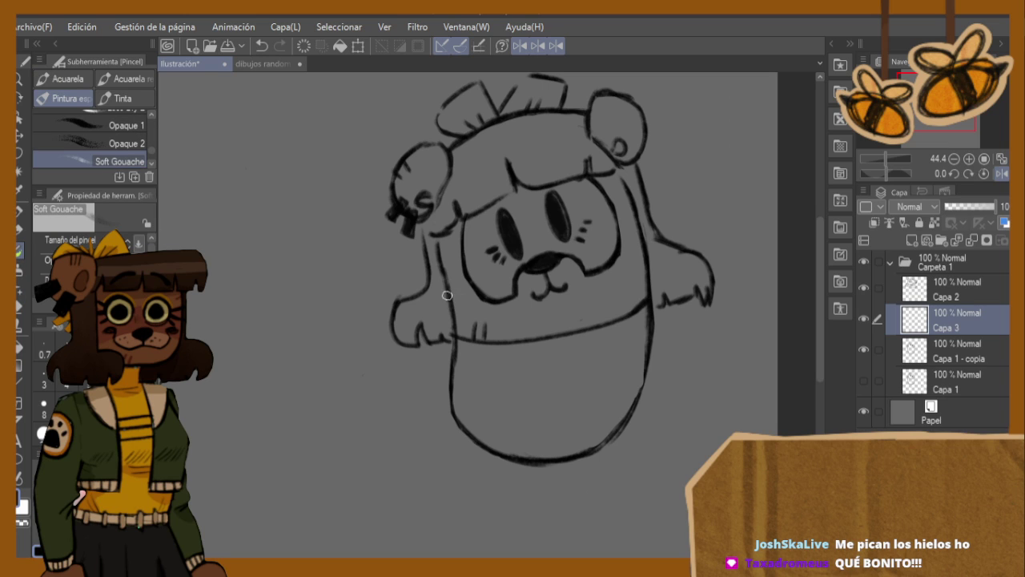
mouse_move(441, 296)
left_mouse_down()
mouse_move(409, 327)
mouse_move(429, 306)
mouse_move(380, 380)
mouse_move(379, 400)
mouse_move(358, 416)
mouse_move(375, 419)
mouse_move(374, 405)
mouse_move(384, 423)
mouse_move(404, 411)
mouse_move(367, 392)
mouse_move(357, 413)
mouse_move(426, 383)
mouse_move(412, 419)
mouse_move(431, 346)
left_mouse_up()
key("ctrl+z")
mouse_move(410, 390)
left_mouse_down()
mouse_move(452, 337)
mouse_move(447, 346)
left_mouse_up()
key("e")
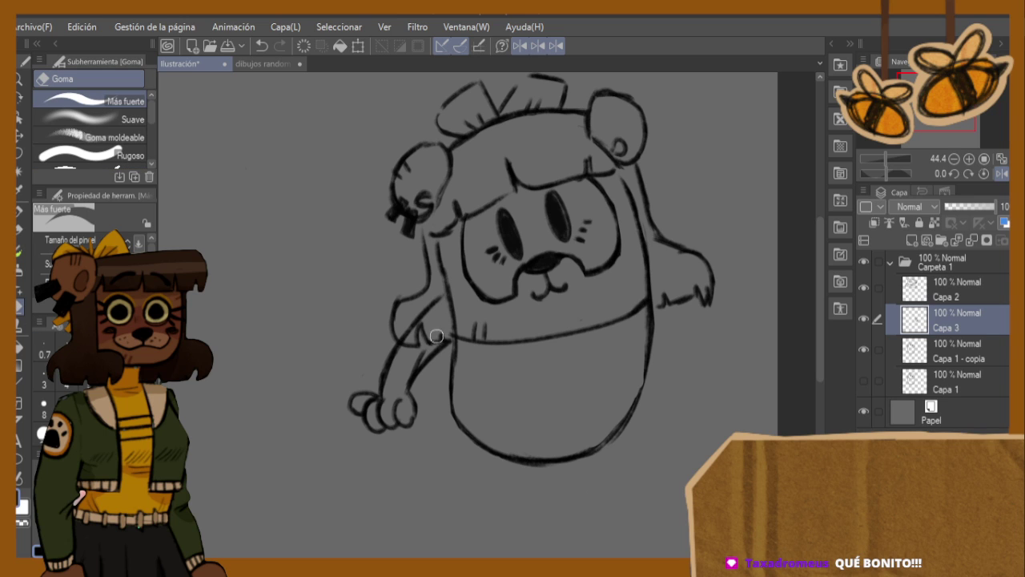
key("b")
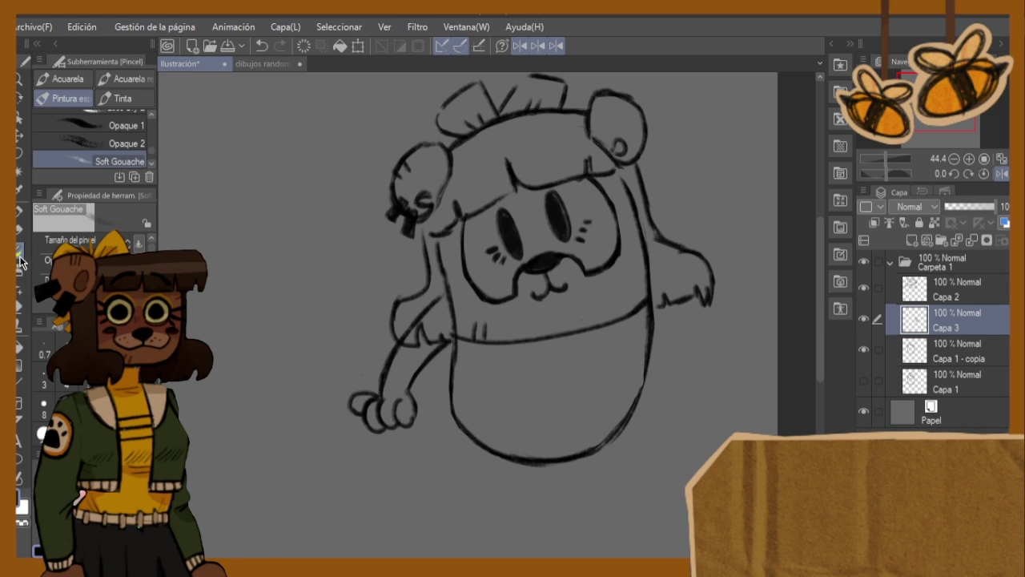
- Draw the upper edge of a raised right arm with a thumb and fingers waving beside the head, redoing faulty strokes
mouse_move(644, 241)
left_mouse_down()
mouse_move(676, 220)
mouse_move(691, 187)
left_mouse_up()
mouse_move(664, 224)
left_mouse_down()
mouse_move(699, 171)
mouse_move(678, 135)
mouse_move(693, 135)
mouse_move(693, 108)
mouse_move(718, 134)
left_mouse_up()
mouse_move(717, 120)
left_mouse_down()
mouse_move(745, 128)
mouse_move(737, 158)
left_mouse_up()
key("ctrl+z")
key("ctrl+z")
key("ctrl+z")
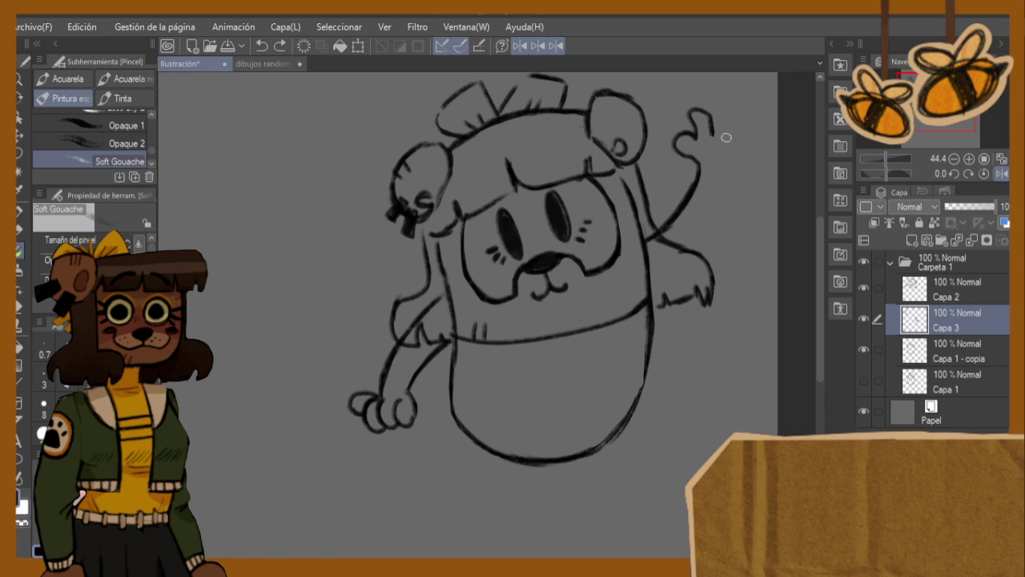
mouse_move(710, 122)
left_mouse_down()
mouse_move(735, 127)
mouse_move(729, 121)
mouse_move(732, 134)
mouse_move(745, 115)
mouse_move(728, 182)
left_mouse_up()
- Complete the raised arm with the hand's outer edge and a lower forearm line running back to the body
left_click(19, 307)
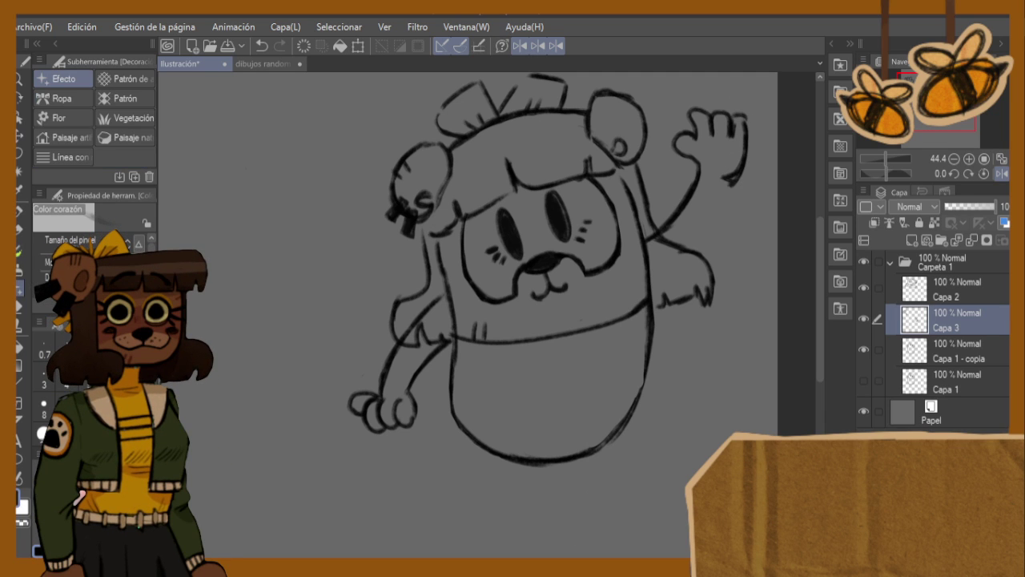
key("e")
mouse_move(741, 140)
left_mouse_down()
mouse_move(733, 114)
mouse_move(748, 115)
mouse_move(731, 111)
mouse_move(749, 124)
mouse_move(742, 115)
mouse_move(737, 187)
mouse_move(736, 178)
mouse_move(661, 280)
left_mouse_up()
key("b")
left_click_drag(721, 200, 647, 287)
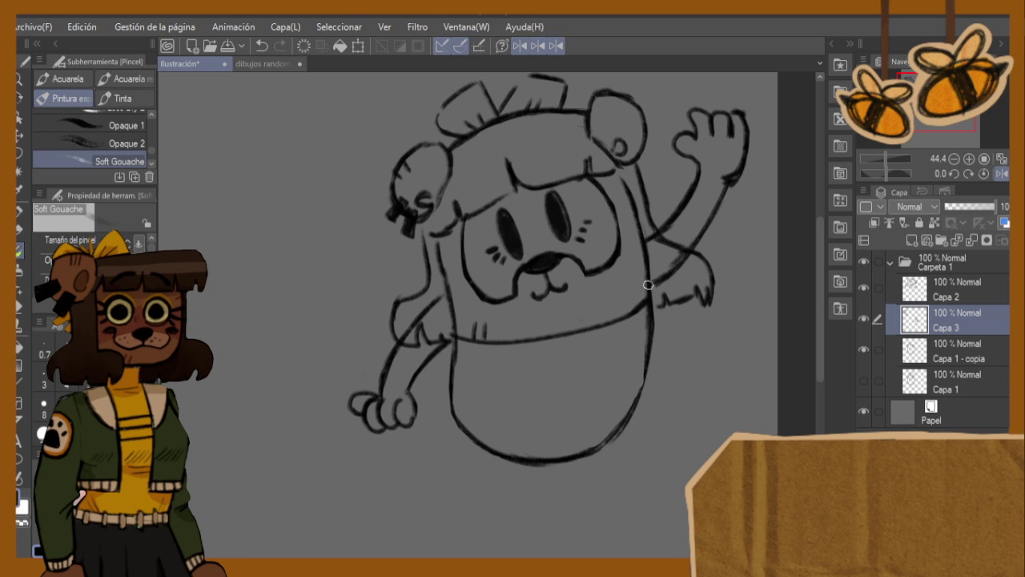
- On Capa 2, erase the hair lines crossing both arms and check the sketch mirrored
left_click(19, 306)
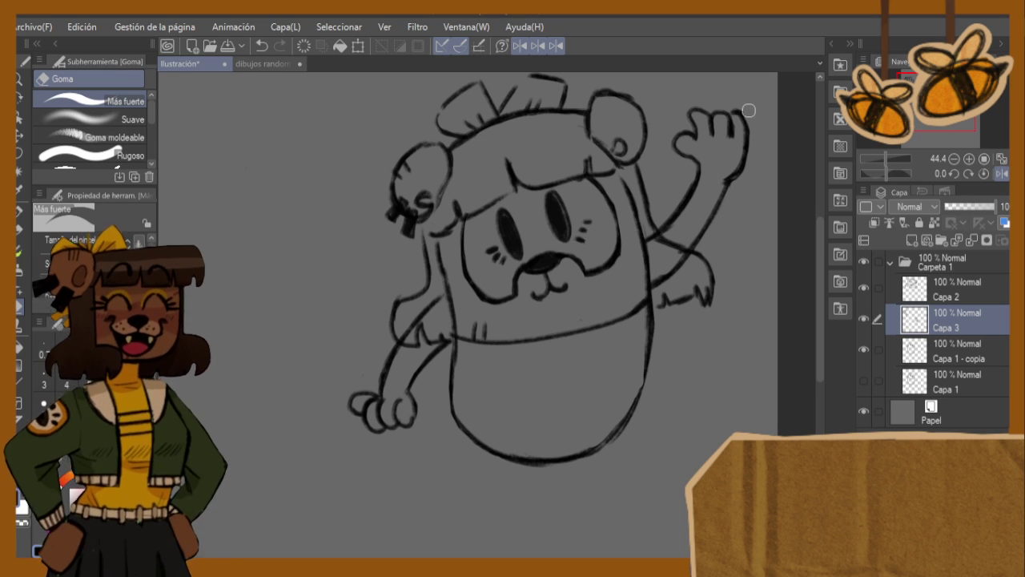
left_click(957, 289)
left_click_drag(401, 351, 457, 330)
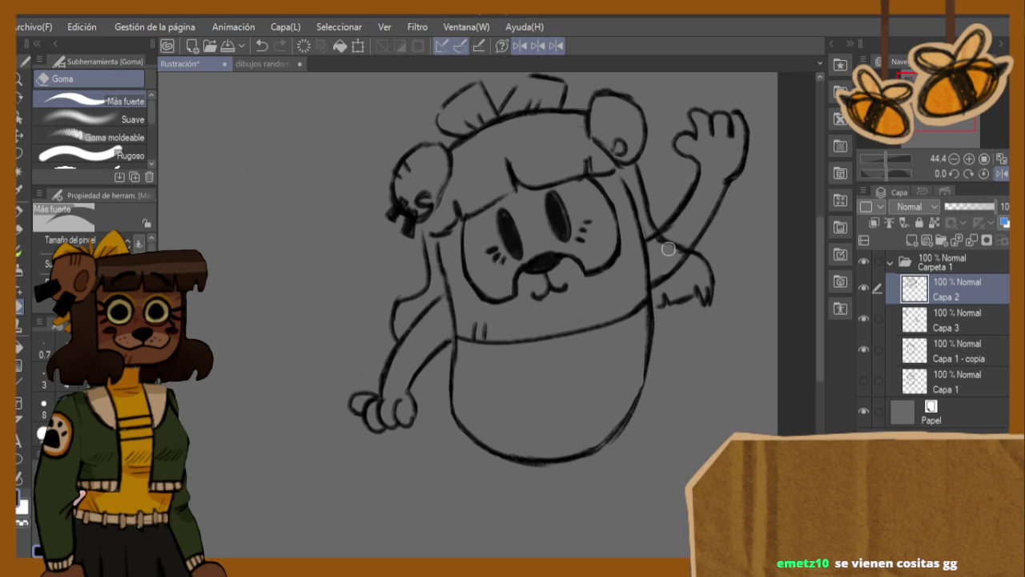
key("h")
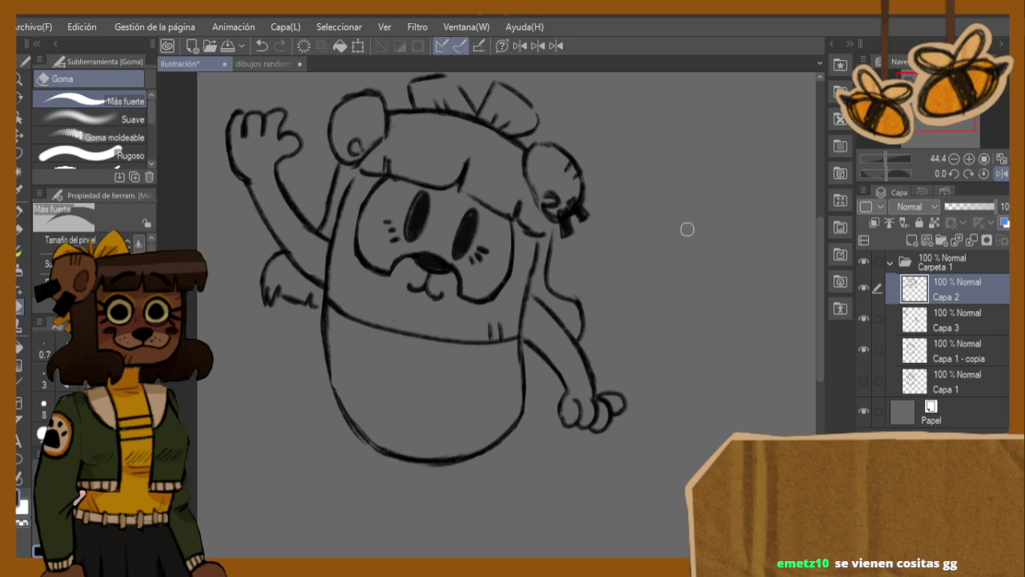
key("h")
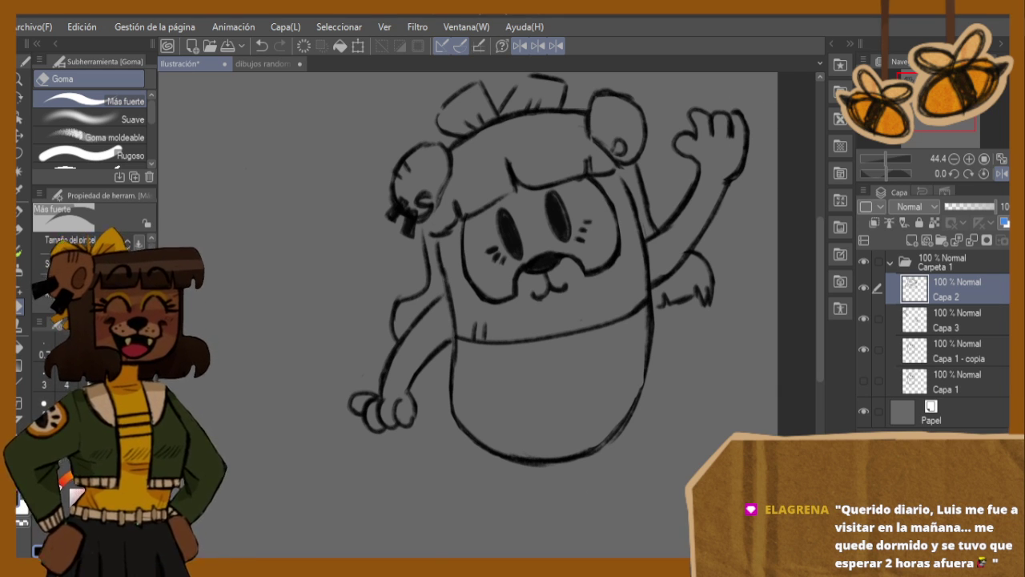
key("h")
key("h")
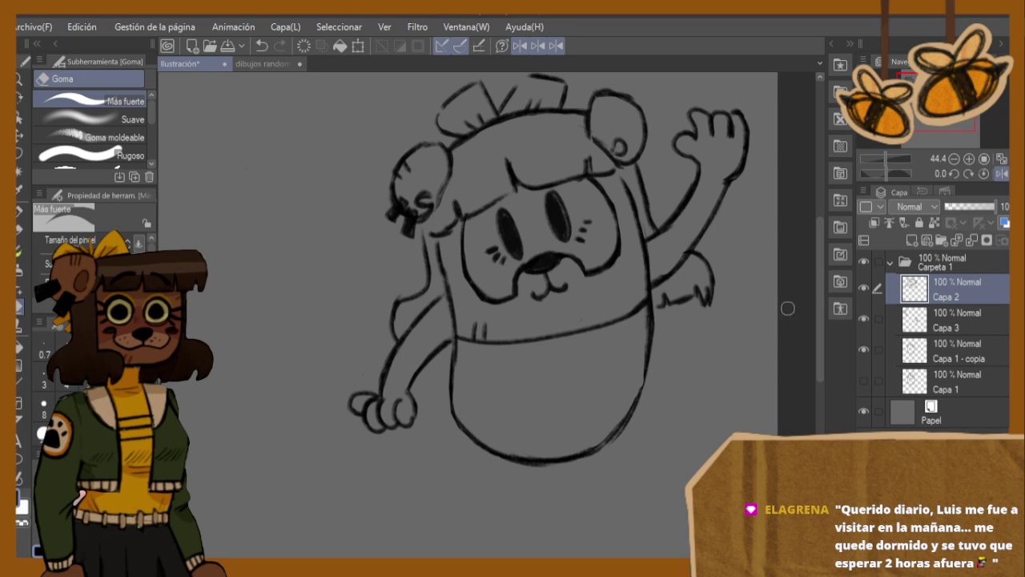
- On Capa 1 - copia, redraw the body's lower right curve and trim its inner edge with the eraser
left_click(954, 350)
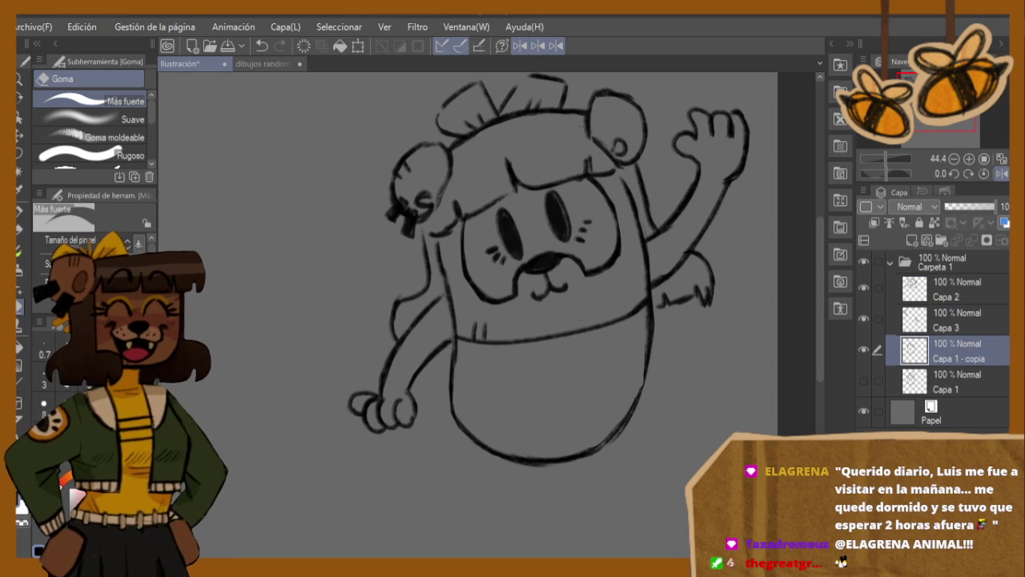
key("b")
mouse_move(541, 465)
left_mouse_down()
mouse_move(627, 424)
mouse_move(622, 431)
mouse_move(637, 391)
left_mouse_up()
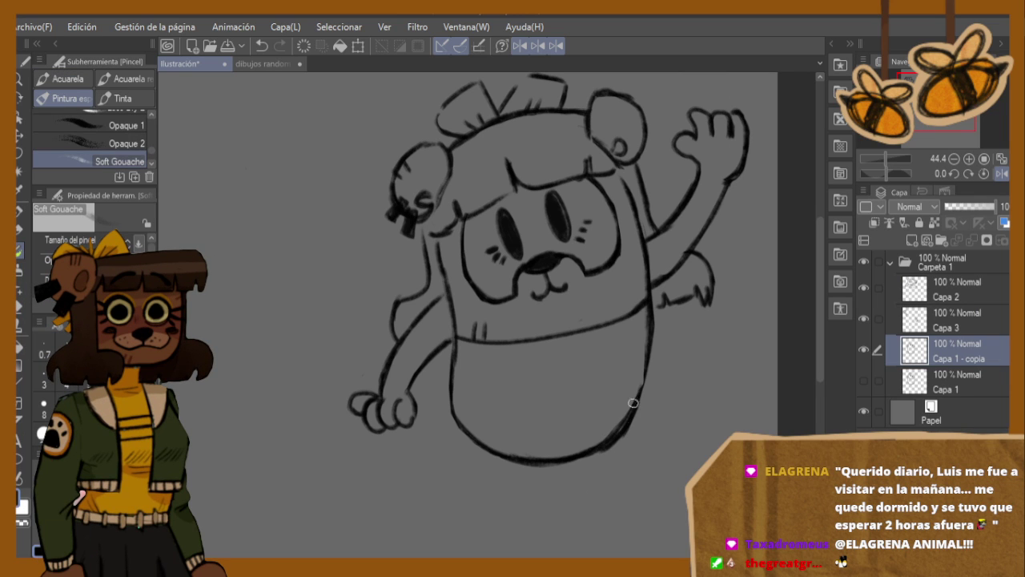
key("e")
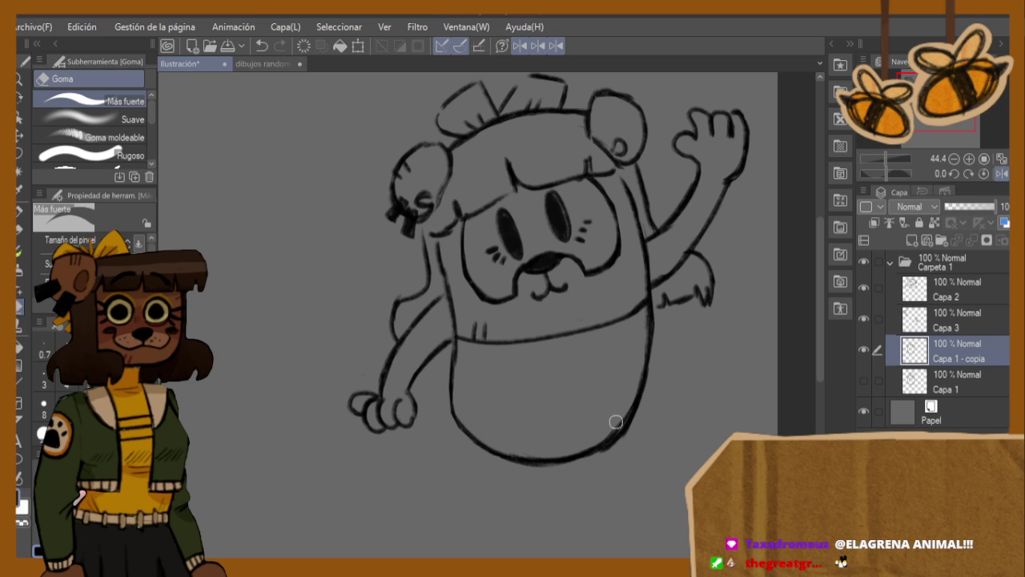
mouse_move(598, 438)
left_mouse_down()
mouse_move(629, 400)
mouse_move(615, 421)
mouse_move(631, 384)
left_mouse_up()
mouse_move(606, 428)
left_mouse_down()
mouse_move(557, 449)
mouse_move(594, 444)
left_mouse_up()
key("b")
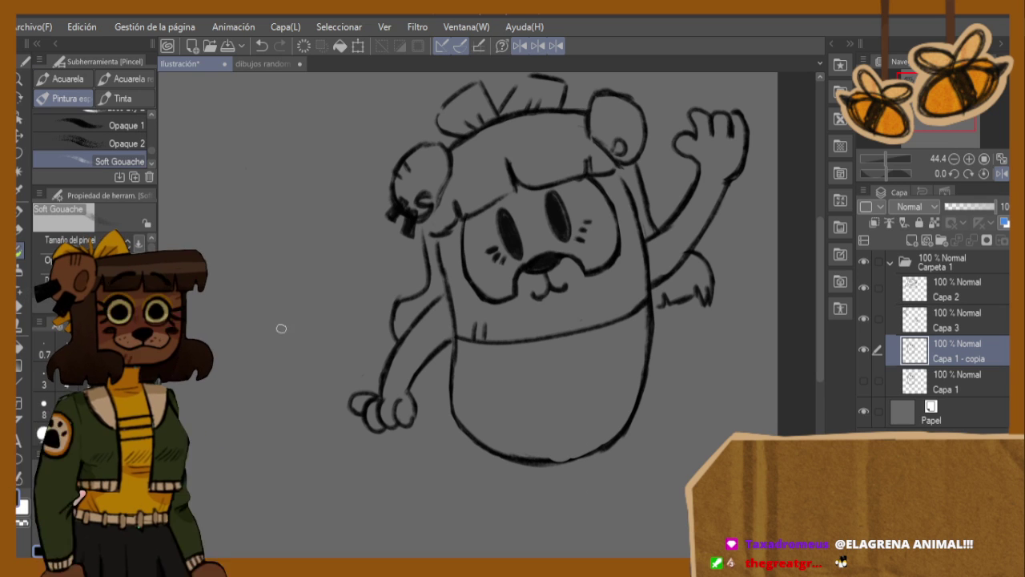
left_click_drag(497, 461, 507, 471)
key("ctrl+z")
key("ctrl+z")
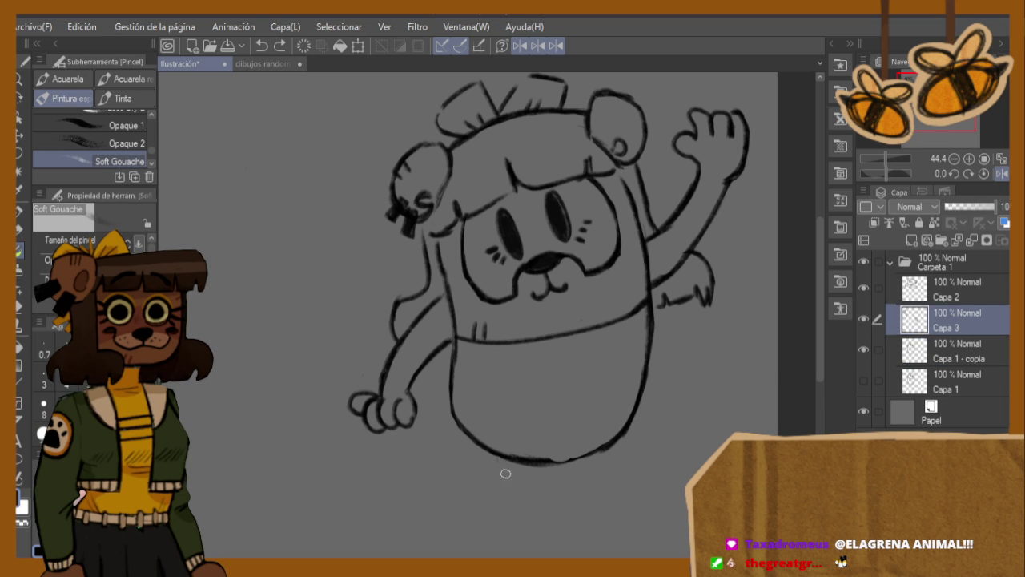
left_click_drag(500, 460, 508, 463)
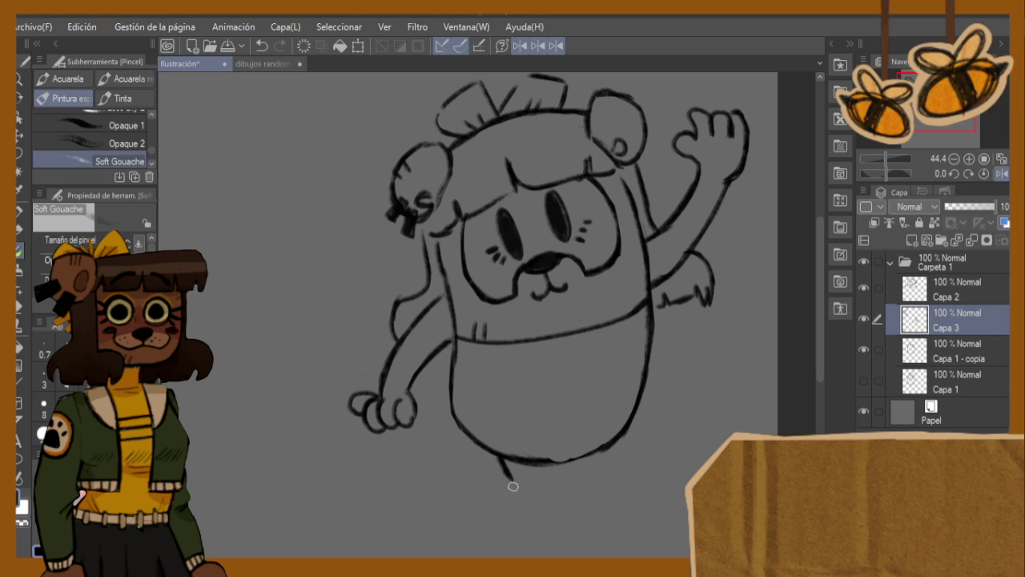
mouse_move(508, 482)
left_mouse_down()
mouse_move(494, 505)
mouse_move(523, 518)
mouse_move(552, 506)
mouse_move(545, 516)
mouse_move(558, 484)
left_mouse_up()
key("ctrl+z")
key("ctrl+z")
- Draw two short legs with rounded feet under the body on Capa 3 and check the sketch mirrored
mouse_move(500, 460)
left_mouse_down()
mouse_move(509, 482)
mouse_move(502, 457)
mouse_move(511, 456)
mouse_move(547, 485)
mouse_move(562, 483)
mouse_move(585, 517)
mouse_move(609, 519)
mouse_move(626, 500)
mouse_move(601, 469)
left_mouse_up()
left_click(19, 349)
left_click(19, 306)
key("b")
key("h")
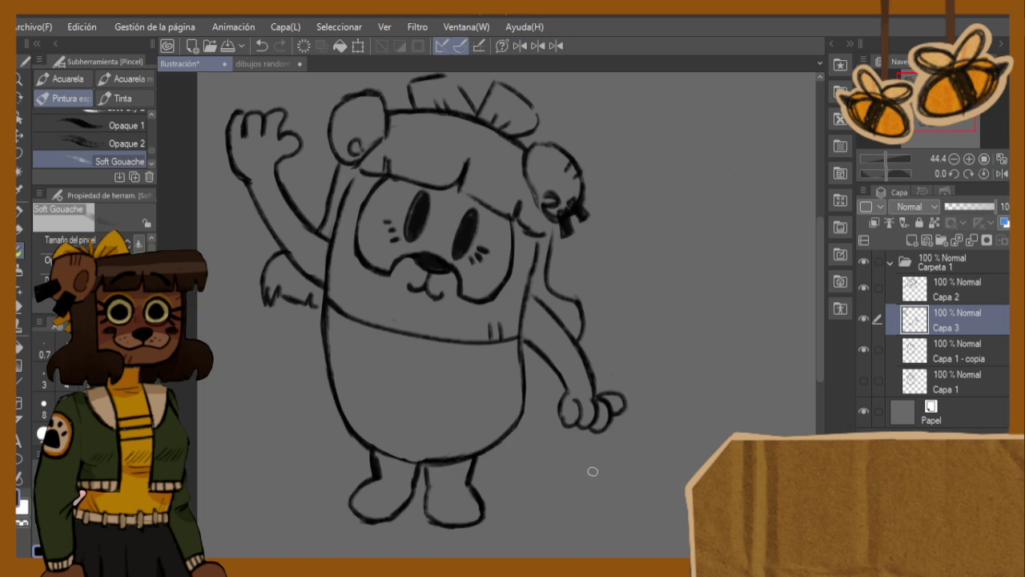
key("h")
- On Capa 2, draw a curved hem line across the torso and two vertical jacket-opening lines above it, redoing the hem
left_click(953, 297)
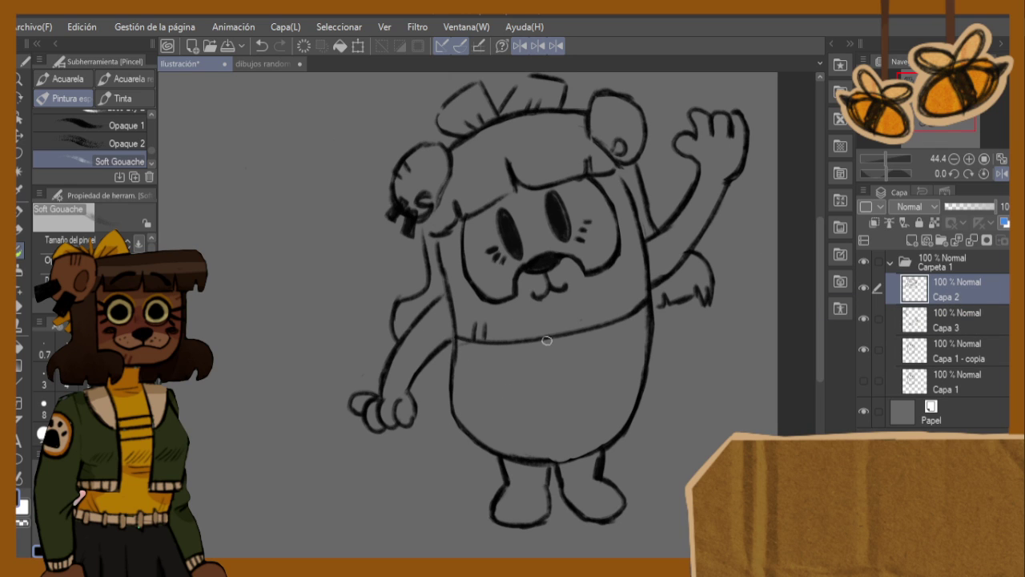
left_click_drag(547, 351, 550, 392)
left_click_drag(457, 401, 630, 352)
key("ctrl+z")
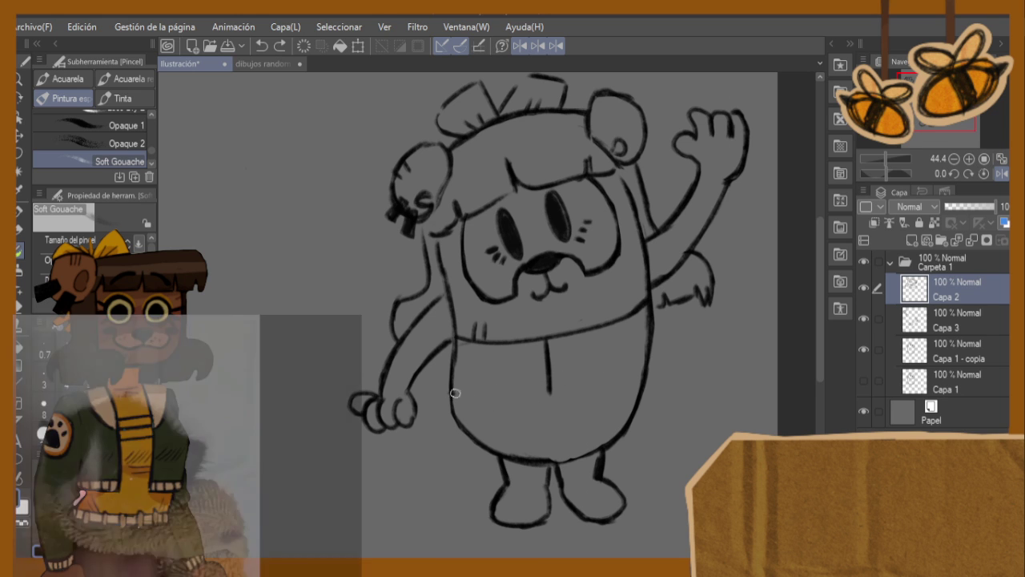
mouse_move(452, 394)
left_mouse_down()
mouse_move(561, 396)
mouse_move(633, 373)
left_mouse_up()
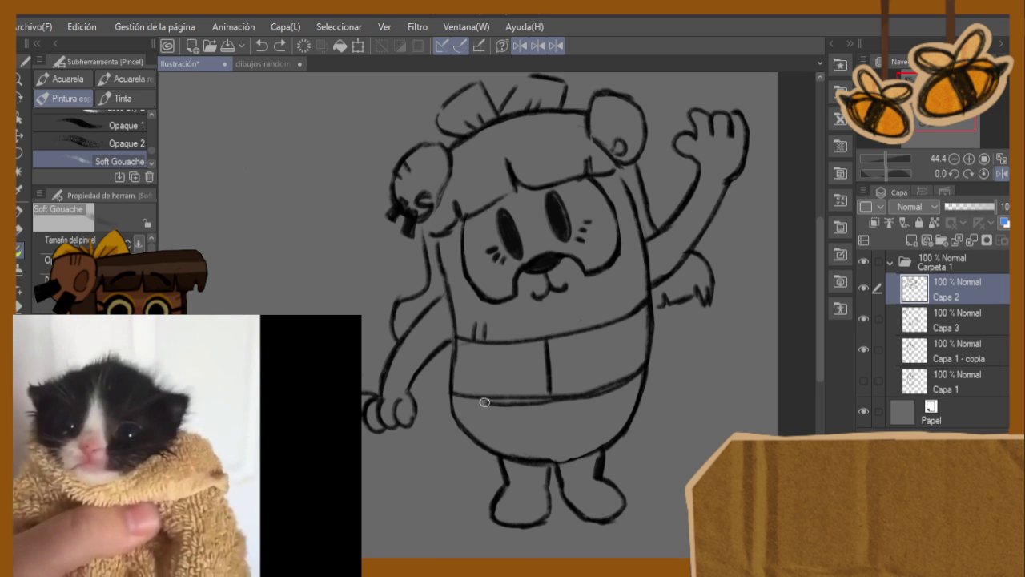
key("ctrl+z")
mouse_move(451, 396)
left_mouse_down()
mouse_move(596, 379)
mouse_move(489, 396)
mouse_move(644, 366)
left_mouse_up()
key("ctrl+z")
left_click_drag(607, 325, 612, 375)
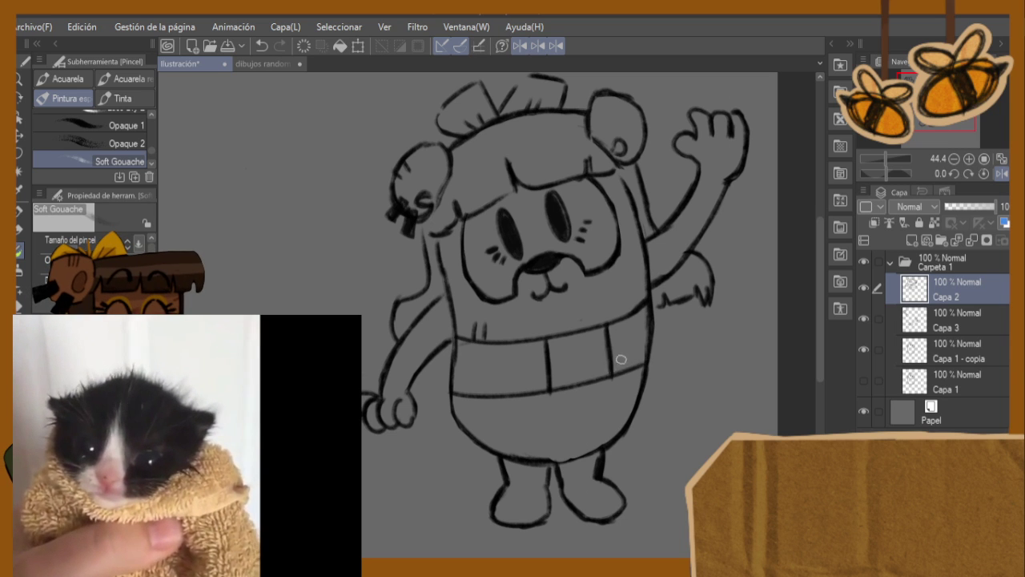
- Extend both jacket panels below the shirt hem with new lower edges and erase the old hem line inside the panels
left_click_drag(548, 373, 546, 408)
key("ctrl+z")
left_click_drag(452, 400, 525, 398)
key("ctrl+z")
left_click_drag(450, 401, 526, 397)
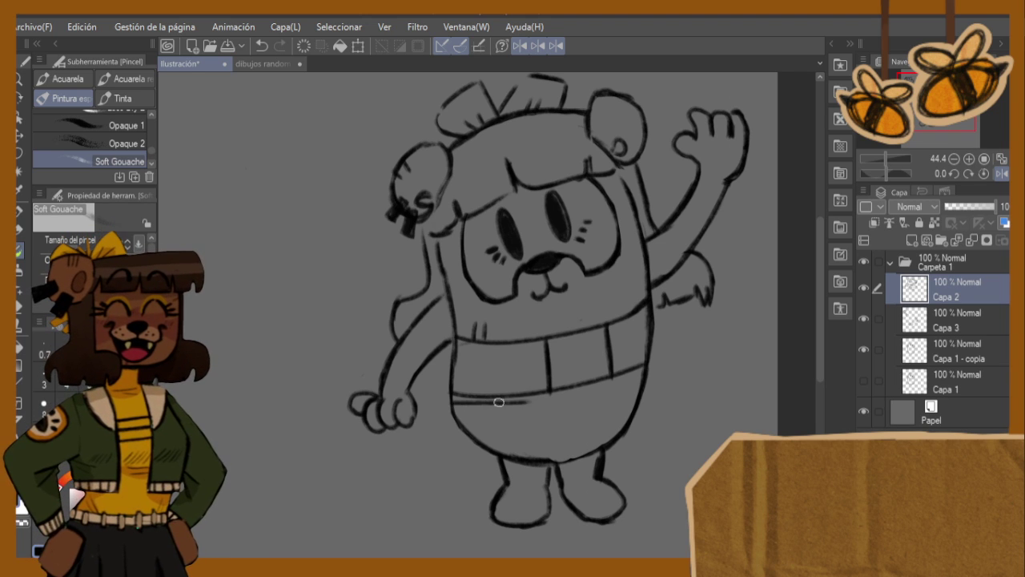
key("ctrl+z")
mouse_move(459, 407)
left_mouse_down()
mouse_move(557, 401)
mouse_move(547, 383)
left_mouse_up()
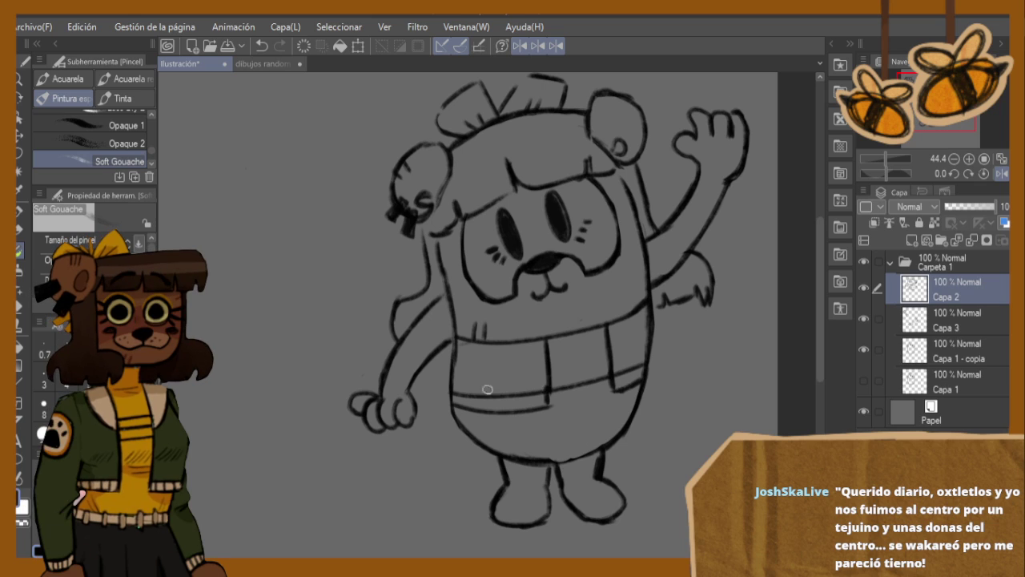
left_click(18, 307)
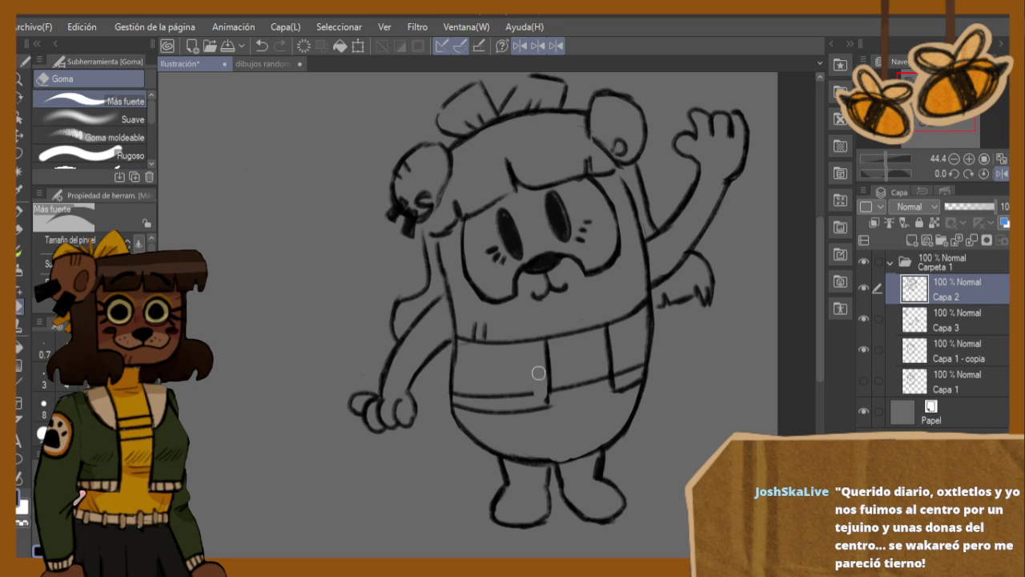
mouse_move(541, 395)
left_mouse_down()
mouse_move(463, 395)
mouse_move(542, 392)
left_mouse_up()
left_click_drag(621, 360, 637, 368)
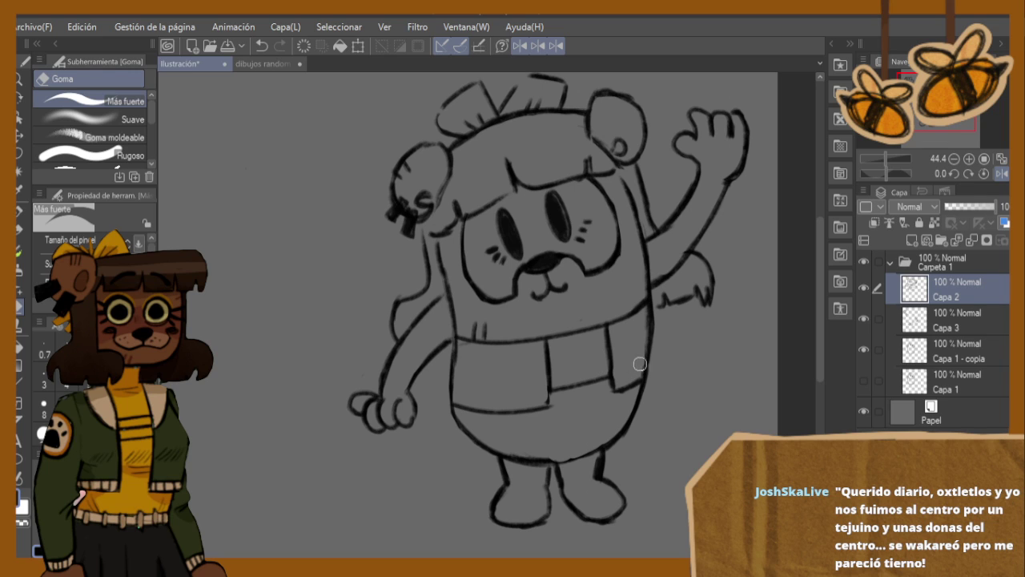
- Draw a sagging curve from the left armpit through the shirt hem and up to the right armpit, redoing the first stroke
key("b")
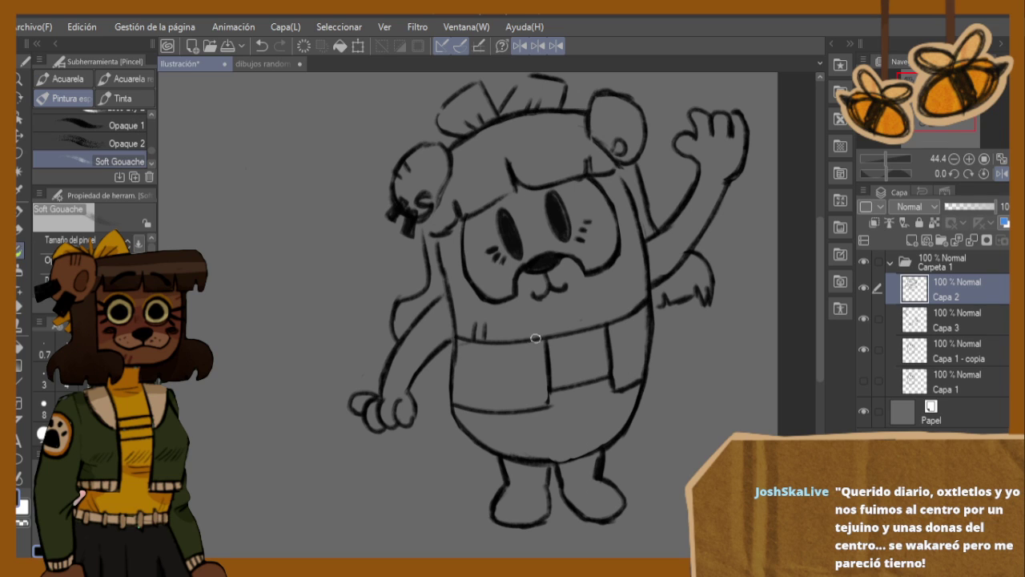
left_click_drag(455, 338, 547, 373)
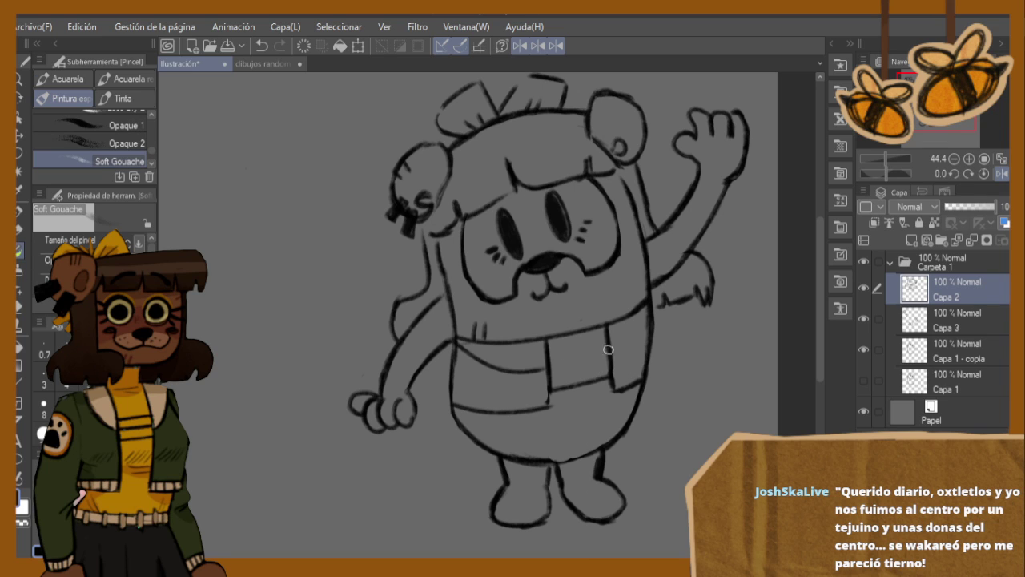
key("ctrl+z")
left_click_drag(454, 338, 551, 390)
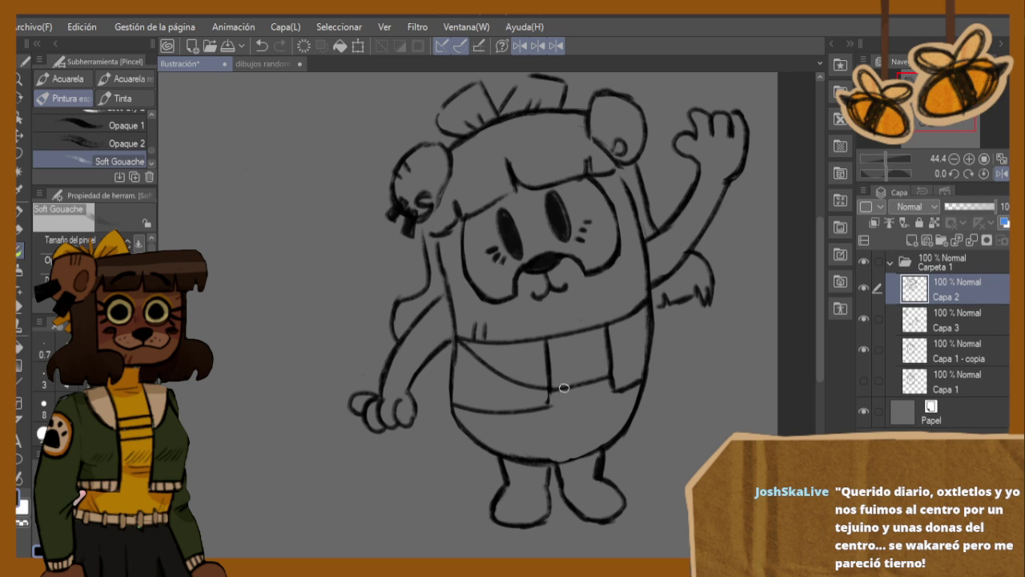
left_click_drag(608, 367, 651, 302)
- Draw raised top edges on both jacket panels and erase the overlapping older lines inside them
left_click_drag(603, 327, 655, 279)
key("ctrl+z")
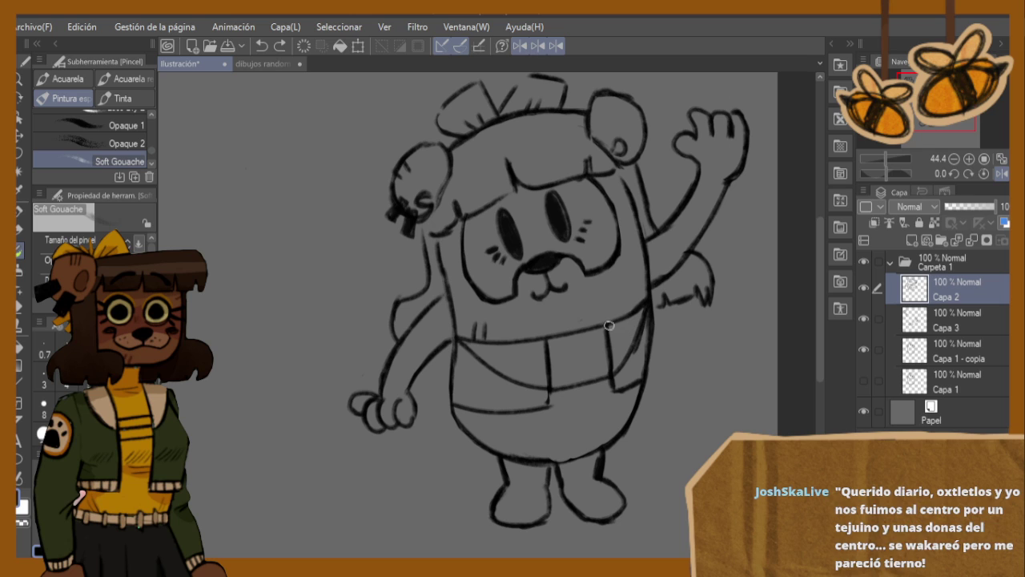
left_click_drag(606, 319, 647, 302)
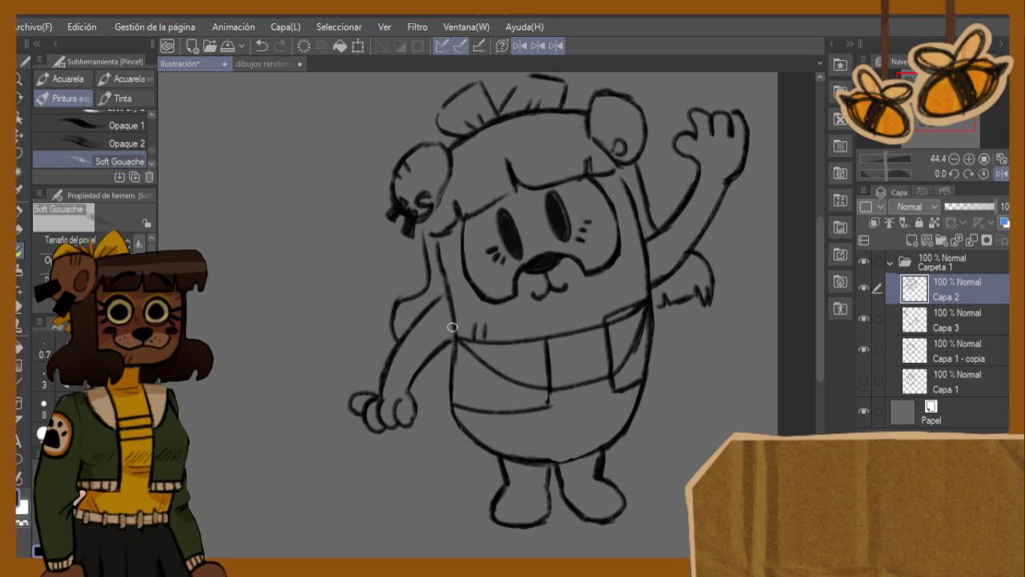
left_click_drag(462, 340, 529, 331)
key("ctrl+z")
left_click_drag(458, 339, 542, 330)
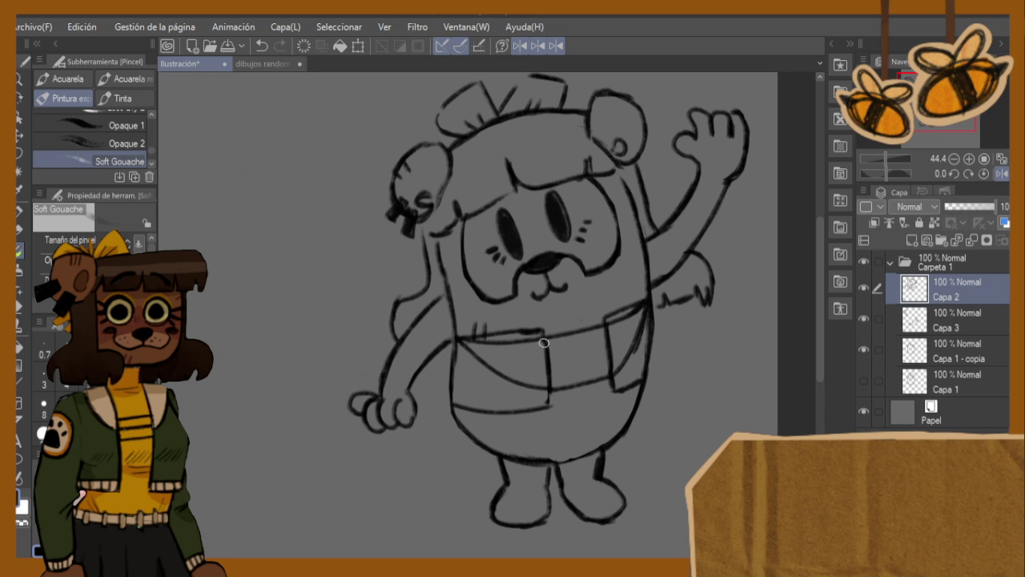
left_click(21, 313)
mouse_move(470, 342)
left_mouse_down()
mouse_move(529, 338)
mouse_move(542, 351)
left_mouse_up()
mouse_move(615, 337)
left_mouse_down()
mouse_move(614, 325)
mouse_move(637, 313)
left_mouse_up()
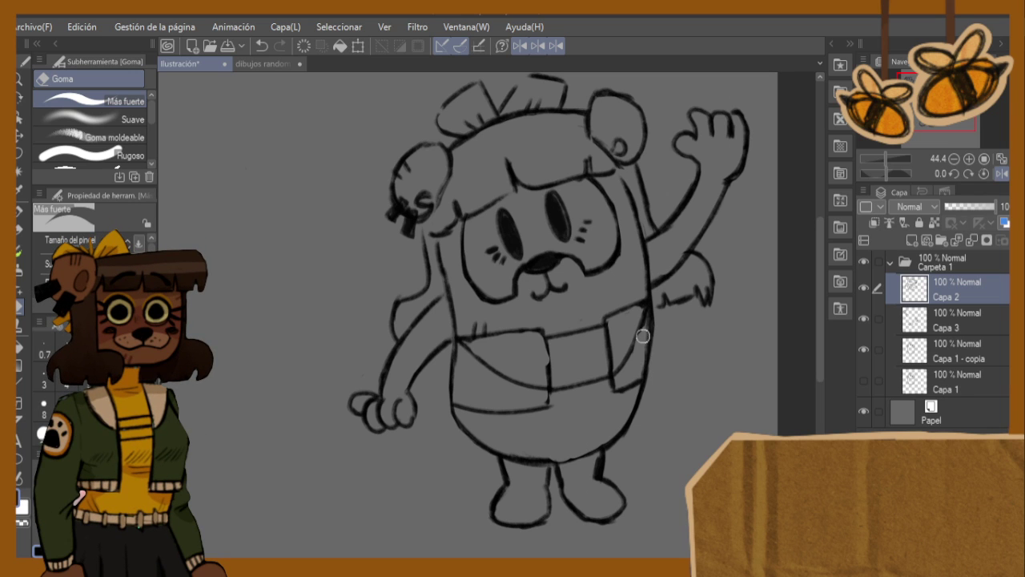
- On Capa 1 - copia, erase the body outline along the outer side of the right jacket panel
key("alt+[")
key("alt+[")
mouse_move(645, 377)
left_mouse_down()
mouse_move(637, 371)
mouse_move(652, 331)
mouse_move(648, 362)
mouse_move(645, 349)
left_mouse_up()
key("ctrl+z")
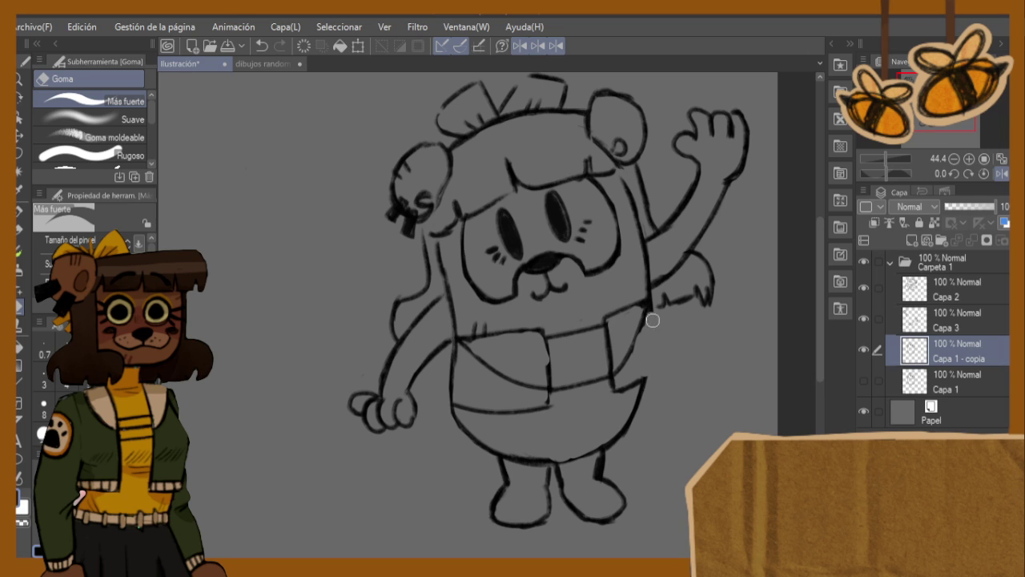
- On Capa 2, draw the right jacket panel's outer edge and add ribbed hem bands to both panels
left_click(953, 286)
key("b")
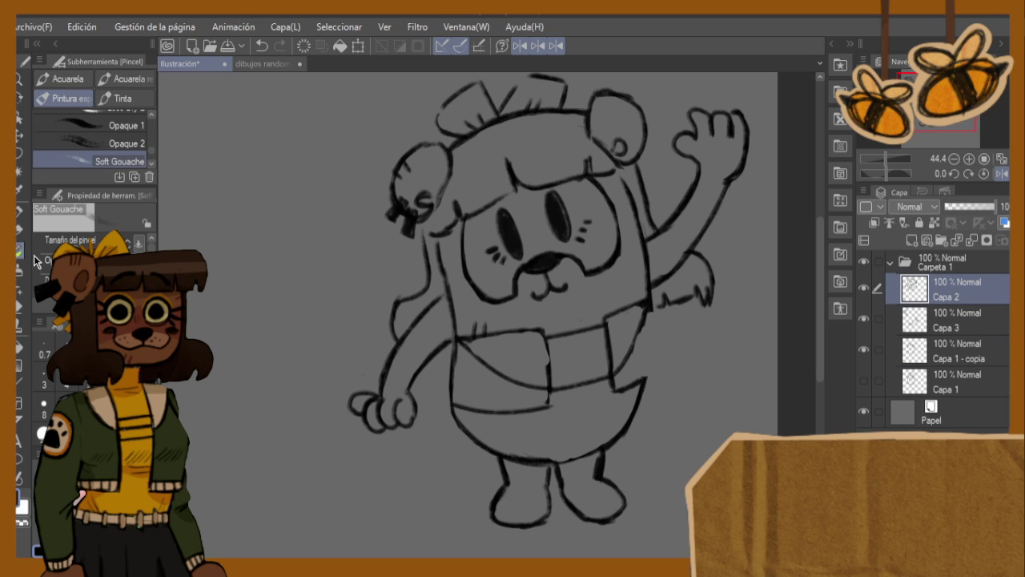
mouse_move(652, 315)
left_mouse_down()
mouse_move(656, 375)
mouse_move(620, 385)
mouse_move(644, 364)
left_mouse_up()
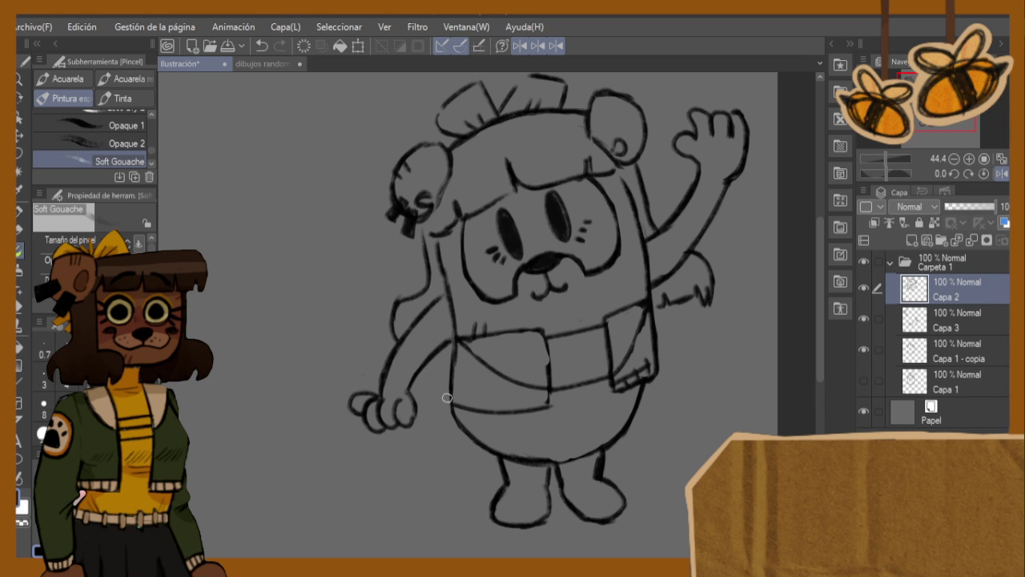
left_click_drag(450, 394, 546, 394)
left_click_drag(462, 407, 519, 402)
left_click_drag(632, 347, 651, 311)
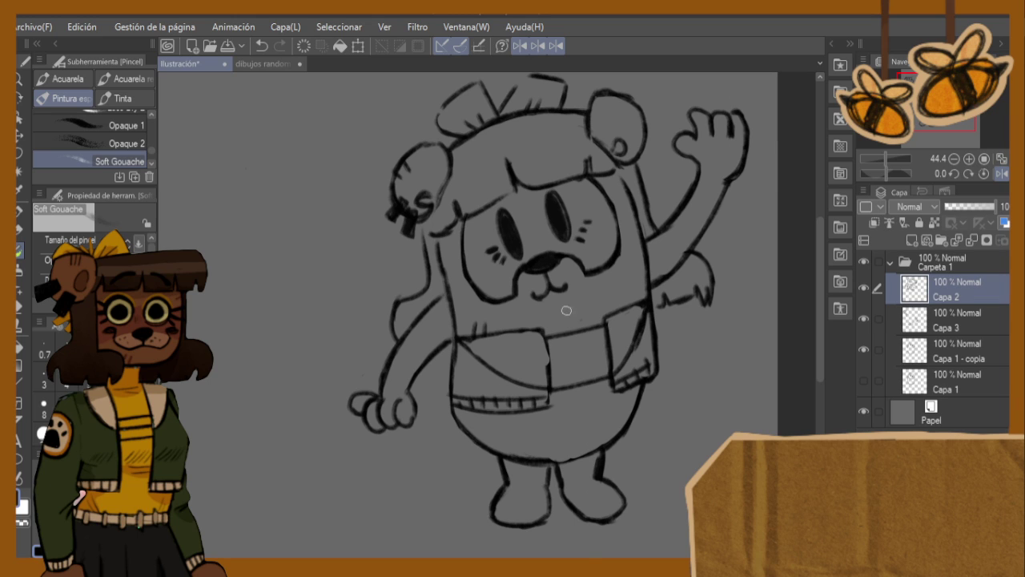
- Draw horizontal stripes across the shirt between the two jacket panels
left_click_drag(552, 351, 609, 337)
mouse_move(550, 365)
left_mouse_down()
mouse_move(613, 346)
mouse_move(552, 373)
mouse_move(583, 366)
mouse_move(609, 359)
left_mouse_up()
key("e")
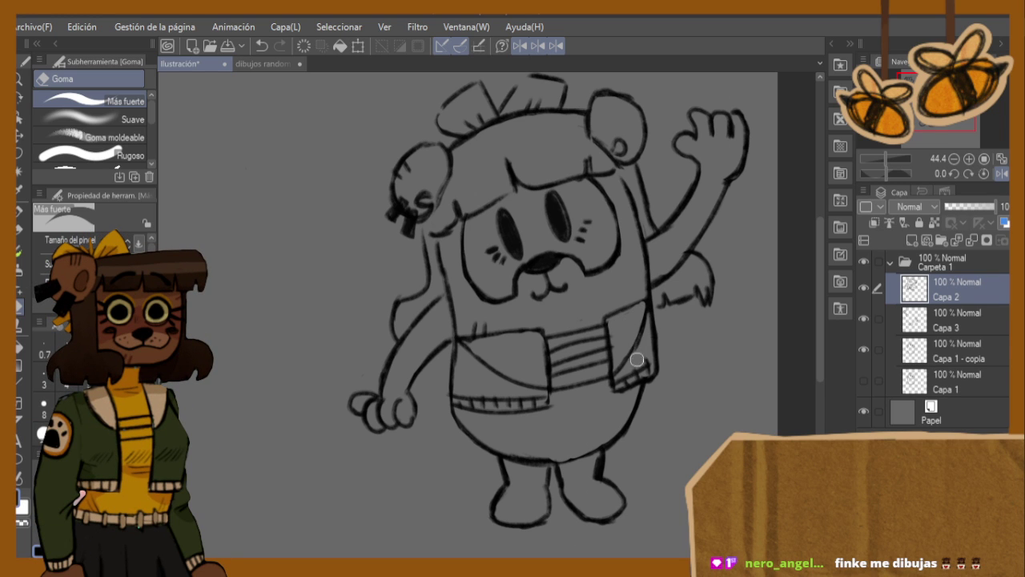
- Draw cuff bands on both wrists and a row of small squares along the shirt's lower edge between the jacket panels
key("p")
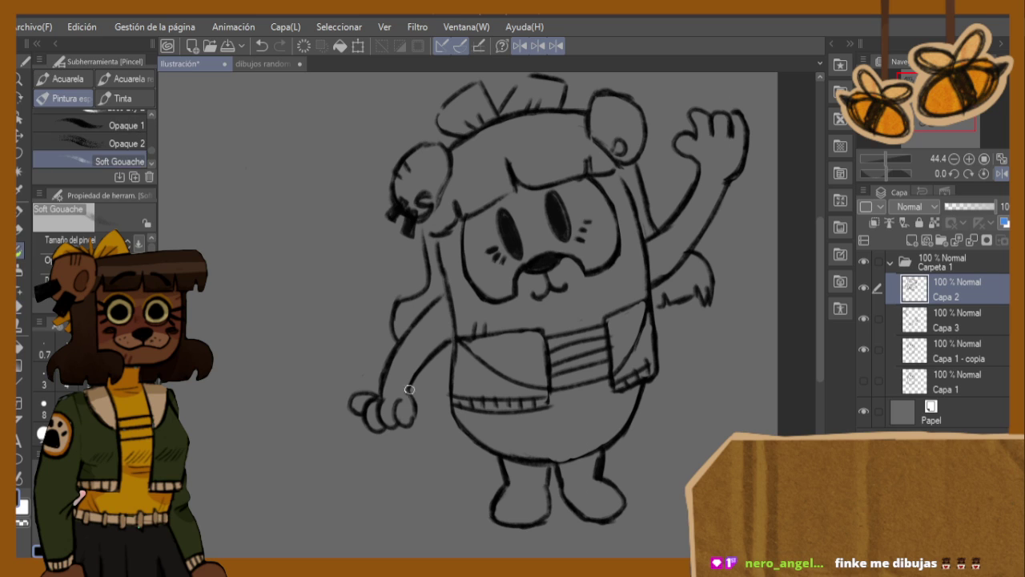
mouse_move(382, 379)
left_mouse_down()
mouse_move(407, 387)
mouse_move(412, 367)
left_mouse_up()
mouse_move(697, 178)
left_mouse_down()
mouse_move(724, 173)
mouse_move(716, 191)
left_mouse_up()
mouse_move(559, 396)
left_mouse_down()
mouse_move(553, 389)
mouse_move(595, 384)
left_mouse_up()
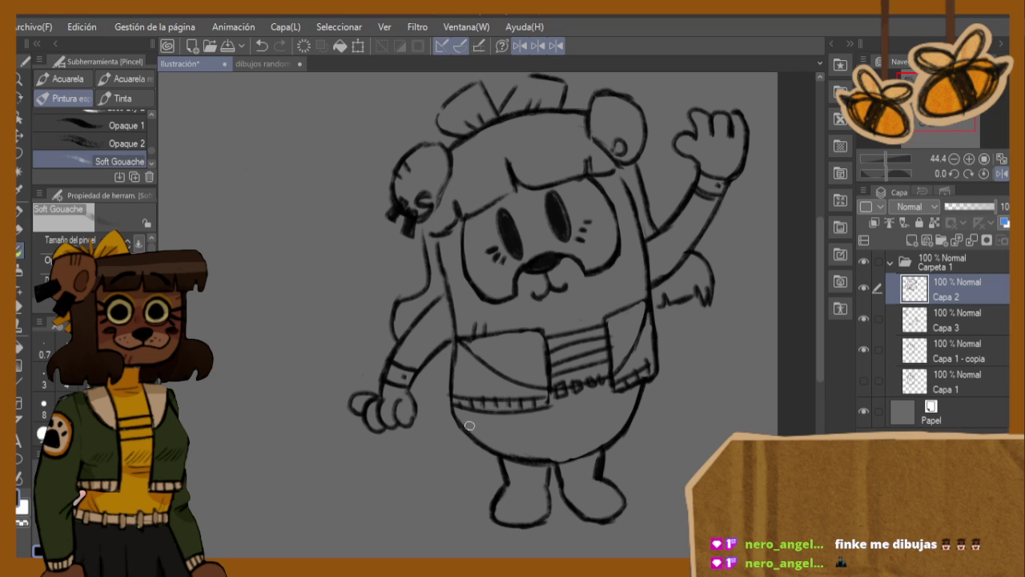
- Draw a flared skirt below the jacket, with side edges, a wavy hem over the legs and three pleat lines
mouse_move(453, 410)
left_mouse_down()
mouse_move(450, 470)
mouse_move(588, 467)
mouse_move(659, 447)
left_mouse_up()
left_click_drag(643, 396, 659, 449)
left_click_drag(647, 390, 657, 454)
left_click_drag(448, 452, 464, 468)
key("ctrl+z")
left_click_drag(479, 427, 481, 458)
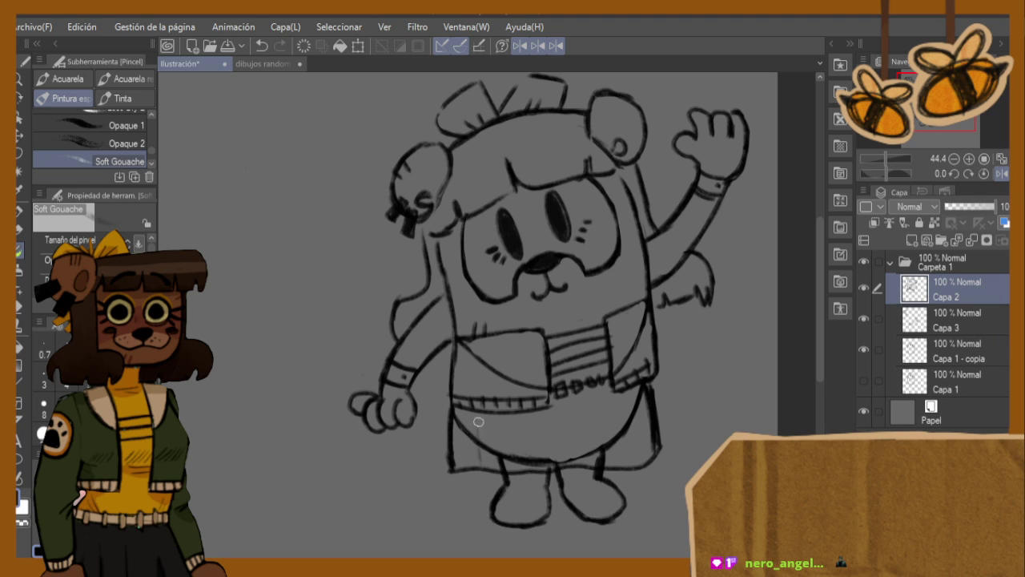
left_click_drag(537, 434, 538, 458)
left_click_drag(594, 423, 608, 458)
- On Capa 1 - copia, erase the body's curved lower outline inside the skirt
left_click(892, 355)
left_click(18, 306)
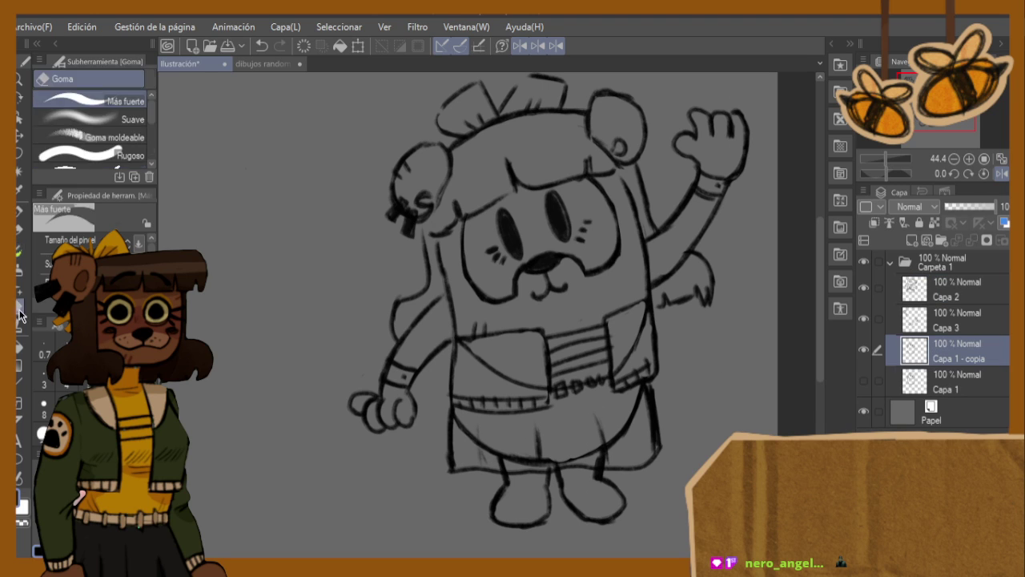
mouse_move(525, 440)
left_mouse_down()
mouse_move(478, 441)
mouse_move(489, 442)
mouse_move(479, 461)
mouse_move(541, 464)
mouse_move(606, 441)
left_mouse_up()
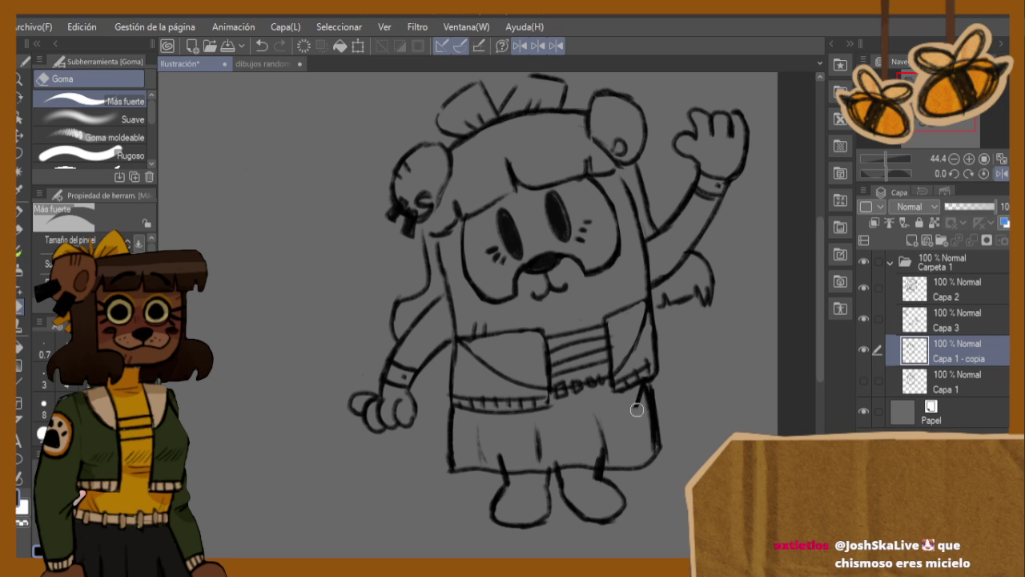
left_click(962, 378)
left_click(939, 335)
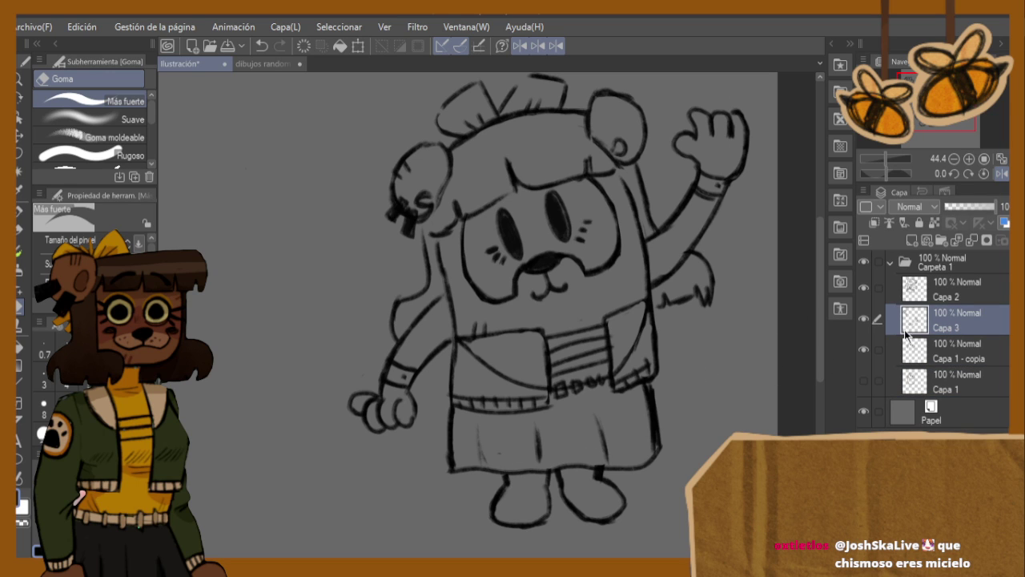
- On Capa 2, thin the skirt's heavy right edge, erase the pleat lines and redraw them as lighter strokes
left_click(886, 290)
left_click_drag(653, 449, 641, 391)
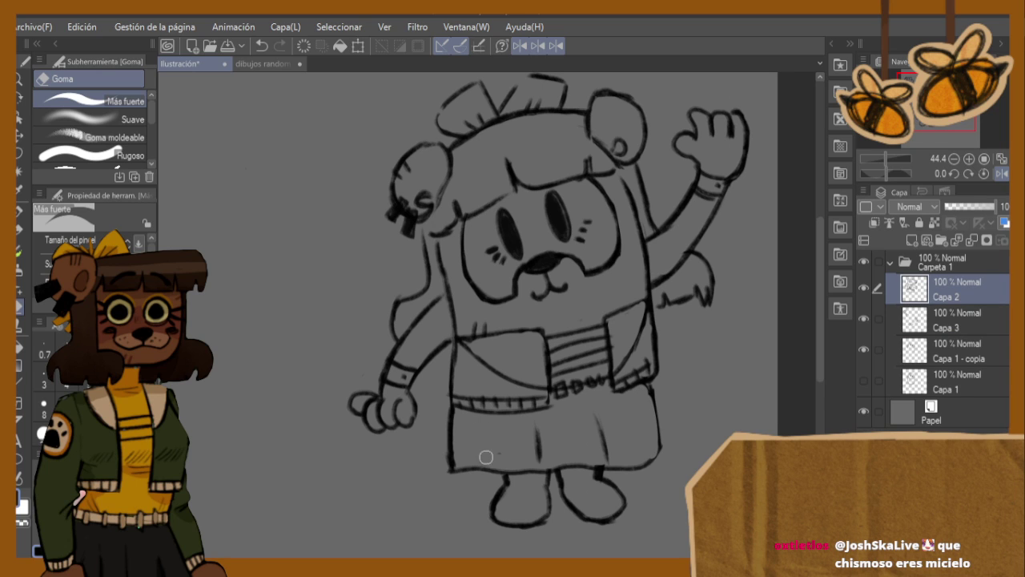
mouse_move(513, 430)
left_mouse_down()
mouse_move(582, 423)
mouse_move(600, 432)
mouse_move(581, 458)
mouse_move(537, 460)
mouse_move(602, 448)
left_mouse_up()
key("b")
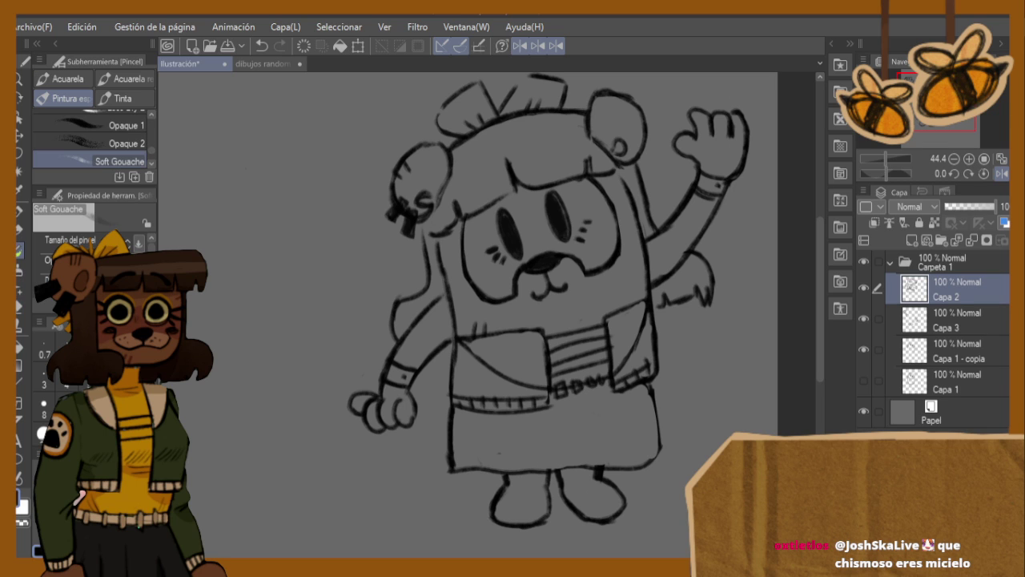
left_click_drag(549, 406, 548, 459)
mouse_move(598, 412)
left_mouse_down()
mouse_move(597, 449)
mouse_move(633, 457)
left_mouse_up()
left_click_drag(474, 437, 472, 454)
- Draw curved shoe lines across both feet
left_click_drag(497, 512, 588, 503)
key("ctrl+z")
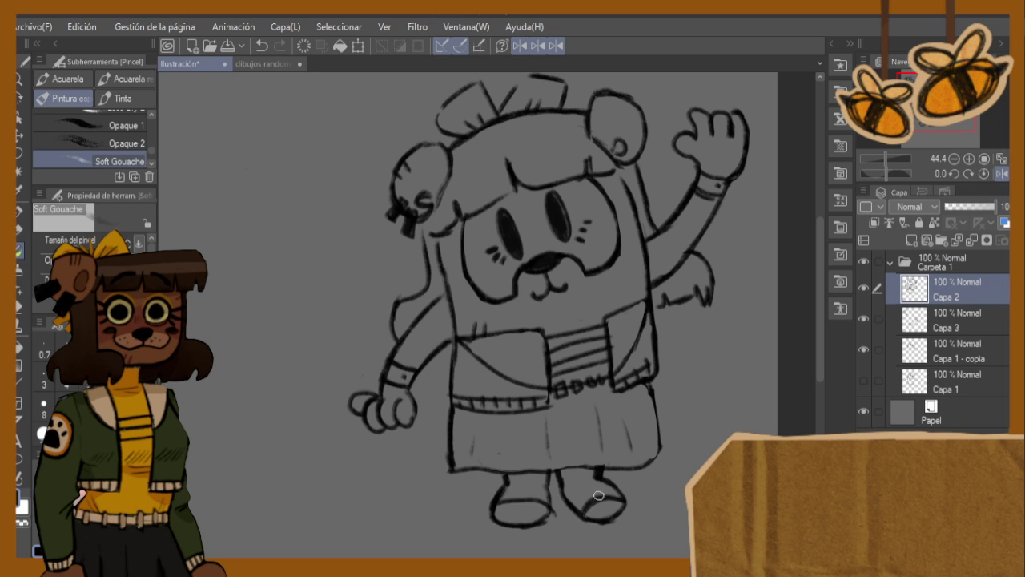
scroll(650, 441, "down", 2)
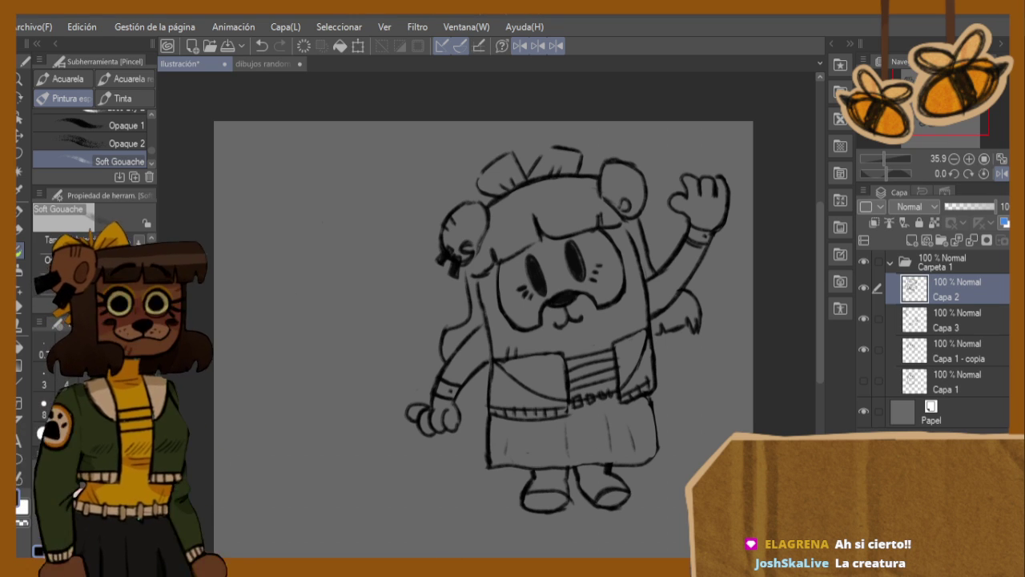
scroll(777, 345, "up", 1)
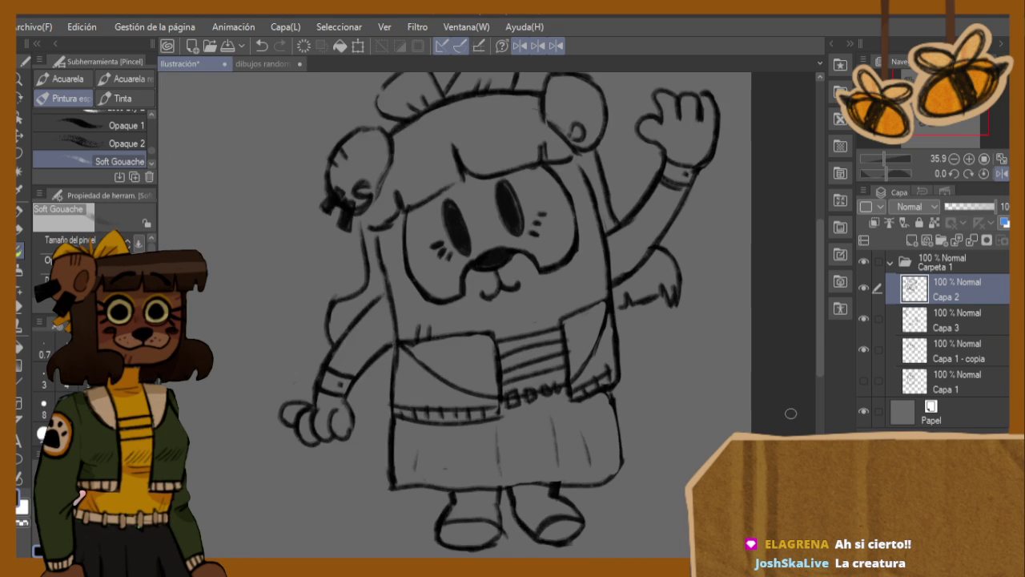
- Transform the whole Carpeta 1 folder to move the bear drawing toward the canvas centre
left_click(928, 270)
scroll(721, 320, "down", 2)
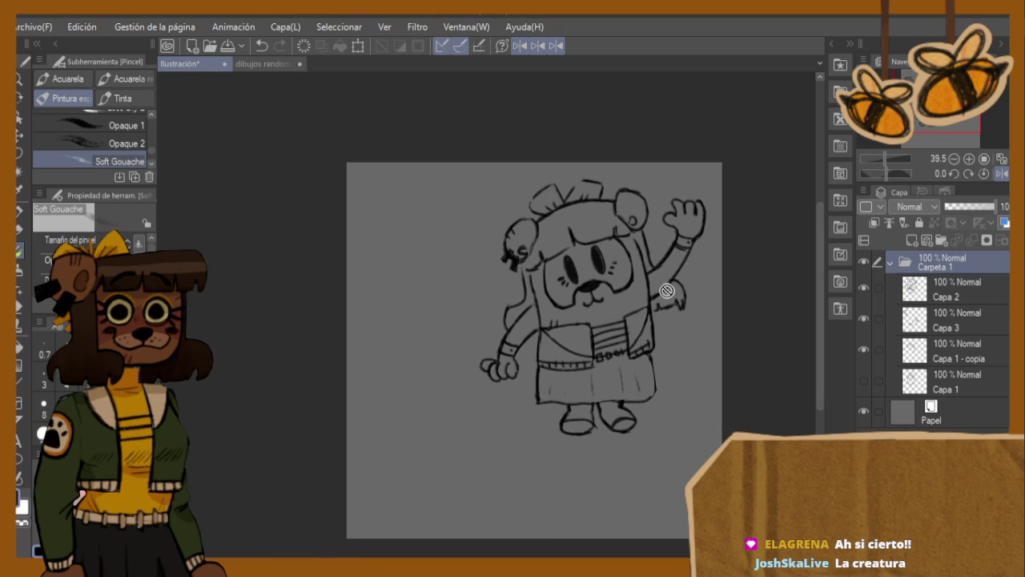
key("ctrl+t")
left_click_drag(544, 335, 548, 353)
left_click(465, 481)
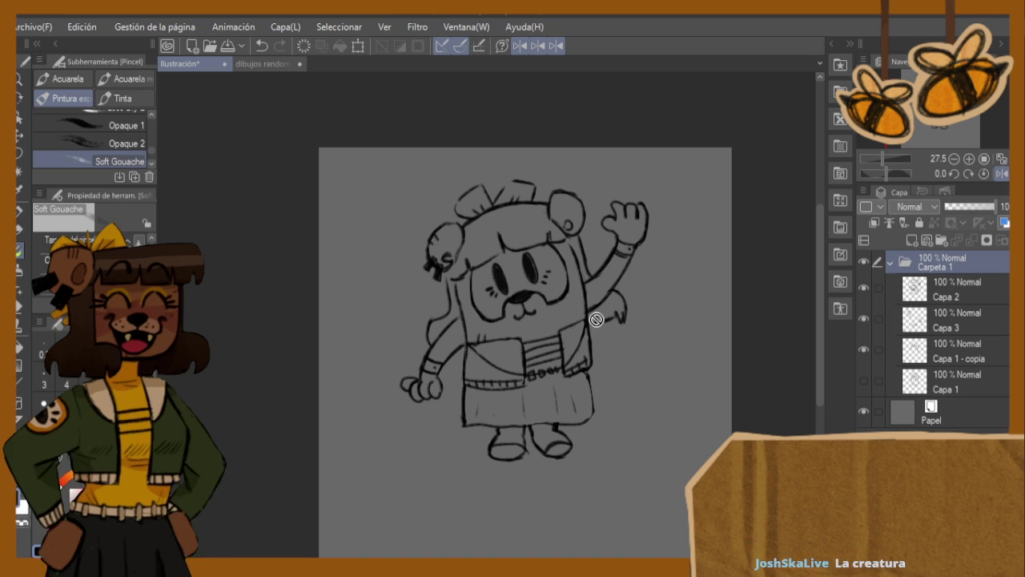
- Collapse and hide Carpeta 1, then create a new folder above it containing a new raster layer
left_click(892, 262)
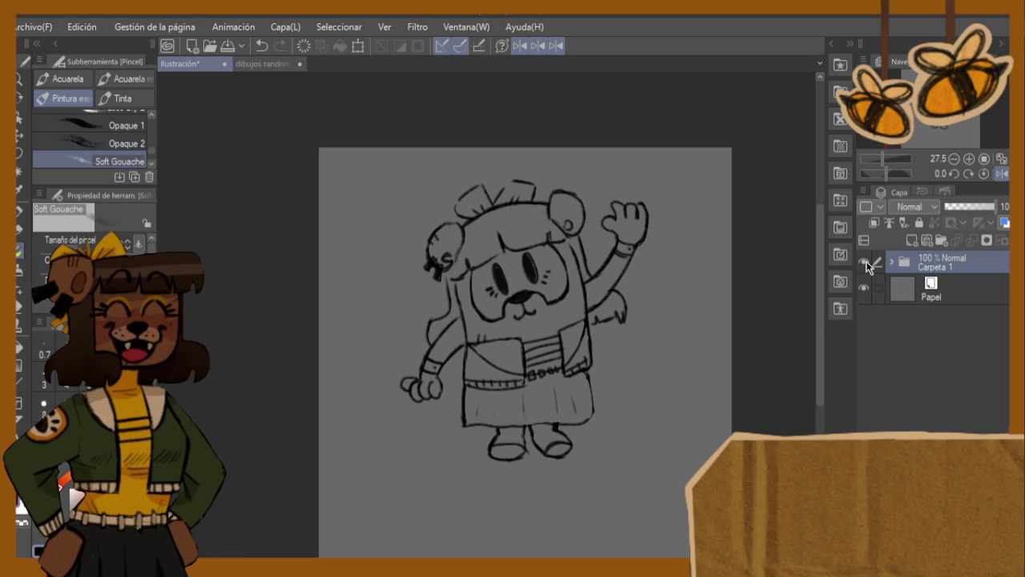
left_click(865, 262)
left_click(943, 239)
left_click(913, 240)
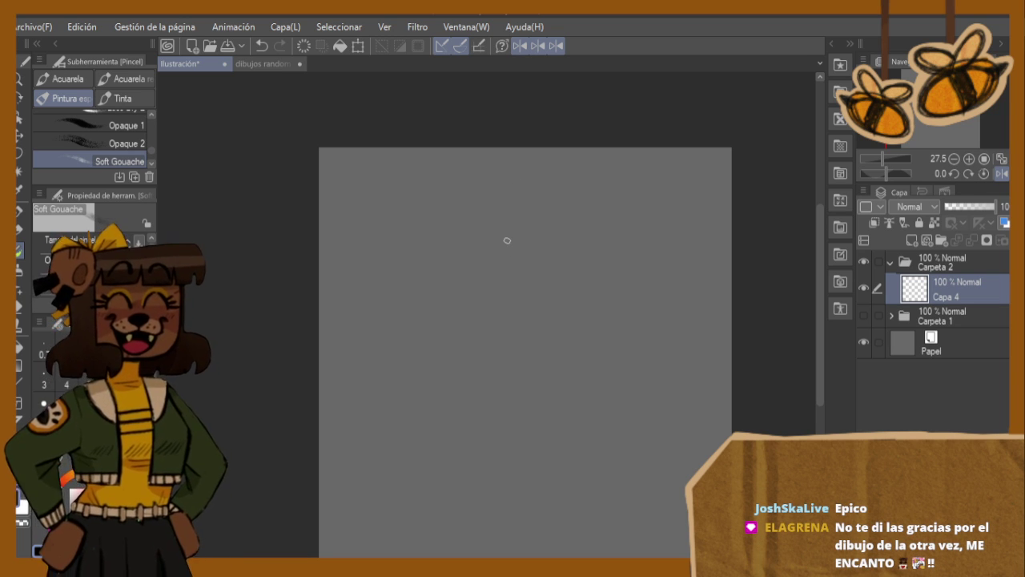
- On Capa 4, sketch the wide rounded chest outline of a new figure, with two lobes along its lower edge
mouse_move(516, 259)
left_mouse_down()
mouse_move(469, 311)
mouse_move(487, 289)
mouse_move(459, 336)
mouse_move(464, 371)
mouse_move(455, 362)
mouse_move(463, 354)
mouse_move(501, 393)
left_mouse_up()
mouse_move(455, 366)
left_mouse_down()
mouse_move(496, 387)
mouse_move(613, 409)
mouse_move(646, 386)
mouse_move(655, 348)
left_mouse_up()
mouse_move(602, 397)
left_mouse_down()
mouse_move(639, 336)
mouse_move(645, 374)
mouse_move(650, 341)
left_mouse_up()
left_click_drag(650, 377, 646, 298)
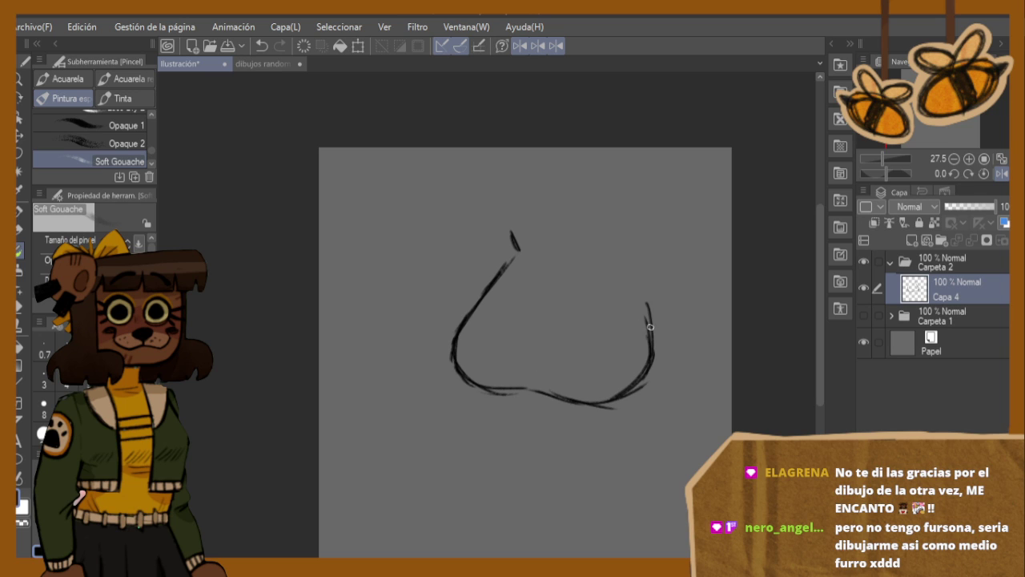
- Draw short curved crease lines in the middle of the chest, undoing the lower attempt and placing them slightly higher
left_click_drag(539, 336, 578, 336)
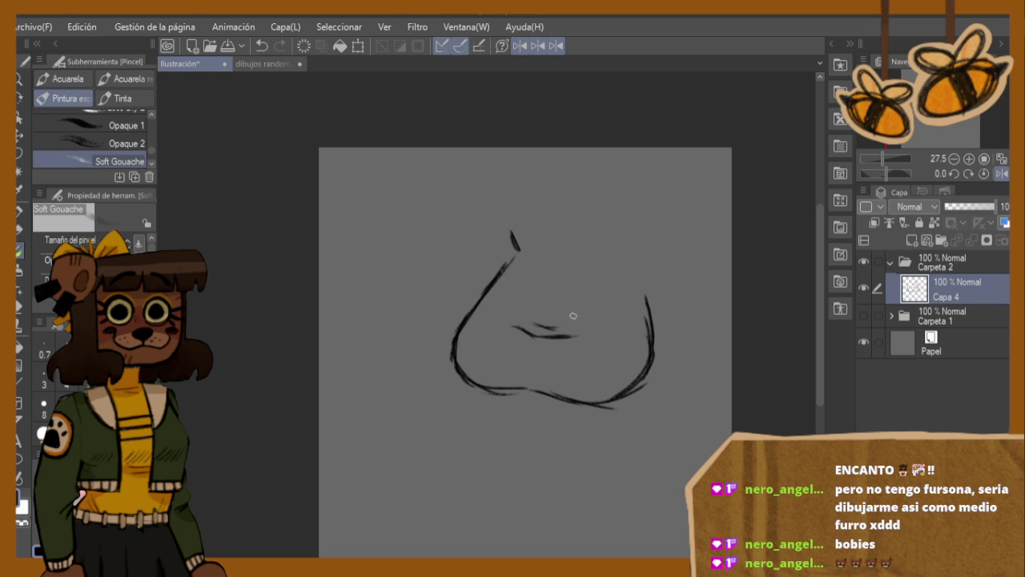
key("ctrl+z")
key("ctrl+z")
left_click_drag(519, 308, 585, 321)
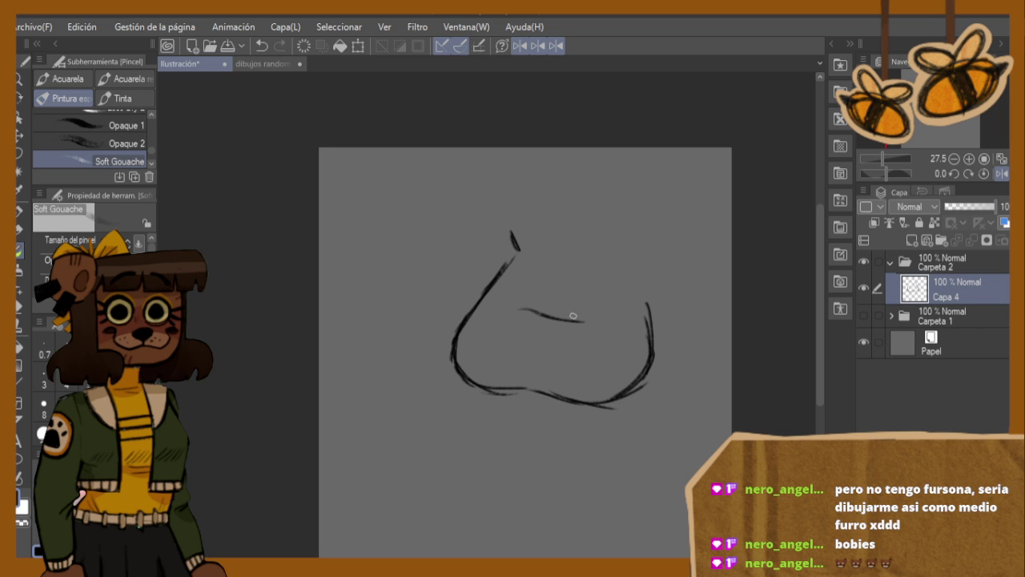
- Extend the chest's right side upward and draw the neck and both shoulder lines above it
mouse_move(651, 336)
left_mouse_down()
mouse_move(639, 271)
mouse_move(648, 249)
left_mouse_up()
mouse_move(508, 229)
left_mouse_down()
mouse_move(556, 218)
mouse_move(540, 221)
mouse_move(555, 193)
mouse_move(646, 242)
left_mouse_up()
left_click_drag(607, 213, 645, 240)
- Flip the canvas view, lasso the chest's wider side curve, then rotate it slightly, shift it outward and deselect
key("h")
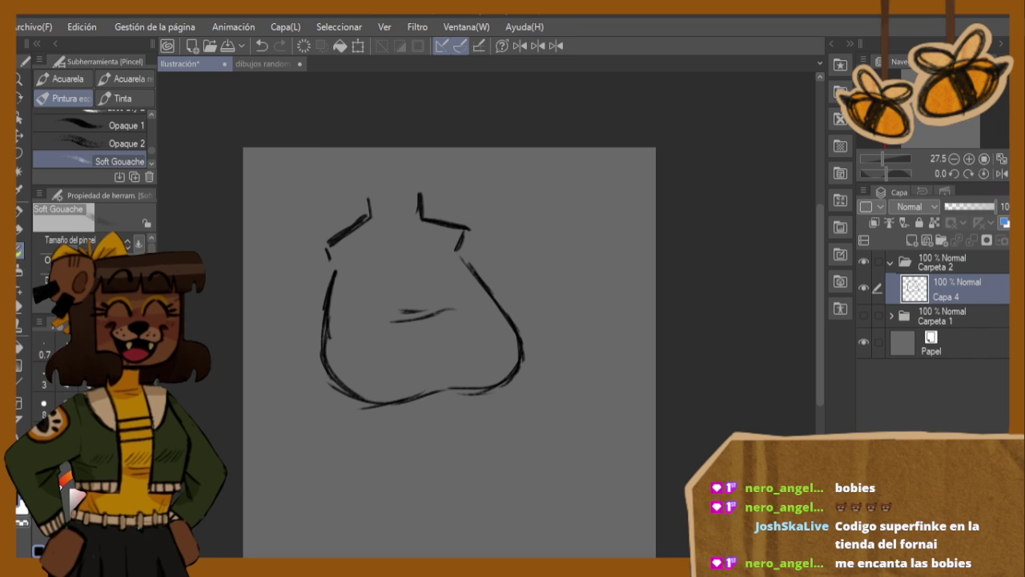
key("e")
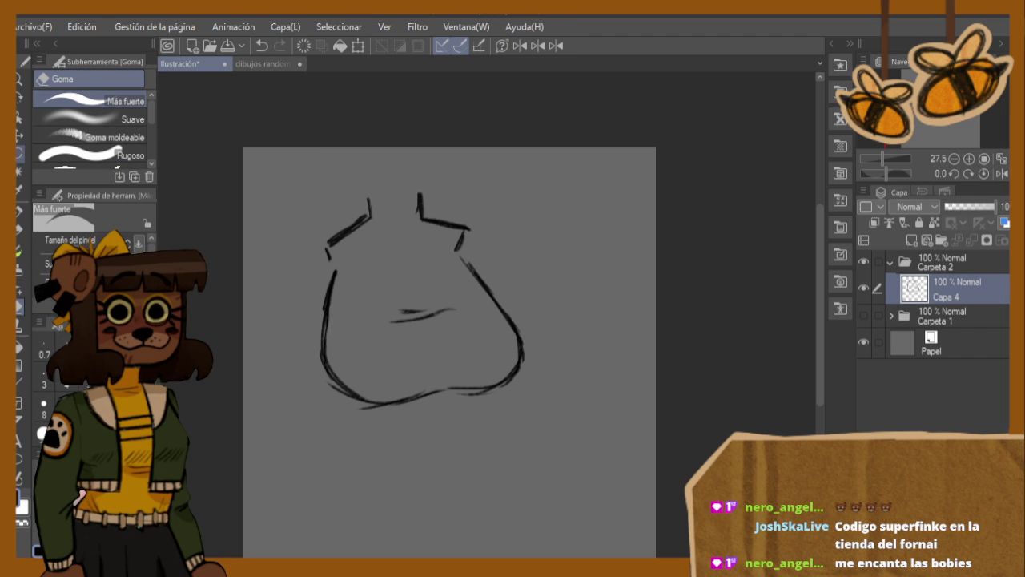
left_click(19, 137)
left_click(20, 153)
mouse_move(461, 248)
left_mouse_down()
mouse_move(453, 279)
mouse_move(470, 361)
mouse_move(464, 405)
mouse_move(538, 256)
left_mouse_up()
key("ctrl+t")
mouse_move(609, 325)
left_mouse_down()
mouse_move(563, 344)
mouse_move(645, 315)
left_mouse_up()
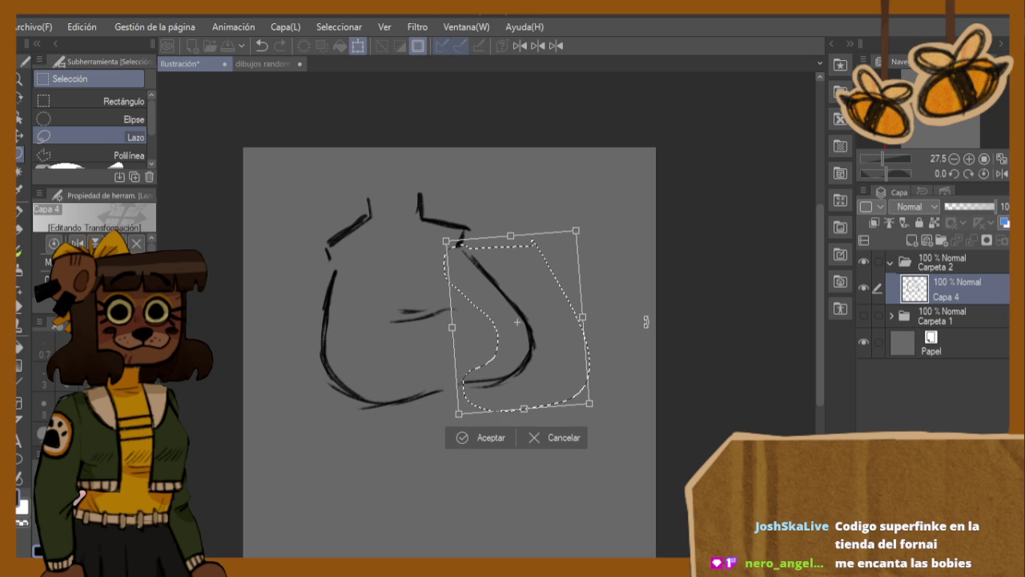
left_click_drag(537, 371, 533, 373)
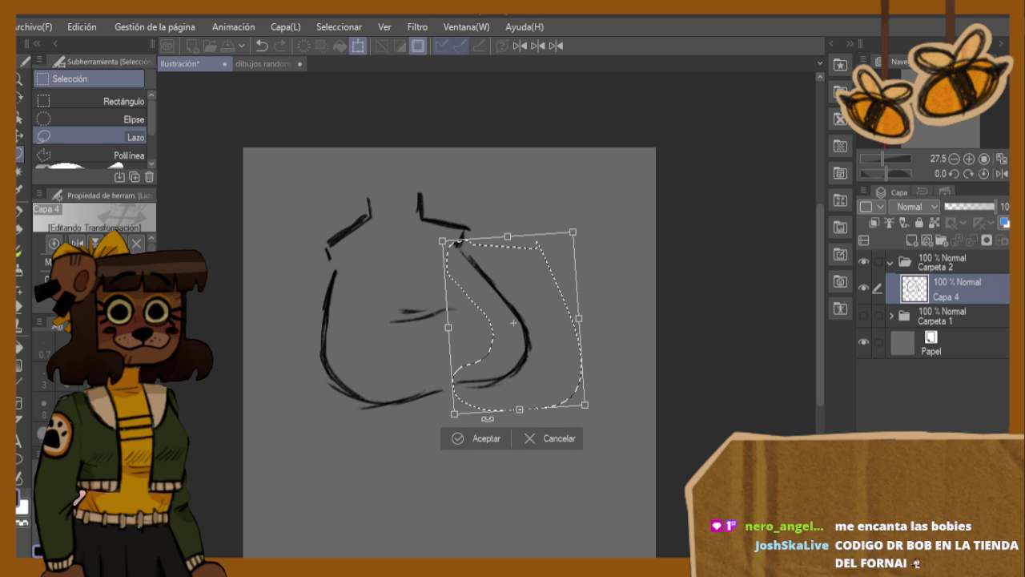
key("Return")
key("ctrl+d")
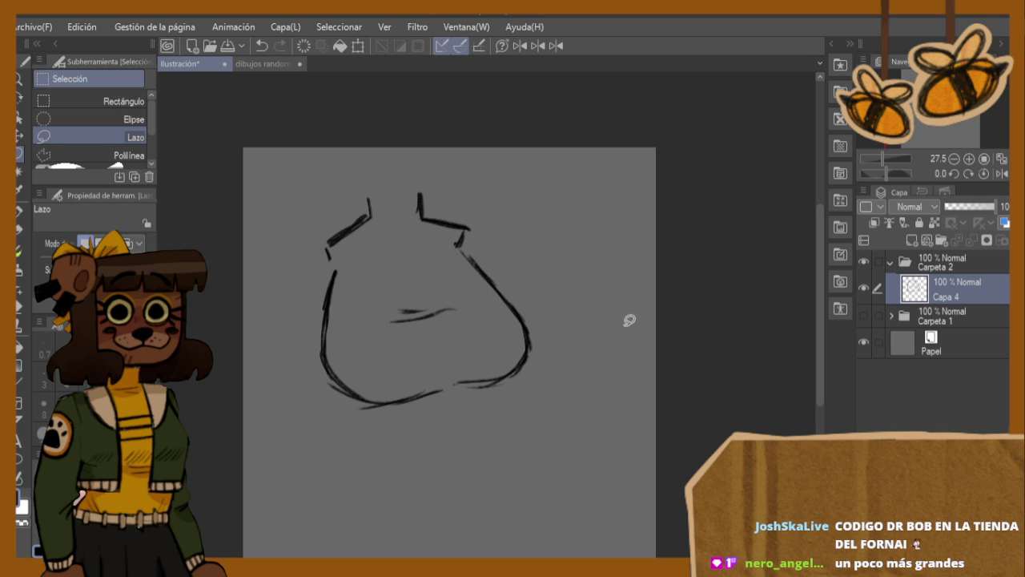
- Restore the unflipped view, erase the chest's upper left edge and redraw it as a rounder curve joined to the underside
key("h")
left_click(20, 302)
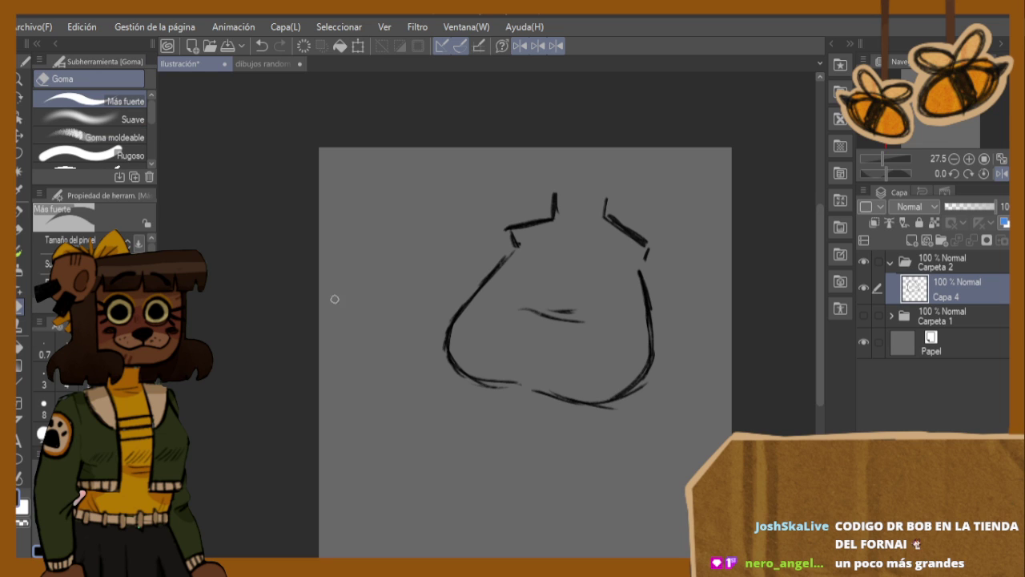
mouse_move(483, 265)
left_mouse_down()
mouse_move(505, 259)
mouse_move(463, 304)
mouse_move(451, 344)
left_mouse_up()
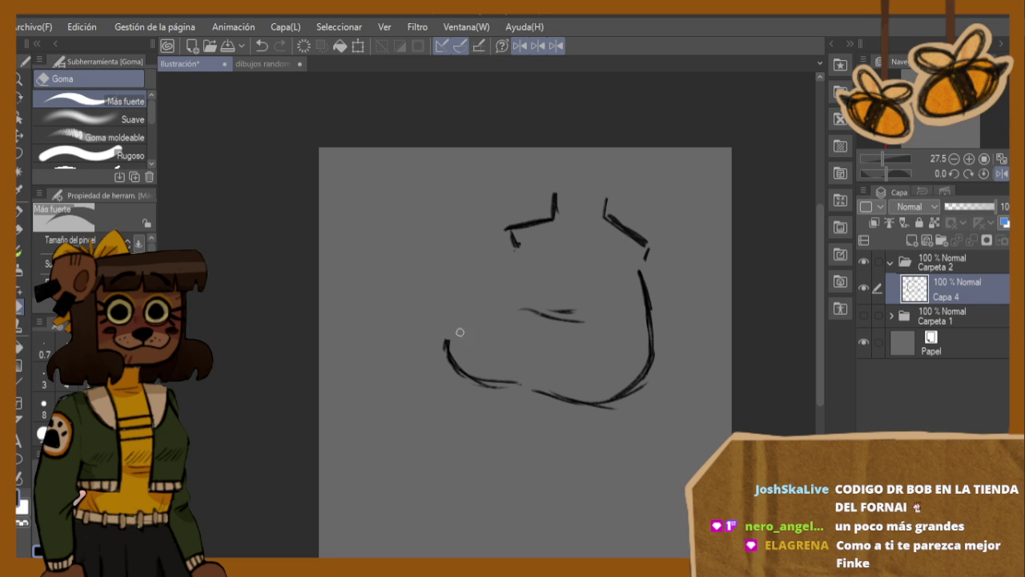
left_click(18, 254)
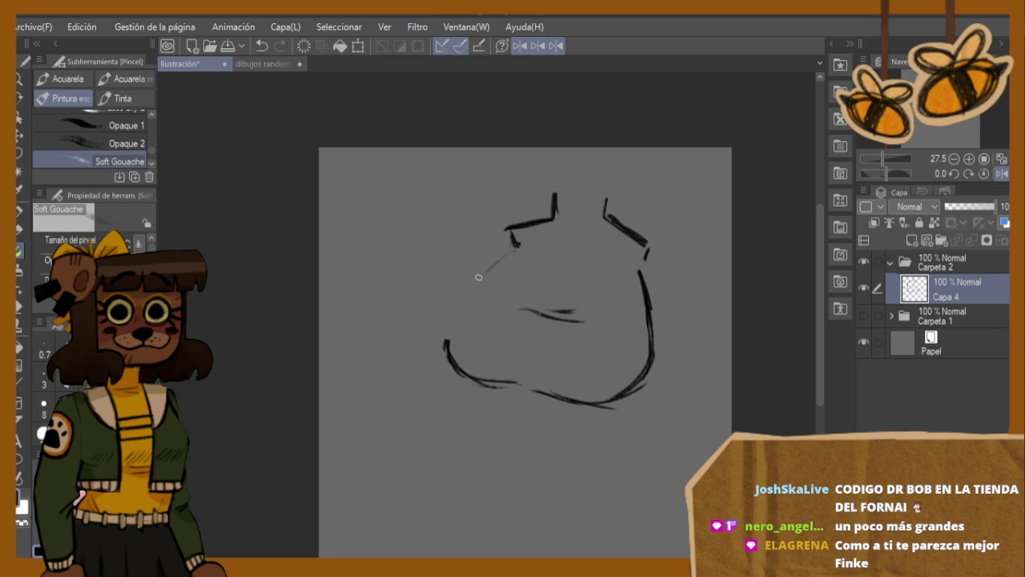
mouse_move(510, 254)
left_mouse_down()
mouse_move(456, 312)
mouse_move(453, 335)
mouse_move(478, 377)
mouse_move(452, 364)
mouse_move(519, 395)
mouse_move(498, 385)
mouse_move(530, 389)
left_mouse_up()
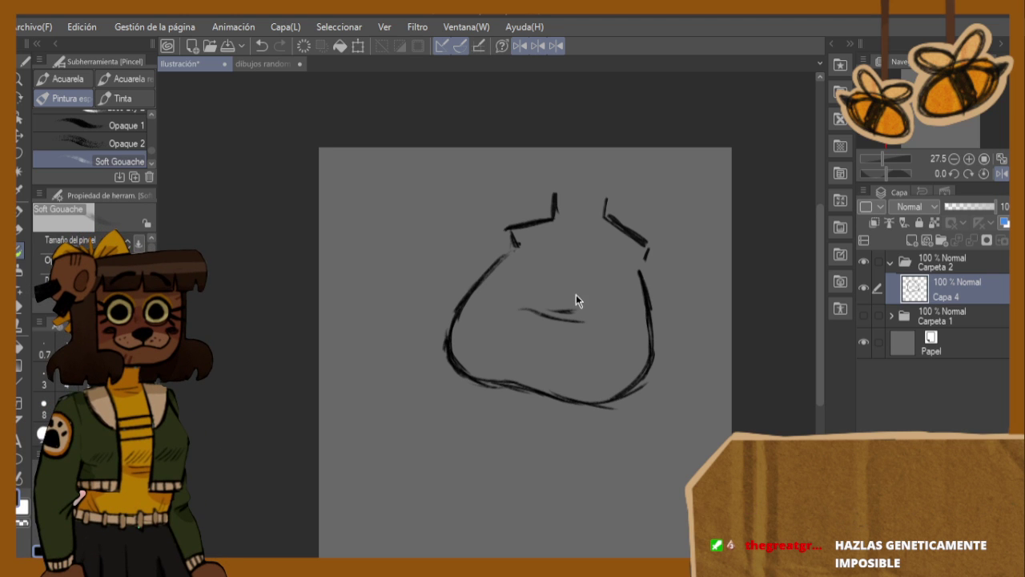
- Flip the canvas view, lasso the whole chest below the shoulders, enlarge and reposition it, then deselect
key("h")
key("ctrl+t")
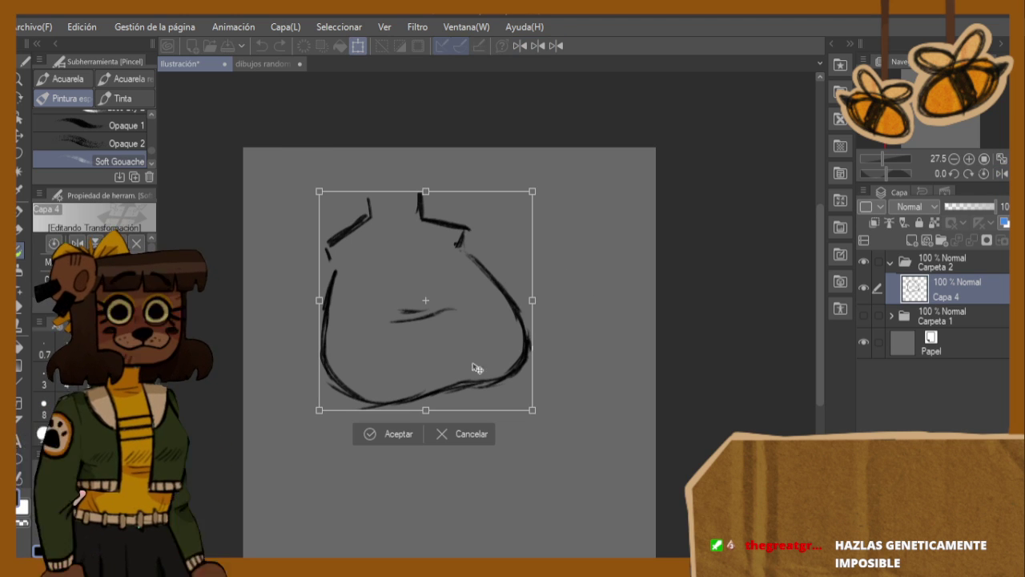
left_click(434, 436)
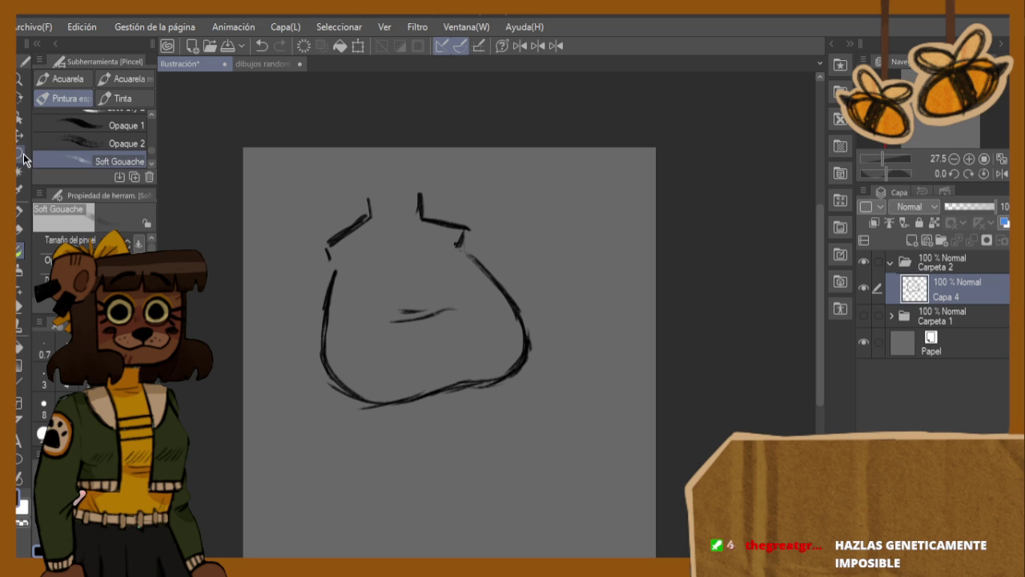
left_click(19, 153)
mouse_move(458, 238)
left_mouse_down()
mouse_move(330, 261)
mouse_move(275, 435)
mouse_move(612, 502)
mouse_move(573, 216)
left_mouse_up()
key("ctrl+t")
mouse_move(657, 521)
left_mouse_down()
mouse_move(687, 552)
mouse_move(810, 576)
left_mouse_up()
left_click_drag(699, 481, 647, 466)
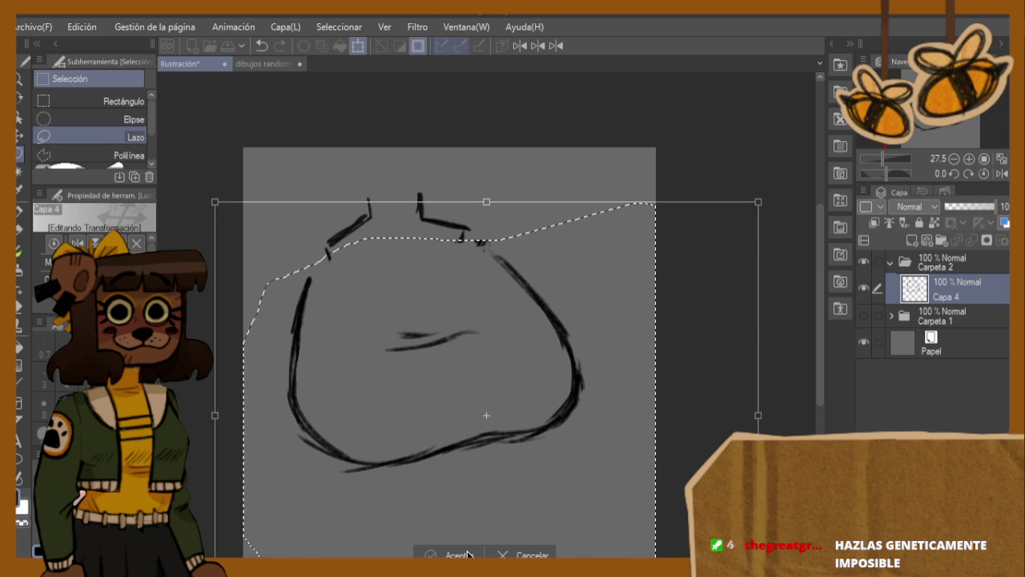
key("Return")
key("ctrl+d")
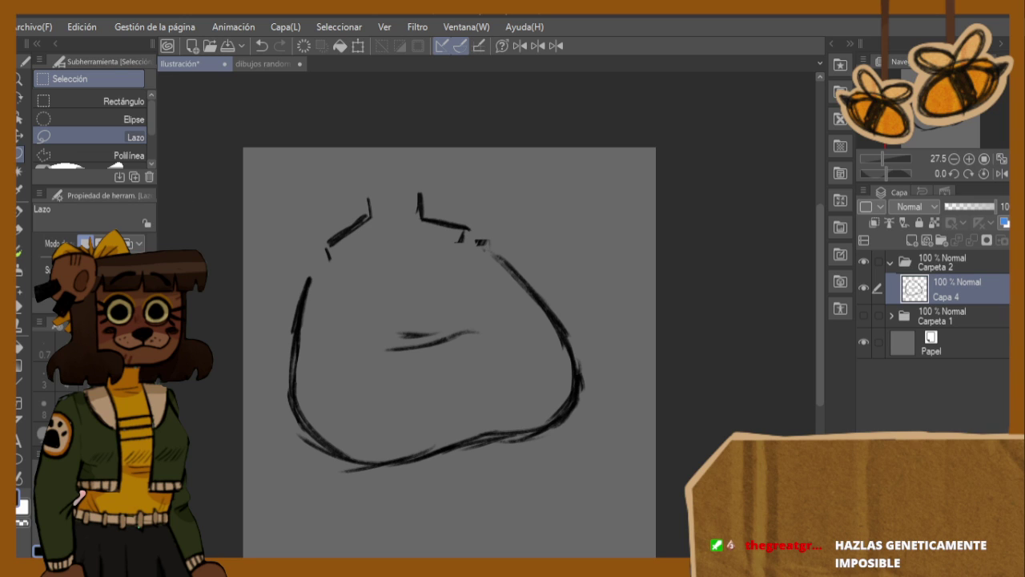
- Restore the unflipped view, join the enlarged chest outline to both shoulders and erase the leftover mark under the left shoulder
key("h")
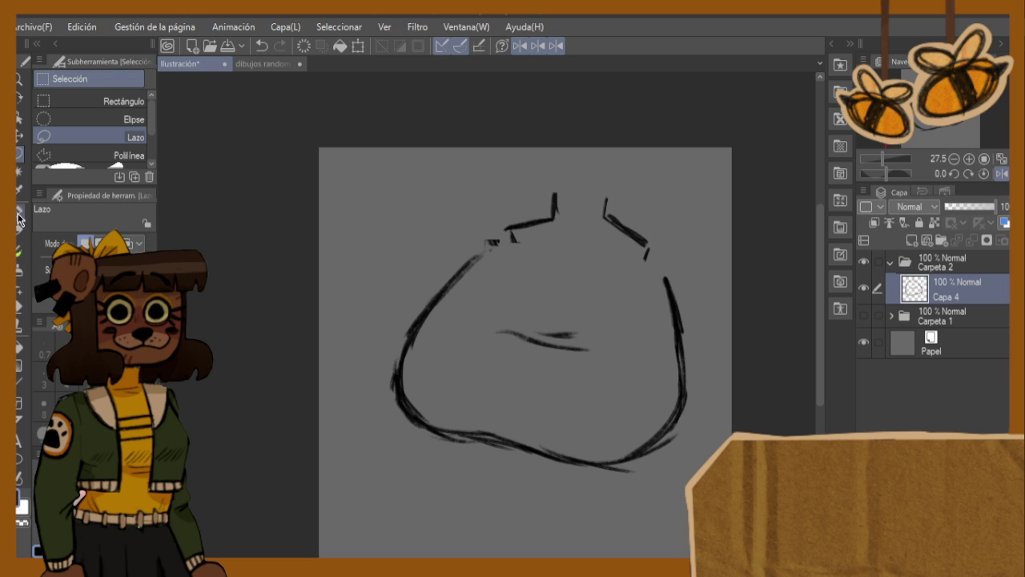
key("b")
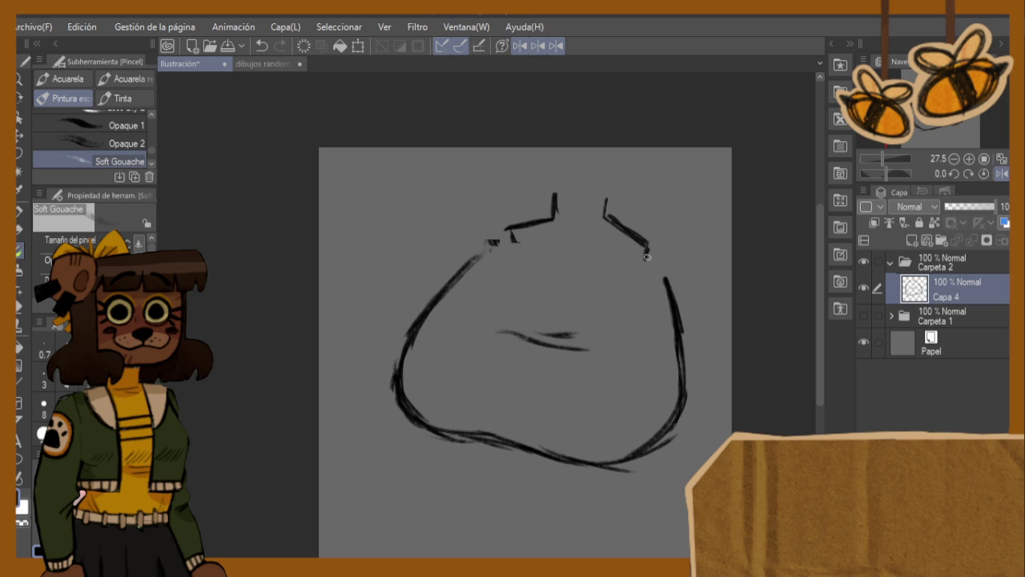
left_click_drag(645, 254, 665, 278)
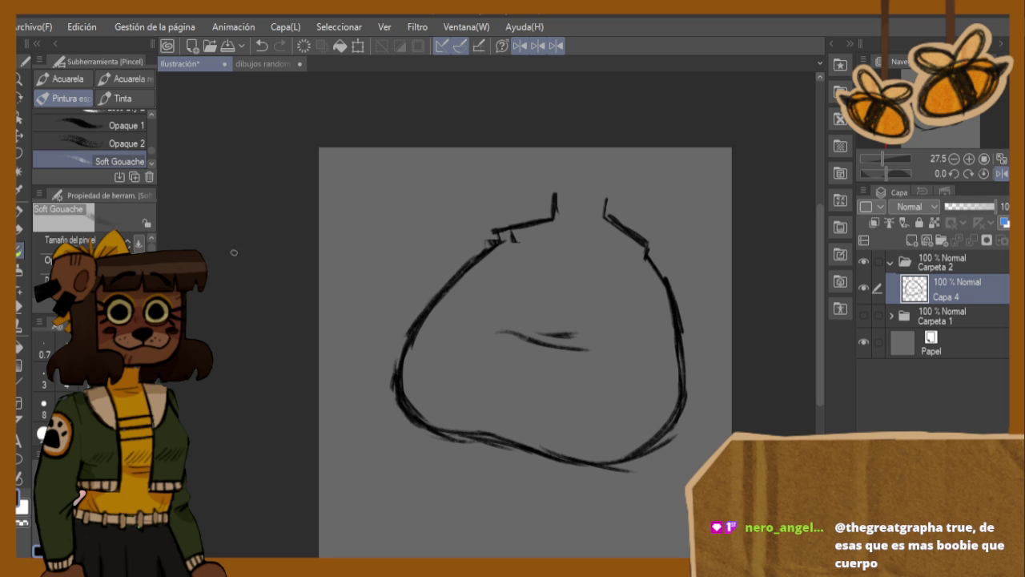
key("e")
left_click_drag(516, 242, 511, 235)
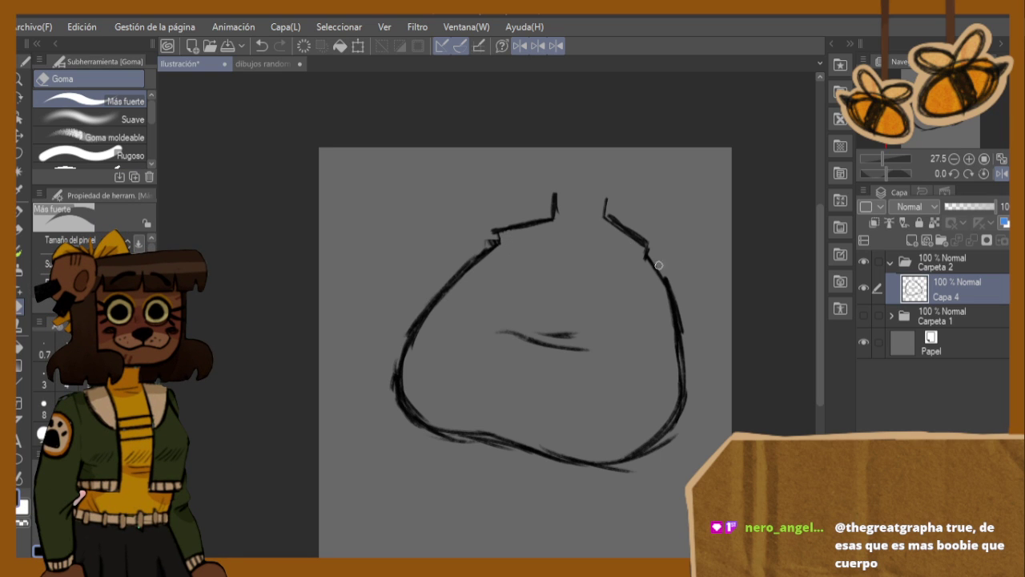
- Erase the rough strokes at the left part of the chest's underside and redraw that stretch as one firmer sloping line
left_click_drag(454, 423, 537, 444)
left_click(24, 265)
left_click_drag(436, 427, 495, 438)
left_click_drag(441, 428, 535, 447)
left_click_drag(473, 433, 530, 447)
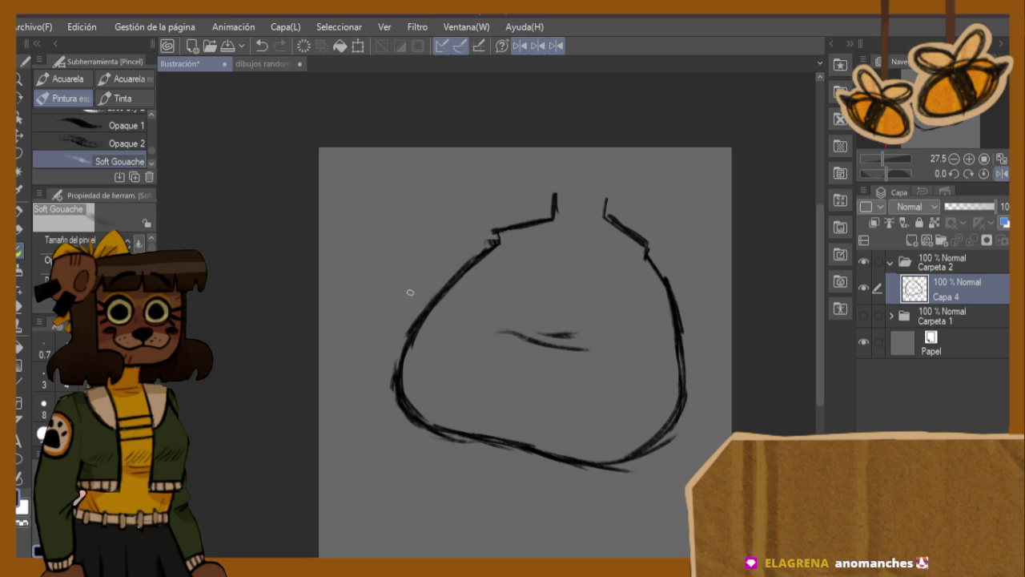
- Trim the doubled outer strokes off the outline's left side and compare the shape in the flipped canvas view
key("e")
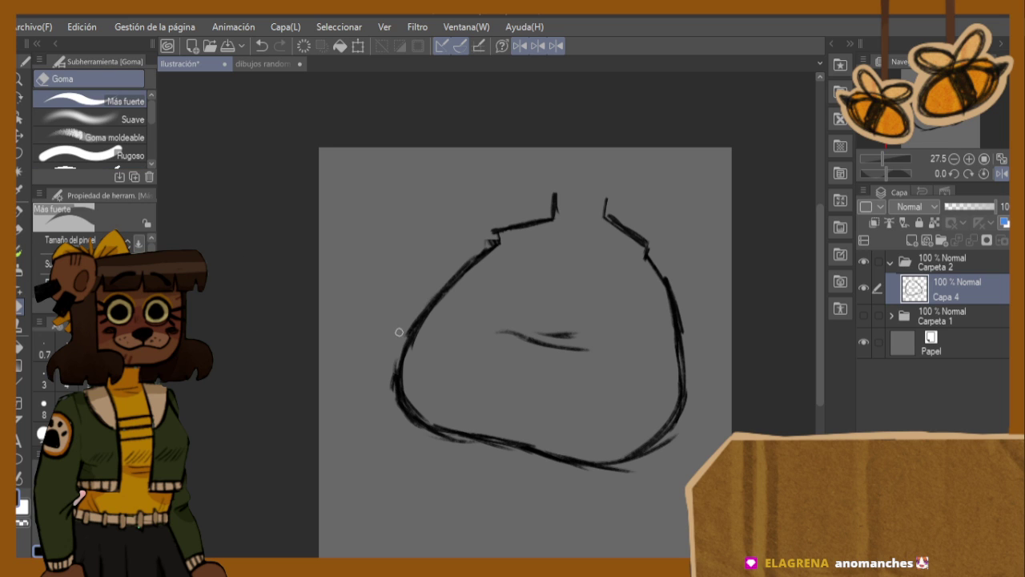
left_click_drag(399, 339, 397, 405)
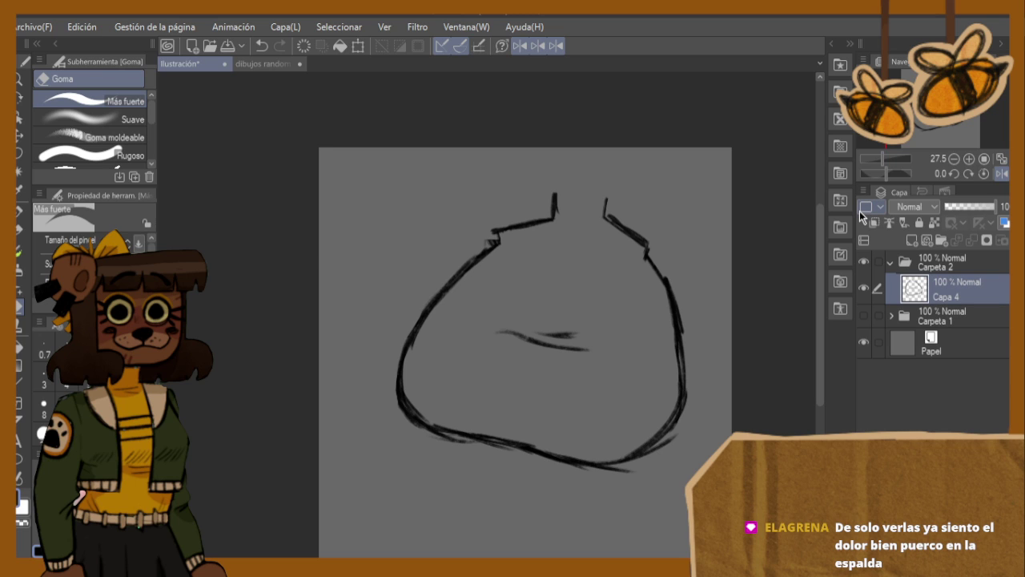
key("h")
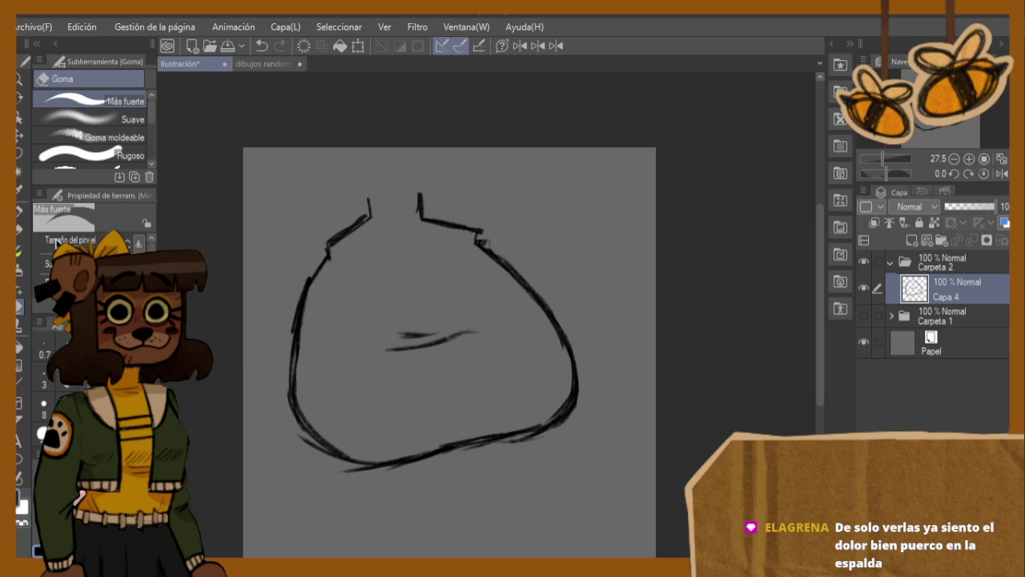
left_click(20, 252)
key("h")
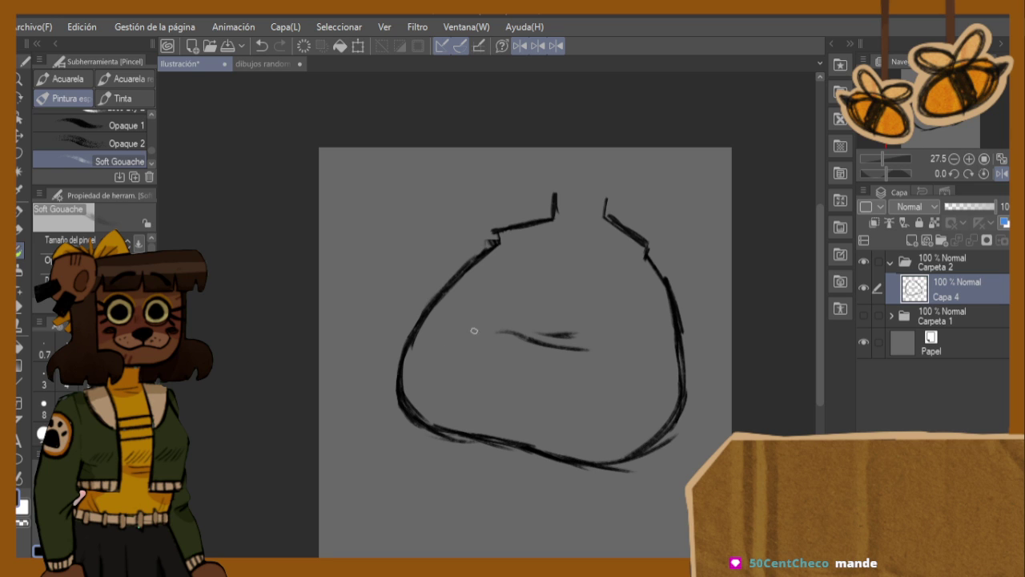
- Erase the two short curves in the middle of the shape and draw one long wavy line across it
left_click(19, 307)
left_click_drag(521, 334, 571, 331)
key("b")
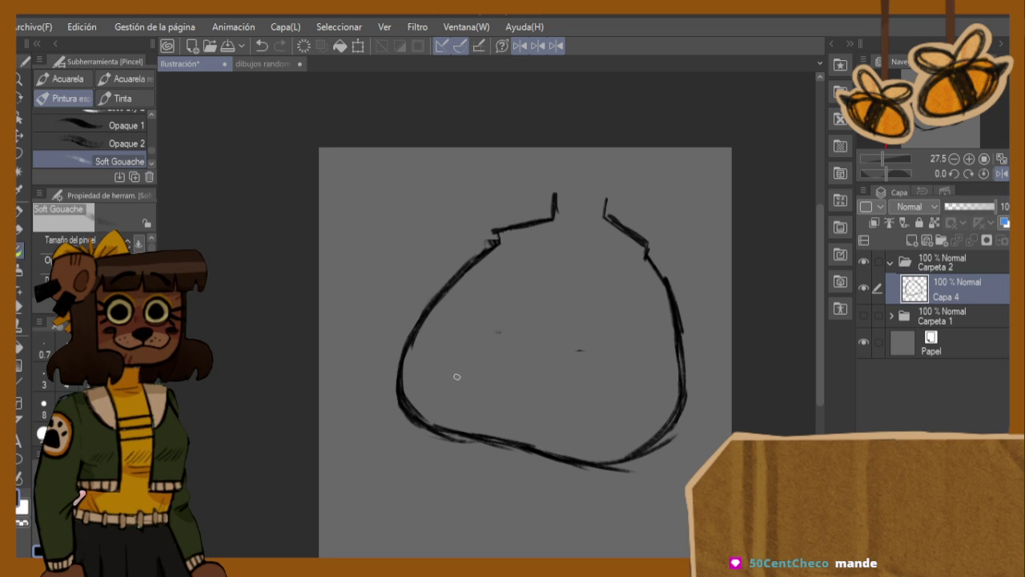
mouse_move(447, 348)
left_mouse_down()
mouse_move(518, 355)
mouse_move(503, 341)
mouse_move(539, 365)
mouse_move(596, 364)
mouse_move(553, 367)
mouse_move(629, 359)
left_mouse_up()
- Draw a large rounded thumb bulge on the upper left, then erase the outline running through it and the short neck strokes
mouse_move(501, 232)
left_mouse_down()
mouse_move(423, 193)
mouse_move(376, 209)
mouse_move(372, 254)
mouse_move(358, 262)
mouse_move(420, 295)
mouse_move(390, 296)
mouse_move(435, 303)
mouse_move(392, 293)
mouse_move(363, 249)
mouse_move(362, 266)
mouse_move(366, 213)
left_mouse_up()
left_click(19, 307)
mouse_move(435, 296)
left_mouse_down()
mouse_move(489, 260)
mouse_move(500, 237)
left_mouse_up()
mouse_move(617, 221)
left_mouse_down()
mouse_move(610, 196)
mouse_move(617, 212)
mouse_move(552, 209)
left_mouse_up()
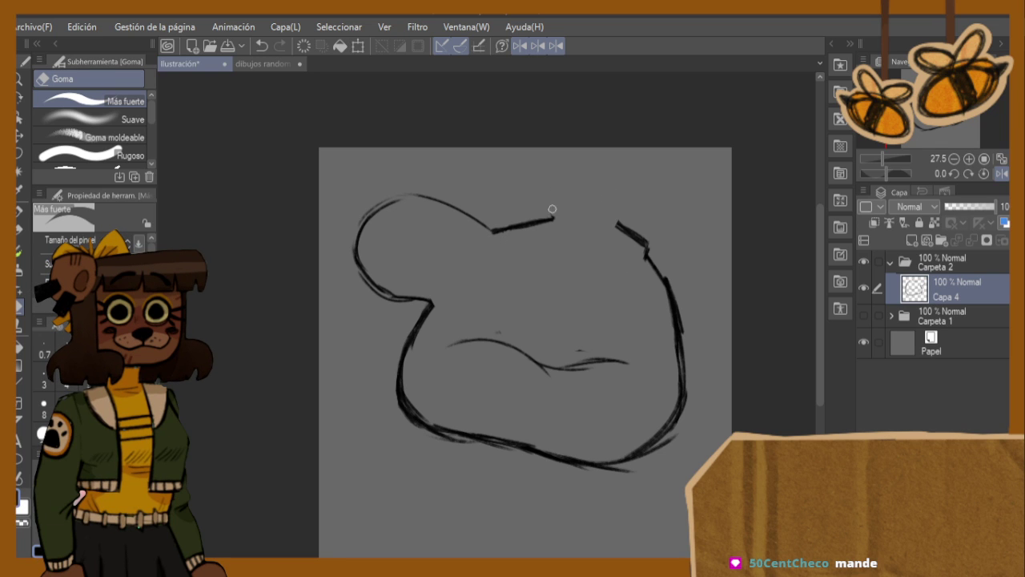
- Draw two long wrist lines up to the canvas's top edge and reinforce the outline below the right shoulder
left_click(20, 250)
left_click_drag(538, 219, 547, 150)
left_click_drag(626, 222, 659, 150)
left_click_drag(646, 243, 665, 276)
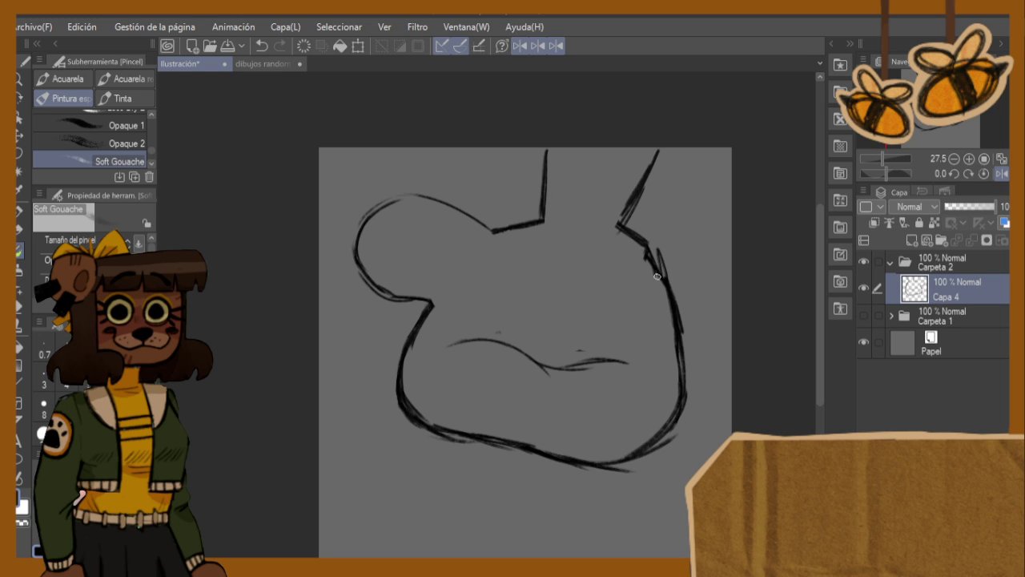
- In the flipped view, extend the wavy line with curved ends and sketch a cuff band around the wrist, then restore the view
key("h")
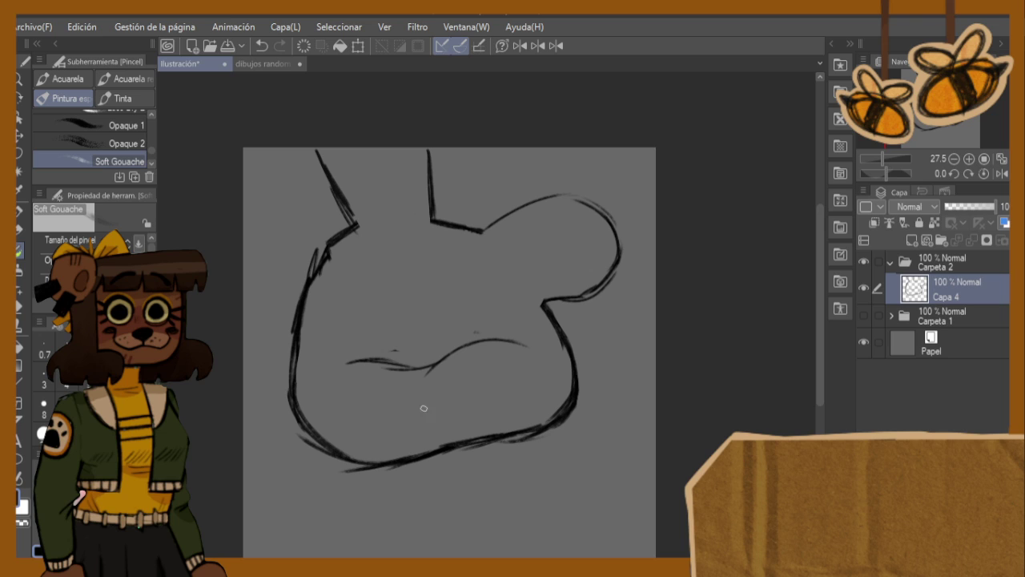
left_click_drag(313, 382, 313, 401)
mouse_move(358, 224)
left_mouse_down()
mouse_move(441, 218)
mouse_move(439, 175)
mouse_move(353, 189)
left_mouse_up()
mouse_move(413, 175)
left_mouse_down()
mouse_move(334, 196)
mouse_move(354, 216)
mouse_move(390, 195)
mouse_move(365, 206)
mouse_move(441, 193)
left_mouse_up()
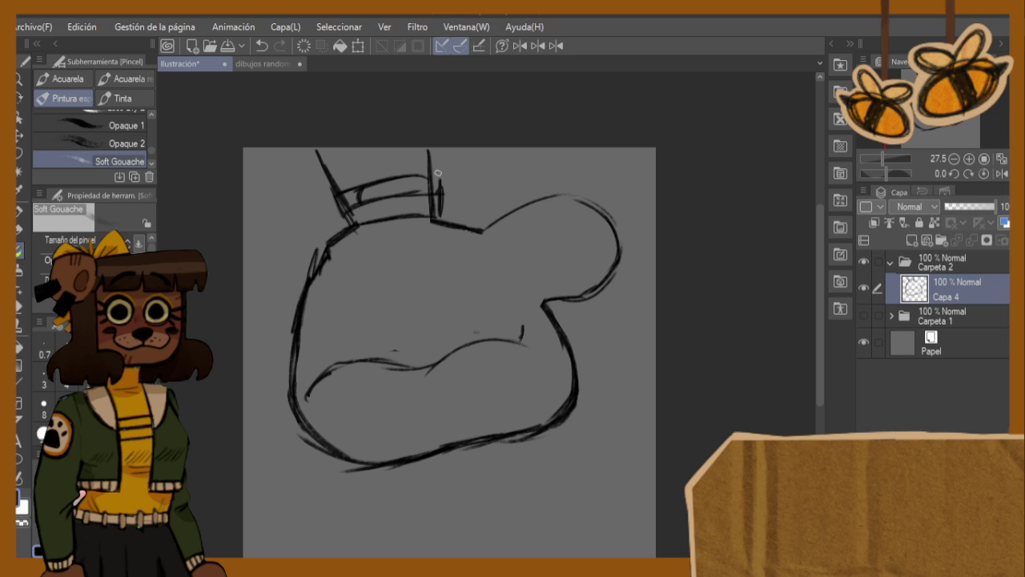
key("h")
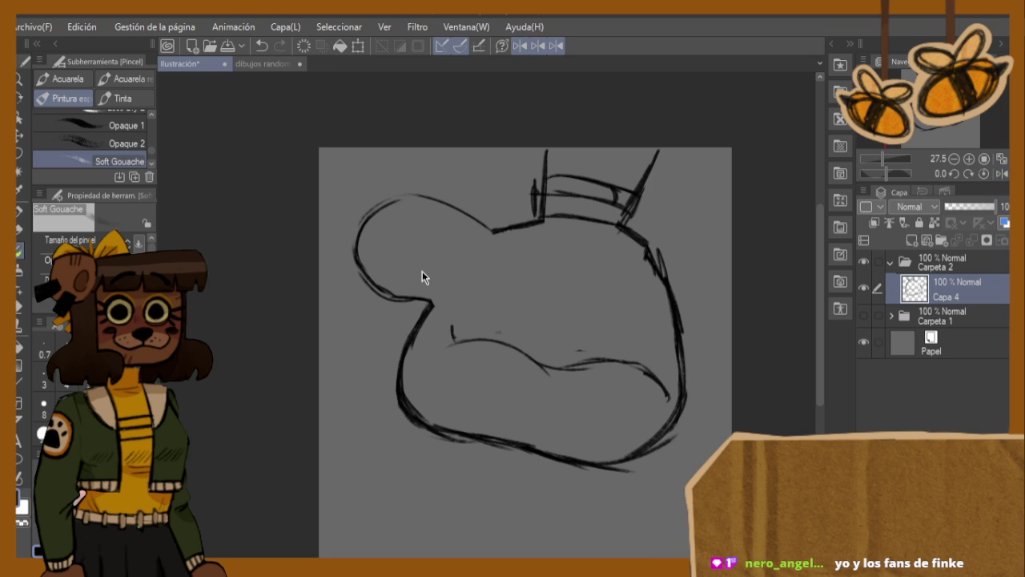
- Draw a rounded ball outline rising above the wavy line, undoing and redrawing it until the dome sits well
mouse_move(501, 335)
left_mouse_down()
mouse_move(550, 261)
mouse_move(594, 355)
left_mouse_up()
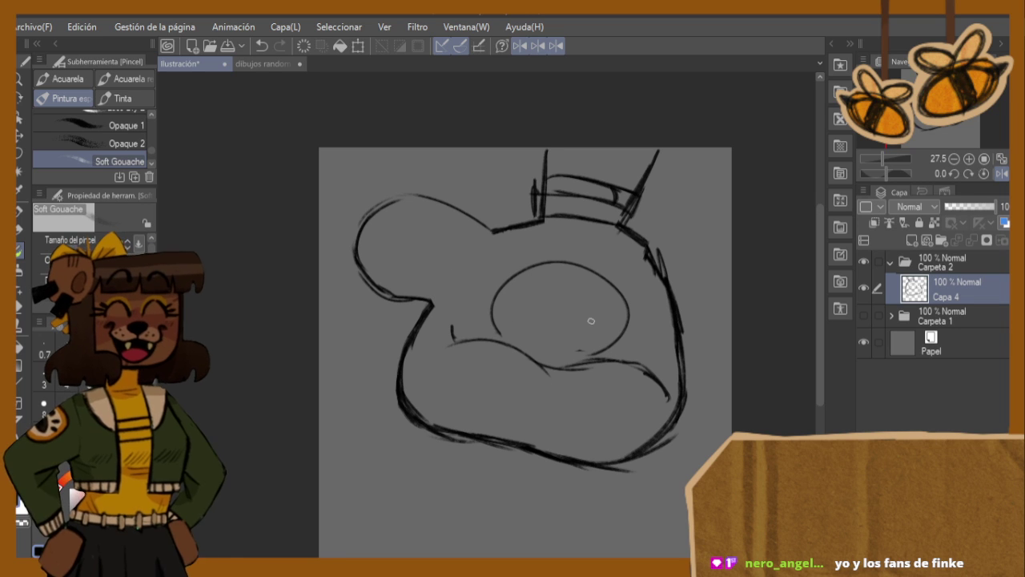
key("ctrl+z")
key("ctrl+y")
key("ctrl+z")
mouse_move(498, 340)
left_mouse_down()
mouse_move(537, 256)
mouse_move(638, 356)
left_mouse_up()
key("ctrl+z")
mouse_move(503, 337)
left_mouse_down()
mouse_move(534, 274)
mouse_move(637, 351)
left_mouse_up()
- Draw two curved baseball seams with short cross stitches inside the ball, redoing the misplaced curves
mouse_move(575, 280)
left_mouse_down()
mouse_move(548, 355)
mouse_move(593, 354)
left_mouse_up()
key("ctrl+z")
key("ctrl+z")
left_click_drag(561, 270, 533, 354)
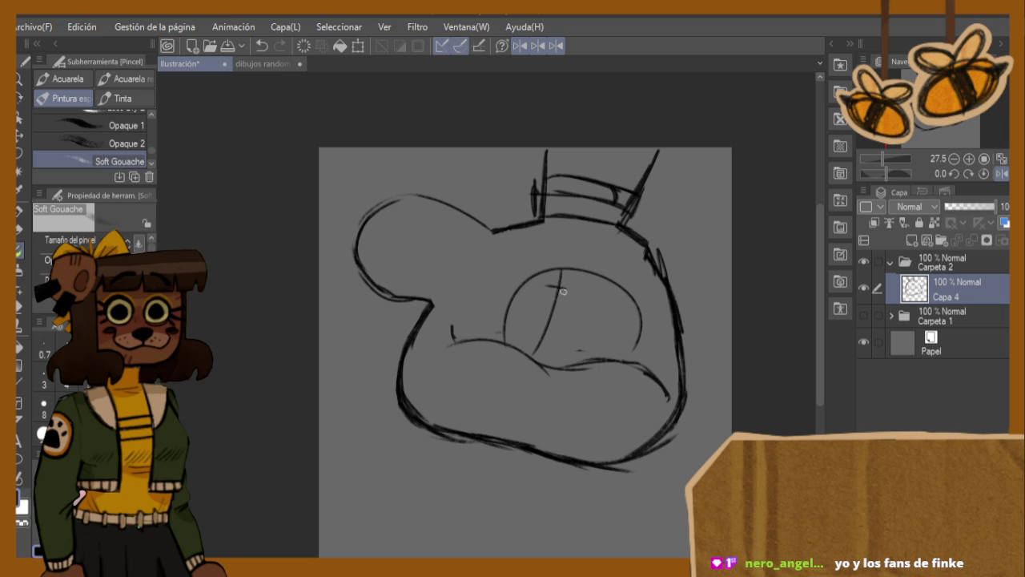
left_click_drag(603, 277, 598, 351)
key("ctrl+z")
left_click_drag(596, 271, 601, 357)
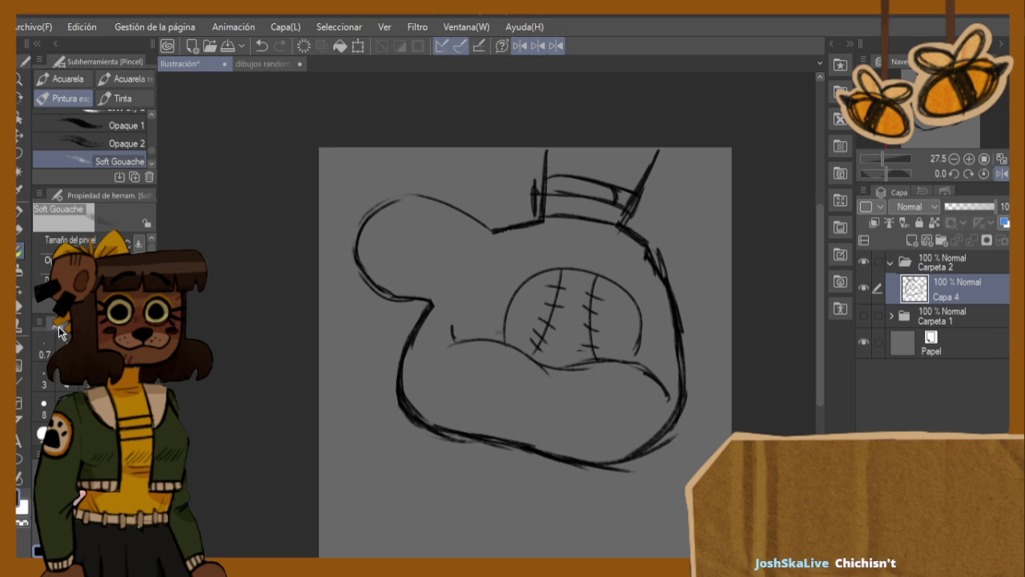
- Clean up the lines crossing the cuff and its edge, then draw a dashed seam between thumb and palm, undoing surplus strokes
key("e")
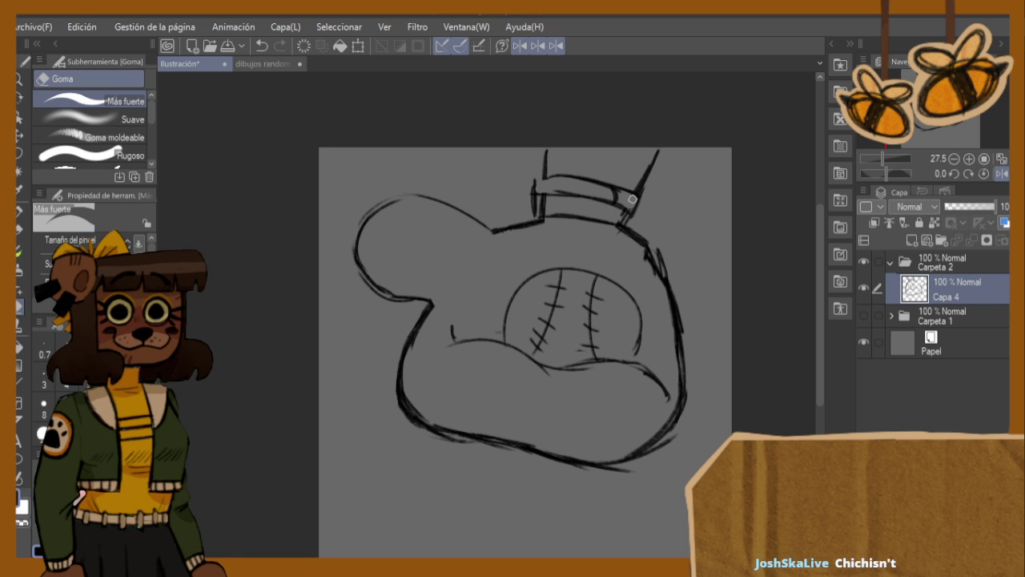
left_click(22, 253)
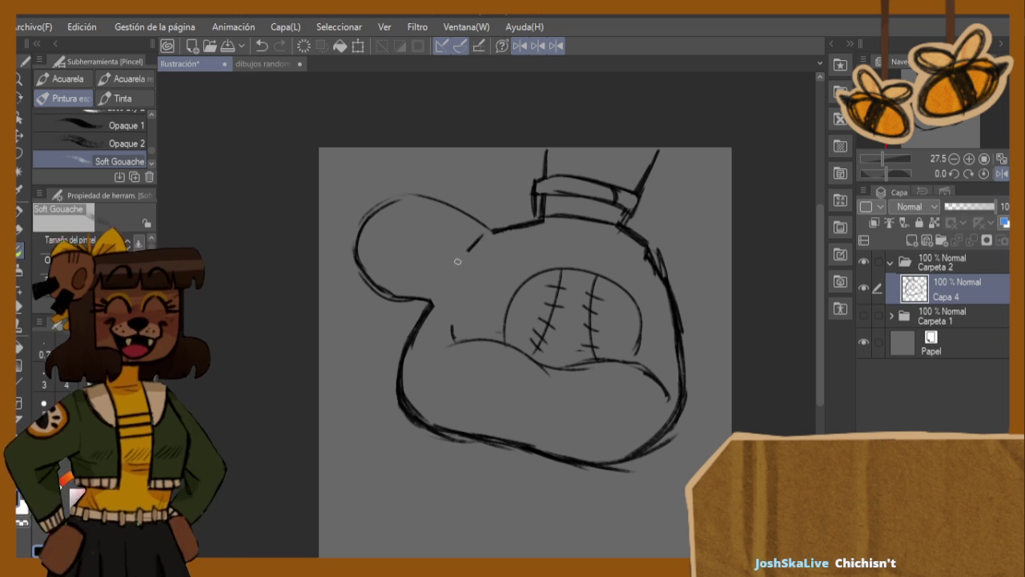
left_click_drag(481, 236, 437, 292)
mouse_move(462, 247)
left_mouse_down()
mouse_move(409, 237)
mouse_move(397, 268)
mouse_move(439, 278)
left_mouse_up()
key("ctrl+z")
key("ctrl+z")
key("ctrl+z")
key("ctrl+z")
key("ctrl+z")
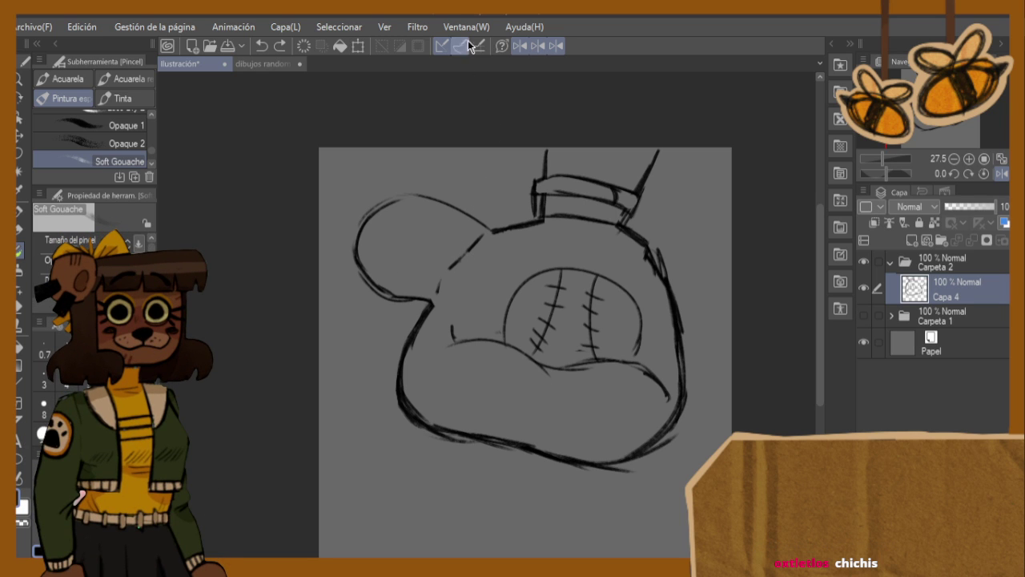
- Check the baseball glove sketch by flipping the canvas view back and forth
key("h")
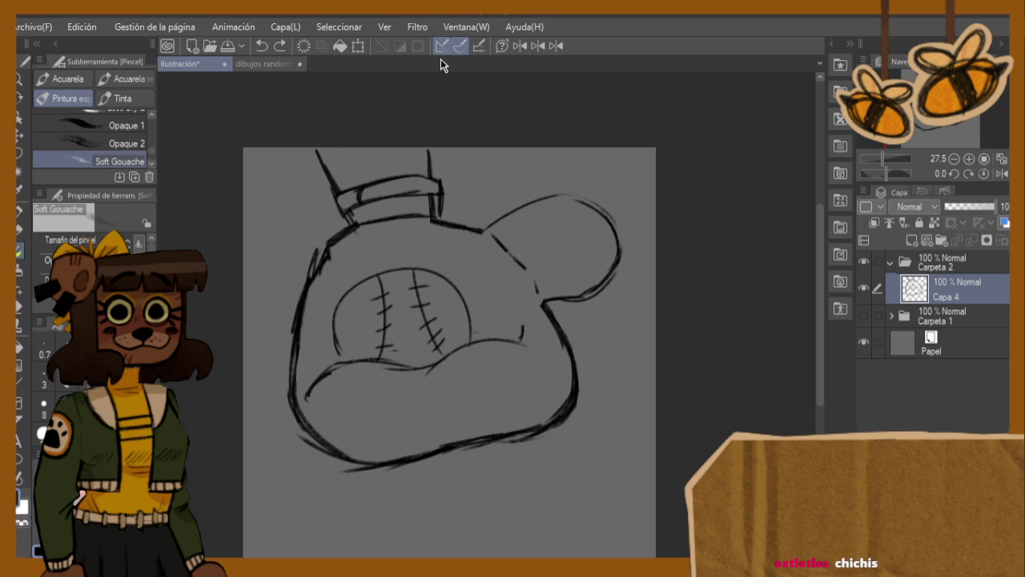
key("h")
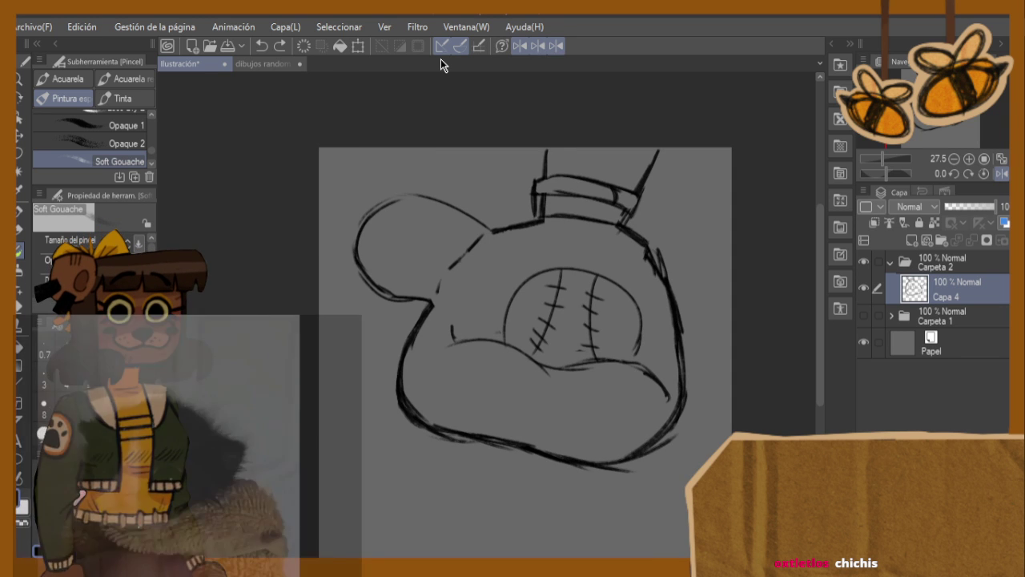
key("h")
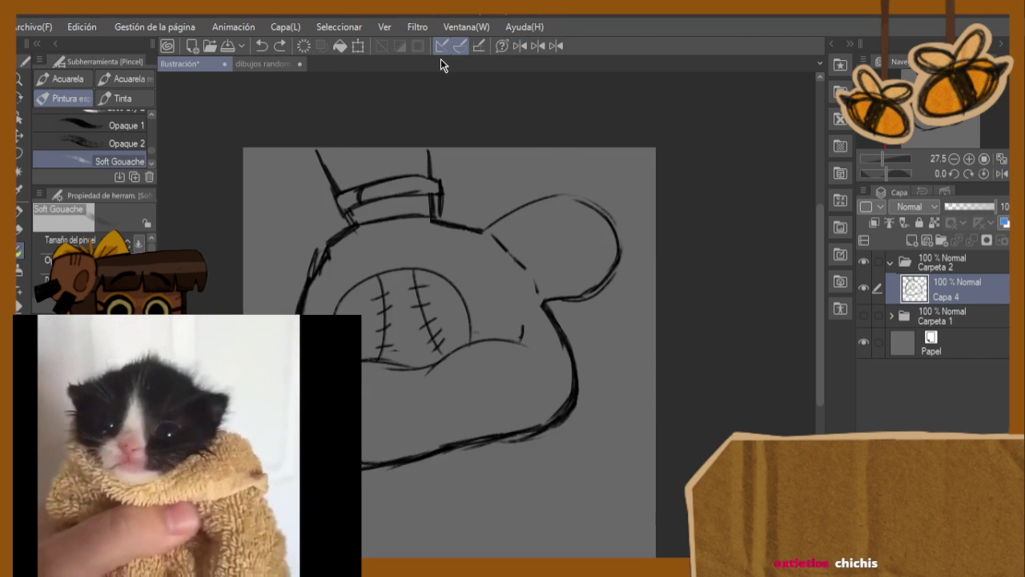
key("h")
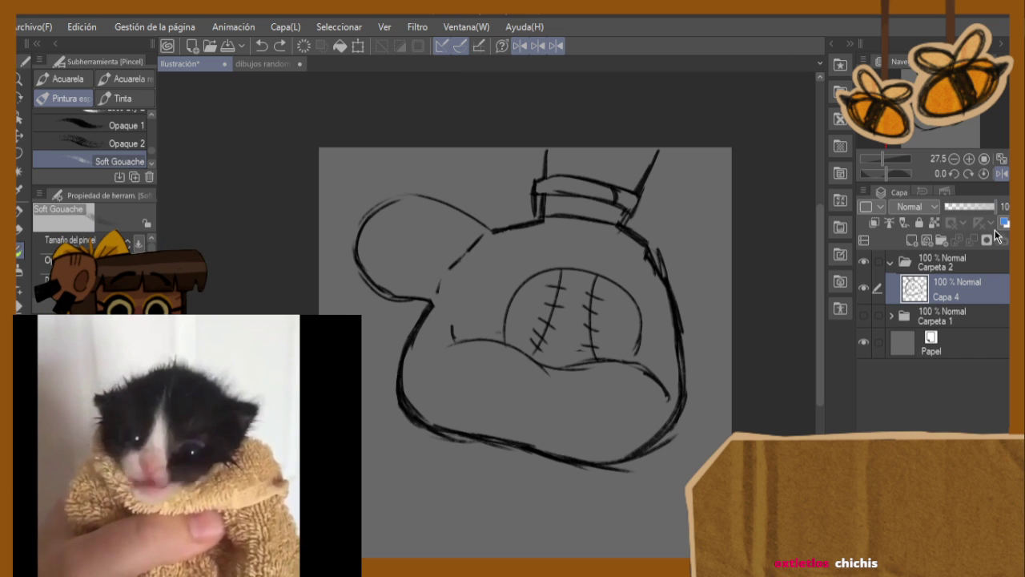
- Switch to the "dibujos random stream y COSA DE YOOUTUBE" document and look over its character sketches
left_click(260, 64)
scroll(361, 293, "up", 1)
scroll(259, 256, "down", 2)
scroll(215, 267, "up", 2)
scroll(215, 267, "down", 2)
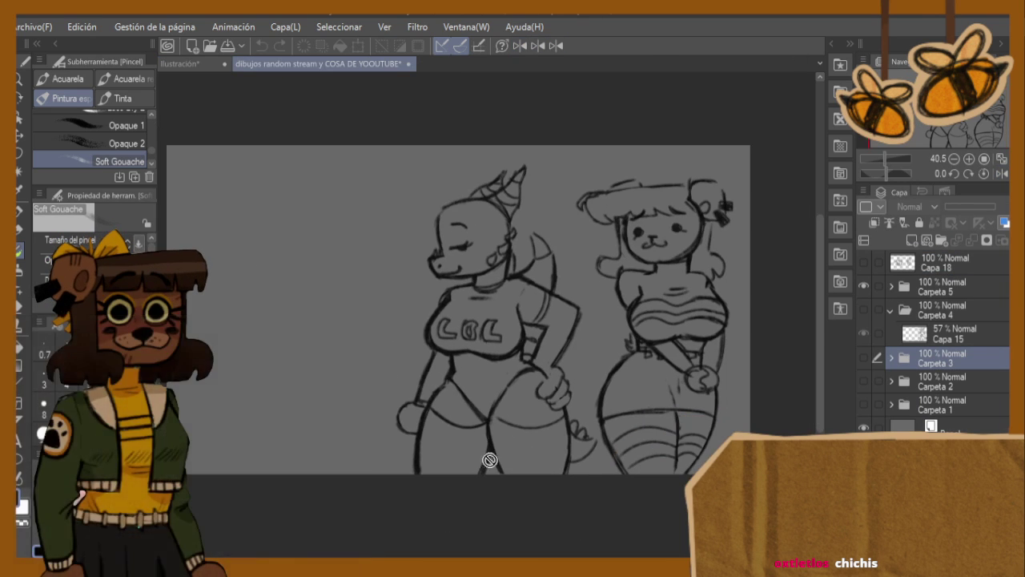
left_click_drag(550, 561, 461, 561)
scroll(370, 308, "up", 2)
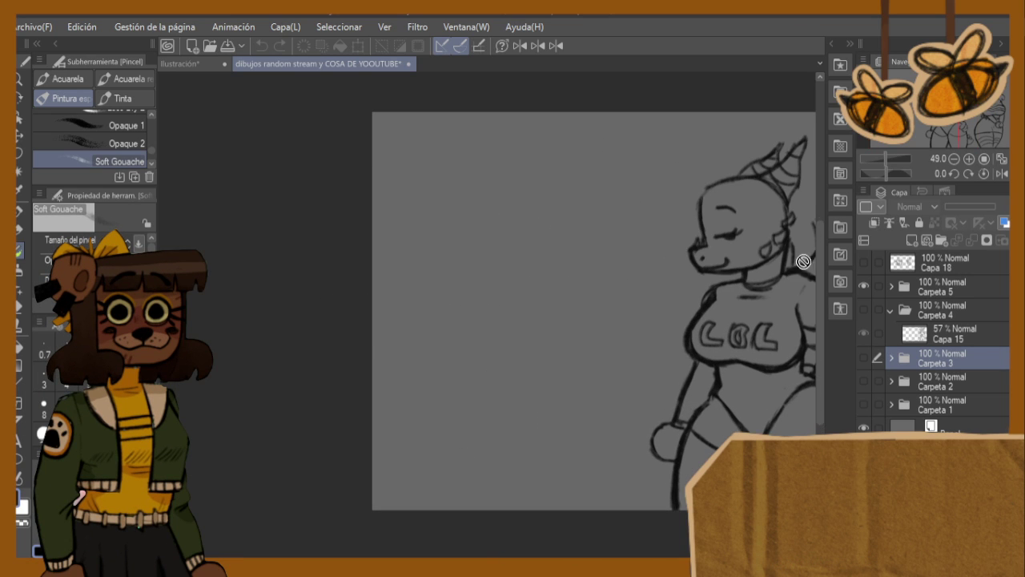
- Show Capa 18 in place of Carpeta 5 to view the one-eyed character sketches, then restore both visibilities
left_click(862, 263)
left_click(861, 286)
scroll(767, 297, "down", 3)
scroll(767, 320, "up", 3)
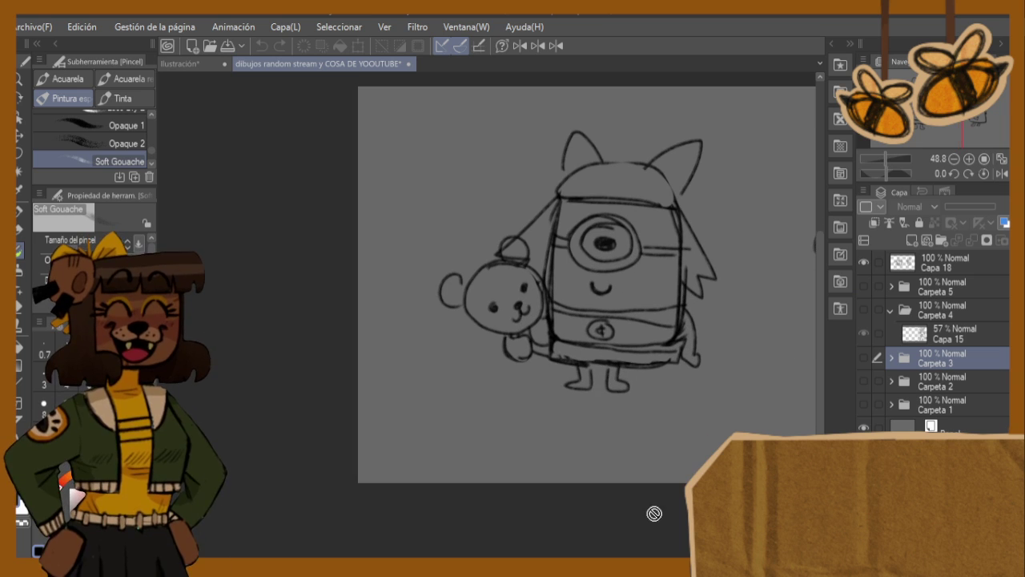
scroll(675, 470, "right", 5)
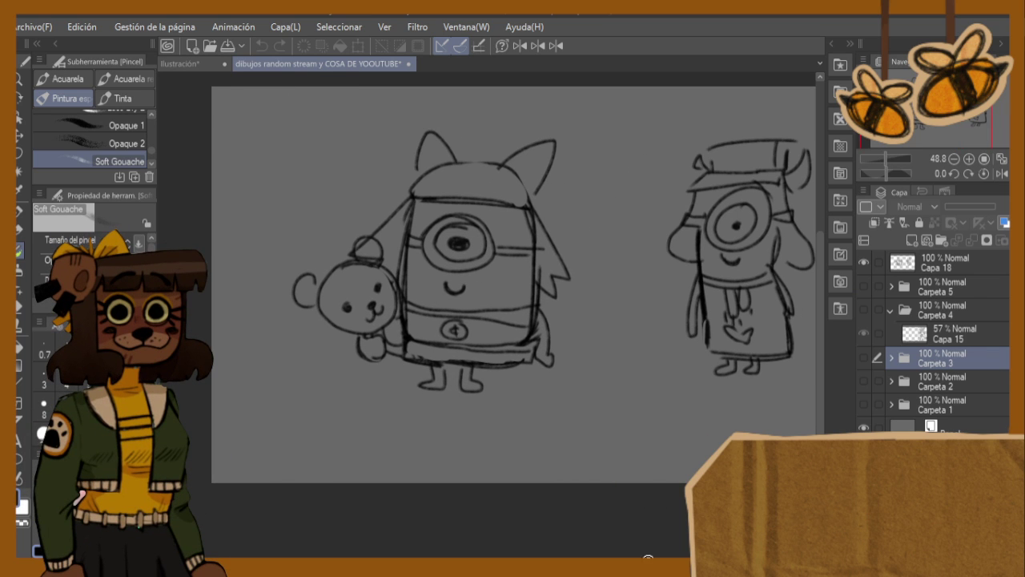
left_click(864, 263)
left_click(863, 285)
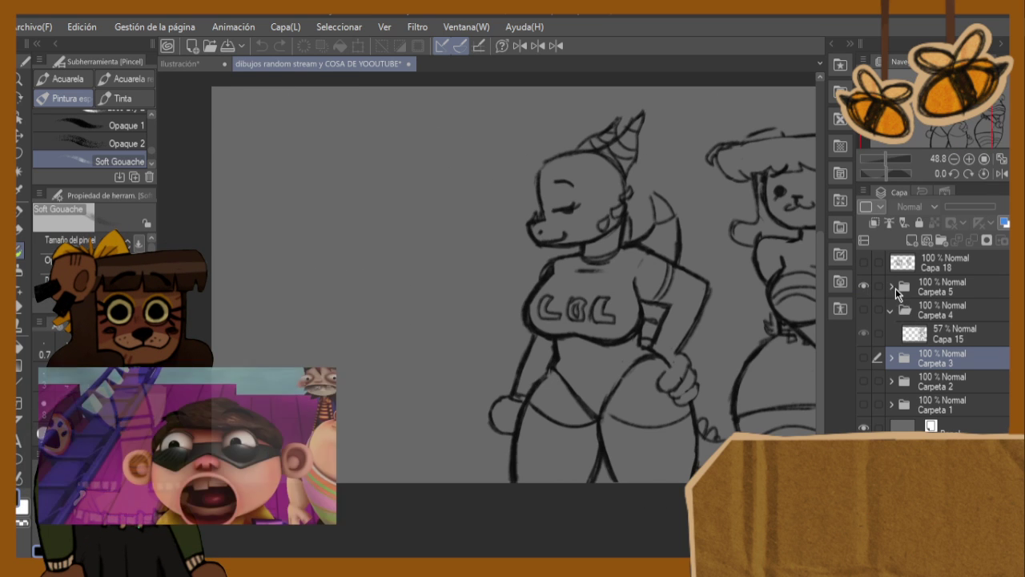
- Expand the Carpeta 5 folder and add a new layer directly above Capa 17
left_click(892, 285)
left_click(954, 310)
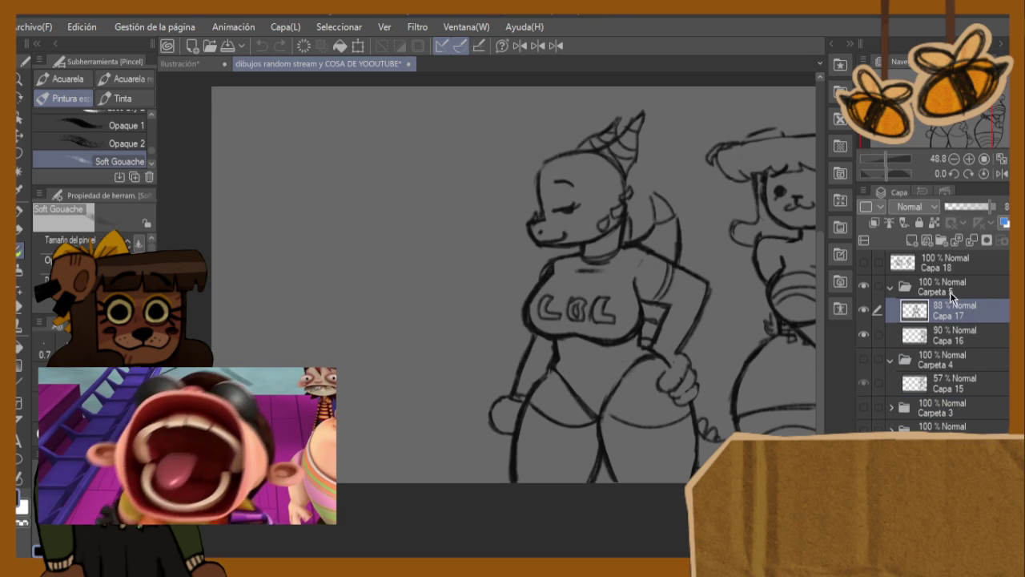
left_click(912, 238)
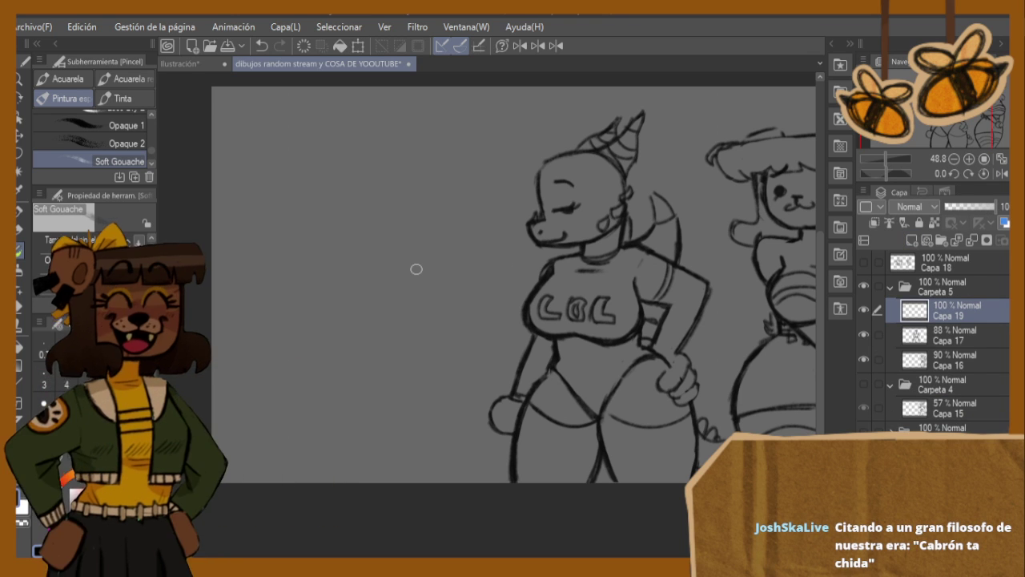
scroll(227, 270, "up", 1)
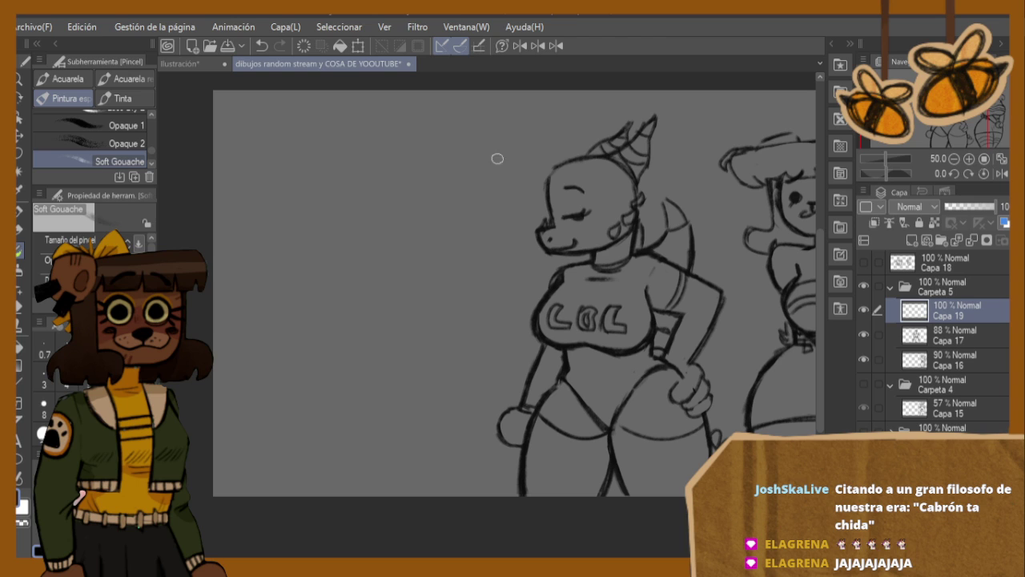
- Return to the Ilustración document, undo the removal of the glove sketch's layer and collapse the Carpeta 2 folder
left_click(200, 64)
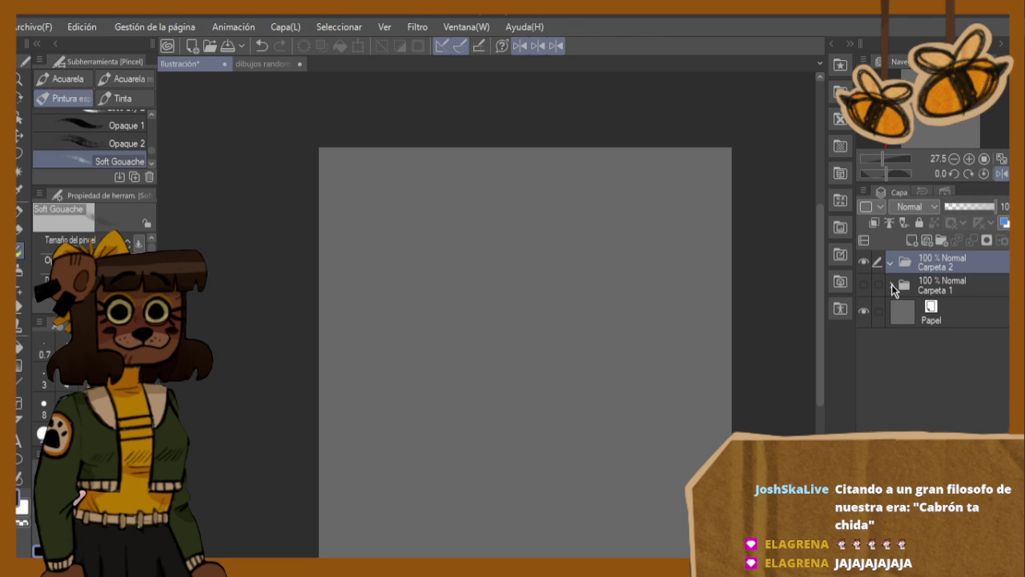
left_click(864, 284)
left_click(864, 285)
left_click(891, 262)
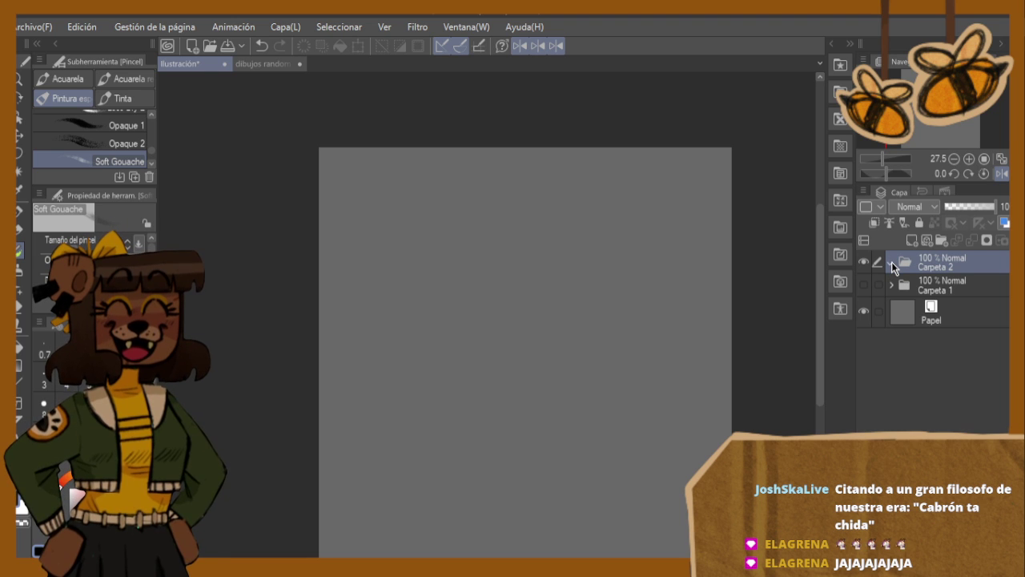
key("ctrl+z")
left_click(892, 262)
left_click(892, 262)
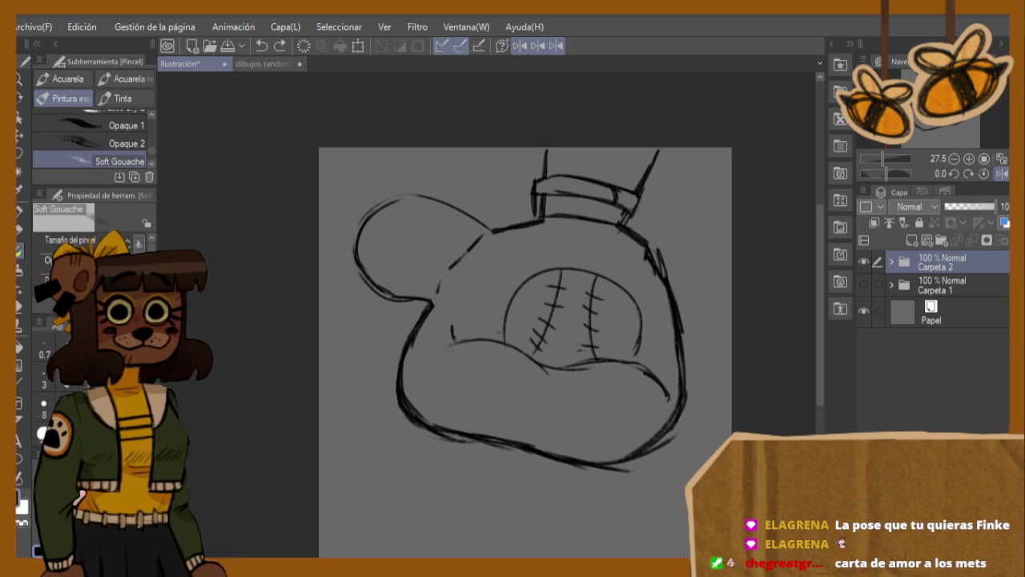
- Switch back to the "dibujos random stream" document and frame the empty space beside the horned character for a new sketch
left_click(266, 64)
scroll(165, 212, "up", 2)
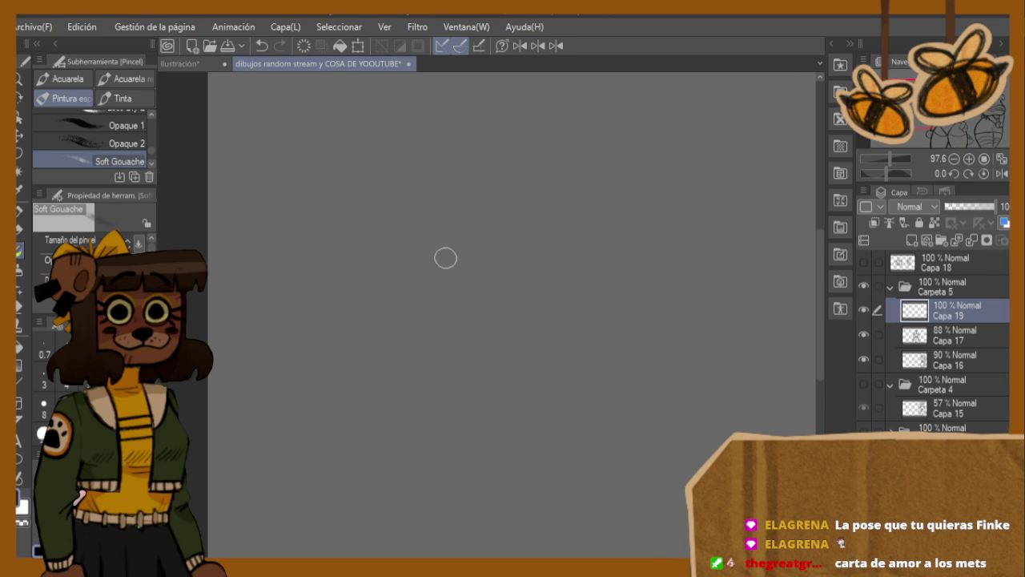
scroll(524, 249, "down", 3)
scroll(530, 252, "up", 1)
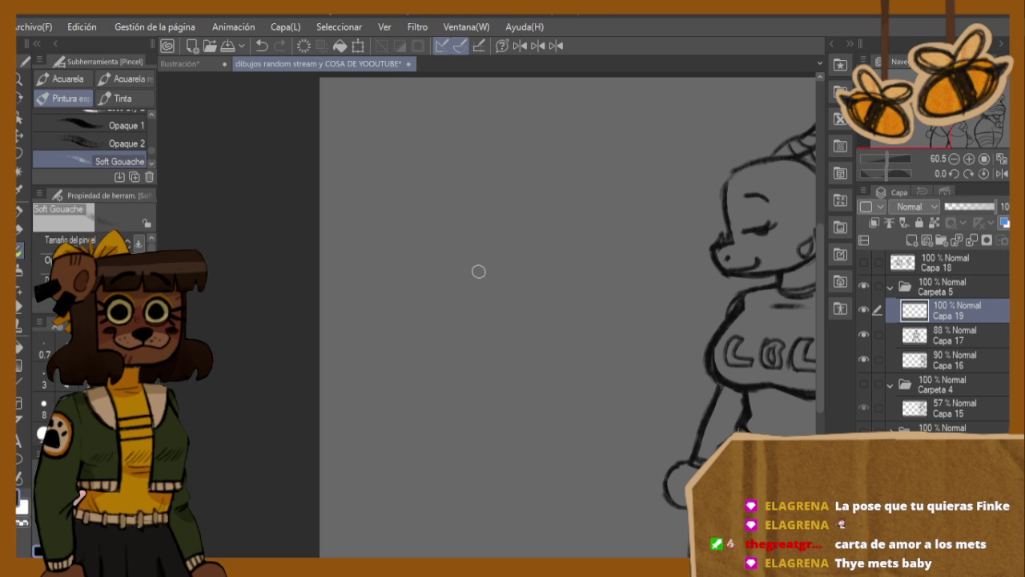
left_click_drag(465, 235, 472, 305)
left_click_drag(533, 218, 558, 345)
key("ctrl+z")
key("ctrl+z")
left_click_drag(653, 276, 622, 370)
key("ctrl+z")
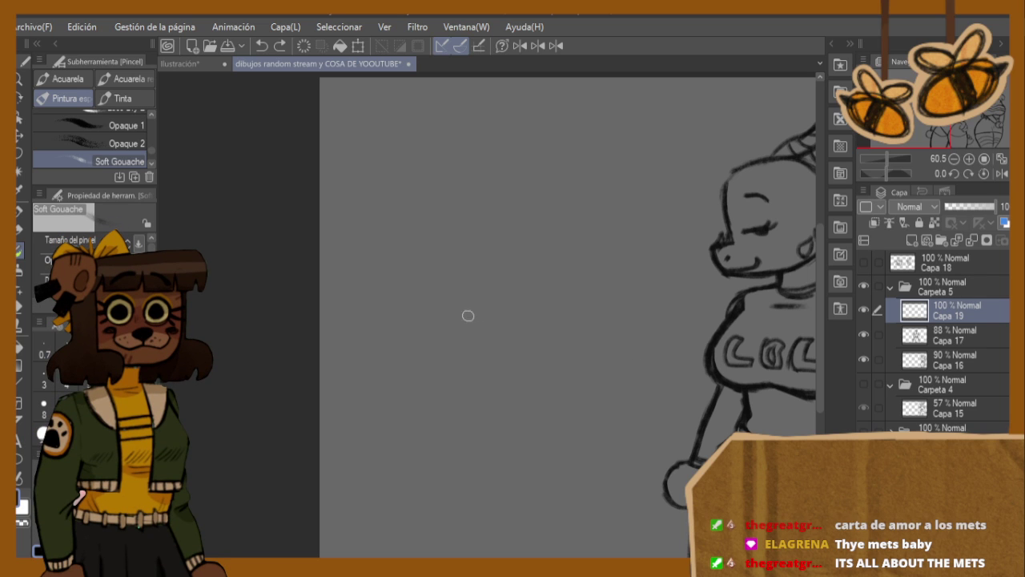
mouse_move(421, 376)
left_mouse_down()
mouse_move(543, 269)
mouse_move(514, 264)
mouse_move(534, 307)
mouse_move(567, 312)
mouse_move(529, 365)
mouse_move(543, 374)
mouse_move(522, 408)
mouse_move(548, 356)
mouse_move(533, 345)
mouse_move(559, 303)
mouse_move(533, 296)
mouse_move(542, 275)
mouse_move(499, 266)
mouse_move(439, 297)
mouse_move(427, 333)
mouse_move(437, 401)
left_mouse_up()
key("ctrl+z")
scroll(731, 283, "down", 2)
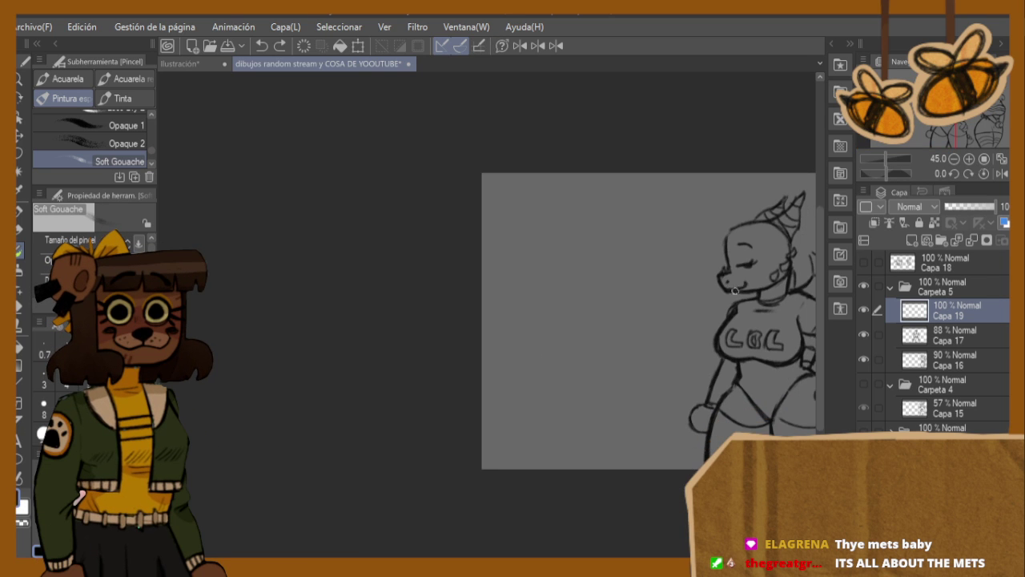
left_click_drag(580, 552, 658, 551)
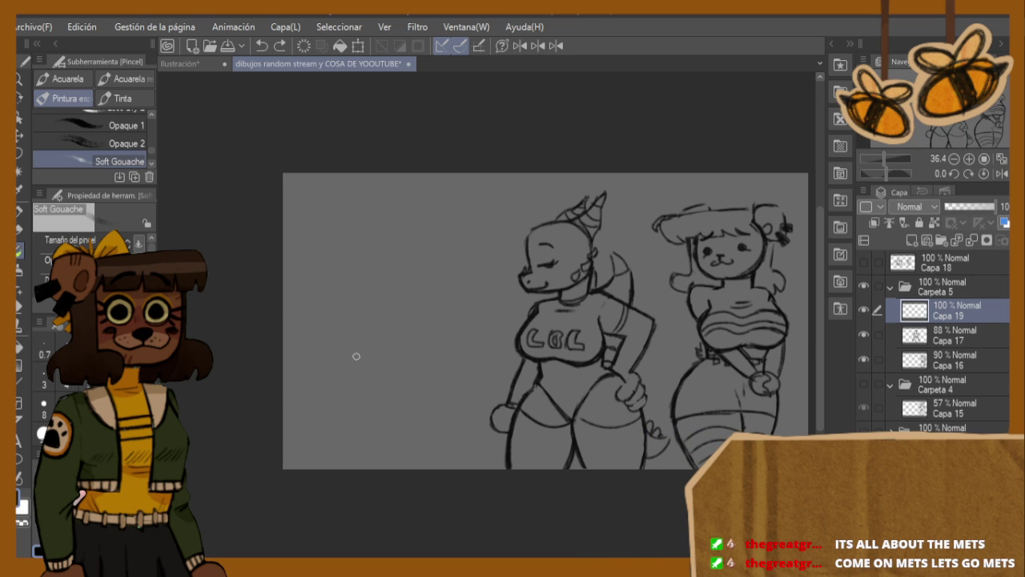
scroll(356, 356, "up", 1)
scroll(355, 356, "down", 2)
scroll(356, 356, "up", 1)
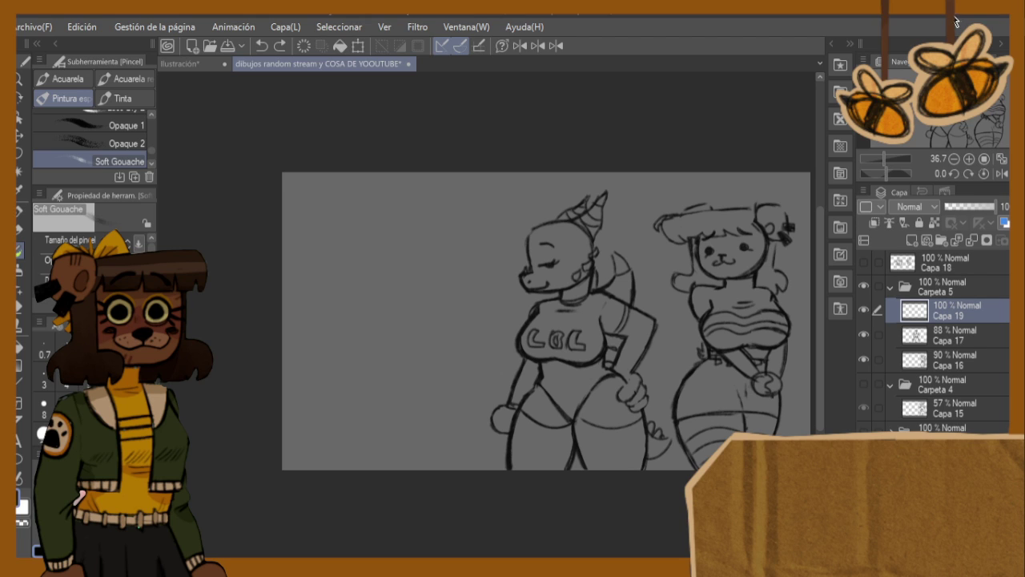
scroll(222, 268, "up", 3)
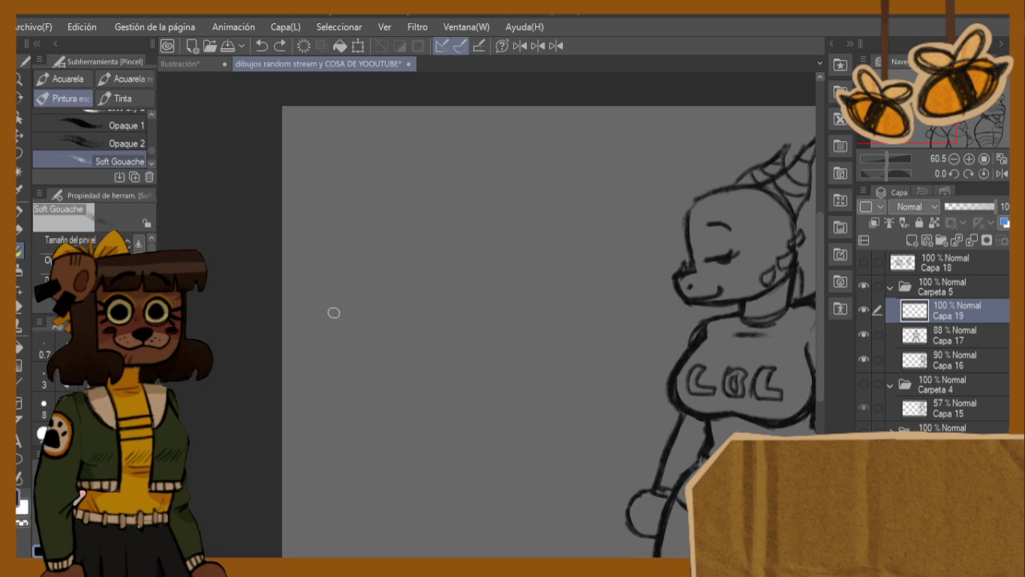
scroll(332, 312, "down", 1)
left_click_drag(820, 312, 820, 325)
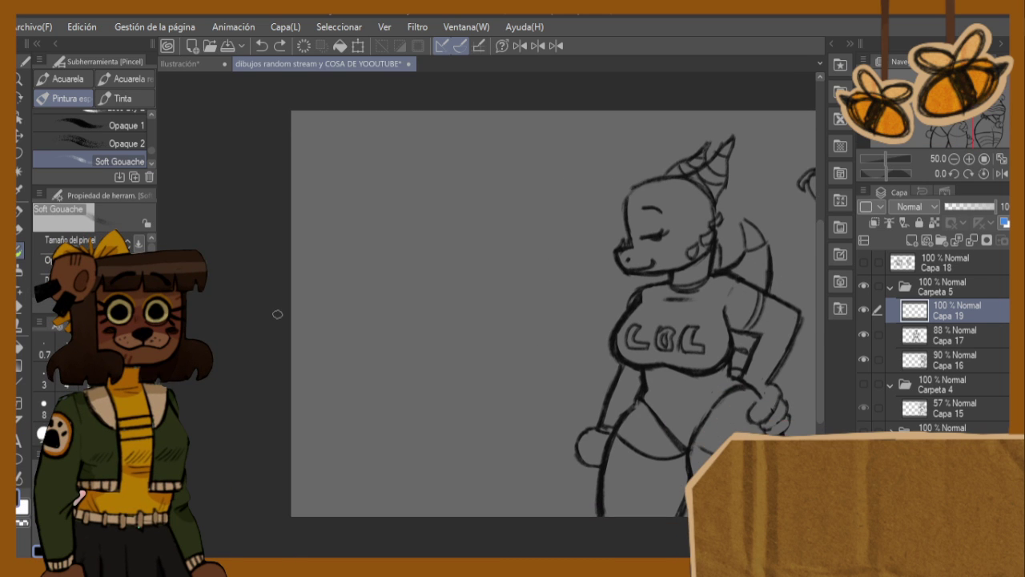
scroll(277, 314, "up", 1)
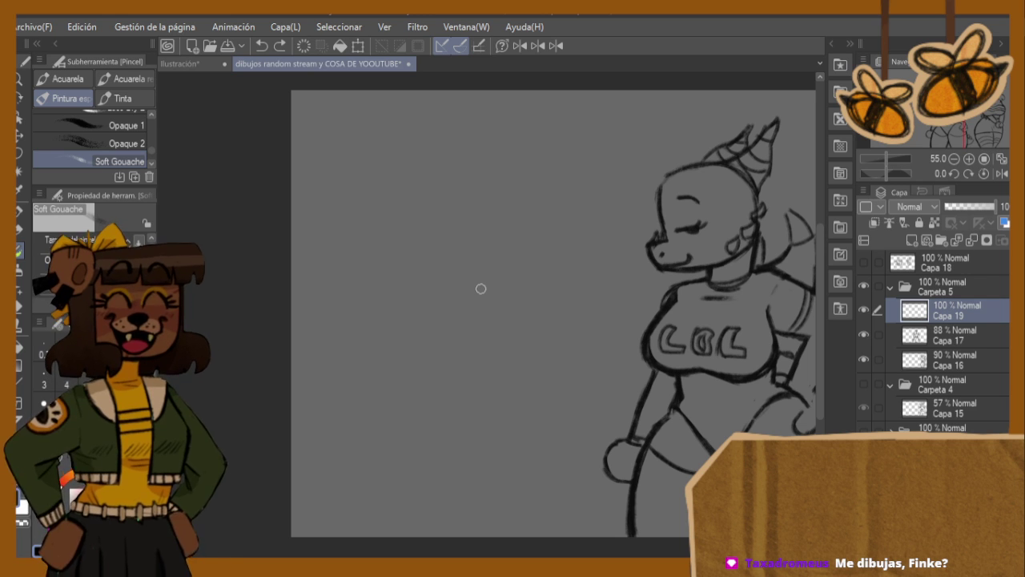
left_click_drag(495, 174, 441, 200)
left_click_drag(448, 249, 442, 203)
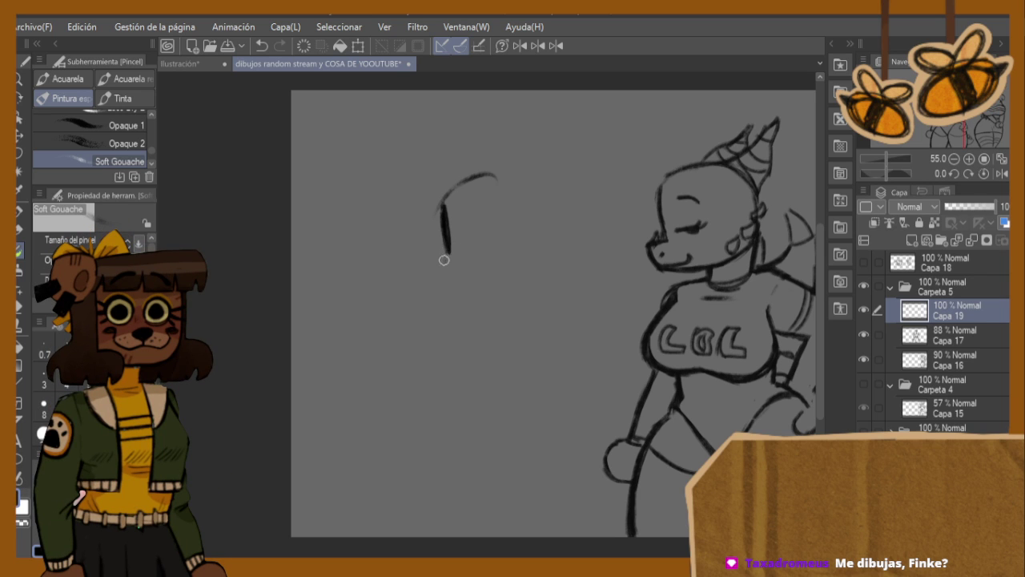
left_click_drag(458, 278, 491, 283)
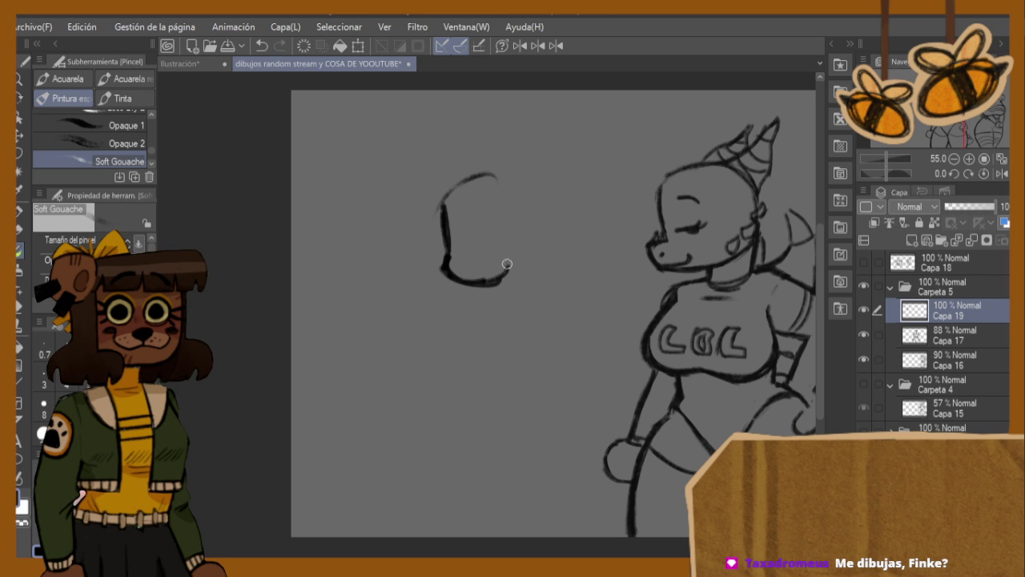
key("ctrl+z")
key("ctrl+z")
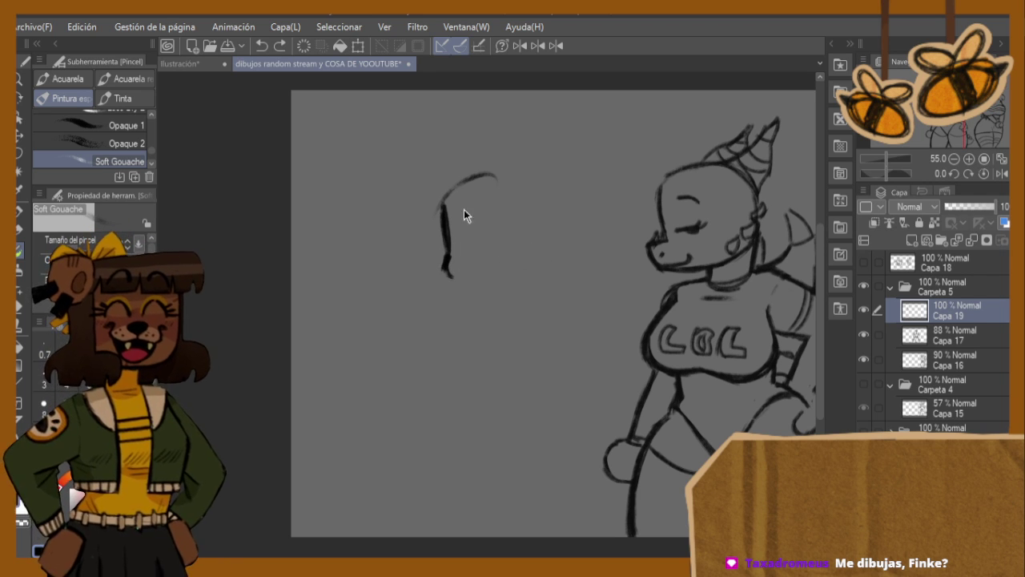
- Sketch a round head in the empty space beside the horned character, with two oval eyes and a small fanged mouth
mouse_move(525, 151)
left_mouse_down()
mouse_move(499, 141)
mouse_move(439, 147)
mouse_move(429, 243)
left_mouse_up()
mouse_move(425, 190)
left_mouse_down()
mouse_move(458, 257)
mouse_move(421, 214)
mouse_move(474, 237)
mouse_move(446, 253)
mouse_move(536, 233)
mouse_move(492, 255)
mouse_move(540, 215)
left_mouse_up()
mouse_move(531, 250)
left_mouse_down()
mouse_move(529, 182)
mouse_move(496, 150)
left_mouse_up()
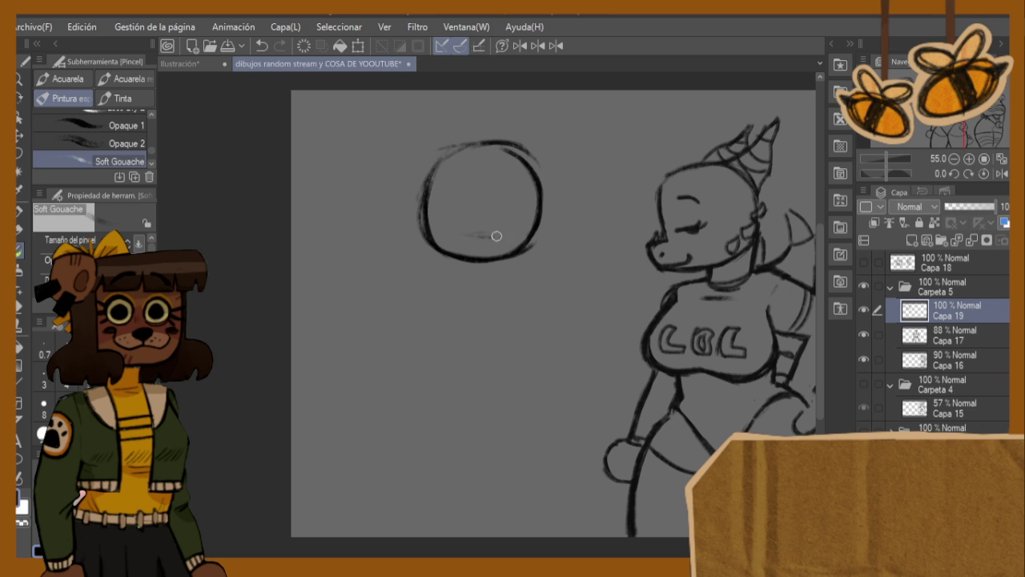
left_click_drag(470, 237, 489, 241)
mouse_move(455, 206)
left_mouse_down()
mouse_move(456, 225)
mouse_move(506, 202)
left_mouse_up()
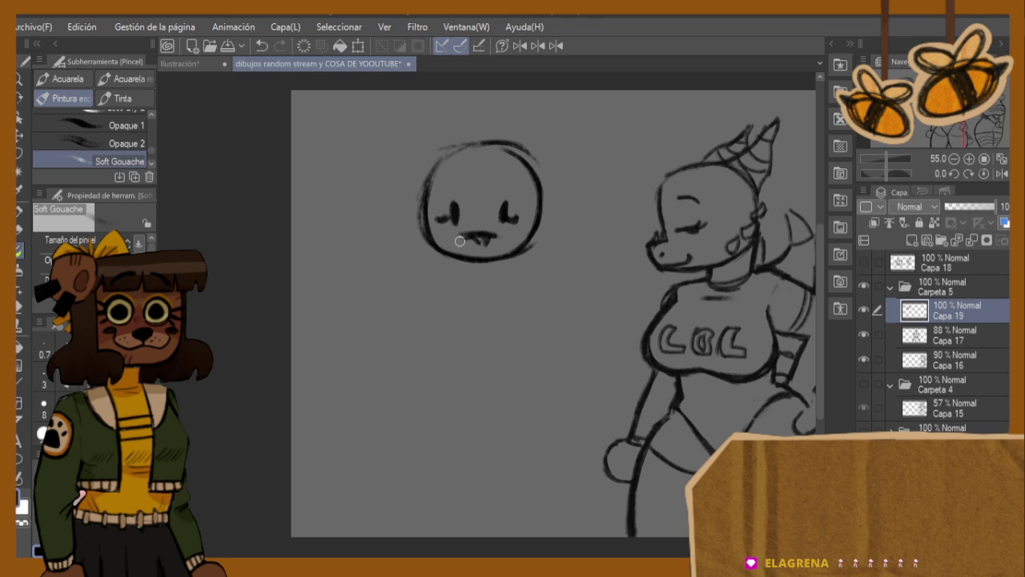
- Sketch a long drooping ear on each side of the head and erase the stray lines around the ears
mouse_move(418, 190)
left_mouse_down()
mouse_move(391, 263)
mouse_move(412, 282)
left_mouse_up()
mouse_move(553, 175)
left_mouse_down()
mouse_move(557, 246)
mouse_move(537, 279)
mouse_move(522, 259)
mouse_move(567, 272)
left_mouse_up()
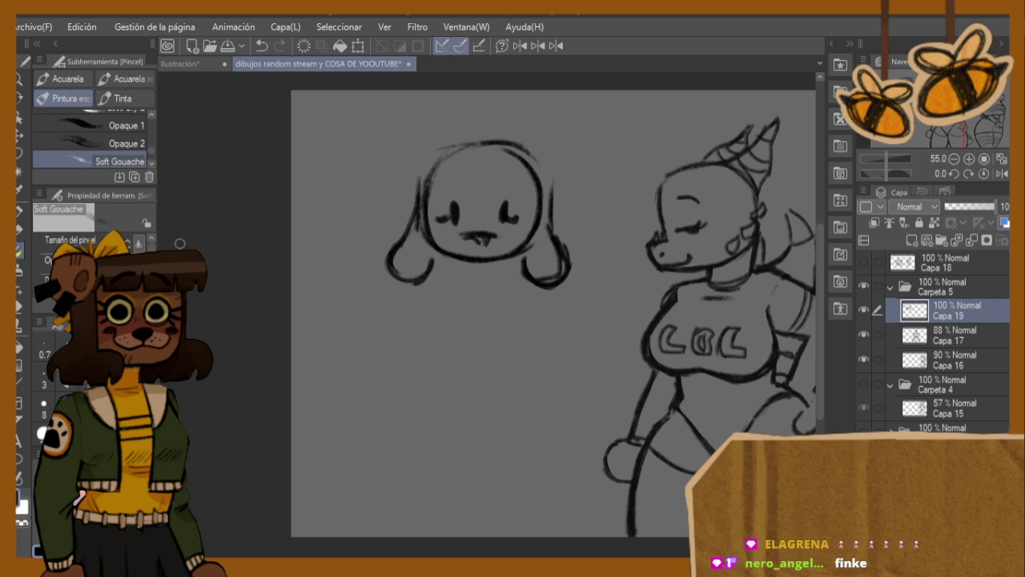
key("e")
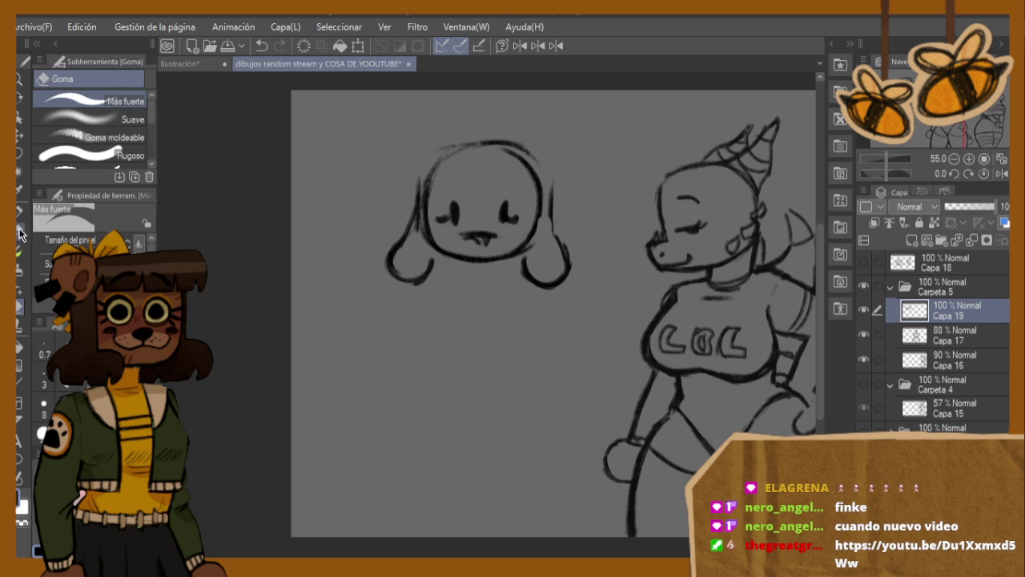
key("b")
- Sketch a curved, banded horn on each side of the head's top and erase the overlapping lines between ears and head
mouse_move(529, 160)
left_mouse_down()
mouse_move(544, 121)
mouse_move(550, 158)
left_mouse_up()
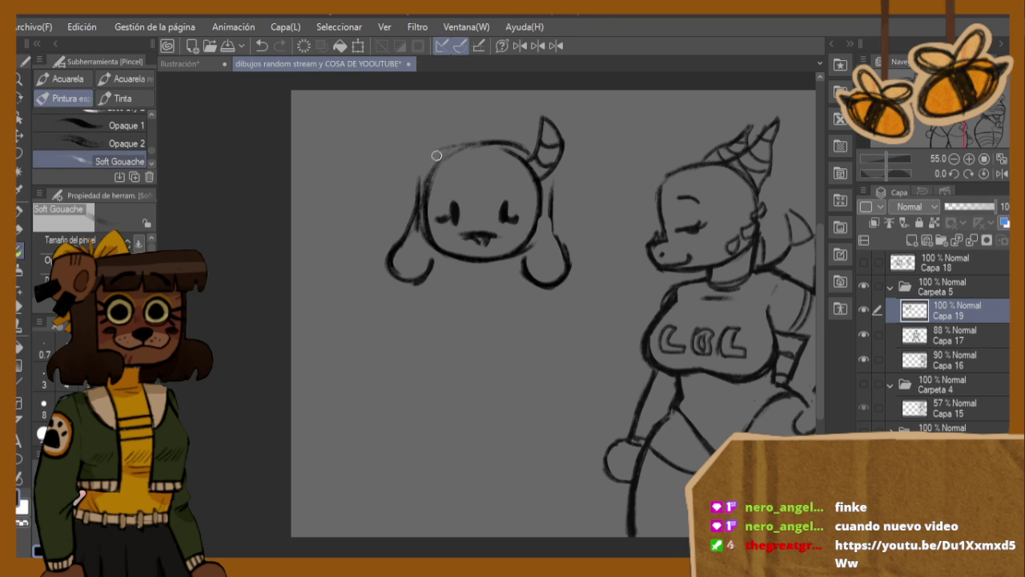
mouse_move(435, 160)
left_mouse_down()
mouse_move(429, 120)
mouse_move(417, 148)
mouse_move(426, 173)
mouse_move(418, 167)
mouse_move(428, 150)
mouse_move(413, 142)
mouse_move(430, 123)
mouse_move(467, 144)
mouse_move(466, 164)
mouse_move(440, 149)
mouse_move(419, 190)
mouse_move(526, 180)
left_mouse_up()
left_click_drag(421, 185, 527, 180)
left_click_drag(473, 179, 521, 179)
key("ctrl+z")
key("ctrl+z")
key("ctrl+z")
key("ctrl+z")
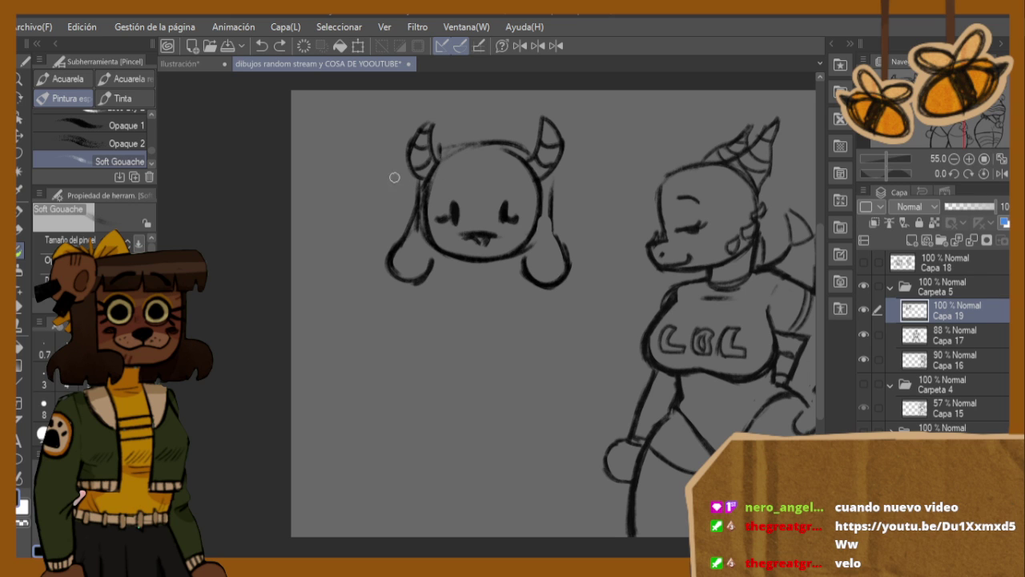
key("e")
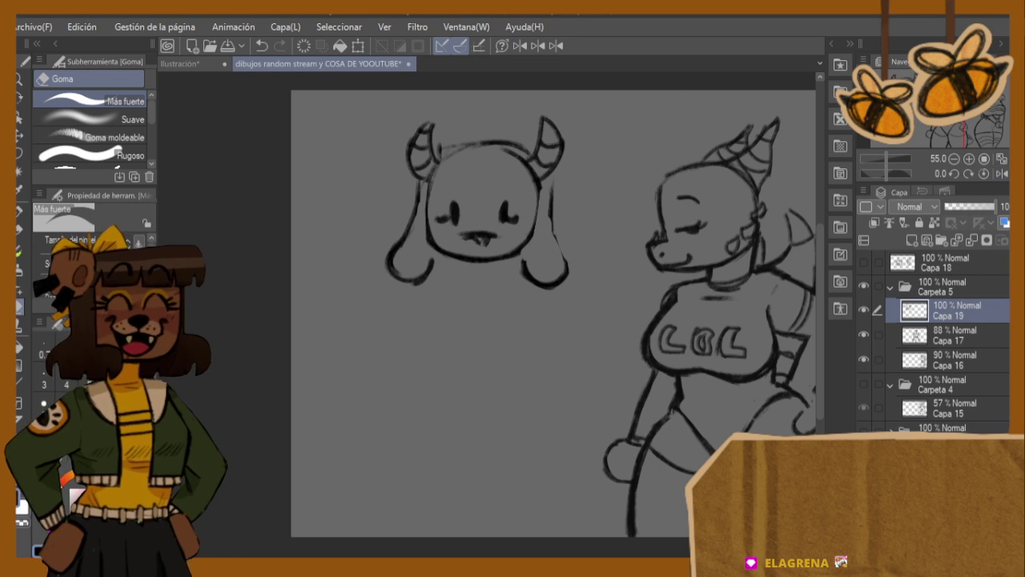
key("b")
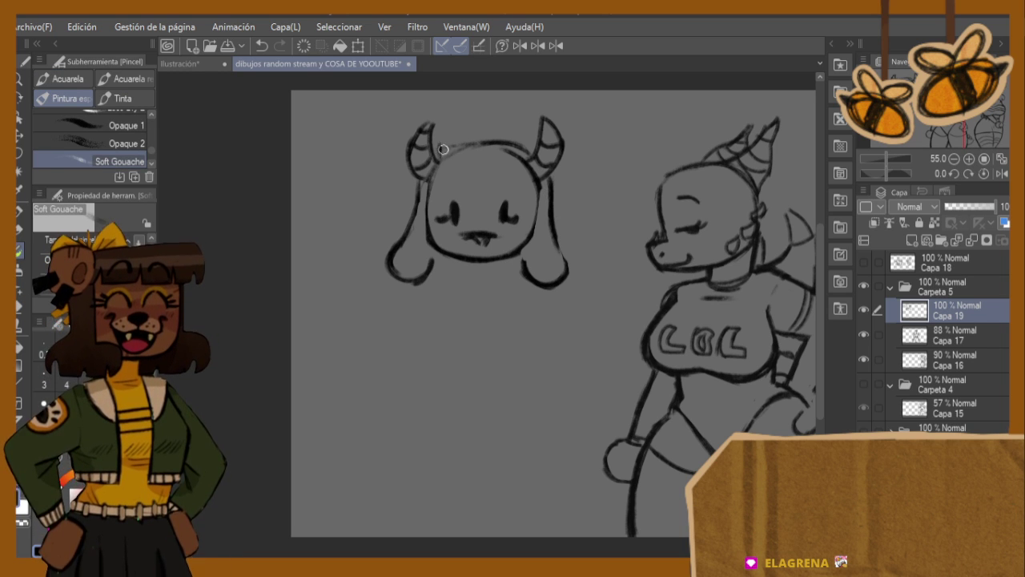
- Draw a flat-topped cap between the horns with its brim pointing sideways, and erase the head outline showing through it
mouse_move(437, 132)
left_mouse_down()
mouse_move(434, 156)
mouse_move(503, 126)
mouse_move(539, 127)
mouse_move(539, 149)
left_mouse_up()
left_click_drag(437, 169, 519, 158)
mouse_move(415, 166)
left_mouse_down()
mouse_move(355, 175)
mouse_move(364, 184)
mouse_move(420, 179)
left_mouse_up()
key("e")
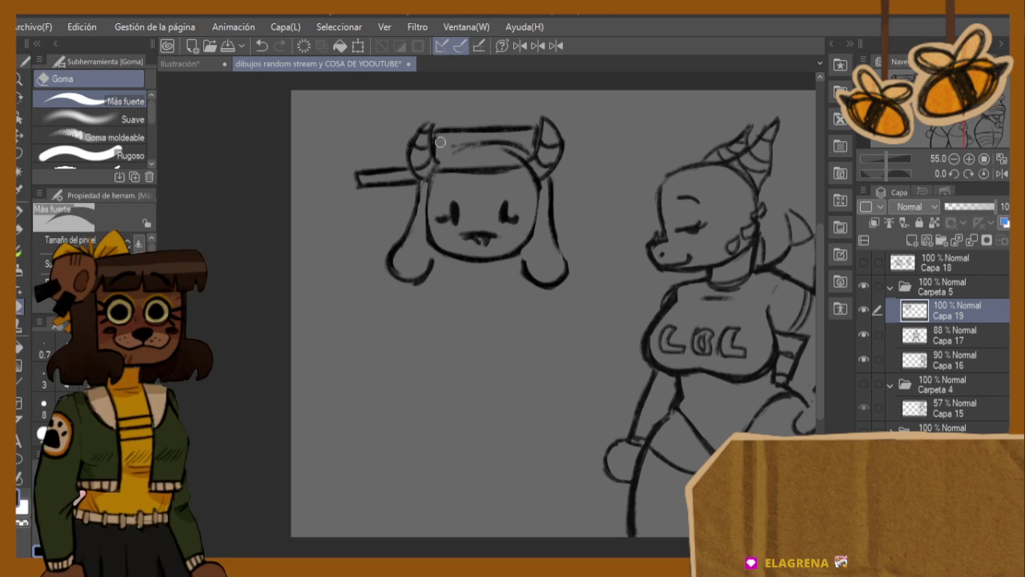
left_click_drag(440, 141, 490, 147)
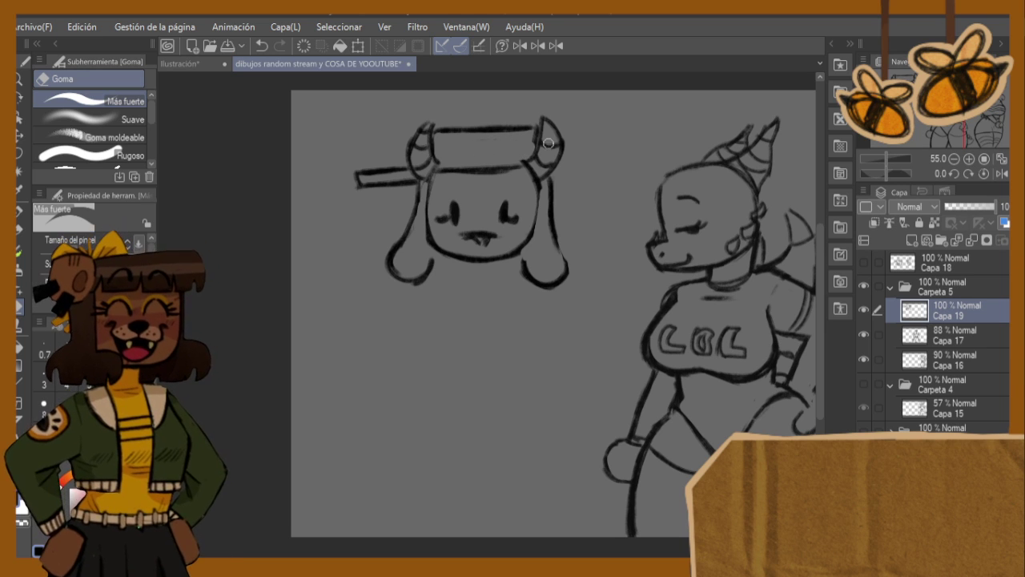
key("b")
mouse_move(524, 139)
left_mouse_down()
mouse_move(534, 221)
mouse_move(535, 177)
mouse_move(536, 215)
mouse_move(552, 202)
mouse_move(480, 232)
left_mouse_up()
- Replace the fanged mouth with a small nose and smiling muzzle, and add worried eyebrows above the eyes
key("e")
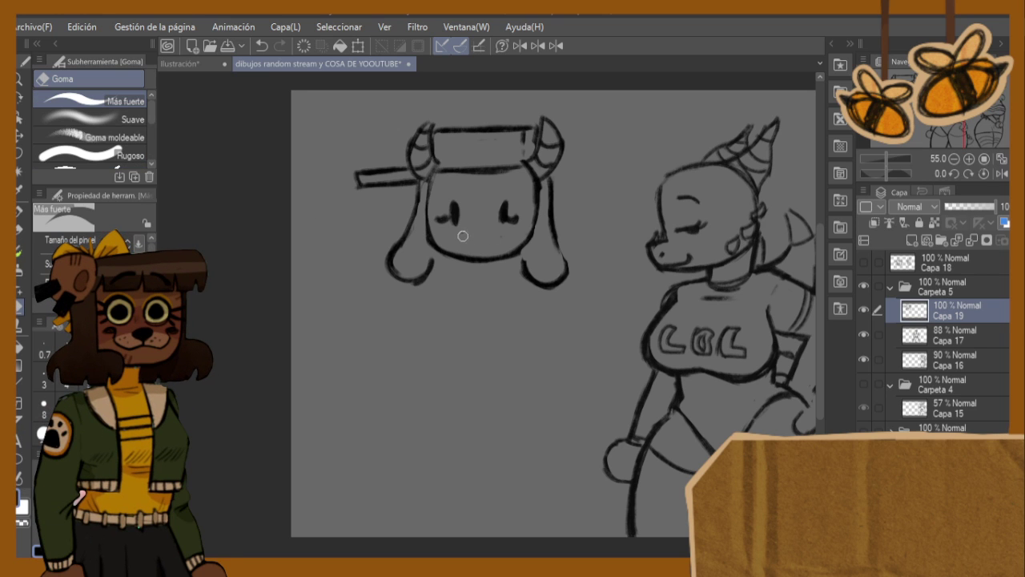
left_click(19, 252)
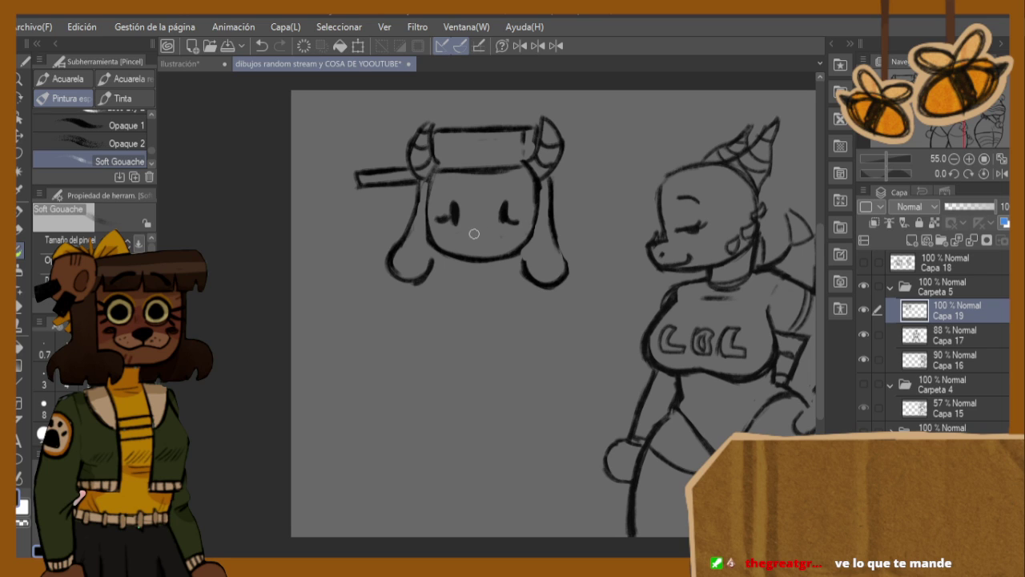
left_click_drag(469, 228, 490, 235)
key("ctrl+z")
mouse_move(445, 197)
left_mouse_down()
mouse_move(464, 184)
mouse_move(516, 197)
left_mouse_up()
key("ctrl+z")
mouse_move(481, 237)
left_mouse_down()
mouse_move(456, 242)
mouse_move(481, 253)
mouse_move(501, 239)
mouse_move(466, 253)
mouse_move(516, 258)
mouse_move(485, 261)
left_mouse_up()
key("ctrl+z")
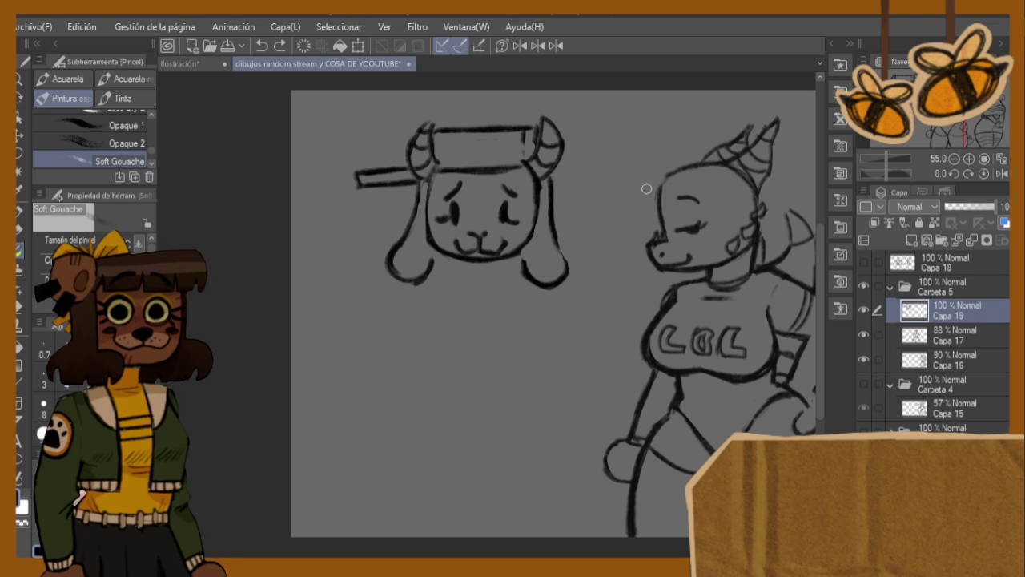
- Transform the head sketch to a slightly smaller size and reposition it in the empty space
scroll(655, 206, "down", 1)
key("ctrl+t")
left_click_drag(577, 122, 558, 137)
left_click_drag(533, 180, 529, 193)
left_click_drag(609, 208, 609, 202)
mouse_move(478, 218)
left_mouse_down()
mouse_move(487, 230)
mouse_move(479, 226)
left_mouse_up()
left_click(426, 324)
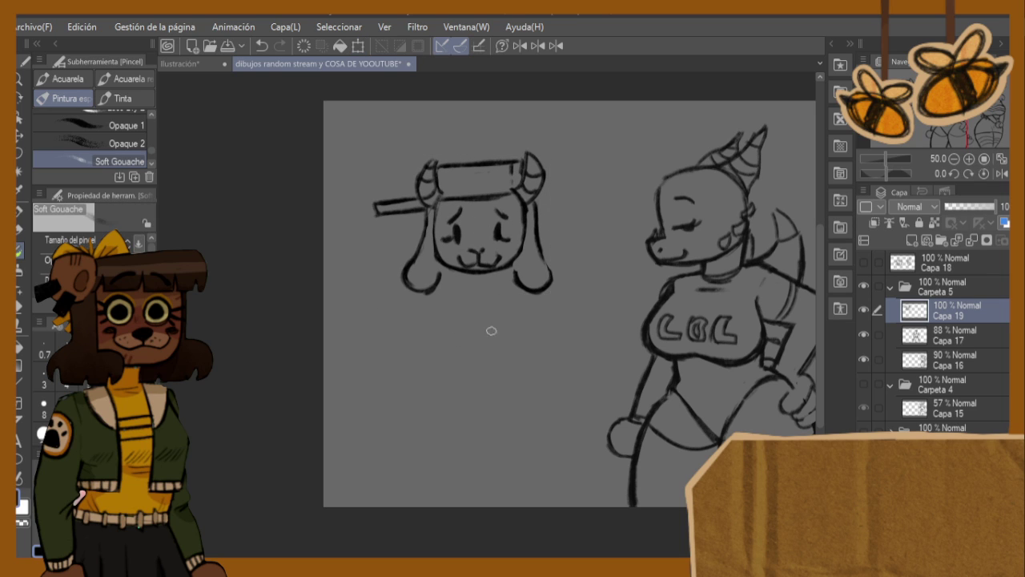
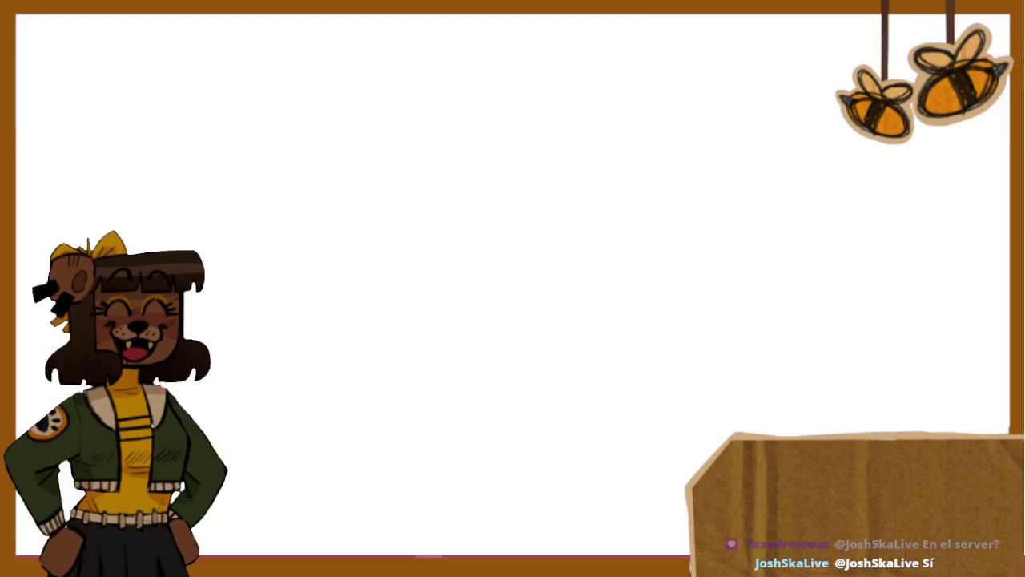
- Add a hair tuft under the cap, small tufts beside the ears and light round glasses over the eyes
scroll(512, 281, "up", 2)
scroll(546, 283, "up", 3)
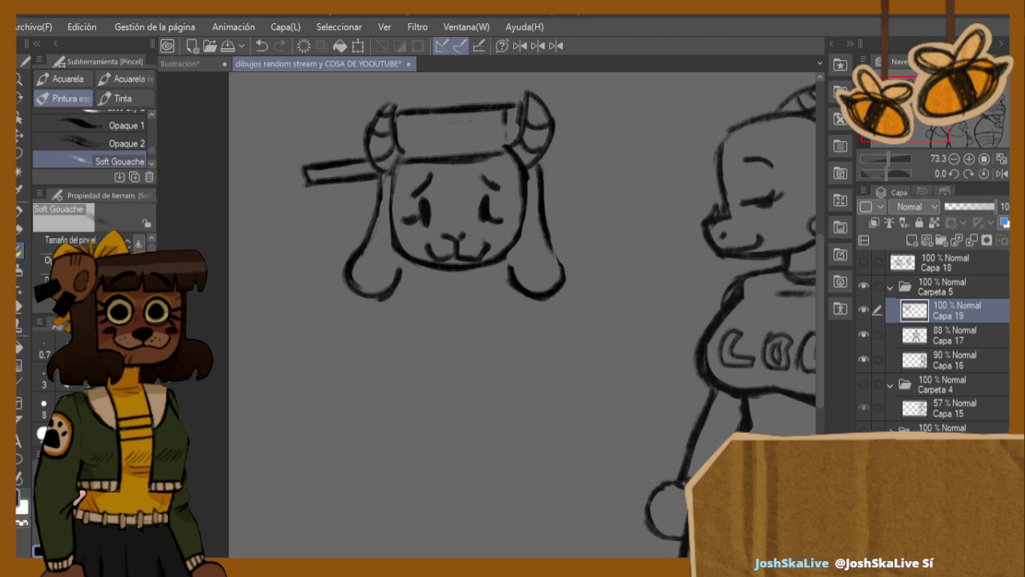
left_click(21, 307)
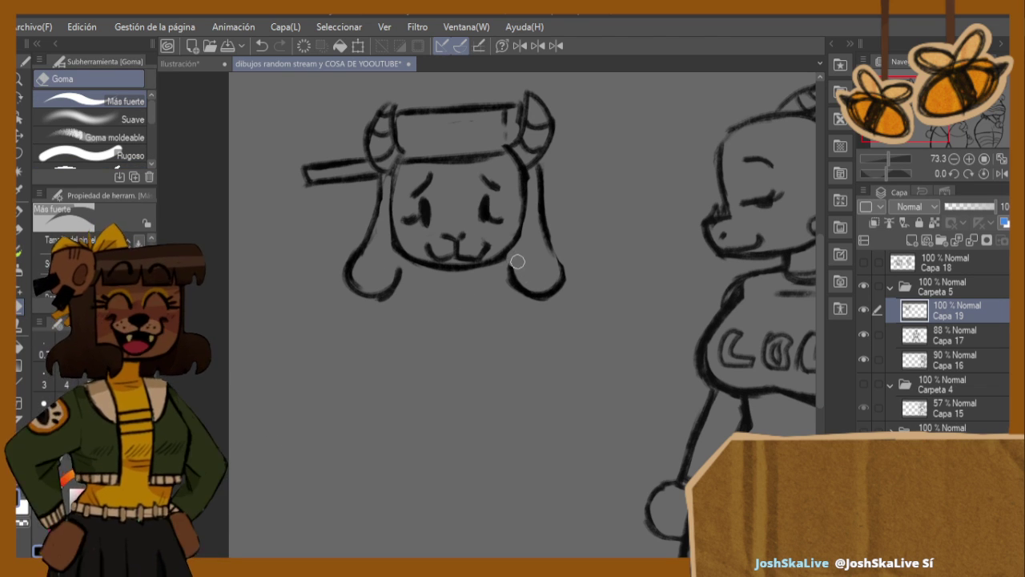
key("b")
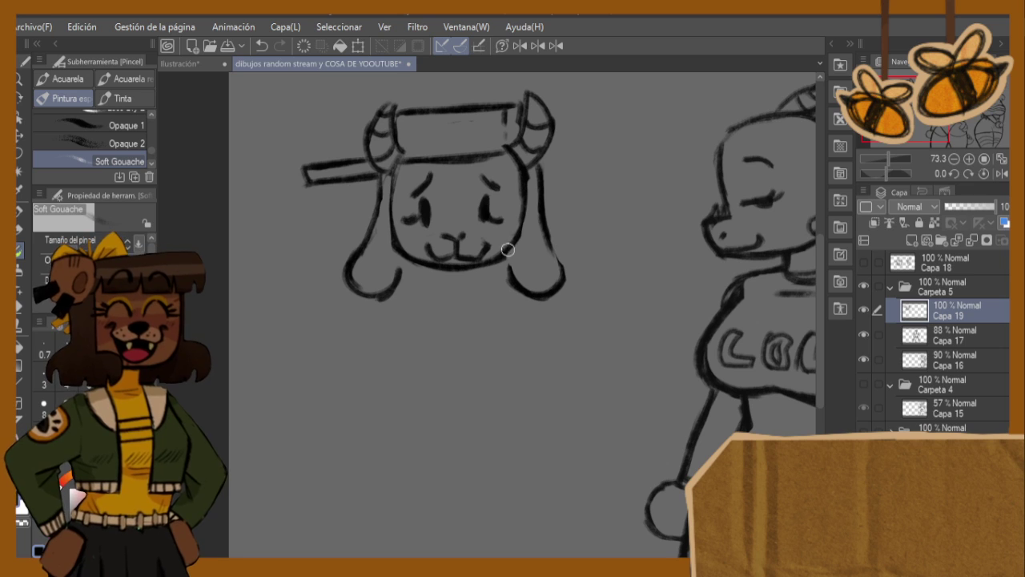
left_click_drag(459, 167, 479, 166)
mouse_move(377, 179)
left_mouse_down()
mouse_move(365, 193)
mouse_move(375, 185)
left_mouse_up()
mouse_move(536, 154)
left_mouse_down()
mouse_move(562, 183)
mouse_move(549, 189)
left_mouse_up()
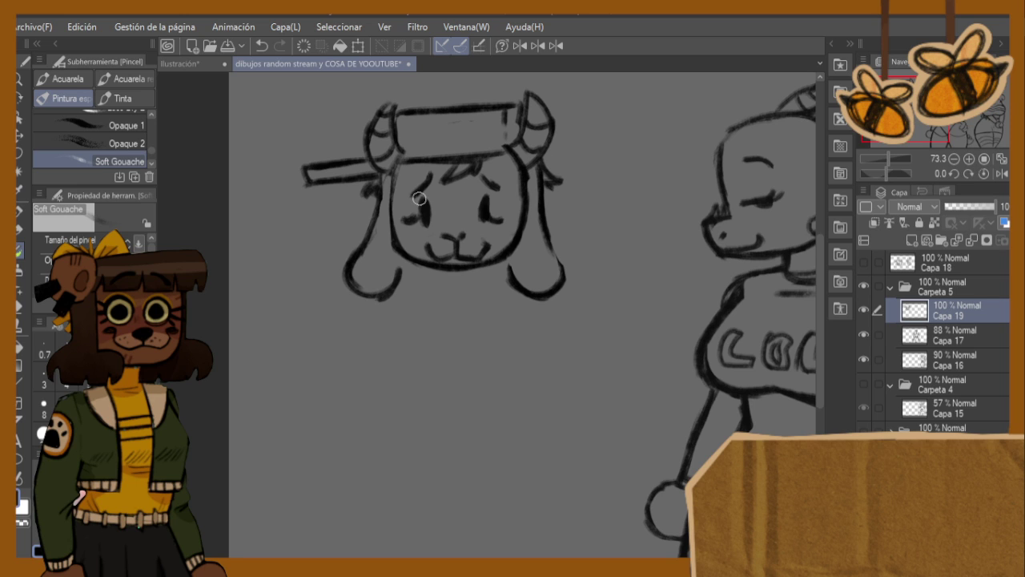
mouse_move(423, 237)
left_mouse_down()
mouse_move(454, 200)
mouse_move(442, 210)
mouse_move(490, 204)
mouse_move(499, 173)
mouse_move(491, 232)
mouse_move(533, 192)
left_mouse_up()
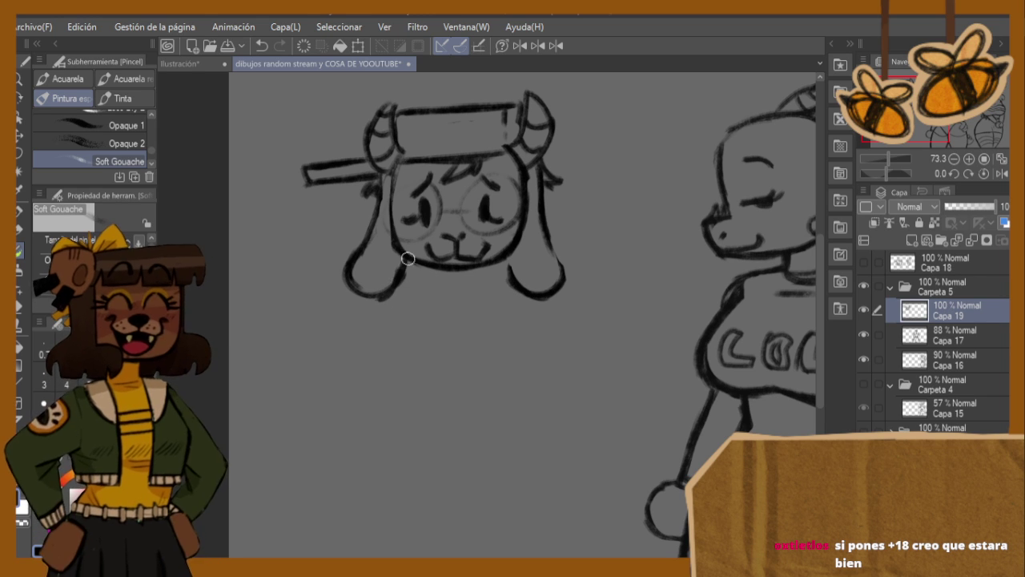
- Sketch the neck, sloping shoulders and a wide rounded chest outline with short horizontal strokes along its lower edge
mouse_move(434, 279)
left_mouse_down()
mouse_move(377, 319)
mouse_move(439, 276)
left_mouse_up()
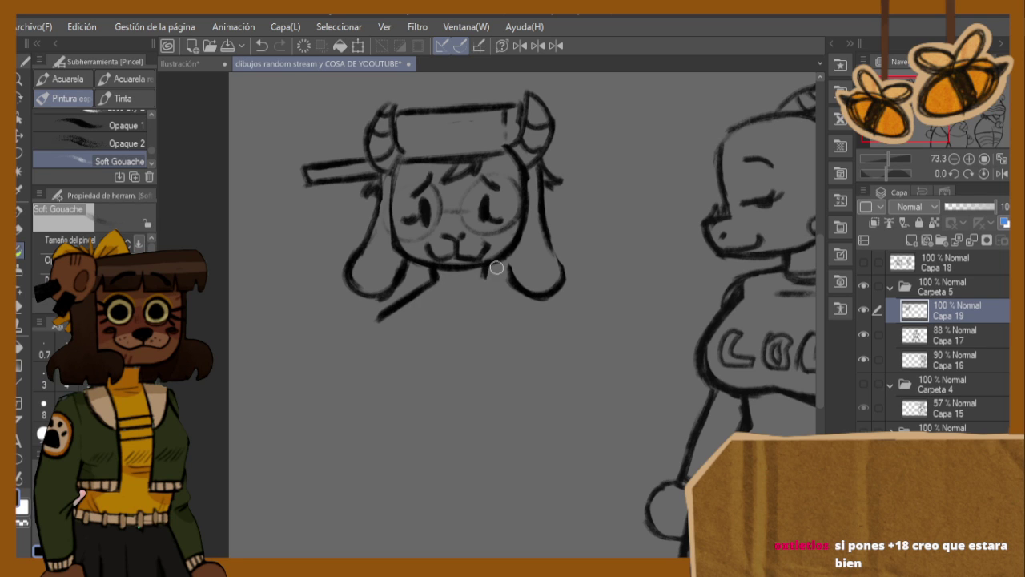
left_click_drag(495, 285, 543, 325)
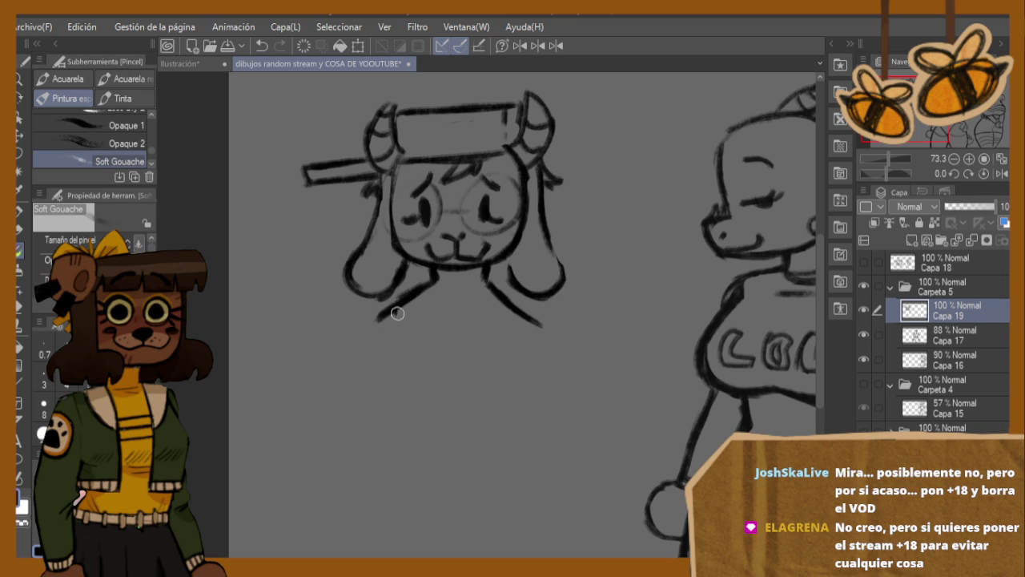
mouse_move(393, 317)
left_mouse_down()
mouse_move(362, 353)
mouse_move(368, 346)
mouse_move(359, 403)
mouse_move(353, 377)
mouse_move(373, 423)
mouse_move(460, 426)
left_mouse_up()
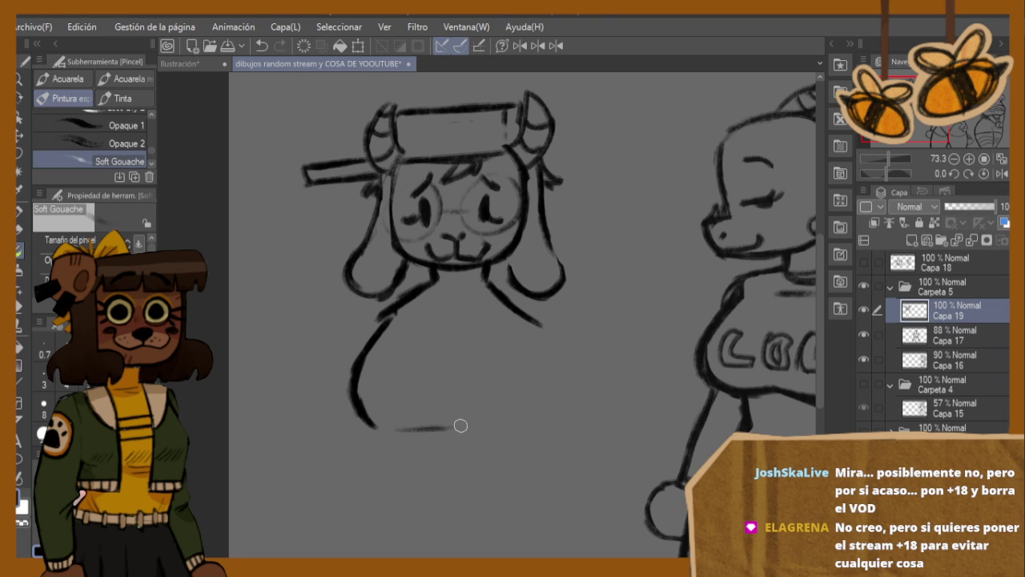
left_click_drag(392, 429, 488, 429)
key("ctrl+z")
left_click_drag(407, 432, 481, 432)
mouse_move(403, 432)
left_mouse_down()
mouse_move(495, 432)
mouse_move(474, 433)
mouse_move(466, 420)
left_mouse_up()
left_click_drag(499, 429, 552, 388)
left_click_drag(537, 320, 554, 374)
- Draw a collar band around the neck with two ribbon ends hanging over the chest
mouse_move(419, 267)
left_mouse_down()
mouse_move(422, 279)
mouse_move(495, 280)
mouse_move(497, 267)
mouse_move(419, 316)
mouse_move(425, 330)
mouse_move(452, 292)
mouse_move(463, 332)
left_mouse_up()
key("ctrl+z")
left_click_drag(477, 294, 458, 332)
mouse_move(454, 282)
left_mouse_down()
mouse_move(474, 298)
mouse_move(428, 272)
mouse_move(488, 269)
mouse_move(480, 267)
left_mouse_up()
key("e")
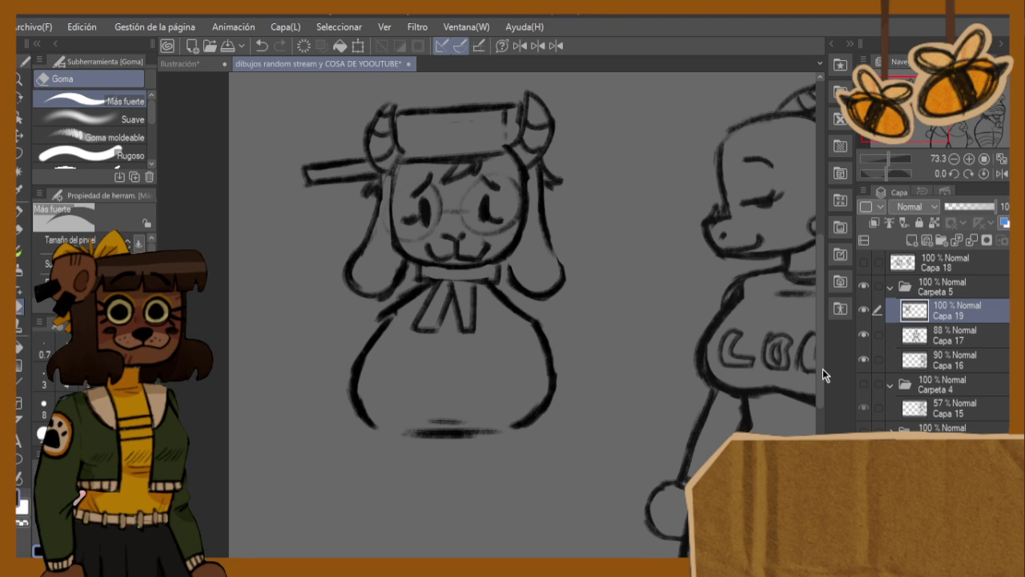
- Draw short waist lines running down from both lower ends of the horned character's chest outline
left_click(20, 250)
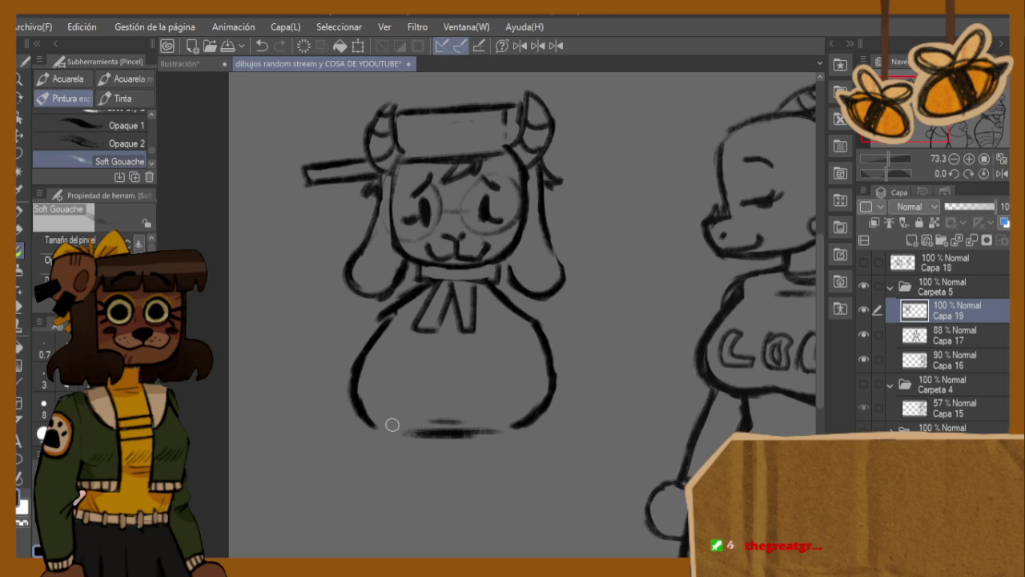
left_click_drag(383, 446, 371, 486)
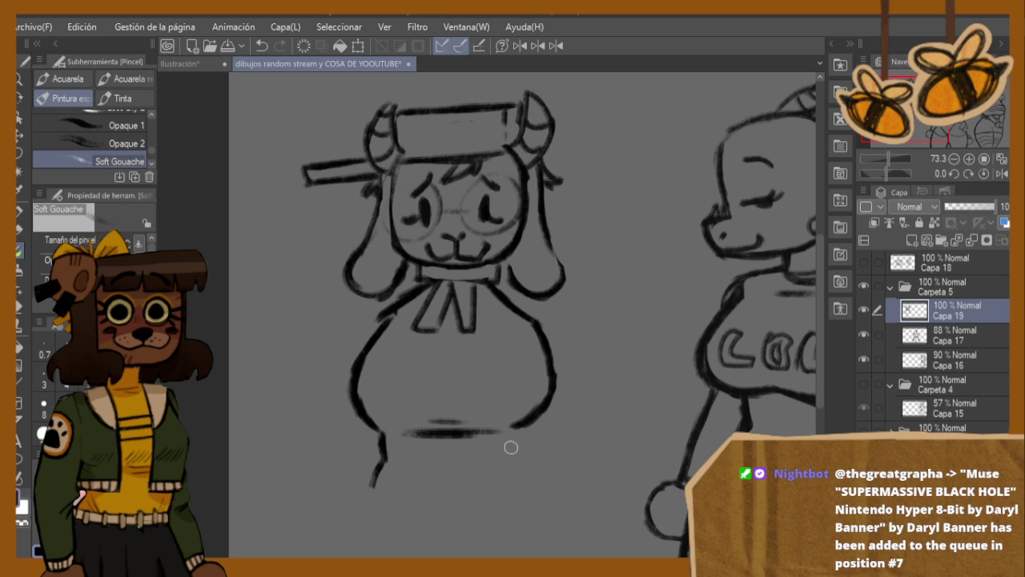
left_click_drag(528, 427, 526, 471)
scroll(818, 363, "down", 3)
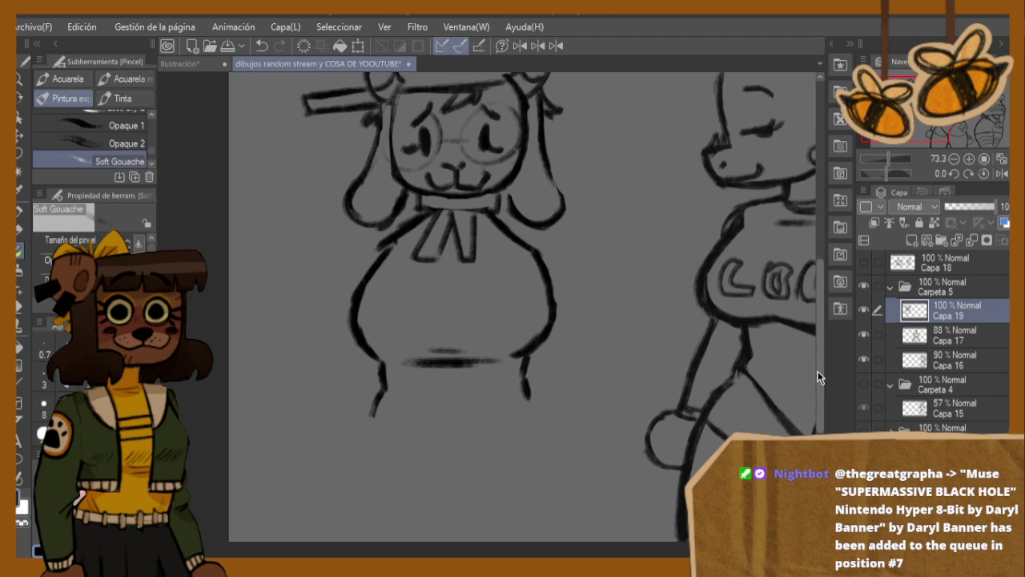
mouse_move(366, 378)
left_mouse_down()
mouse_move(374, 372)
mouse_move(327, 446)
mouse_move(320, 484)
left_mouse_up()
left_click_drag(345, 417, 313, 512)
left_click_drag(332, 441, 315, 523)
left_click_drag(341, 431, 320, 499)
key("ctrl+z")
key("ctrl+z")
key("ctrl+z")
key("ctrl+z")
key("ctrl+z")
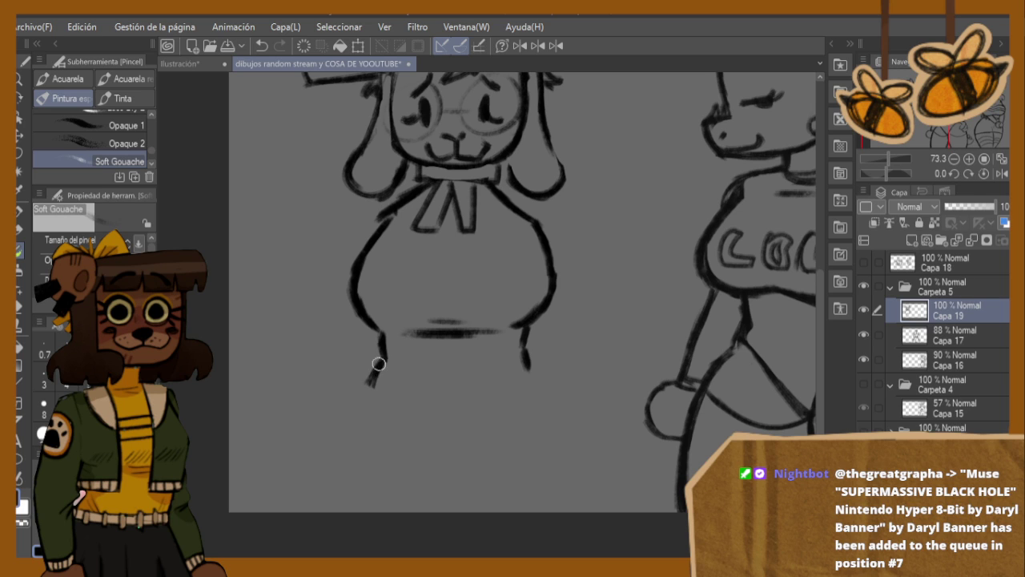
- Draw wide curved hip outlines from the waist to the canvas's lower edge, erasing the lower end of the right one
left_click_drag(537, 373, 589, 449)
mouse_move(566, 414)
left_mouse_down()
mouse_move(590, 459)
mouse_move(574, 426)
mouse_move(597, 511)
left_mouse_up()
left_click_drag(364, 382, 324, 484)
left_click_drag(348, 410, 325, 524)
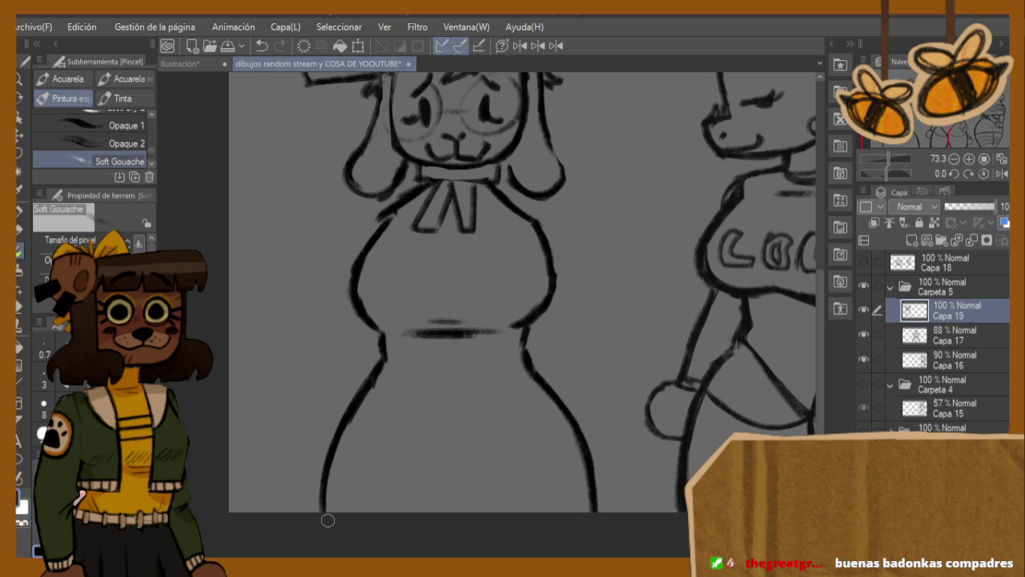
left_click_drag(585, 438, 587, 497)
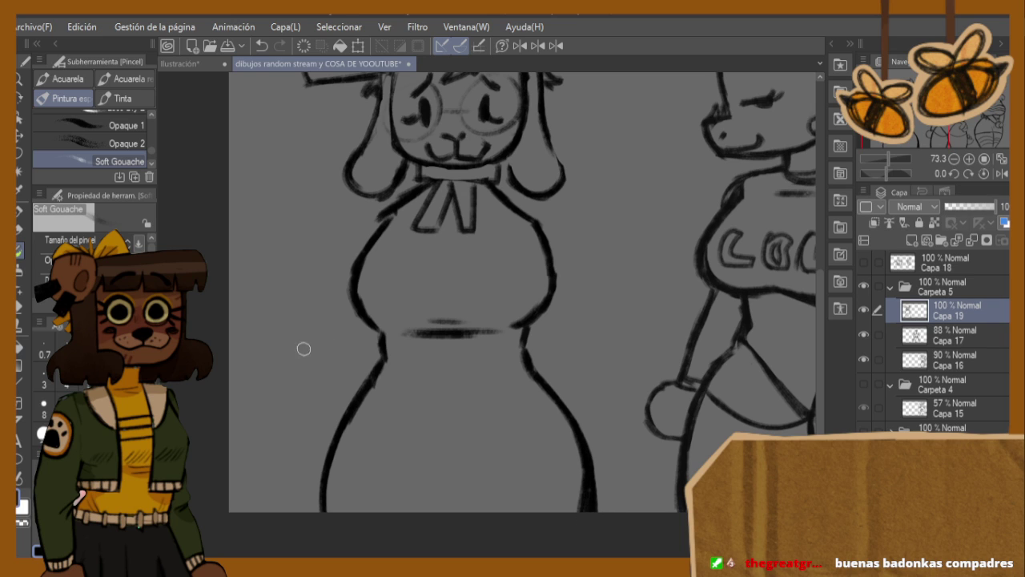
key("e")
mouse_move(581, 438)
left_mouse_down()
mouse_move(576, 401)
mouse_move(592, 460)
mouse_move(582, 510)
left_mouse_up()
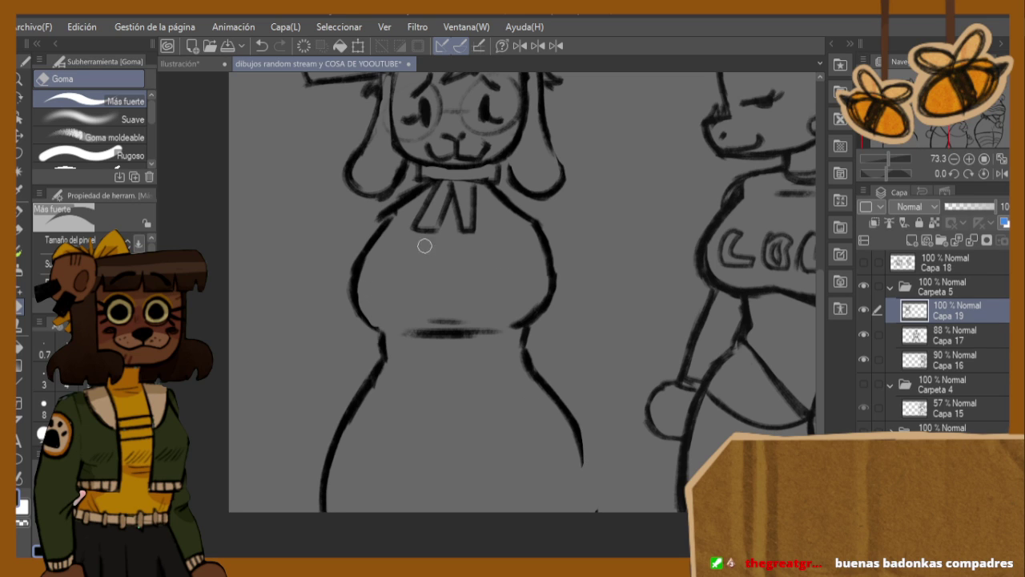
- Draw a heart on the chest below the ribbon ends and clean up the shoulder lines on both sides
left_click(19, 250)
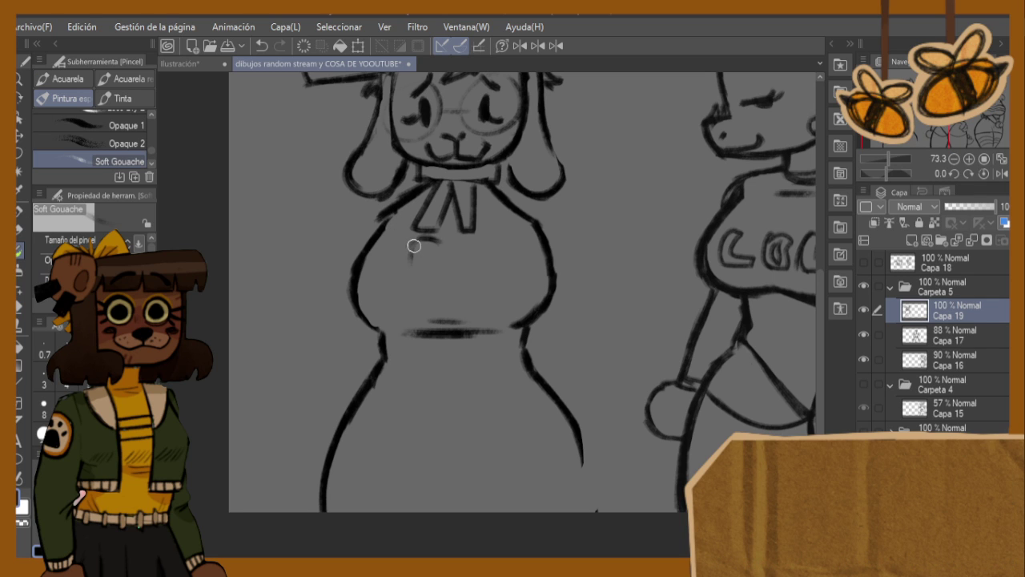
mouse_move(414, 242)
left_mouse_down()
mouse_move(447, 311)
mouse_move(492, 284)
mouse_move(470, 300)
mouse_move(494, 257)
mouse_move(488, 234)
mouse_move(428, 235)
mouse_move(416, 246)
mouse_move(418, 279)
mouse_move(436, 308)
left_mouse_up()
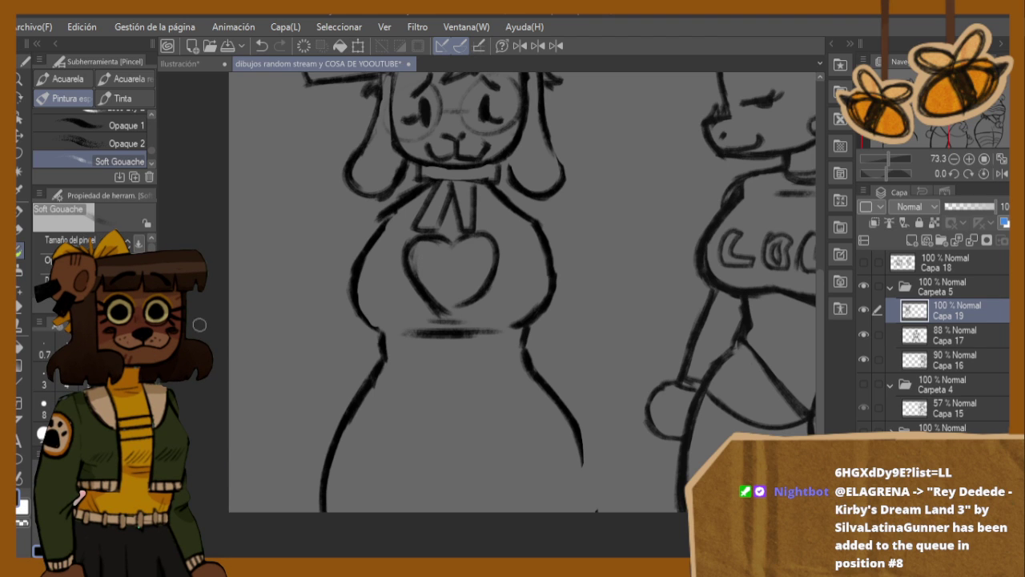
key("e")
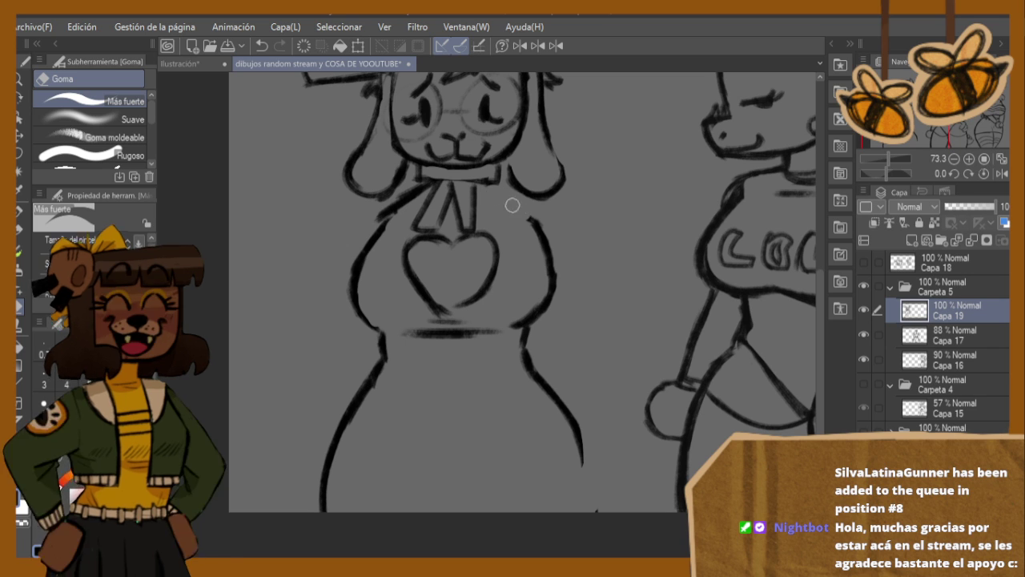
left_click(20, 253)
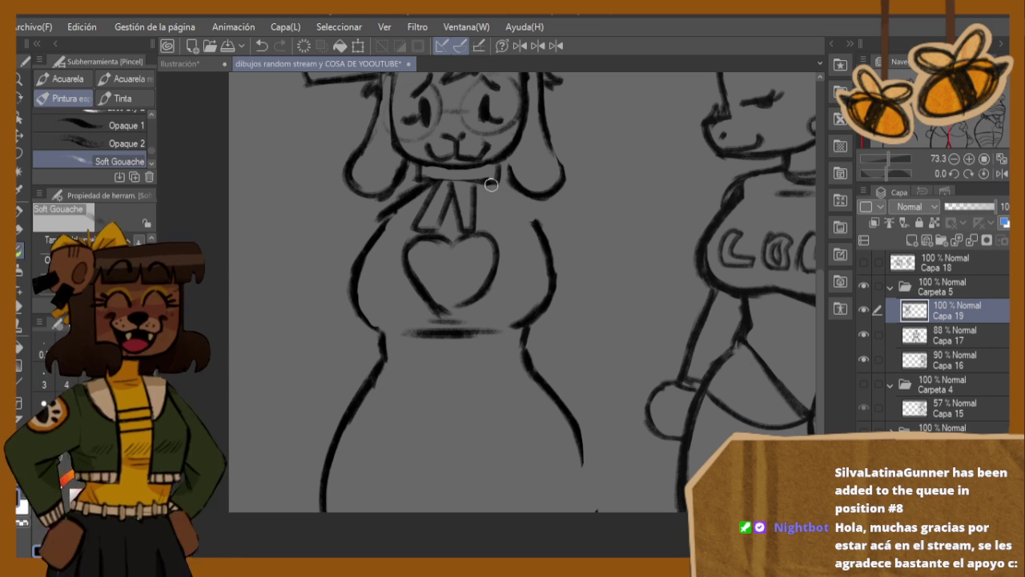
left_click_drag(494, 186, 514, 202)
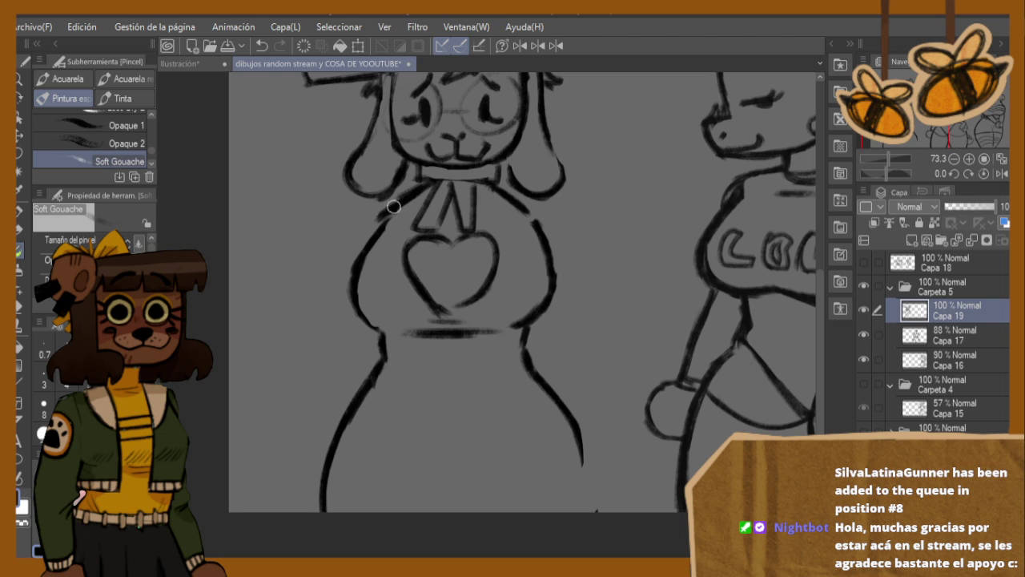
key("e")
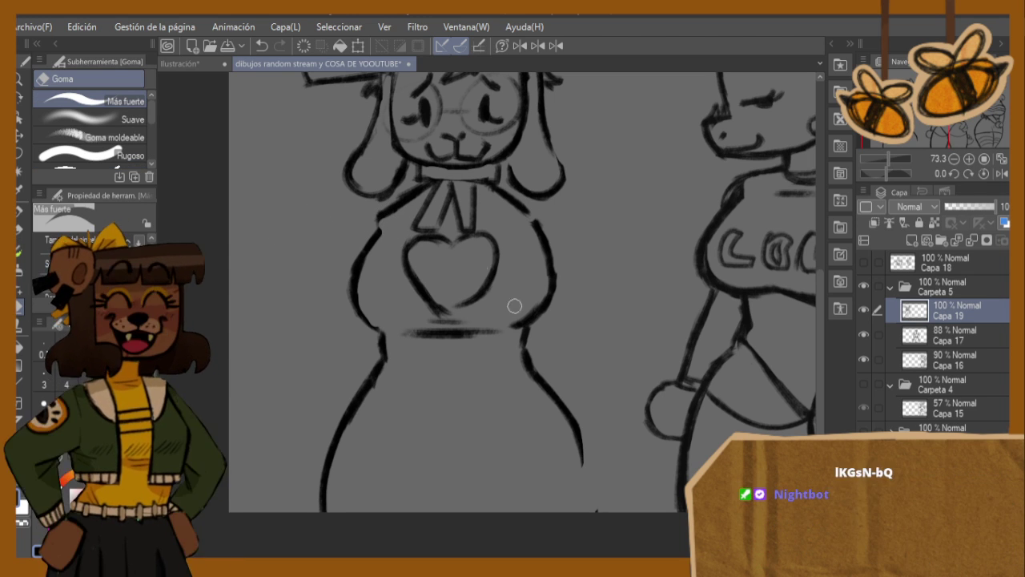
- Redraw the missing lower end of the right hip outline and thin its inner edge with the eraser
key("b")
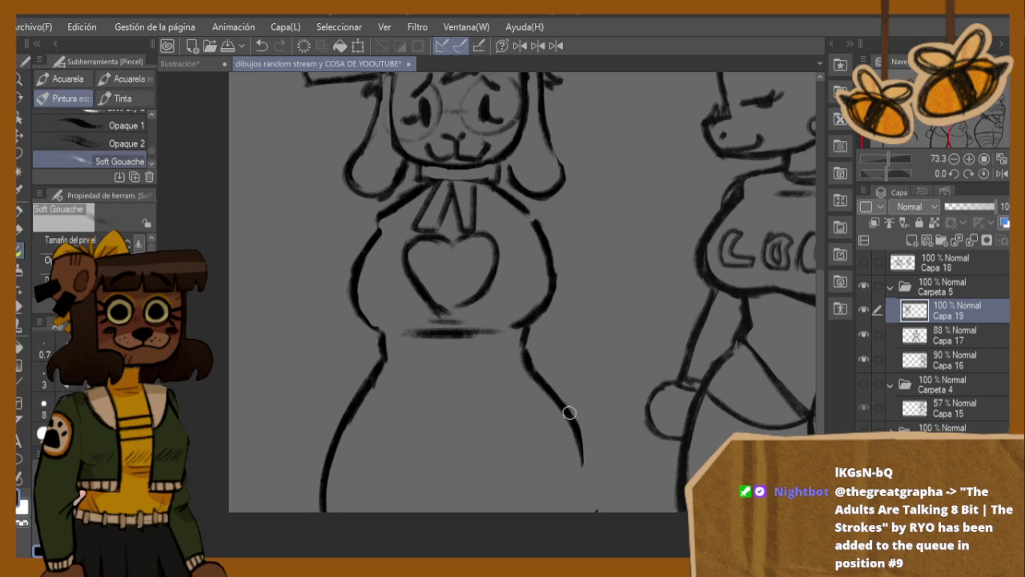
mouse_move(584, 462)
left_mouse_down()
mouse_move(579, 433)
mouse_move(580, 519)
mouse_move(578, 453)
left_mouse_up()
key("h")
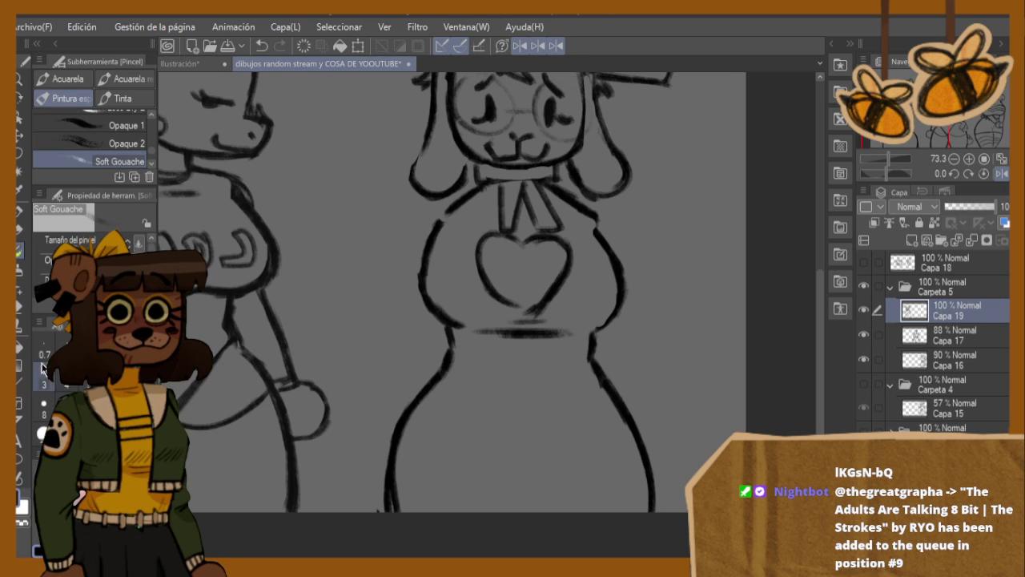
left_click(21, 308)
left_click_drag(404, 442, 397, 495)
key("h")
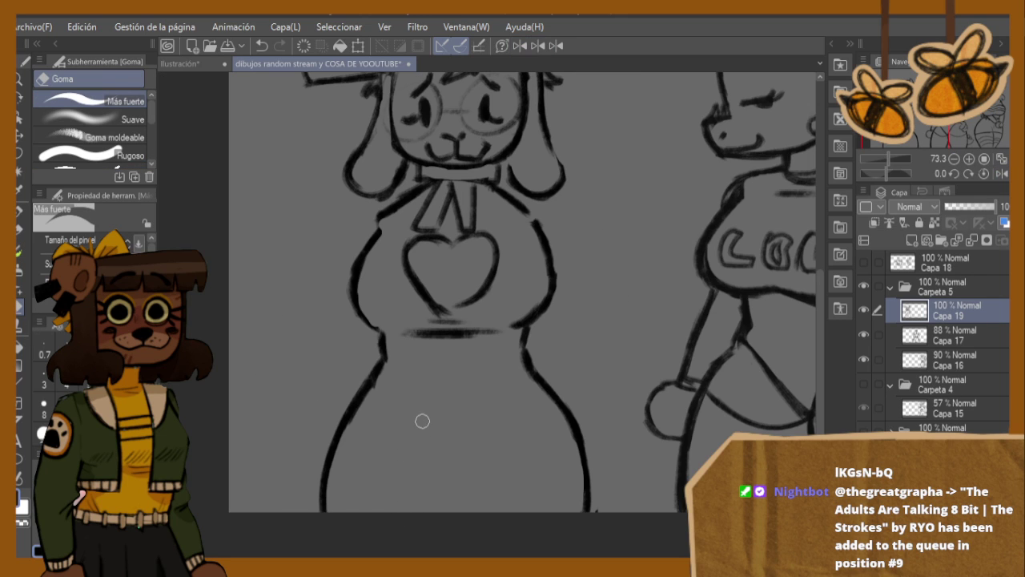
- Add light fold marks at both sides of the waist and a V-shaped crease between the hips
left_click(19, 250)
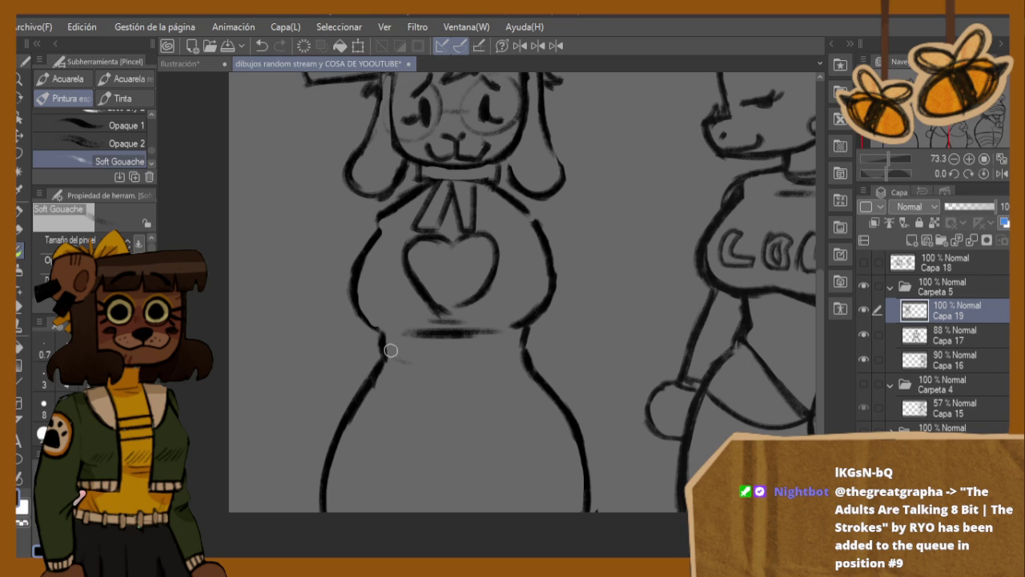
left_click_drag(491, 366, 516, 354)
mouse_move(421, 403)
left_mouse_down()
mouse_move(451, 426)
mouse_move(468, 455)
left_mouse_up()
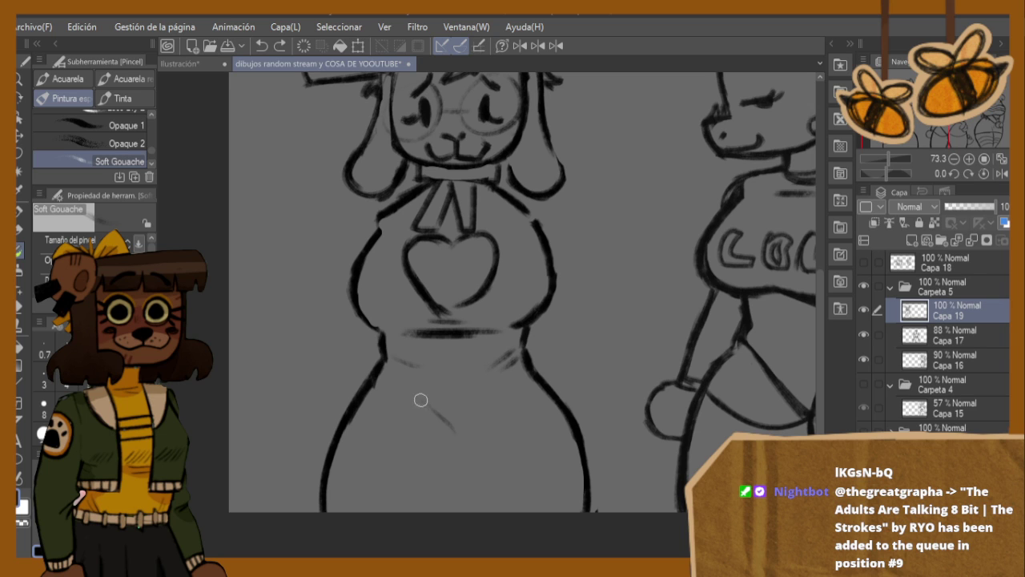
left_click_drag(427, 406, 466, 453)
left_click_drag(479, 402, 461, 430)
- Examine the sketch's overall proportions at different zoom levels and in a mirrored view
scroll(555, 372, "down", 5)
scroll(679, 298, "up", 1)
scroll(686, 320, "down", 5)
scroll(685, 318, "up", 3)
scroll(654, 329, "up", 1)
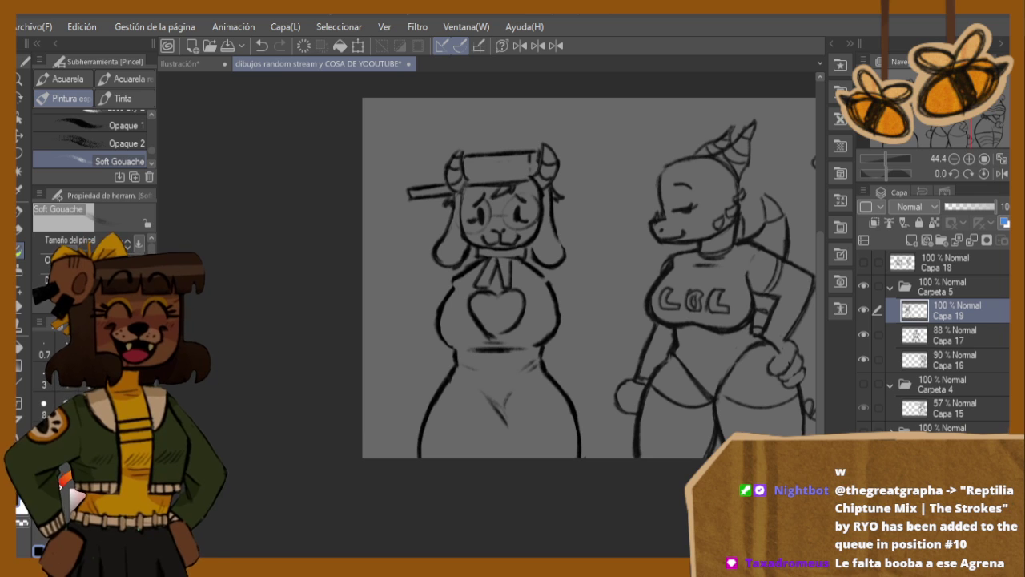
scroll(613, 318, "down", 1)
scroll(562, 325, "up", 3)
scroll(513, 338, "up", 2)
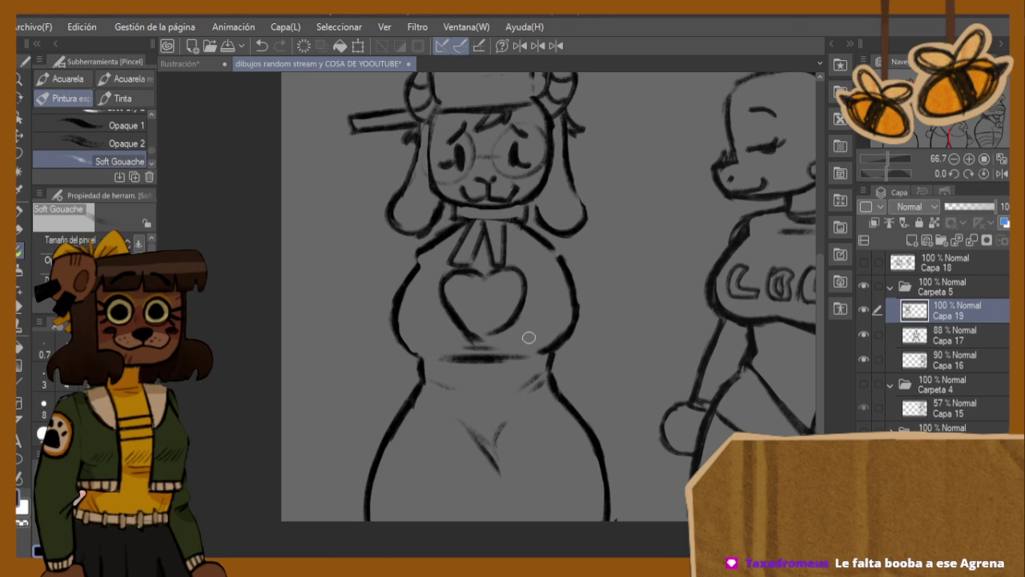
key("h")
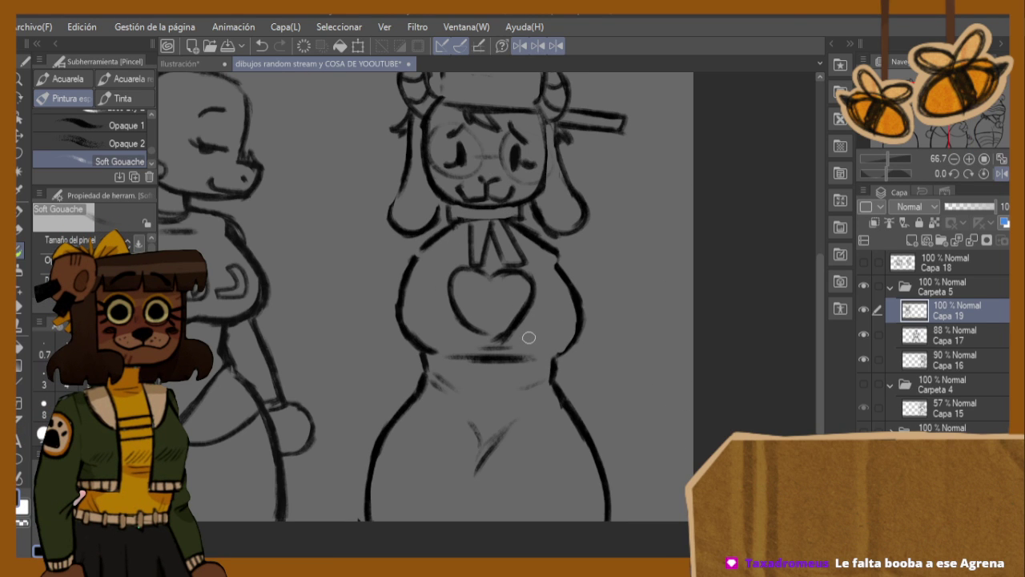
key("h")
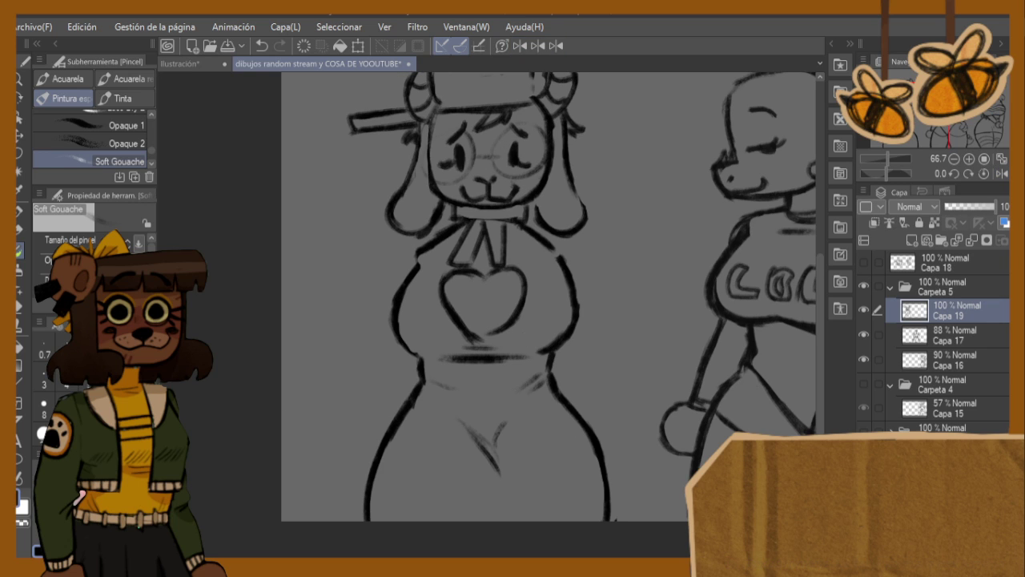
- Smooth the upper bend of the right hip outline with the eraser
key("e")
left_click_drag(561, 407, 575, 429)
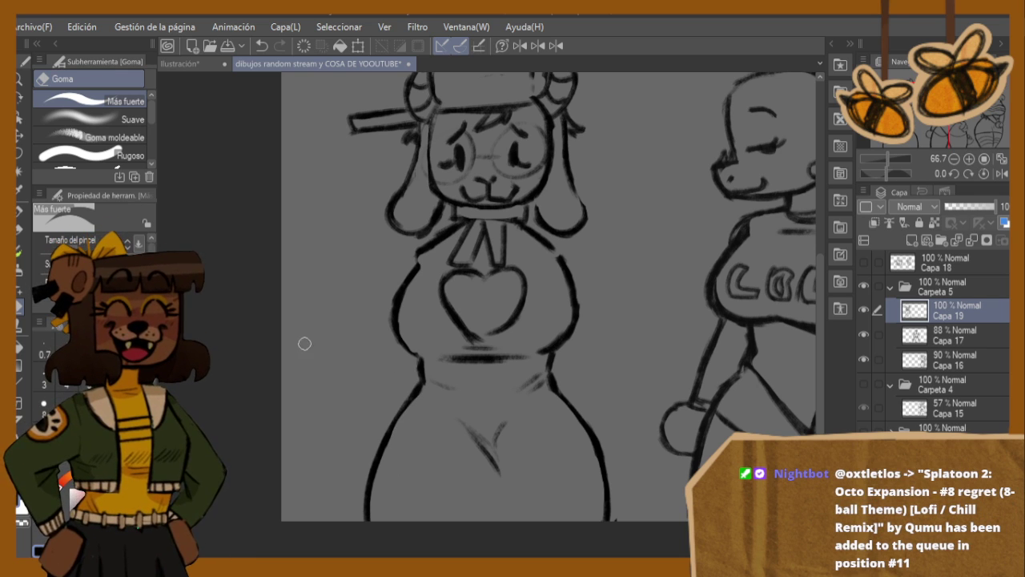
key("b")
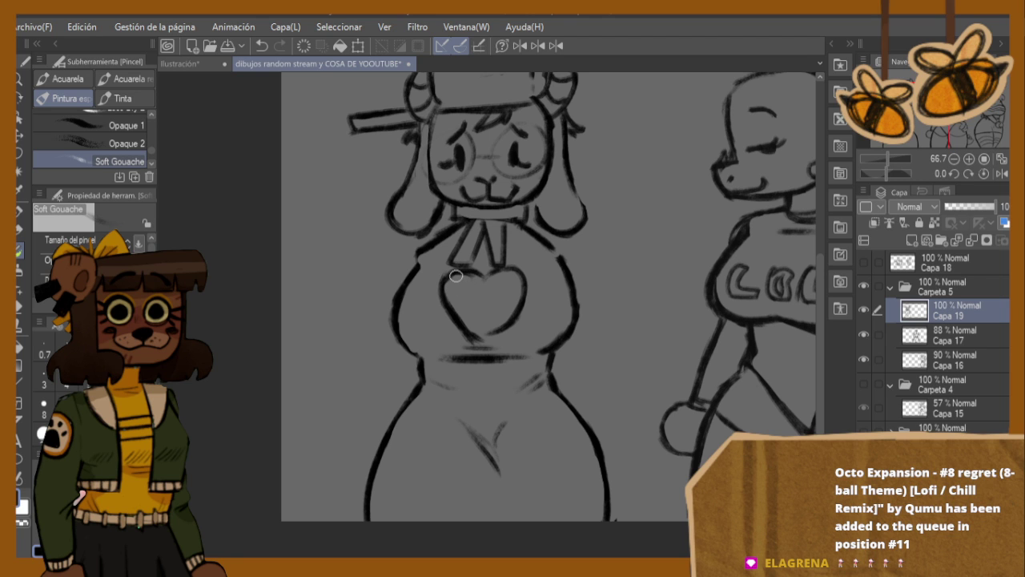
- Reshape the right side of the chest outline in mirrored view, filling it outward and trimming its inner edge
scroll(513, 274, "down", 3)
scroll(725, 274, "down", 3)
scroll(675, 358, "up", 6)
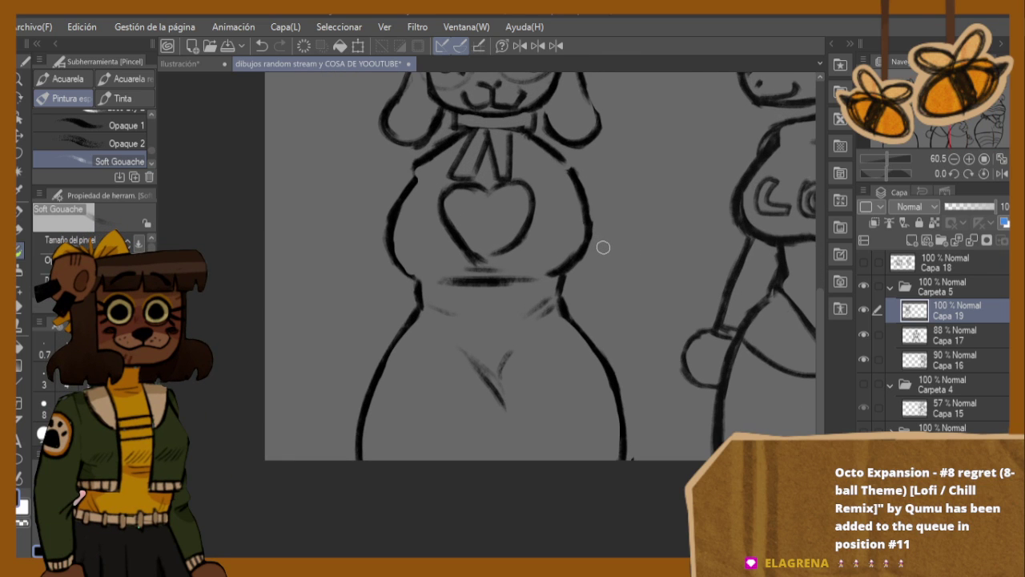
scroll(603, 247, "up", 2)
left_click(18, 307)
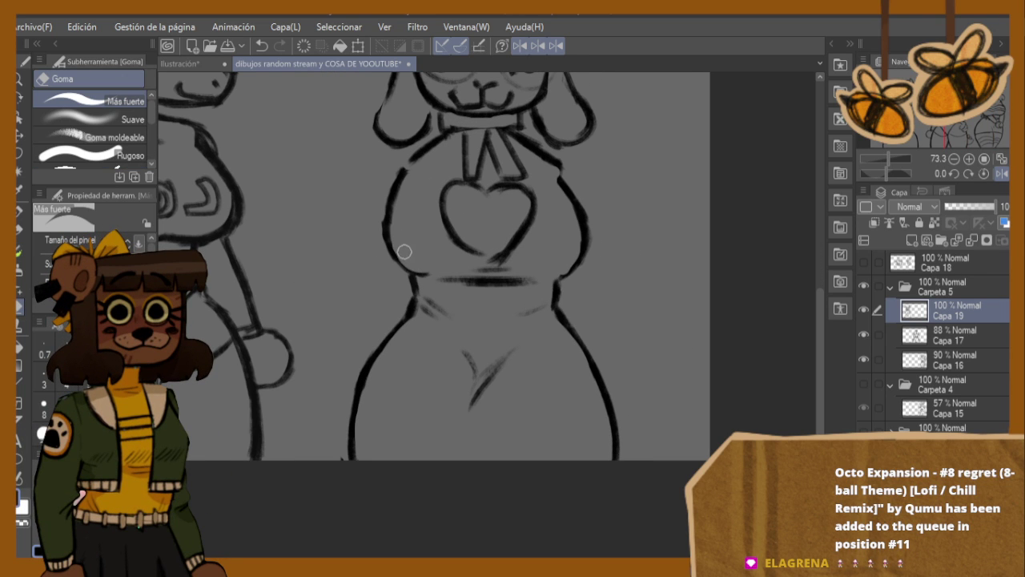
key("b")
mouse_move(404, 186)
left_mouse_down()
mouse_move(380, 243)
mouse_move(387, 215)
mouse_move(382, 226)
mouse_move(407, 265)
mouse_move(383, 238)
mouse_move(413, 258)
mouse_move(384, 253)
mouse_move(404, 272)
left_mouse_up()
key("e")
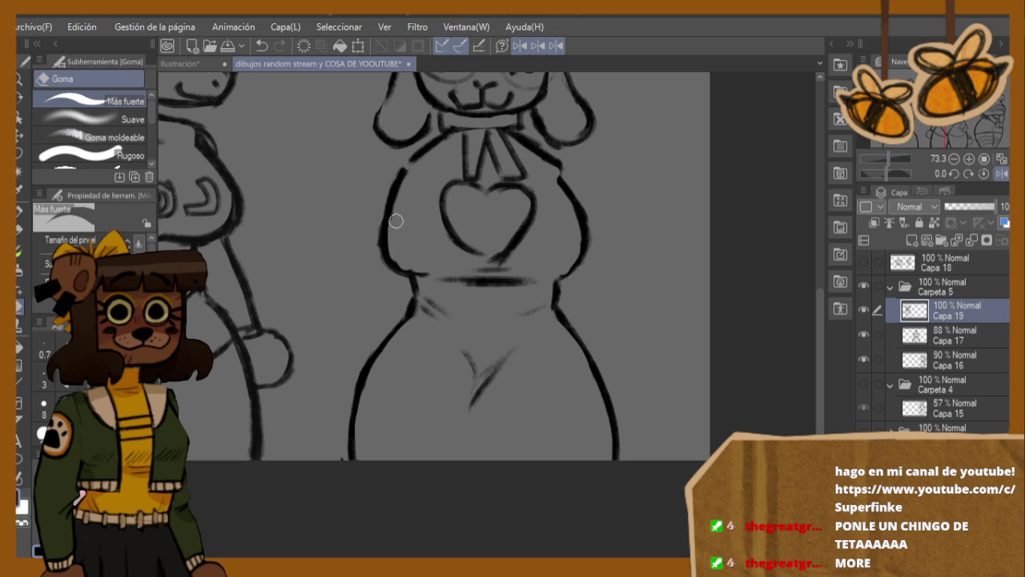
key("ctrl+z")
mouse_move(409, 261)
left_mouse_down()
mouse_move(394, 236)
mouse_move(412, 181)
left_mouse_up()
left_click_drag(396, 225, 414, 182)
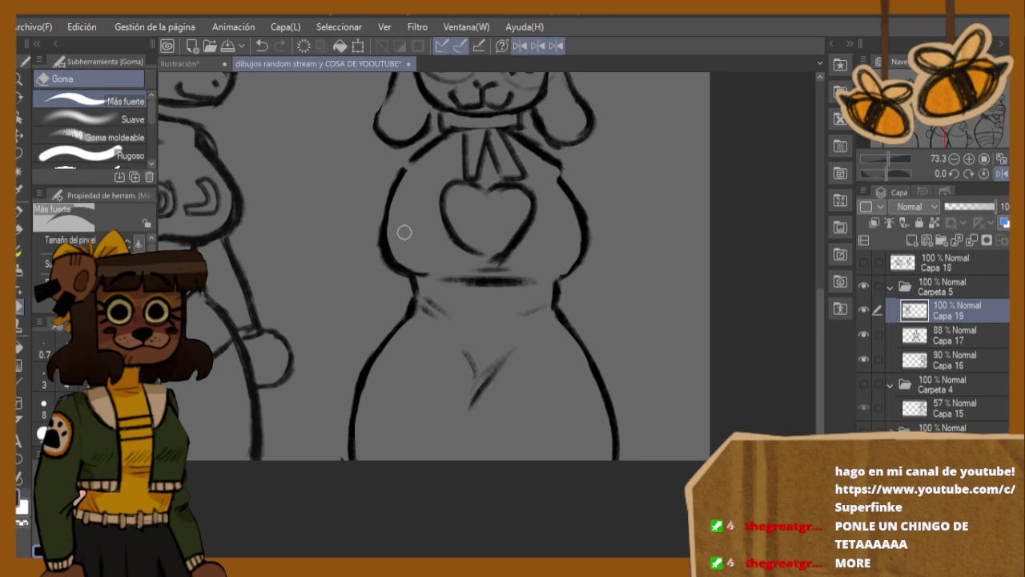
- Restore the unmirrored view and redraw the upper right chest outline to join the shoulder, trimming its edge with the eraser
key("h")
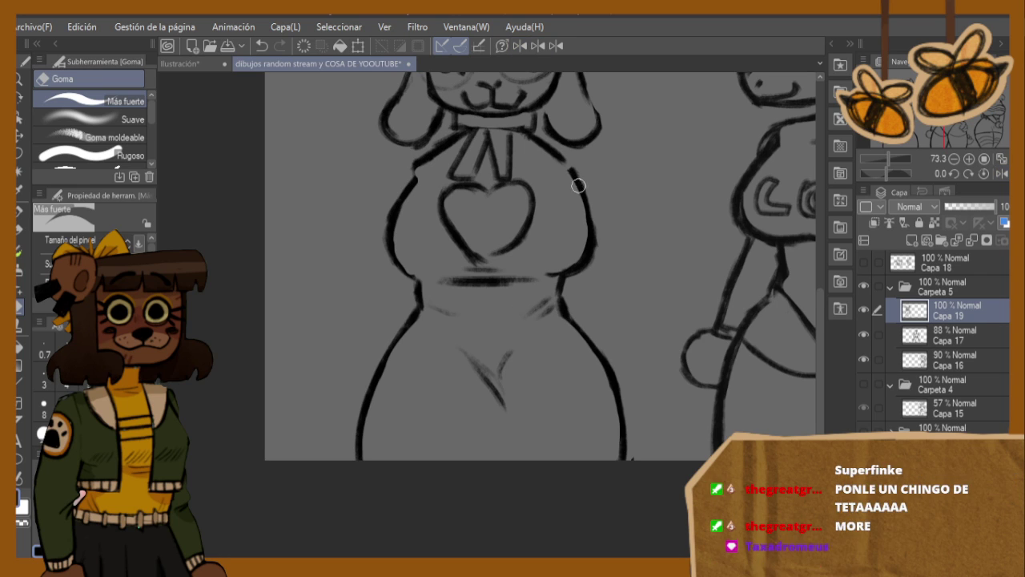
left_click(25, 250)
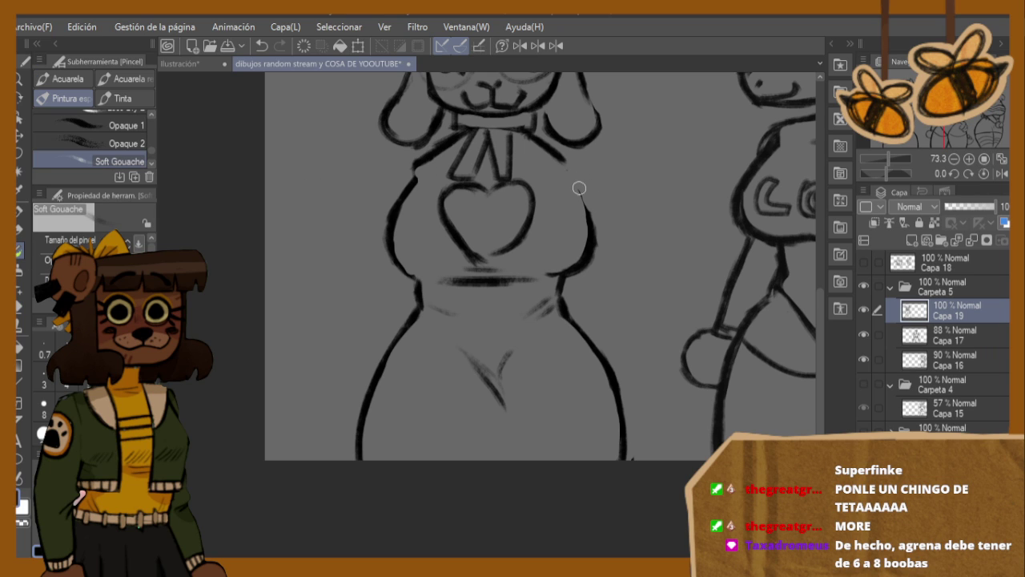
left_click_drag(568, 174, 579, 192)
left_click_drag(563, 159, 590, 217)
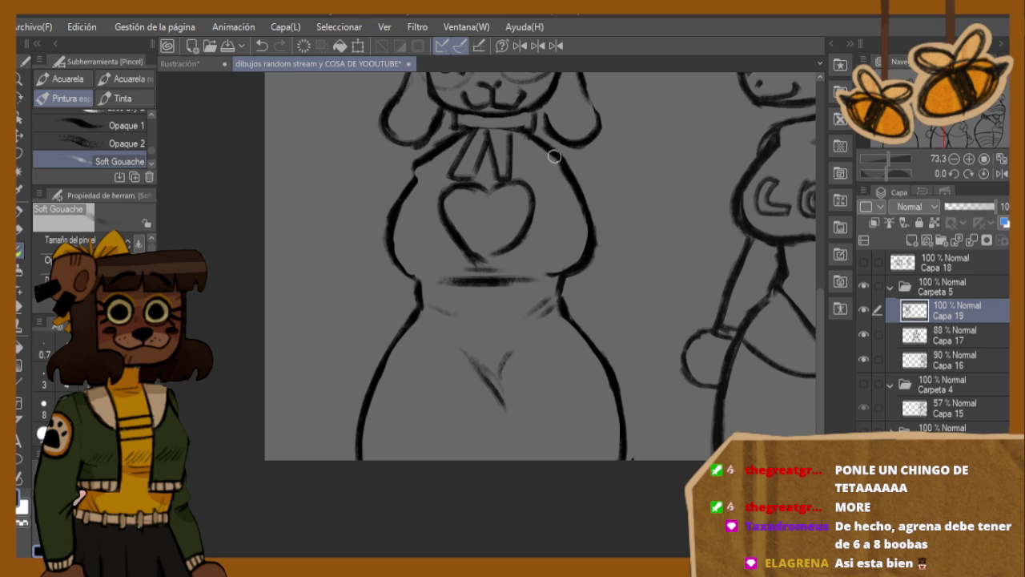
left_click(25, 309)
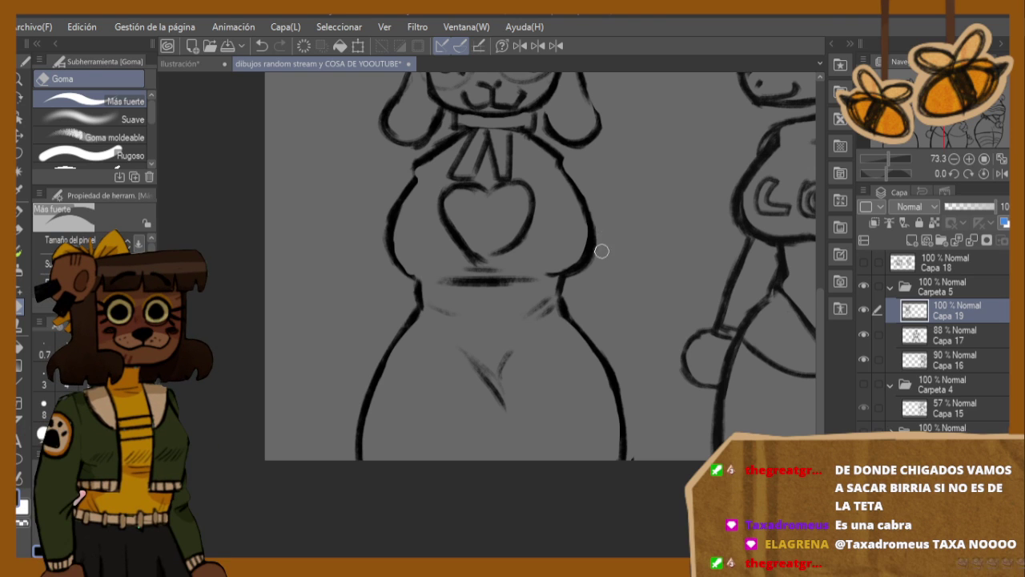
- Switch to the Ilustración document and hide both the Carpeta 2 and Carpeta 1 folders
left_click(188, 63)
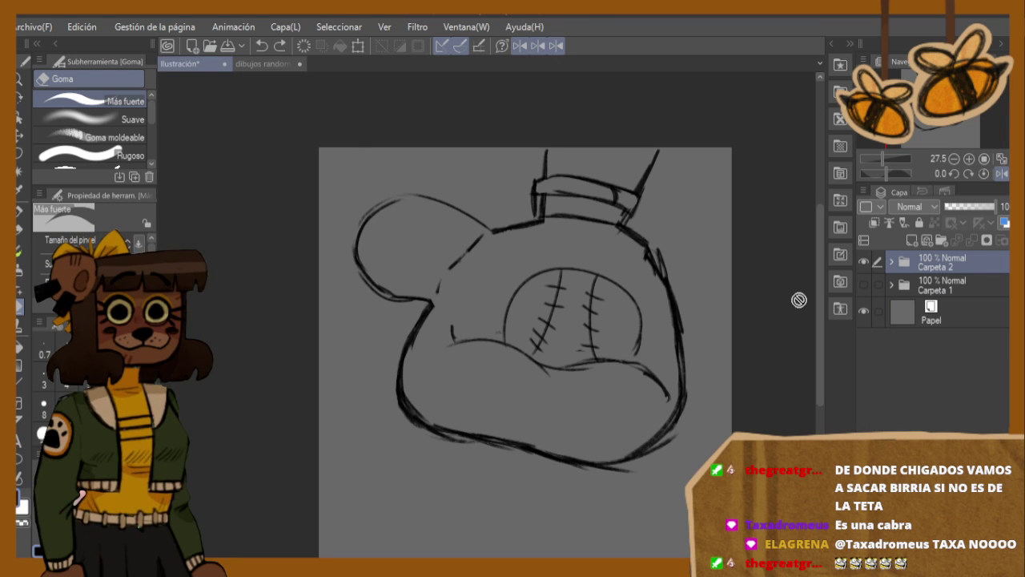
left_click(863, 263)
left_click(925, 290)
left_click(865, 284)
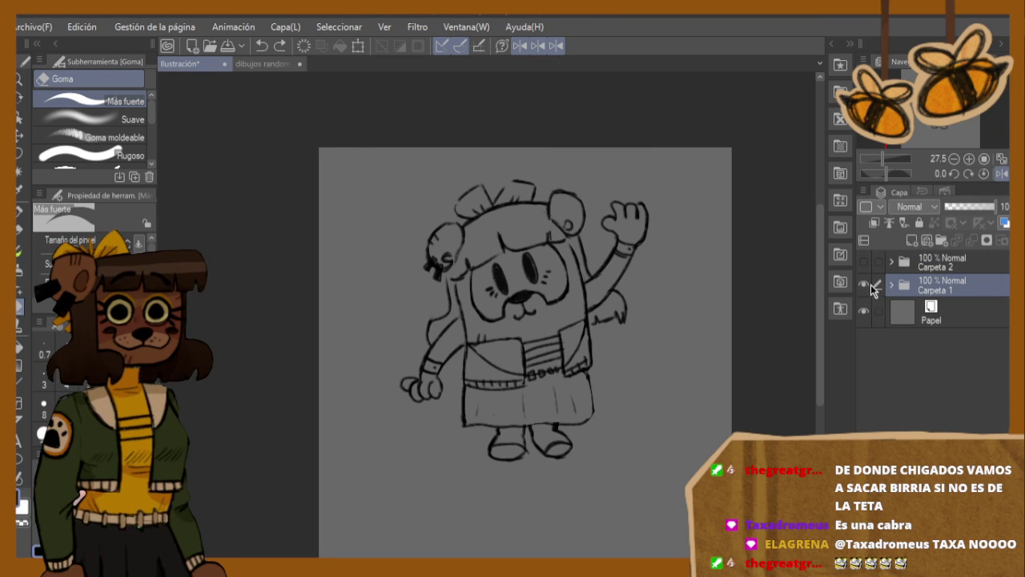
left_click(866, 285)
- Add a new folder directly above the paper layer with a new empty raster layer inside it
left_click(924, 311)
left_click(940, 241)
left_click(912, 241)
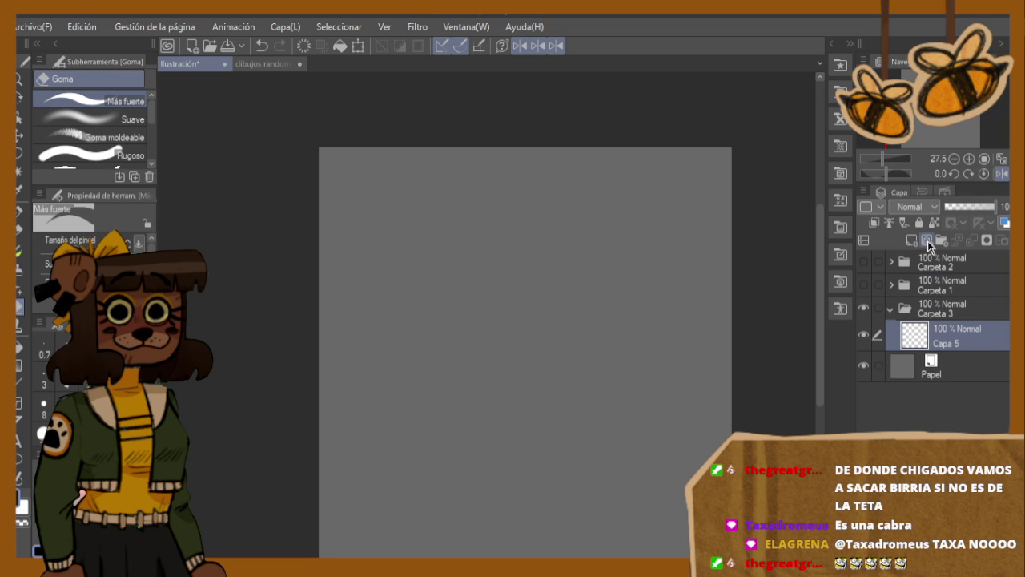
- Remove the newly added folder with its raster layer and add a single empty raster layer directly above the paper layer
key("ctrl+z")
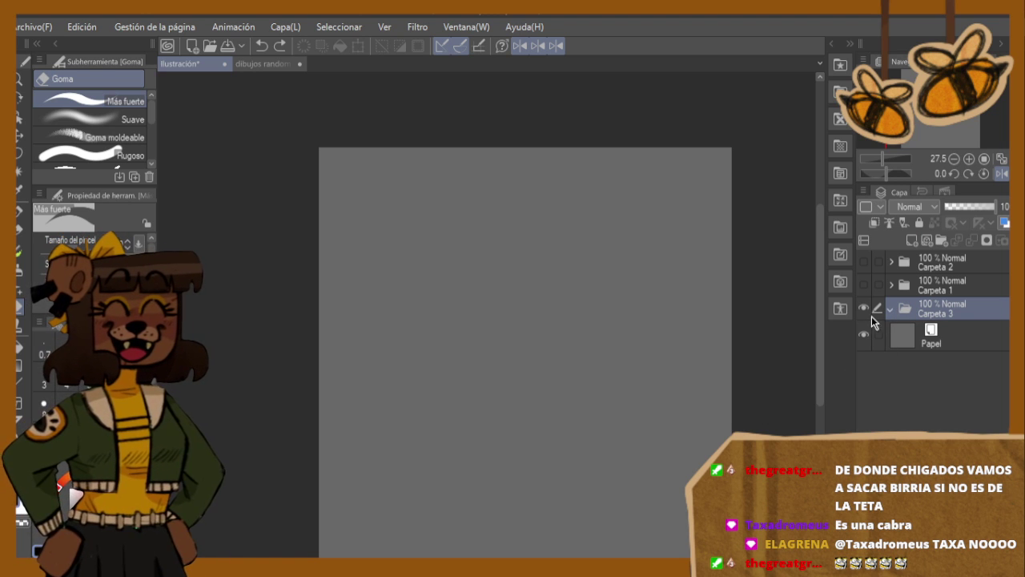
left_click(891, 310)
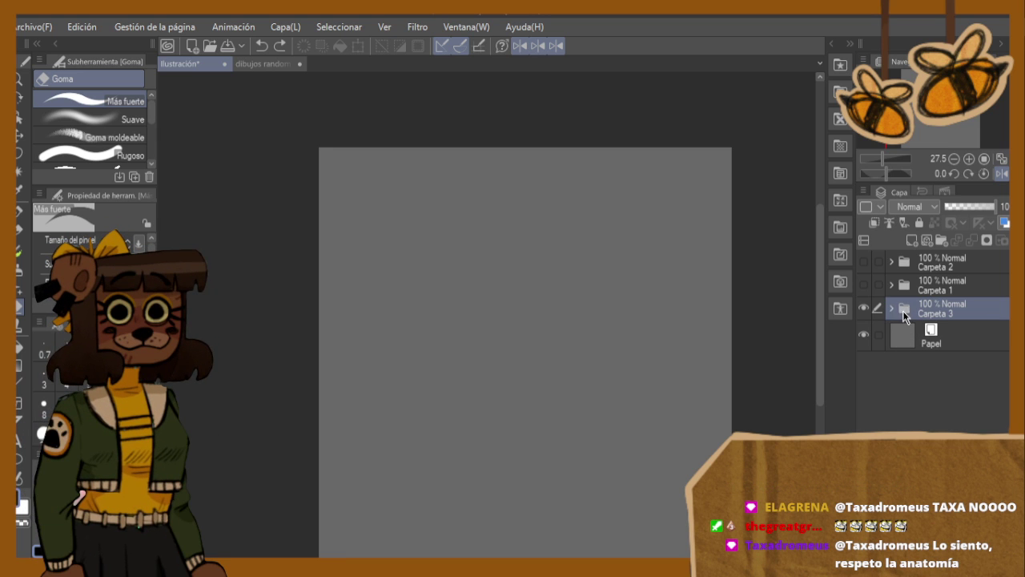
left_click(1016, 240)
left_click(913, 241)
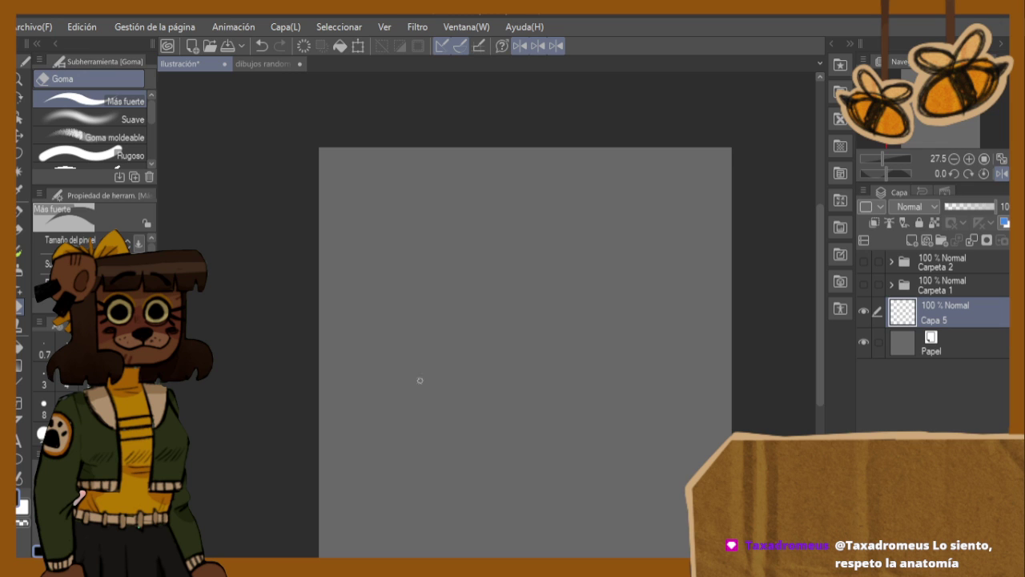
- Sketch a small snout with nostrils, mouth and brow marks in the upper left of the canvas using the Soft Gouache brush
left_click_drag(822, 355, 814, 366)
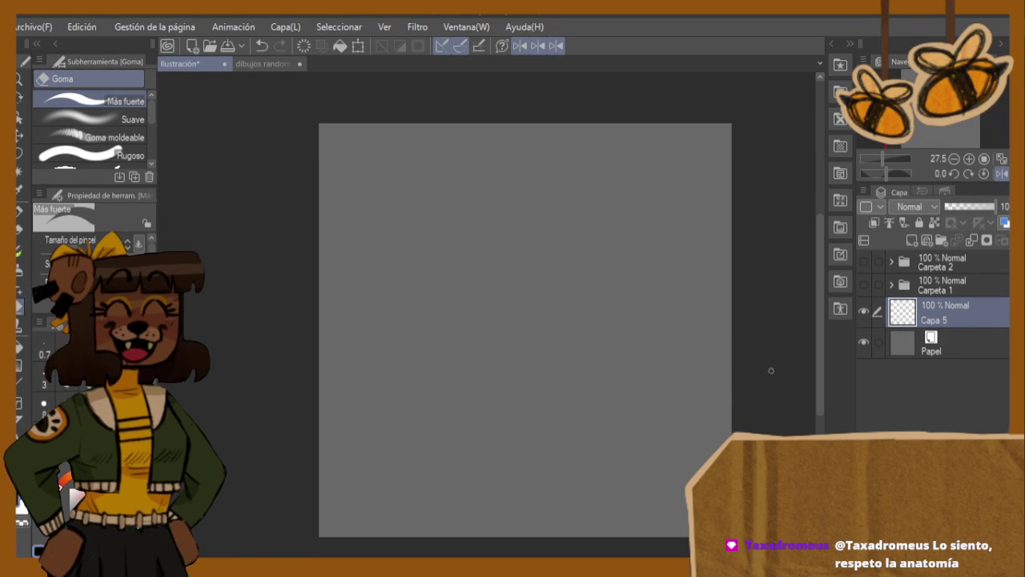
scroll(599, 336, "up", 1)
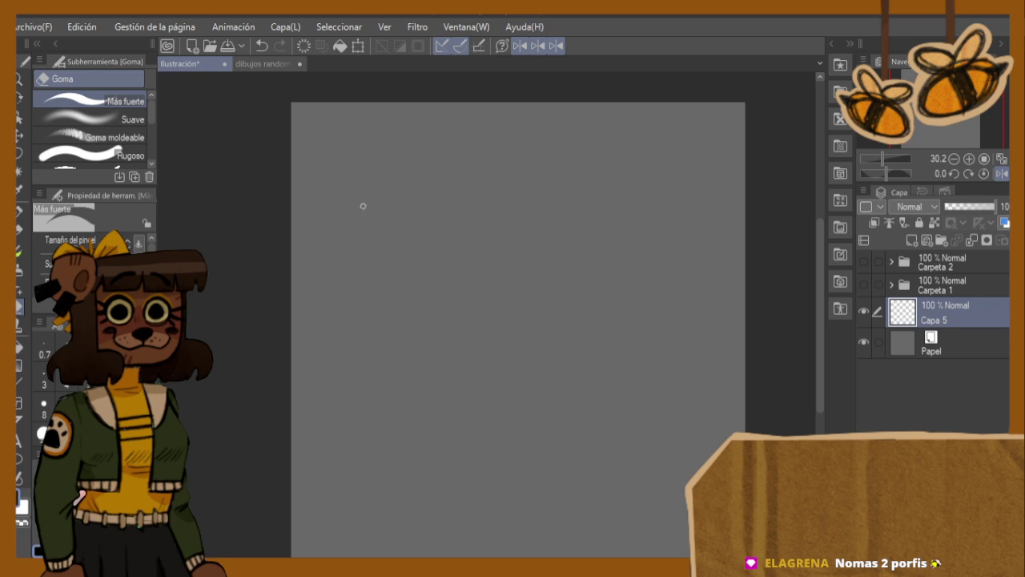
left_click(19, 250)
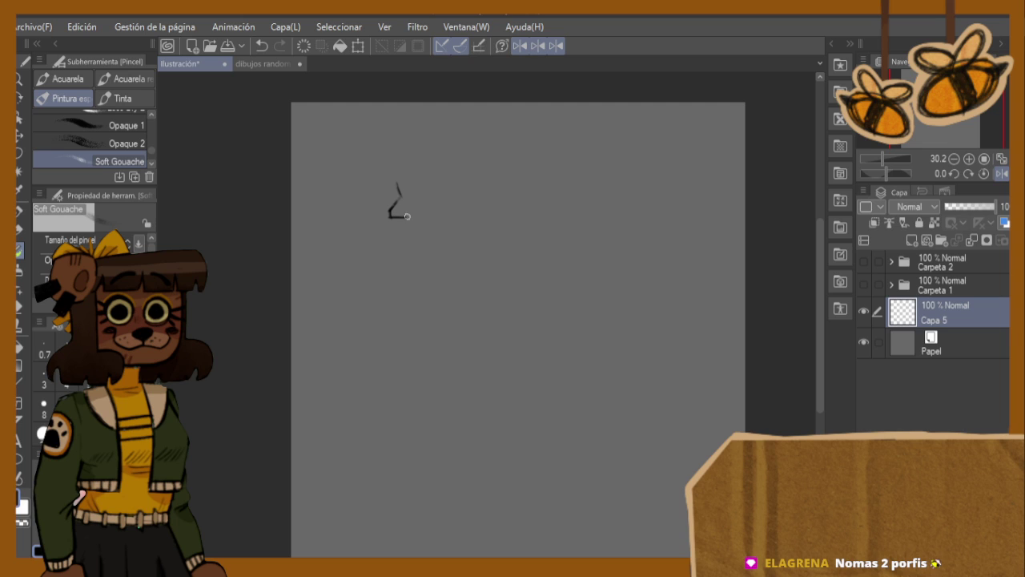
key("ctrl+z")
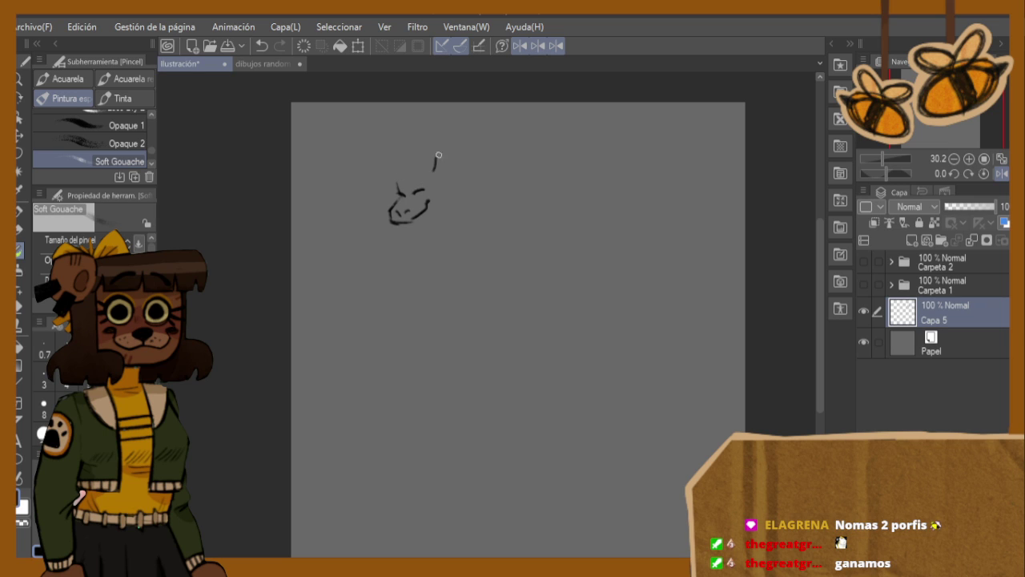
scroll(481, 232, "up", 2)
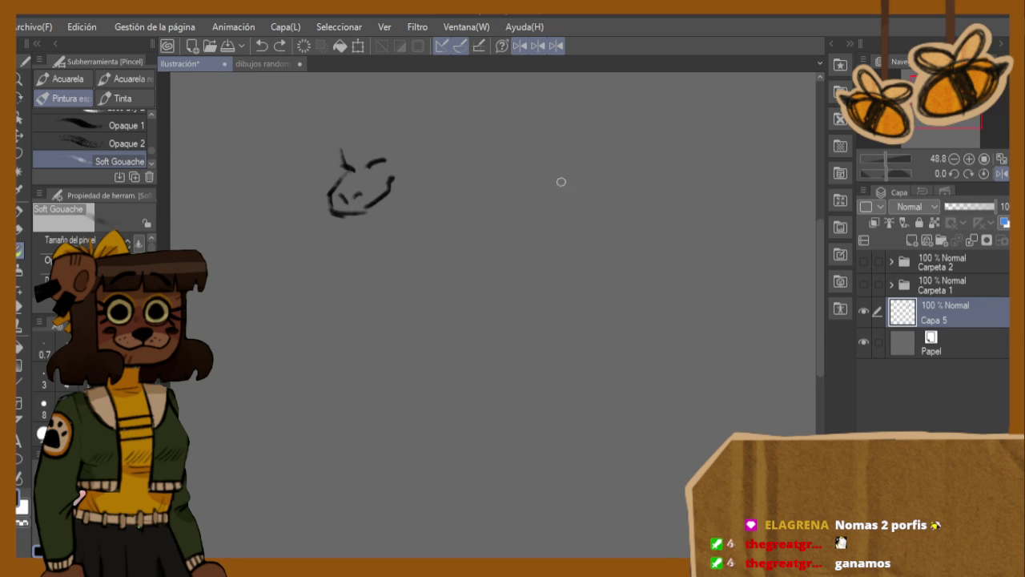
scroll(506, 268, "up", 2)
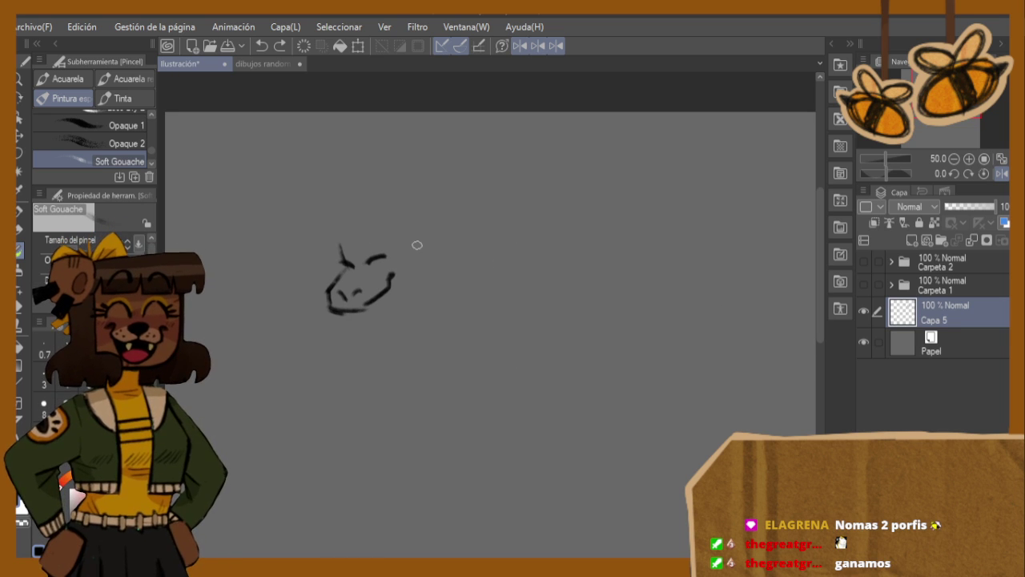
- Complete the head with closed eyes, a flat-brimmed cap, a curved horn and a floppy ear
mouse_move(396, 245)
left_mouse_down()
mouse_move(411, 295)
mouse_move(435, 271)
mouse_move(421, 234)
mouse_move(397, 228)
mouse_move(403, 195)
mouse_move(398, 241)
left_mouse_up()
left_click_drag(300, 243, 370, 225)
left_click_drag(303, 231, 320, 225)
mouse_move(325, 225)
left_mouse_down()
mouse_move(326, 205)
mouse_move(403, 184)
mouse_move(421, 225)
left_mouse_up()
left_click_drag(383, 193, 387, 210)
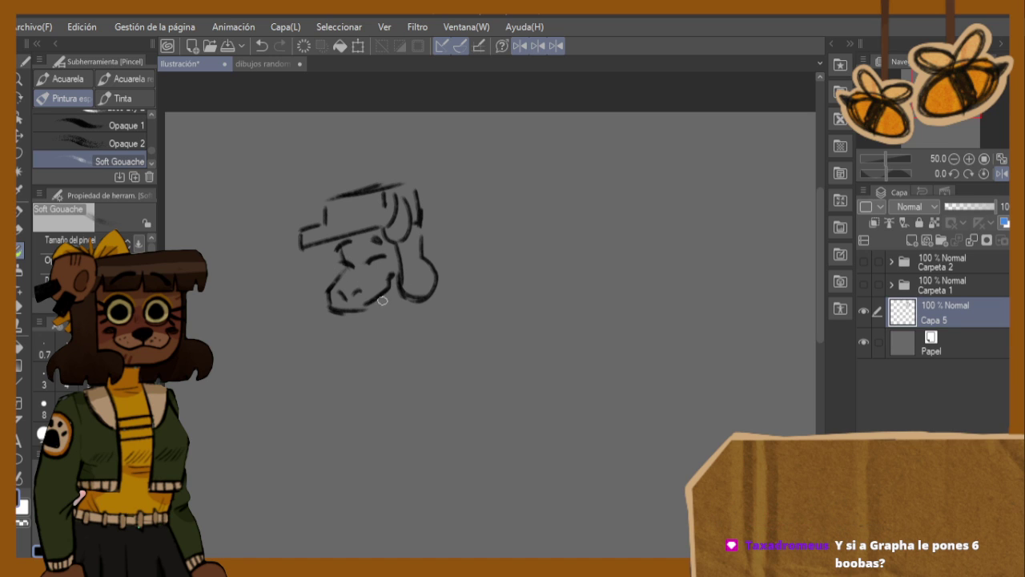
- Draw the collar, the thick left edge of a long flared robe and the start of its hem
mouse_move(378, 302)
left_mouse_down()
mouse_move(408, 303)
mouse_move(409, 315)
mouse_move(383, 310)
mouse_move(329, 379)
mouse_move(302, 481)
left_mouse_up()
left_click_drag(334, 378, 307, 521)
left_click_drag(336, 376, 307, 517)
mouse_move(324, 413)
left_mouse_down()
mouse_move(314, 484)
mouse_move(464, 480)
left_mouse_up()
key("ctrl+z")
left_click_drag(309, 517, 423, 526)
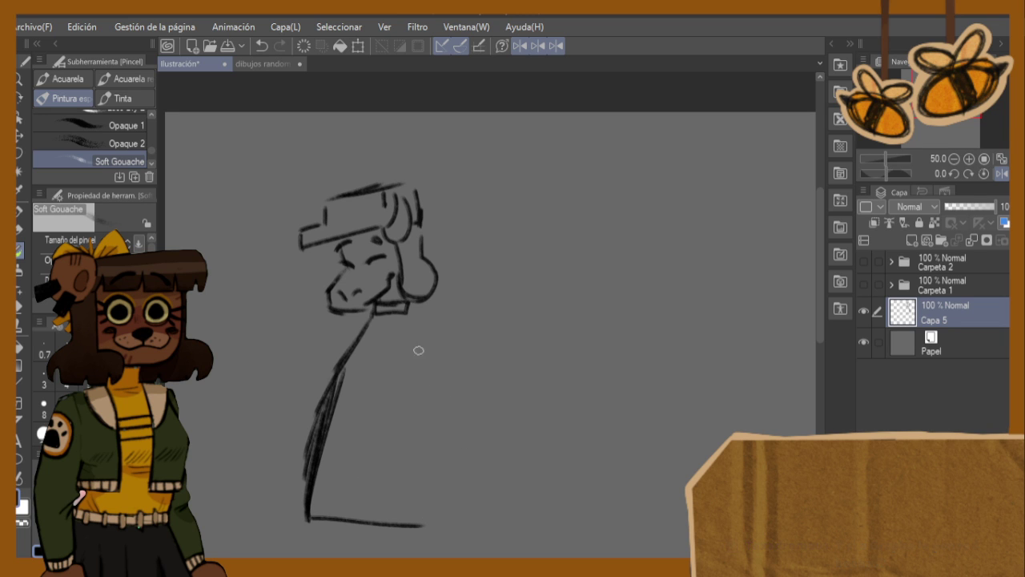
- Close the robe with its right edge and the rest of the hem, and draw two short legs with feet below
left_click_drag(410, 314, 450, 399)
left_click_drag(432, 360, 463, 503)
left_click_drag(456, 421, 471, 521)
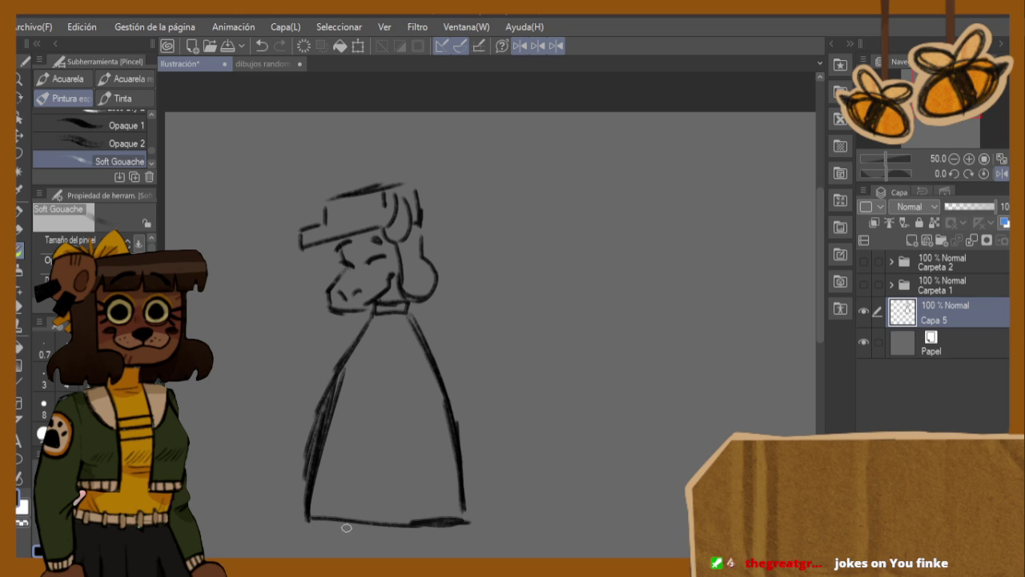
left_click_drag(338, 524, 345, 545)
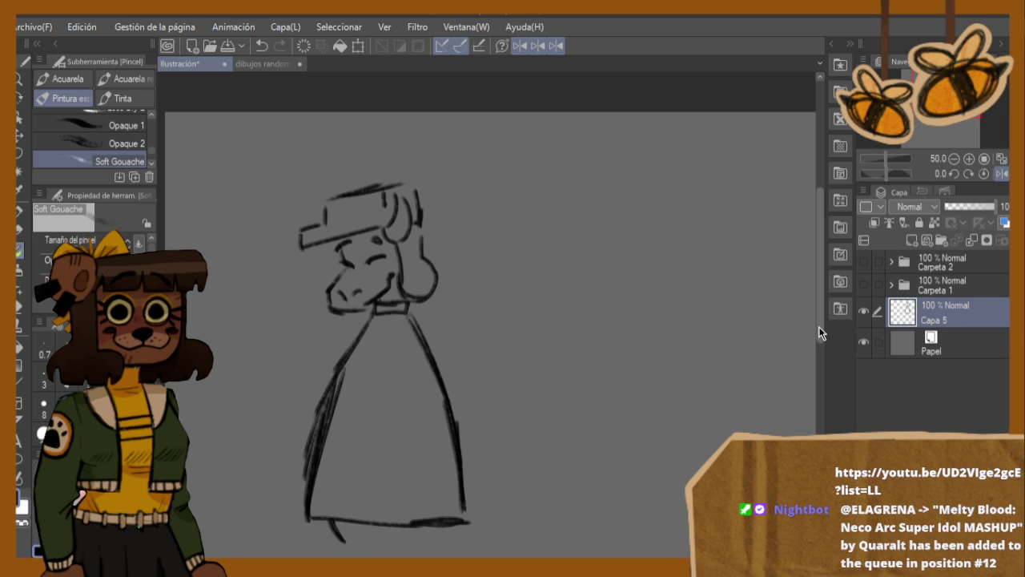
scroll(774, 319, "down", 2)
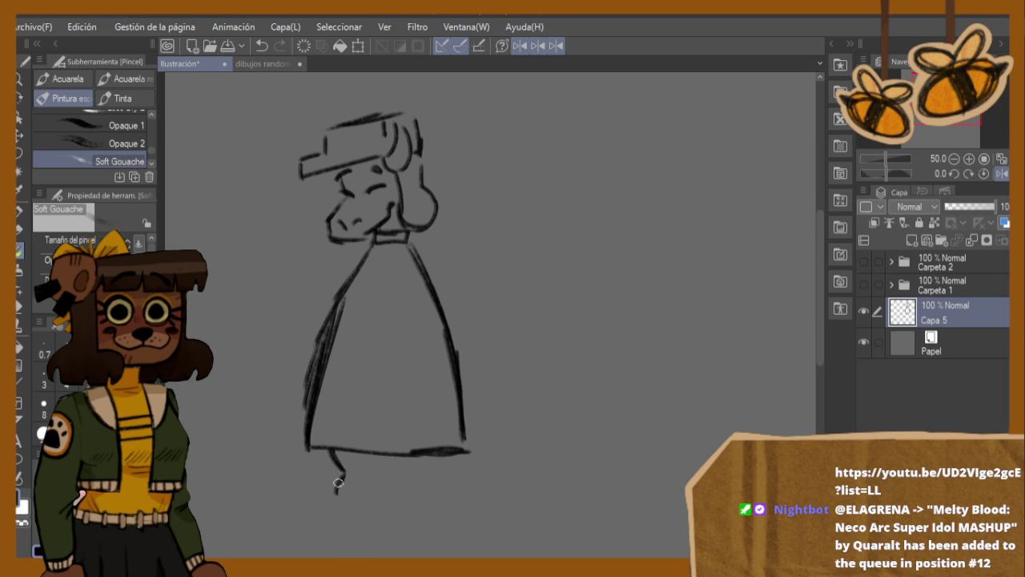
mouse_move(339, 497)
left_mouse_down()
mouse_move(370, 484)
mouse_move(364, 492)
mouse_move(379, 470)
mouse_move(372, 456)
mouse_move(386, 465)
mouse_move(381, 498)
mouse_move(405, 500)
mouse_move(418, 470)
left_mouse_up()
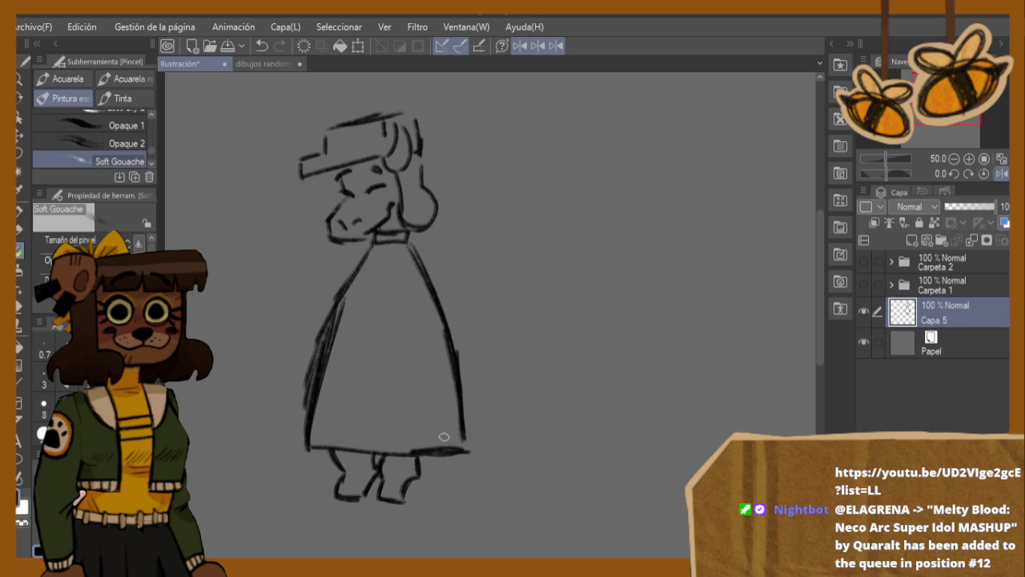
- Draw a long hanging sleeve on each side of the robe, running from the collar to below mid-body
mouse_move(369, 243)
left_mouse_down()
mouse_move(314, 299)
mouse_move(286, 348)
mouse_move(299, 336)
mouse_move(306, 376)
left_mouse_up()
mouse_move(412, 241)
left_mouse_down()
mouse_move(467, 321)
mouse_move(476, 362)
left_mouse_up()
left_click_drag(462, 311, 465, 386)
- Duplicate the figure's layer and move the copy to the right until it stands clear beside the original
key("ctrl+c")
key("ctrl+v")
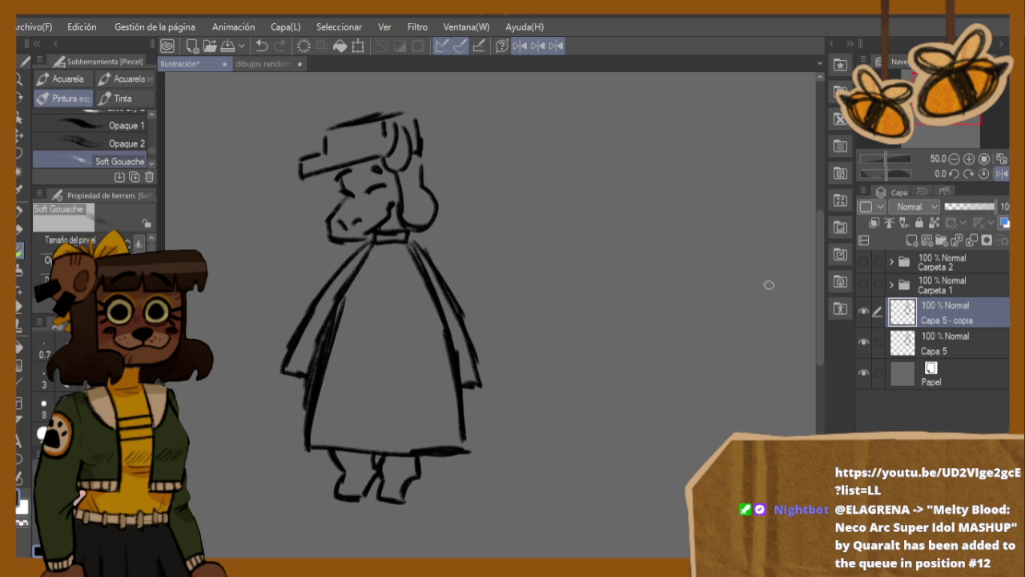
left_click(863, 342)
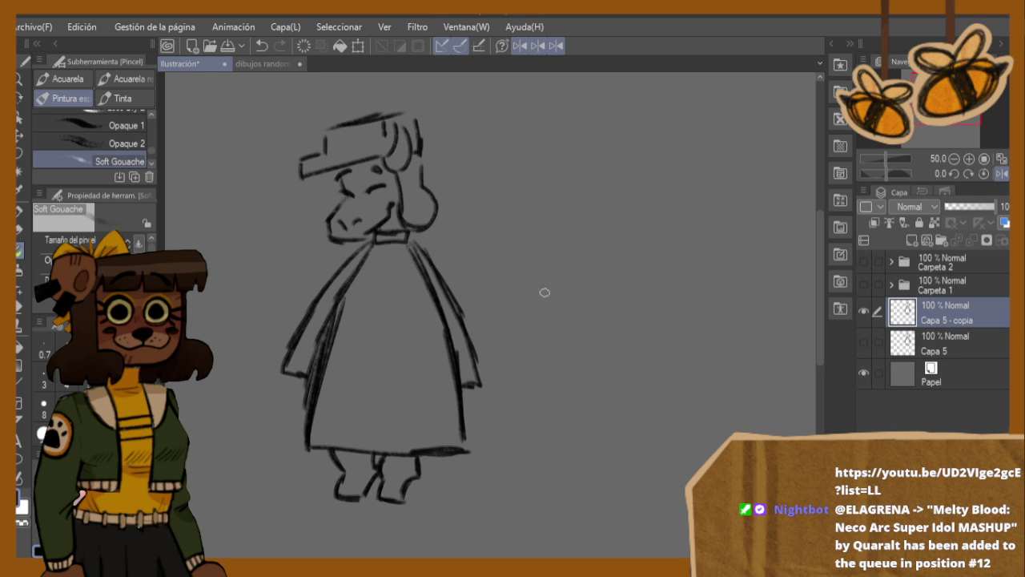
key("ctrl+t")
mouse_move(424, 291)
left_mouse_down()
mouse_move(543, 314)
mouse_move(533, 313)
left_mouse_up()
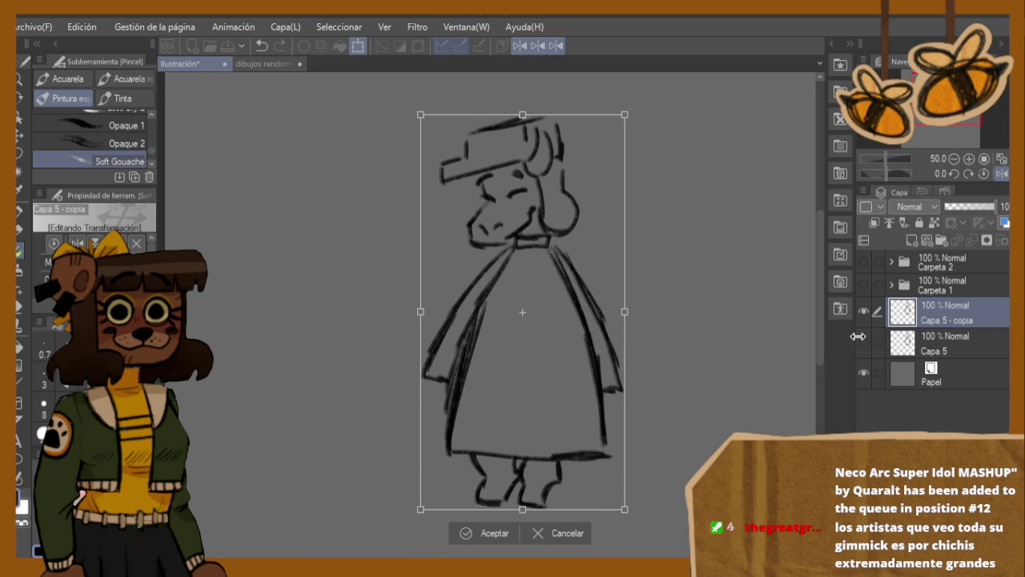
left_click(468, 532)
left_click(863, 342)
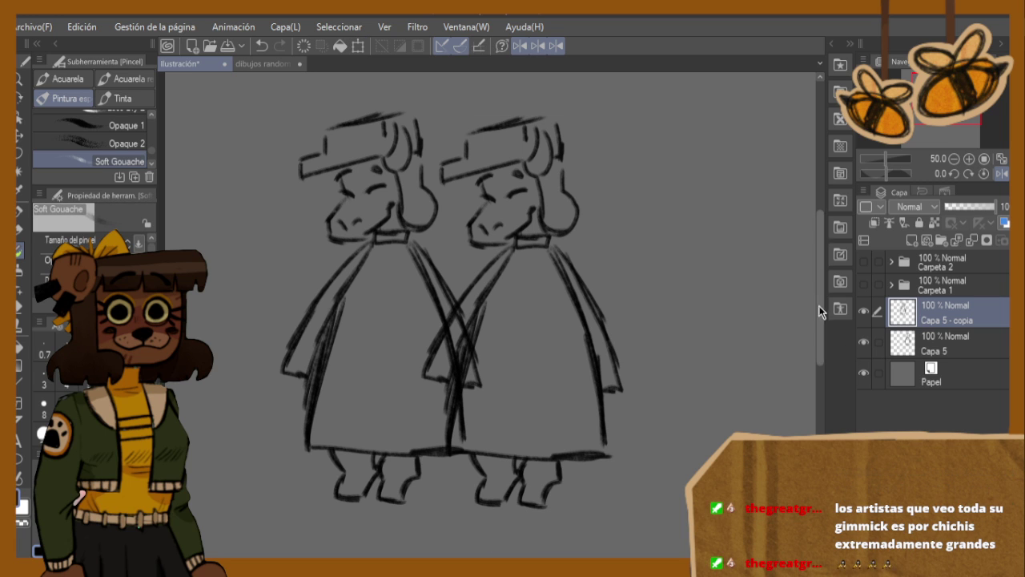
key("ctrl+t")
left_click_drag(593, 346, 635, 346)
left_click(558, 531)
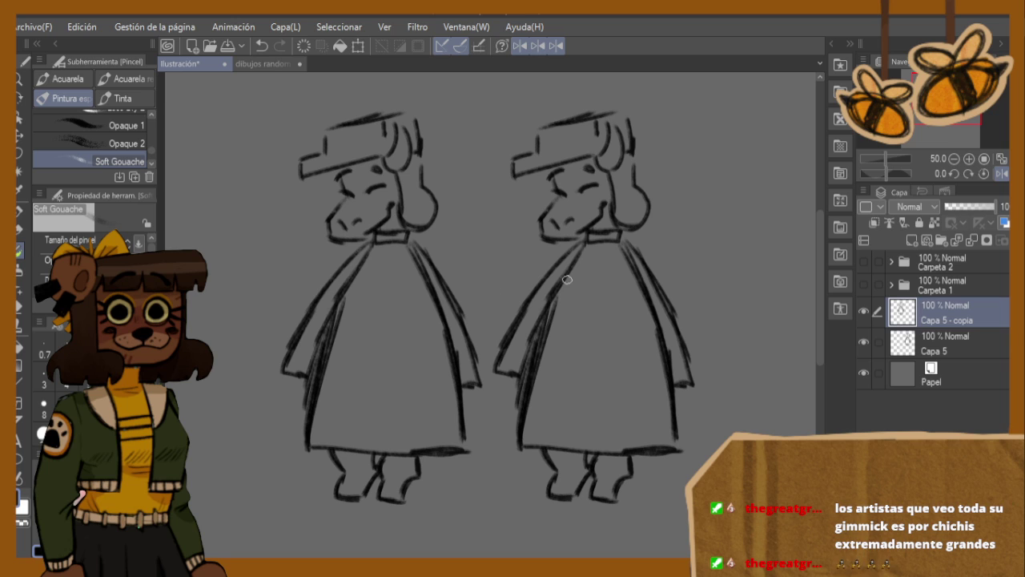
- Draw a narrow-waisted, wide-hipped body contour inside the copied figure's robe and erase the old robe edges around it
mouse_move(588, 241)
left_mouse_down()
mouse_move(561, 293)
mouse_move(553, 336)
mouse_move(567, 339)
mouse_move(531, 382)
mouse_move(545, 452)
left_mouse_up()
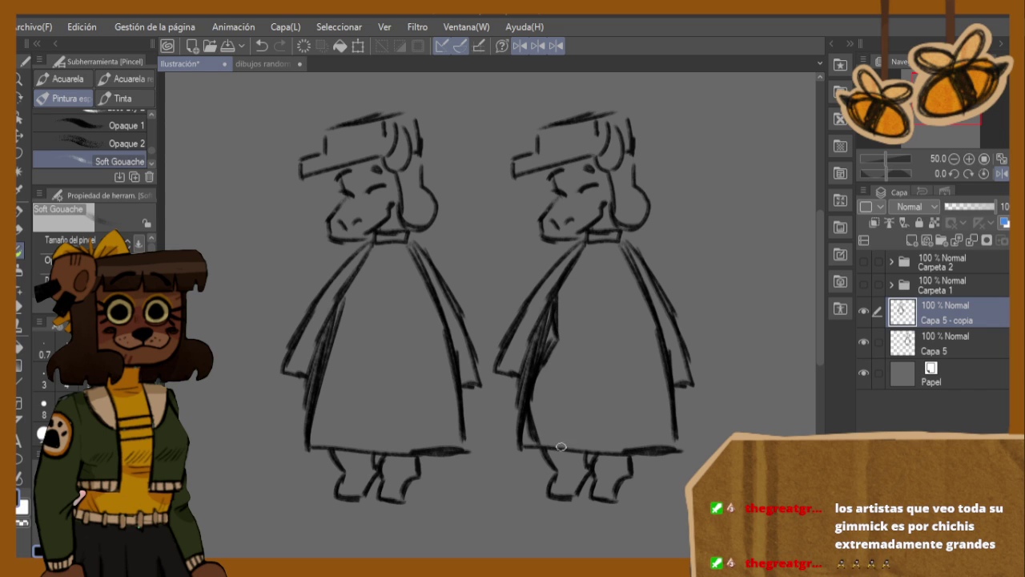
mouse_move(635, 444)
left_mouse_down()
mouse_move(663, 378)
mouse_move(644, 295)
left_mouse_up()
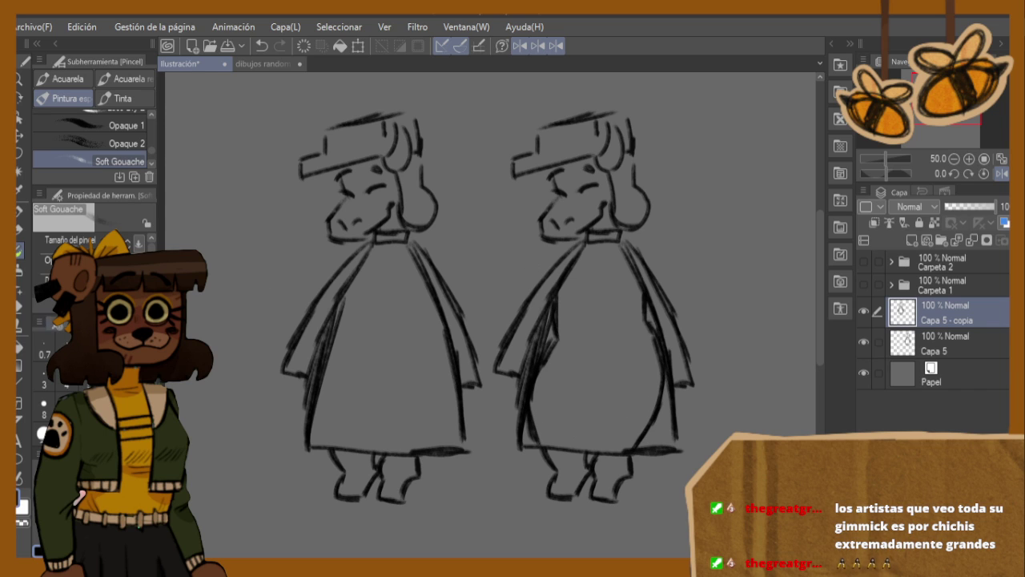
left_click(22, 308)
mouse_move(516, 410)
left_mouse_down()
mouse_move(524, 446)
mouse_move(520, 389)
mouse_move(531, 348)
left_mouse_up()
left_click_drag(650, 453, 669, 423)
left_click_drag(673, 370, 652, 311)
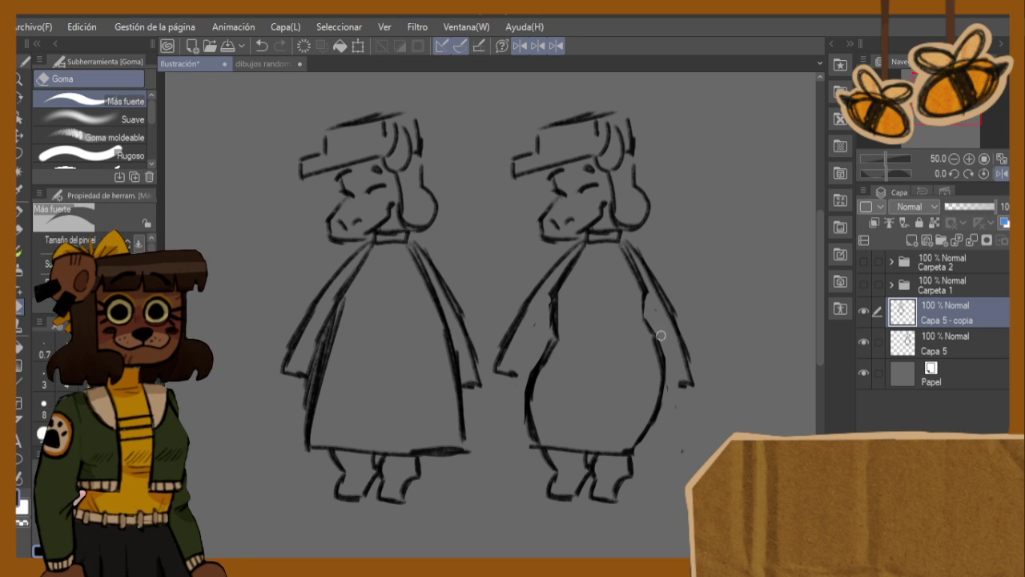
mouse_move(560, 323)
left_mouse_down()
mouse_move(561, 288)
mouse_move(550, 292)
mouse_move(556, 328)
mouse_move(536, 387)
mouse_move(532, 376)
mouse_move(566, 329)
mouse_move(566, 272)
left_mouse_up()
- Redraw the copy's waist, hips and sleeve ends with narrower curves, and trace the loose robe outline faintly around the body
key("b")
mouse_move(640, 292)
left_mouse_down()
mouse_move(636, 327)
mouse_move(660, 357)
mouse_move(660, 384)
left_mouse_up()
left_click_drag(629, 457, 659, 417)
left_click_drag(495, 372, 527, 368)
left_click_drag(665, 388, 686, 392)
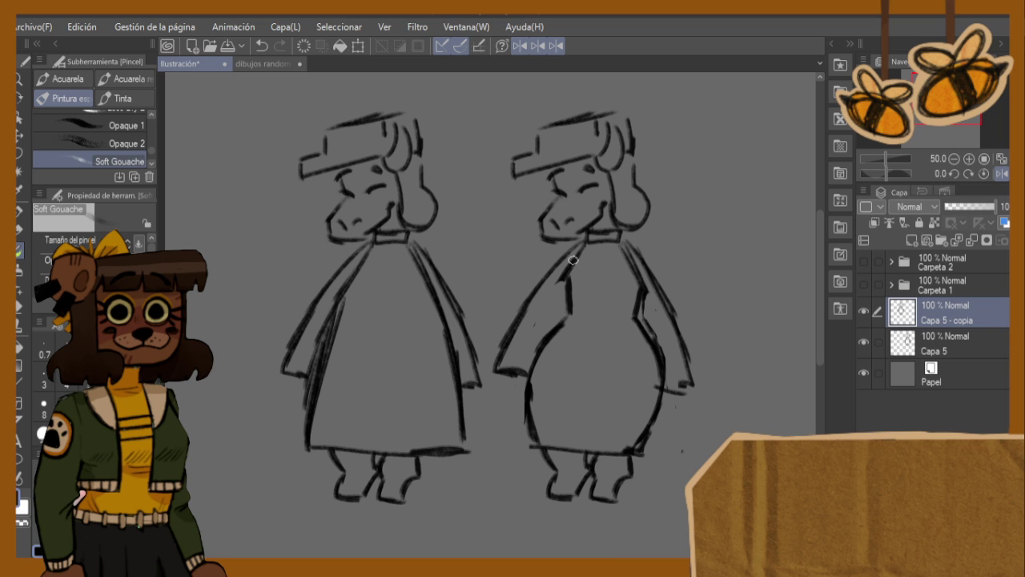
left_click_drag(533, 330, 504, 442)
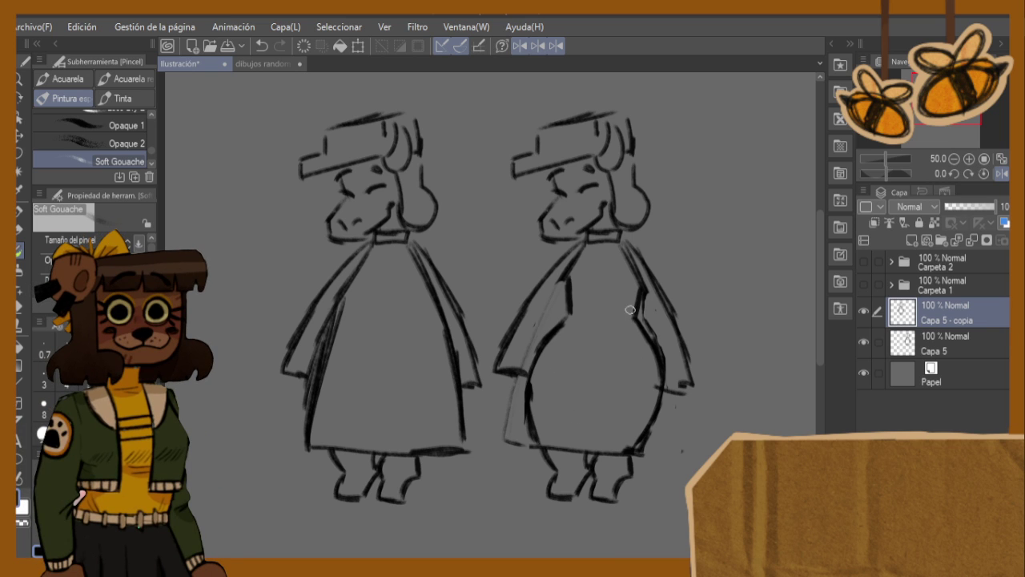
mouse_move(645, 290)
left_mouse_down()
mouse_move(678, 445)
mouse_move(649, 450)
mouse_move(678, 454)
left_mouse_up()
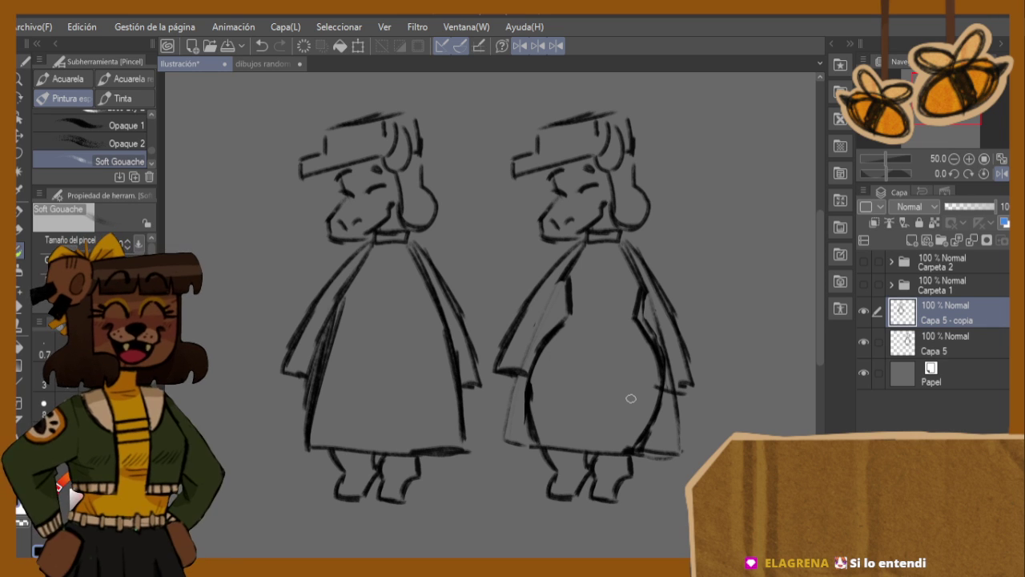
- Compare the two figures' silhouettes in mirrored view and restore the normal view
scroll(685, 336, "down", 3)
scroll(686, 337, "up", 3)
key("h")
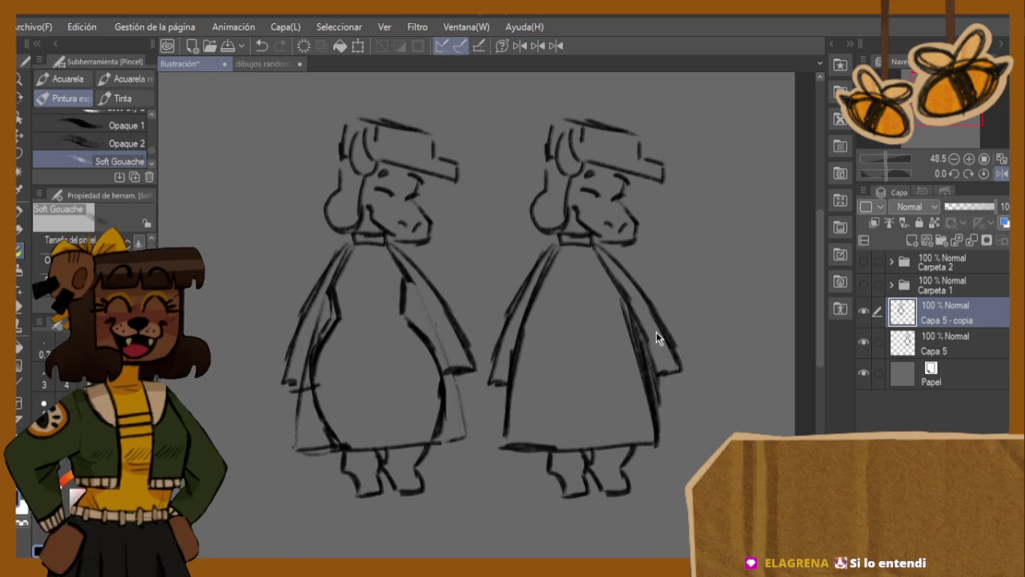
key("h")
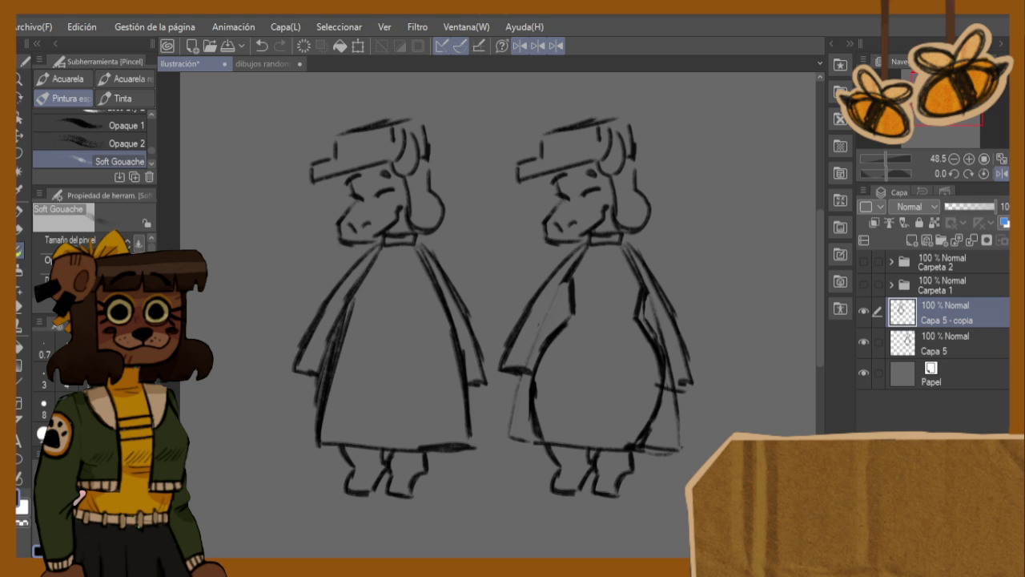
scroll(721, 267, "down", 2)
scroll(719, 271, "up", 2)
scroll(720, 270, "up", 1)
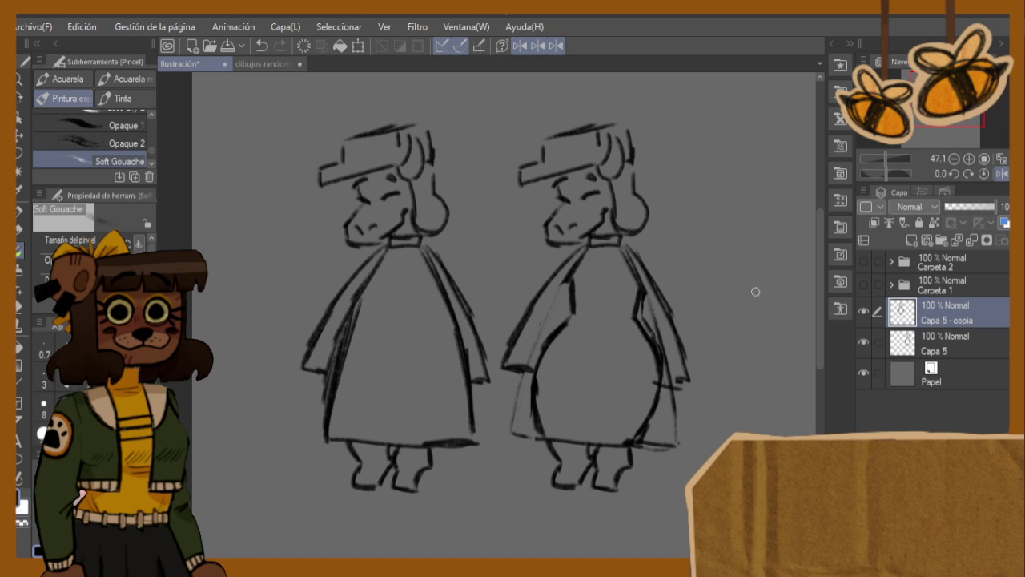
- Switch to the dibujos random stream document and examine the horned character's body shape against the neighbouring characters
left_click(264, 64)
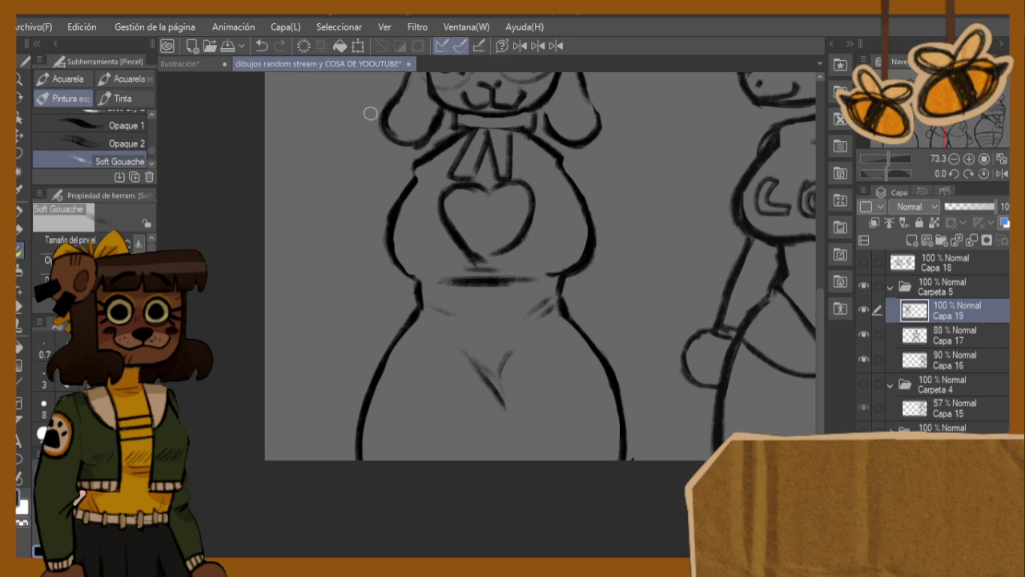
scroll(718, 251, "down", 5)
scroll(718, 250, "up", 2)
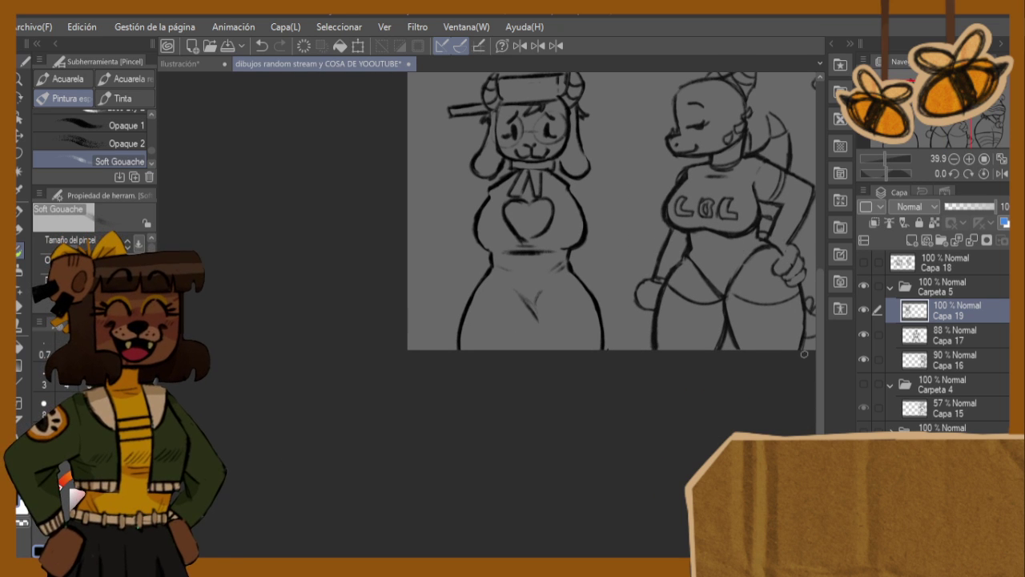
scroll(808, 297, "down", 4)
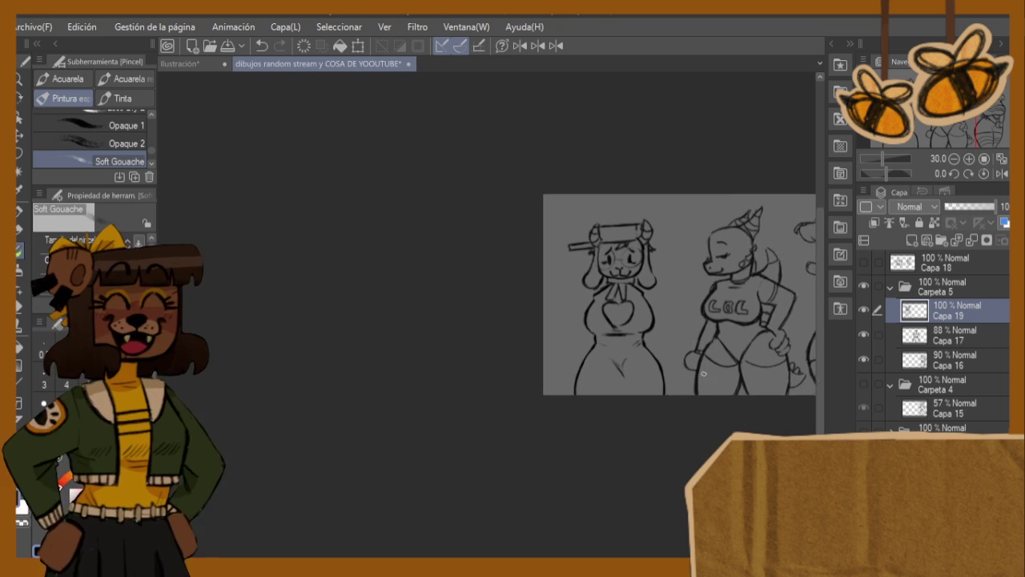
scroll(591, 487, "up", 4)
scroll(591, 488, "right", 3)
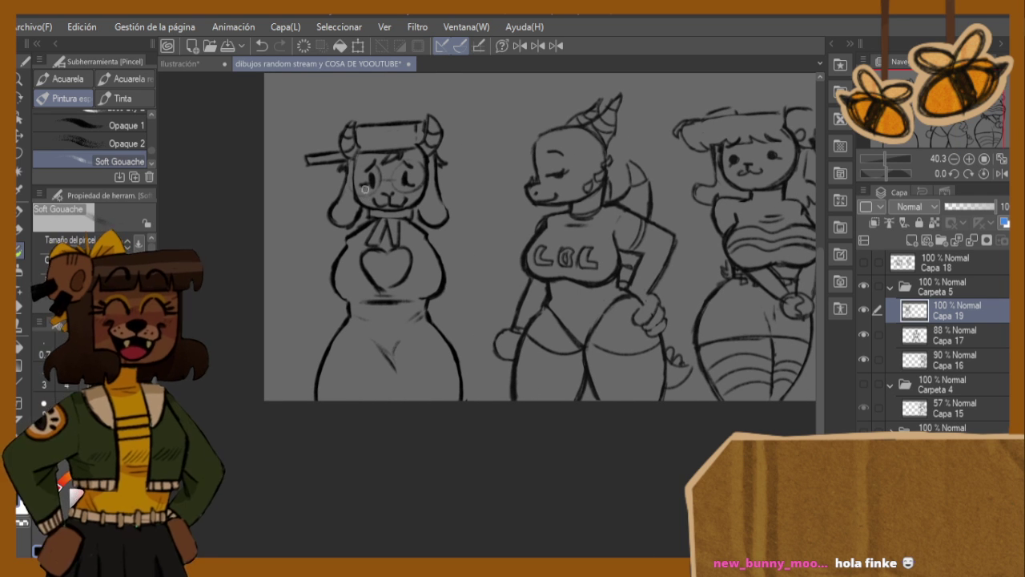
scroll(408, 269, "up", 5)
scroll(407, 215, "down", 5)
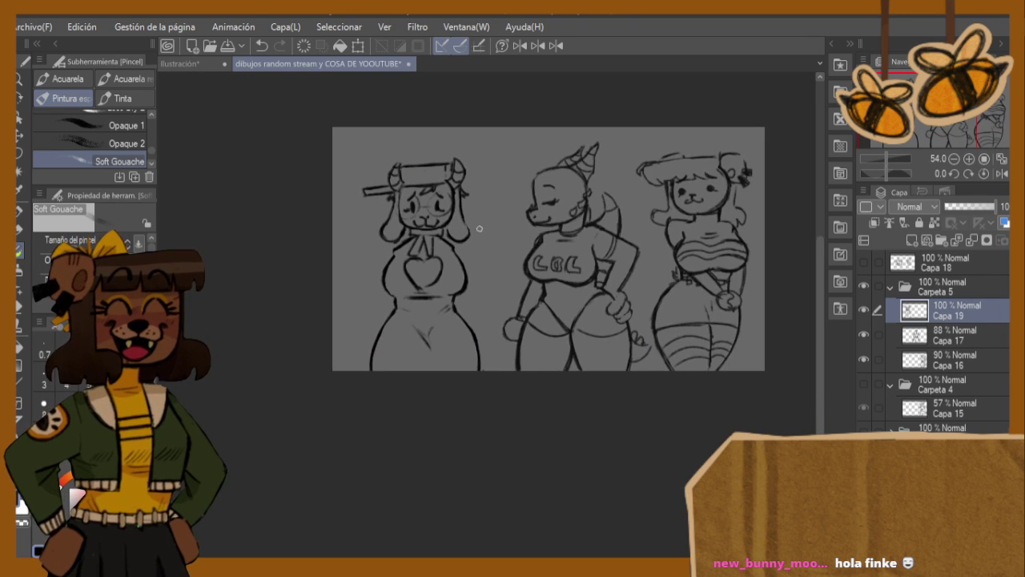
scroll(443, 262, "up", 4)
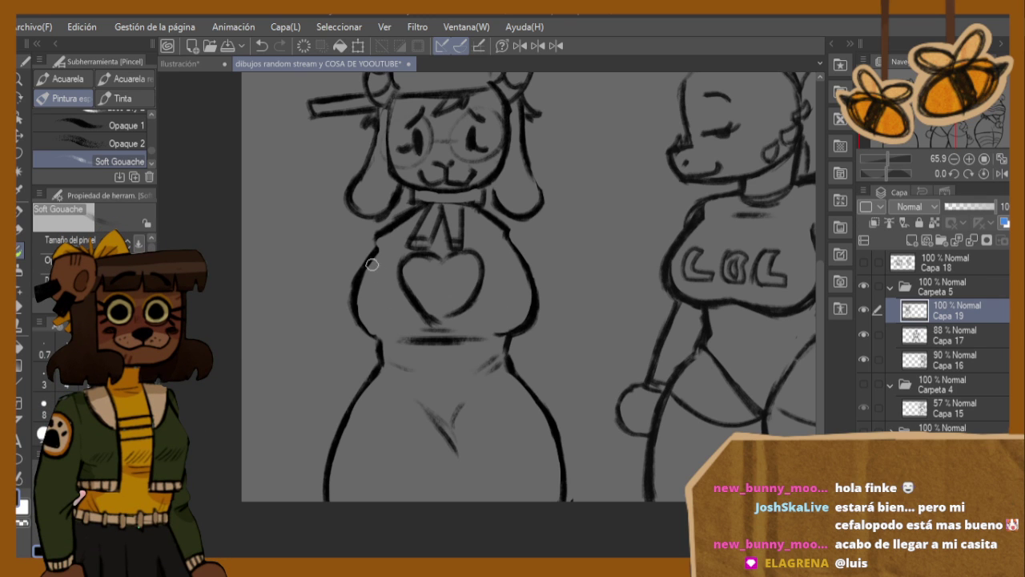
- Draw long sleeves on both sides of the horned character, running from the chest down along the outside of the hips
left_click_drag(362, 327, 337, 416)
left_click_drag(533, 325, 560, 418)
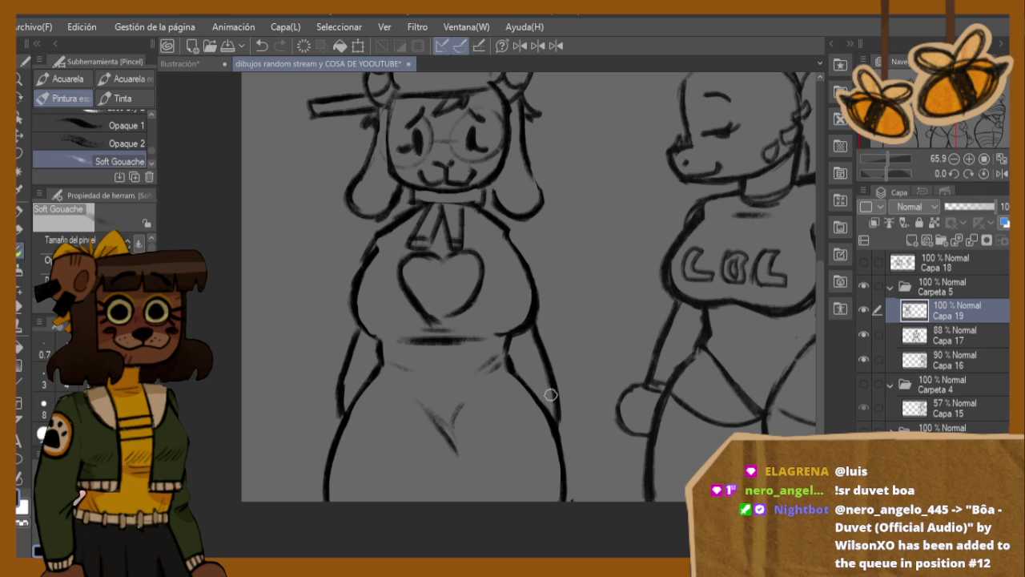
mouse_move(336, 387)
left_mouse_down()
mouse_move(309, 429)
mouse_move(324, 476)
left_mouse_up()
left_click_drag(553, 373, 573, 459)
- Close both sleeve ends with angular flared cuffs, erasing the overlapping strokes and cleaning up the shoulder edges
key("e")
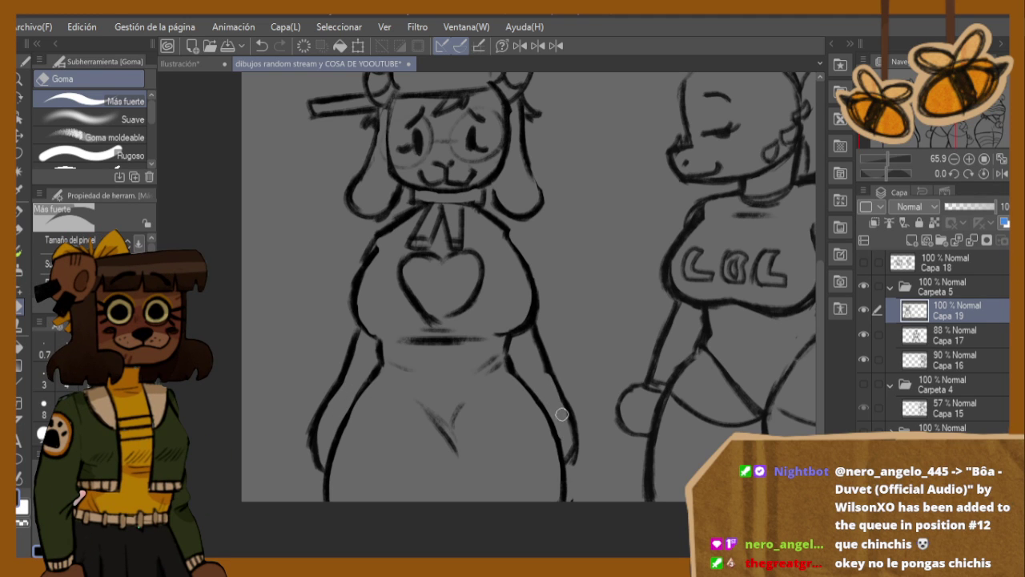
mouse_move(564, 432)
left_mouse_down()
mouse_move(568, 463)
mouse_move(579, 439)
left_mouse_up()
key("b")
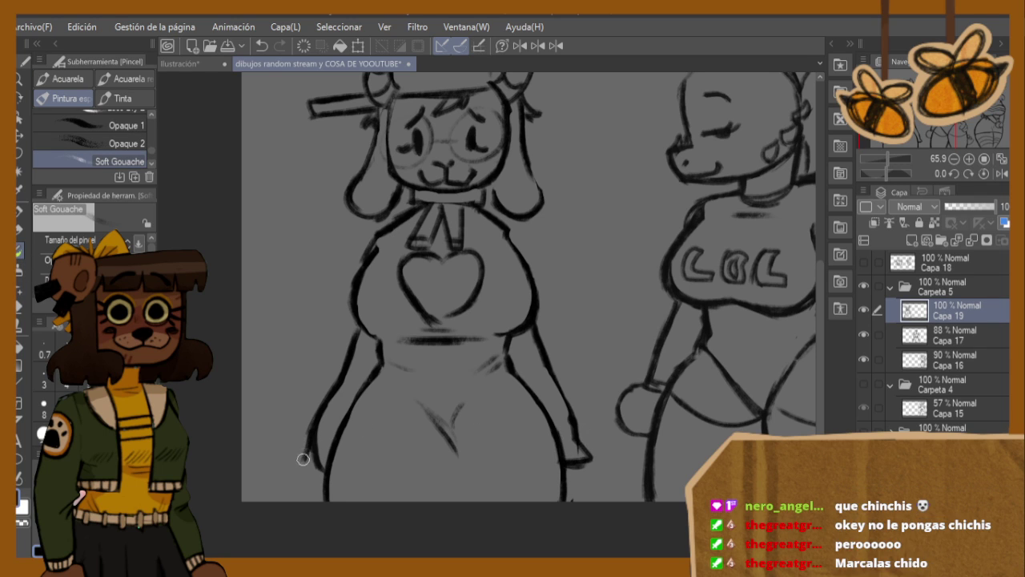
key("e")
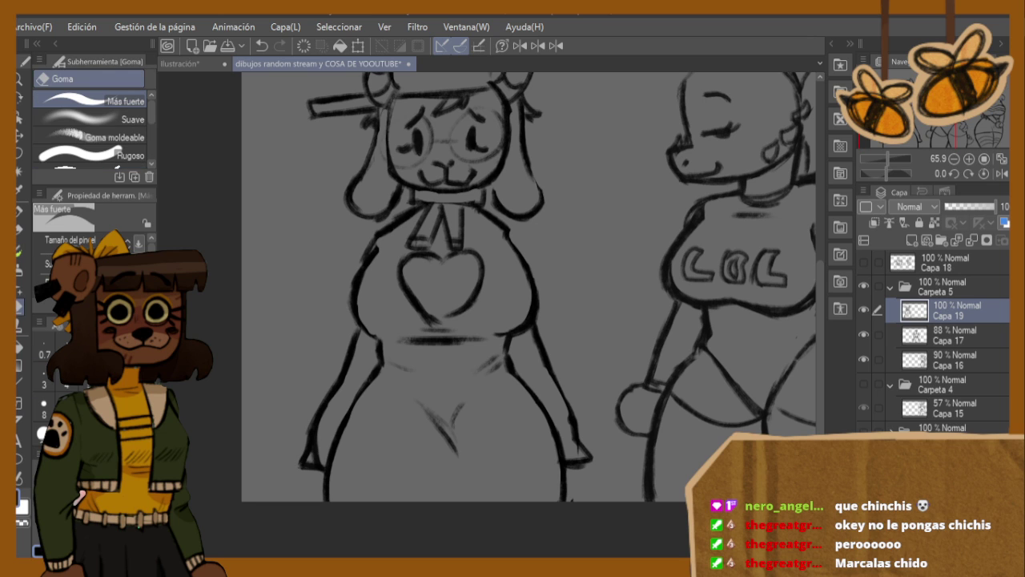
left_click_drag(321, 454, 321, 439)
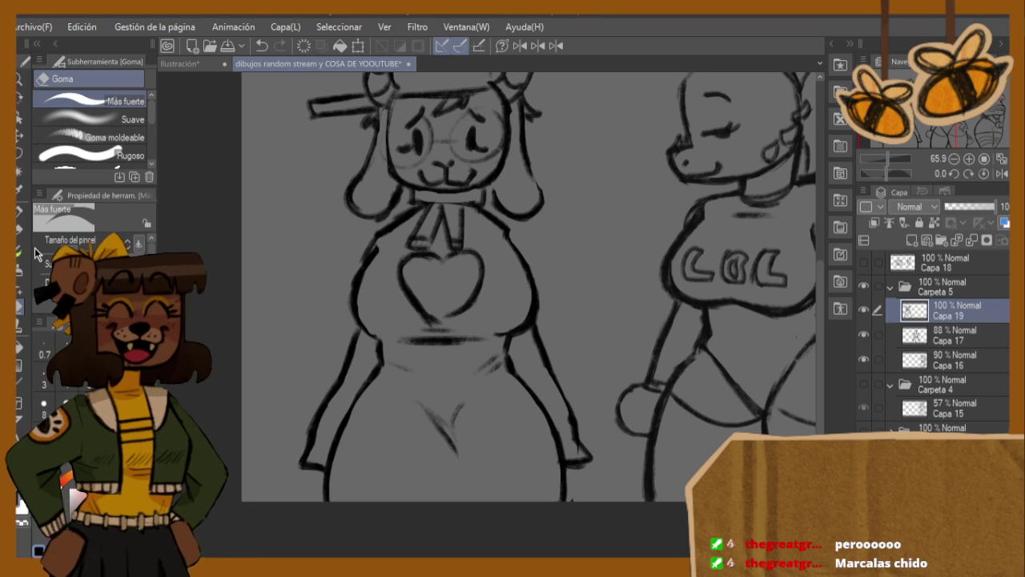
key("b")
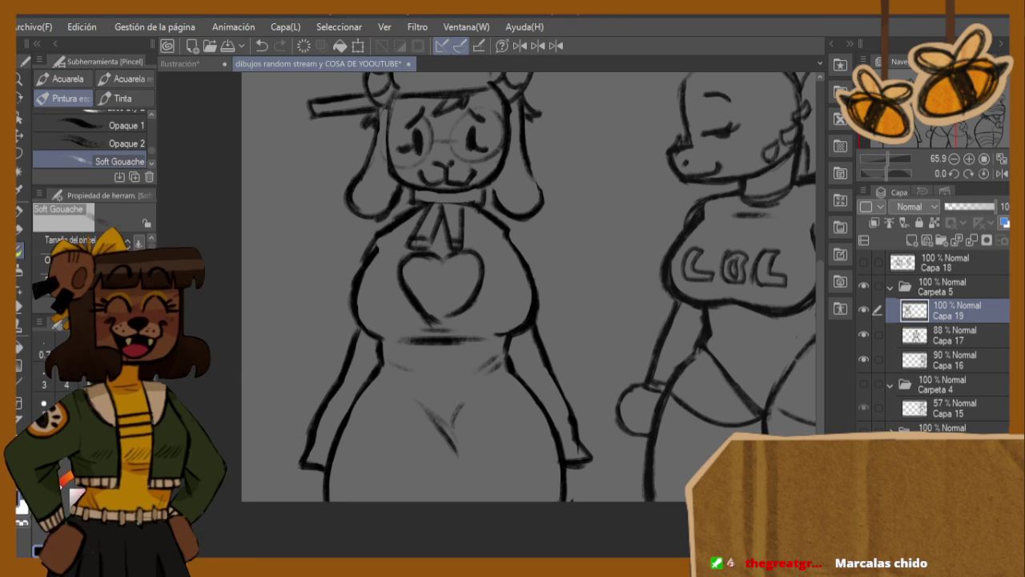
key("e")
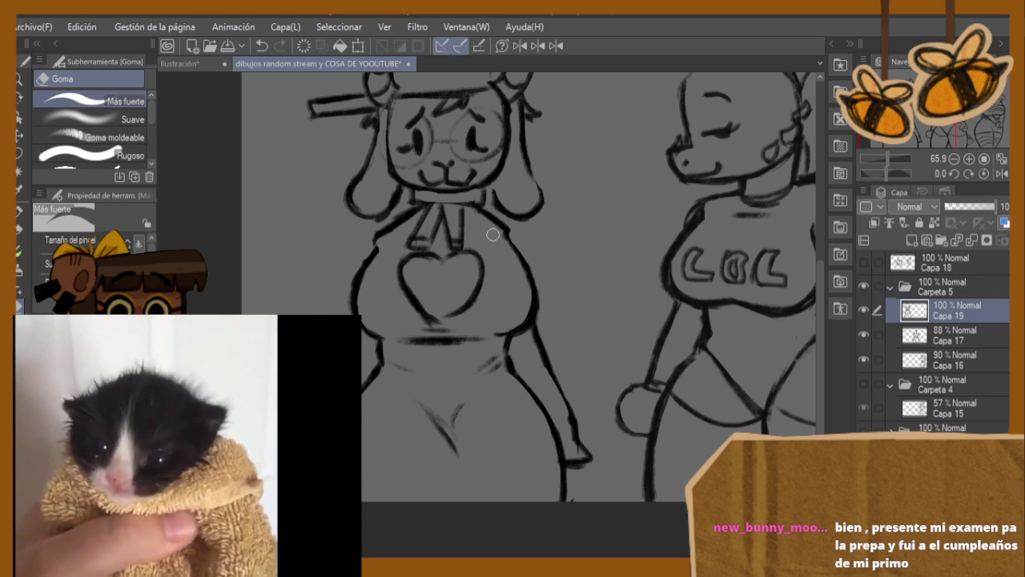
- Erase the large heart from the horned character's chest together with the thick line beneath it
key("b")
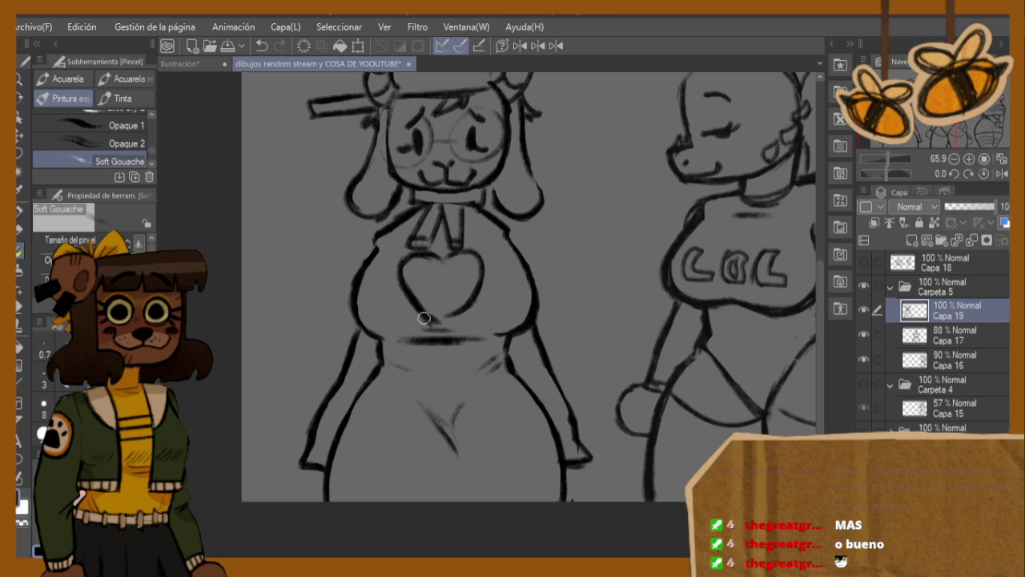
left_click(21, 306)
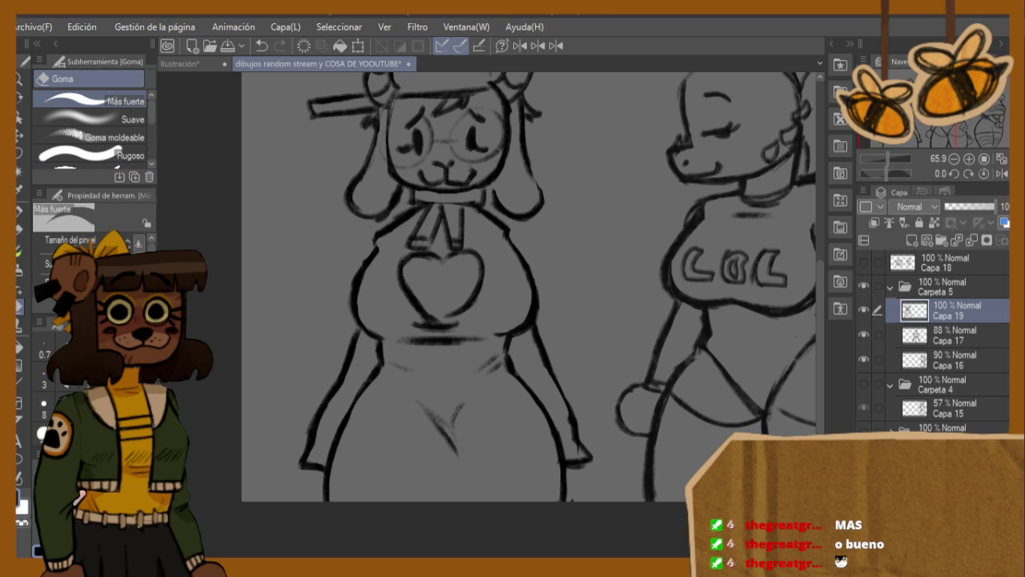
mouse_move(452, 307)
left_mouse_down()
mouse_move(408, 332)
mouse_move(441, 337)
mouse_move(401, 340)
mouse_move(468, 334)
mouse_move(426, 325)
mouse_move(480, 294)
mouse_move(405, 307)
mouse_move(456, 273)
mouse_move(391, 275)
mouse_move(402, 263)
mouse_move(438, 265)
left_mouse_up()
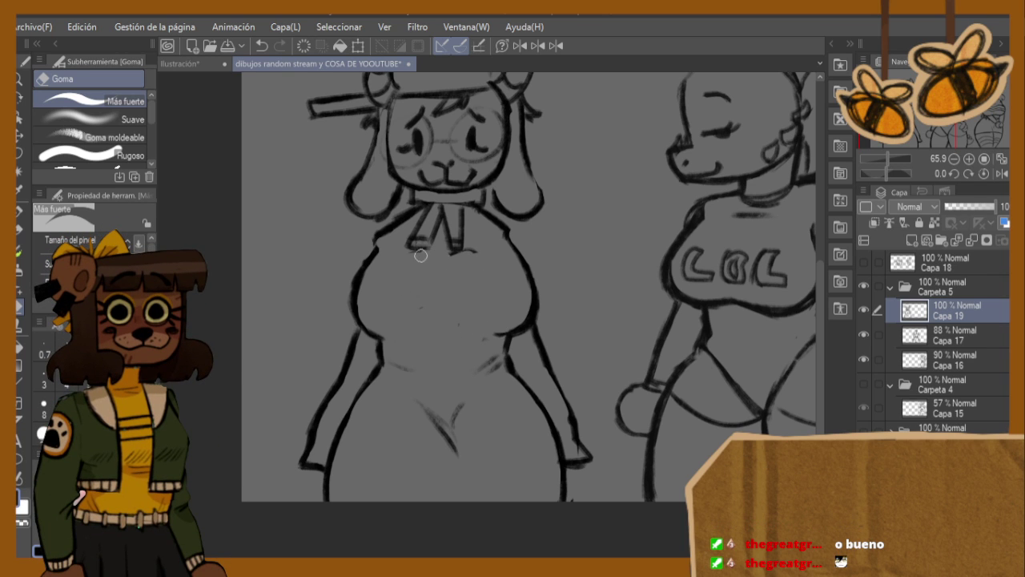
left_click(22, 264)
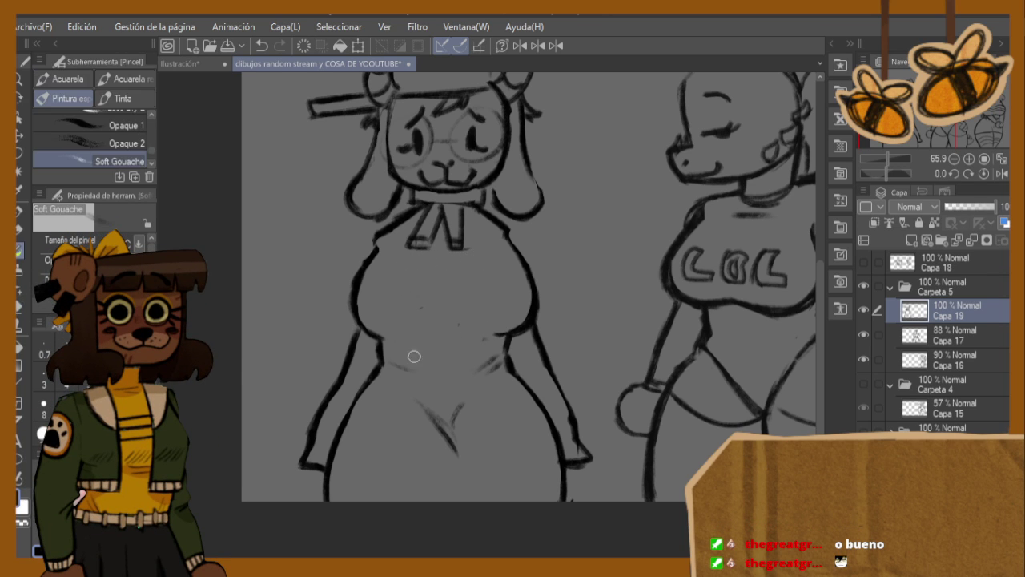
left_click_drag(403, 341, 470, 346)
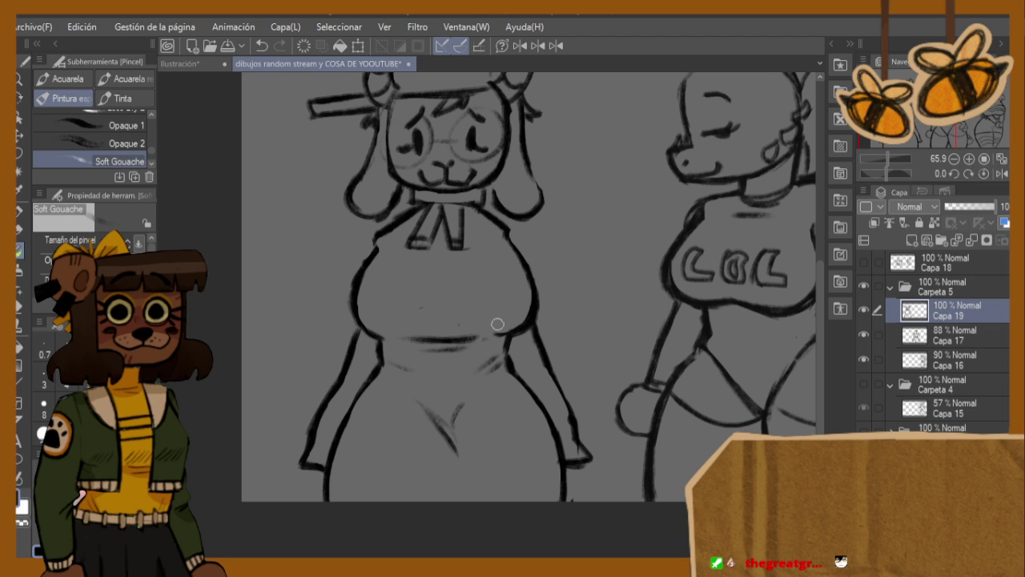
key("ctrl+z")
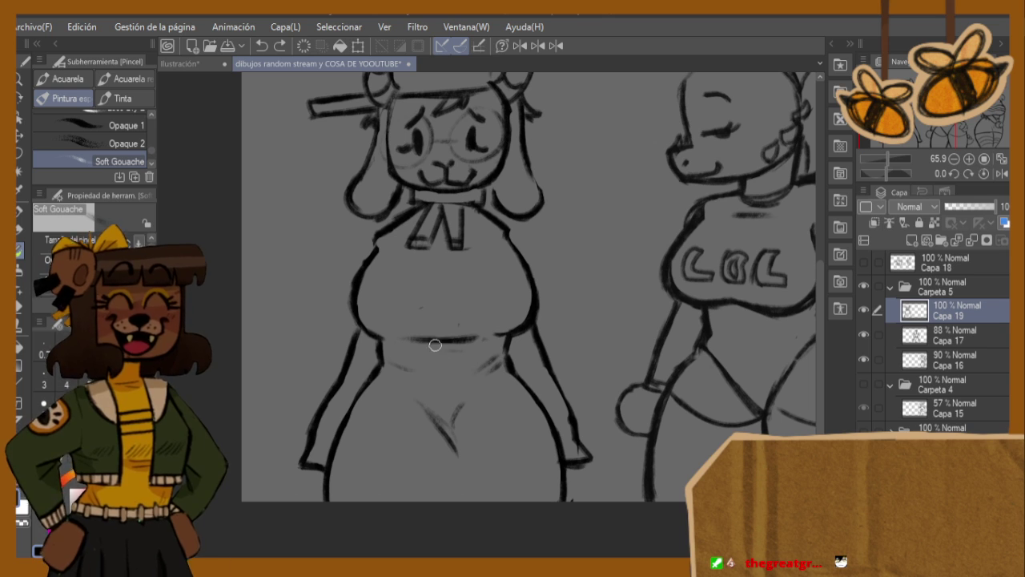
key("ctrl+z")
left_click_drag(403, 340, 468, 338)
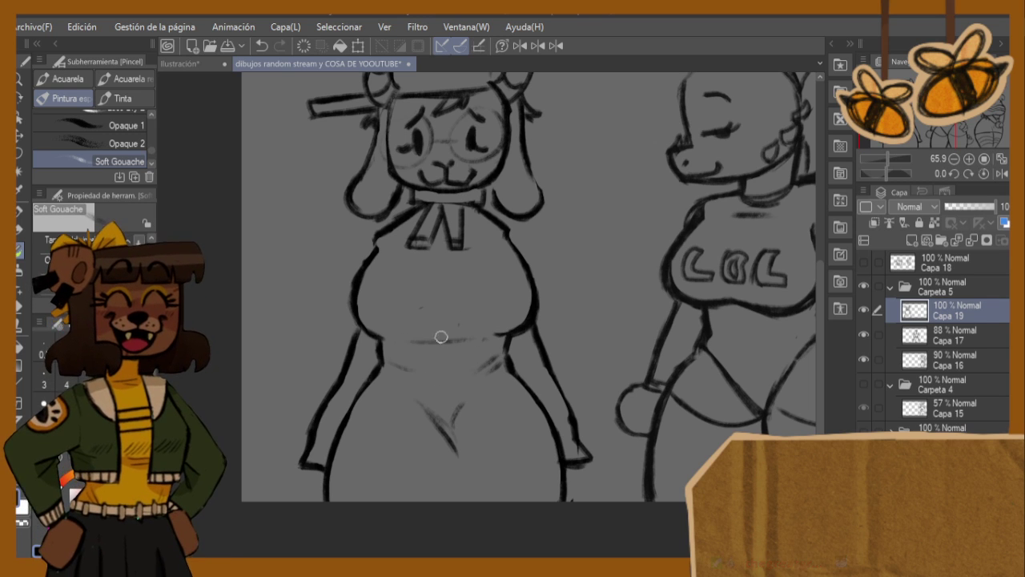
mouse_move(402, 341)
left_mouse_down()
mouse_move(479, 336)
mouse_move(419, 350)
mouse_move(463, 343)
left_mouse_up()
key("ctrl+z")
key("ctrl+z")
key("ctrl+z")
key("ctrl+z")
left_click_drag(396, 340, 470, 340)
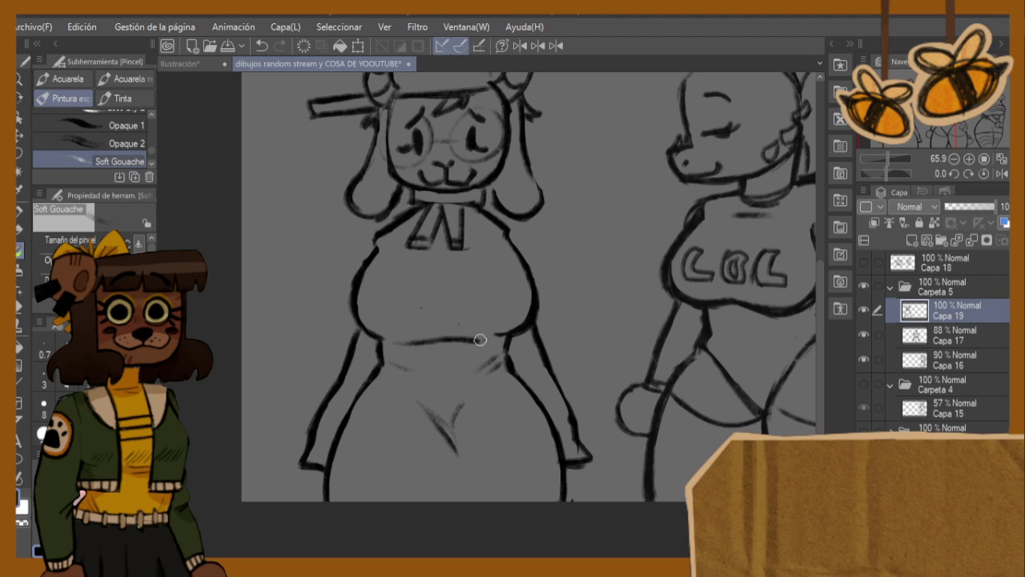
left_click(18, 307)
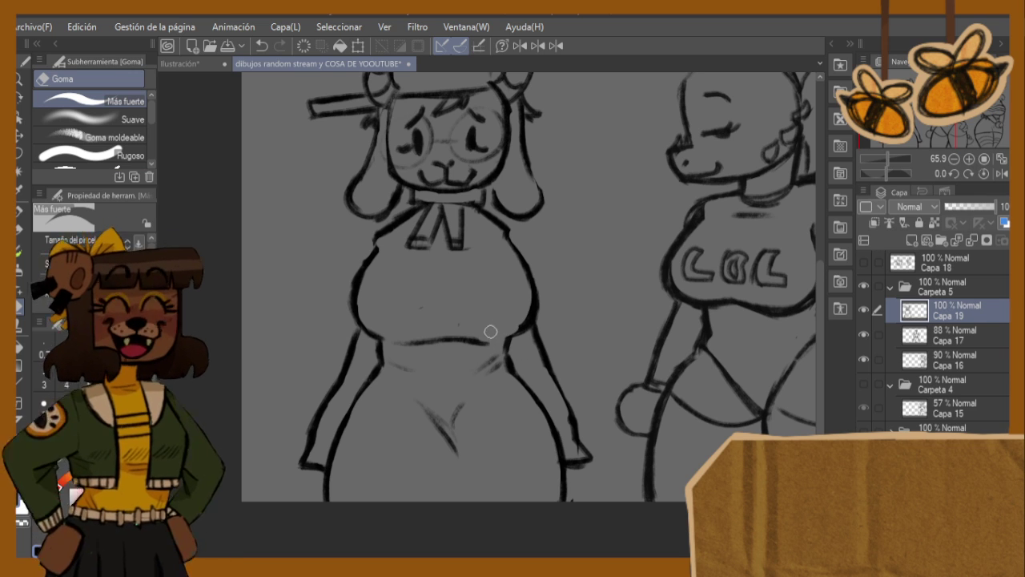
mouse_move(440, 328)
left_mouse_down()
mouse_move(399, 342)
mouse_move(481, 340)
left_mouse_up()
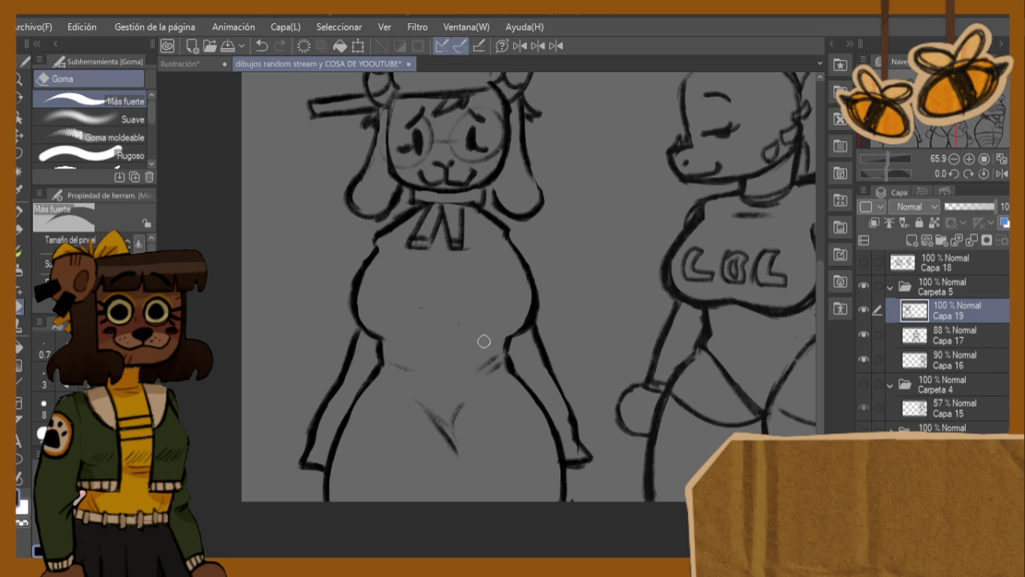
- Draw a thin curved line under the horned character's chest and a smaller, cleaned-up heart in the middle of the chest
key("b")
left_click_drag(411, 336, 487, 336)
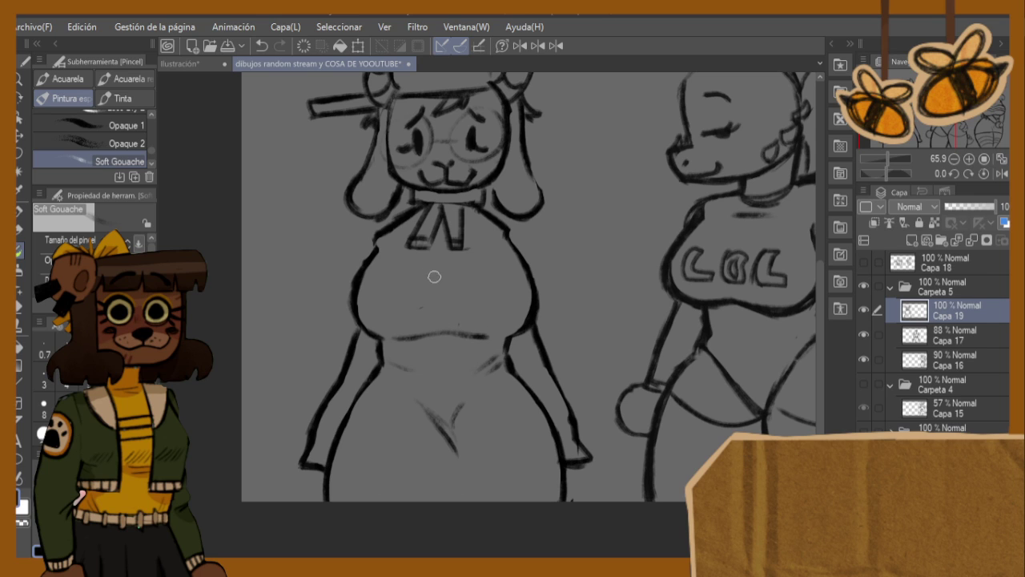
mouse_move(473, 254)
left_mouse_down()
mouse_move(420, 256)
mouse_move(451, 250)
mouse_move(442, 312)
mouse_move(470, 278)
left_mouse_up()
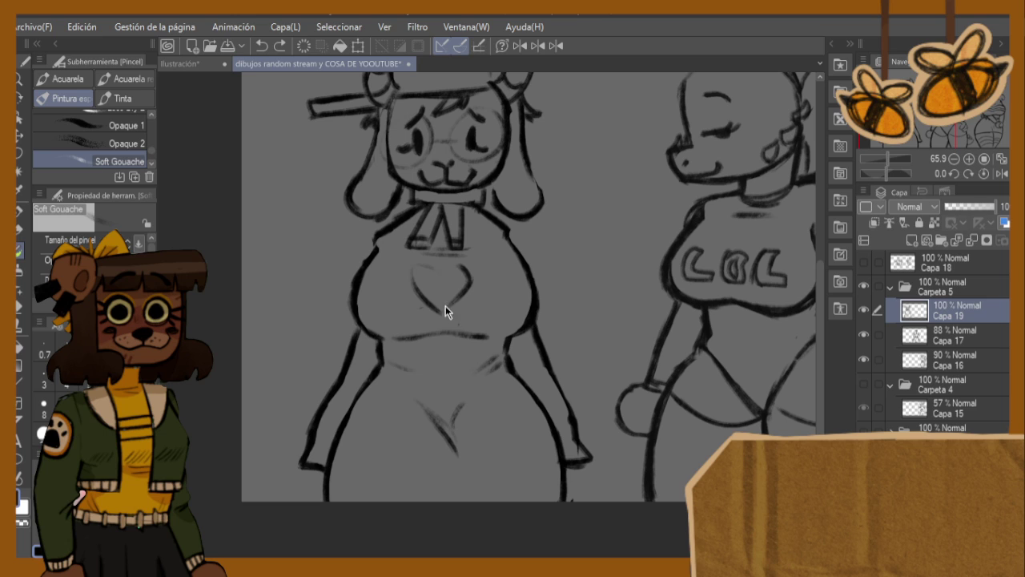
mouse_move(433, 271)
left_mouse_down()
mouse_move(409, 280)
mouse_move(447, 315)
mouse_move(467, 286)
left_mouse_up()
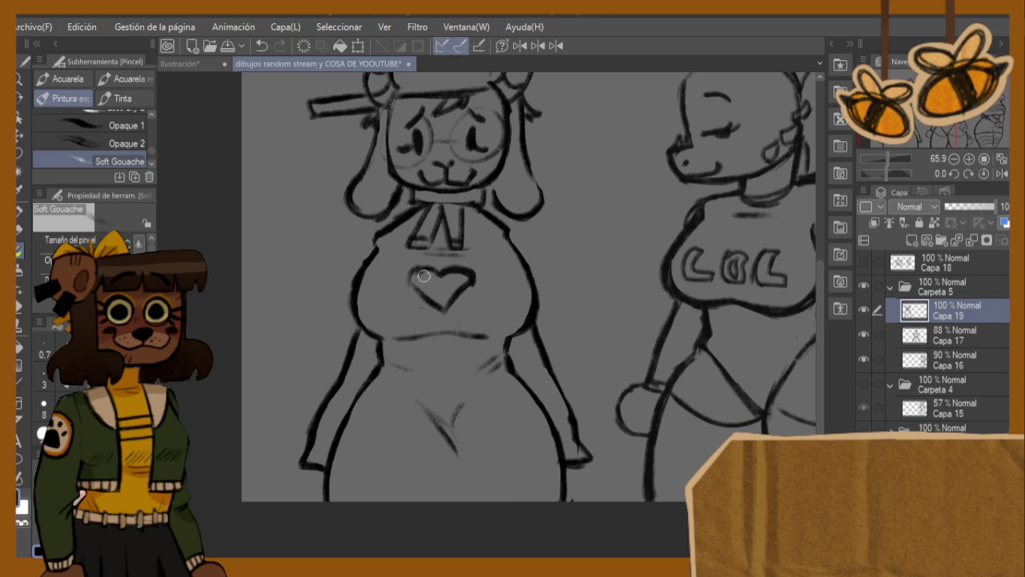
key("e")
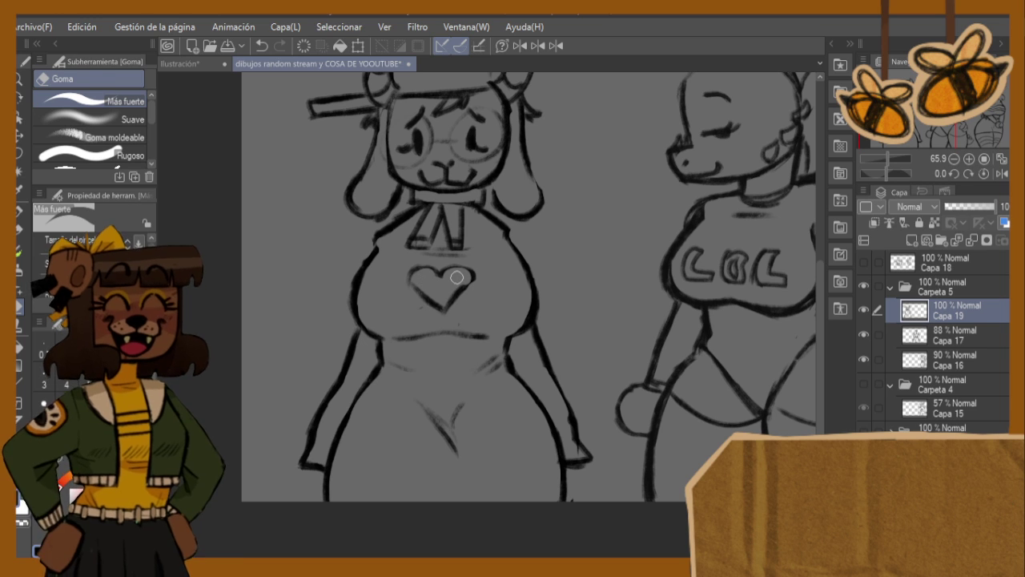
- Redraw the outer edge of the horned character's sleeve cuff nearest the neighbouring character so it flares slightly outward
scroll(566, 348, "down", 5)
scroll(549, 268, "up", 3)
scroll(565, 284, "down", 1)
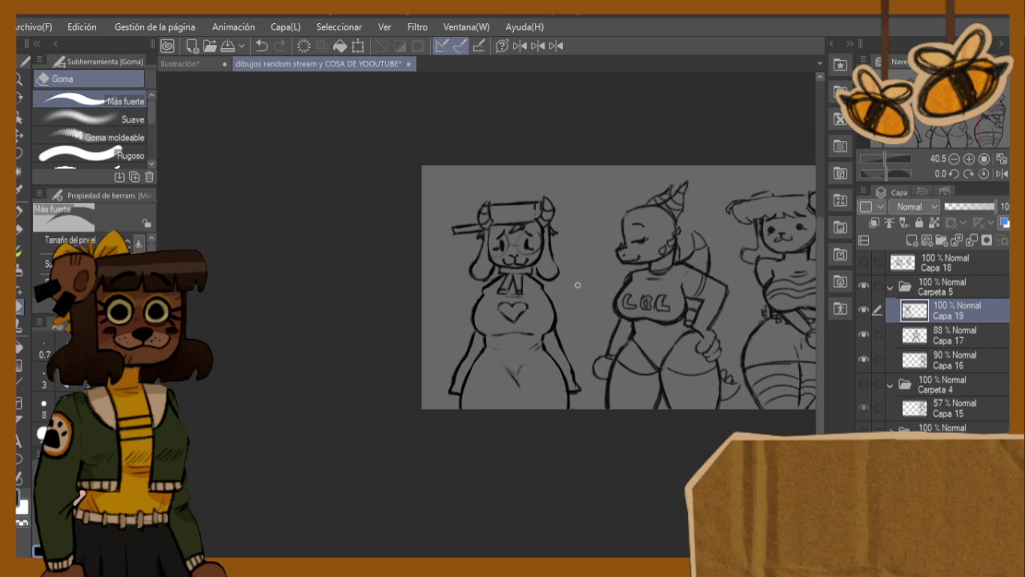
scroll(663, 324, "up", 1)
scroll(582, 365, "up", 2)
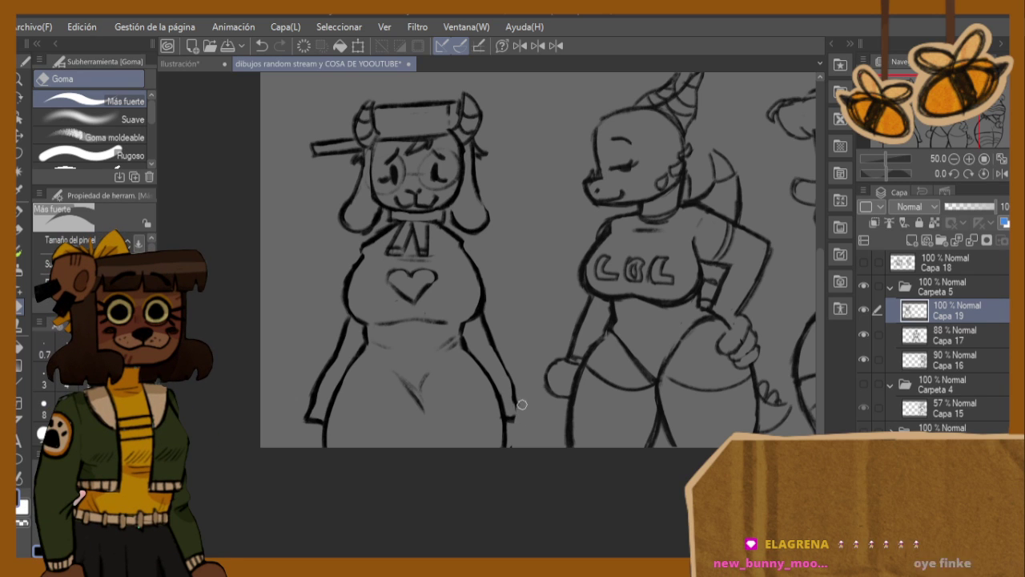
key("b")
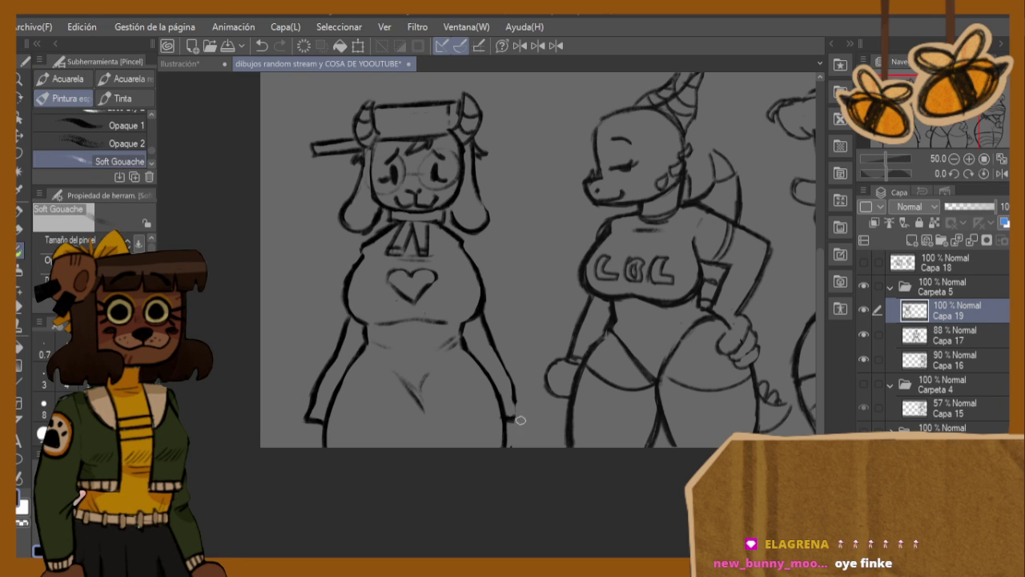
mouse_move(524, 412)
left_mouse_down()
mouse_move(513, 385)
mouse_move(506, 391)
left_mouse_up()
key("e")
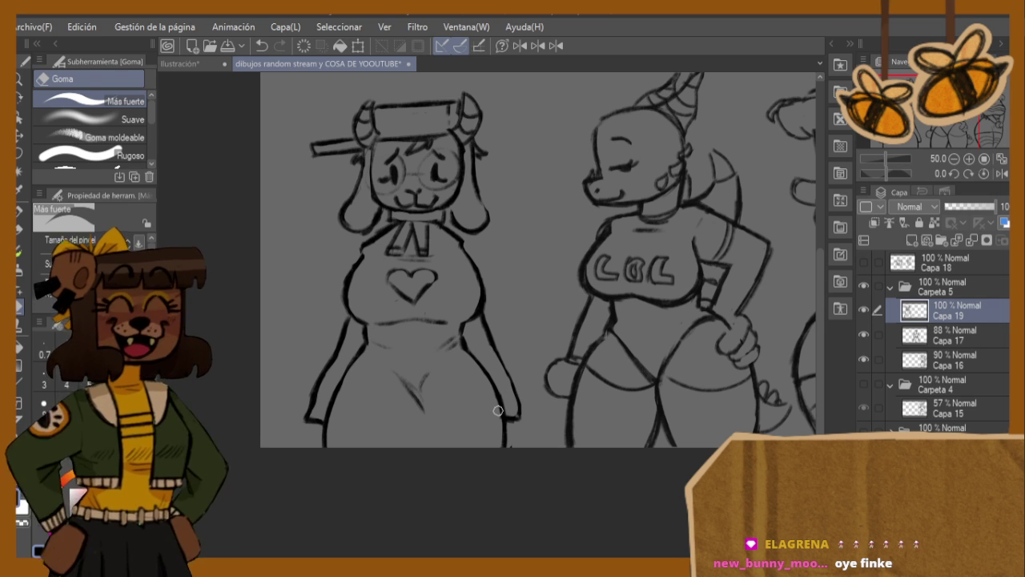
- Move the horned figure with the heart on its dress (Capa 19) slightly left on the canvas
scroll(669, 381, "down", 2)
scroll(672, 375, "down", 2)
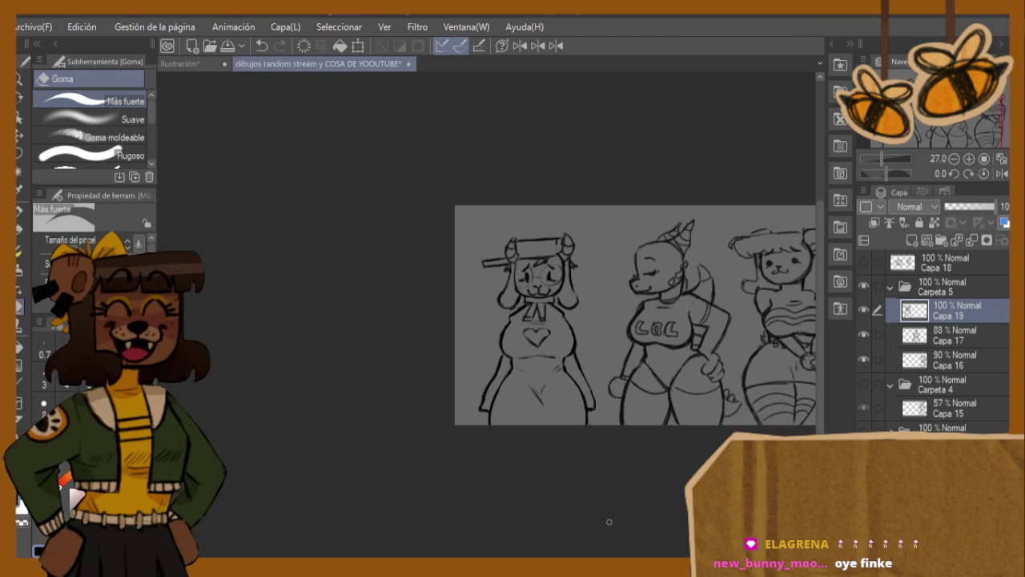
left_click_drag(813, 397, 713, 397)
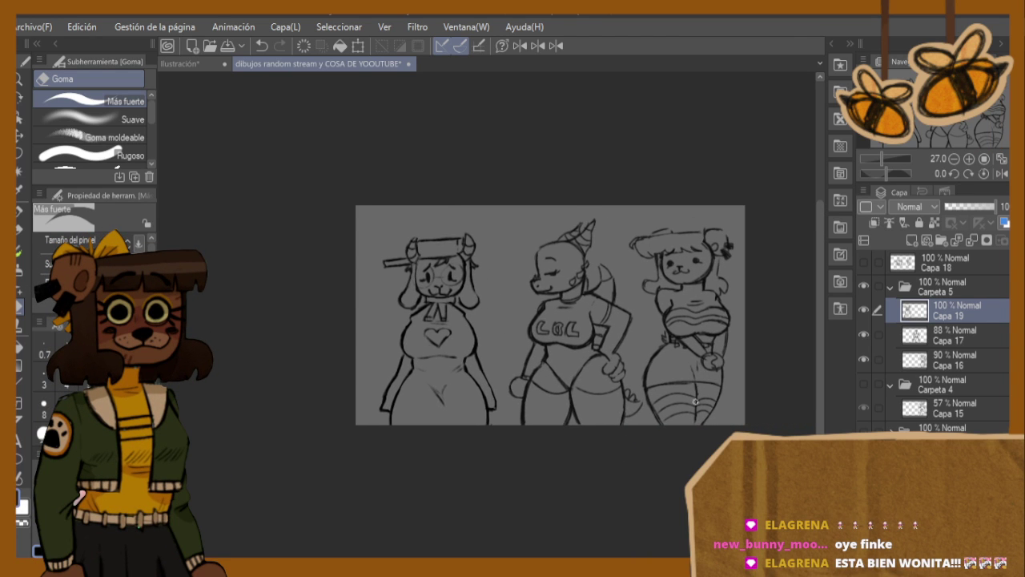
scroll(717, 397, "up", 1)
scroll(722, 398, "up", 1)
scroll(732, 351, "down", 1)
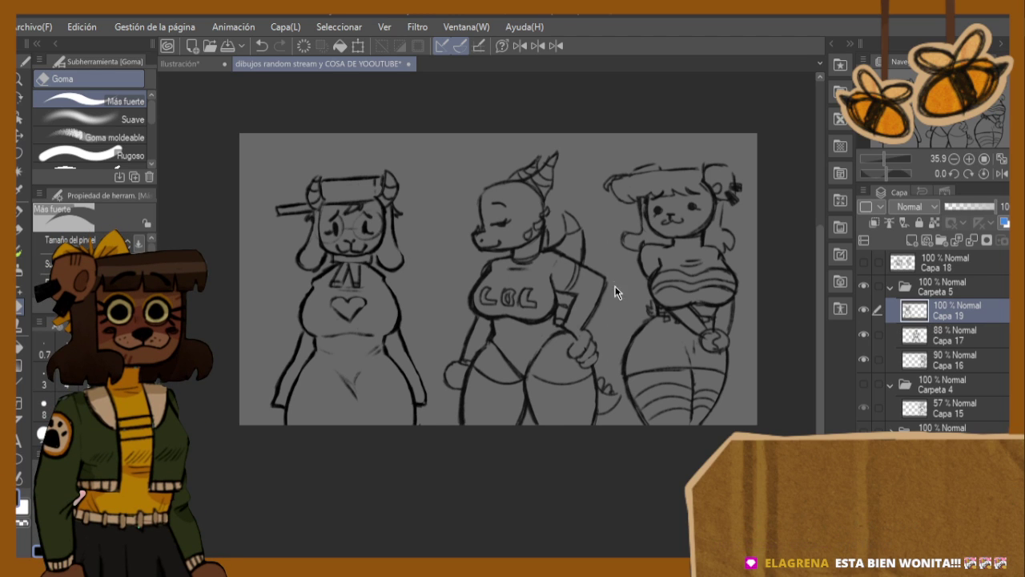
key("ctrl+t")
left_click_drag(402, 307, 380, 308)
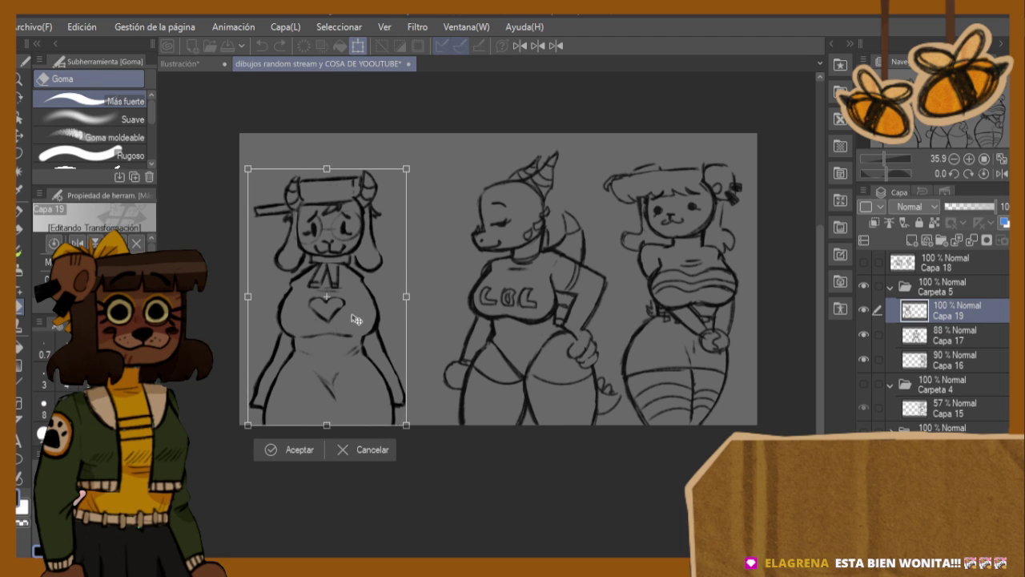
left_click(312, 449)
- Move the middle horned-reptile figure (Capa 17) left to close the gap beside the heart-dress figure
left_click(949, 332)
key("ctrl+t")
left_click_drag(552, 364, 520, 373)
left_click(460, 451)
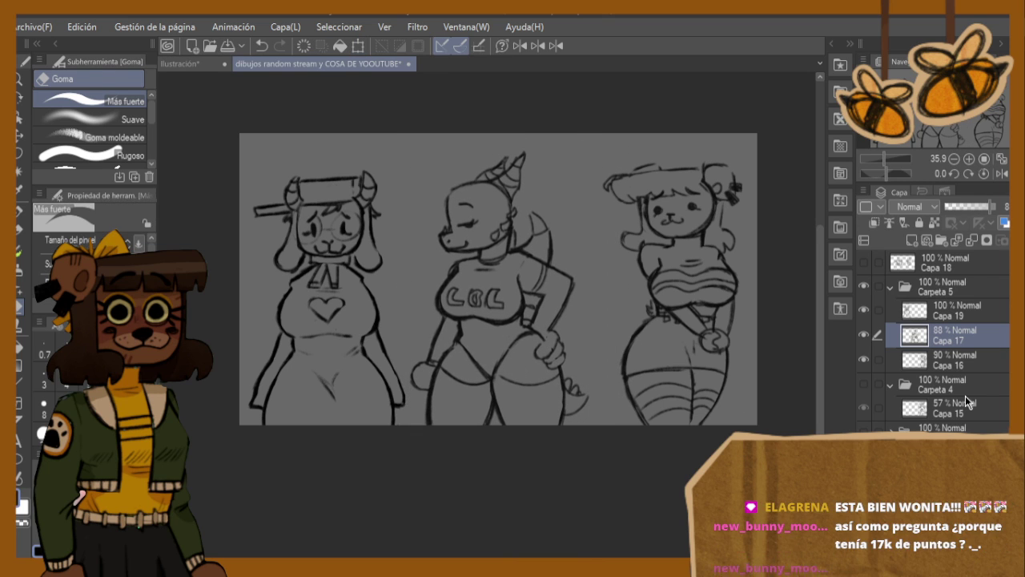
- Shift the rightmost figure with the striped top (Capa 16) slightly left and apply the transformation
left_click(946, 362)
key("ctrl+t")
left_click_drag(677, 350, 675, 351)
left_click_drag(674, 353, 673, 363)
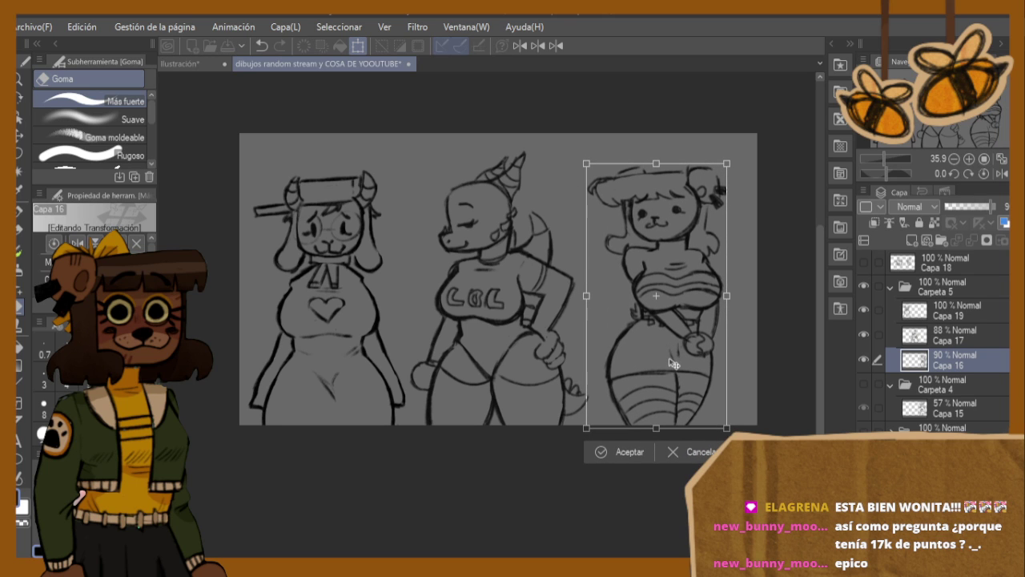
left_click(623, 453)
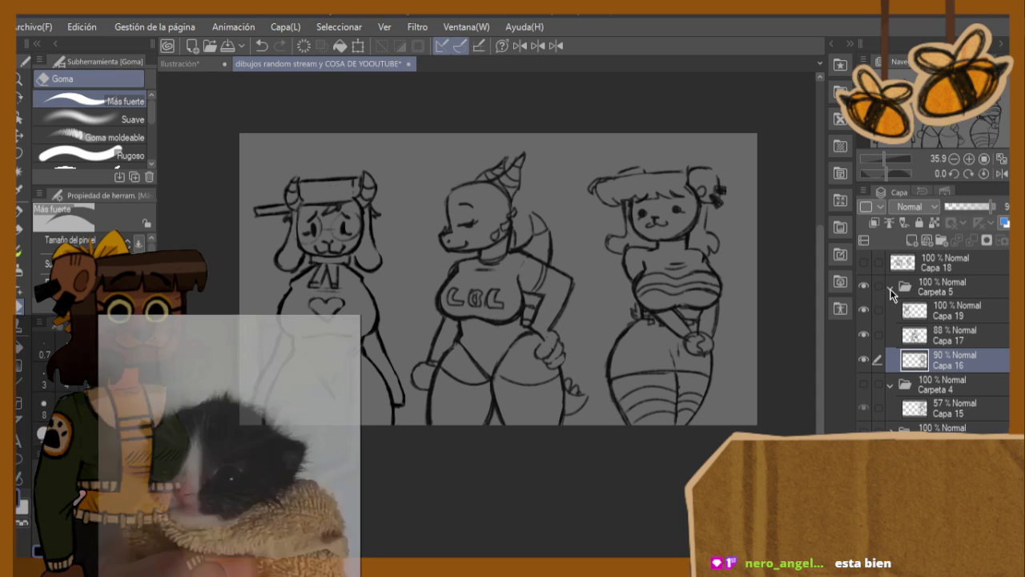
- Review the sketches in Carpeta 4, Carpeta 3, Carpeta 2 and Carpeta 1 by showing each folder on its own
left_click(890, 286)
left_click(864, 286)
left_click(863, 310)
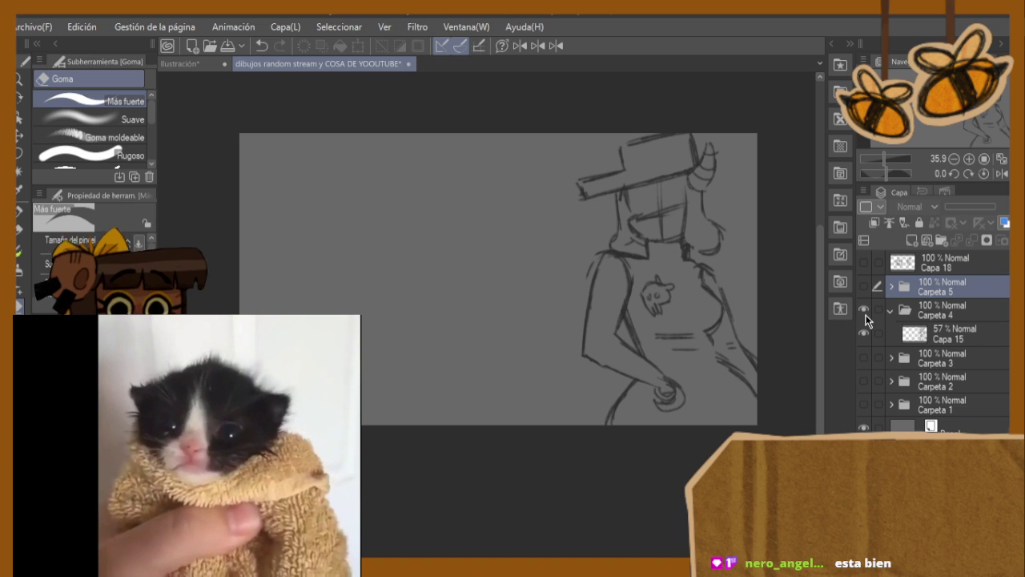
left_click(889, 311)
left_click(888, 311)
left_click(888, 311)
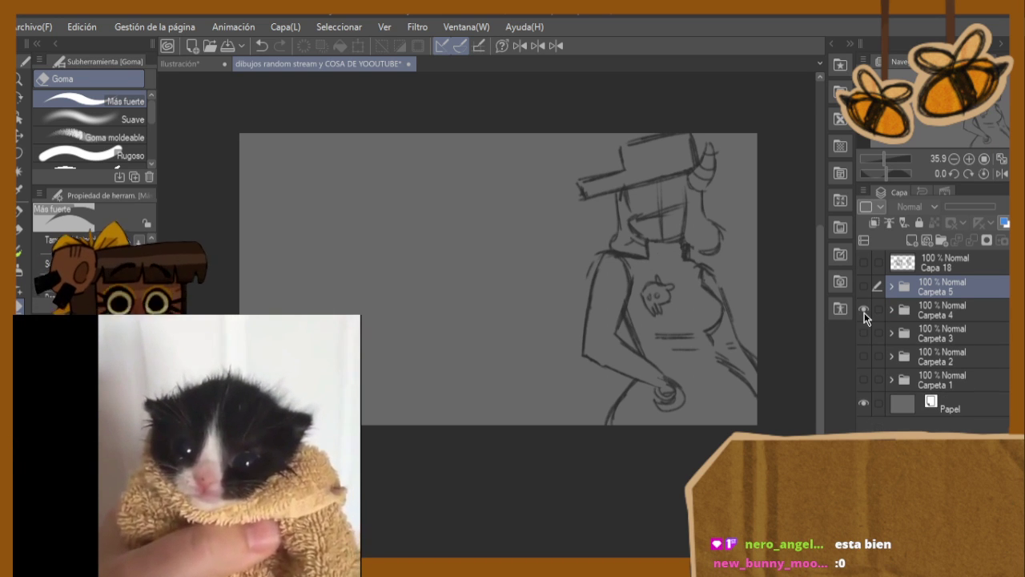
left_click(864, 310)
left_click(863, 332)
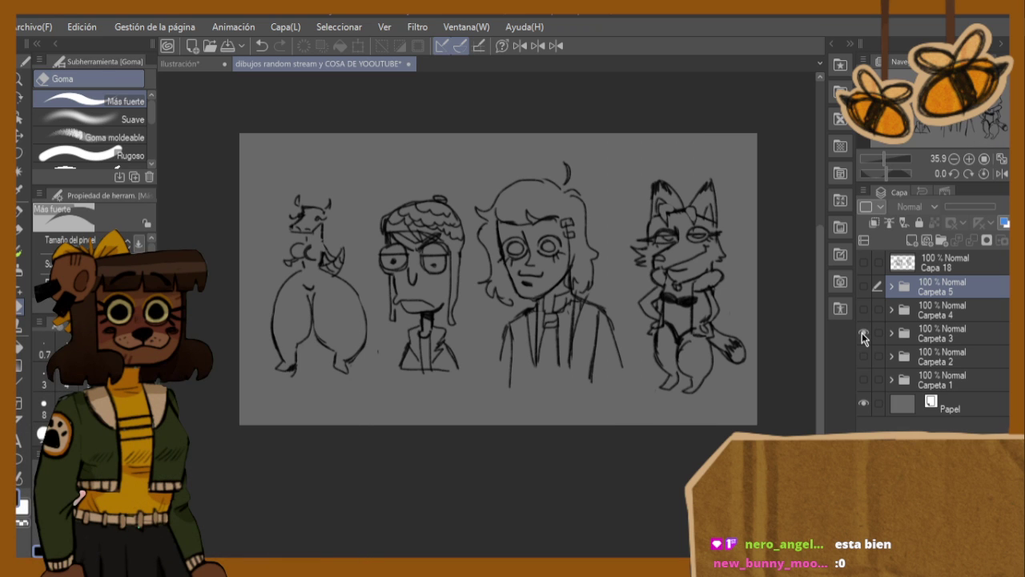
left_click(863, 332)
left_click(863, 358)
left_click(864, 358)
left_click(864, 379)
left_click(862, 370)
left_click(864, 354)
left_click(864, 354)
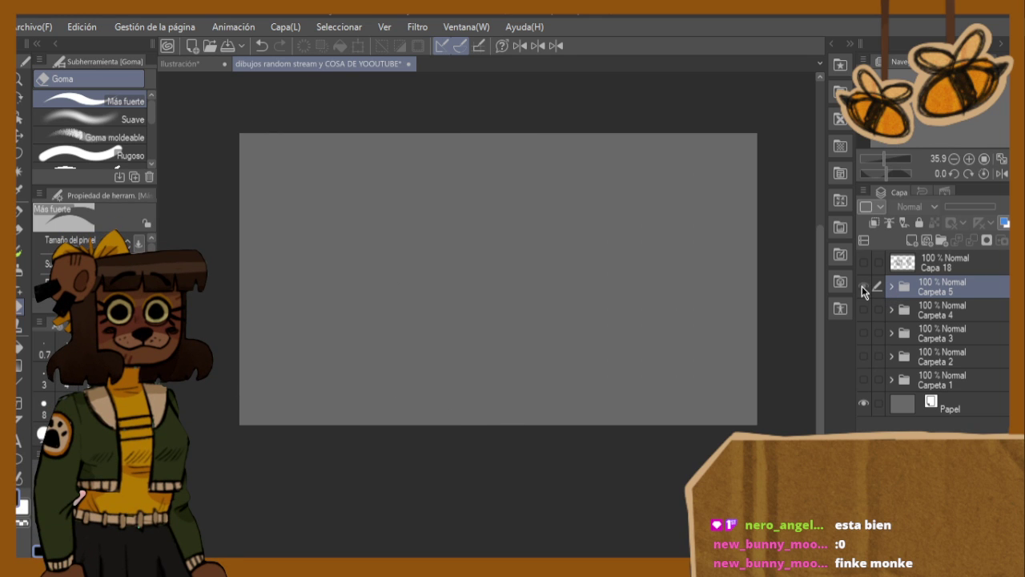
- Look over the drawings in Carpeta 5, Carpeta 4 and Capa 18, leaving Carpeta 5 visible with Capa 19 active
left_click(862, 286)
left_click(892, 314)
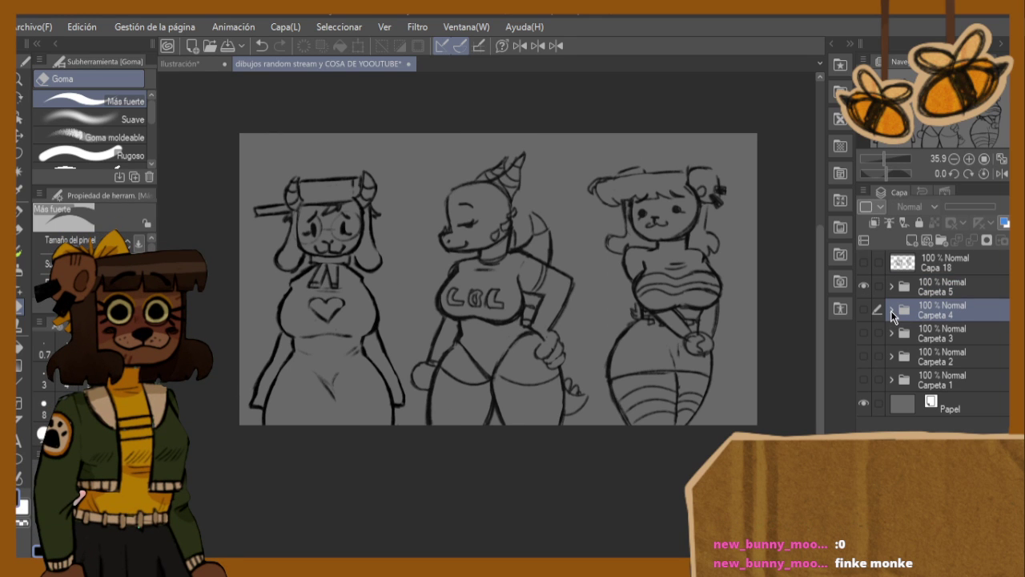
left_click(863, 310)
left_click(864, 310)
left_click(907, 262)
left_click(863, 282)
left_click(863, 264)
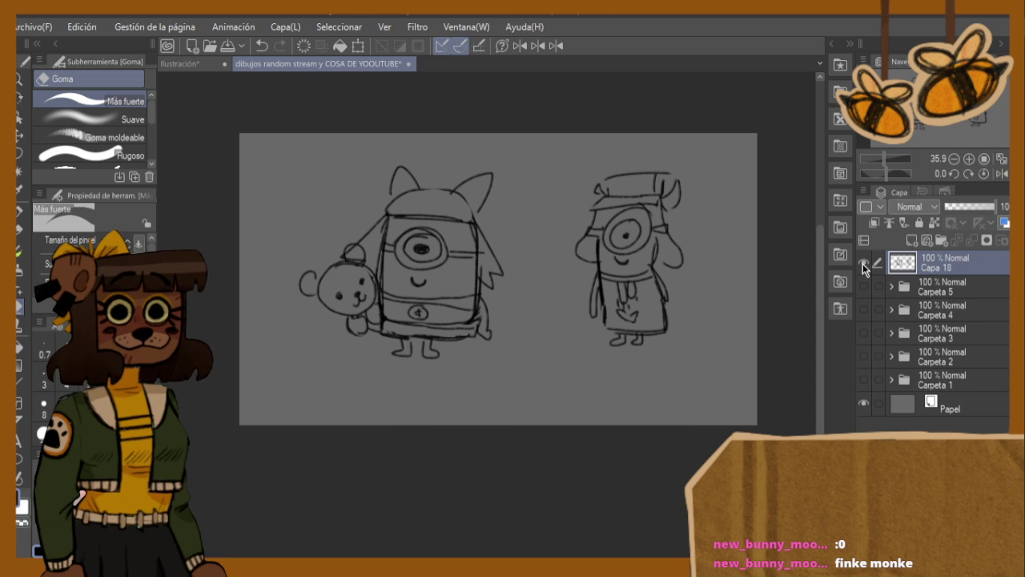
left_click(863, 264)
left_click(862, 285)
left_click(892, 286)
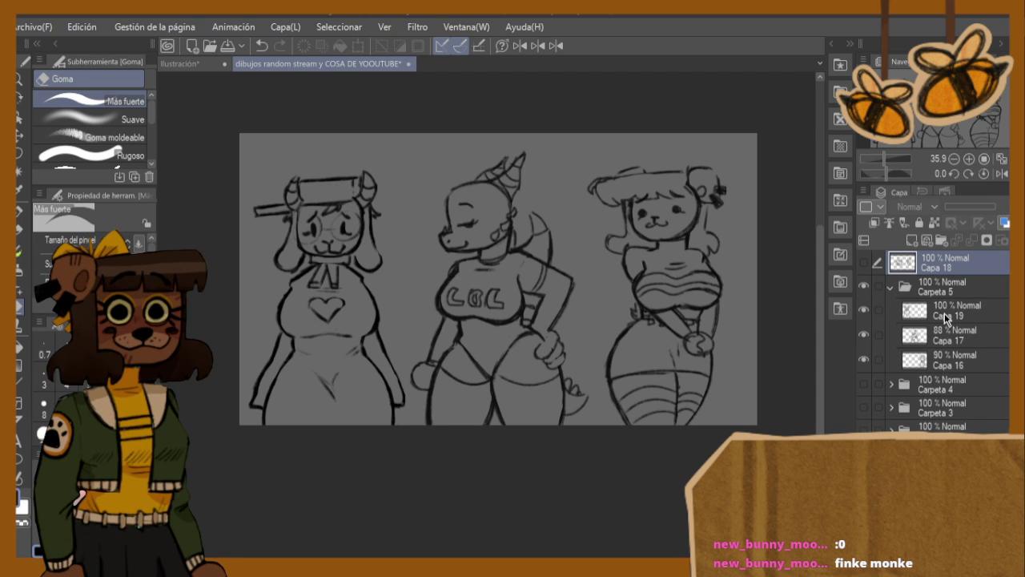
left_click(944, 311)
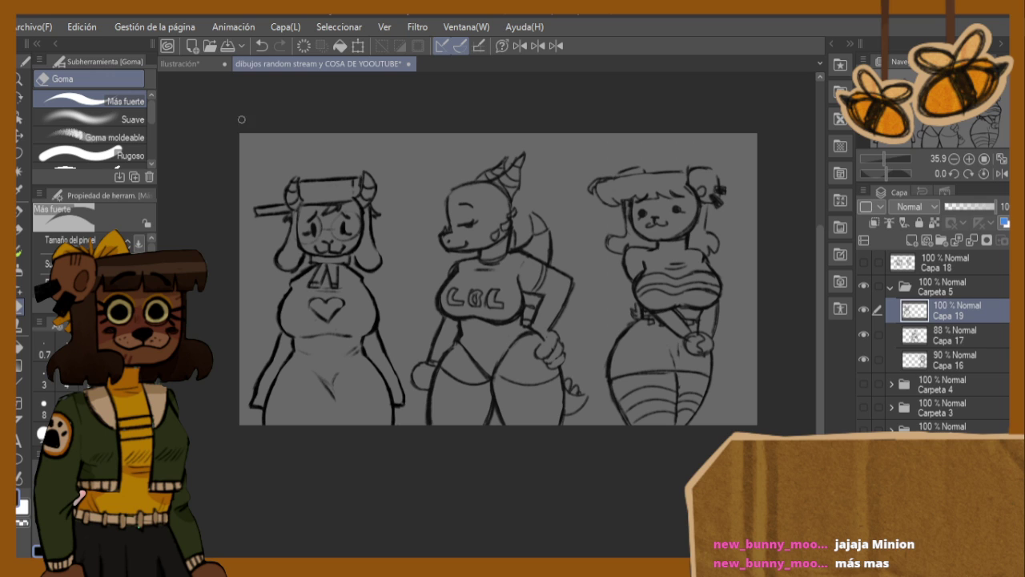
- In the Ilustración document, hide Capa 5 and its copy and show the drawing in Carpeta 1
left_click(204, 63)
left_click(864, 312)
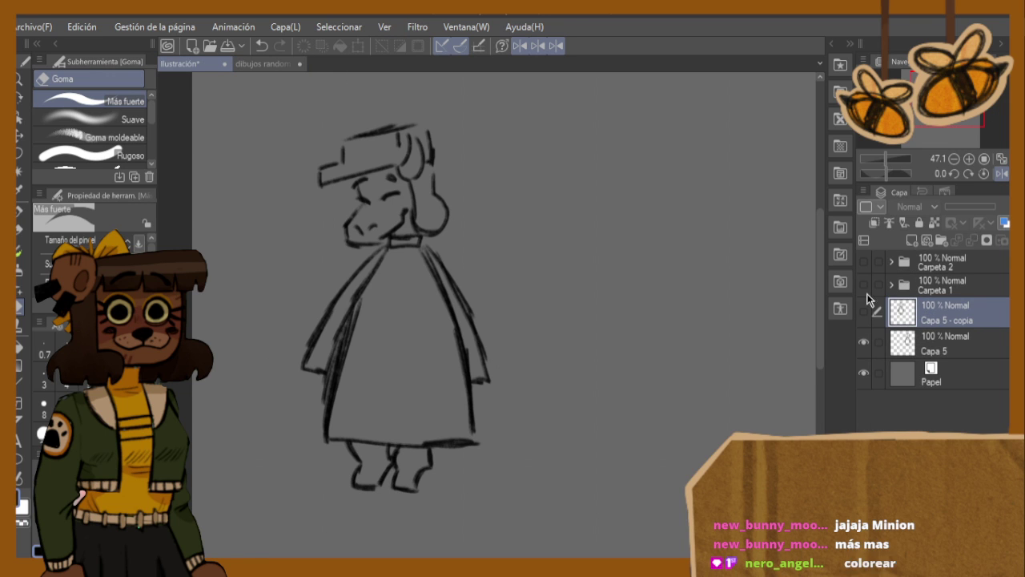
left_click(864, 342)
left_click(863, 284)
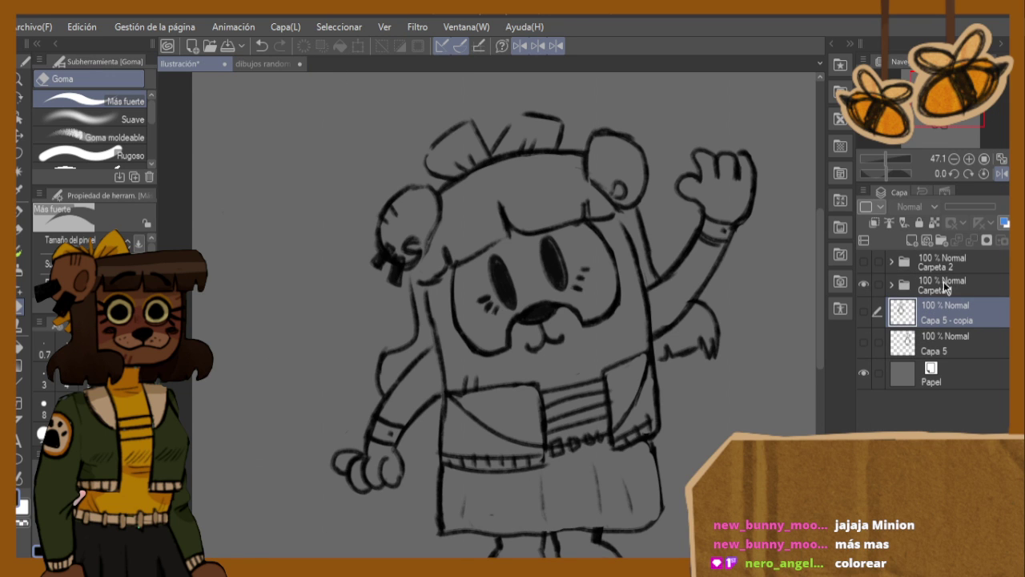
- Group Capa 5 and Capa 5 - copia in a new folder below Carpeta 1 and collapse it
left_click(943, 242)
left_click_drag(965, 322, 963, 318)
left_click_drag(954, 369, 972, 349)
left_click(911, 311)
left_click(891, 310)
scroll(739, 331, "down", 3)
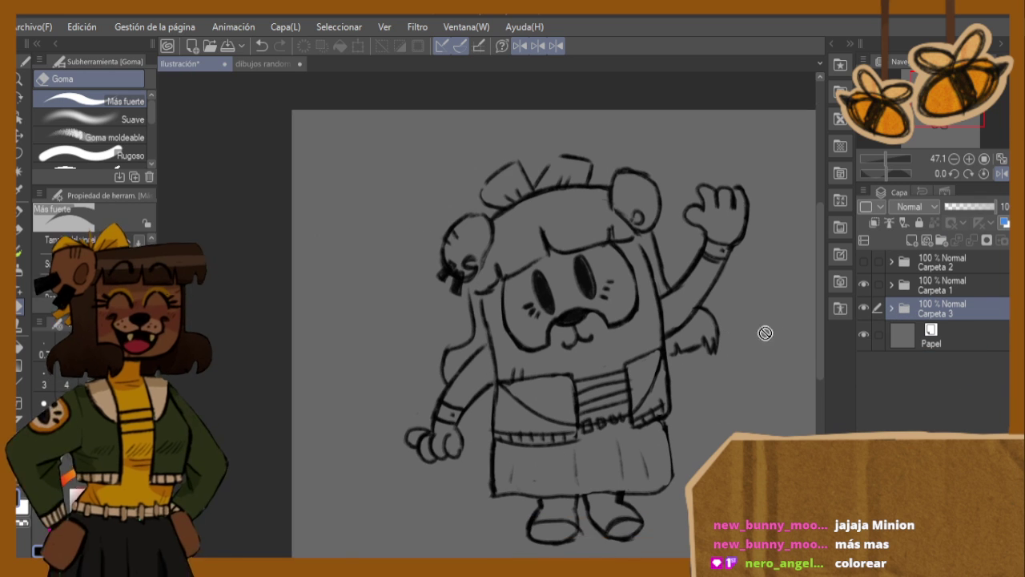
scroll(785, 384, "up", 1)
scroll(789, 399, "down", 1)
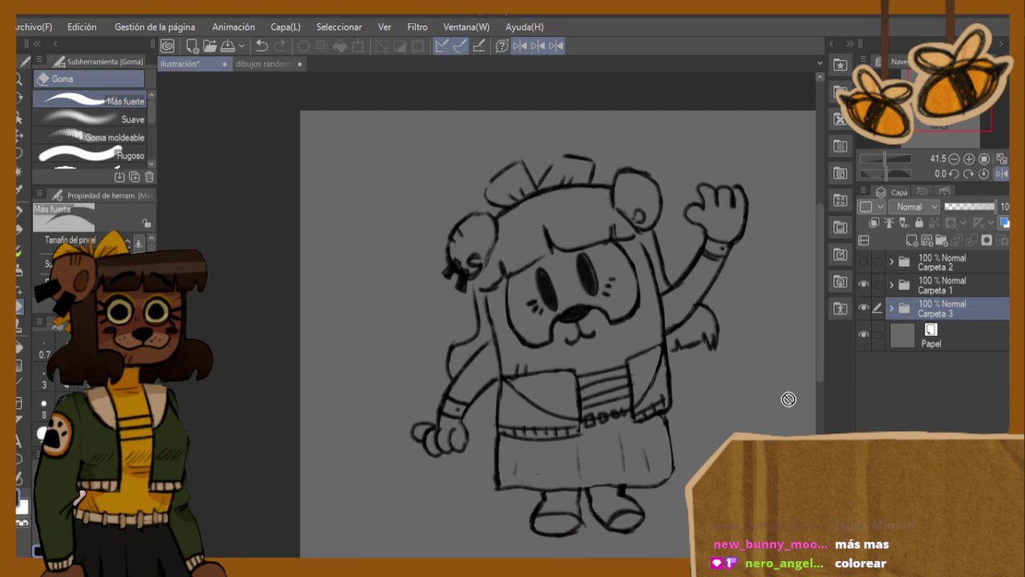
scroll(789, 399, "up", 2)
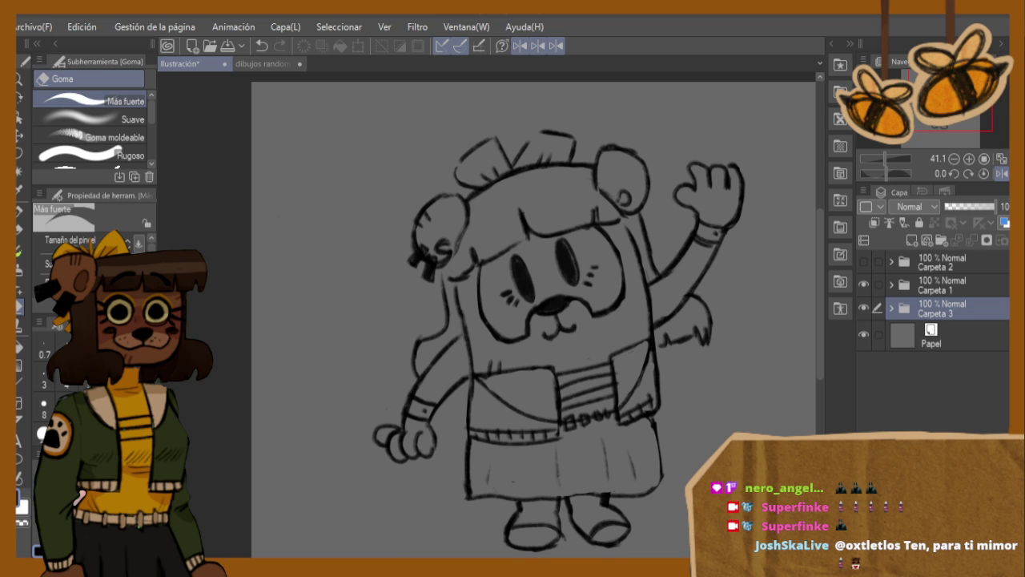
scroll(565, 299, "down", 2)
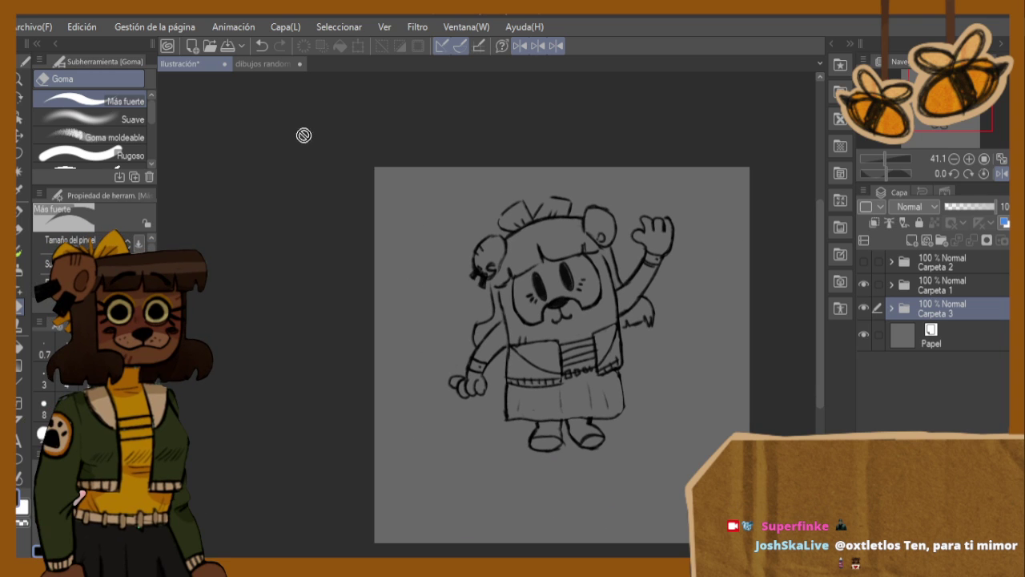
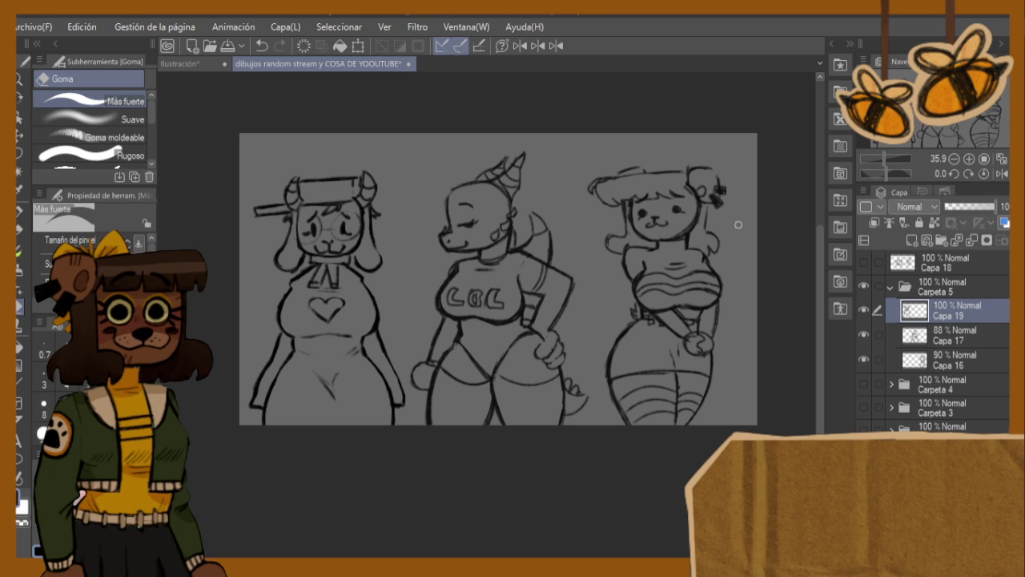
- Add a new folder with an empty layer above Carpeta 5 and hide Carpeta 5
left_click(892, 289)
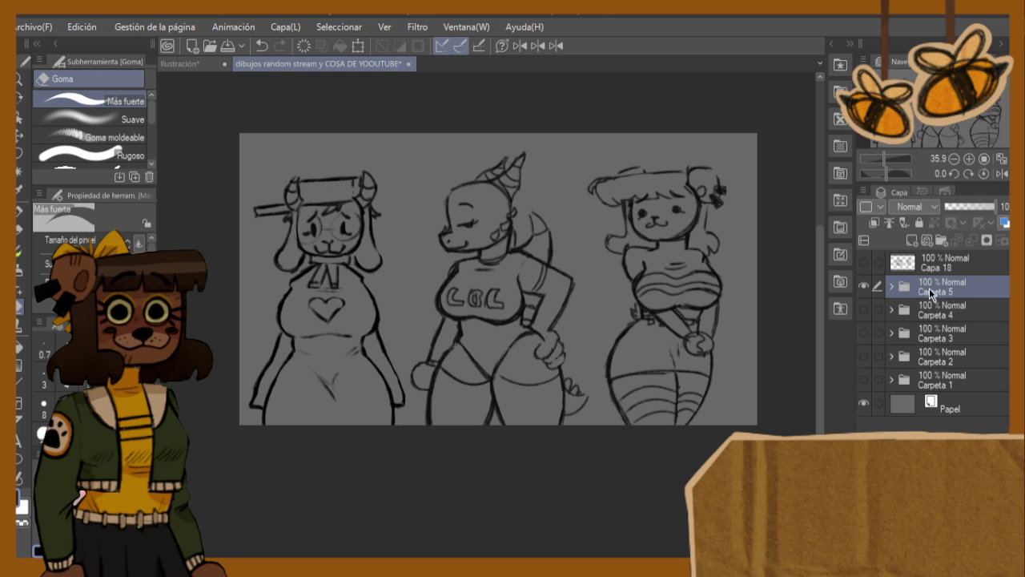
left_click(940, 238)
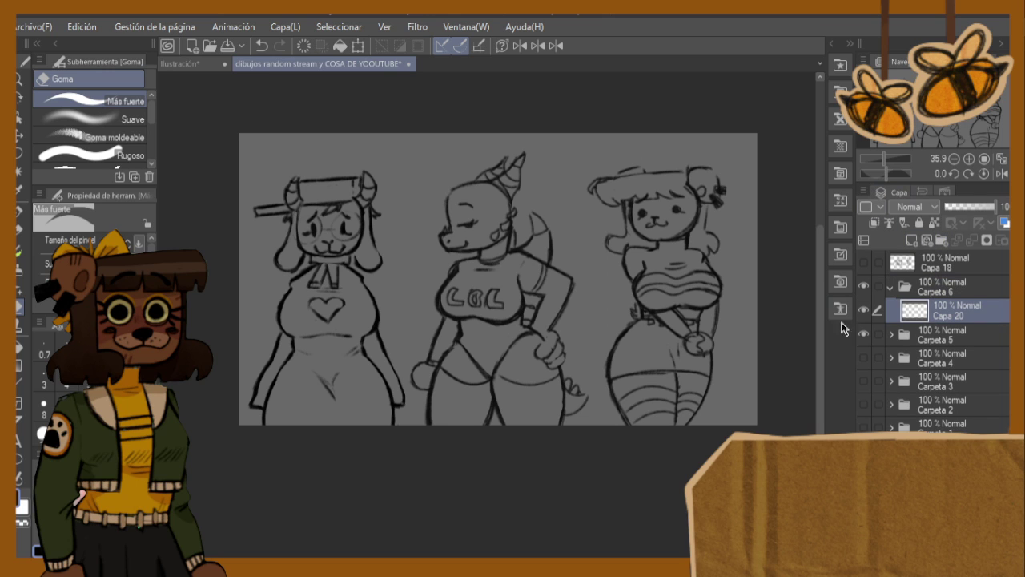
left_click(864, 334)
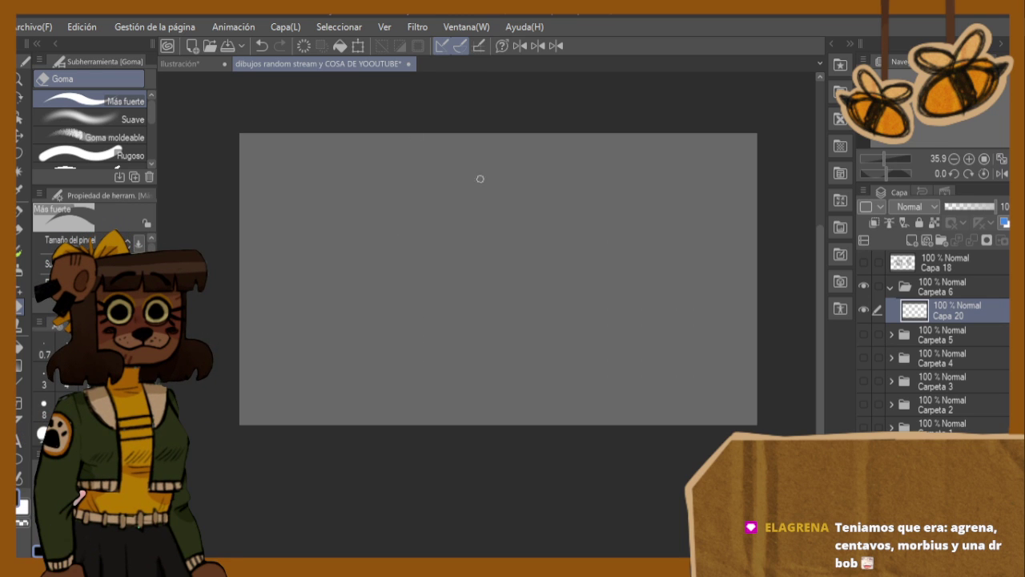
- Switch from the eraser to the Soft Gouache brush for sketching on the empty canvas
scroll(457, 213, "up", 1)
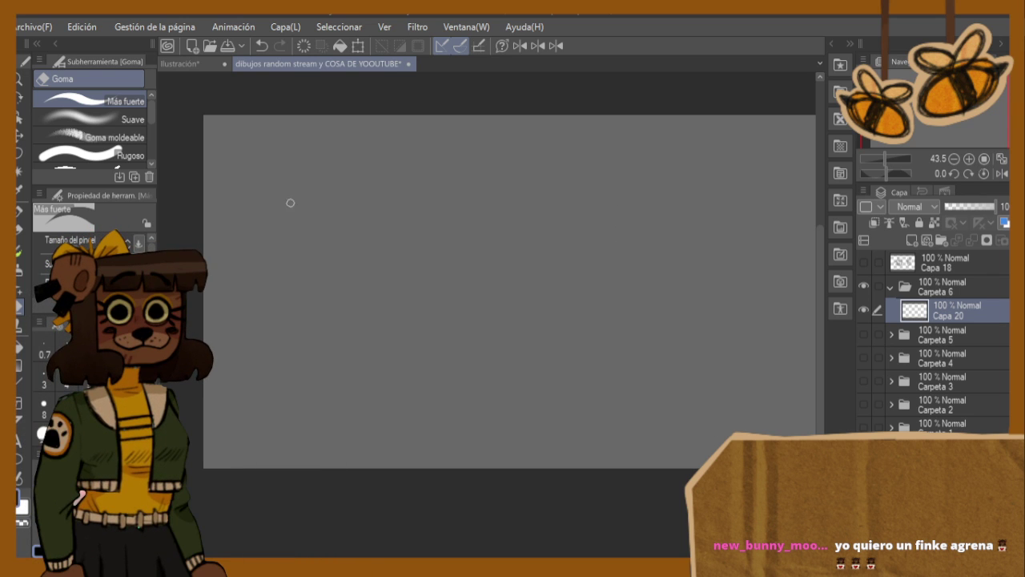
left_click(23, 231)
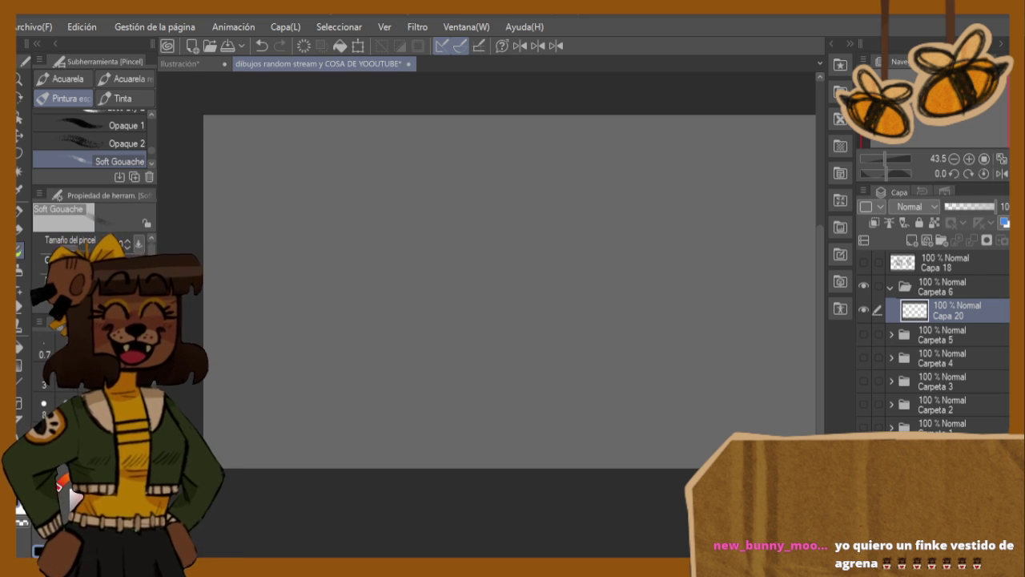
- Check the three figures in Carpeta 5, hide them again and return to Capa 20 in Carpeta 6
left_click(864, 333)
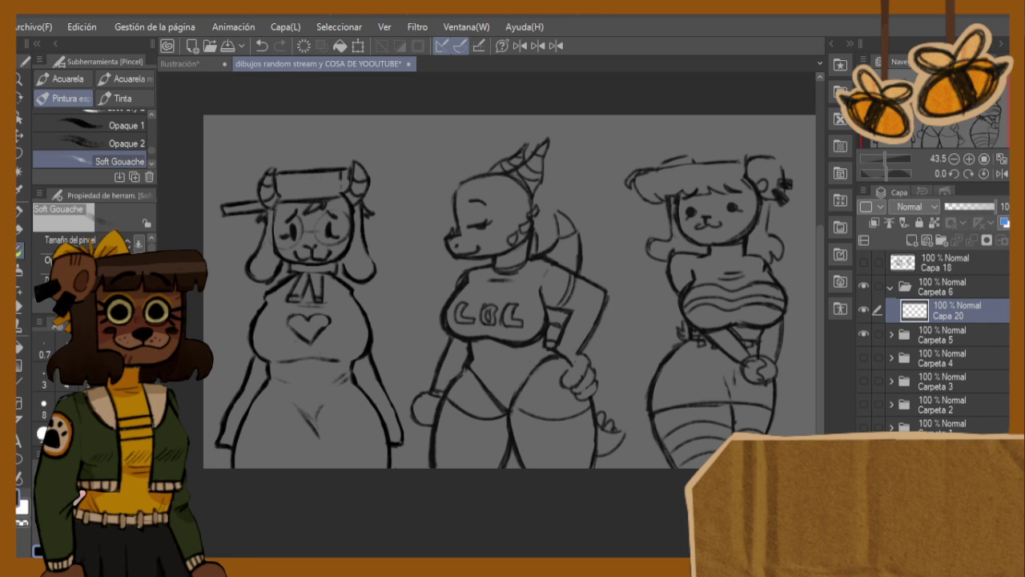
left_click(890, 289)
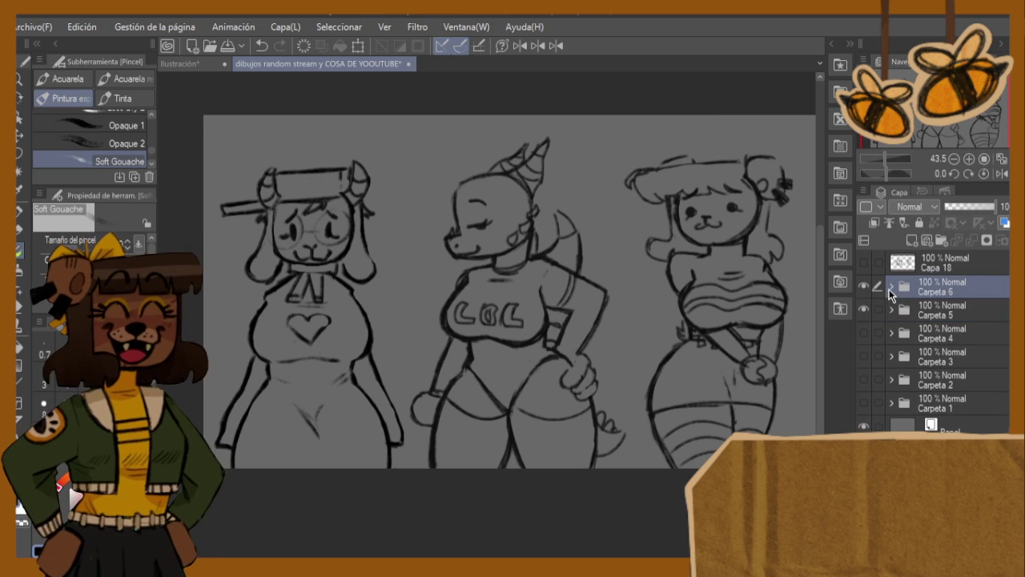
left_click(890, 289)
left_click(863, 333)
left_click(939, 310)
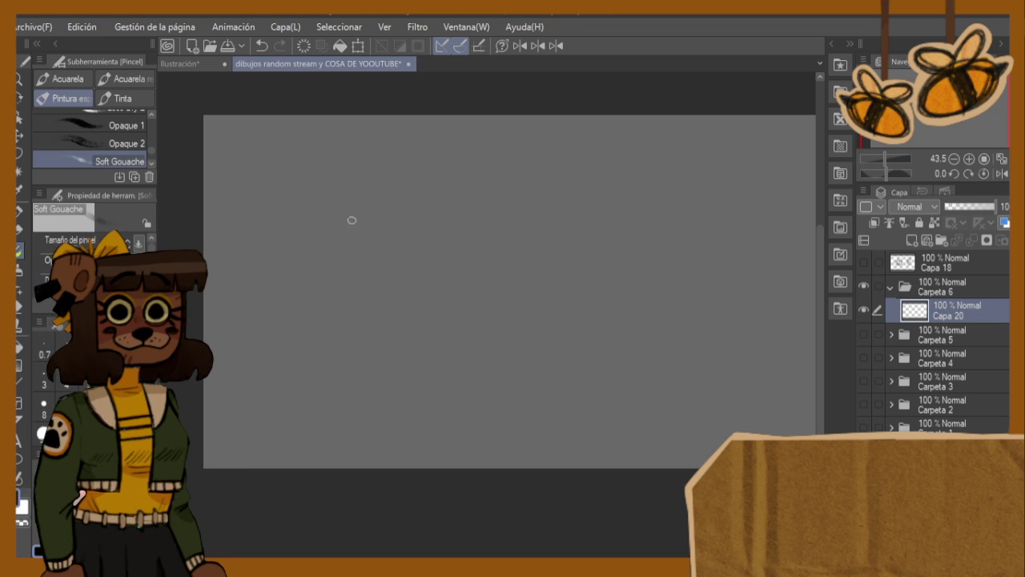
- Try to sketch a pointed face outline with curly hair on Capa 20, and undo the strokes
left_click_drag(356, 186, 353, 230)
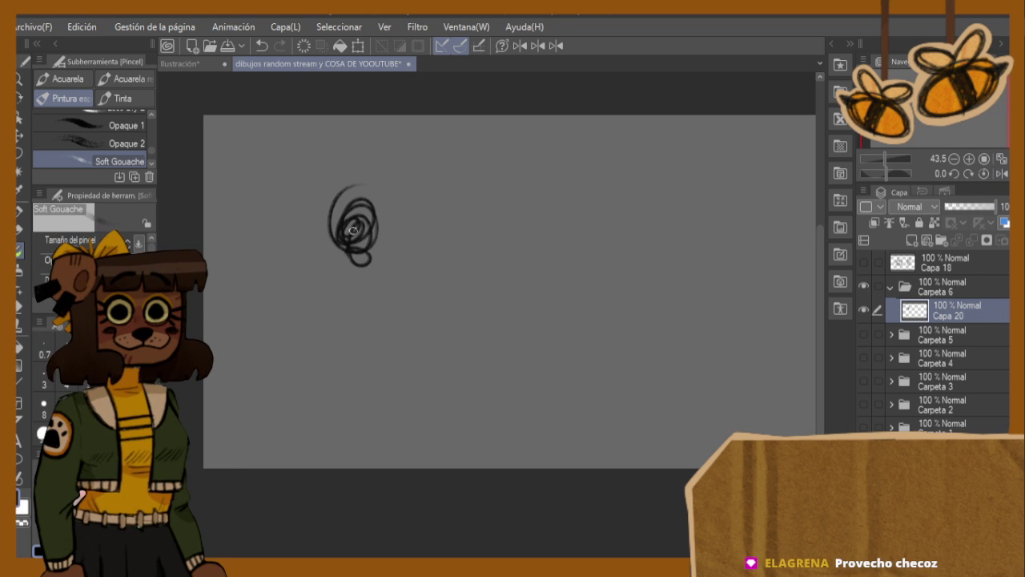
key("ctrl+z")
mouse_move(236, 173)
left_mouse_down()
mouse_move(245, 222)
mouse_move(294, 250)
mouse_move(324, 207)
mouse_move(327, 165)
mouse_move(264, 158)
mouse_move(244, 183)
left_mouse_up()
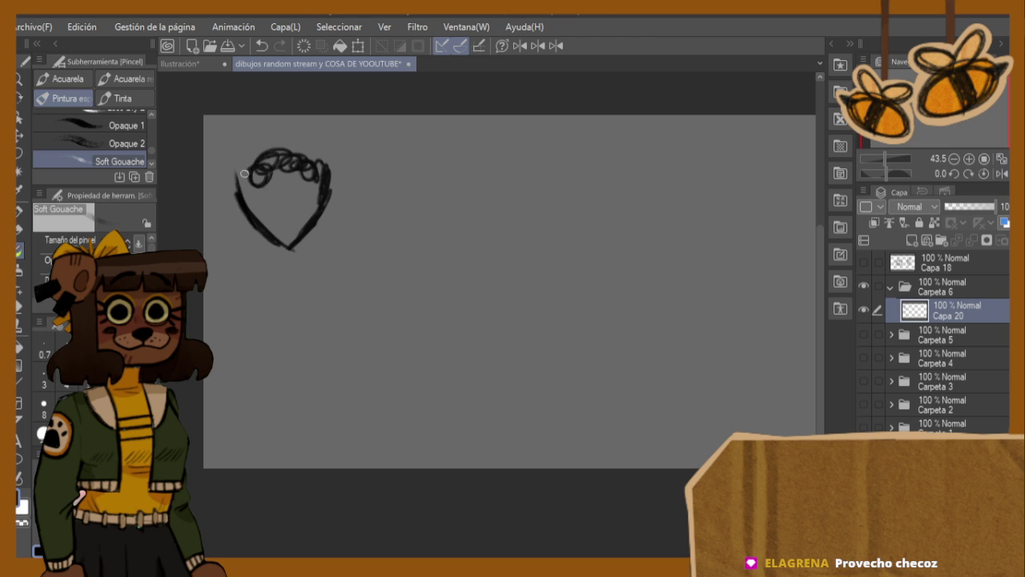
key("ctrl+z")
key("ctrl+z")
key("ctrl+z")
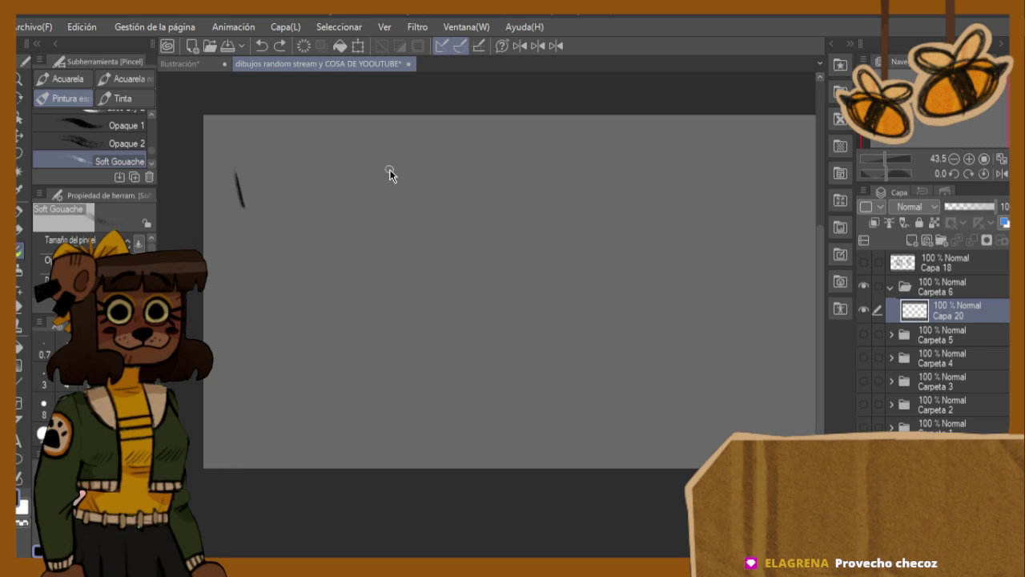
key("ctrl+z")
left_click(864, 335)
left_click(864, 334)
left_click_drag(530, 556, 569, 556)
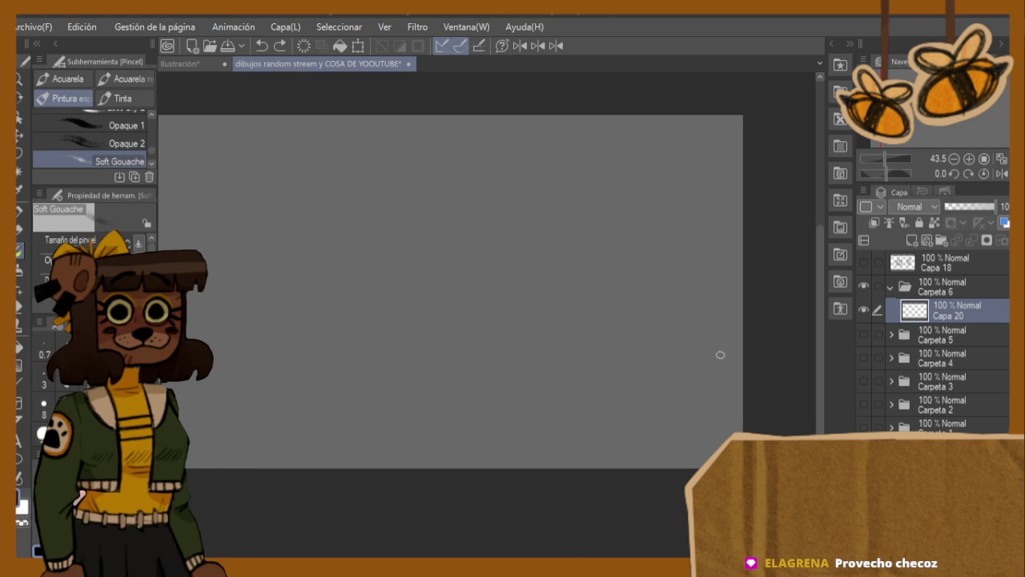
scroll(671, 221, "up", 1)
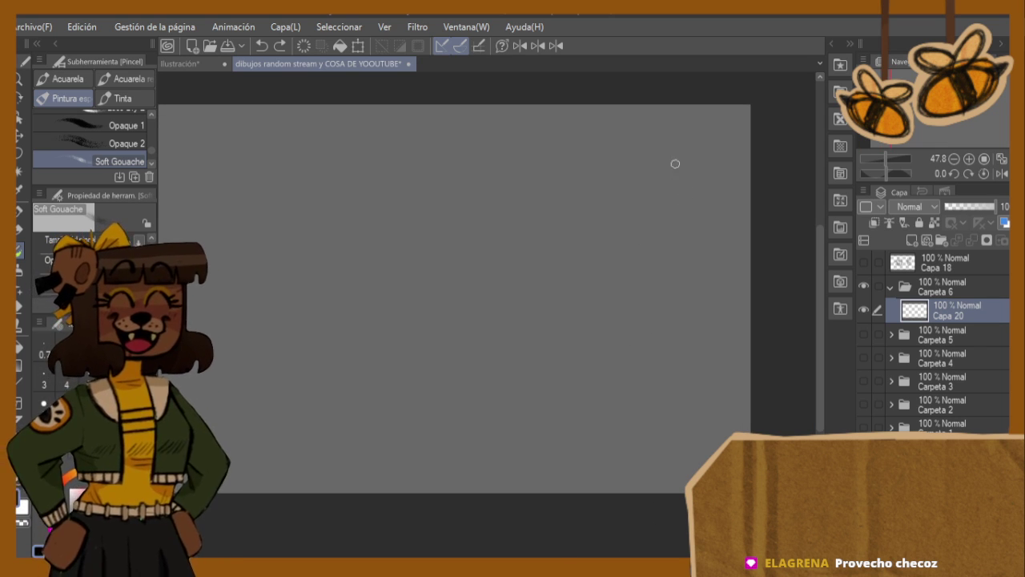
- Sketch a round head outline in the empty canvas's upper corner on Capa 20 and check it in the mirrored view
mouse_move(697, 155)
left_mouse_down()
mouse_move(669, 149)
mouse_move(614, 192)
mouse_move(615, 204)
mouse_move(621, 174)
mouse_move(629, 224)
mouse_move(652, 259)
left_mouse_up()
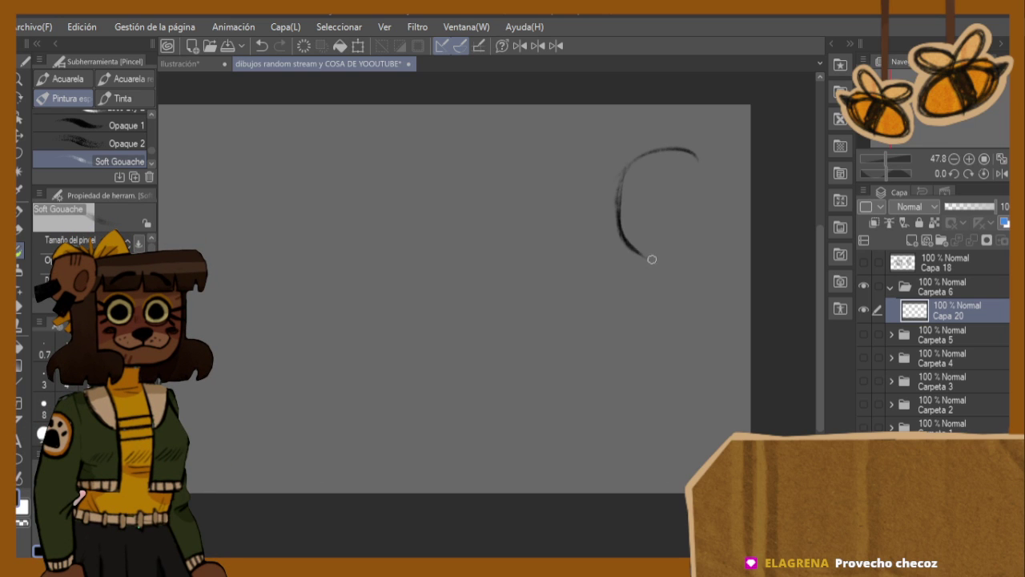
mouse_move(619, 227)
left_mouse_down()
mouse_move(669, 249)
mouse_move(701, 233)
mouse_move(689, 247)
mouse_move(712, 212)
mouse_move(709, 227)
mouse_move(716, 190)
mouse_move(713, 173)
mouse_move(716, 205)
mouse_move(711, 169)
mouse_move(689, 152)
mouse_move(715, 194)
left_mouse_up()
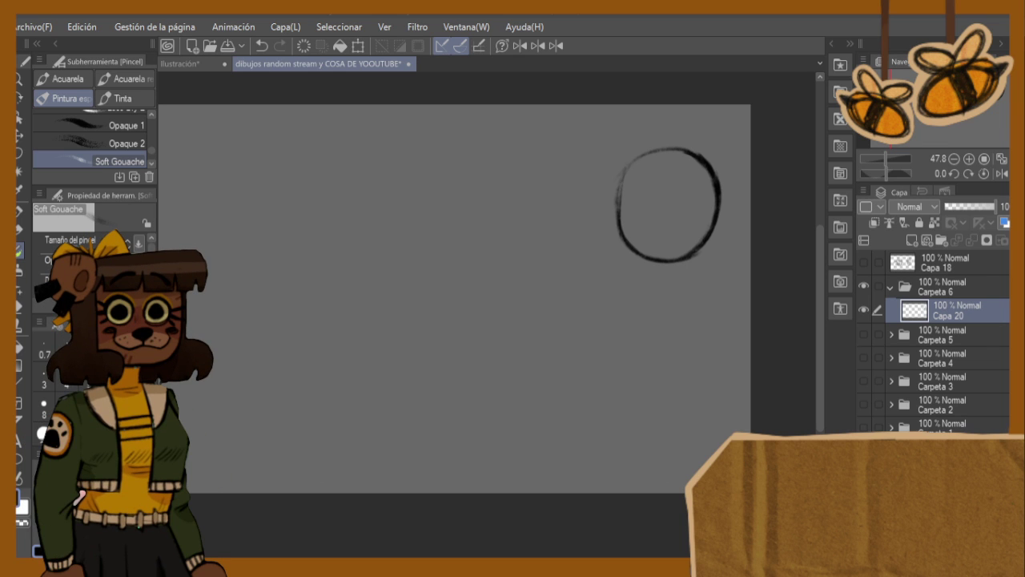
key("h")
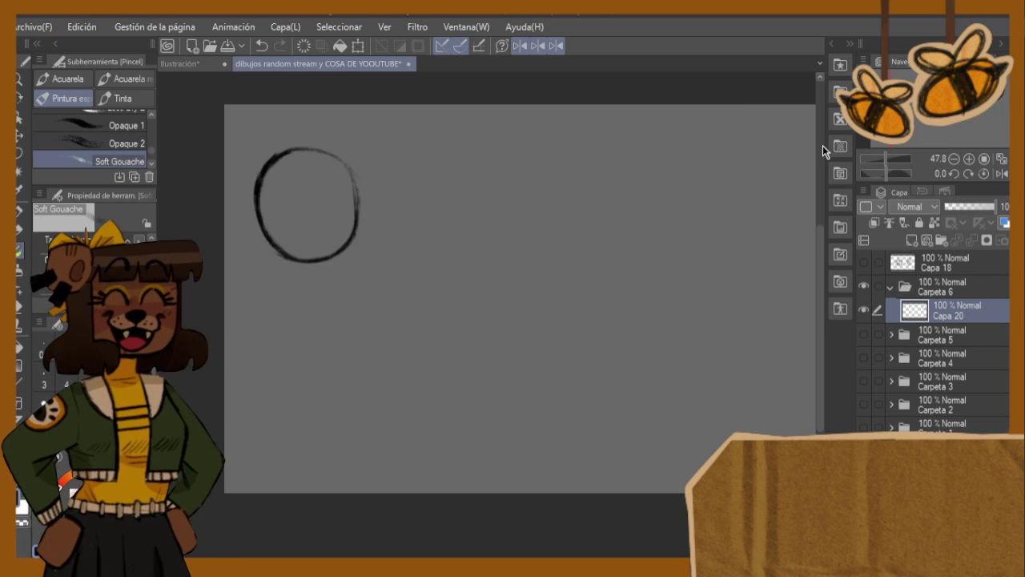
key("h")
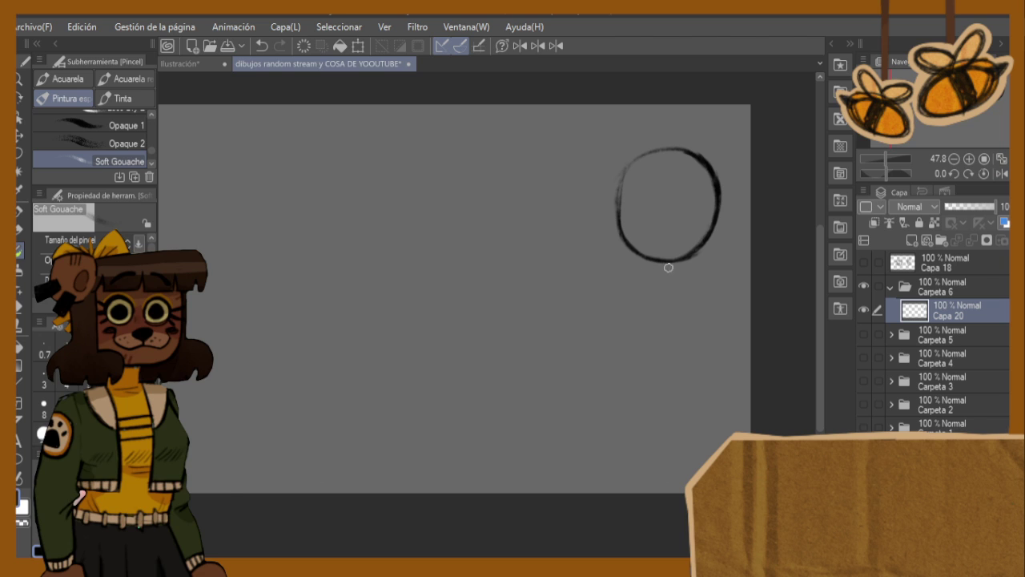
- Sketch short neck marks beneath the head and a curved shoulder line running down to the chest
left_click_drag(669, 262, 637, 283)
key("ctrl+z")
left_click_drag(705, 245, 701, 258)
mouse_move(645, 275)
left_mouse_down()
mouse_move(603, 316)
mouse_move(606, 357)
mouse_move(597, 325)
mouse_move(607, 360)
left_mouse_up()
key("ctrl+z")
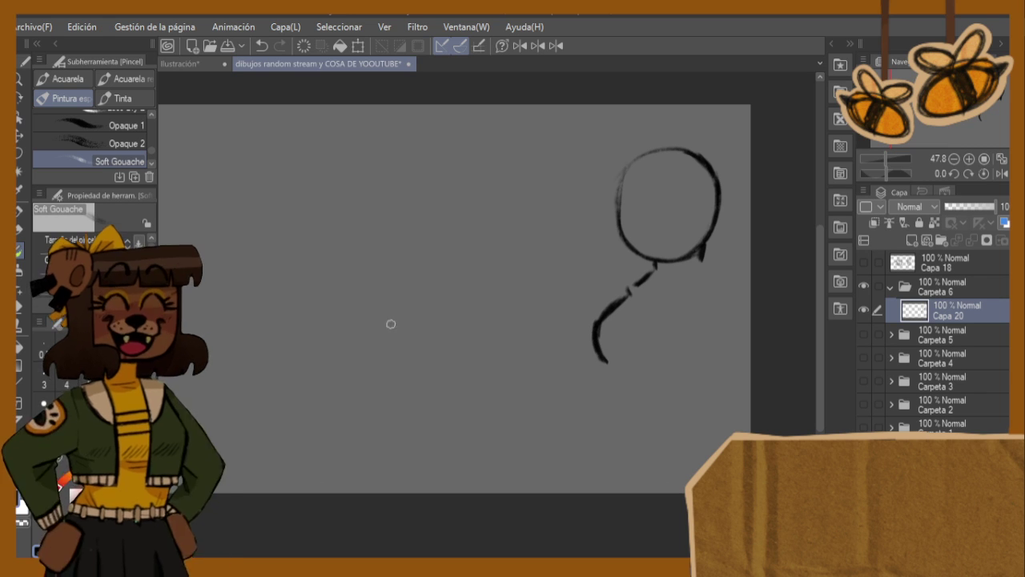
- Erase the upper part of the shoulder line, redraw it as one smooth curve, and add a short shoulder stroke on the other side
key("e")
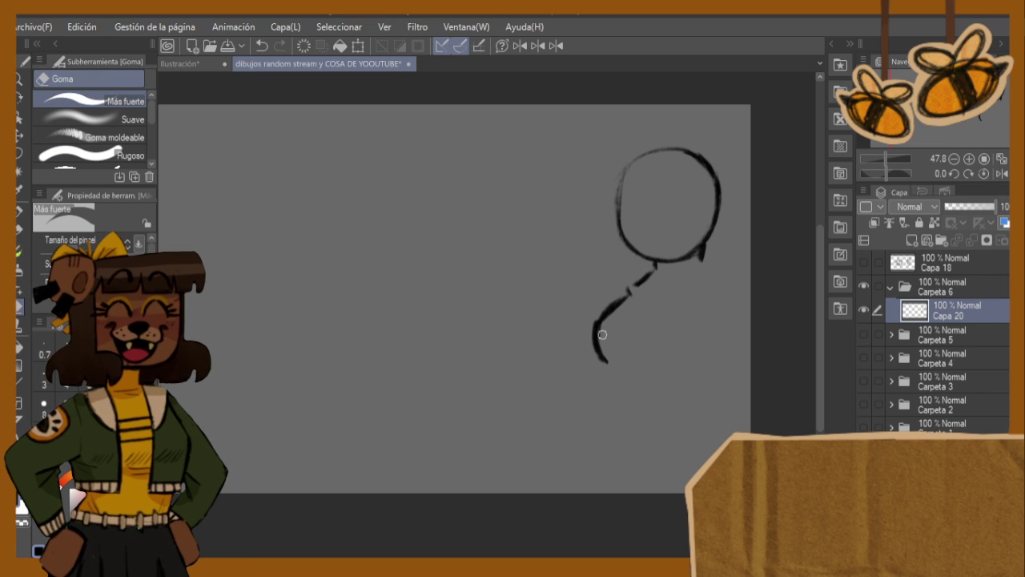
left_click_drag(601, 328, 651, 272)
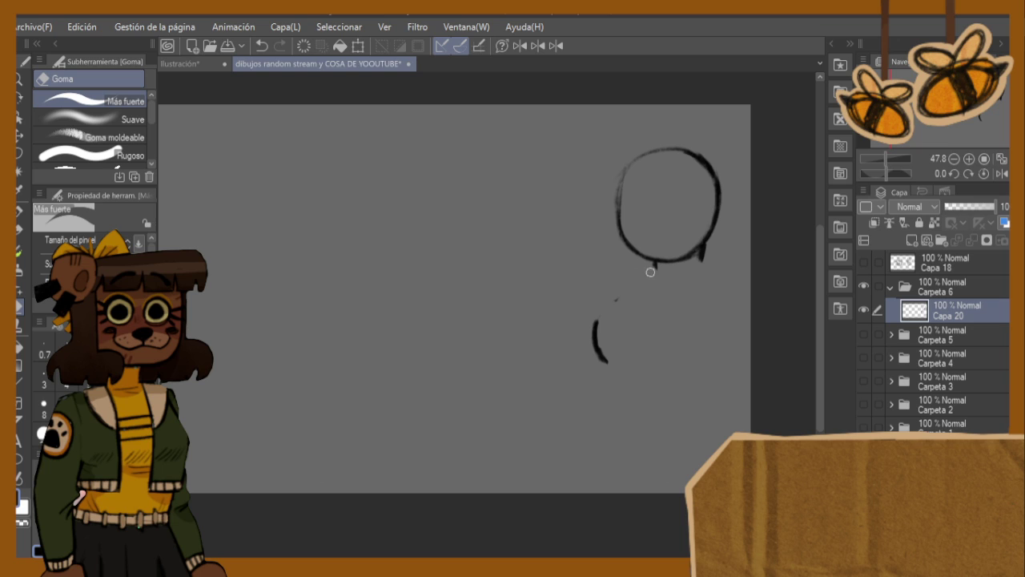
key("b")
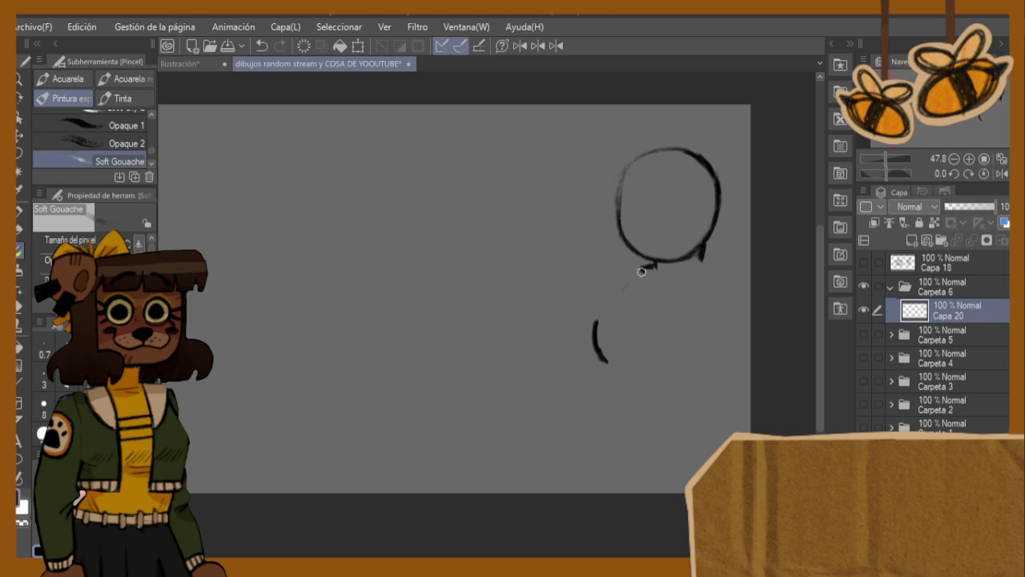
mouse_move(642, 272)
left_mouse_down()
mouse_move(594, 331)
mouse_move(596, 313)
mouse_move(606, 361)
left_mouse_up()
key("h")
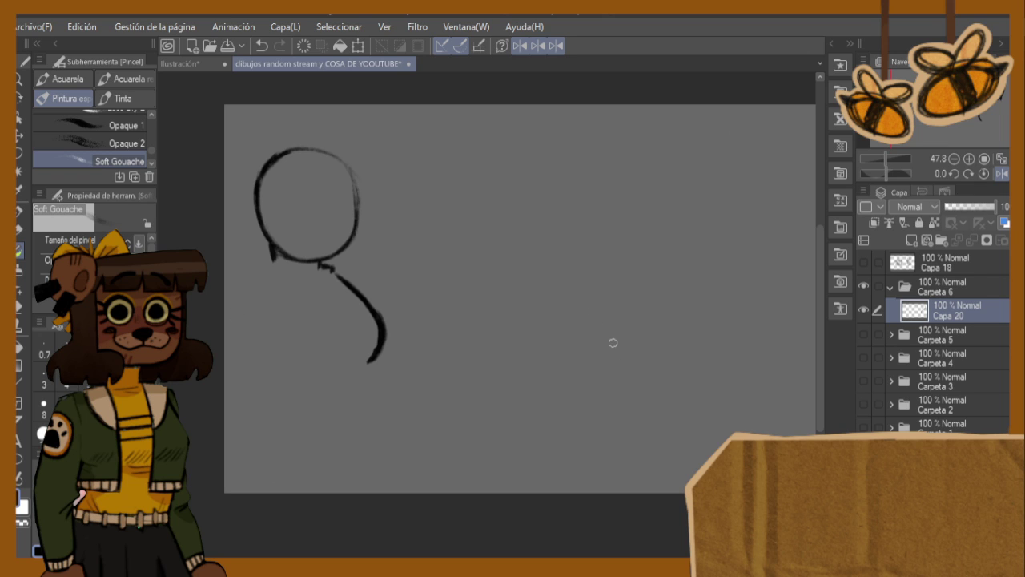
mouse_move(272, 258)
left_mouse_down()
mouse_move(251, 277)
mouse_move(275, 263)
left_mouse_up()
key("h")
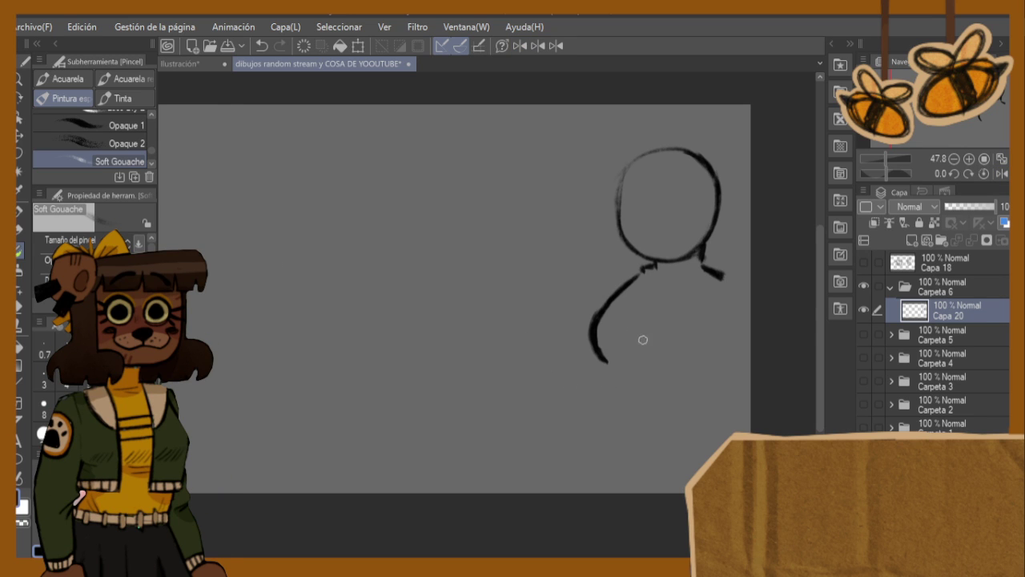
- Close the torso shape with a curved lower edge and opposite side line, and check it in the mirrored view
left_click_drag(614, 367, 662, 382)
key("ctrl+z")
left_click_drag(606, 361, 703, 377)
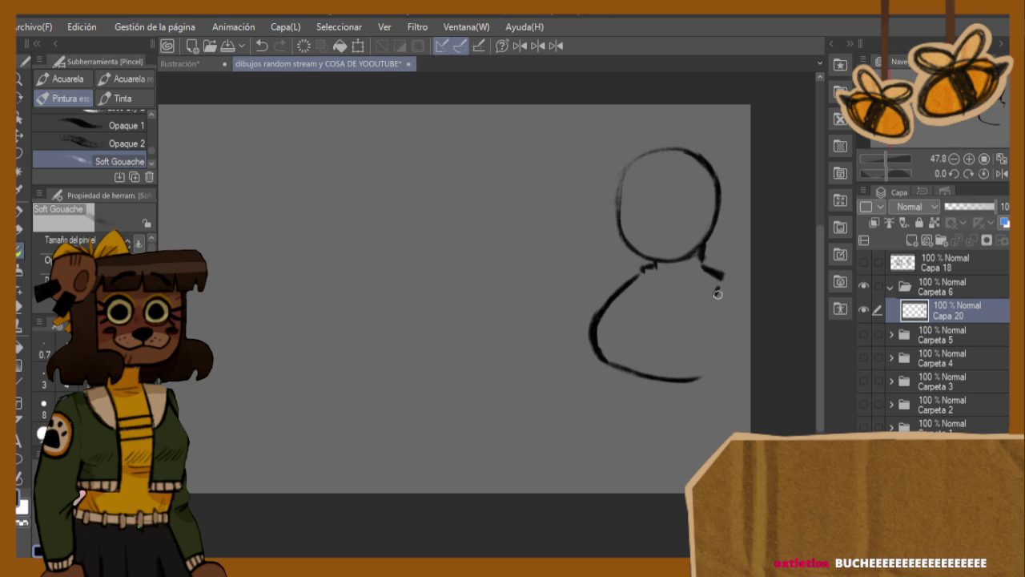
mouse_move(717, 294)
left_mouse_down()
mouse_move(723, 364)
mouse_move(687, 381)
left_mouse_up()
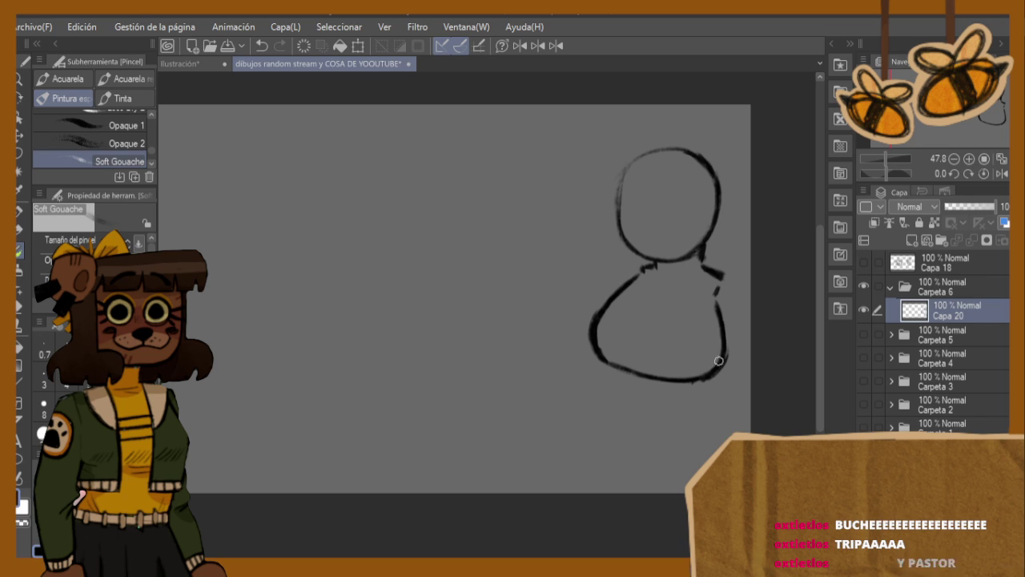
key("h")
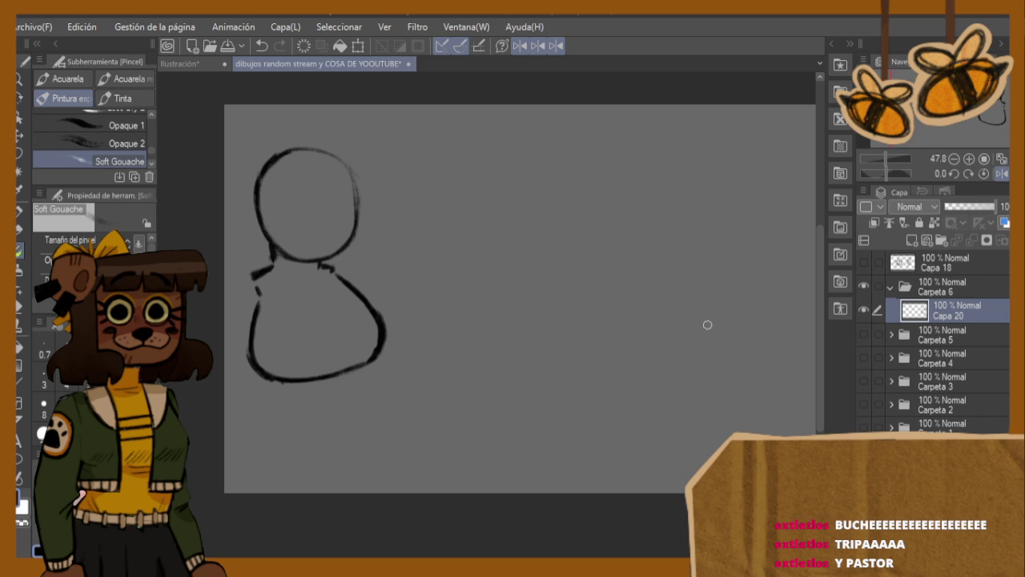
- Compare the new sketch with the figures in Carpeta 5, hide them again and return to Capa 20 in Carpeta 6
left_click(890, 287)
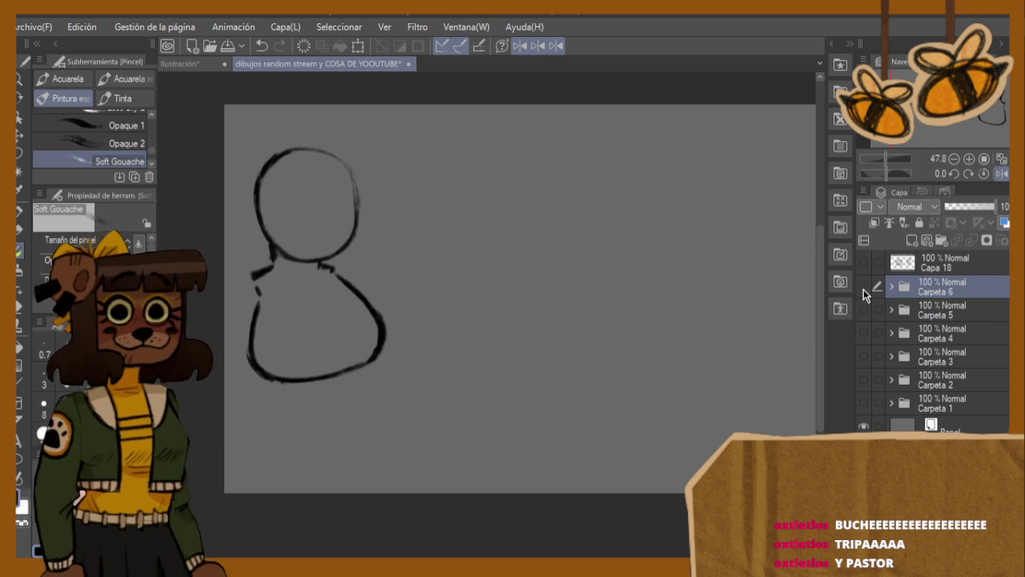
left_click(863, 287)
left_click(863, 309)
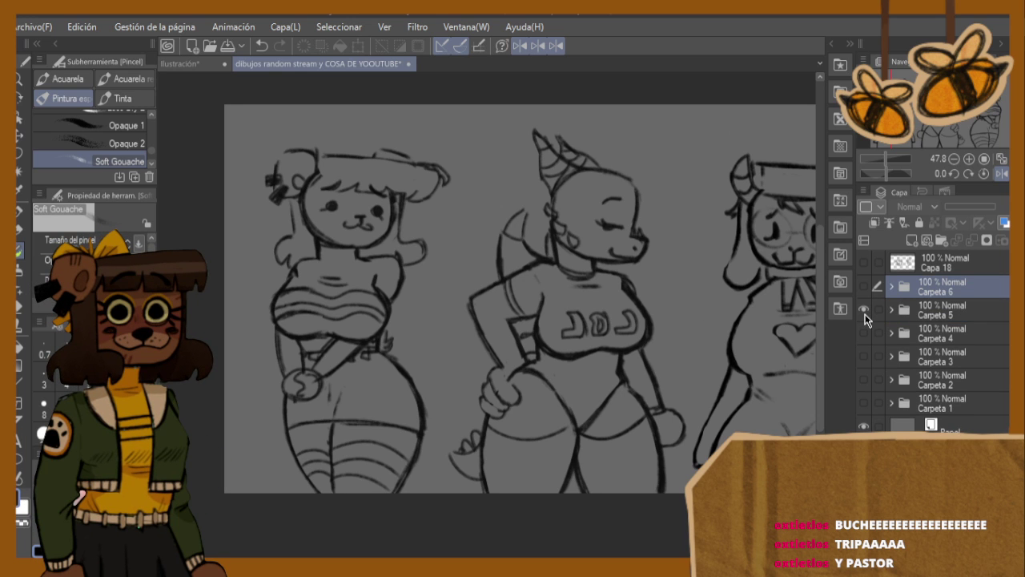
left_click(864, 311)
left_click(863, 287)
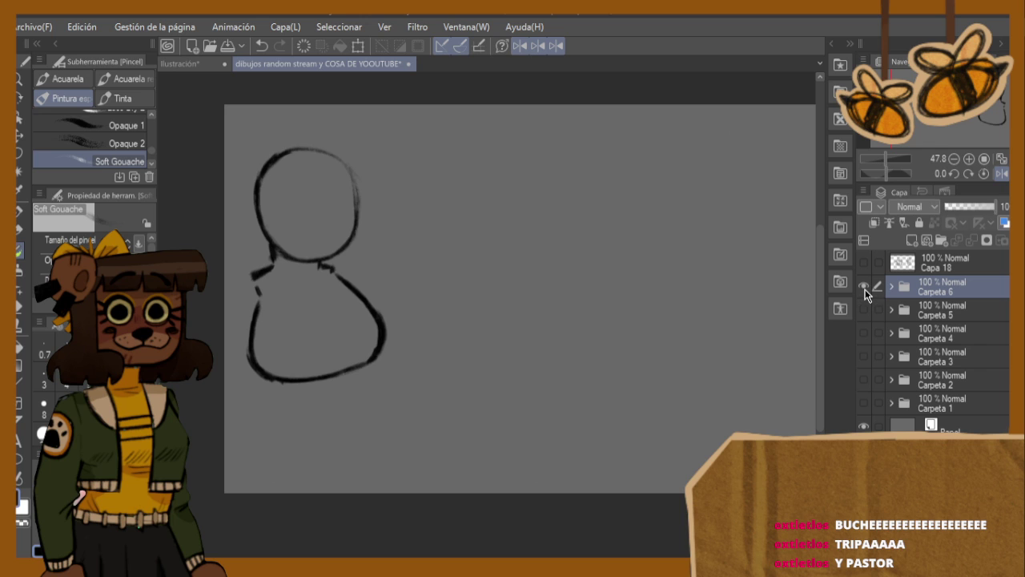
key("h")
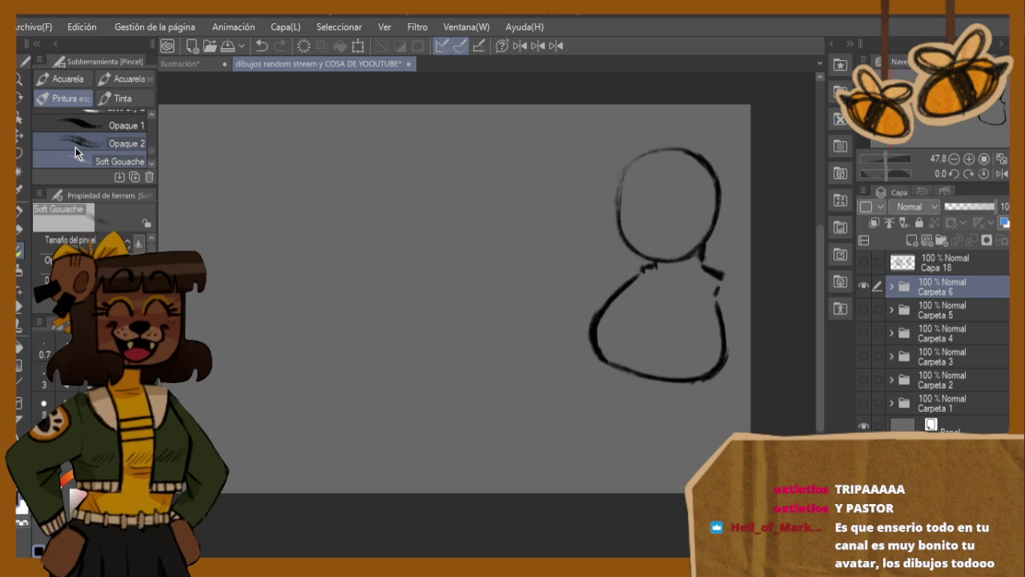
key("h")
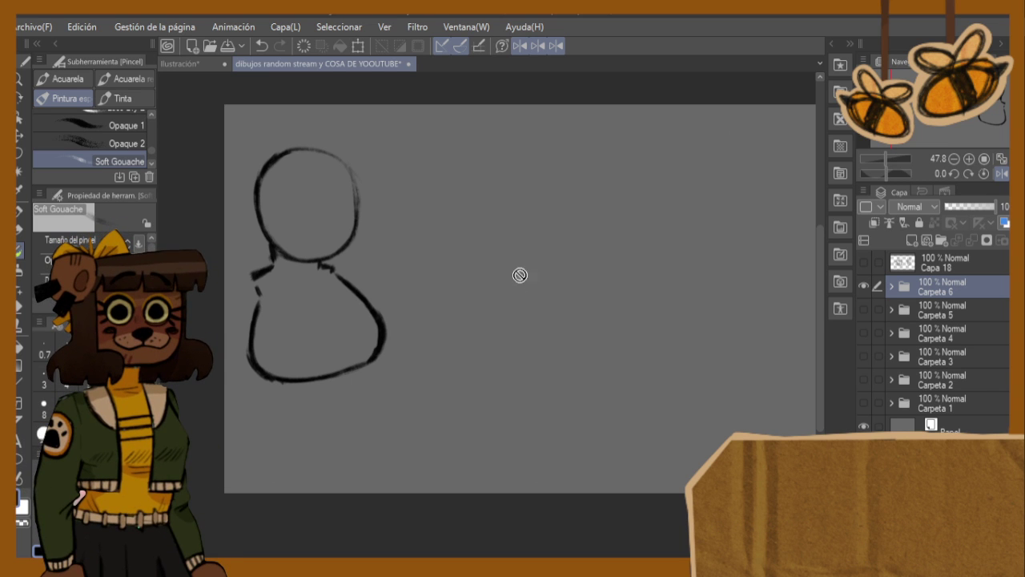
key("h")
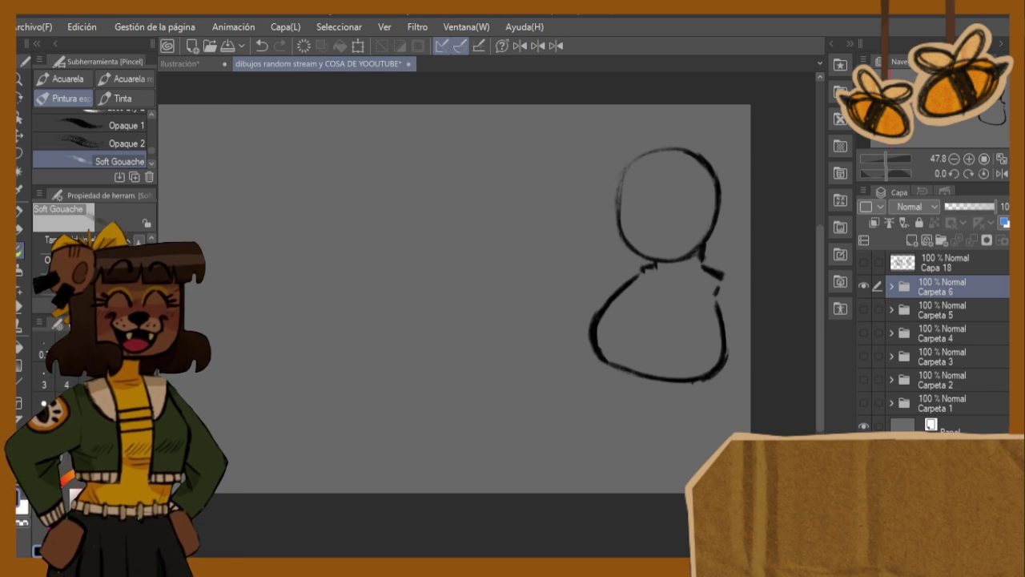
left_click(892, 287)
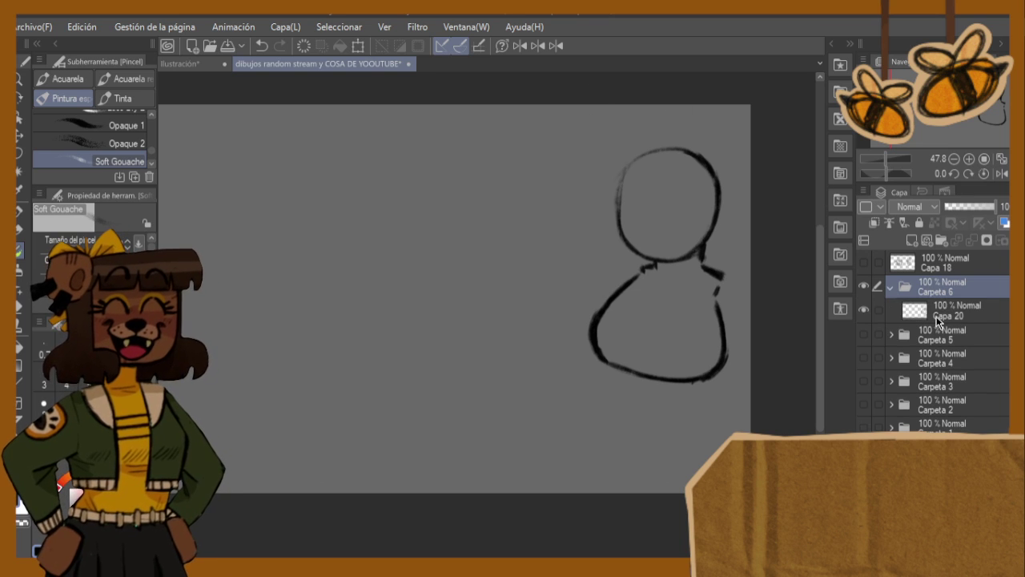
left_click(939, 306)
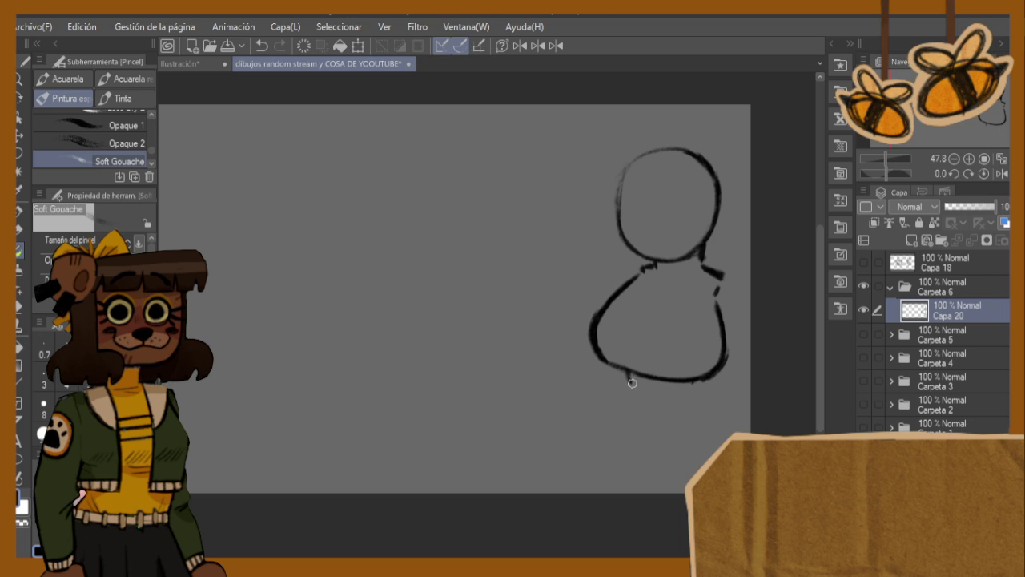
- Try to sketch a long hip line descending from the torso's lower edge, and undo the strokes
mouse_move(632, 383)
left_mouse_down()
mouse_move(599, 416)
mouse_move(576, 486)
left_mouse_up()
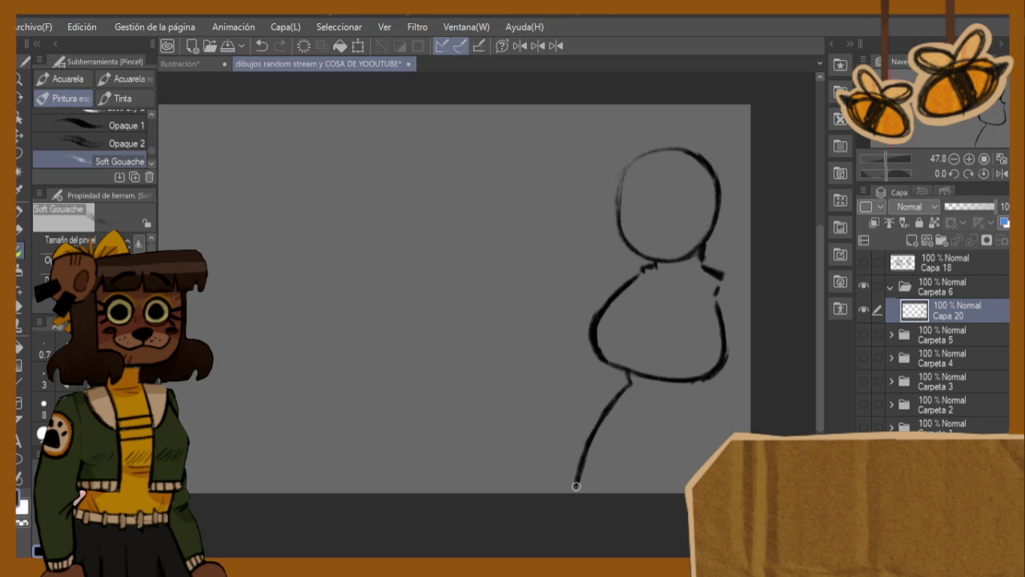
key("ctrl+z")
key("ctrl+z")
key("ctrl+z")
key("ctrl+z")
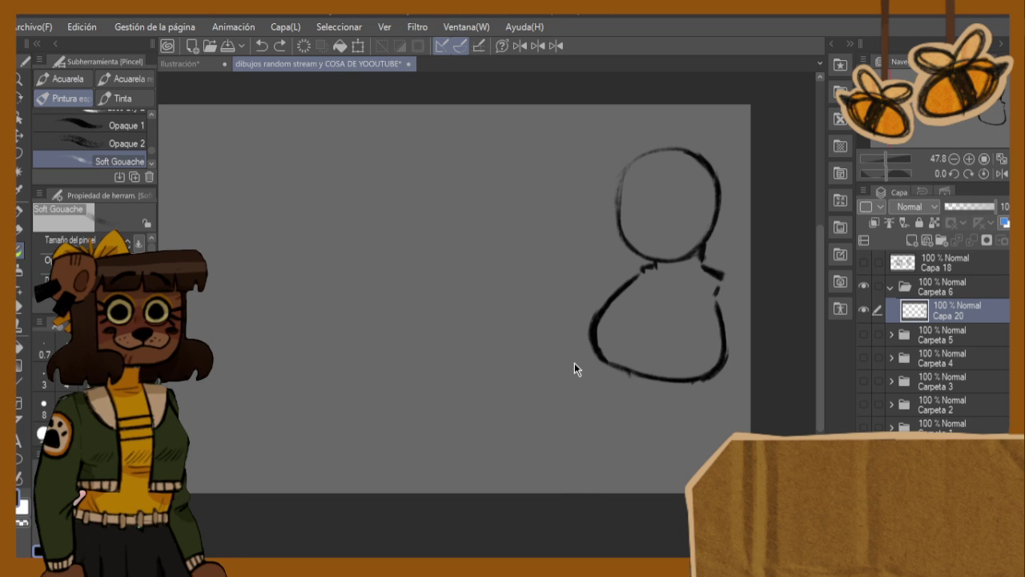
- Sketch a curved neckline beneath the head, undoing the misplaced strokes and checking it in the mirrored view
key("h")
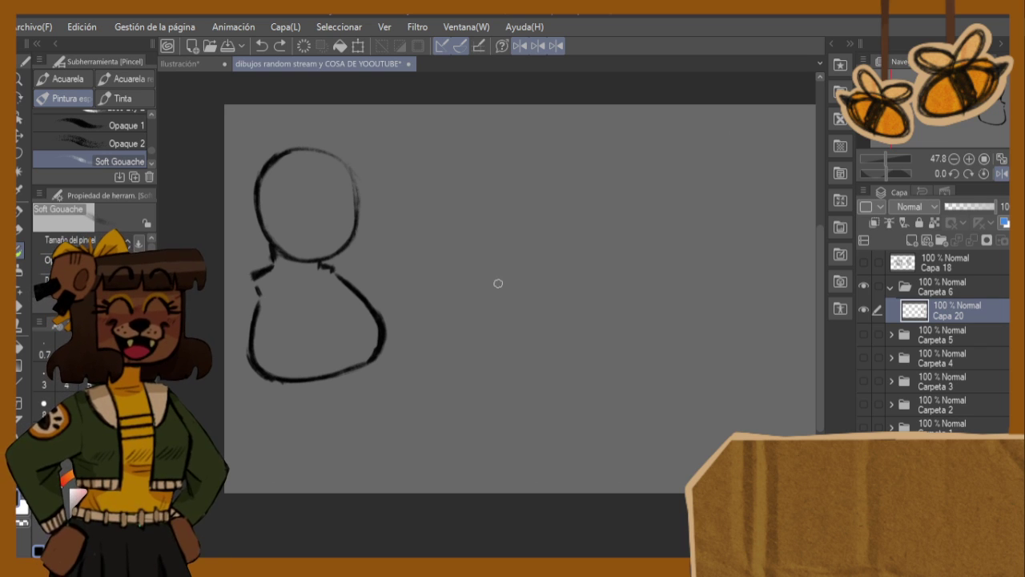
mouse_move(298, 295)
left_mouse_down()
mouse_move(327, 288)
mouse_move(291, 298)
mouse_move(316, 288)
mouse_move(325, 263)
left_mouse_up()
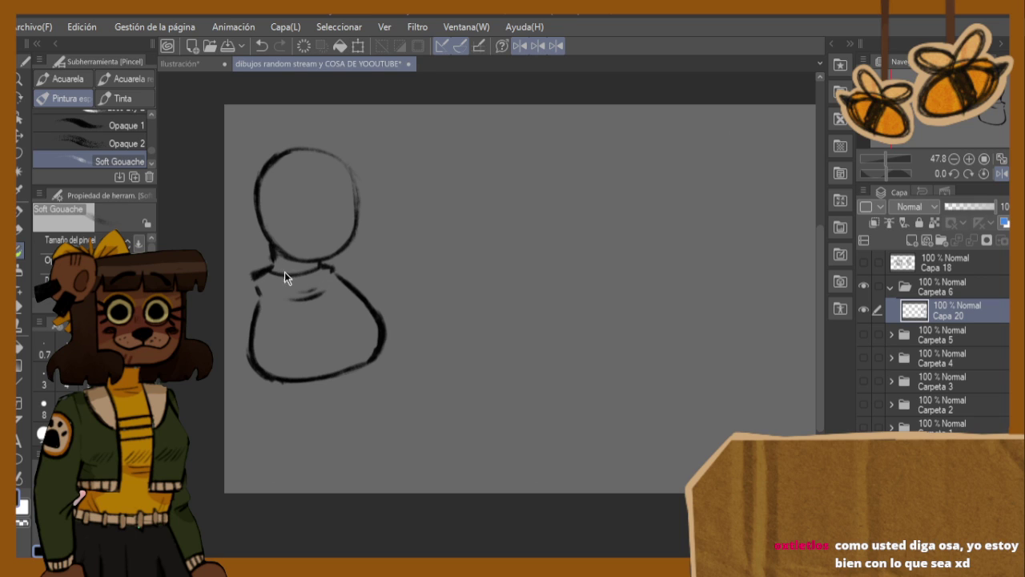
mouse_move(265, 275)
left_mouse_down()
mouse_move(320, 269)
mouse_move(297, 288)
mouse_move(314, 282)
left_mouse_up()
key("ctrl+z")
key("ctrl+z")
key("ctrl+z")
key("h")
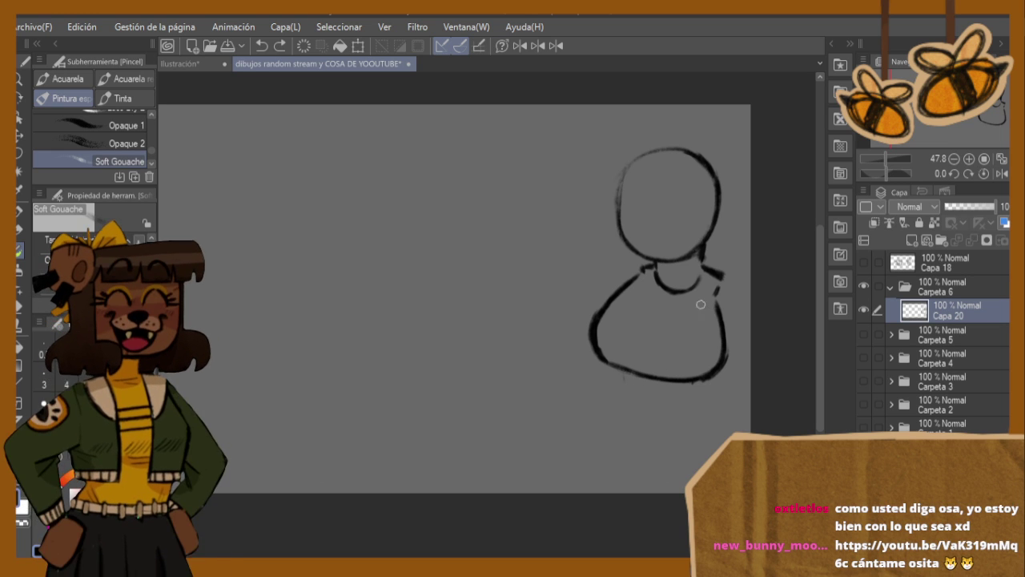
- Thin the thick mark where the neck meets the long shoulder line with the eraser, and return to the Soft Gouache brush
key("h")
key("e")
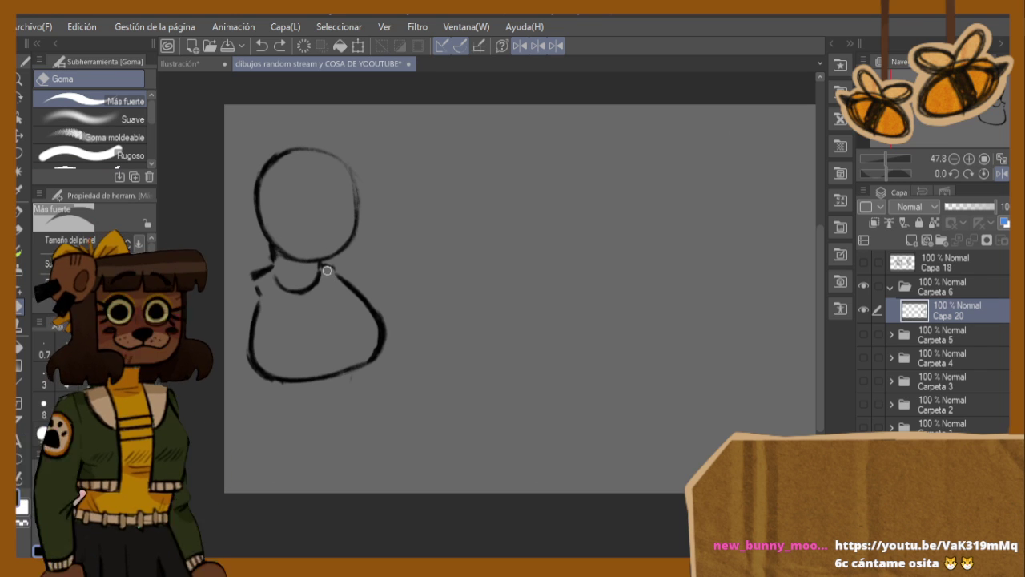
key("h")
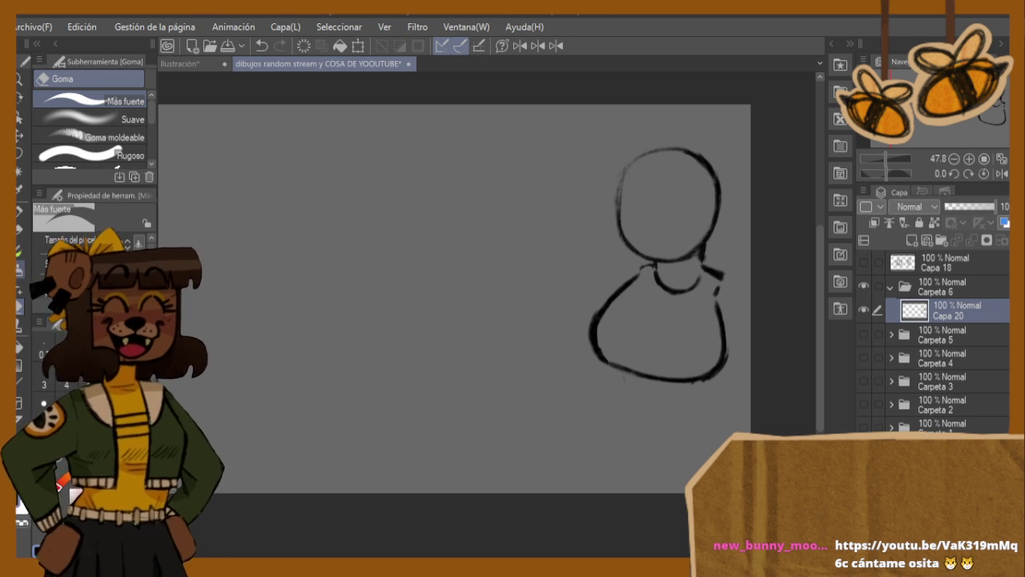
key("b")
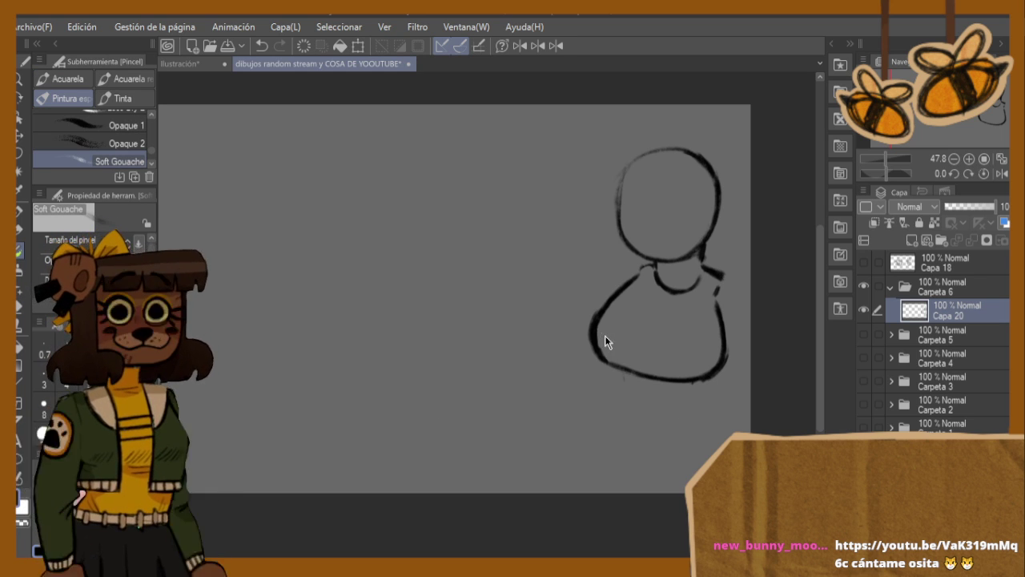
- Select the torso outline with a freehand lasso and shift it slightly sideways and up with a transform
key("h")
left_click(19, 153)
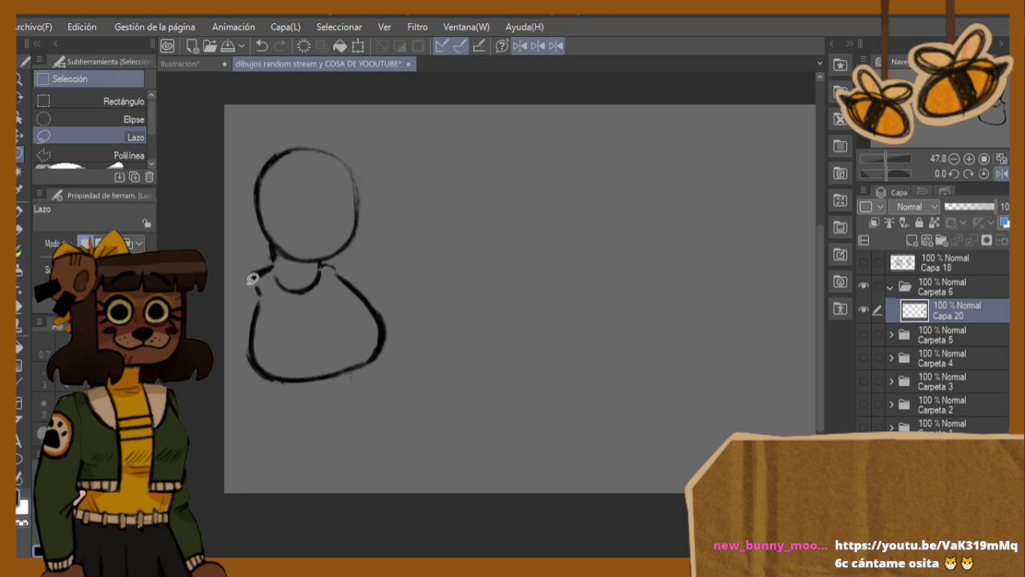
mouse_move(269, 295)
left_mouse_down()
mouse_move(246, 396)
mouse_move(451, 371)
mouse_move(370, 268)
mouse_move(341, 269)
left_mouse_up()
key("ctrl+t")
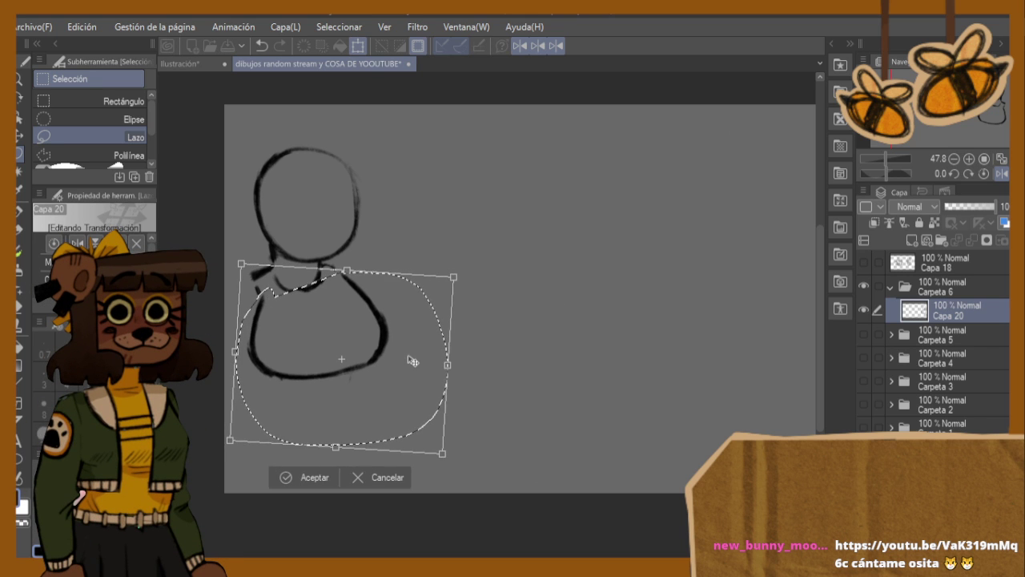
left_click_drag(412, 359, 408, 363)
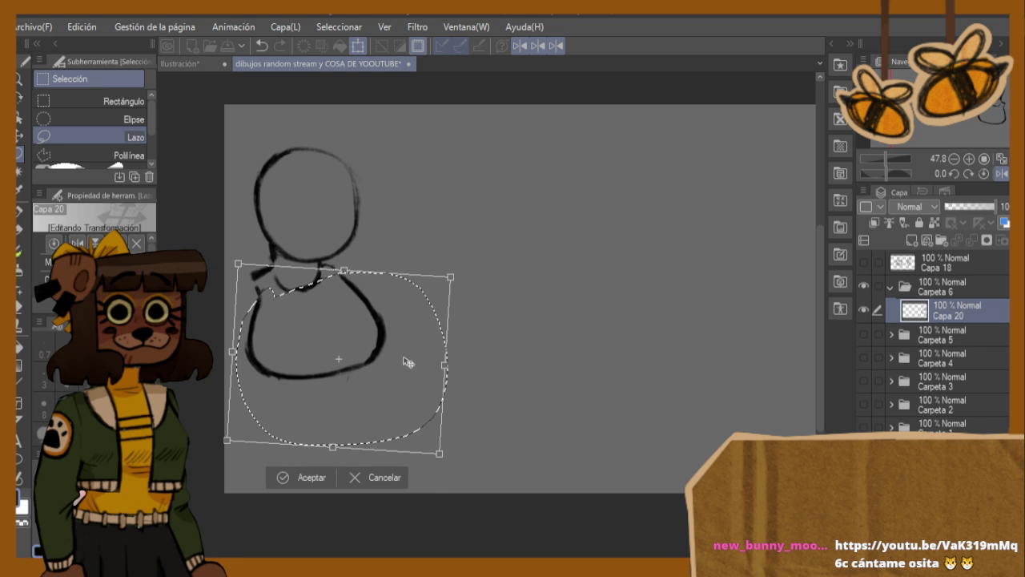
left_click(312, 479)
key("h")
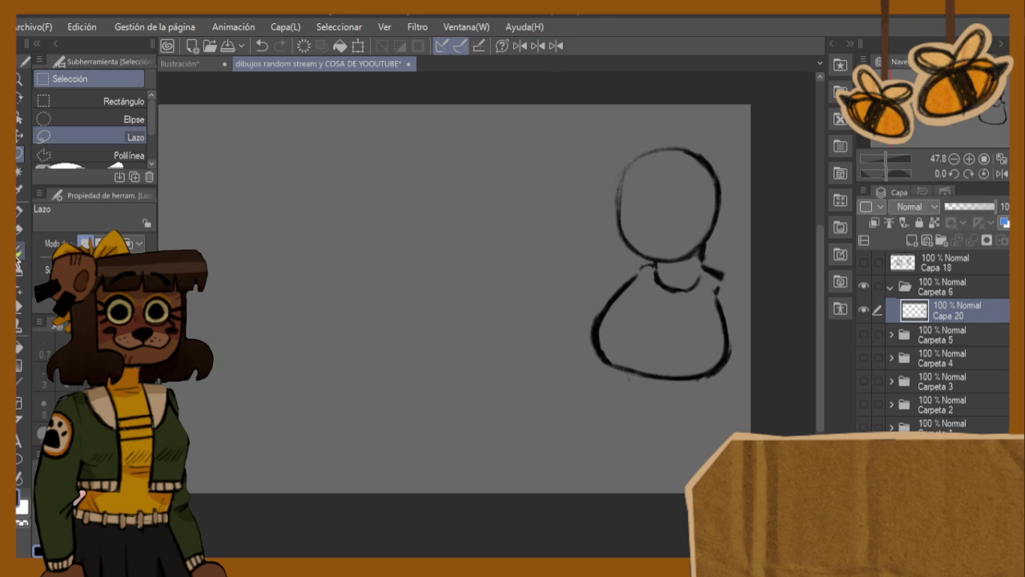
- Sketch short waist marks beneath the torso with the Soft Gouache brush, undoing the misplaced stroke
key("b")
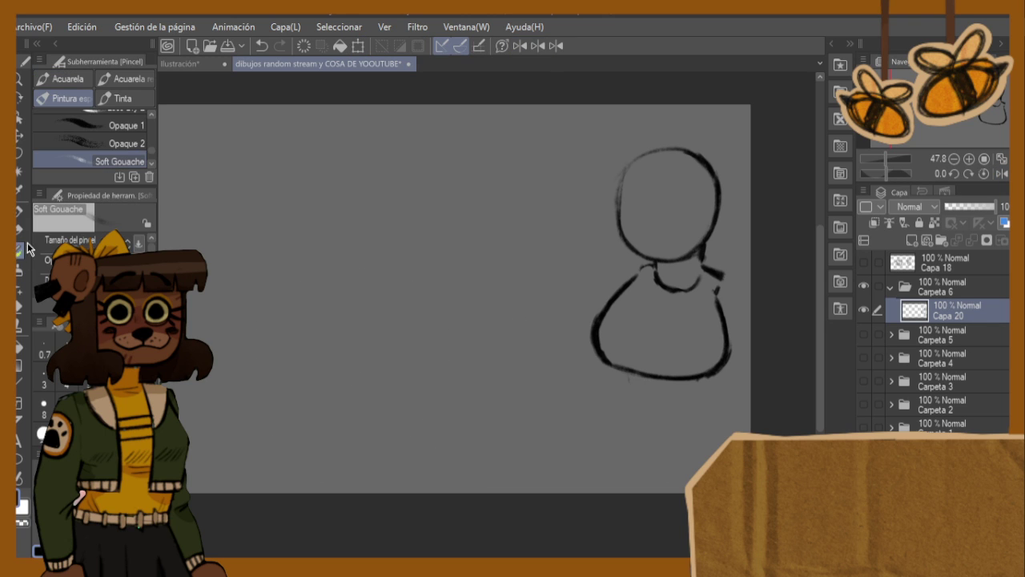
mouse_move(630, 392)
left_mouse_down()
mouse_move(626, 375)
mouse_move(629, 394)
left_mouse_up()
key("ctrl+z")
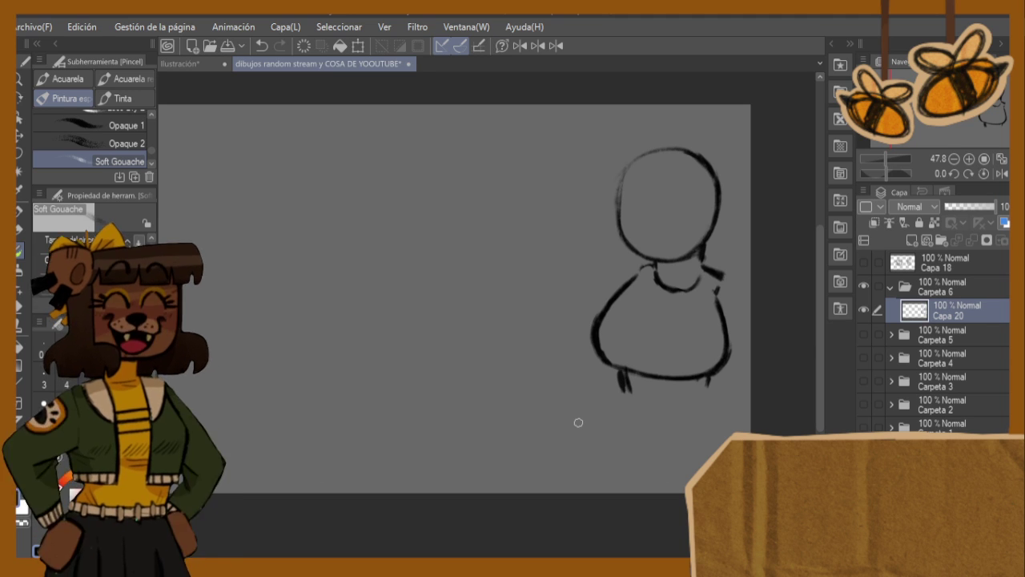
left_click(22, 304)
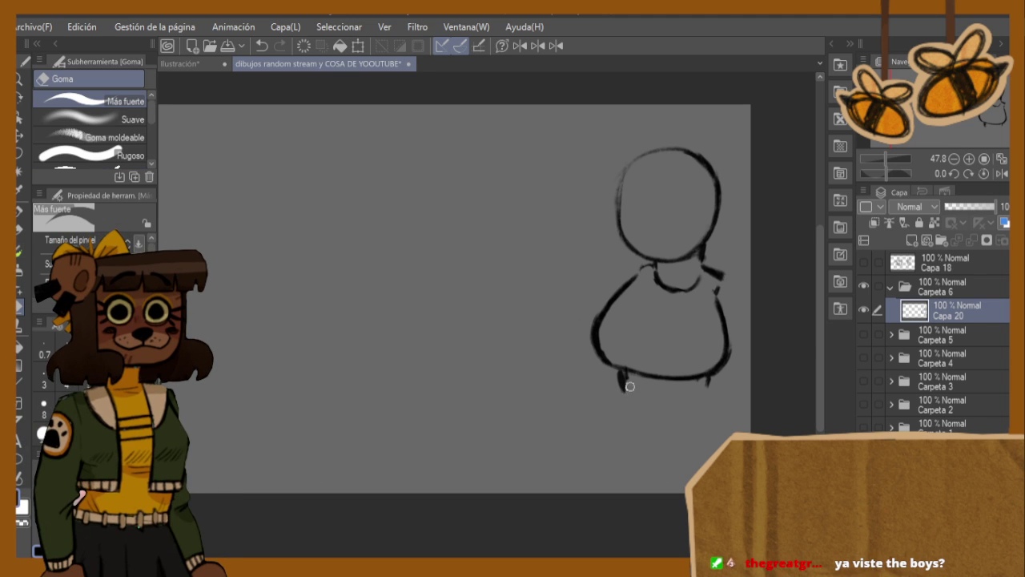
key("h")
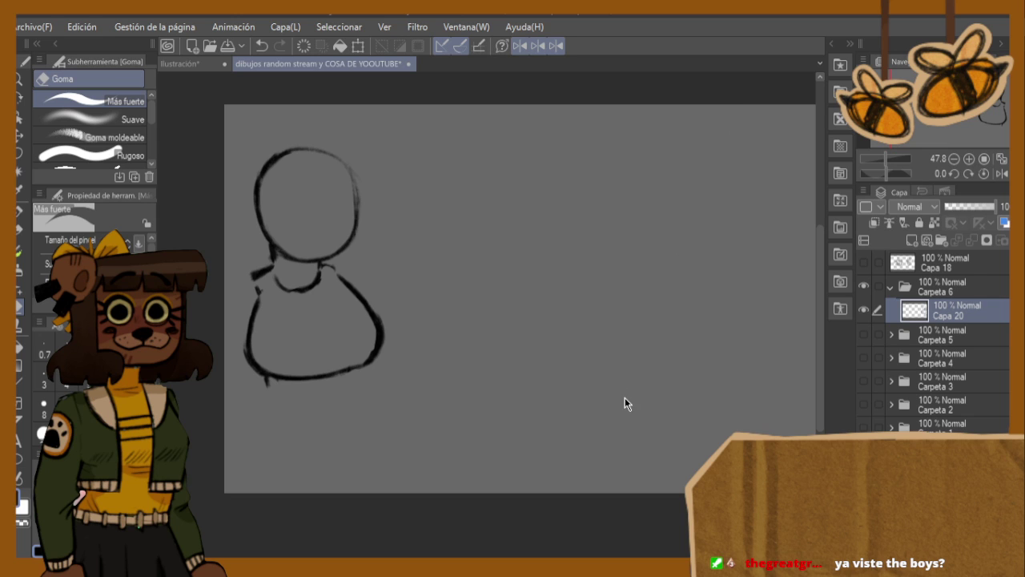
left_click(19, 250)
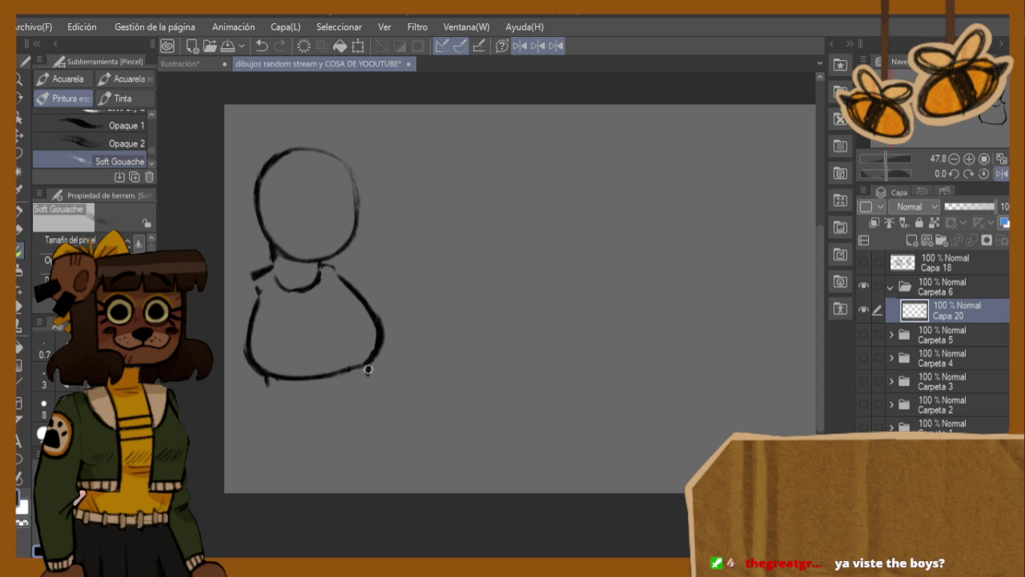
left_click_drag(369, 367, 366, 381)
left_click_drag(267, 384, 269, 395)
key("h")
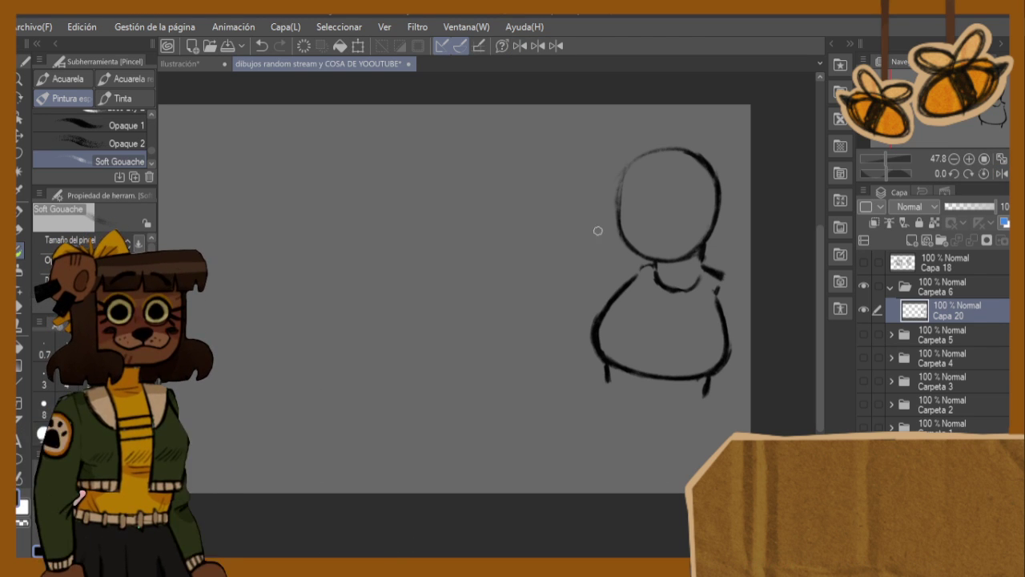
key("ctrl+z")
key("ctrl+z")
key("ctrl+z")
- Touch up the short waist marks, and erase them along with the torso's far side line and bottom edge
left_click_drag(621, 370, 624, 391)
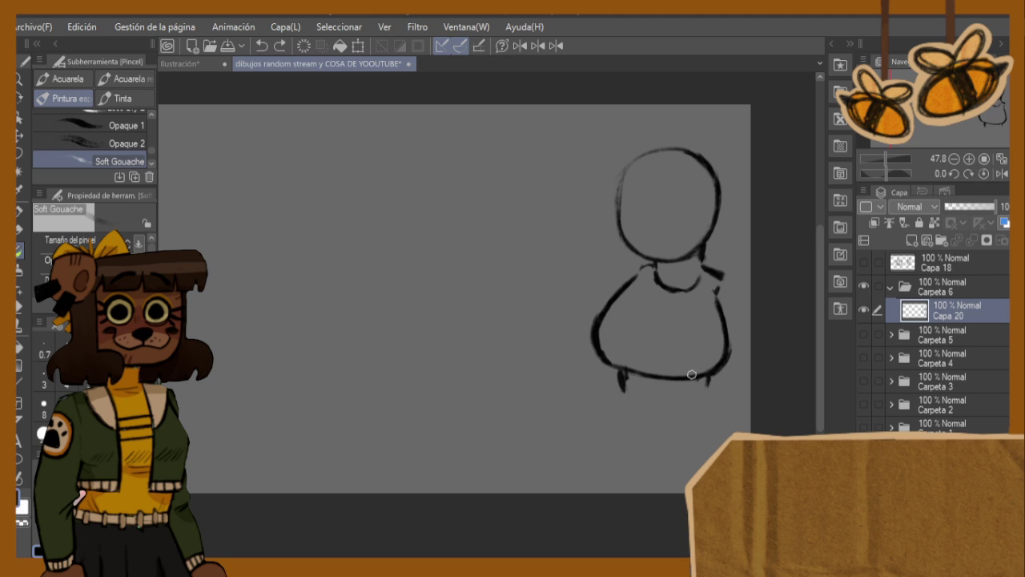
left_click_drag(717, 375, 710, 386)
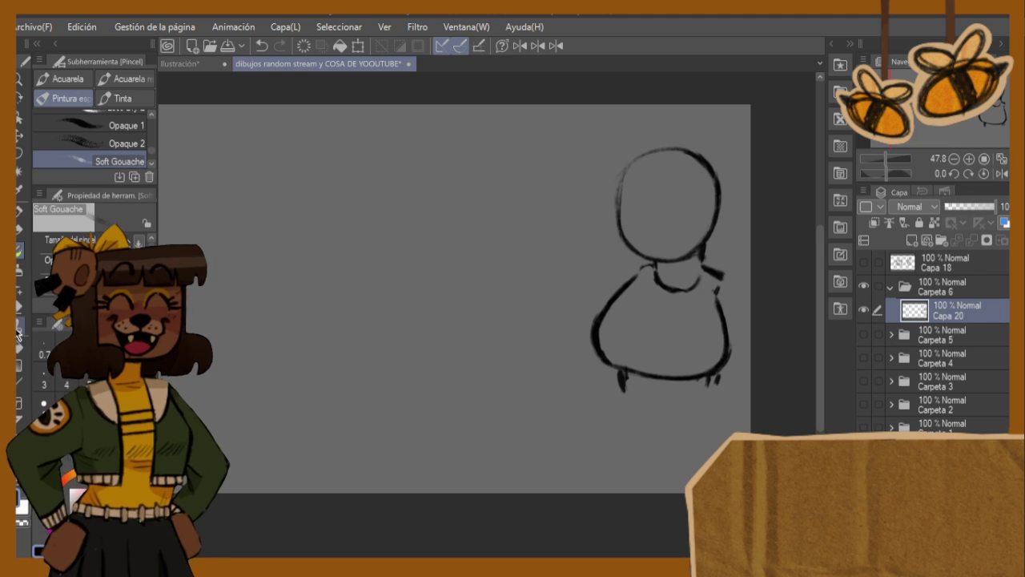
key("e")
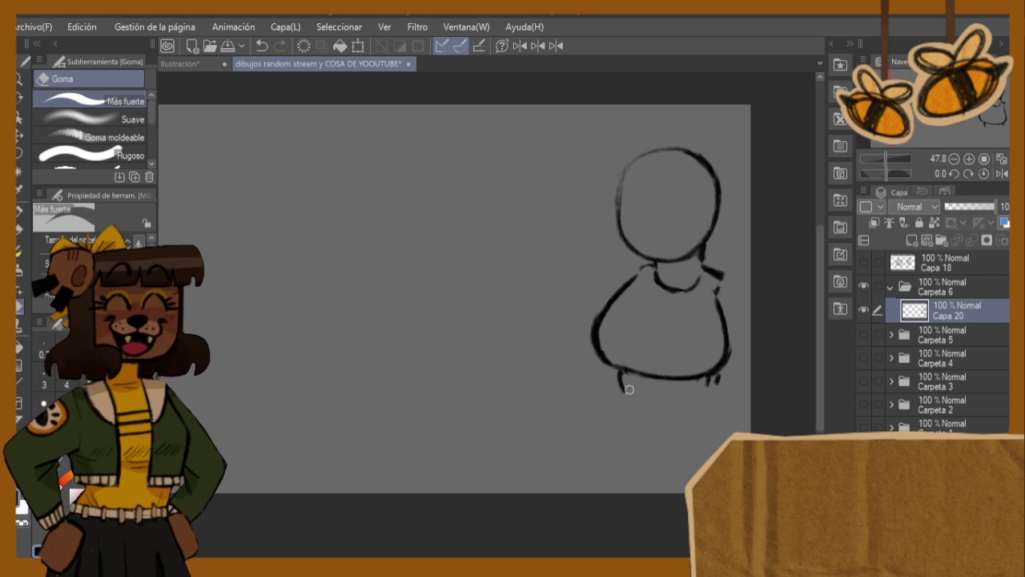
left_click_drag(717, 354, 717, 281)
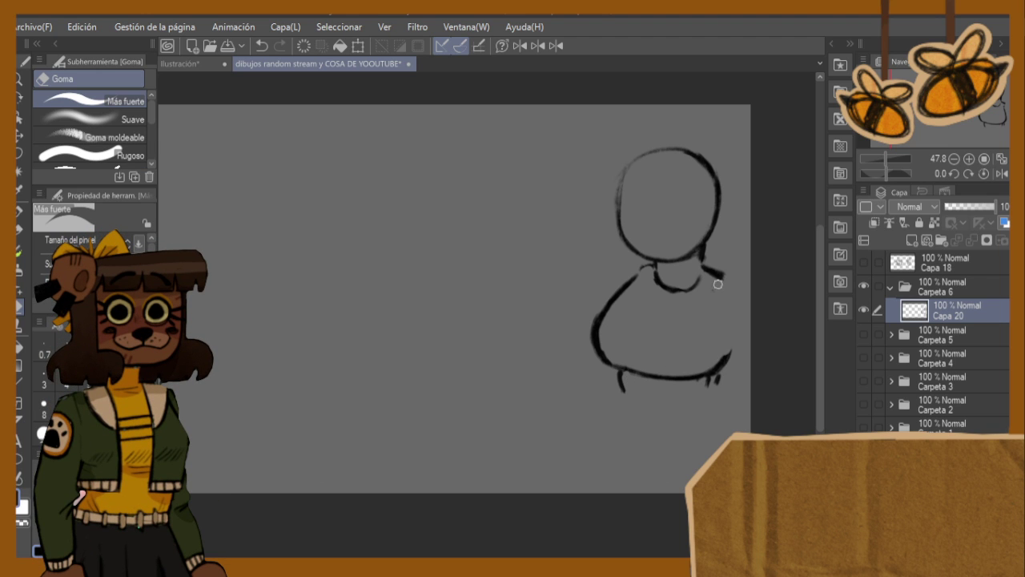
mouse_move(723, 365)
left_mouse_down()
mouse_move(710, 382)
mouse_move(662, 392)
mouse_move(648, 378)
mouse_move(625, 391)
mouse_move(615, 381)
left_mouse_up()
- Sketch both waist curves and the flaring hip lines down to the canvas's lower edge with the Soft Gouache brush, using the mirrored view
key("b")
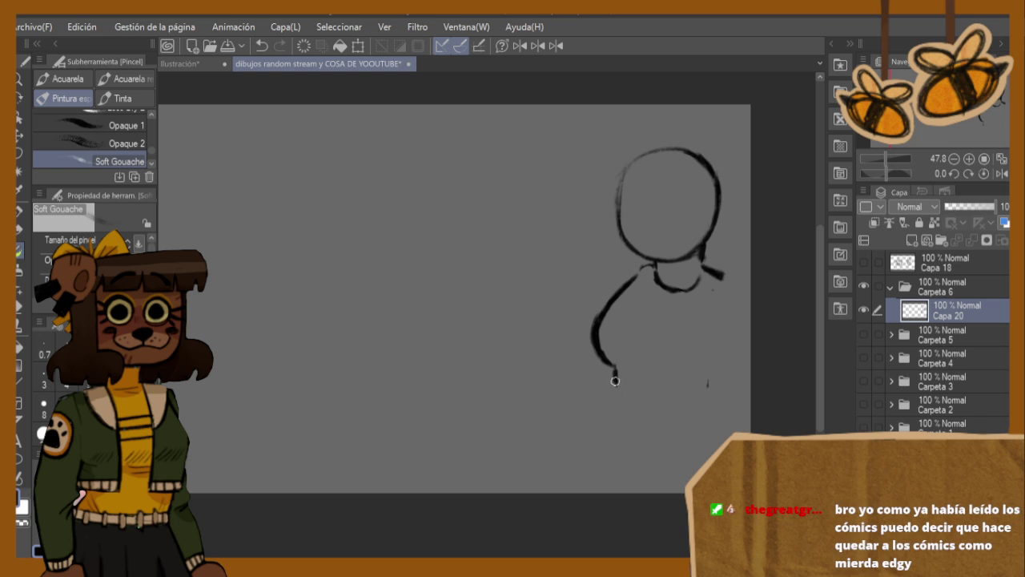
mouse_move(719, 391)
left_mouse_down()
mouse_move(723, 378)
mouse_move(726, 392)
left_mouse_up()
key("h")
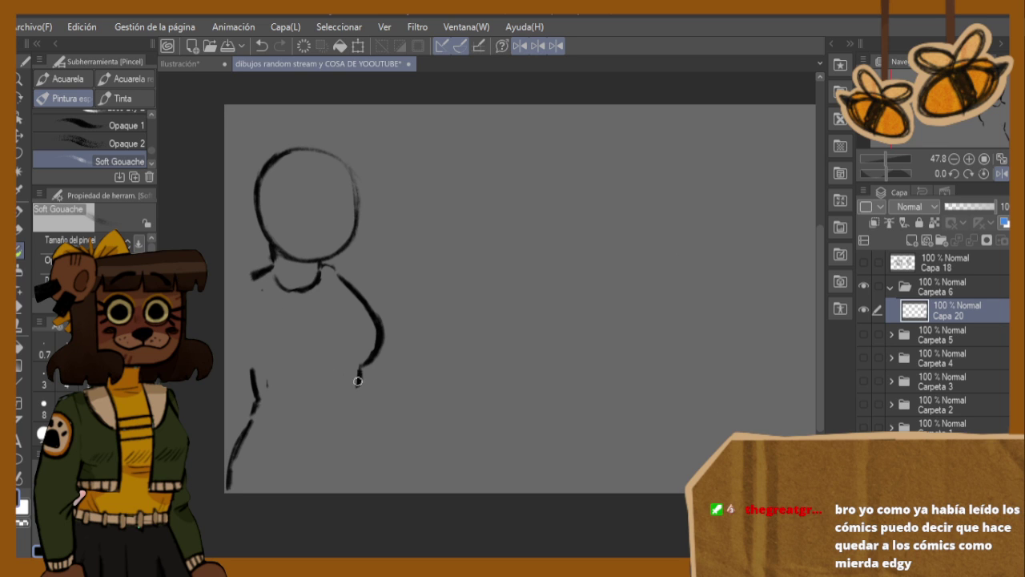
mouse_move(359, 370)
left_mouse_down()
mouse_move(355, 398)
mouse_move(403, 458)
left_mouse_up()
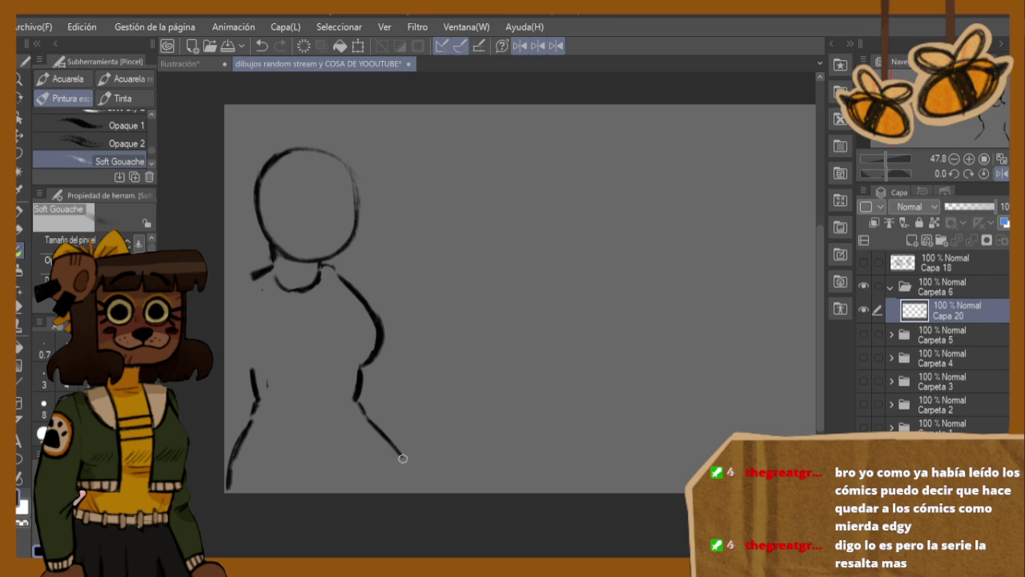
left_click_drag(367, 416, 405, 494)
key("h")
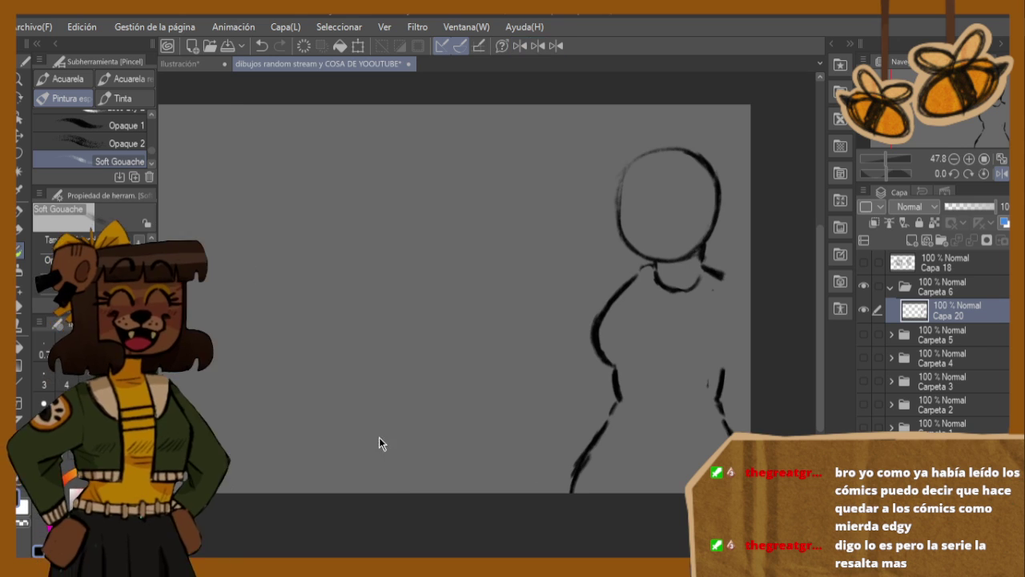
key("e")
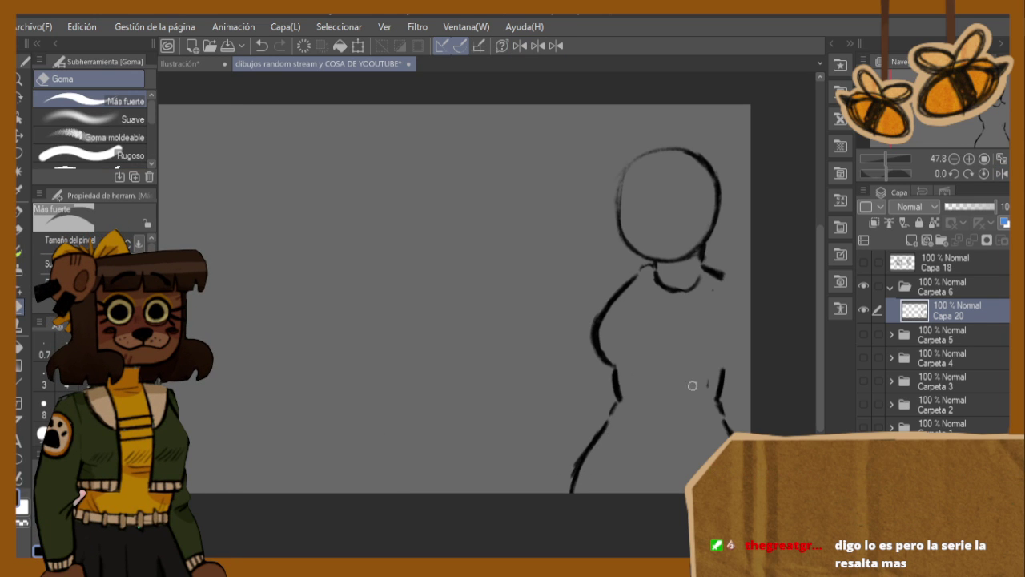
key("b")
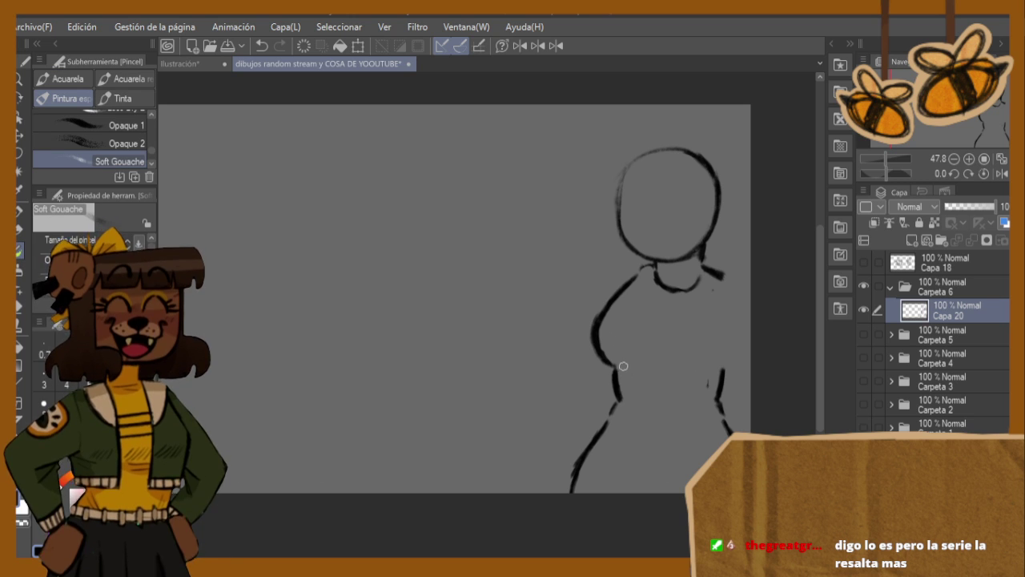
mouse_move(614, 367)
left_mouse_down()
mouse_move(685, 374)
mouse_move(672, 369)
mouse_move(705, 364)
left_mouse_up()
key("ctrl+z")
key("ctrl+z")
key("ctrl+z")
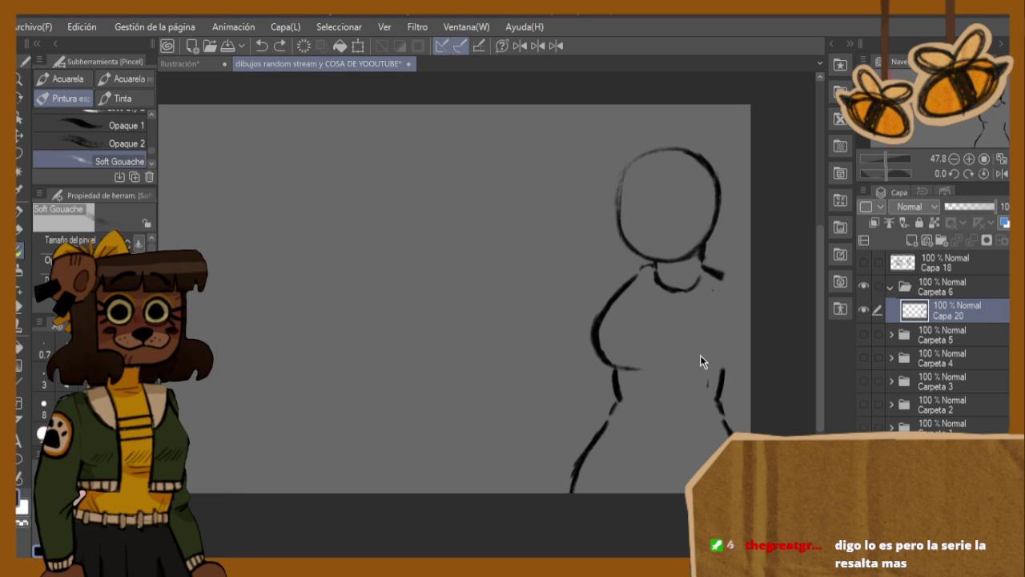
- Redraw the torso's open side from the shoulder tip to the waist in the mirrored view and rough in the line beneath the chest
key("h")
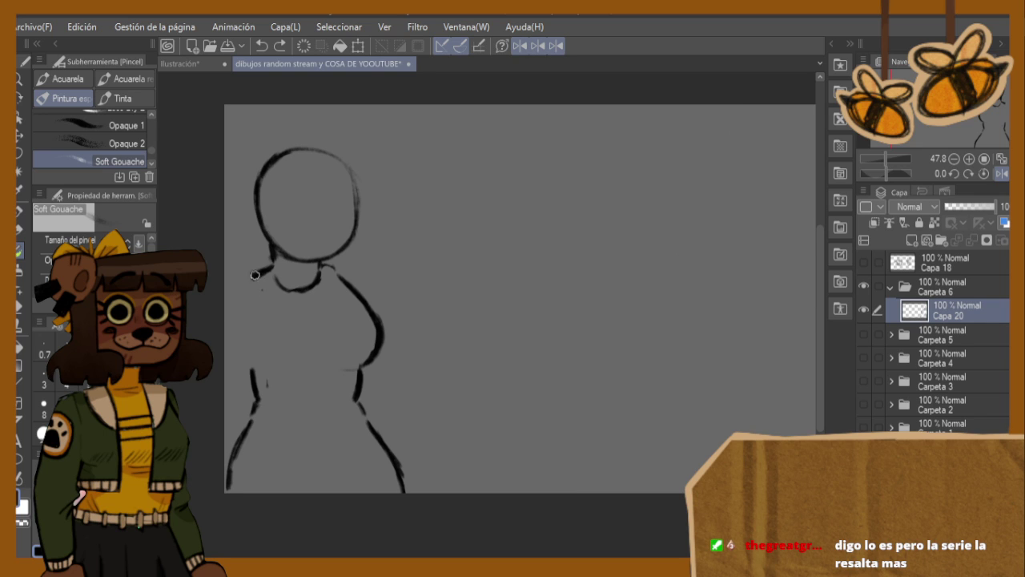
mouse_move(255, 275)
left_mouse_down()
mouse_move(245, 282)
mouse_move(238, 339)
left_mouse_up()
mouse_move(248, 301)
left_mouse_down()
mouse_move(252, 370)
mouse_move(340, 374)
left_mouse_up()
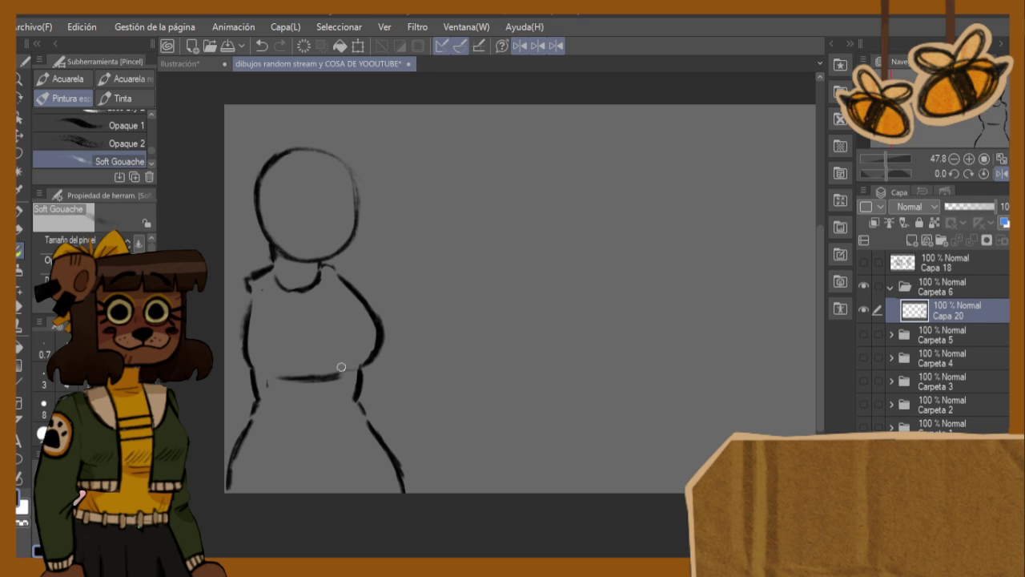
- Undo the rough line beneath the chest, redraw it as a slightly slanted stroke across the torso, and check it mirrored
key("h")
key("ctrl+z")
key("ctrl+z")
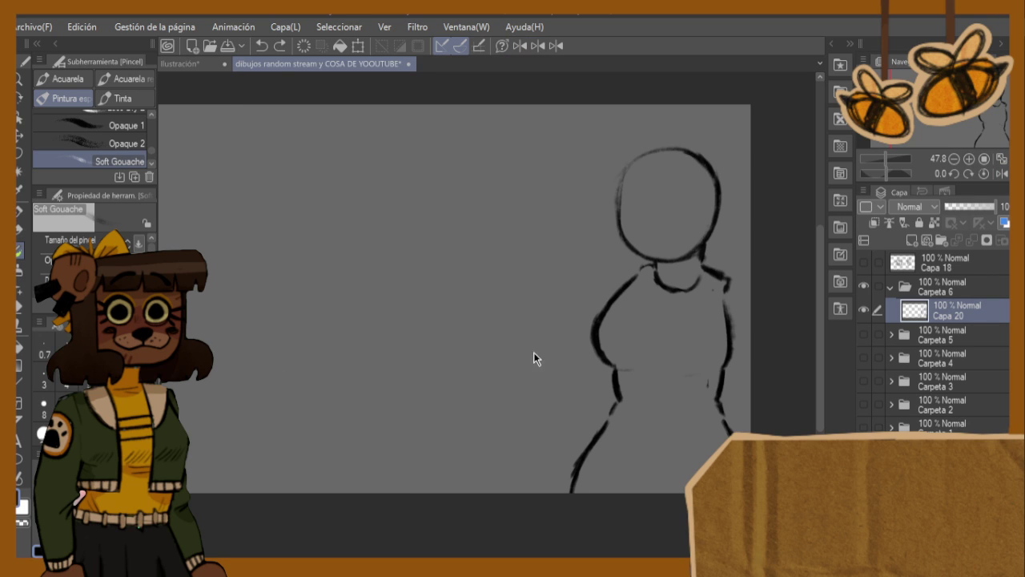
mouse_move(624, 372)
left_mouse_down()
mouse_move(697, 380)
mouse_move(670, 382)
left_mouse_up()
key("h")
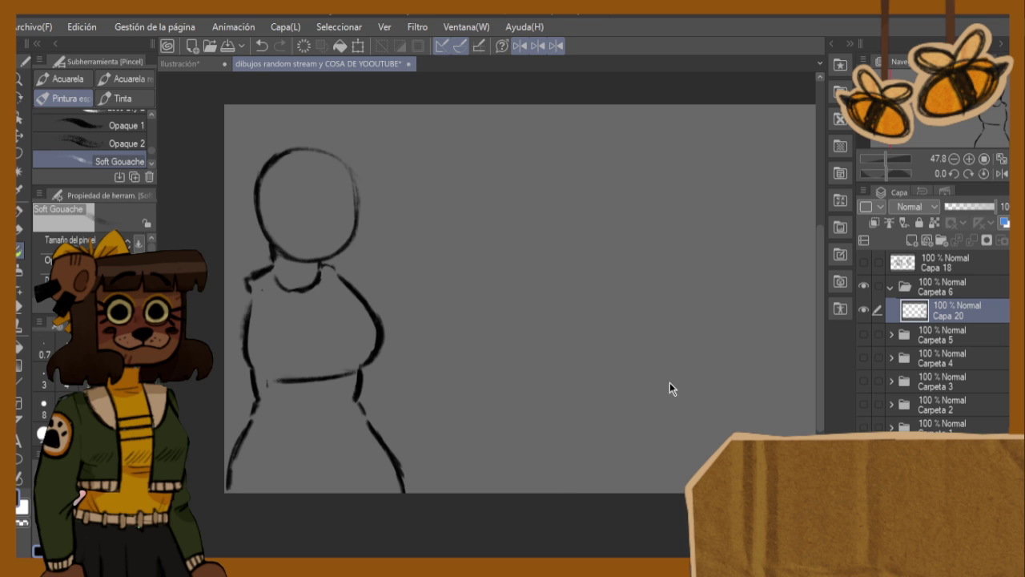
key("h")
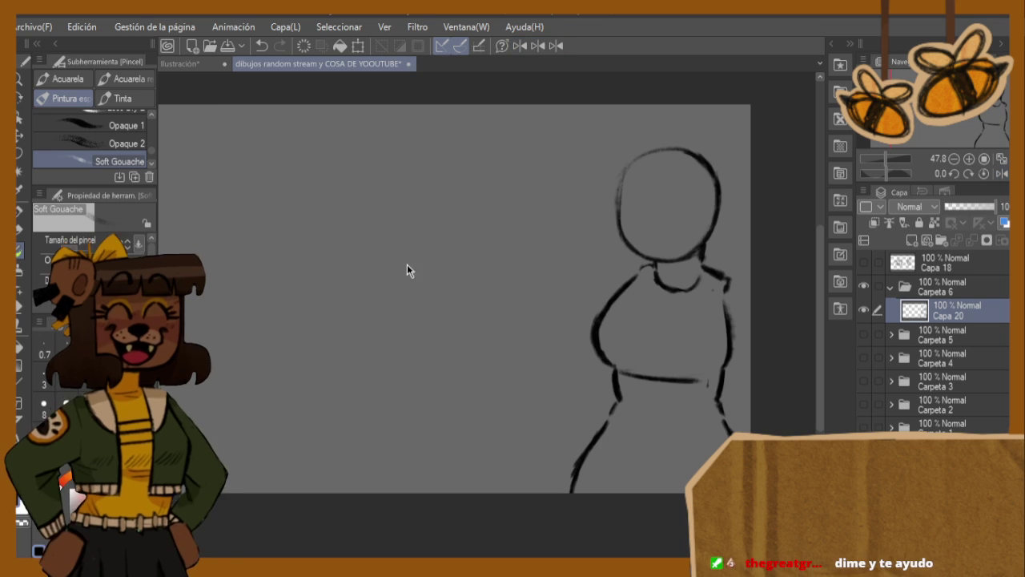
- Transform the whole figure to shift it slightly away from the canvas's near side edge and down, and compare it with its mirrored view
key("ctrl+t")
left_click_drag(644, 381, 618, 390)
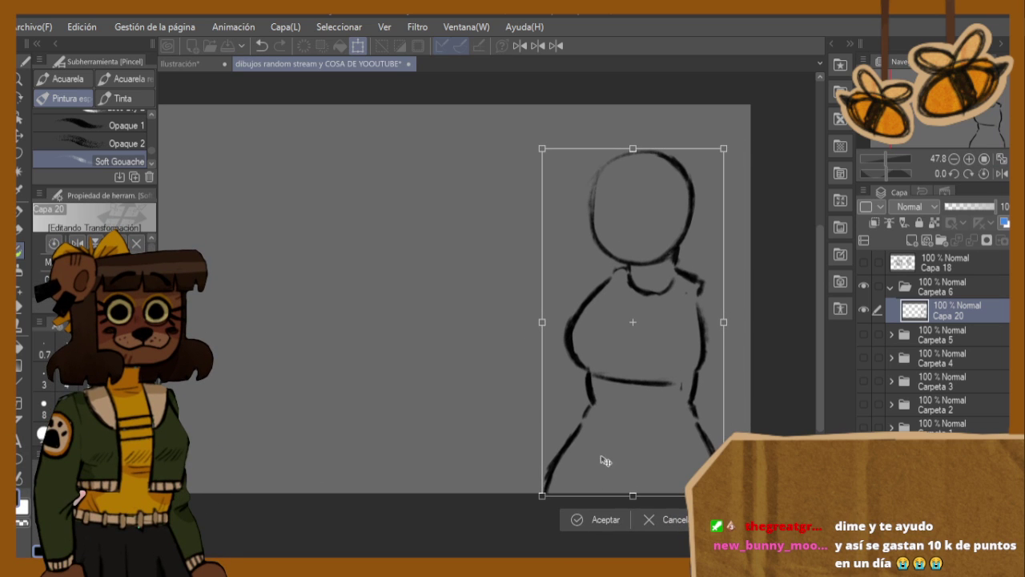
left_click(586, 521)
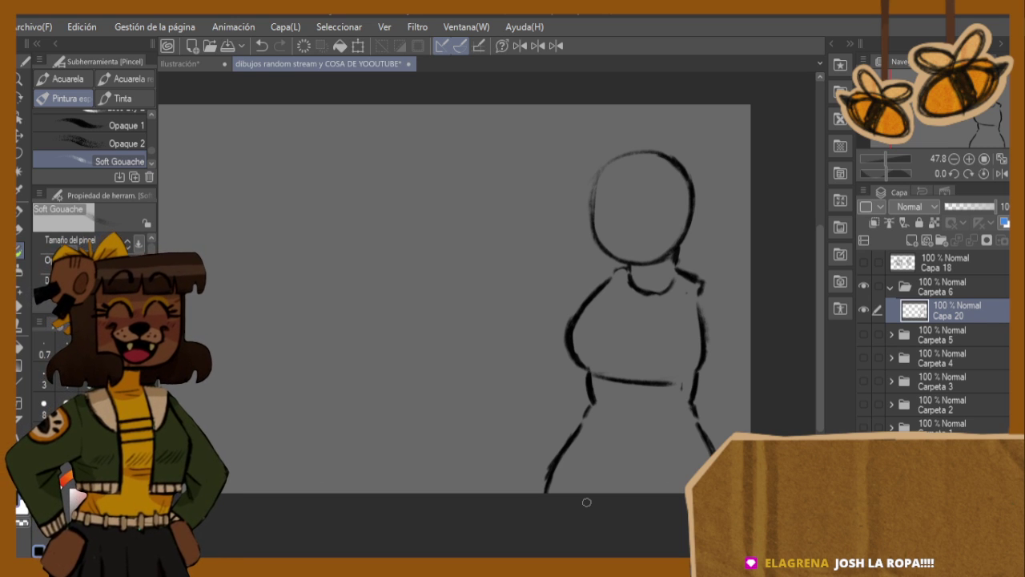
key("h")
key("h")
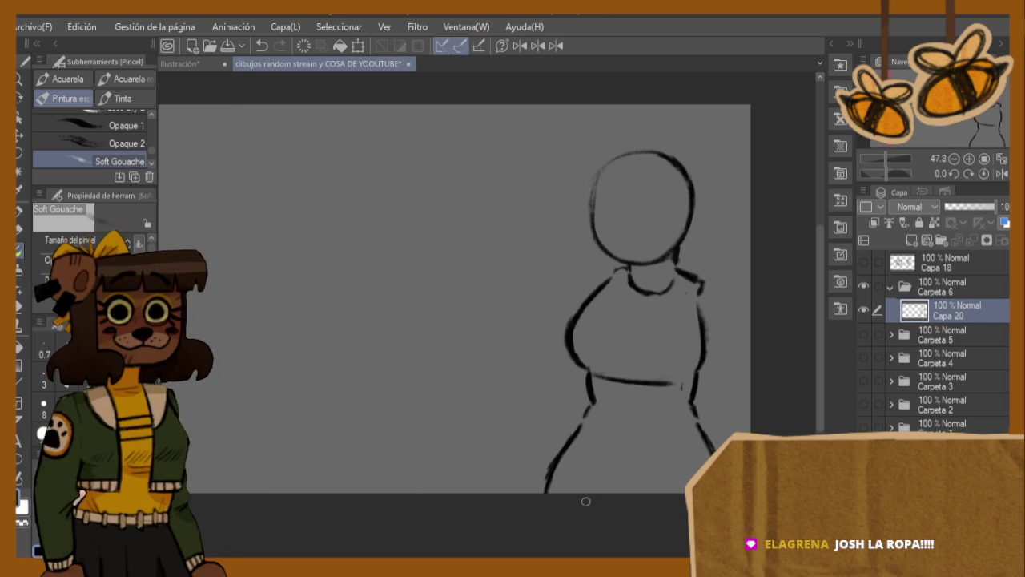
- Erase the rough neckline and torso side, and redraw them as cleaner curves with the Soft Gouache brush
key("e")
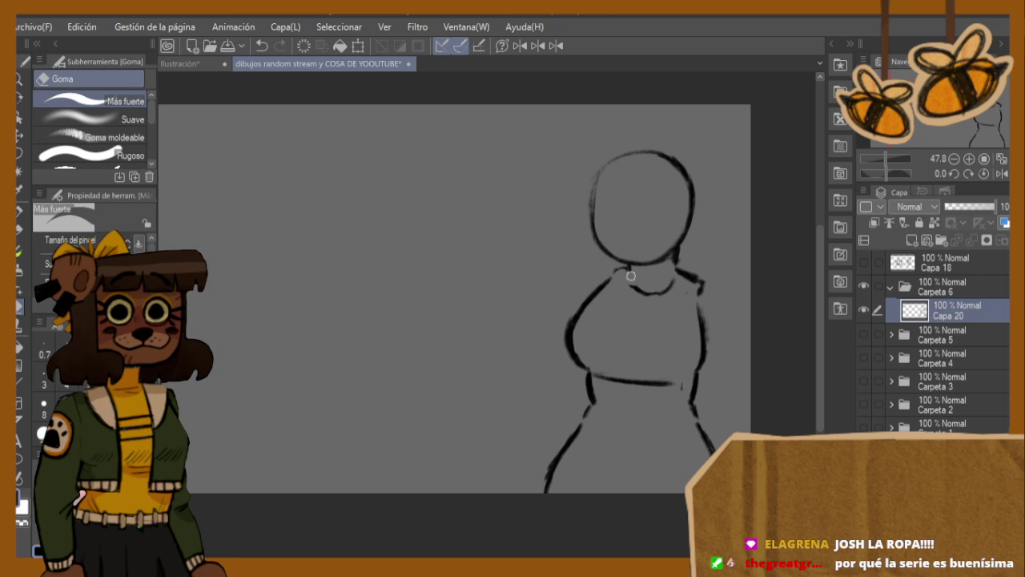
mouse_move(632, 275)
left_mouse_down()
mouse_move(662, 297)
mouse_move(656, 288)
mouse_move(672, 280)
mouse_move(694, 308)
mouse_move(700, 287)
mouse_move(702, 356)
mouse_move(710, 342)
mouse_move(694, 372)
mouse_move(708, 337)
mouse_move(705, 354)
mouse_move(704, 304)
left_mouse_up()
key("b")
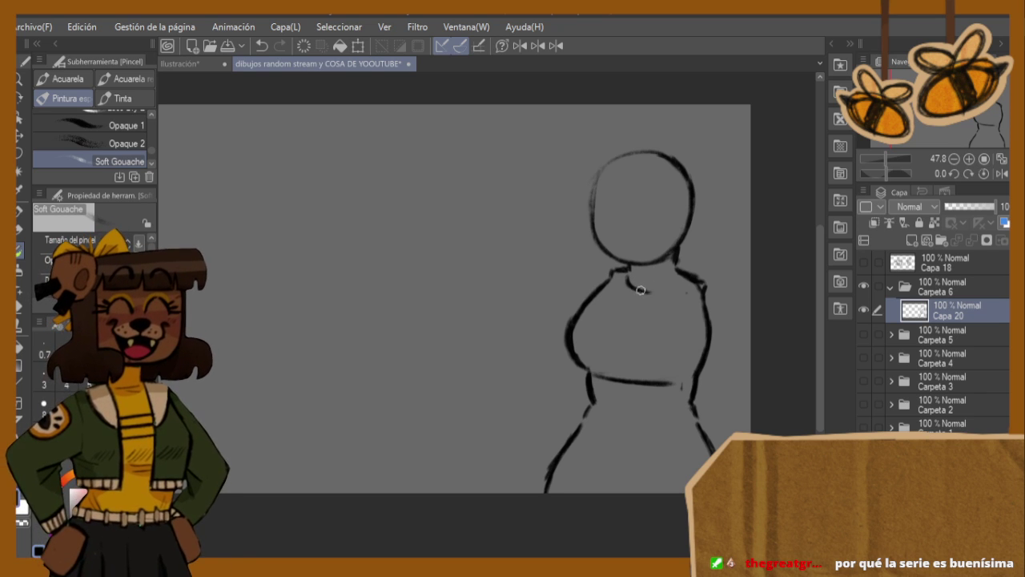
left_click_drag(640, 292, 676, 277)
key("h")
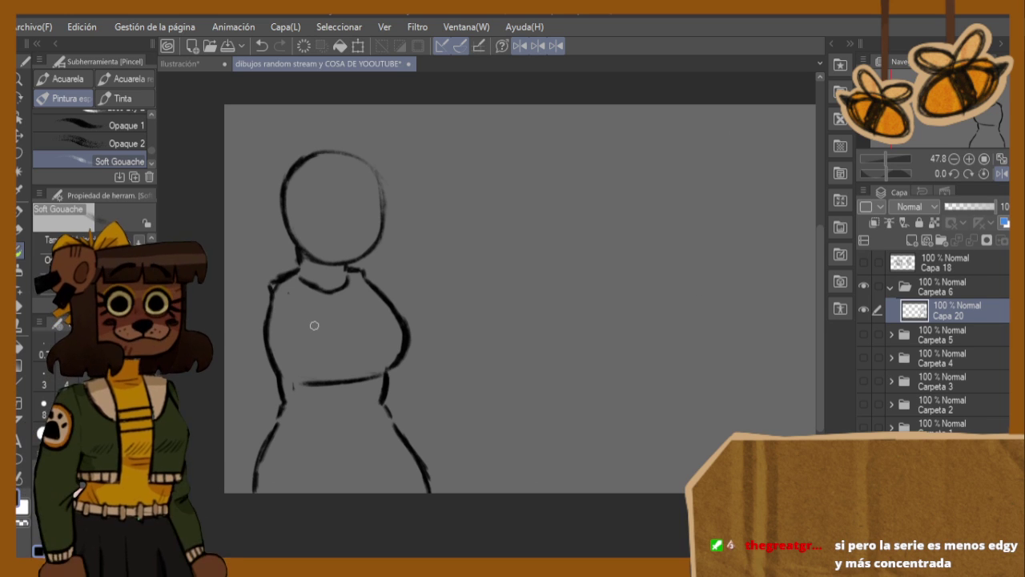
key("h")
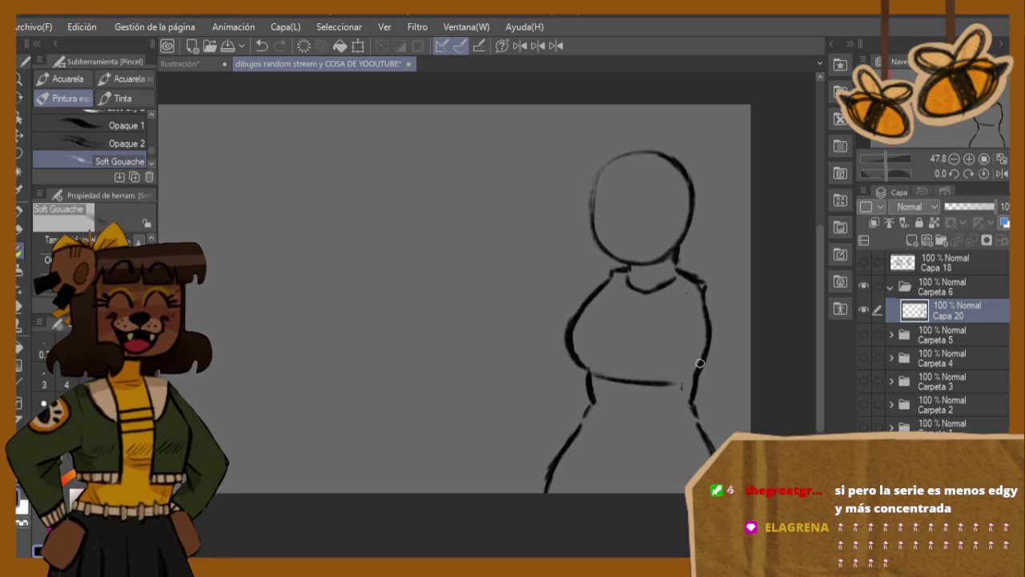
- Redraw the far shoulder corner and torso side more angularly, and erase the stray mark at the end of the line beneath the chest
mouse_move(714, 296)
left_mouse_down()
mouse_move(685, 290)
mouse_move(703, 305)
mouse_move(696, 347)
mouse_move(702, 299)
left_mouse_up()
key("e")
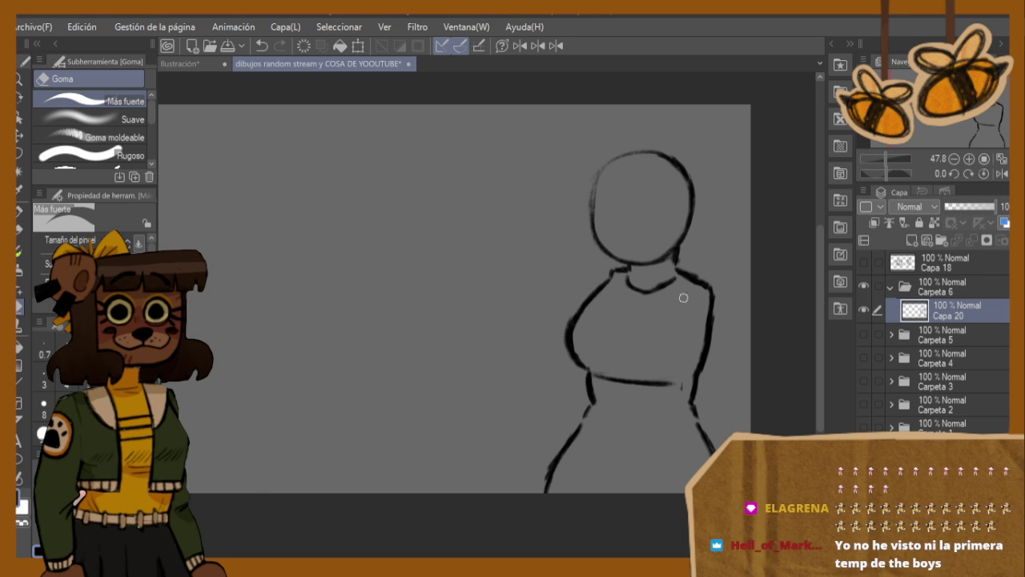
key("h")
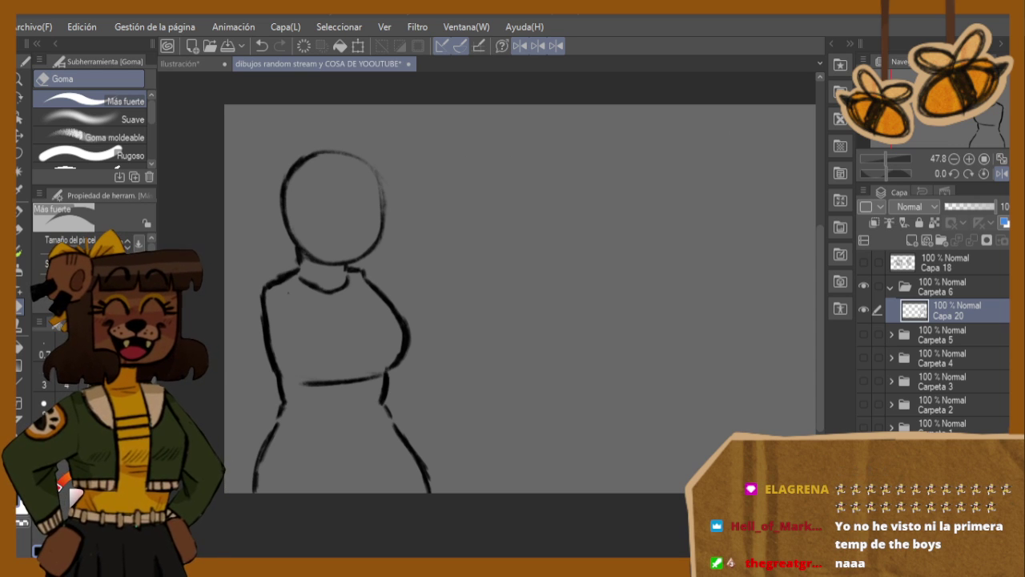
key("h")
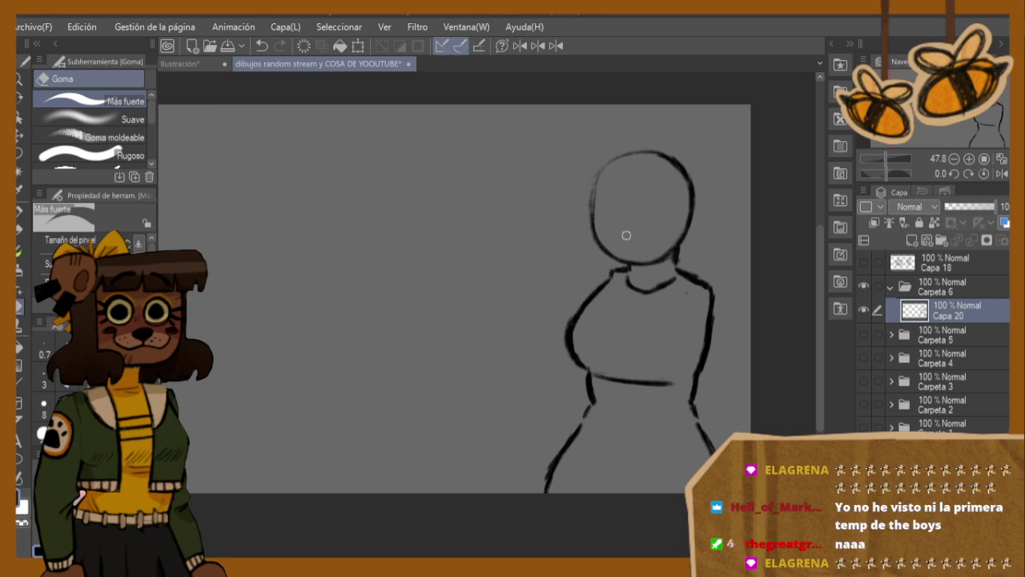
- Try extending the far shoulder line outward past the torso side in the mirrored view, and erase the overshoot
left_click(19, 250)
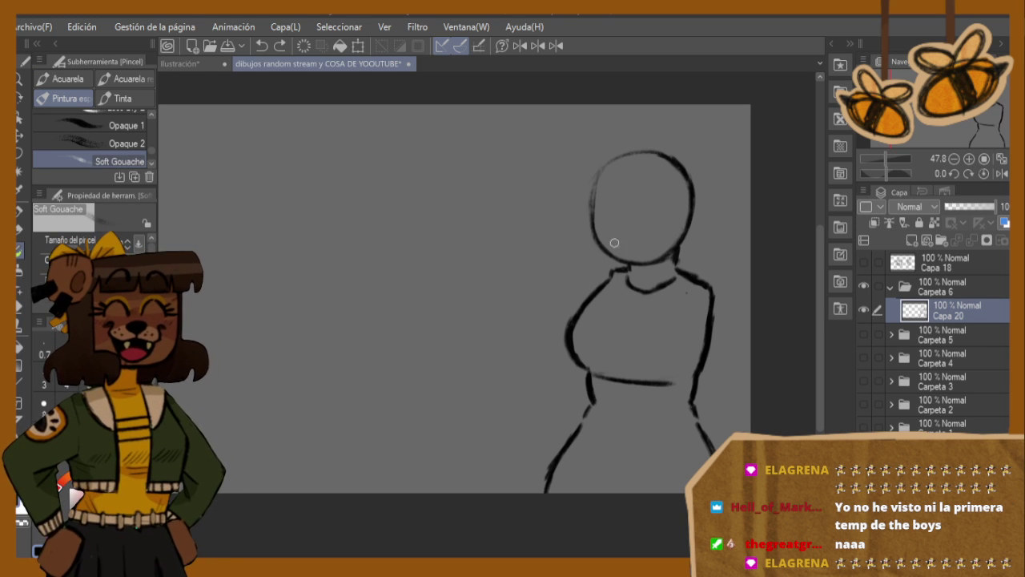
key("h")
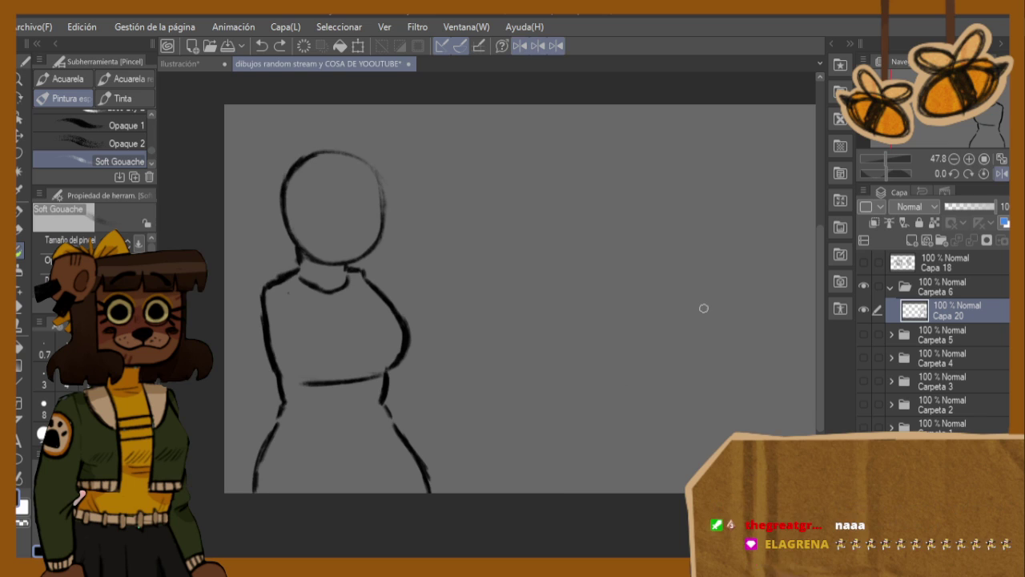
left_click_drag(268, 290, 257, 293)
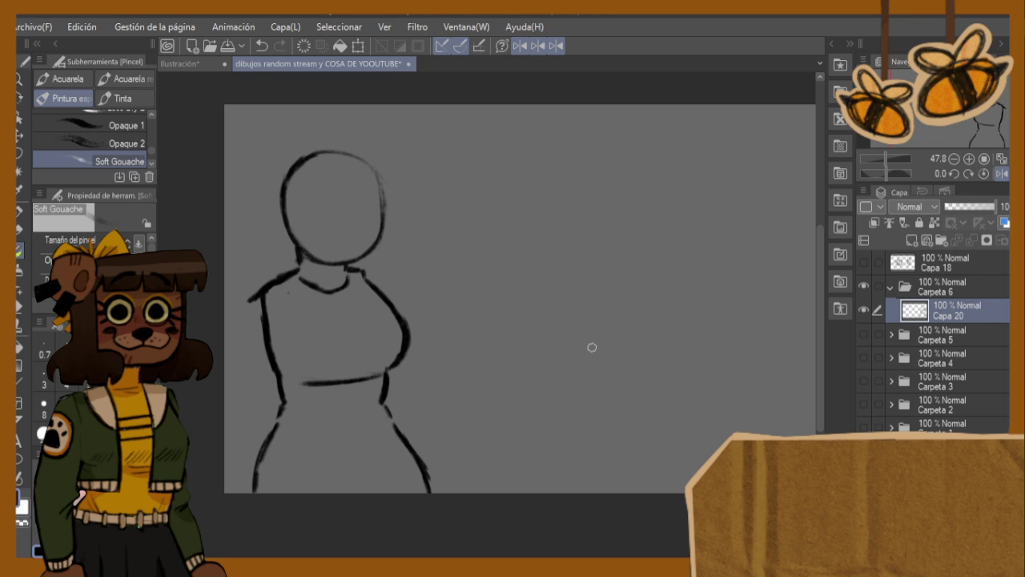
key("h")
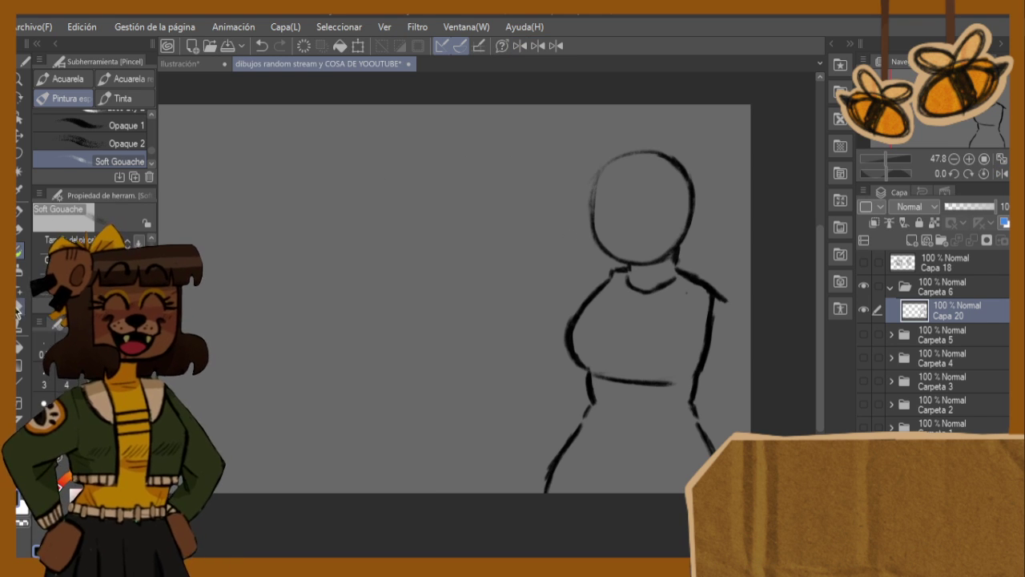
key("e")
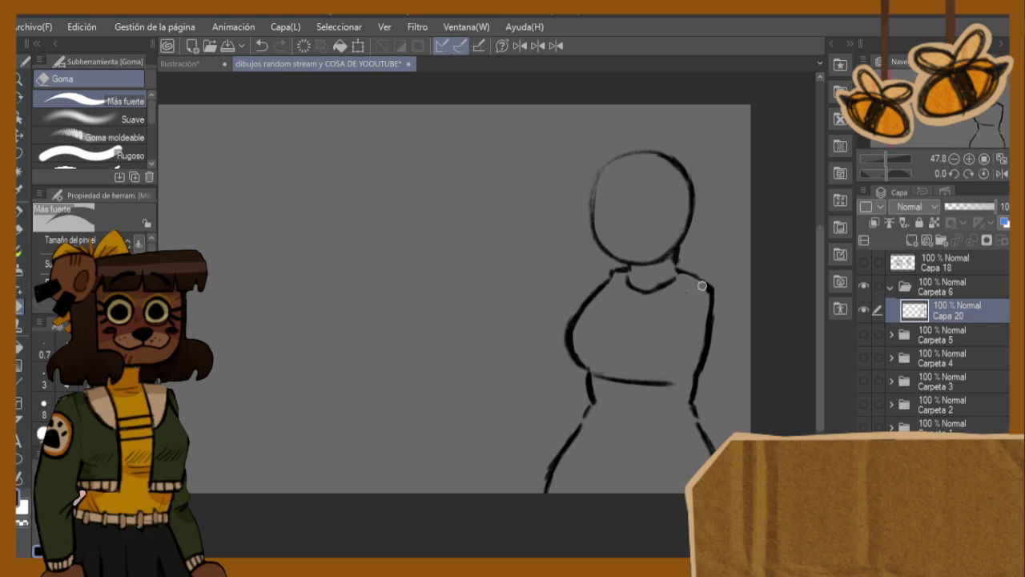
- Try sketching a bent arm from the chest-side shoulder with its hand resting on the hip, using the Soft Gouache brush in the mirrored view
left_click(18, 249)
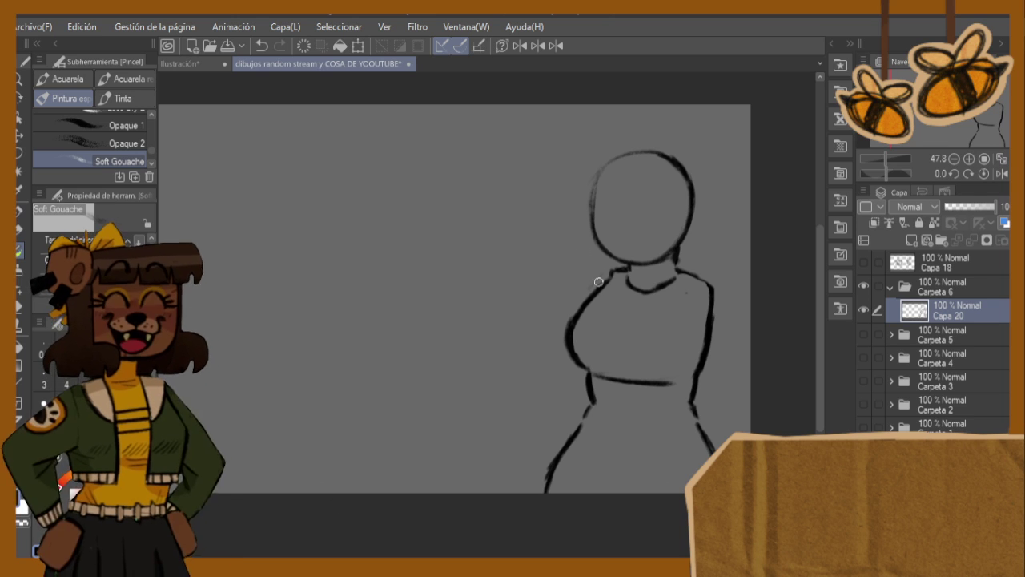
key("h")
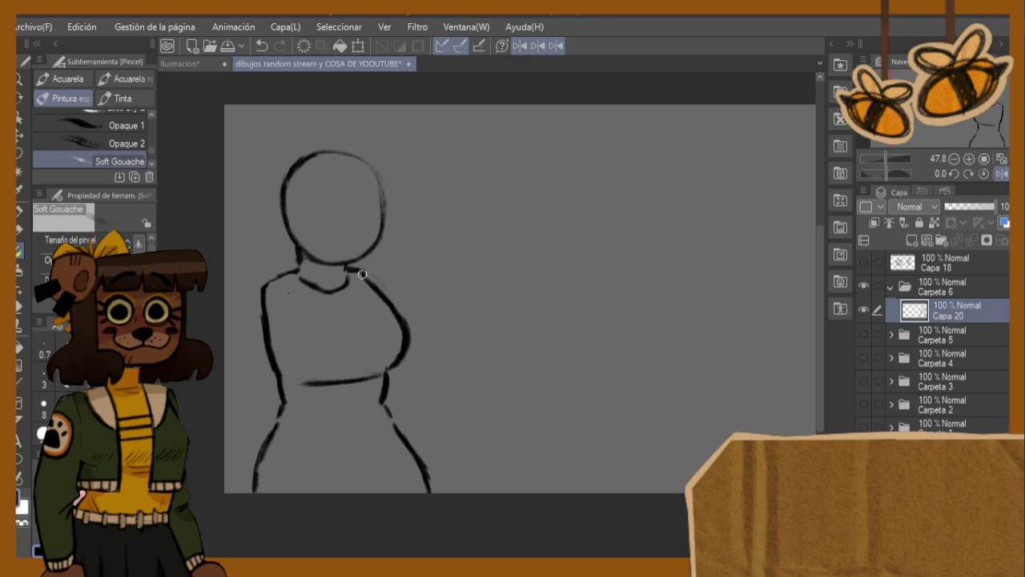
left_click_drag(362, 274, 416, 305)
left_click_drag(442, 329, 449, 348)
key("ctrl+z")
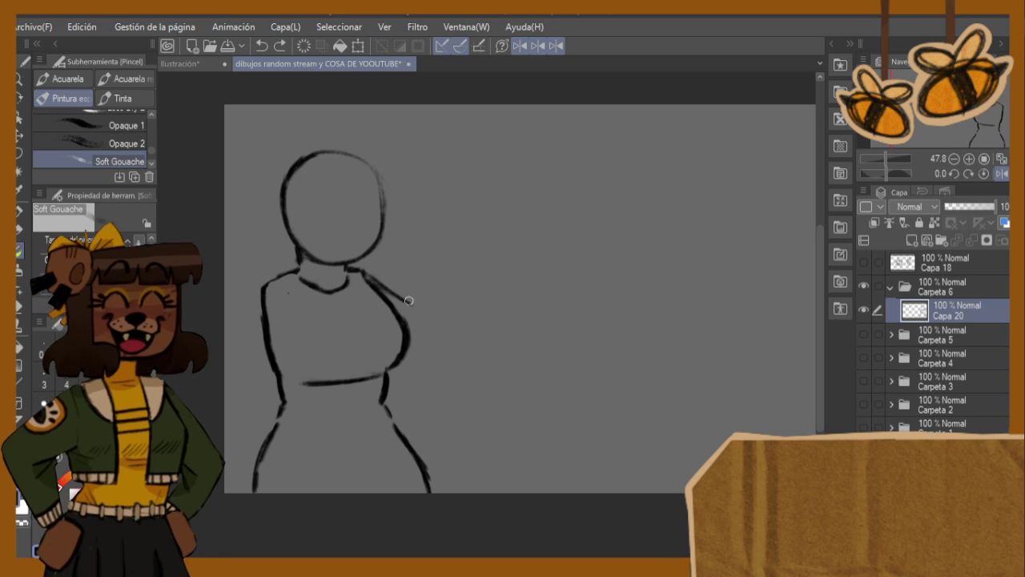
mouse_move(407, 301)
left_mouse_down()
mouse_move(459, 339)
mouse_move(453, 351)
left_mouse_up()
left_click_drag(400, 416, 450, 355)
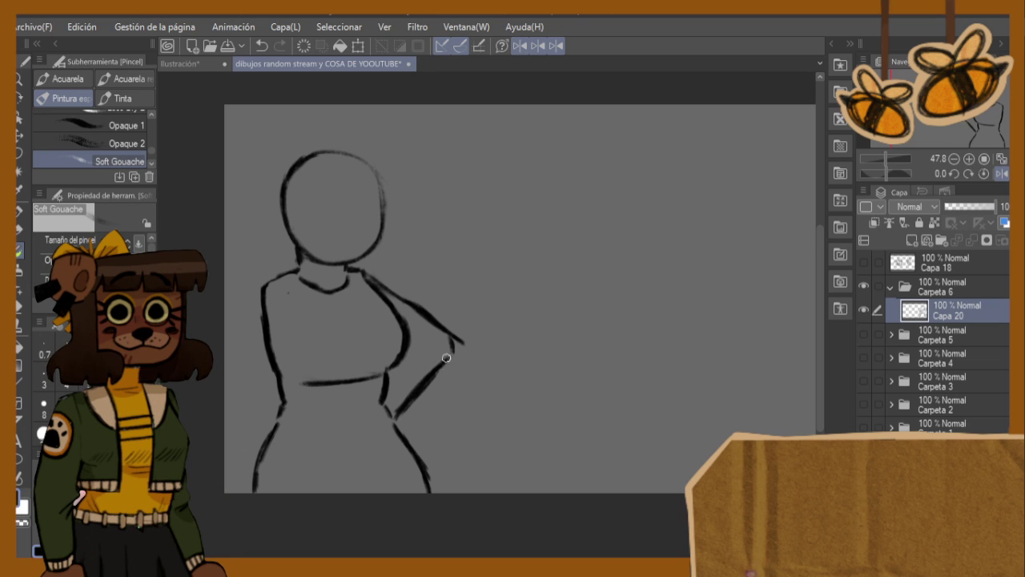
mouse_move(399, 413)
left_mouse_down()
mouse_move(418, 431)
mouse_move(380, 435)
mouse_move(396, 447)
mouse_move(385, 438)
left_mouse_up()
key("h")
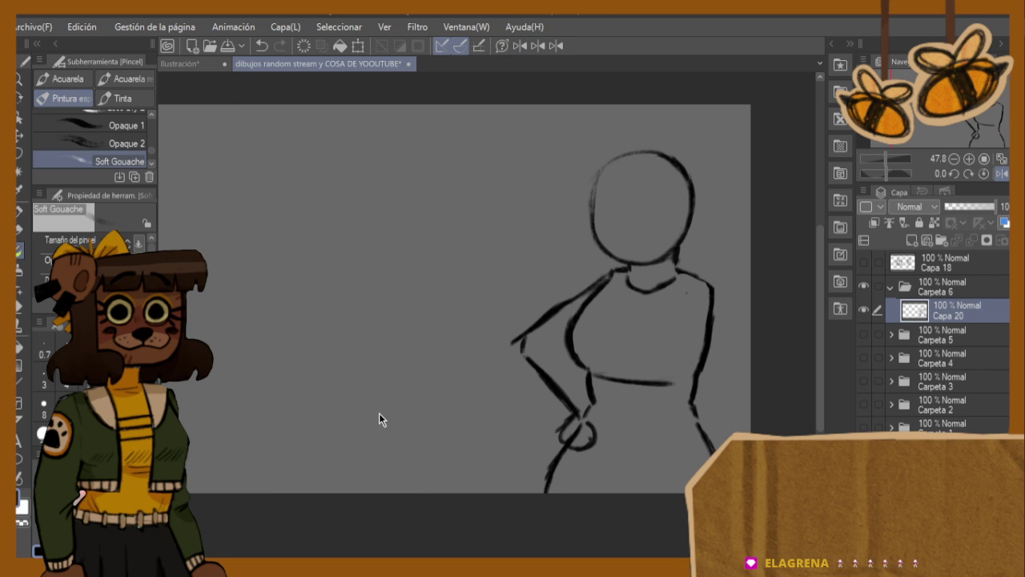
- Trim the elbow of the bent arm, erase the whole arm and hand, and compare the figure with its mirrored view
key("e")
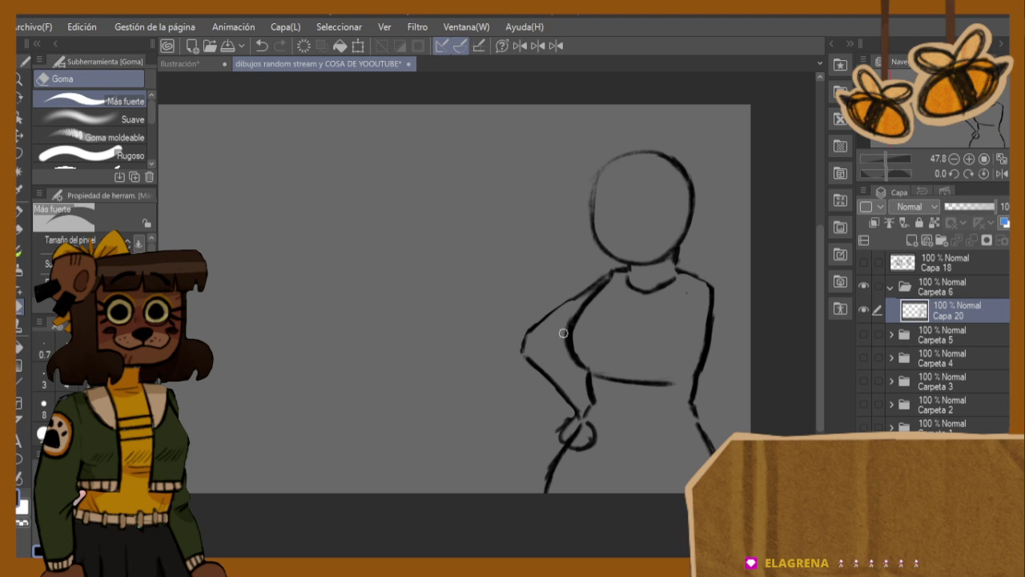
mouse_move(575, 437)
left_mouse_down()
mouse_move(594, 419)
mouse_move(578, 440)
mouse_move(554, 436)
mouse_move(579, 409)
mouse_move(537, 387)
mouse_move(527, 319)
mouse_move(521, 345)
mouse_move(572, 282)
mouse_move(573, 294)
mouse_move(597, 280)
left_mouse_up()
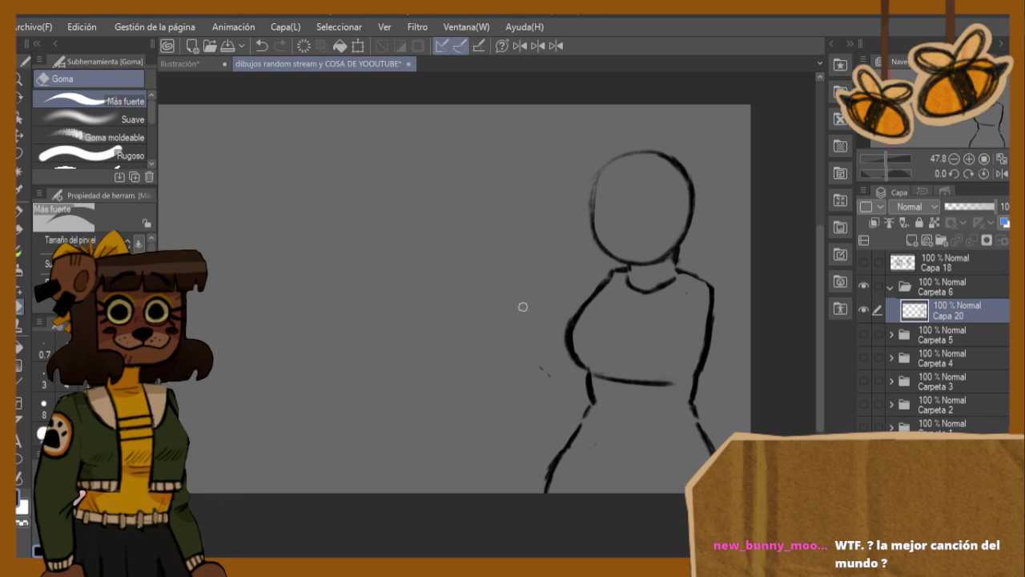
key("h")
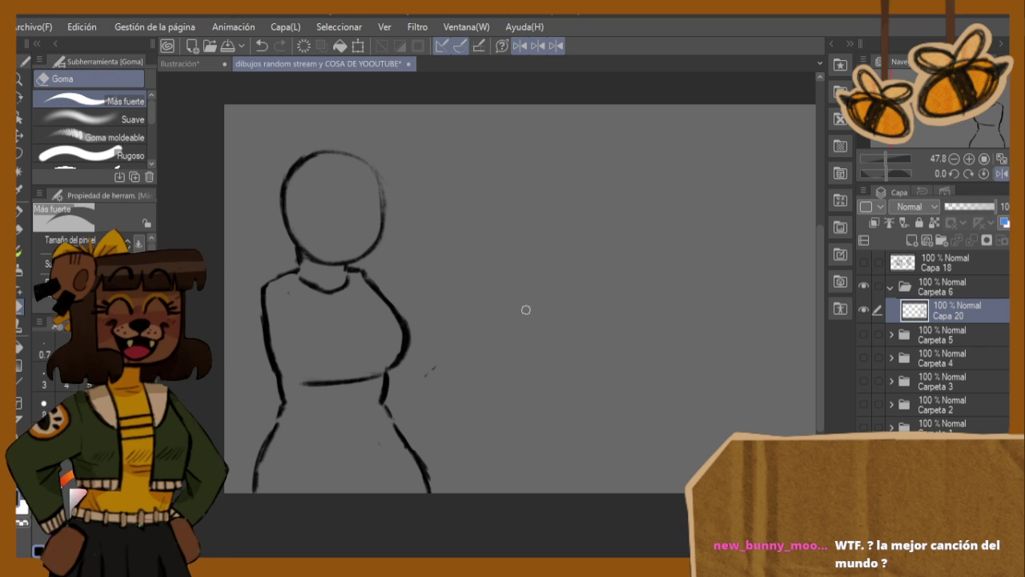
- Try sketching an arm from the far shoulder with Soft Gouache, and undo back to the bent arm on the chest side
left_click(27, 263)
left_click(19, 250)
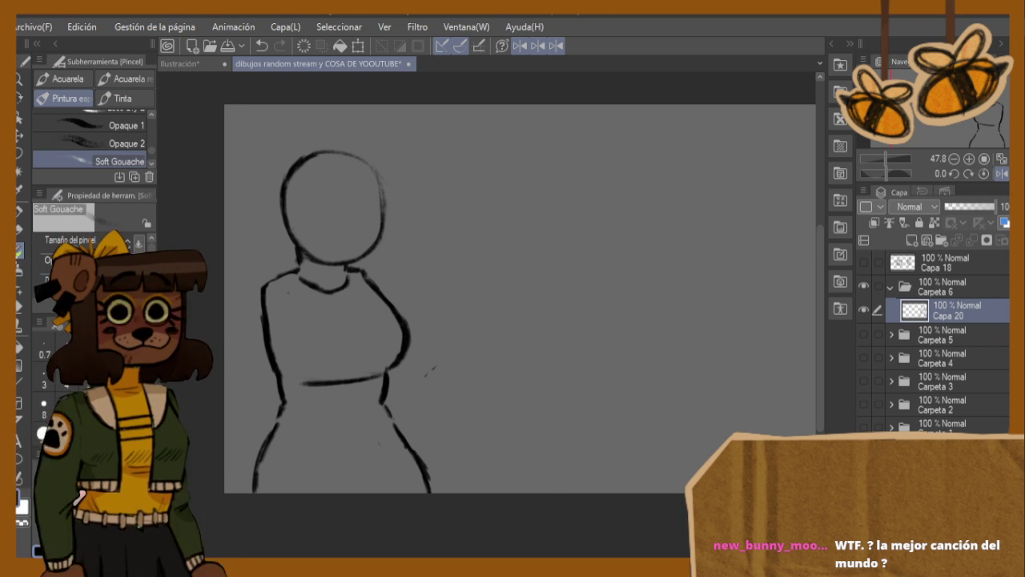
key("h")
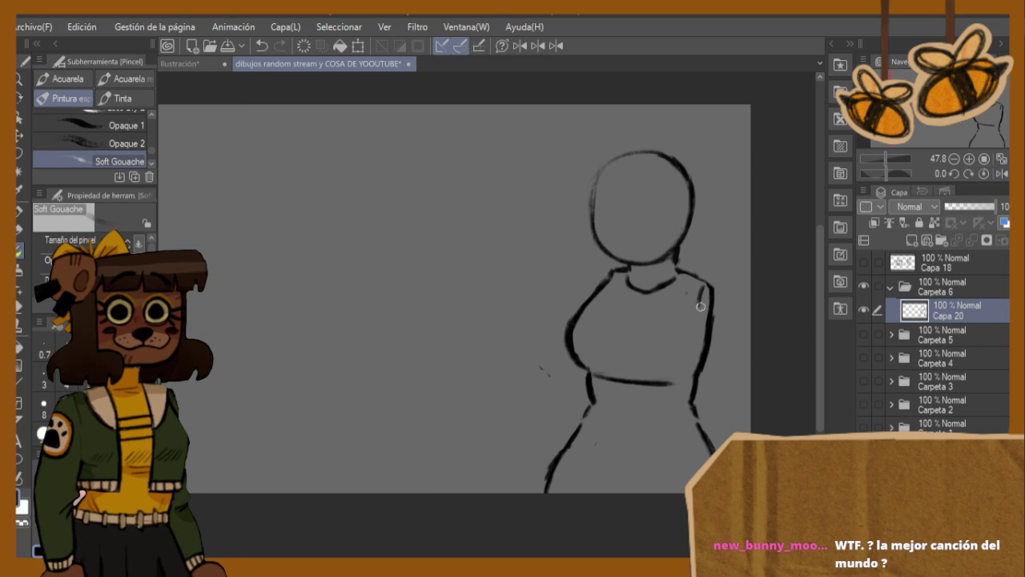
mouse_move(698, 314)
left_mouse_down()
mouse_move(695, 336)
mouse_move(739, 390)
left_mouse_up()
key("ctrl+z")
key("ctrl+z")
key("ctrl+z")
key("ctrl+z")
key("ctrl+z")
key("ctrl+z")
key("ctrl+z")
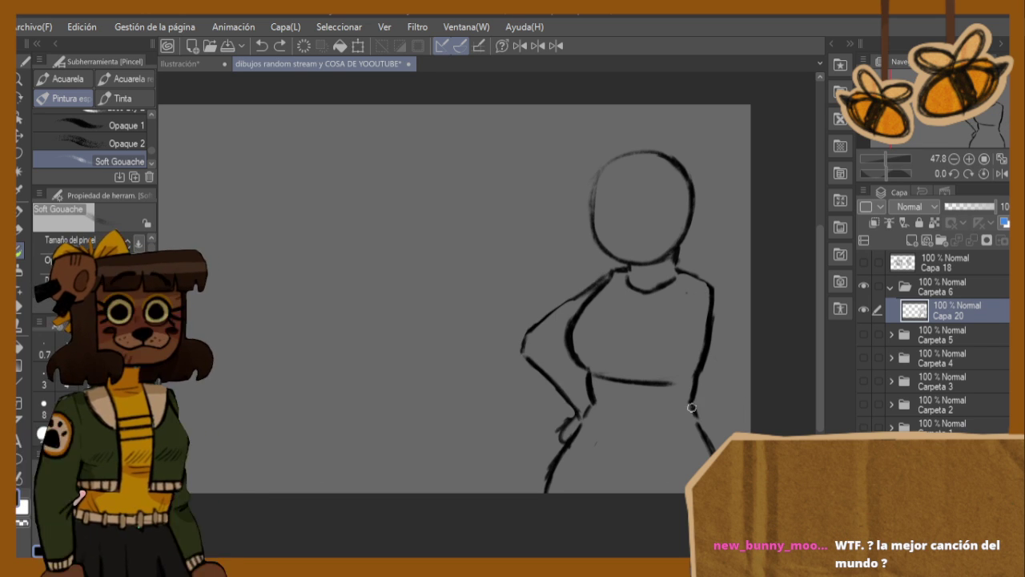
- Erase the bent arm and hand beside the chest and hip in the mirrored view
key("h")
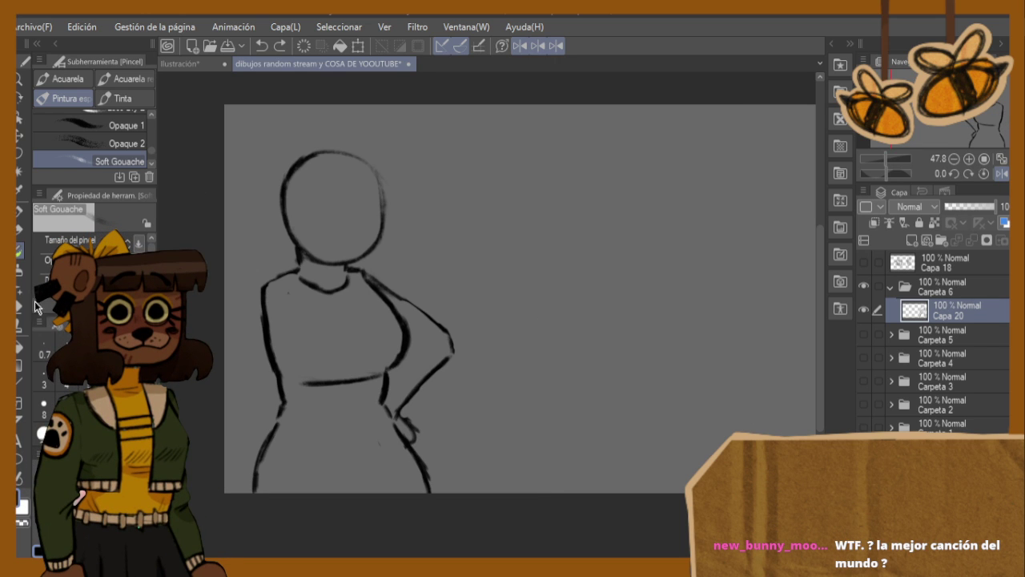
left_click(22, 306)
mouse_move(418, 424)
left_mouse_down()
mouse_move(401, 403)
mouse_move(456, 335)
mouse_move(443, 352)
mouse_move(428, 297)
mouse_move(425, 323)
mouse_move(371, 273)
left_mouse_up()
left_click_drag(426, 314, 438, 315)
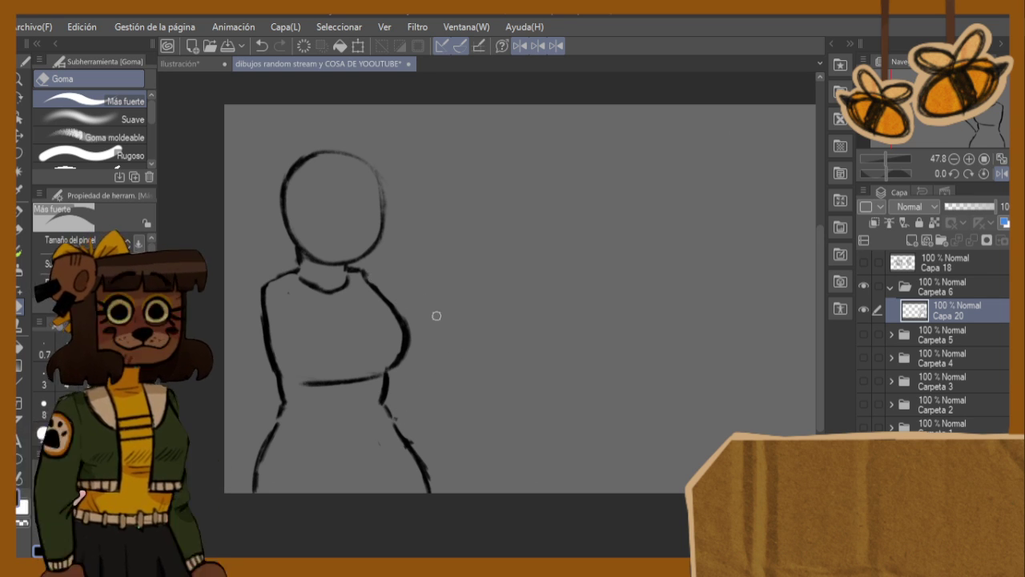
- Try sketching the far arm bent outward with its hand on the hip, and trim the lines overshooting the elbow
left_click(19, 249)
key("h")
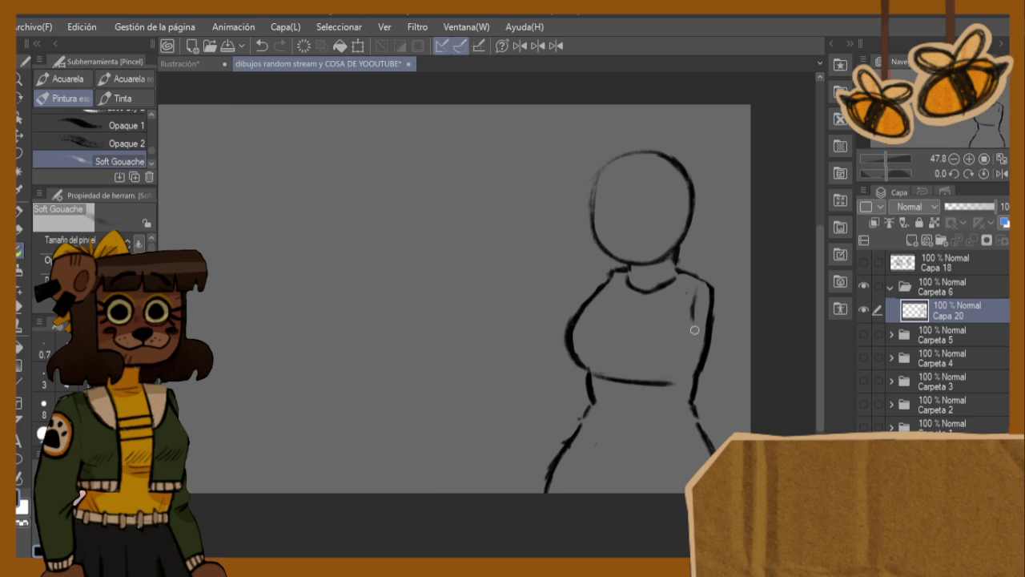
mouse_move(696, 332)
left_mouse_down()
mouse_move(756, 387)
mouse_move(707, 410)
left_mouse_up()
mouse_move(737, 380)
left_mouse_down()
mouse_move(697, 426)
mouse_move(679, 427)
mouse_move(709, 449)
mouse_move(685, 448)
mouse_move(750, 418)
left_mouse_up()
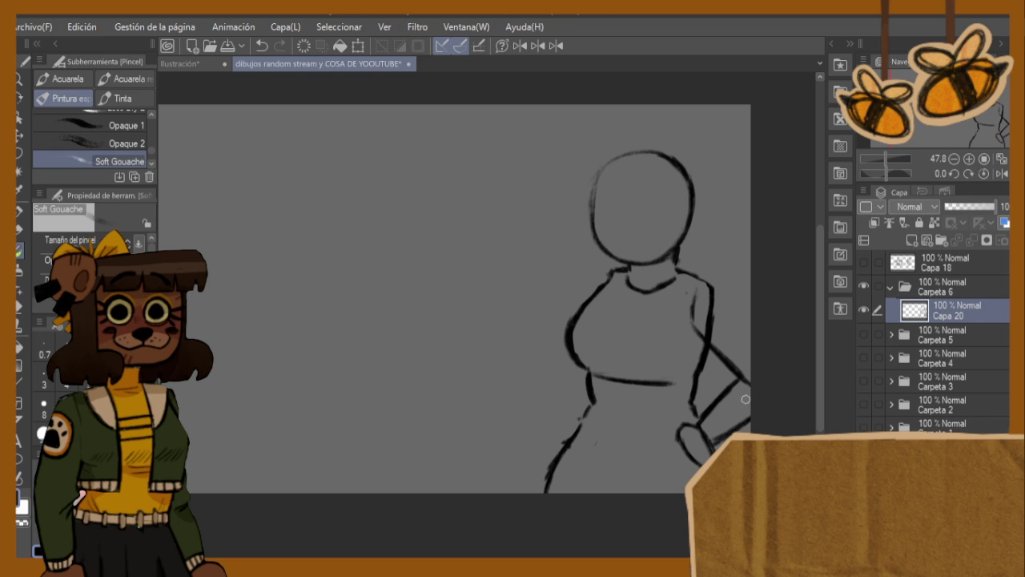
key("e")
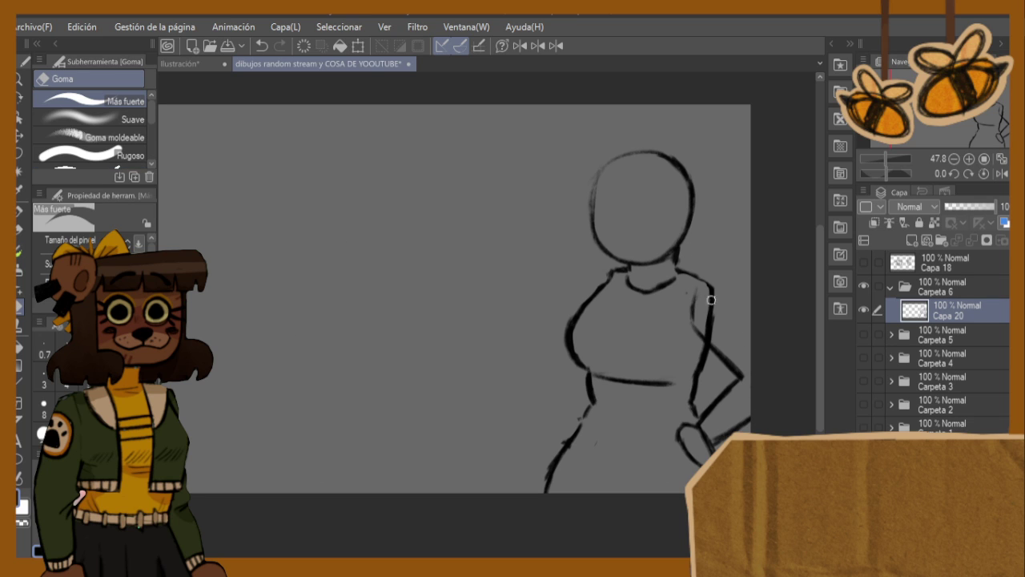
mouse_move(711, 299)
left_mouse_down()
mouse_move(706, 331)
mouse_move(713, 293)
left_mouse_up()
key("h")
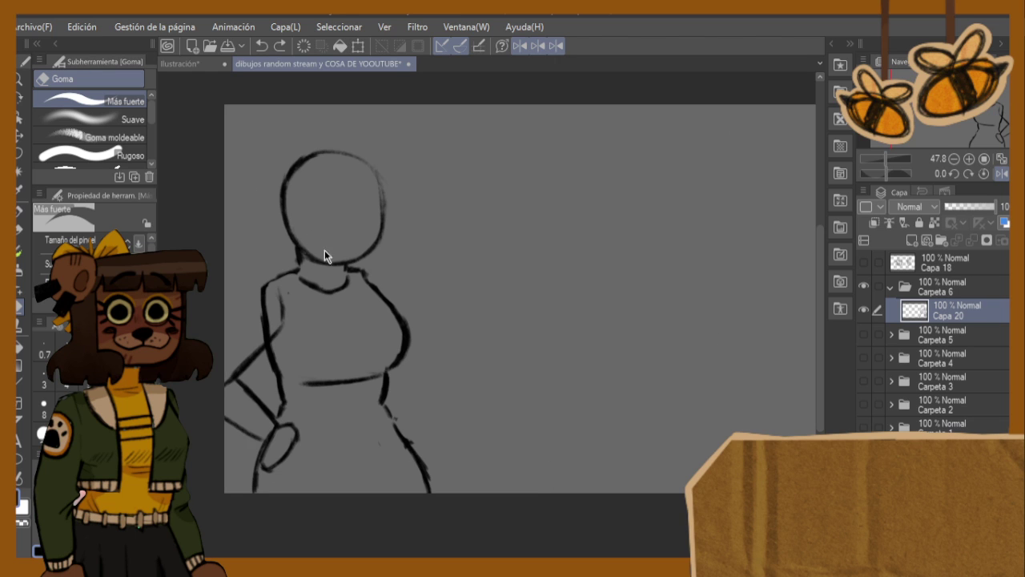
- Undo the far arm's elbow, forearm, hand and upper arm strokes
key("ctrl+z")
key("ctrl+z")
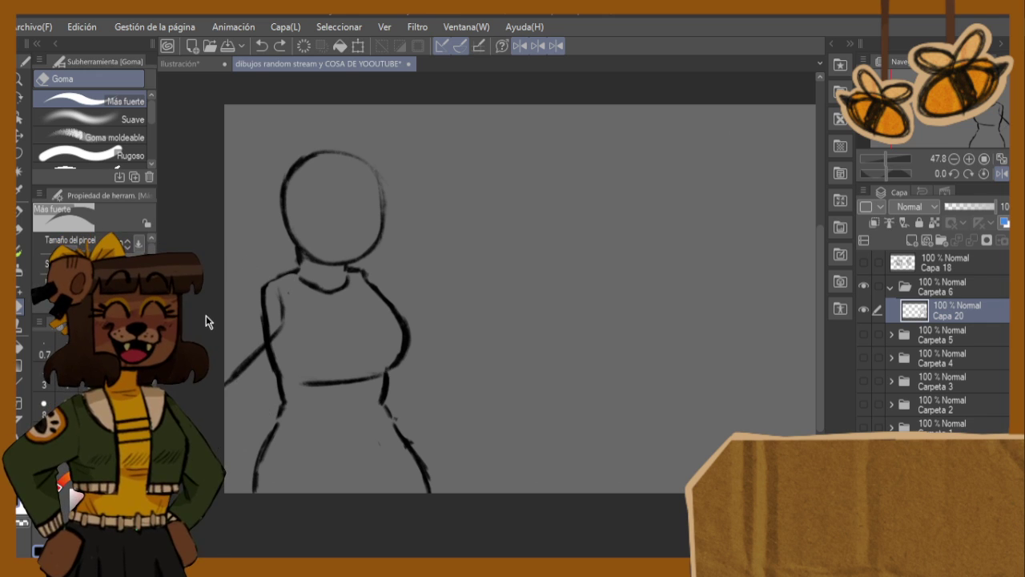
key("ctrl+z")
- Try sketching the chest-side arm hanging down behind the torso with its hand beside the hip, and undo it
key("b")
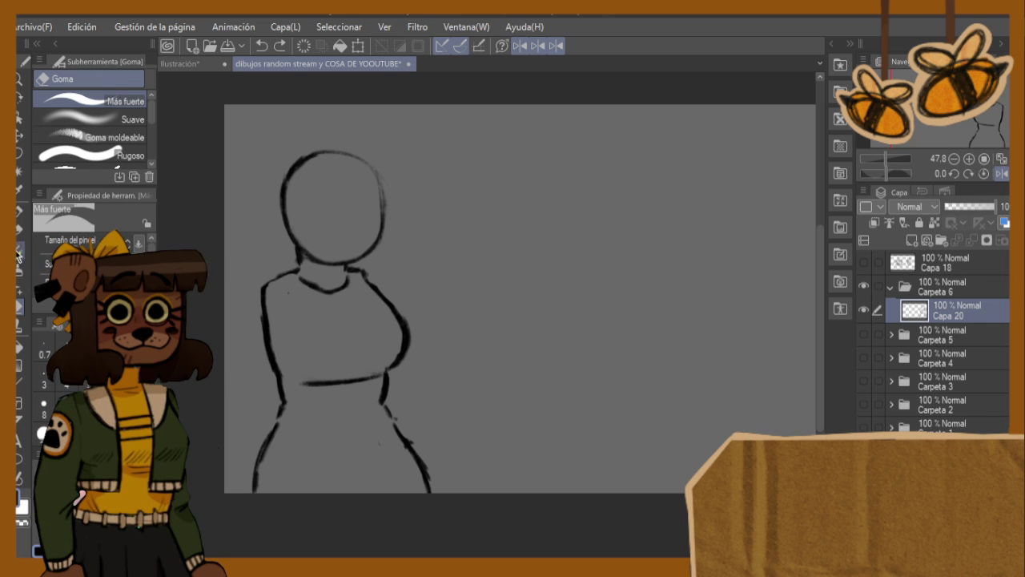
left_click_drag(365, 273, 363, 273)
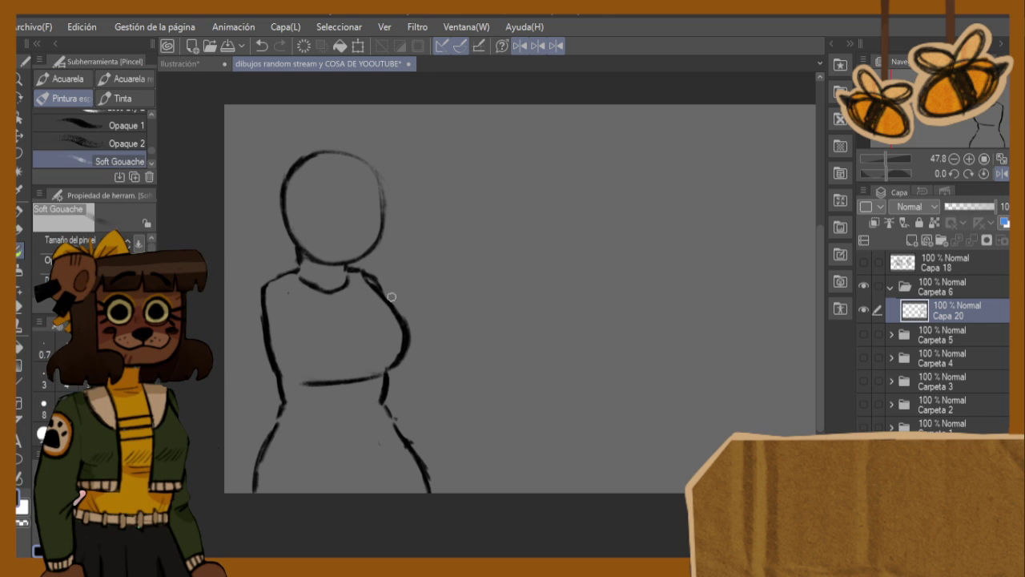
left_click_drag(401, 390, 432, 473)
key("ctrl+z")
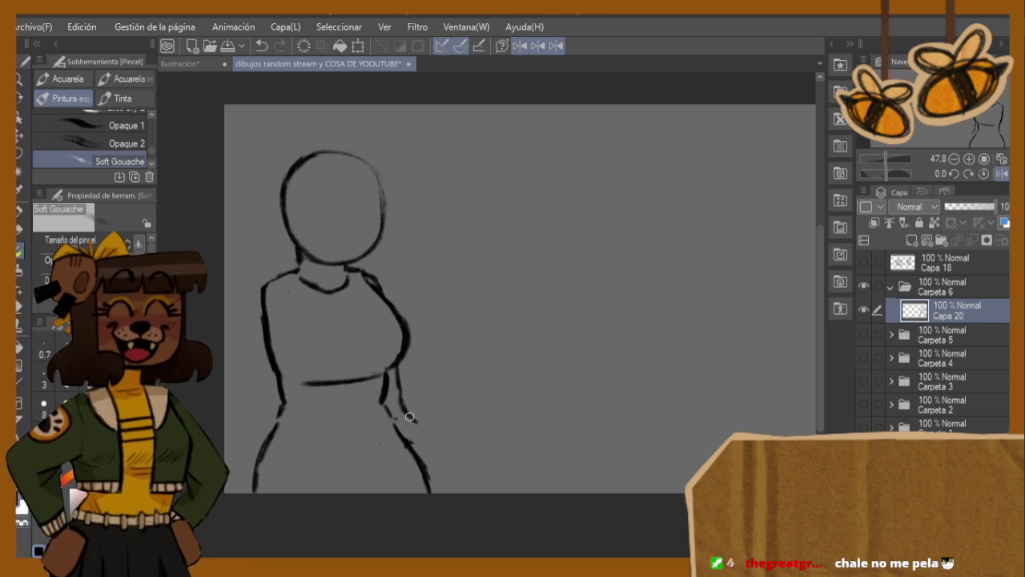
left_click_drag(410, 428, 431, 469)
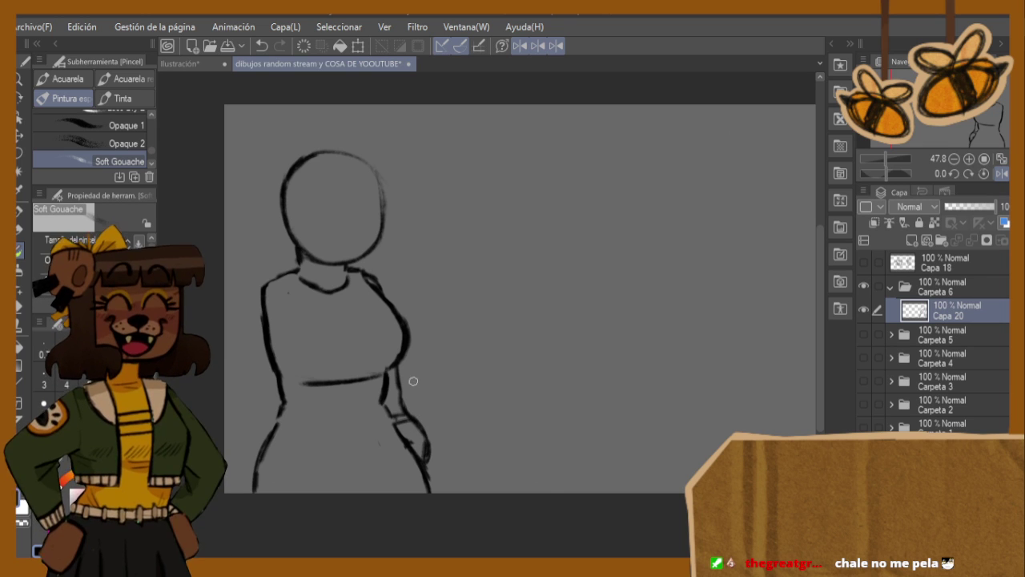
key("h")
key("ctrl+z")
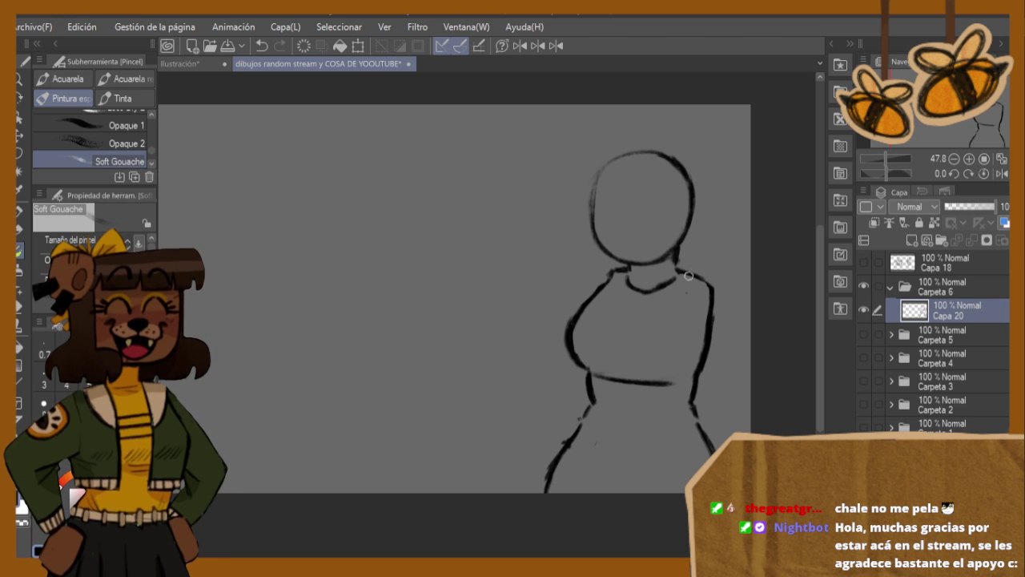
- Sketch the far upper arm reaching outward to the canvas edge, and erase the torso line crossing it
mouse_move(705, 281)
left_mouse_down()
mouse_move(725, 290)
mouse_move(688, 326)
left_mouse_up()
key("ctrl+z")
key("ctrl+z")
mouse_move(701, 287)
left_mouse_down()
mouse_move(695, 330)
mouse_move(753, 346)
left_mouse_up()
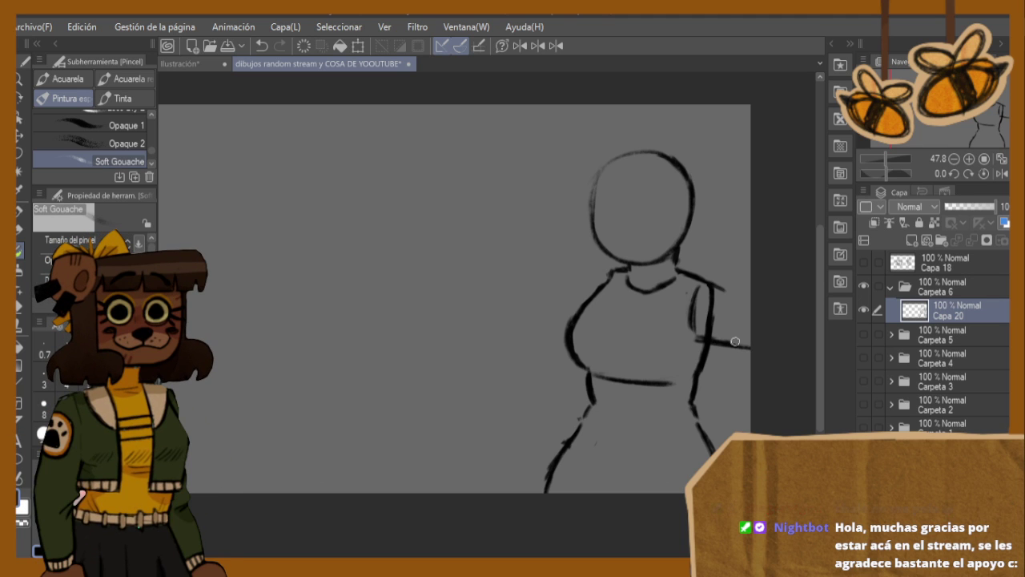
left_click_drag(715, 288, 745, 299)
key("h")
key("e")
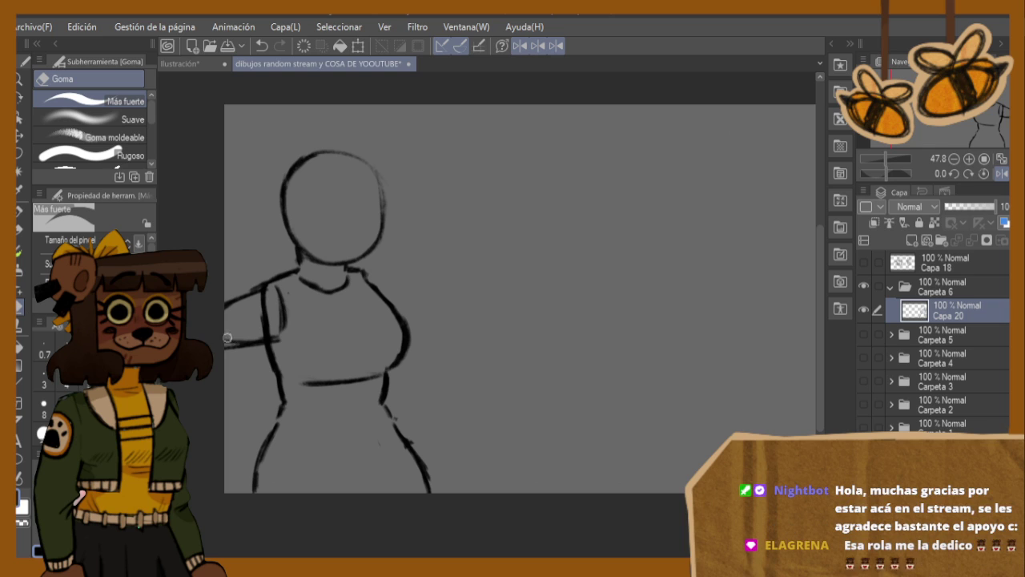
mouse_move(268, 332)
left_mouse_down()
mouse_move(238, 335)
mouse_move(263, 304)
left_mouse_up()
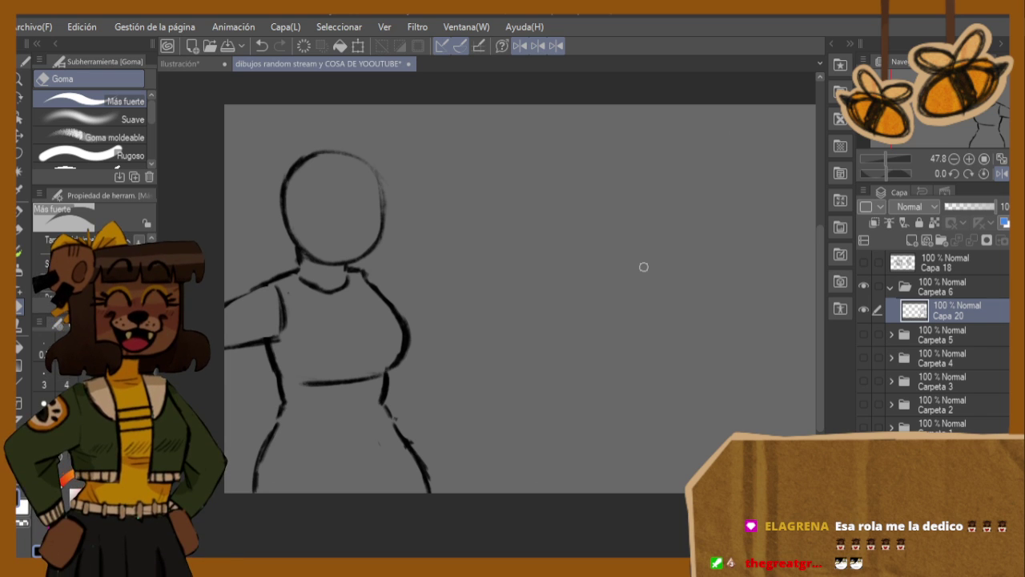
- Try drawing the far forearm folding back from the canvas edge toward the waist, and undo the strokes
key("h")
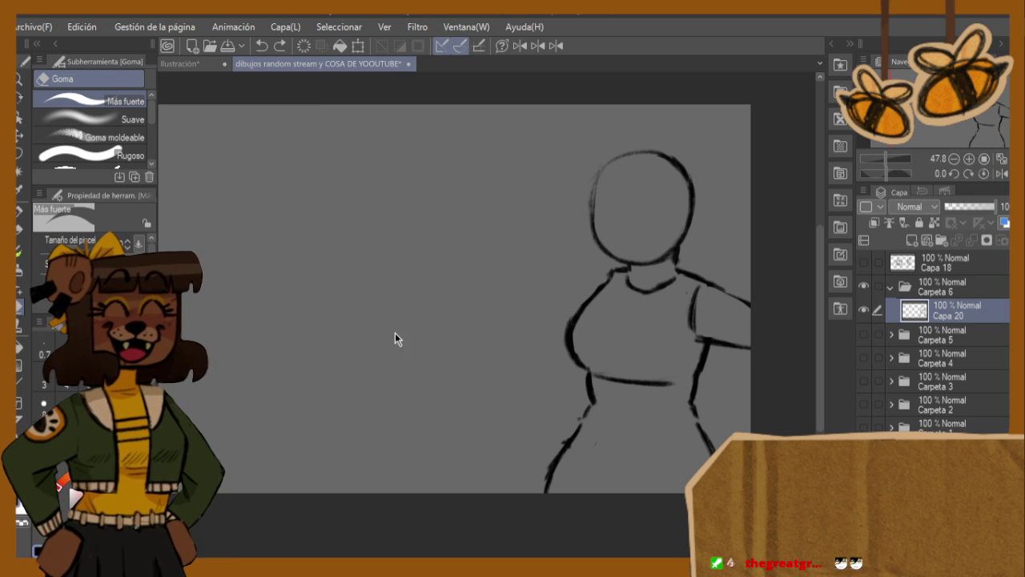
left_click(19, 250)
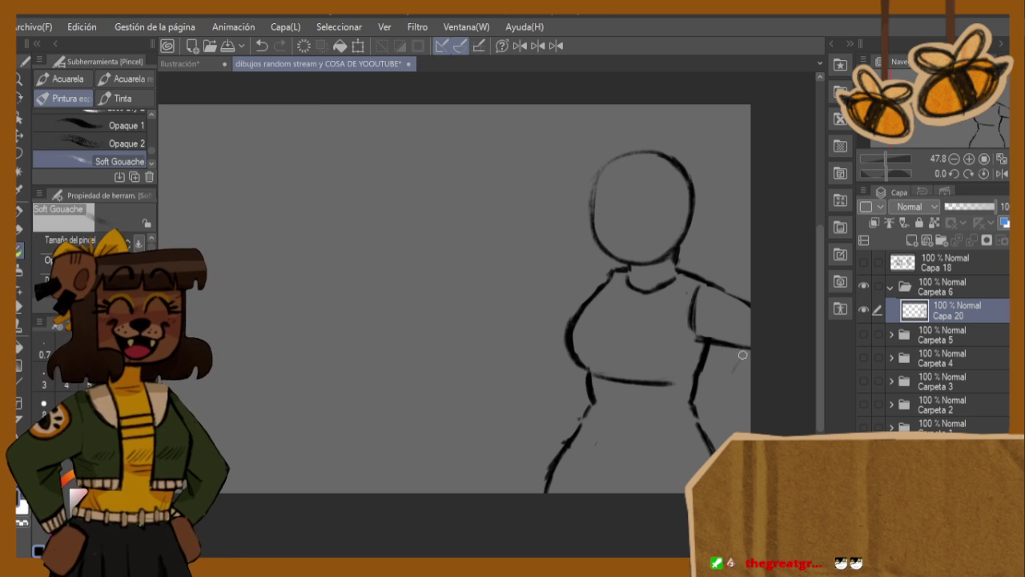
left_click_drag(742, 355, 708, 403)
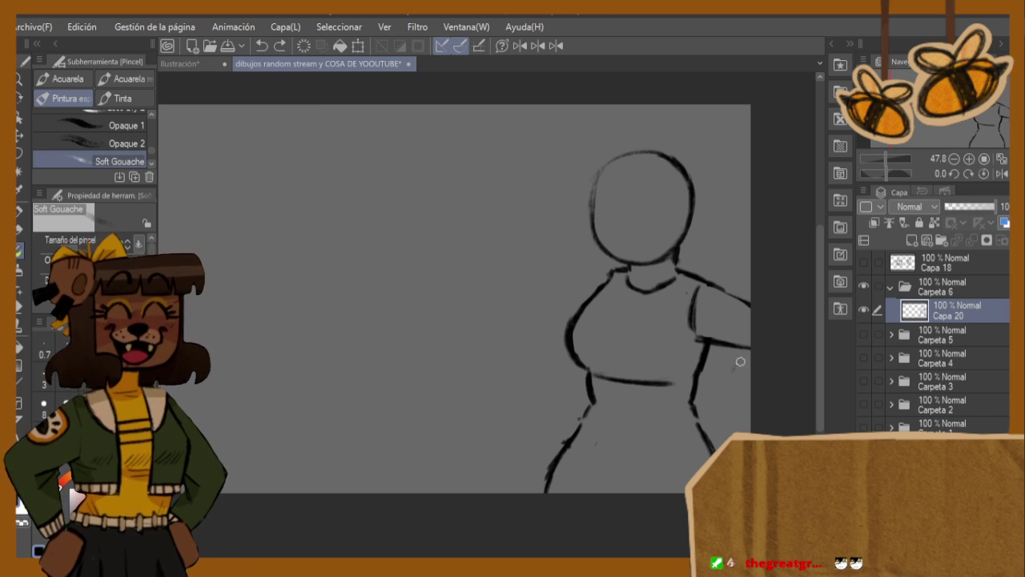
left_click_drag(743, 355, 706, 410)
key("ctrl+z")
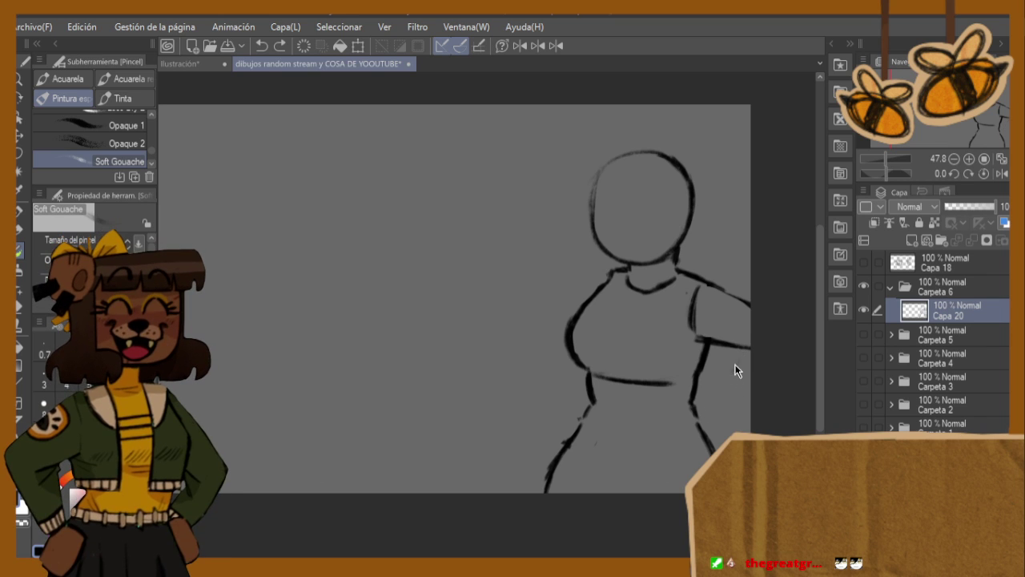
key("ctrl+z")
key("ctrl+z")
- Erase the outstretched far arm, redraw the upper torso side with Soft Gouache, and check the mirrored view
left_click(26, 303)
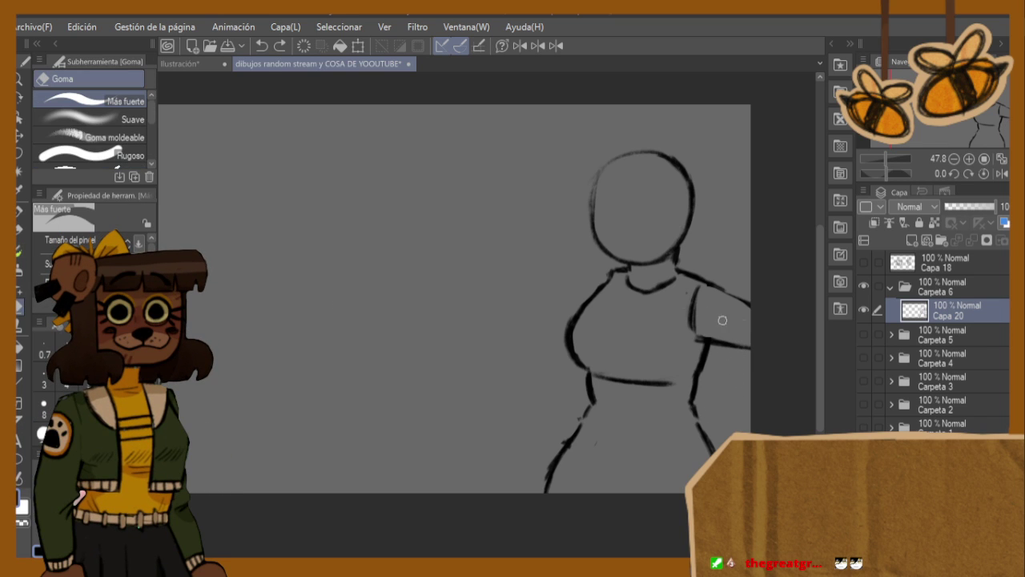
left_click_drag(749, 343, 755, 297)
mouse_move(731, 339)
left_mouse_down()
mouse_move(702, 328)
mouse_move(692, 344)
mouse_move(688, 326)
mouse_move(695, 294)
mouse_move(729, 291)
left_mouse_up()
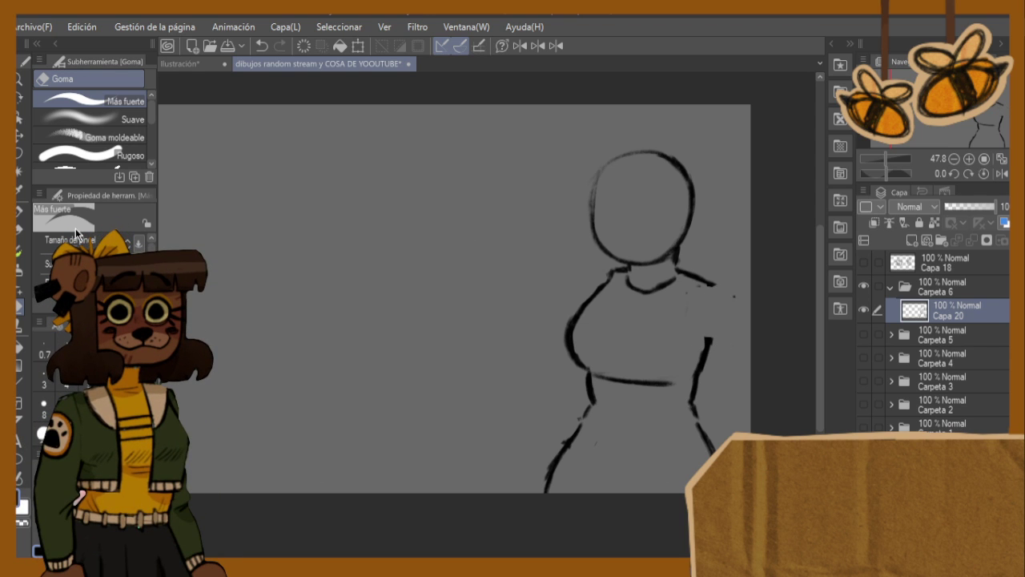
left_click(21, 253)
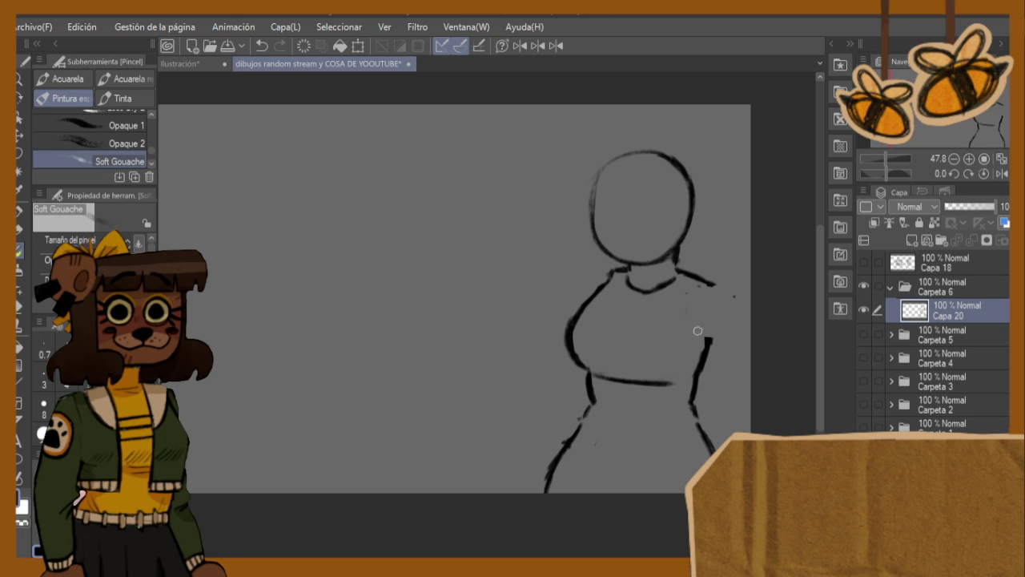
mouse_move(704, 345)
left_mouse_down()
mouse_move(710, 304)
mouse_move(714, 317)
left_mouse_up()
key("h")
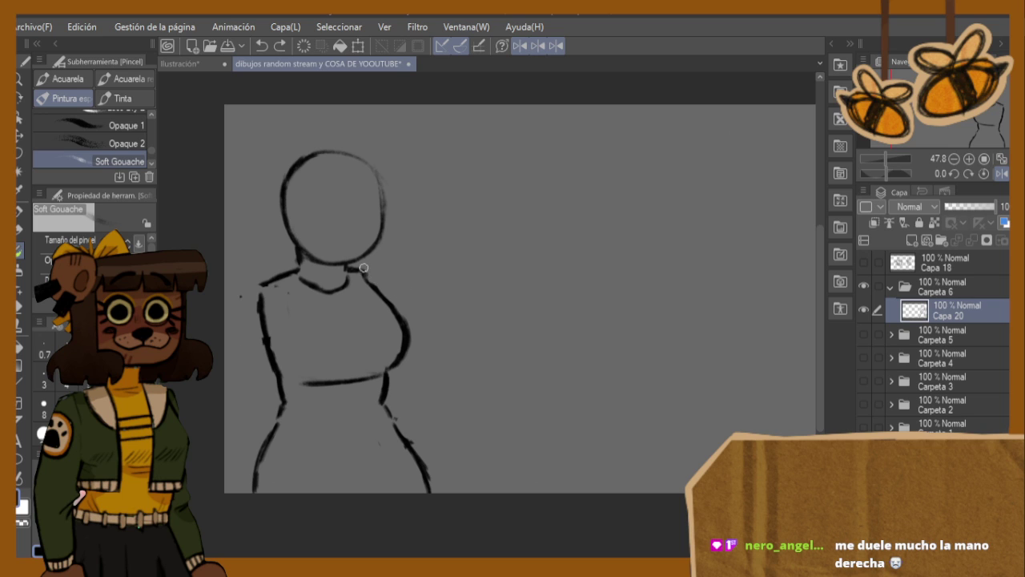
- Try several upper arm and forearm strokes from the chest-side shoulder down toward the hip, and undo them all
left_click_drag(364, 269, 400, 299)
left_click_drag(371, 278, 440, 345)
key("ctrl+z")
key("ctrl+z")
mouse_move(395, 305)
left_mouse_down()
mouse_move(442, 363)
mouse_move(423, 408)
left_mouse_up()
left_click_drag(439, 373, 421, 455)
key("ctrl+z")
key("ctrl+z")
key("ctrl+z")
key("ctrl+z")
key("ctrl+z")
key("ctrl+z")
key("ctrl+z")
- Try elbow strokes beside both sides of the waist for a hands-on-hips pose, and undo them all
left_click_drag(394, 407, 424, 350)
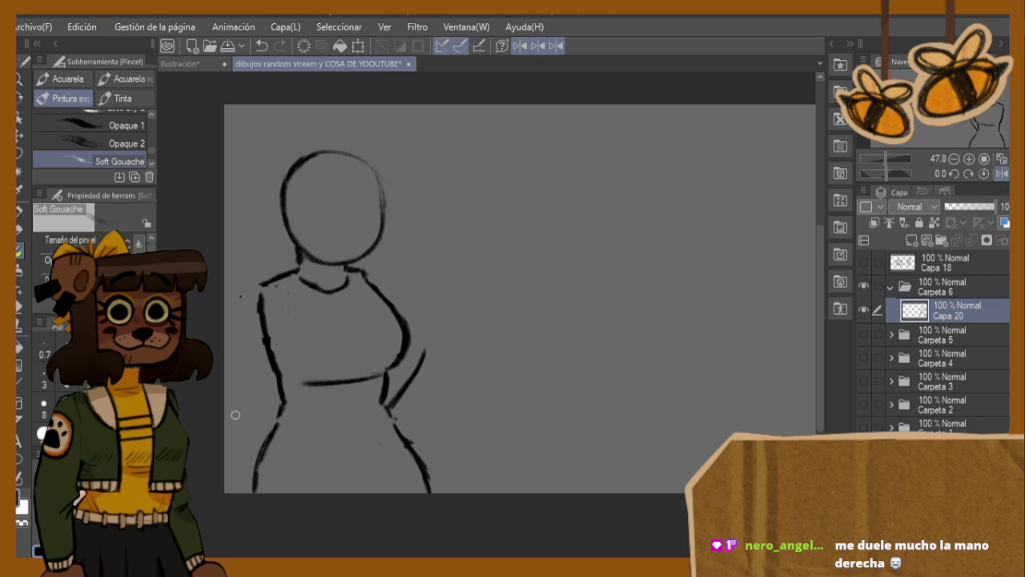
mouse_move(227, 411)
left_mouse_down()
mouse_move(277, 428)
mouse_move(246, 372)
left_mouse_up()
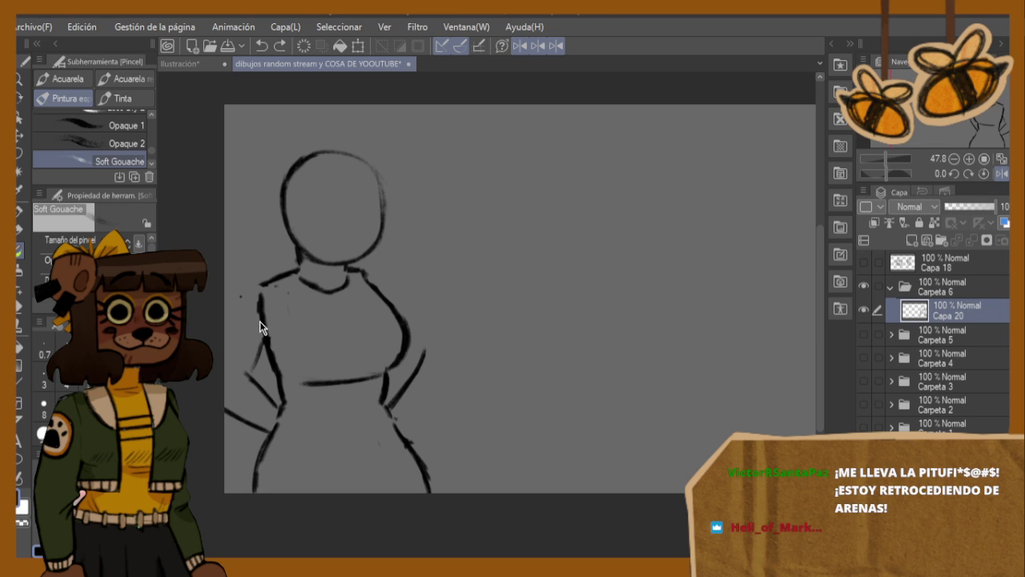
key("ctrl+z")
key("ctrl+z")
key("ctrl+z")
key("ctrl+z")
key("ctrl+z")
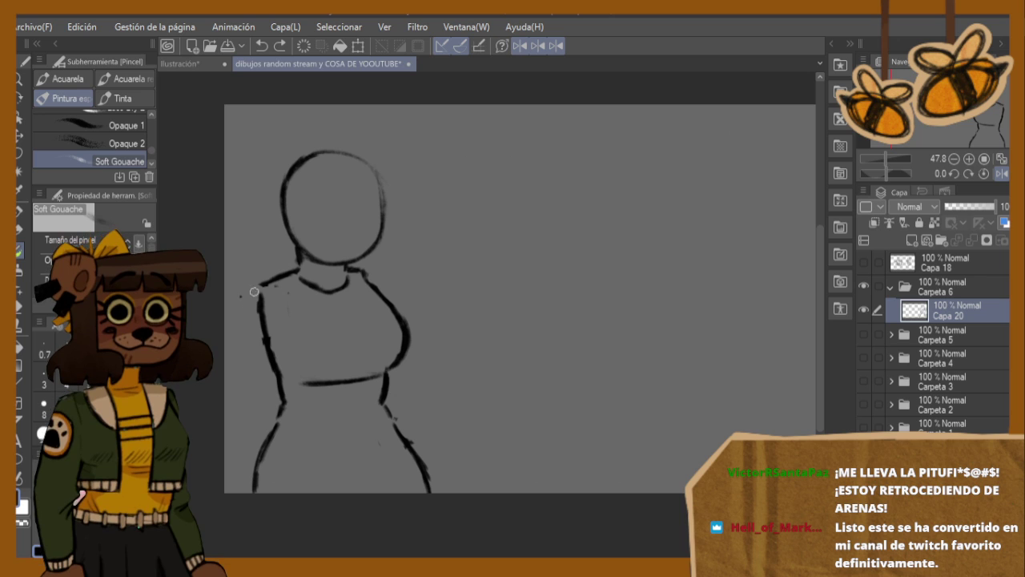
- Sketch the back-side arm hanging from the shoulder past the hip, and rework its outer line in the mirrored view
mouse_move(266, 282)
left_mouse_down()
mouse_move(248, 305)
mouse_move(231, 409)
mouse_move(237, 451)
left_mouse_up()
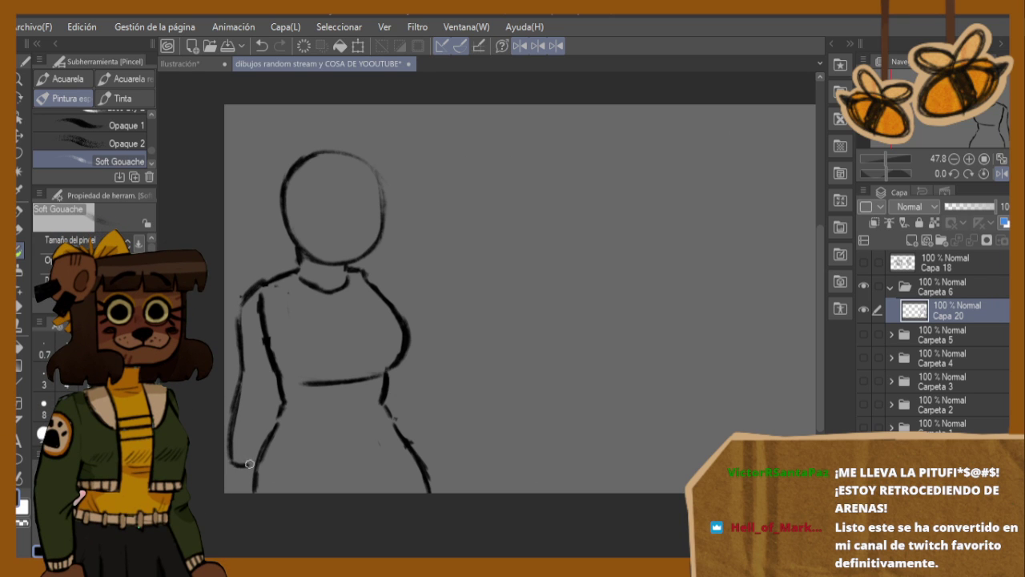
key("h")
key("ctrl+z")
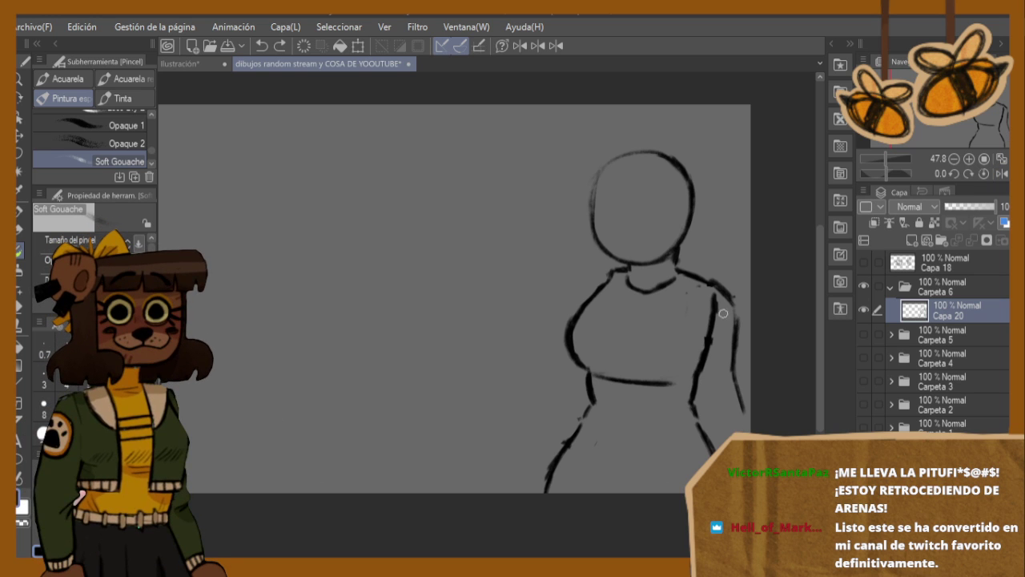
left_click_drag(737, 309, 742, 420)
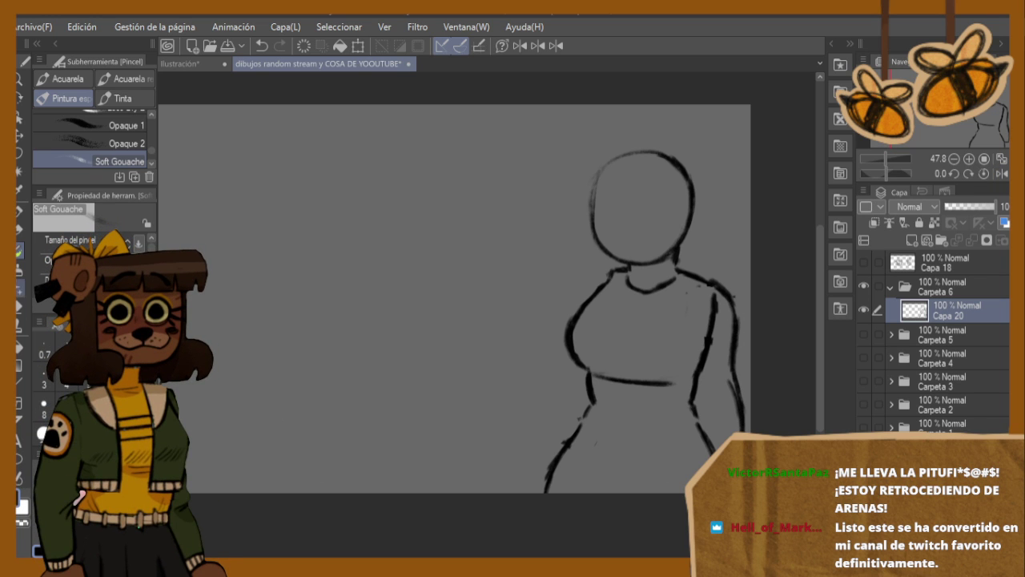
key("e")
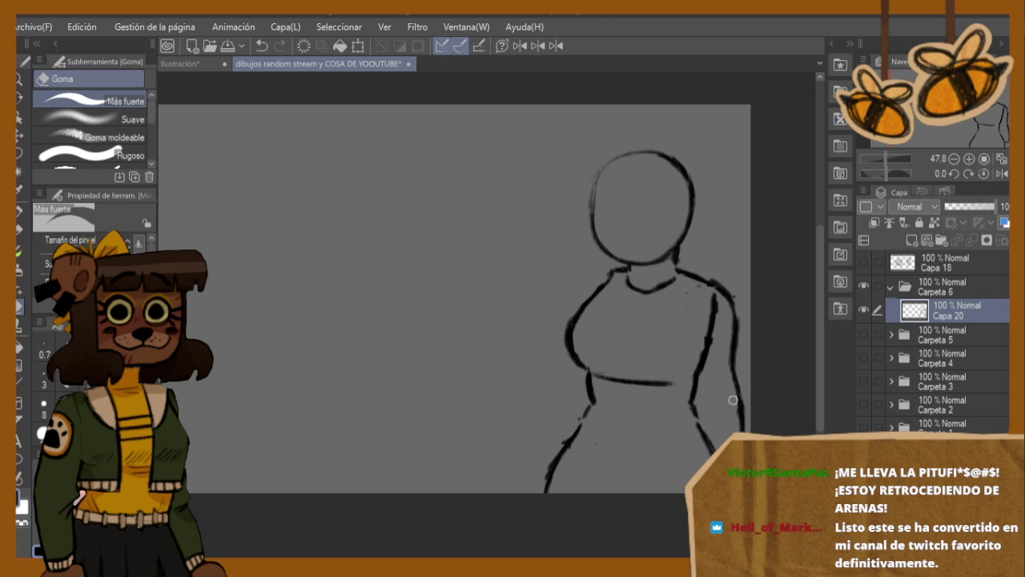
key("b")
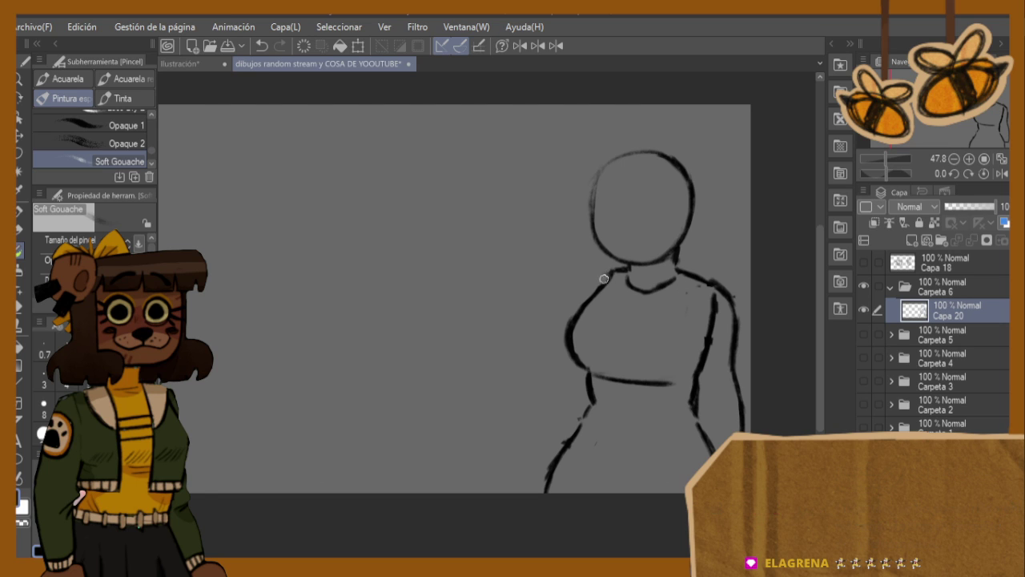
- Sketch the chest-side arm in the mirrored view, with the upper arm reaching outward and the forearm raised from a bent elbow
mouse_move(582, 296)
left_mouse_down()
mouse_move(536, 362)
mouse_move(569, 371)
mouse_move(518, 346)
mouse_move(499, 314)
left_mouse_up()
left_click_drag(535, 367, 491, 284)
key("ctrl+z")
key("ctrl+z")
left_click_drag(543, 334, 531, 276)
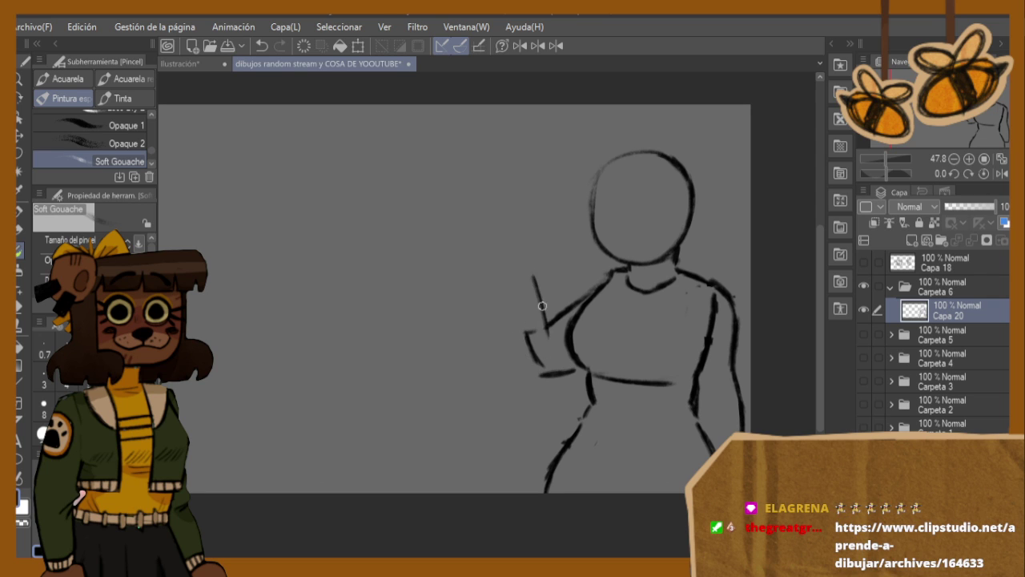
mouse_move(545, 337)
left_mouse_down()
mouse_move(522, 250)
mouse_move(510, 249)
mouse_move(511, 360)
mouse_move(532, 375)
mouse_move(518, 369)
mouse_move(575, 372)
left_mouse_up()
key("h")
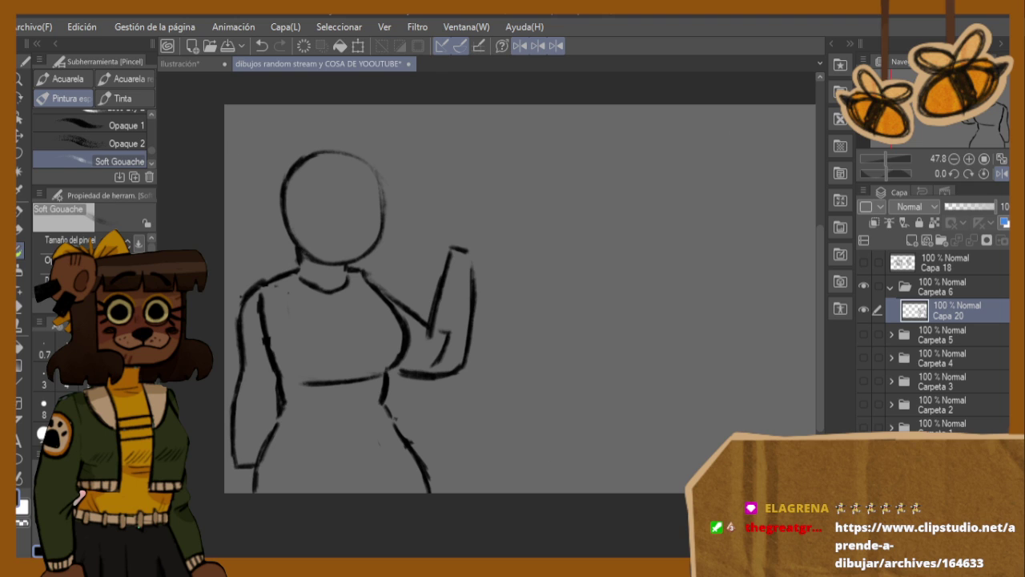
- Erase the stray elbow strokes and part of the outer forearm, and draw a round hand on the raised arm with Soft Gouache
key("e")
left_click_drag(459, 330, 434, 358)
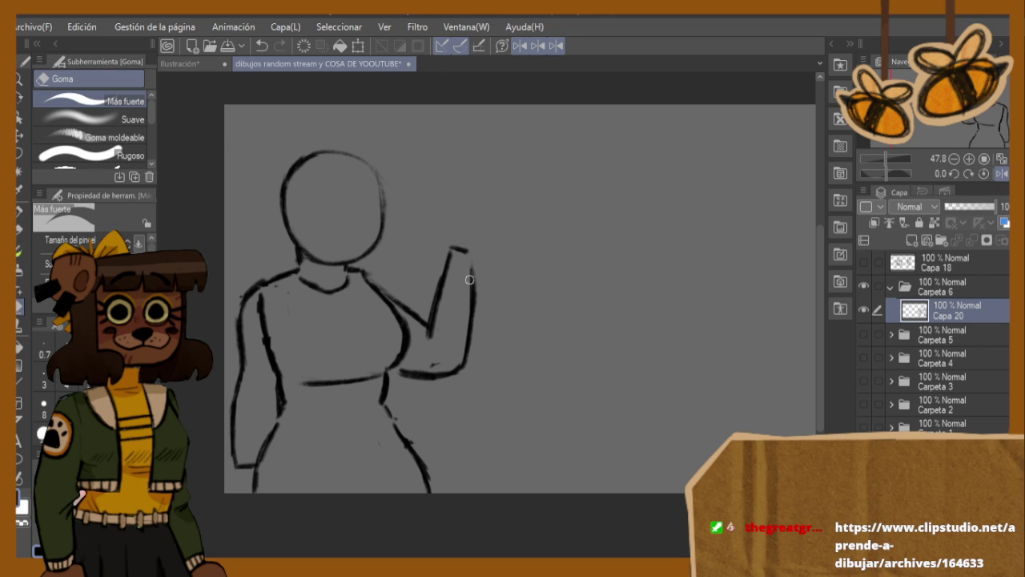
left_click_drag(470, 280, 468, 303)
key("p")
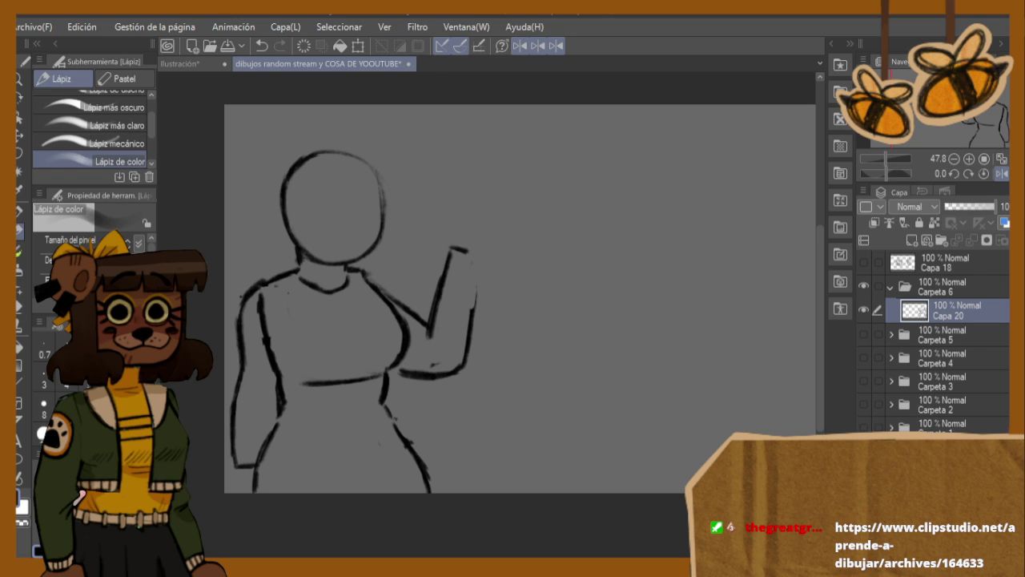
key("b")
mouse_move(466, 222)
left_mouse_down()
mouse_move(445, 238)
mouse_move(452, 207)
mouse_move(473, 247)
mouse_move(444, 231)
mouse_move(478, 236)
mouse_move(456, 251)
mouse_move(469, 200)
mouse_move(491, 238)
left_mouse_up()
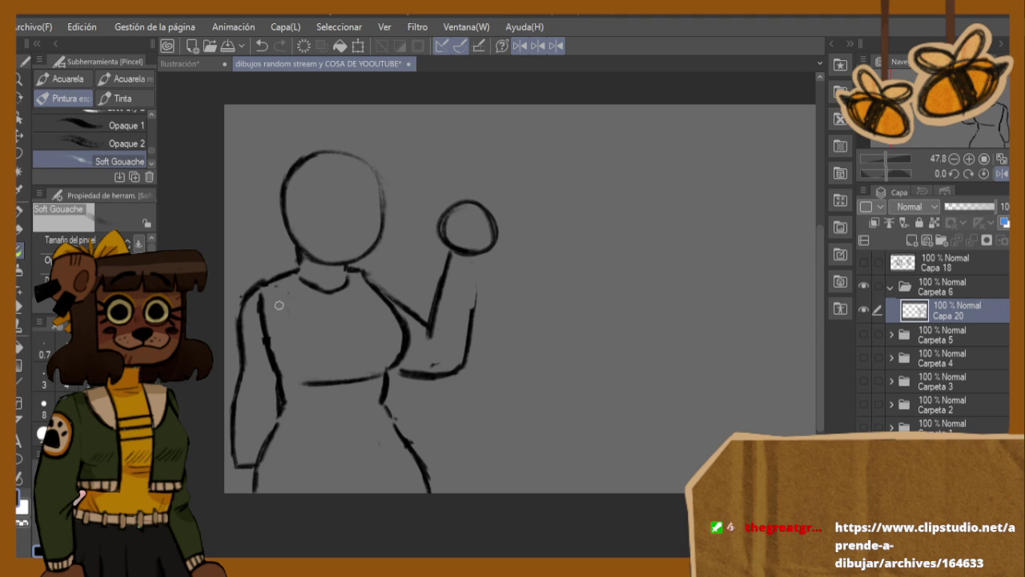
- Erase the hanging arm, redraw it with a bend at the elbow down past the hip, and check the mirrored view
key("e")
mouse_move(255, 392)
left_mouse_down()
mouse_move(244, 381)
mouse_move(249, 286)
left_mouse_up()
mouse_move(226, 399)
left_mouse_down()
mouse_move(224, 460)
mouse_move(239, 445)
mouse_move(240, 470)
left_mouse_up()
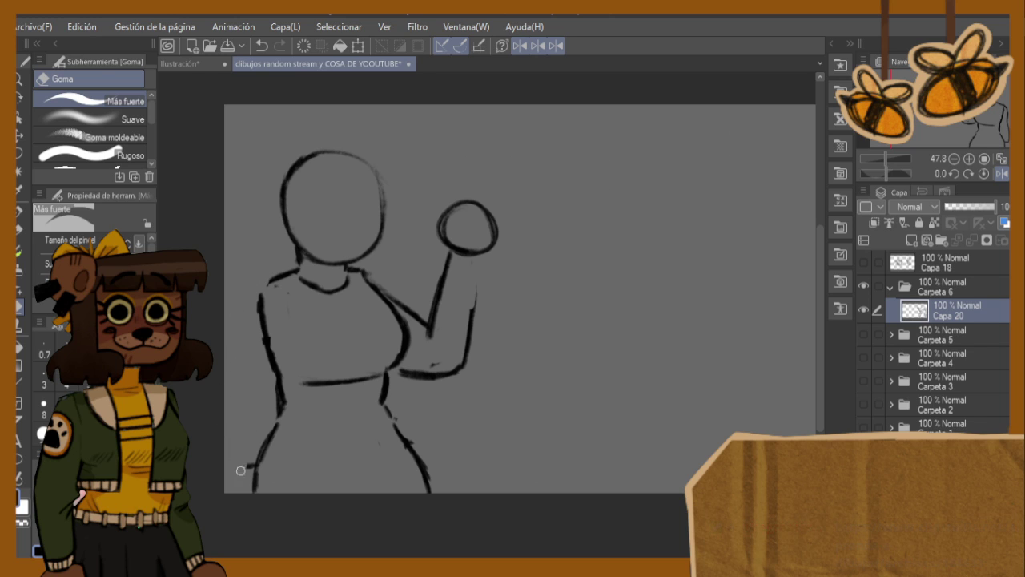
left_click(19, 251)
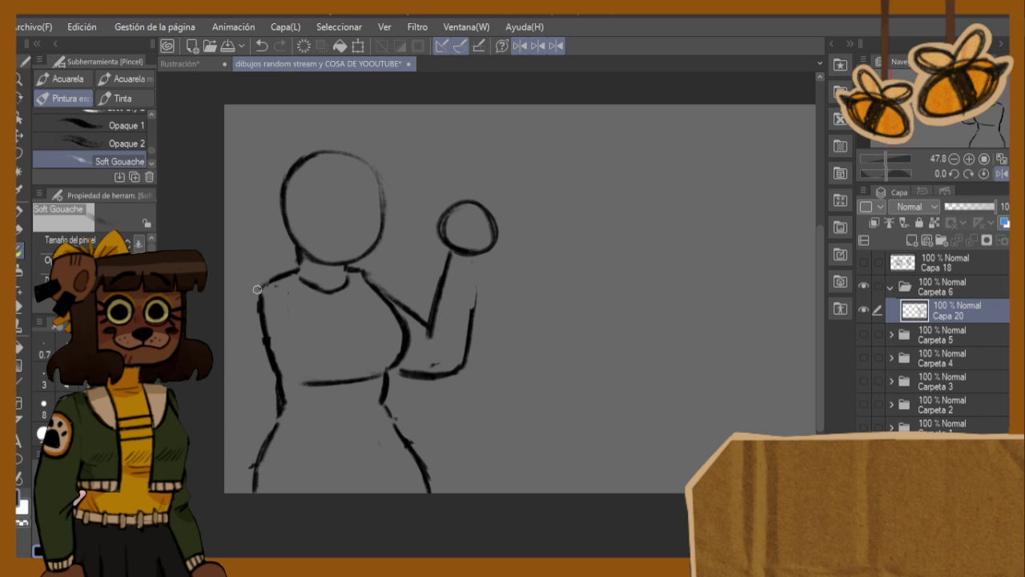
mouse_move(255, 296)
left_mouse_down()
mouse_move(239, 333)
mouse_move(249, 392)
mouse_move(227, 474)
left_mouse_up()
left_click(19, 306)
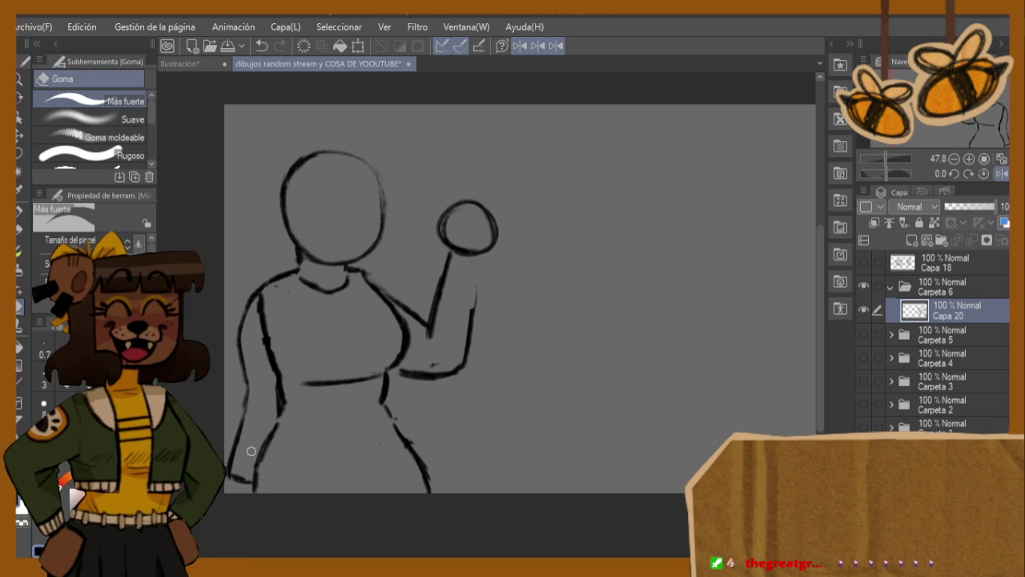
key("h")
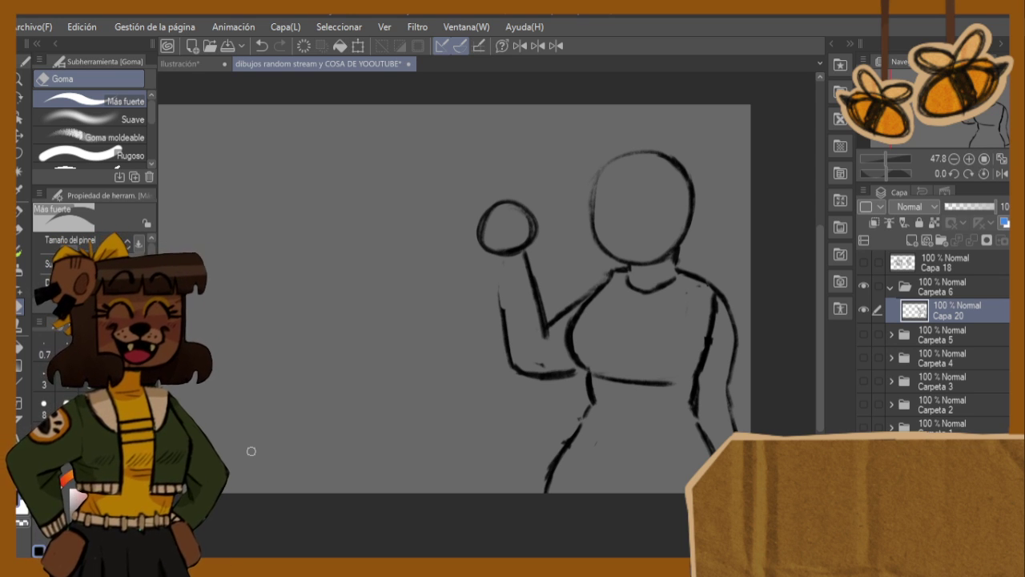
scroll(542, 307, "up", 1)
key("h")
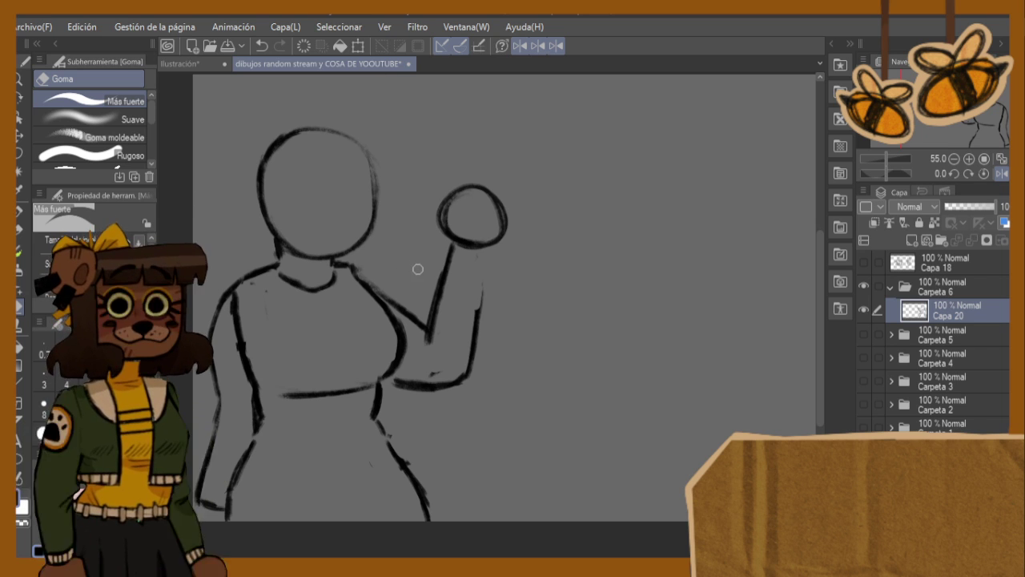
- Erase the raised forearm's lines and redraw both sides with Soft Gouache up to the round hand
mouse_move(449, 255)
left_mouse_down()
mouse_move(433, 327)
mouse_move(451, 264)
left_mouse_up()
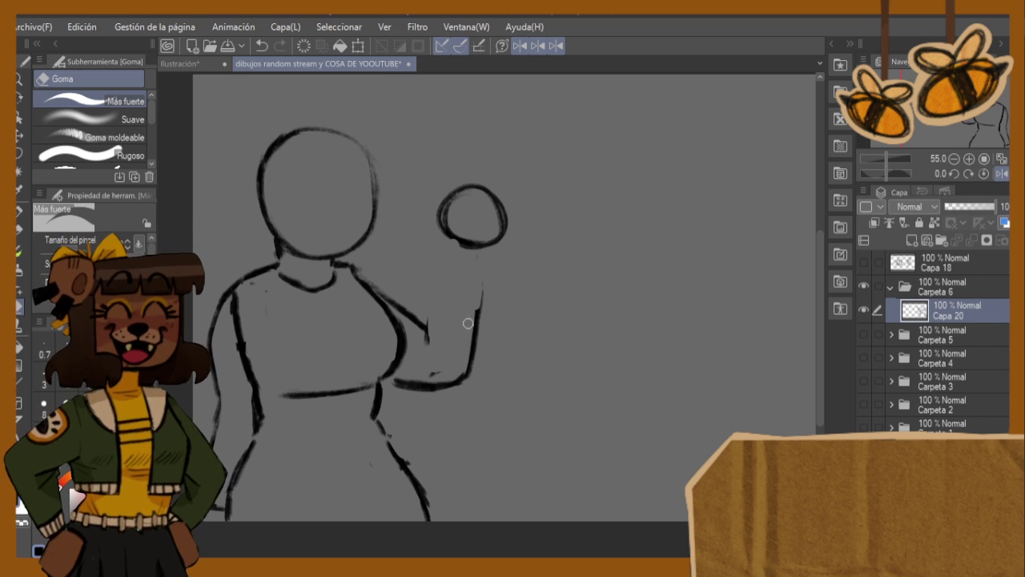
mouse_move(468, 323)
left_mouse_down()
mouse_move(460, 379)
mouse_move(426, 370)
mouse_move(457, 368)
mouse_move(472, 333)
mouse_move(473, 363)
mouse_move(484, 334)
mouse_move(476, 371)
left_mouse_up()
key("b")
mouse_move(432, 331)
left_mouse_down()
mouse_move(448, 253)
mouse_move(449, 266)
mouse_move(460, 246)
mouse_move(469, 320)
left_mouse_up()
left_click_drag(469, 253, 476, 365)
mouse_move(476, 308)
left_mouse_down()
mouse_move(466, 264)
mouse_move(468, 340)
mouse_move(470, 312)
left_mouse_up()
key("e")
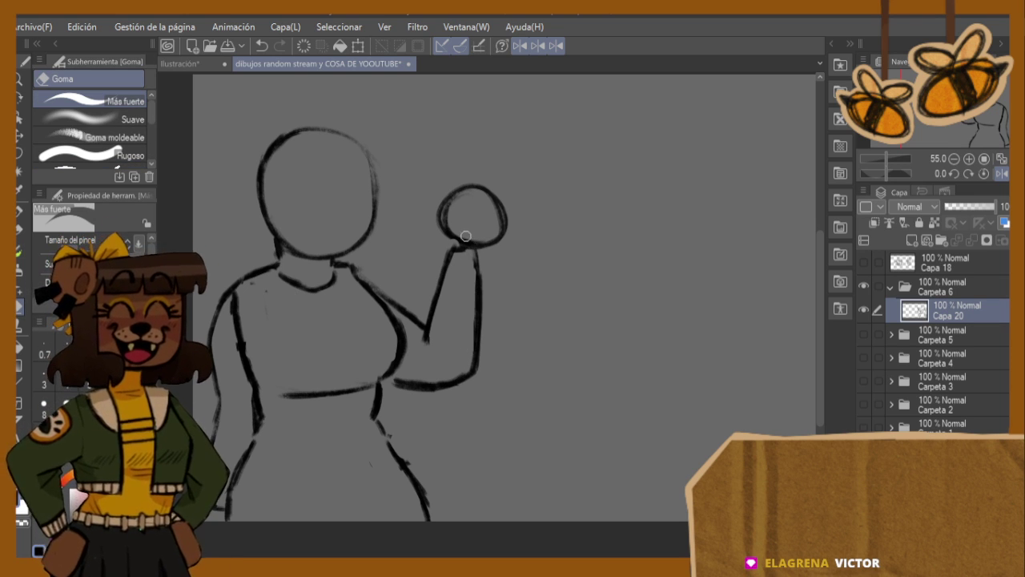
- Erase the round hand and the raised forearm, keeping the upper arm and elbow
mouse_move(467, 235)
left_mouse_down()
mouse_move(444, 216)
mouse_move(458, 191)
left_mouse_up()
mouse_move(463, 231)
left_mouse_down()
mouse_move(483, 238)
mouse_move(469, 324)
left_mouse_up()
left_click_drag(495, 221, 477, 186)
key("h")
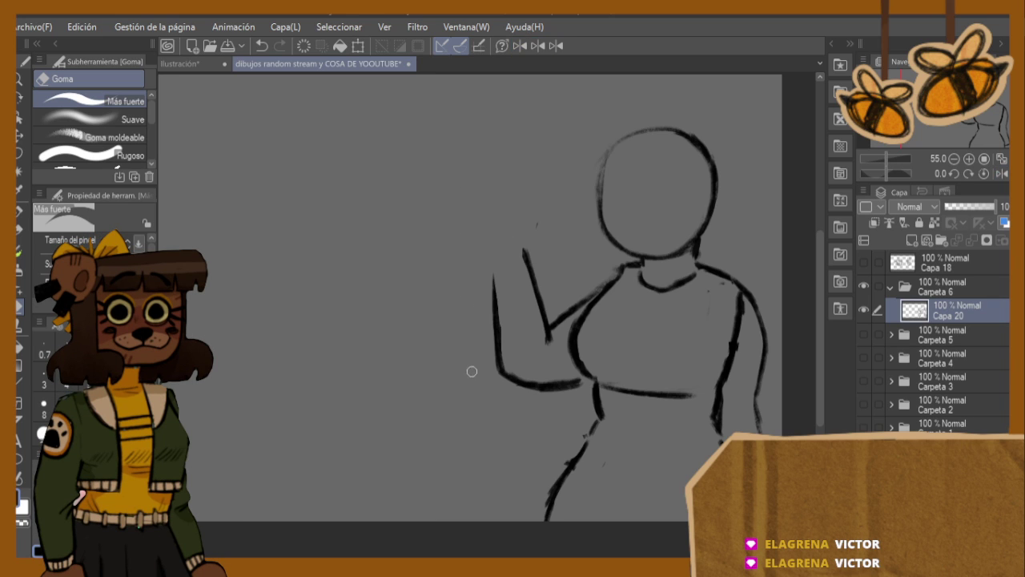
left_click_drag(525, 252, 547, 347)
left_click_drag(511, 277, 498, 334)
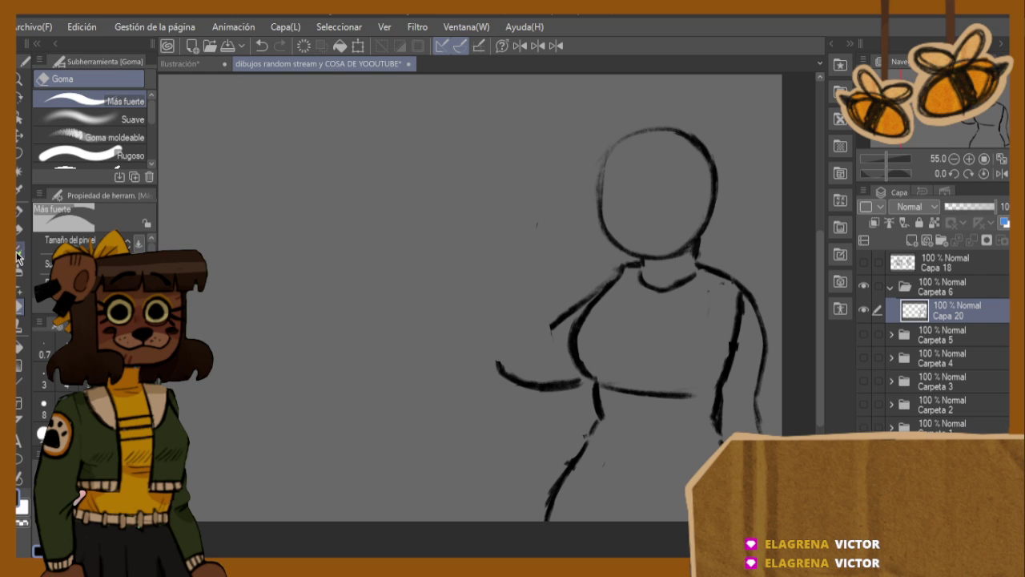
- Redraw the raised forearm leaning away from the body with Soft Gouache, close the wrist, and add a rounded hand
key("b")
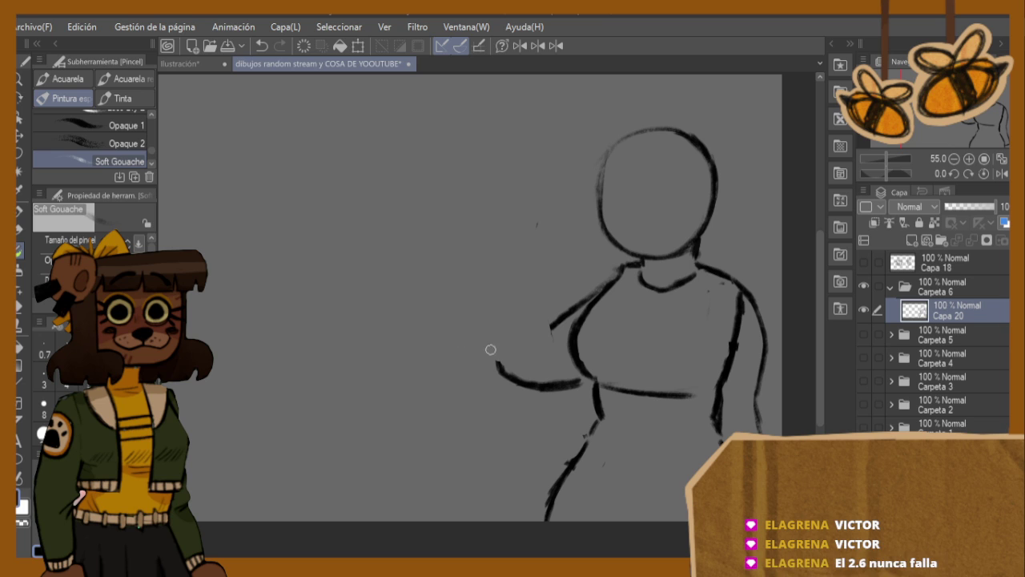
mouse_move(458, 282)
left_mouse_down()
mouse_move(500, 369)
mouse_move(459, 276)
mouse_move(477, 260)
mouse_move(553, 336)
left_mouse_up()
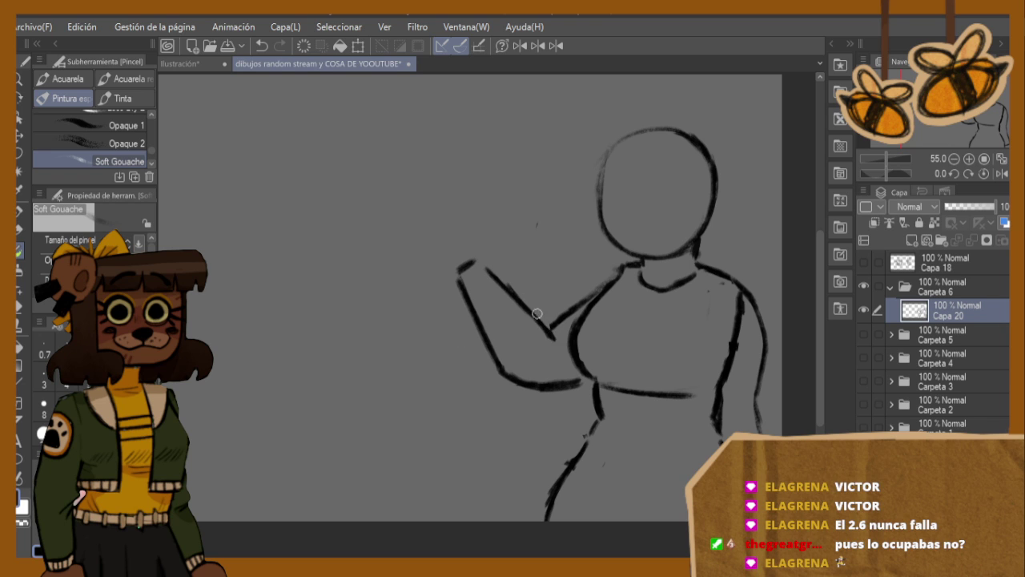
key("ctrl+z")
left_click_drag(491, 261, 547, 325)
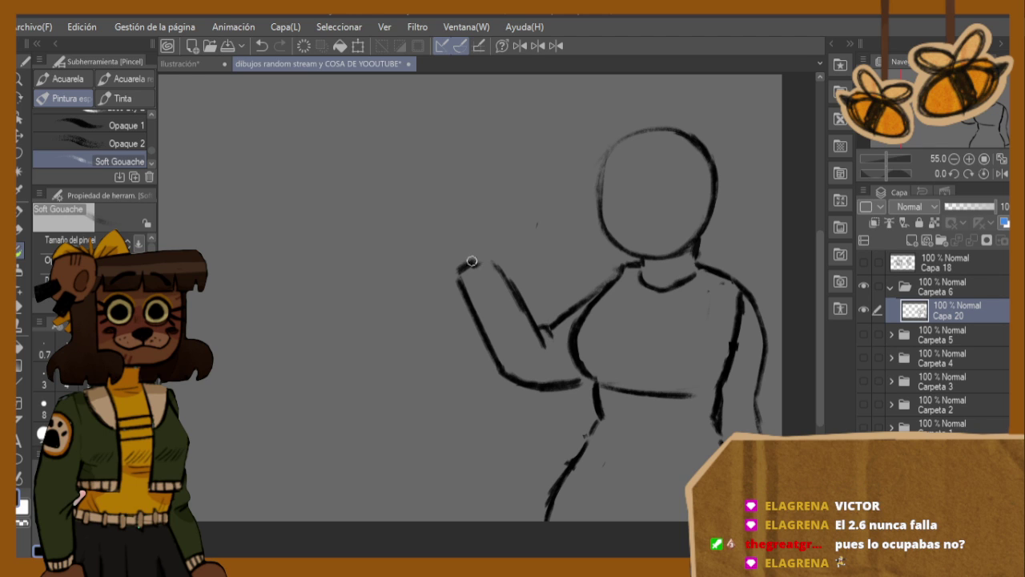
mouse_move(489, 258)
left_mouse_down()
mouse_move(495, 267)
mouse_move(472, 295)
left_mouse_up()
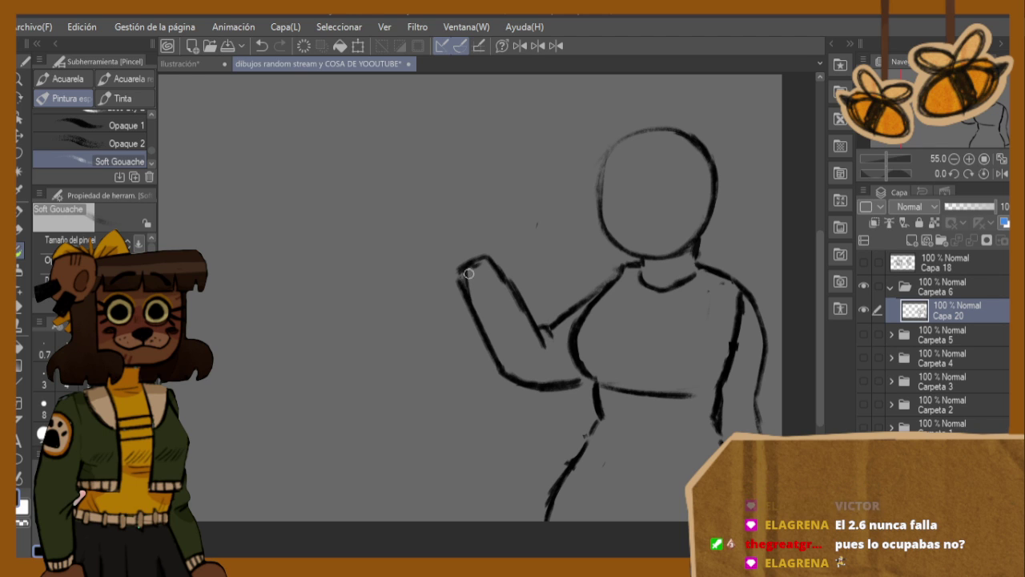
mouse_move(458, 259)
left_mouse_down()
mouse_move(447, 233)
mouse_move(482, 197)
mouse_move(509, 226)
mouse_move(500, 252)
left_mouse_up()
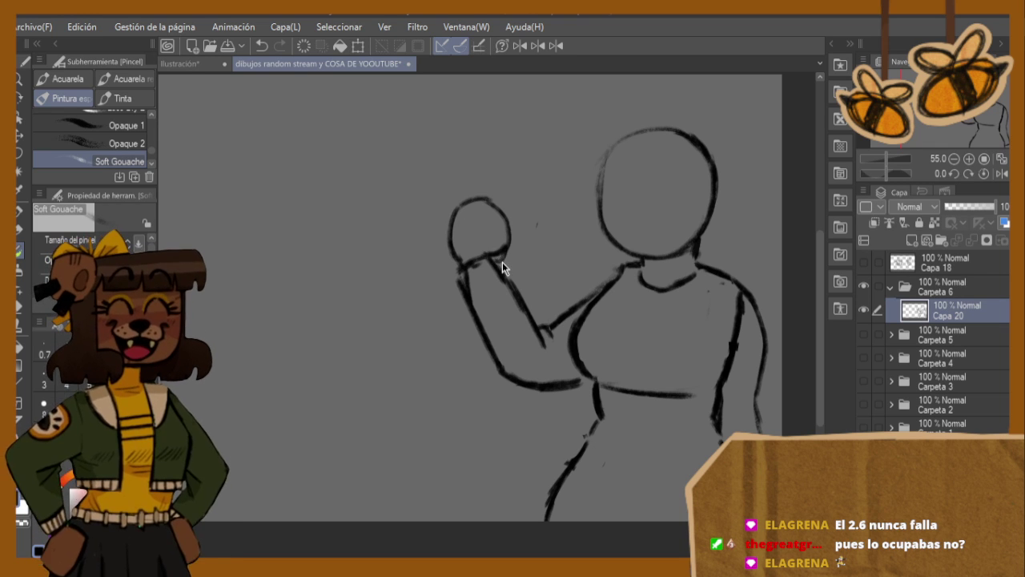
key("h")
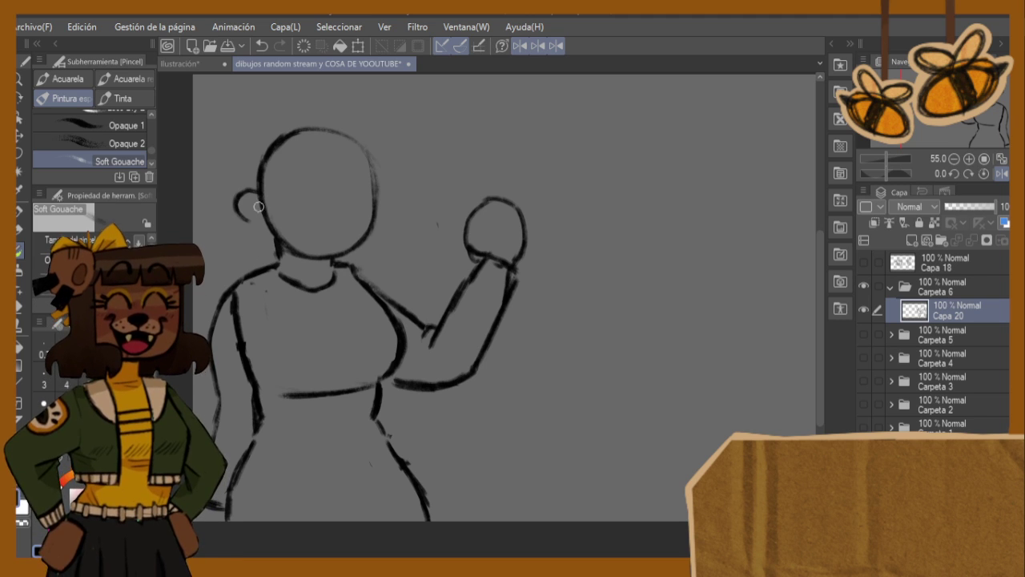
- Draw a round ear on each side of the head, and erase the head outline inside the larger ear
mouse_move(257, 192)
left_mouse_down()
mouse_move(240, 215)
mouse_move(266, 216)
left_mouse_up()
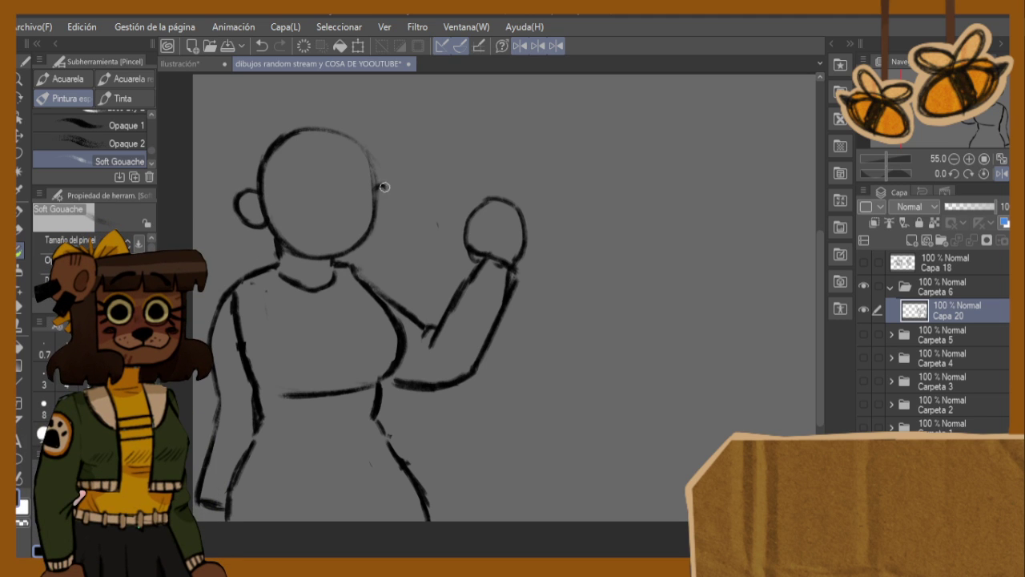
left_click_drag(384, 187, 381, 210)
key("e")
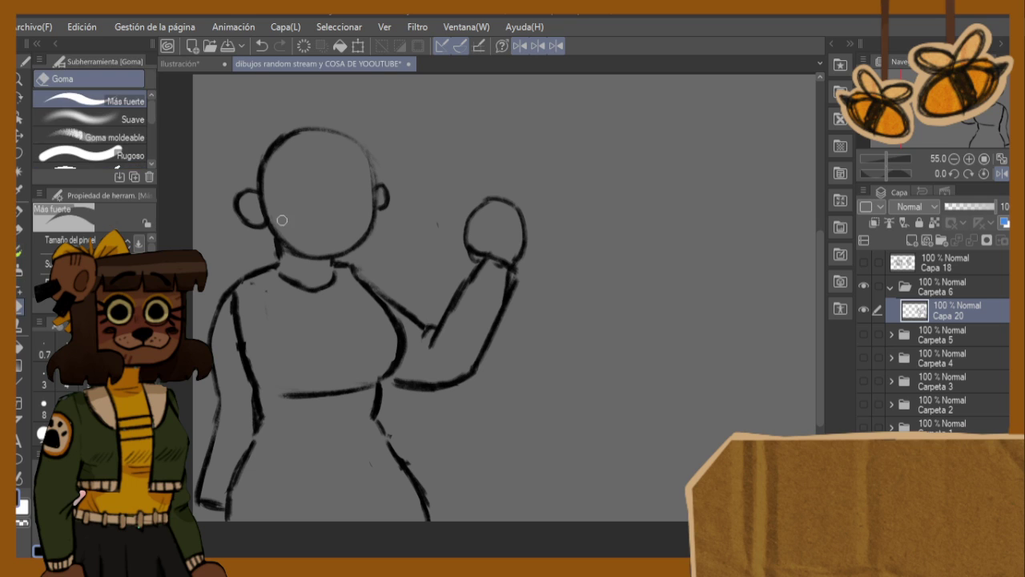
- Sketch a long lock of hair from the crown to the shoulder, erase the lines inside it, and check the mirrored view
key("b")
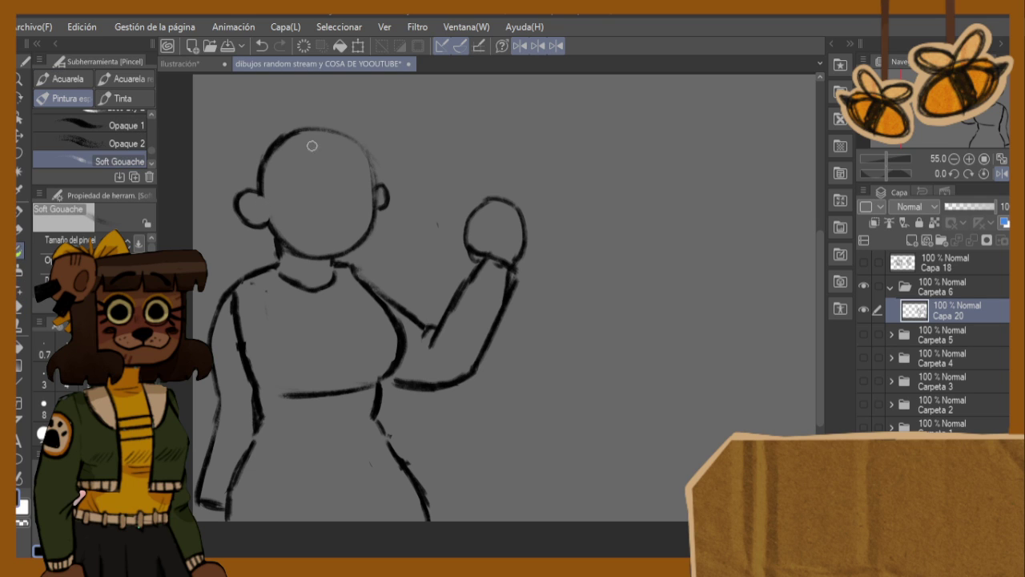
mouse_move(289, 123)
left_mouse_down()
mouse_move(242, 160)
mouse_move(260, 237)
mouse_move(222, 267)
mouse_move(281, 242)
mouse_move(290, 168)
mouse_move(311, 149)
left_mouse_up()
scroll(247, 242, "down", 1)
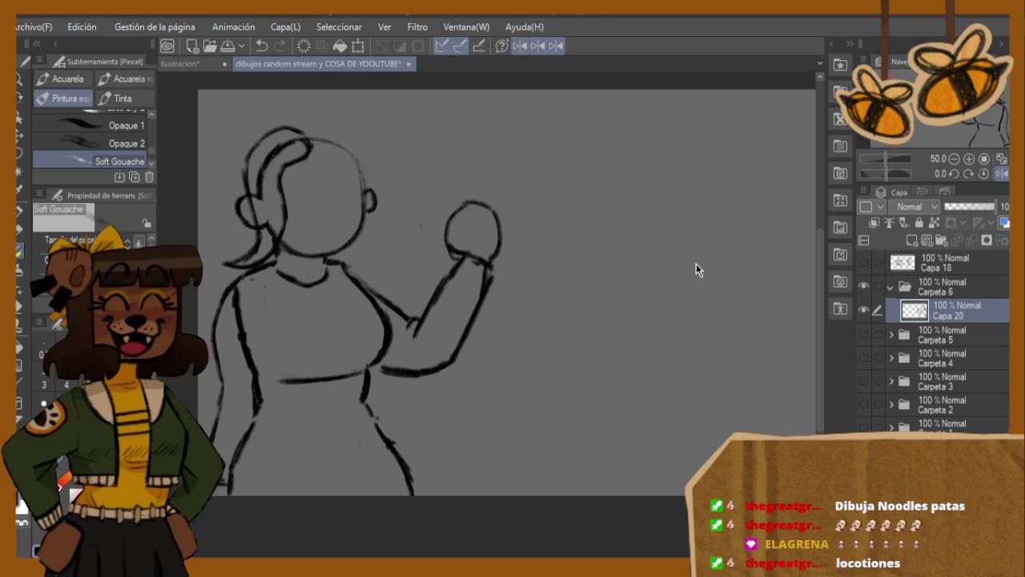
key("h")
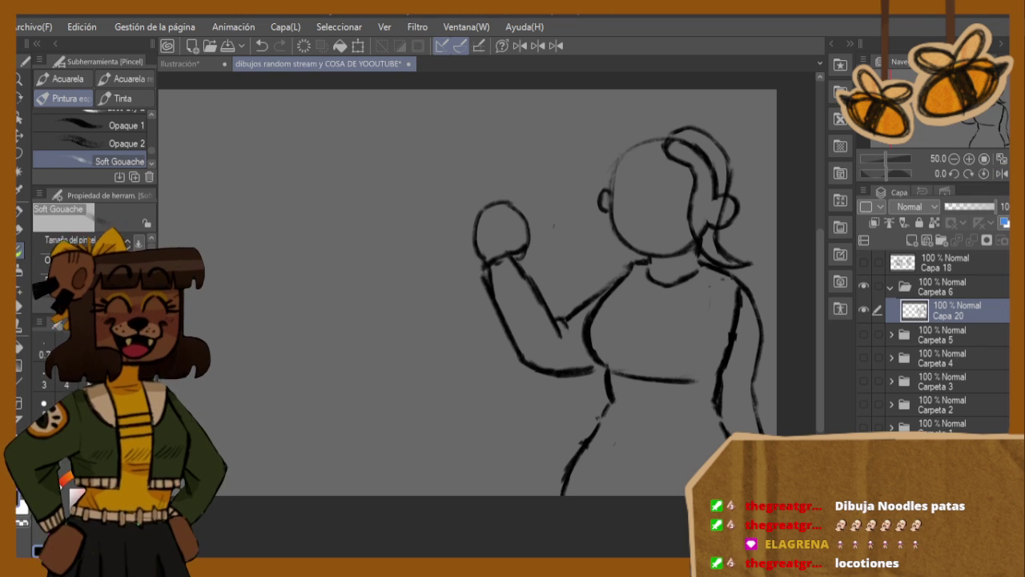
left_click(20, 309)
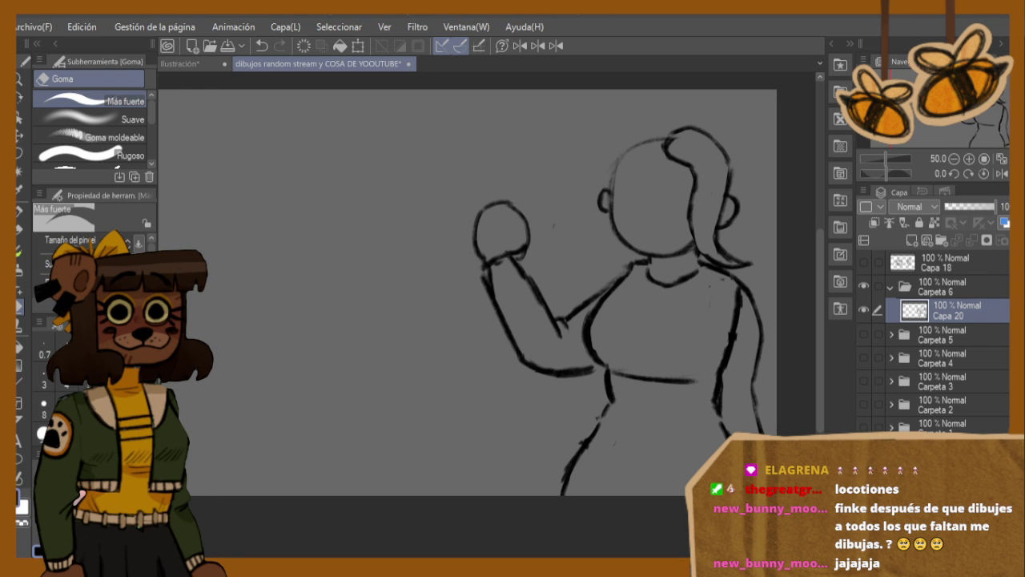
key("h")
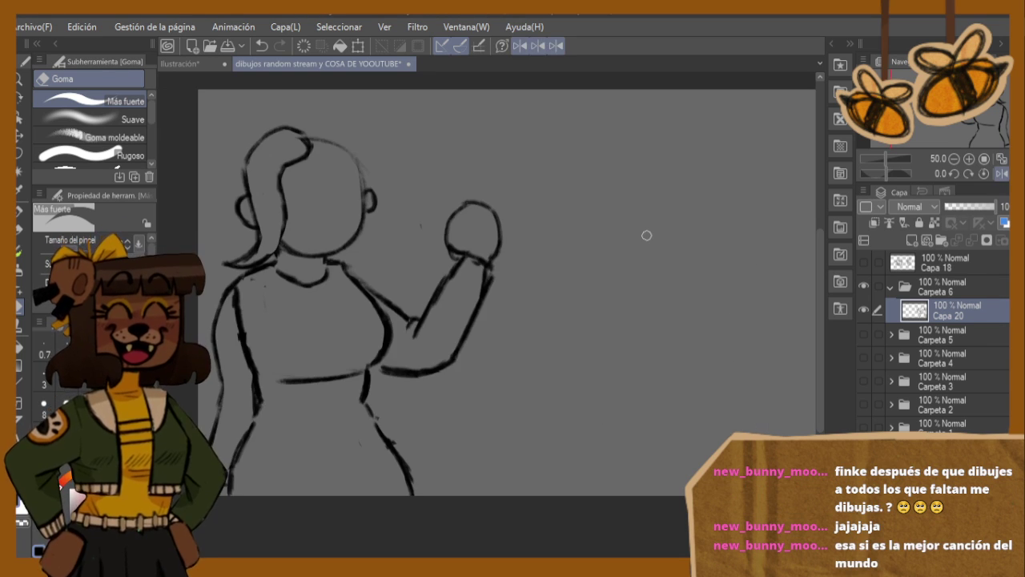
- Sketch the fringe across the forehead and a lock down the other side of the face, and erase the head outline inside the hair
mouse_move(304, 148)
left_mouse_down()
mouse_move(335, 144)
mouse_move(284, 170)
mouse_move(279, 130)
mouse_move(334, 130)
mouse_move(311, 125)
mouse_move(347, 140)
left_mouse_up()
key("b")
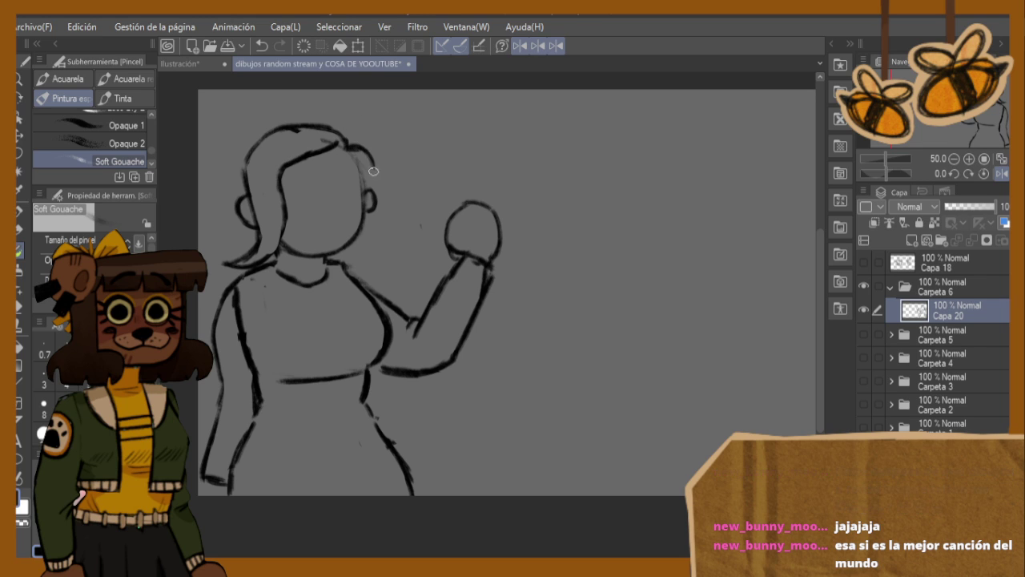
mouse_move(370, 160)
left_mouse_down()
mouse_move(367, 249)
mouse_move(384, 256)
mouse_move(383, 267)
mouse_move(348, 278)
left_mouse_up()
key("e")
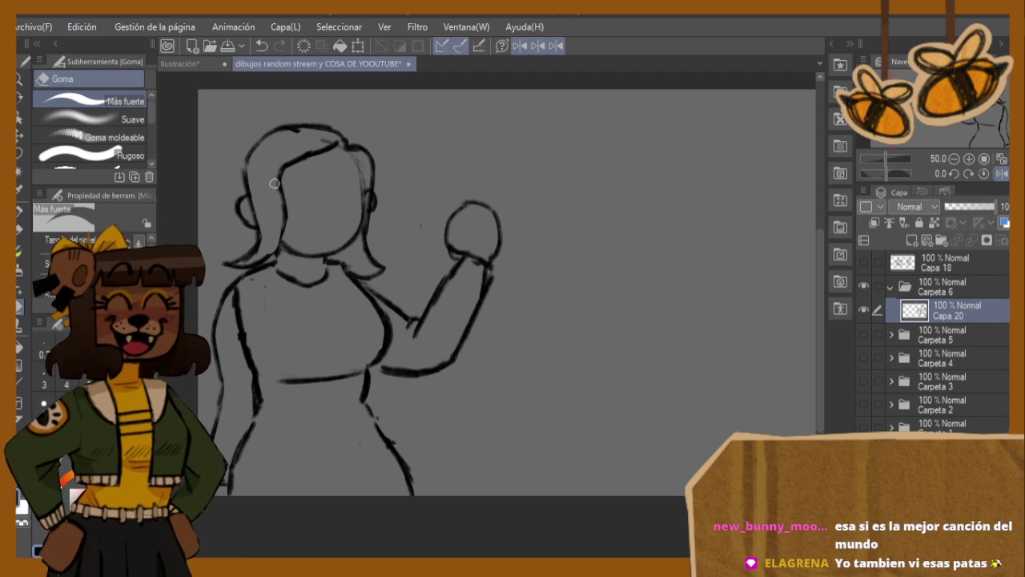
mouse_move(322, 147)
left_mouse_down()
mouse_move(278, 161)
mouse_move(304, 132)
left_mouse_up()
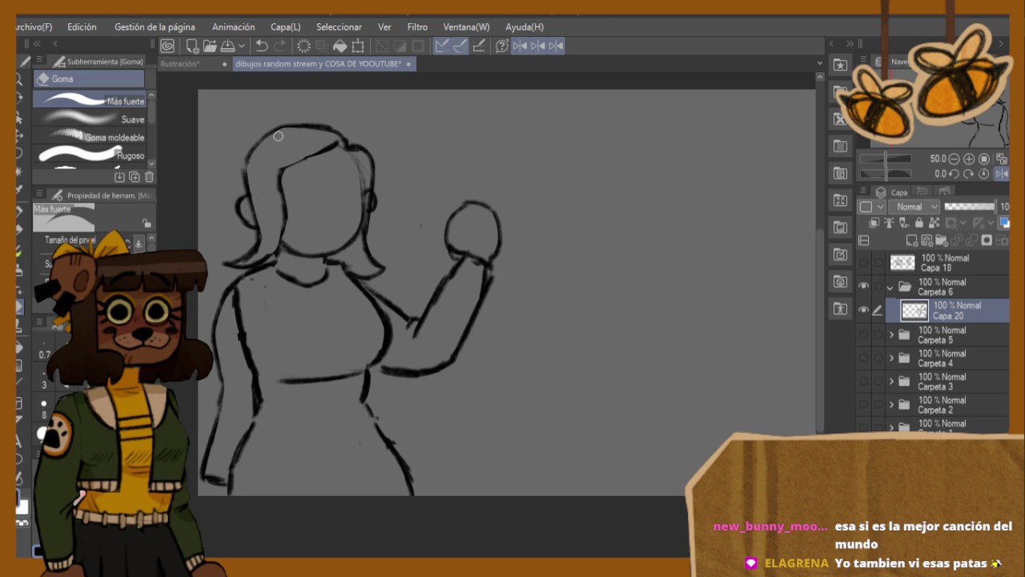
- Draw a curved guideline across the middle of the face with Soft Gouache, and add an outward curl behind the larger ear
left_click(22, 253)
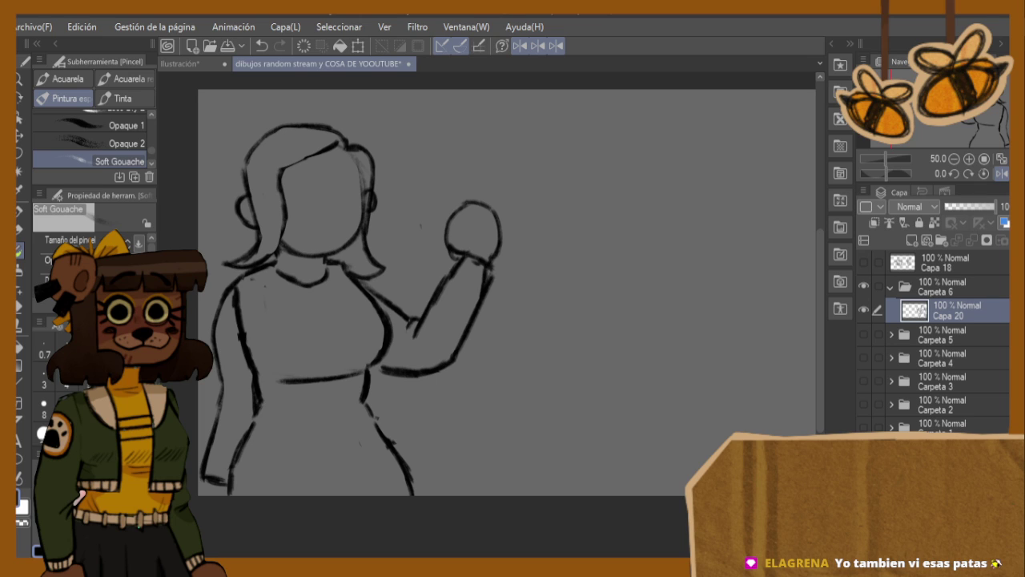
left_click_drag(283, 215, 354, 211)
key("ctrl+z")
mouse_move(290, 213)
left_mouse_down()
mouse_move(343, 205)
mouse_move(294, 217)
mouse_move(311, 209)
mouse_move(362, 210)
left_mouse_up()
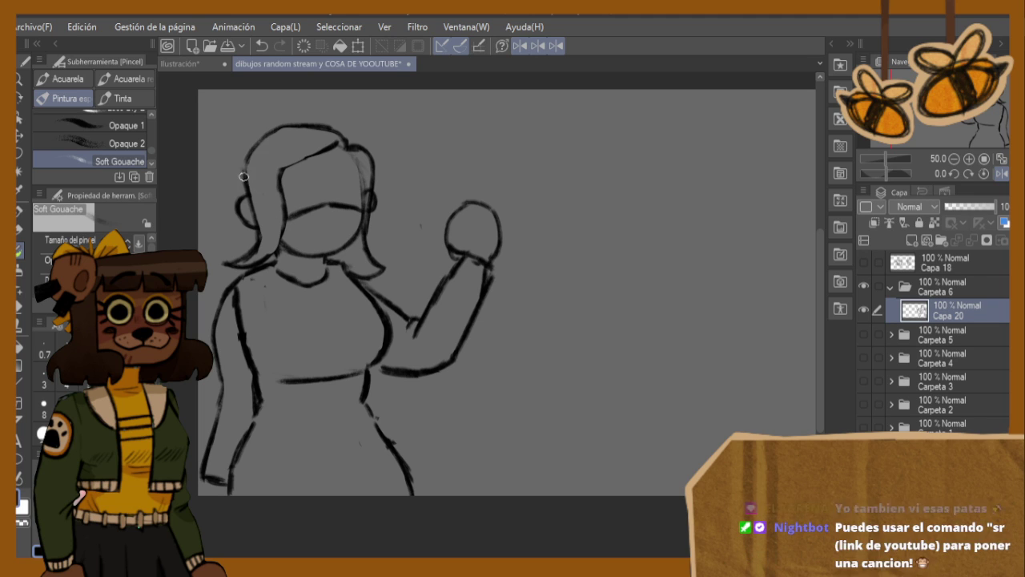
left_click_drag(224, 236, 248, 245)
- Try wavy bumps along the outer hair and crown, erase overlapping lines, and check the mirrored view
mouse_move(242, 197)
left_mouse_down()
mouse_move(240, 168)
mouse_move(273, 178)
mouse_move(285, 148)
mouse_move(269, 127)
mouse_move(260, 135)
mouse_move(273, 118)
mouse_move(258, 141)
mouse_move(289, 126)
left_mouse_up()
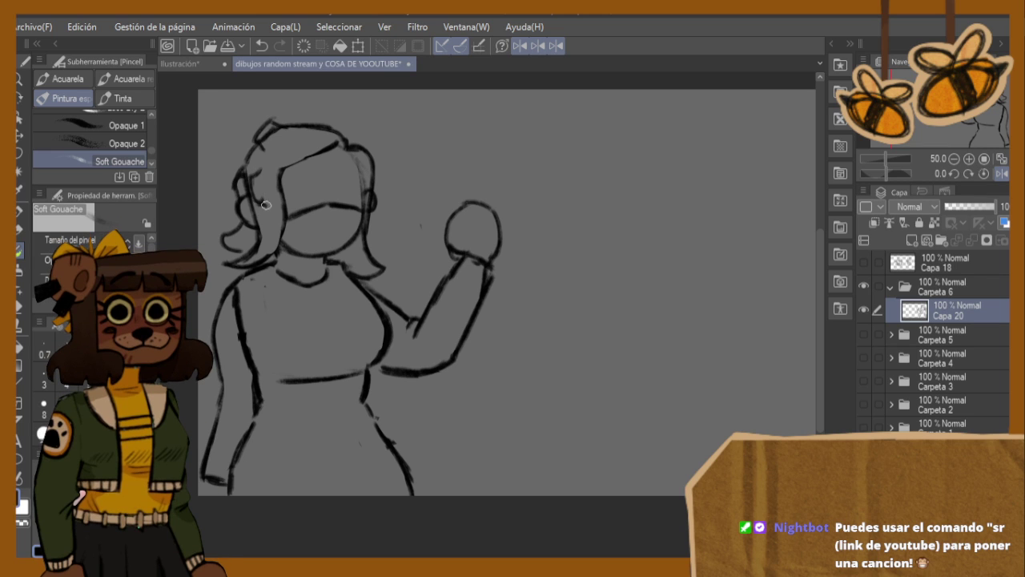
left_click(20, 306)
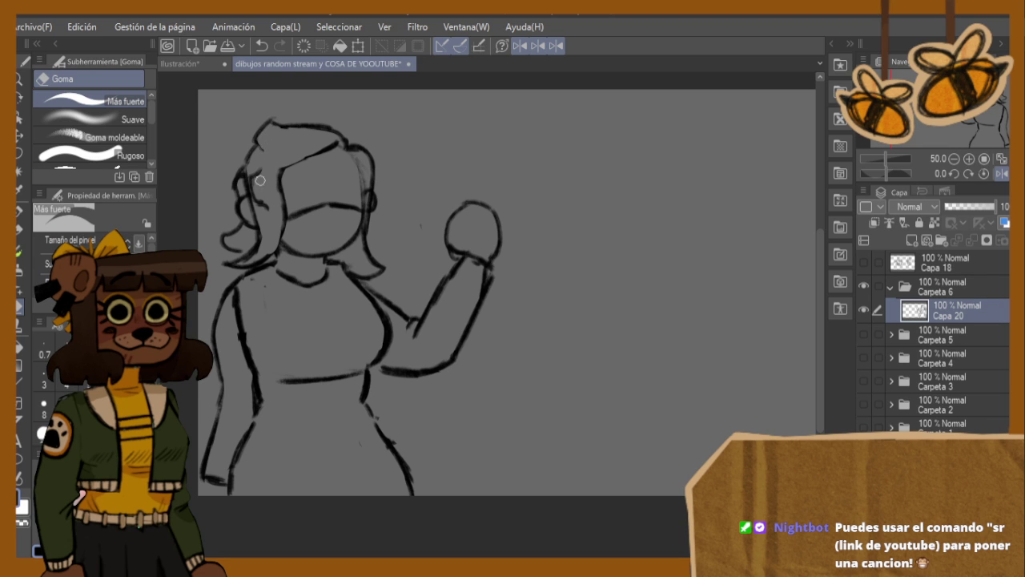
mouse_move(255, 184)
left_mouse_down()
mouse_move(264, 205)
mouse_move(256, 180)
mouse_move(256, 200)
left_mouse_up()
key("b")
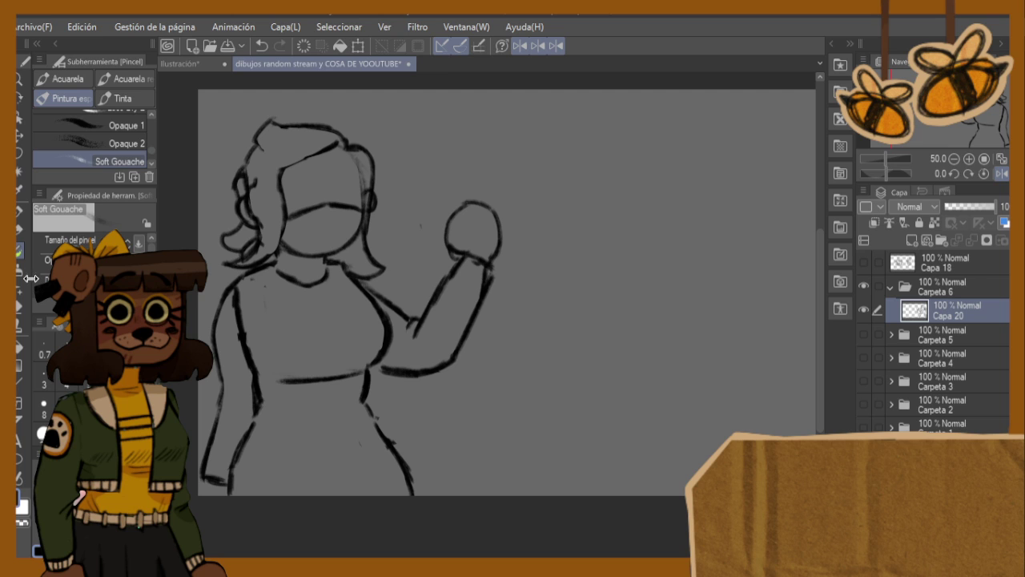
key("e")
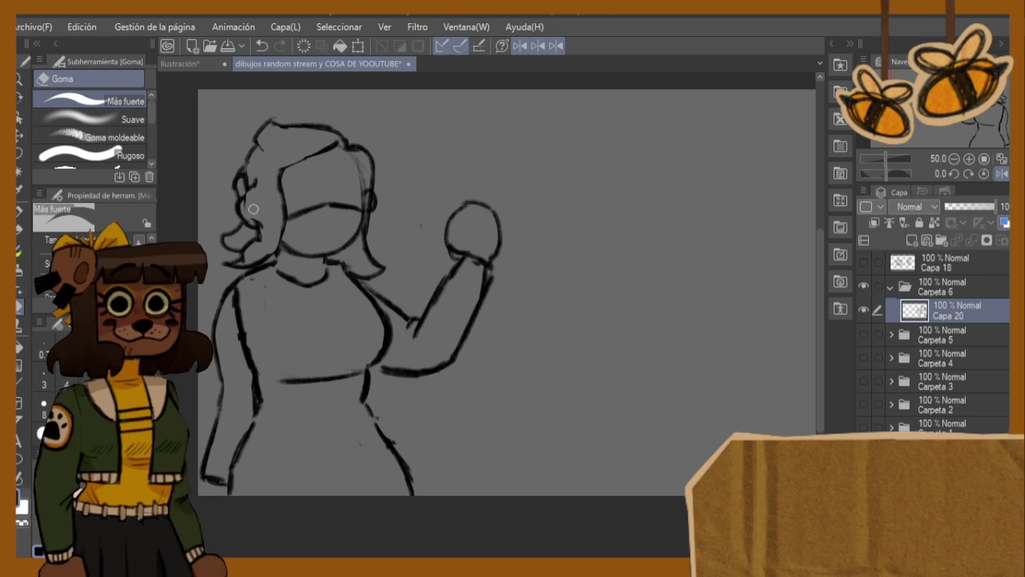
mouse_move(270, 152)
left_mouse_down()
mouse_move(258, 132)
mouse_move(282, 121)
left_mouse_up()
left_click(20, 253)
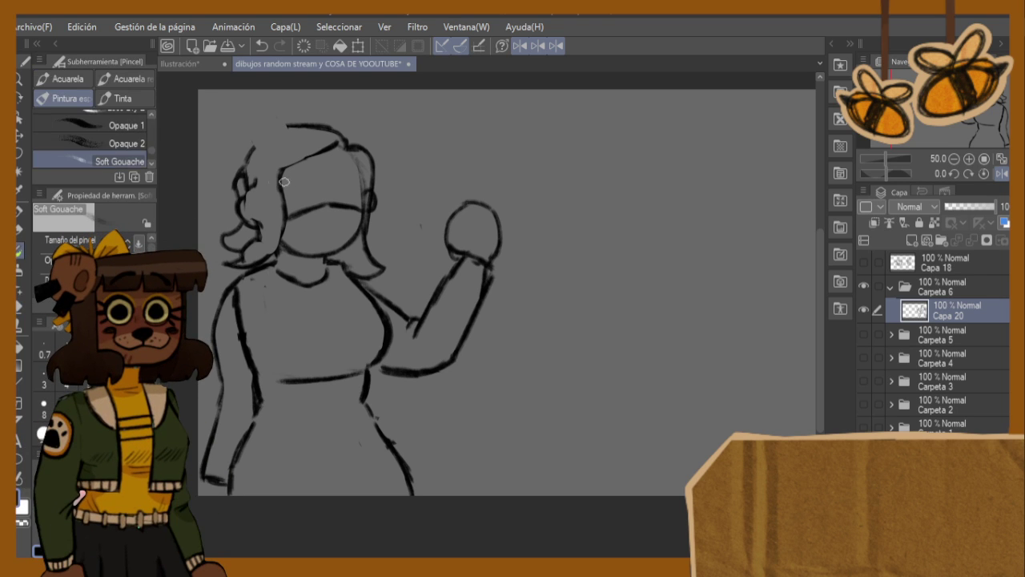
left_click_drag(249, 191, 250, 213)
key("h")
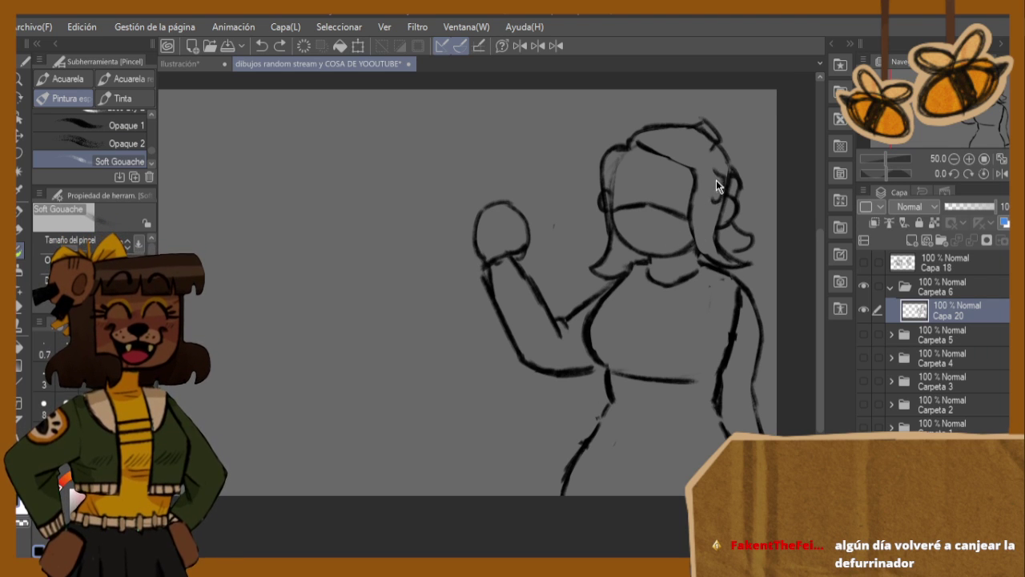
- Undo the hair bumps, try a different curve above the larger ear in the mirrored view, undo it, and restore the normal view
key("ctrl+z")
key("ctrl+z")
key("ctrl+z")
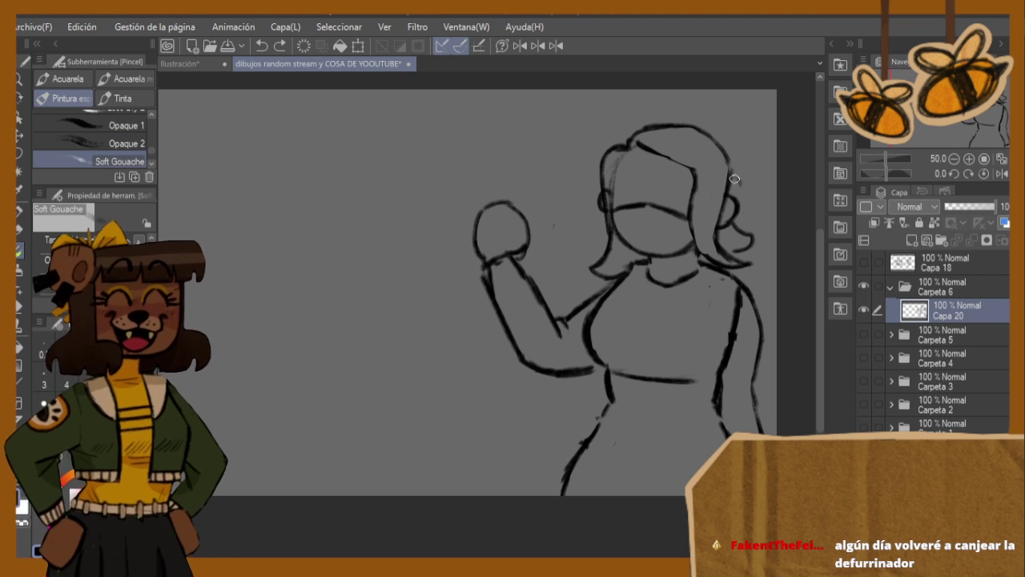
left_click_drag(730, 175, 737, 203)
left_click_drag(727, 157, 739, 181)
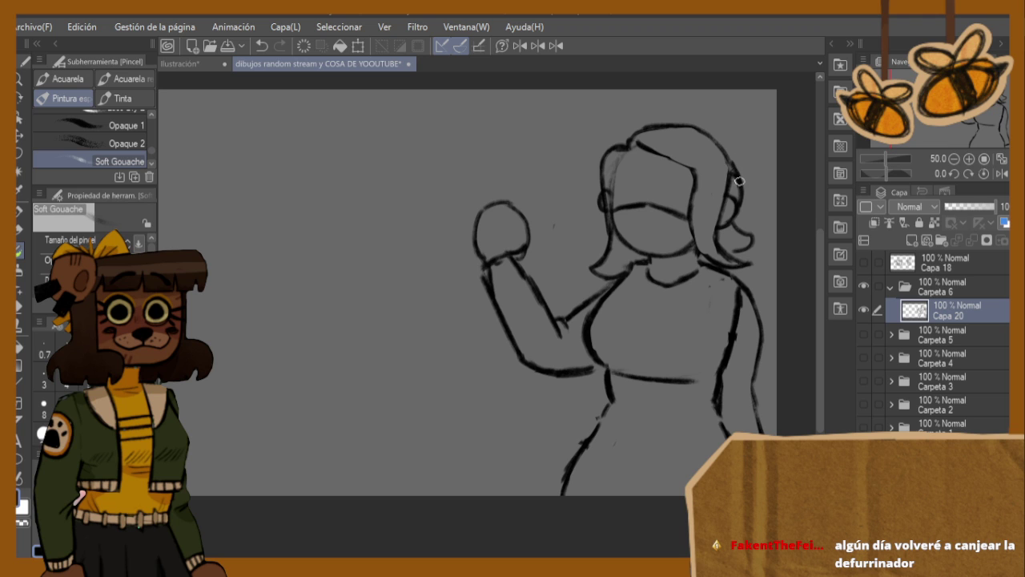
key("ctrl+z")
key("ctrl+z")
key("ctrl+z")
key("h")
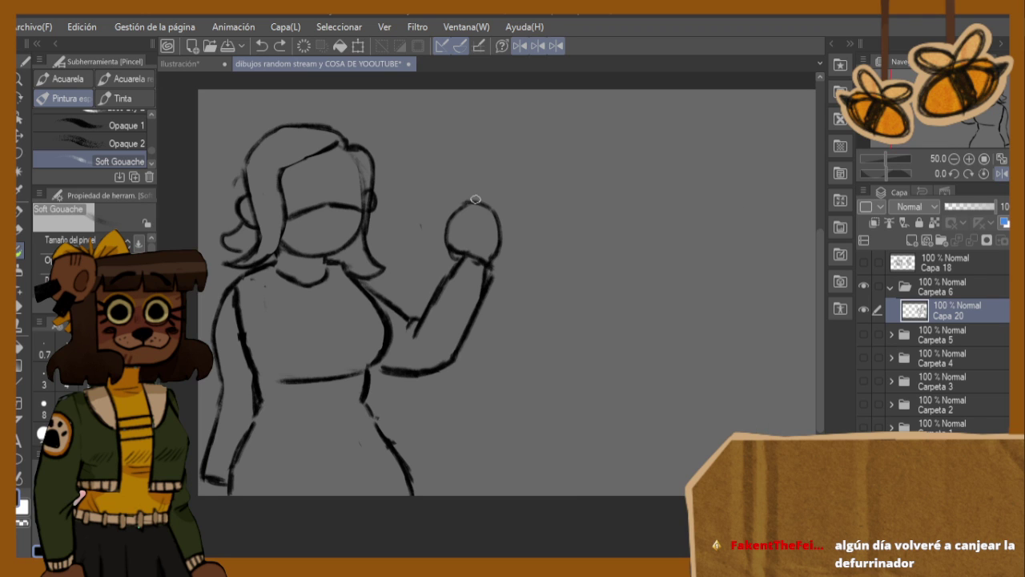
- Add wavy strands outside the hair around the ears and over the crown, and draw a small curve at the edge of the cheek
left_click_drag(241, 153, 252, 152)
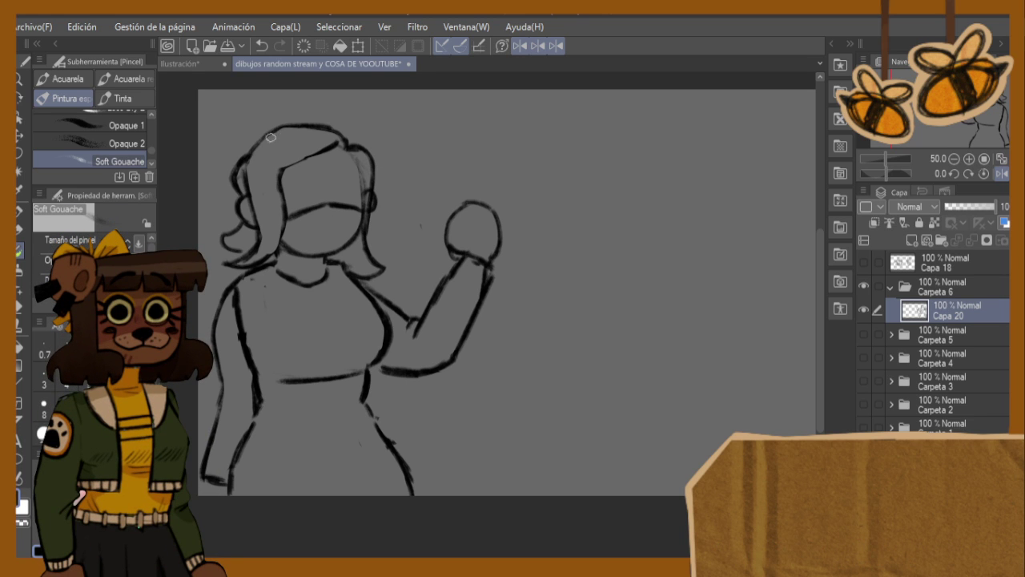
left_click_drag(262, 147, 292, 127)
mouse_move(253, 187)
left_mouse_down()
mouse_move(260, 214)
mouse_move(247, 253)
left_mouse_up()
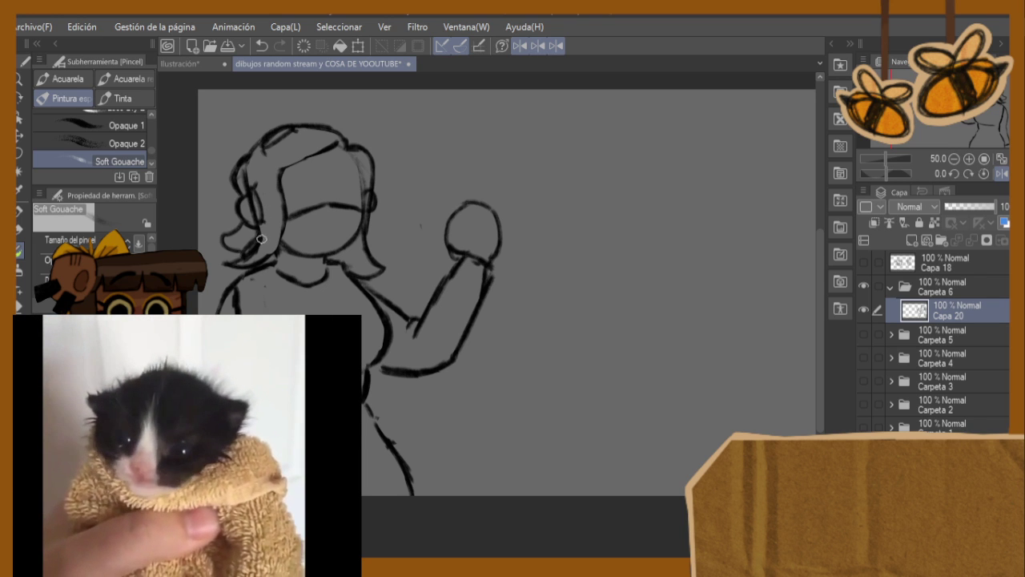
key("e")
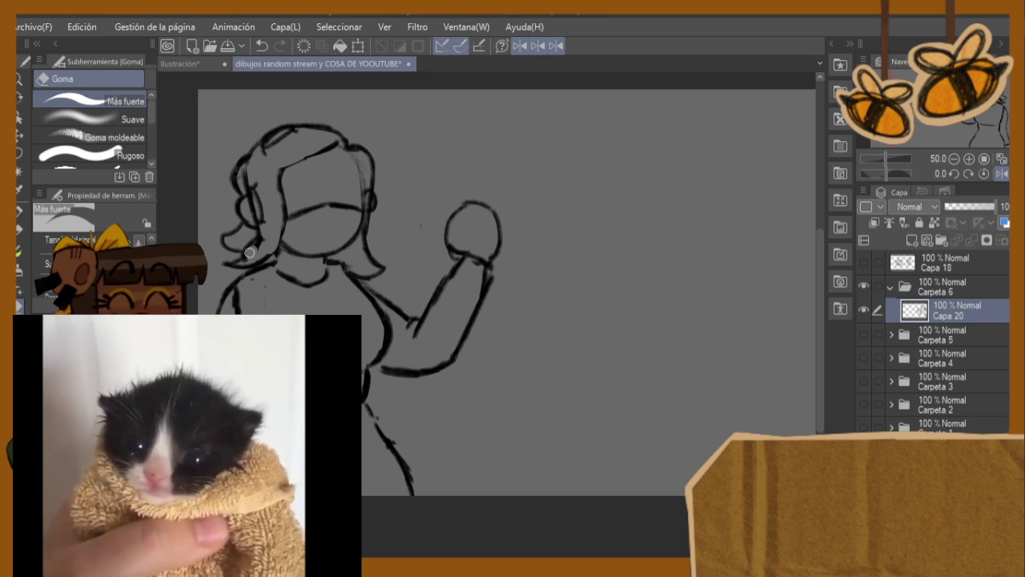
key("b")
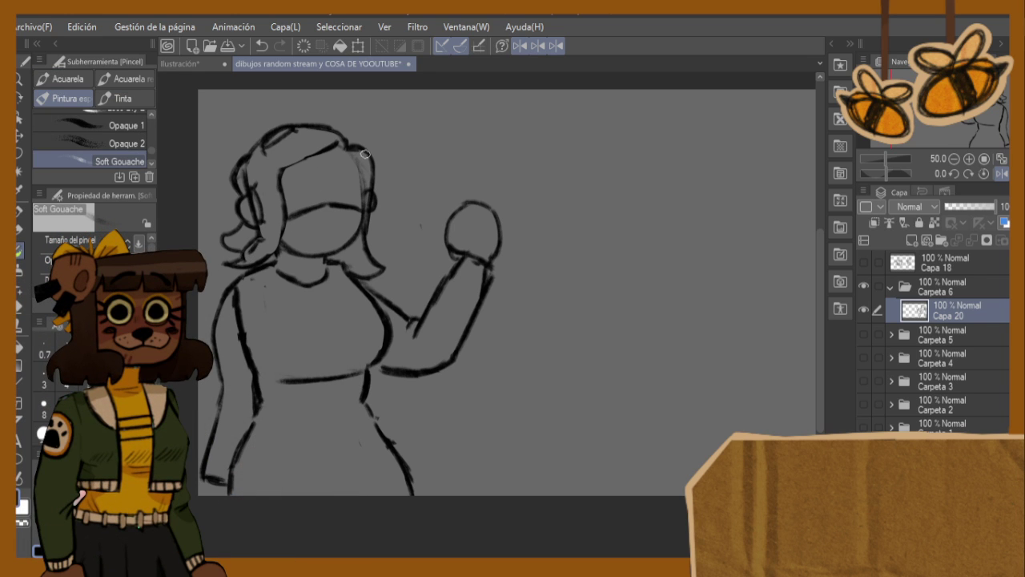
left_click_drag(367, 153, 380, 188)
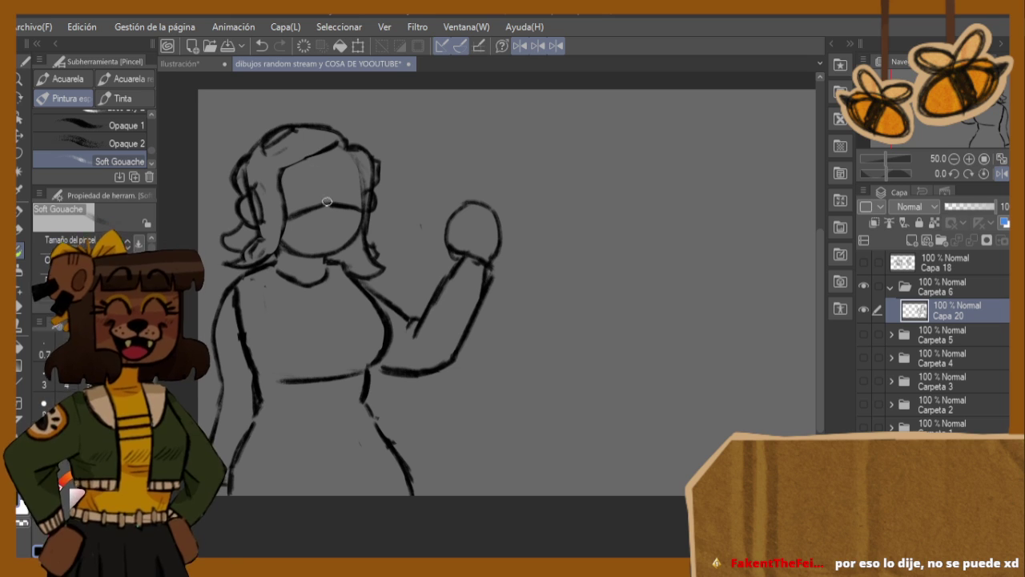
key("ctrl+z")
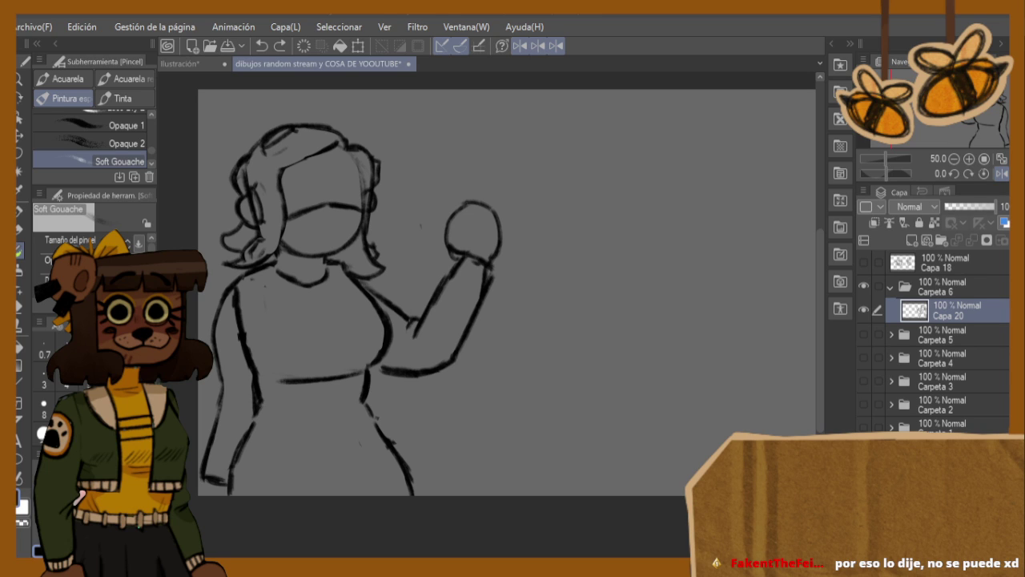
scroll(331, 222, "up", 2)
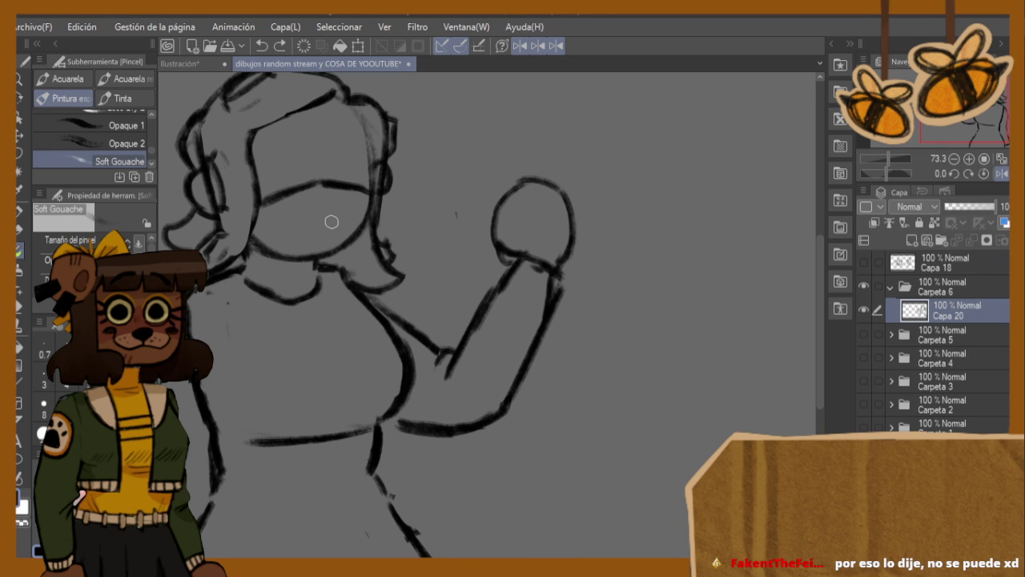
left_click_drag(264, 203, 253, 236)
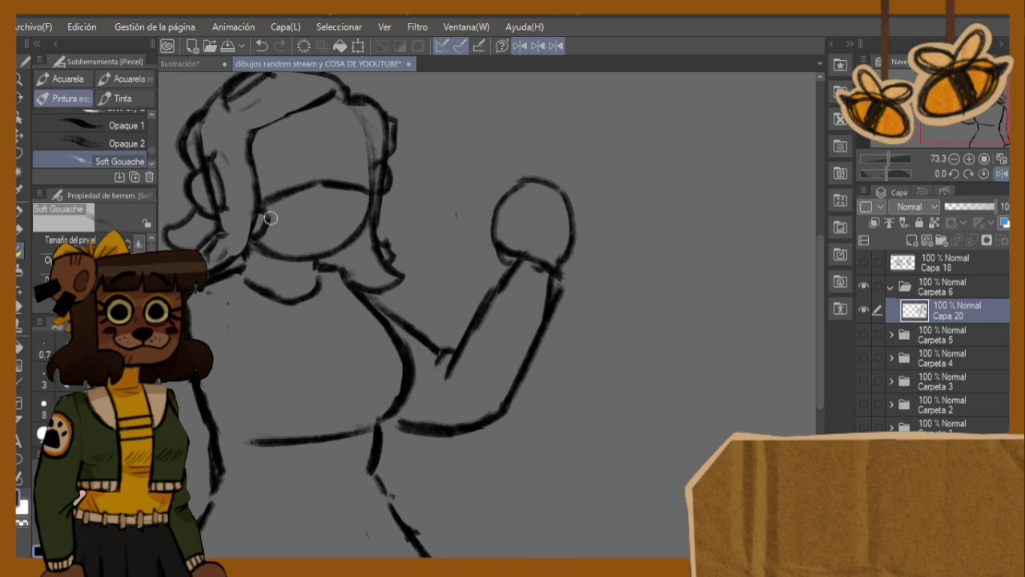
- Try two rounded eye shapes above the curved face guideline, and undo them
left_click_drag(311, 186, 324, 183)
left_click_drag(298, 130, 325, 143)
key("ctrl+z")
left_click(312, 179)
mouse_move(311, 178)
left_mouse_down()
mouse_move(304, 150)
mouse_move(276, 147)
mouse_move(260, 167)
mouse_move(318, 179)
mouse_move(323, 152)
mouse_move(349, 142)
mouse_move(367, 167)
mouse_move(353, 143)
left_mouse_up()
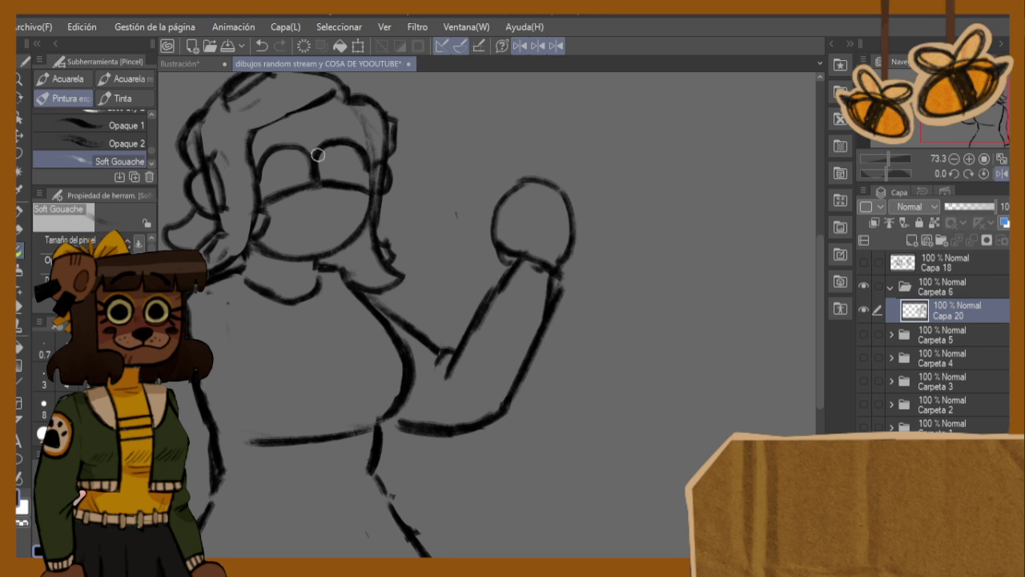
key("ctrl+z")
key("ctrl+z")
key("ctrl+z")
key("ctrl+z")
key("ctrl+z")
key("ctrl+z")
key("ctrl+z")
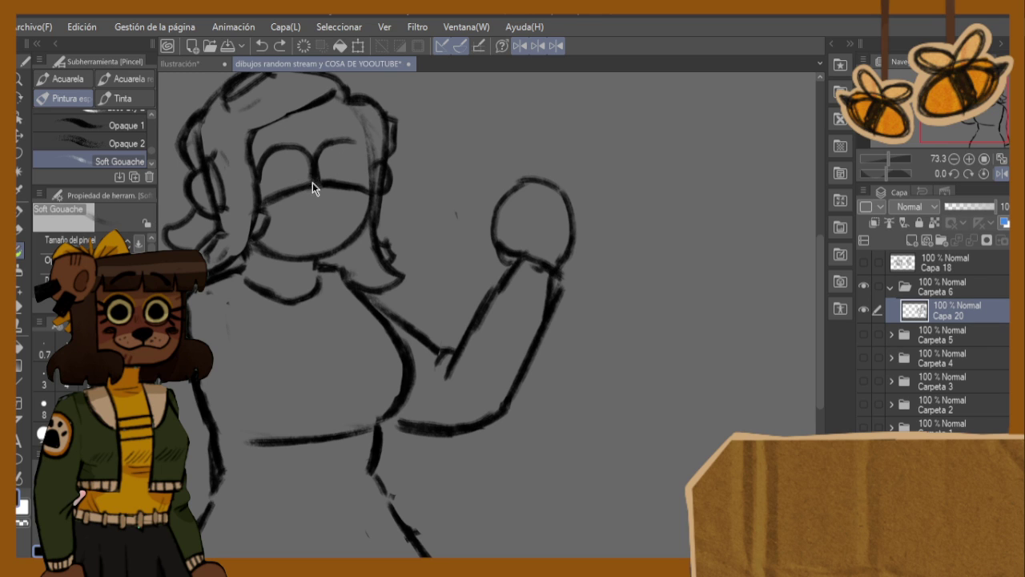
- Sketch half-lidded eyes with frowning brows and irises above the face guideline, and an open mouth below it
mouse_move(247, 184)
left_mouse_down()
mouse_move(374, 161)
mouse_move(324, 180)
mouse_move(344, 164)
mouse_move(325, 149)
mouse_move(285, 186)
mouse_move(285, 174)
left_mouse_up()
left_click_drag(351, 170, 359, 182)
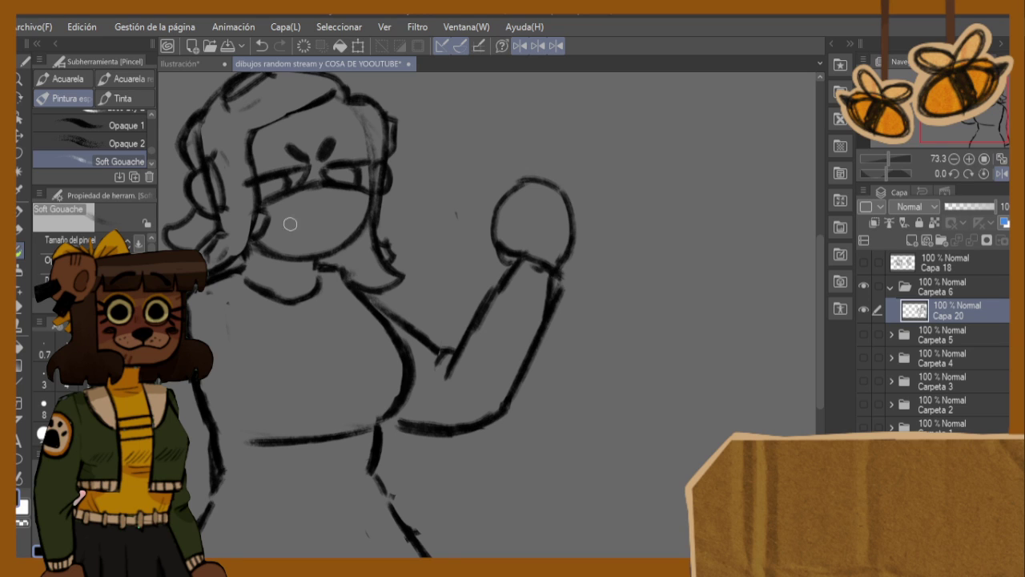
mouse_move(313, 207)
left_mouse_down()
mouse_move(306, 224)
mouse_move(332, 218)
mouse_move(306, 229)
left_mouse_up()
mouse_move(313, 211)
left_mouse_down()
mouse_move(334, 226)
mouse_move(296, 238)
mouse_move(344, 219)
left_mouse_up()
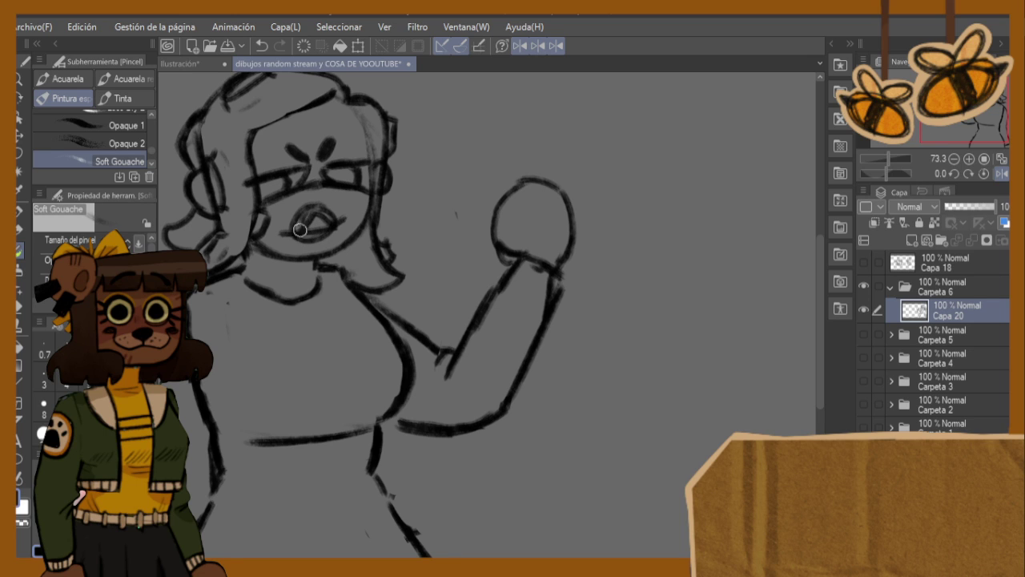
key("ctrl+z")
key("ctrl+z")
mouse_move(279, 181)
left_mouse_down()
mouse_move(345, 182)
mouse_move(258, 194)
left_mouse_up()
left_click_drag(335, 180, 343, 176)
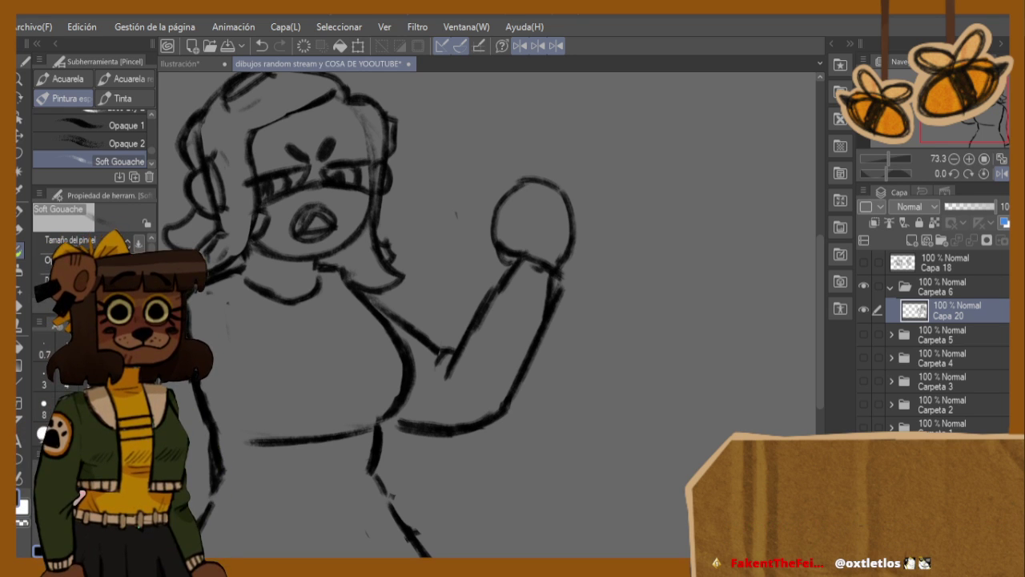
- Check the mirrored view, and erase the round hand and the leaning forearm with the Más fuerte eraser, keeping the upper arm and elbow
scroll(319, 226, "down", 3)
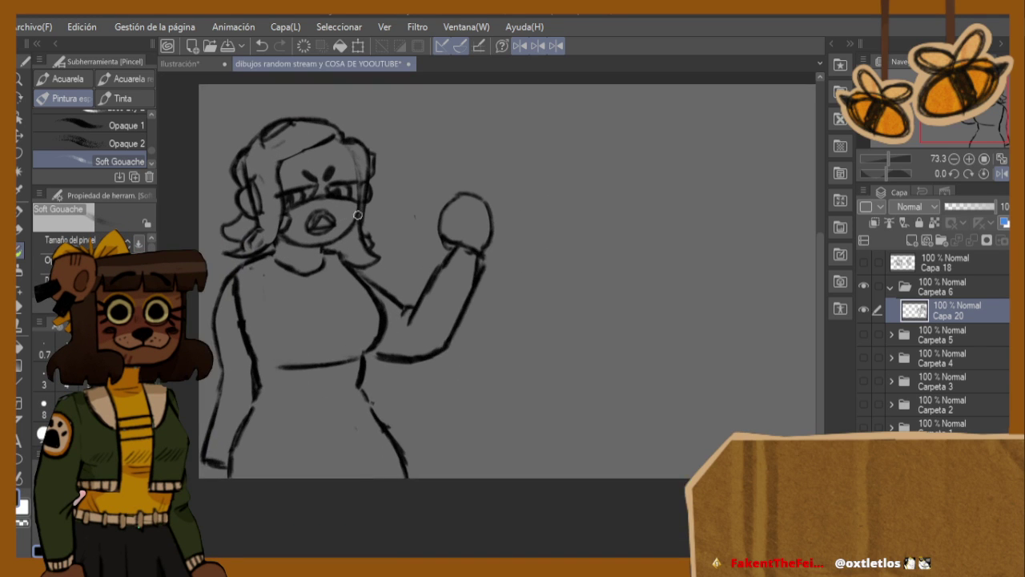
scroll(319, 226, "up", 1)
key("h")
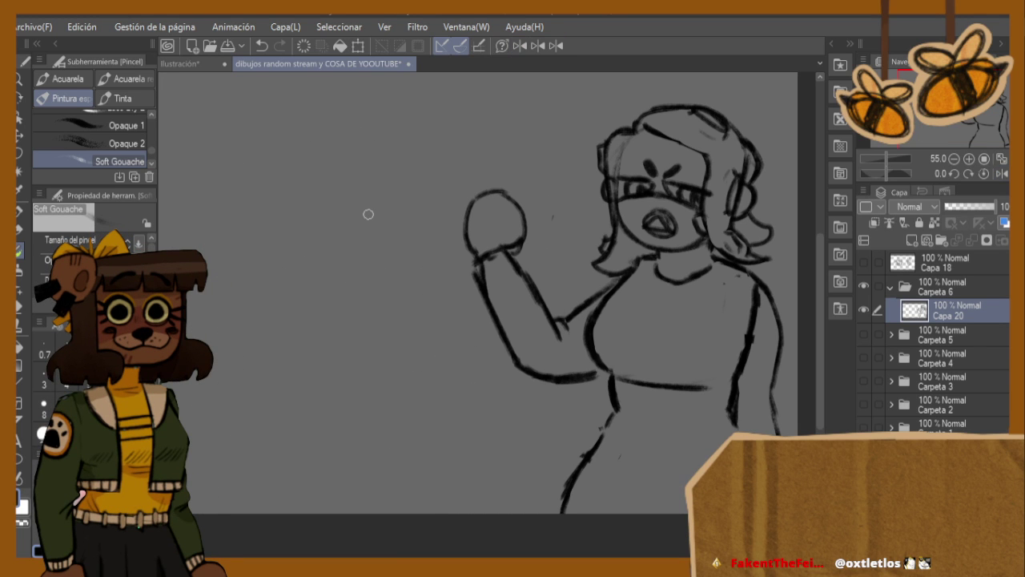
left_click(17, 316)
mouse_move(544, 336)
left_mouse_down()
mouse_move(527, 283)
mouse_move(552, 342)
mouse_move(520, 251)
mouse_move(521, 178)
mouse_move(499, 247)
mouse_move(500, 195)
mouse_move(472, 257)
mouse_move(470, 205)
mouse_move(474, 282)
mouse_move(486, 297)
mouse_move(468, 250)
mouse_move(531, 272)
mouse_move(538, 249)
mouse_move(568, 330)
mouse_move(506, 297)
mouse_move(502, 344)
left_mouse_up()
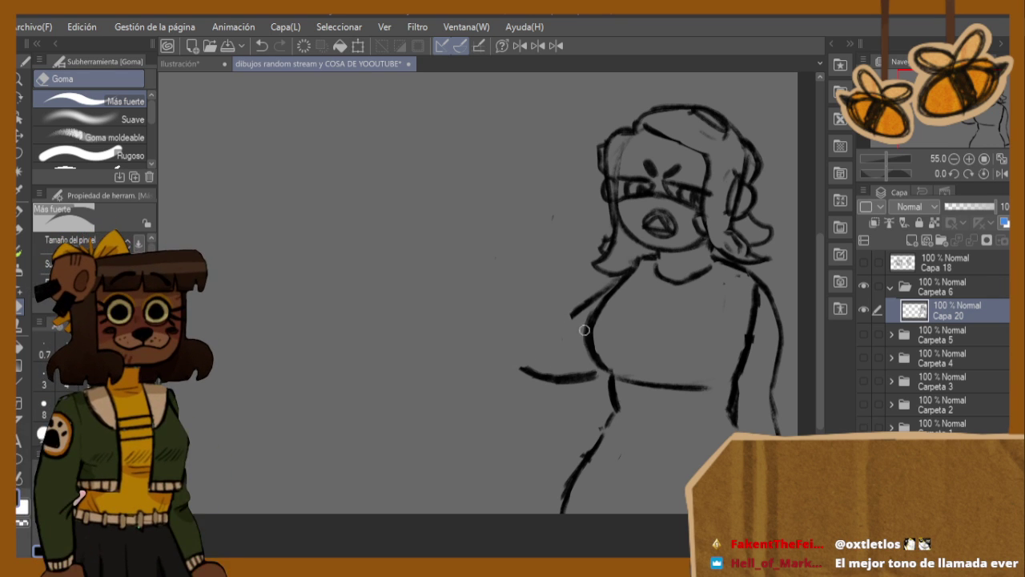
- Redraw the forearm standing upright from the elbow with Soft Gouache, and top it with a round hand
left_click(19, 249)
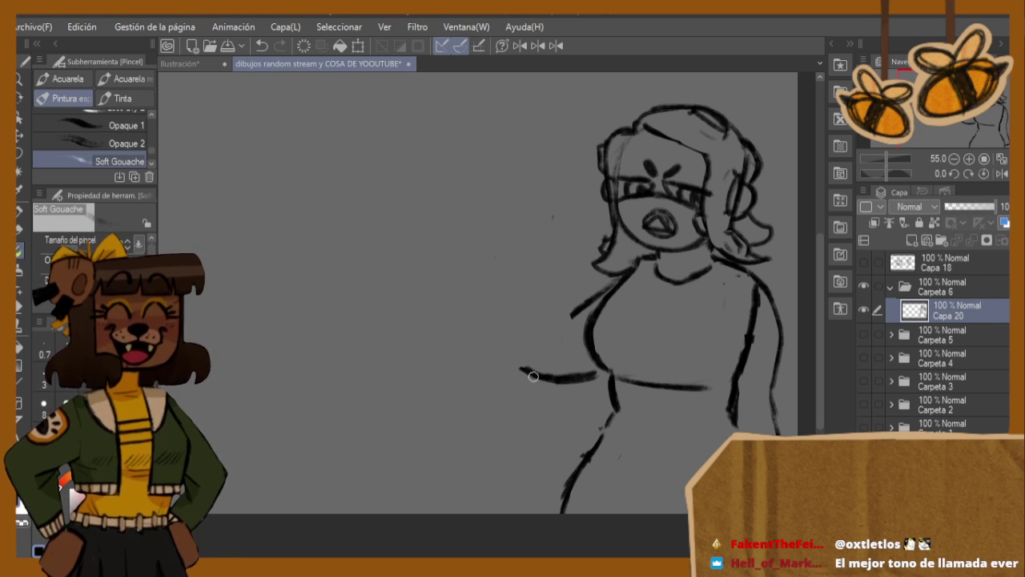
mouse_move(517, 366)
left_mouse_down()
mouse_move(526, 325)
mouse_move(525, 367)
mouse_move(519, 250)
left_mouse_up()
mouse_move(516, 329)
left_mouse_down()
mouse_move(526, 242)
mouse_move(540, 221)
mouse_move(555, 222)
mouse_move(546, 233)
mouse_move(574, 317)
mouse_move(551, 225)
mouse_move(525, 240)
mouse_move(537, 246)
mouse_move(529, 294)
left_mouse_up()
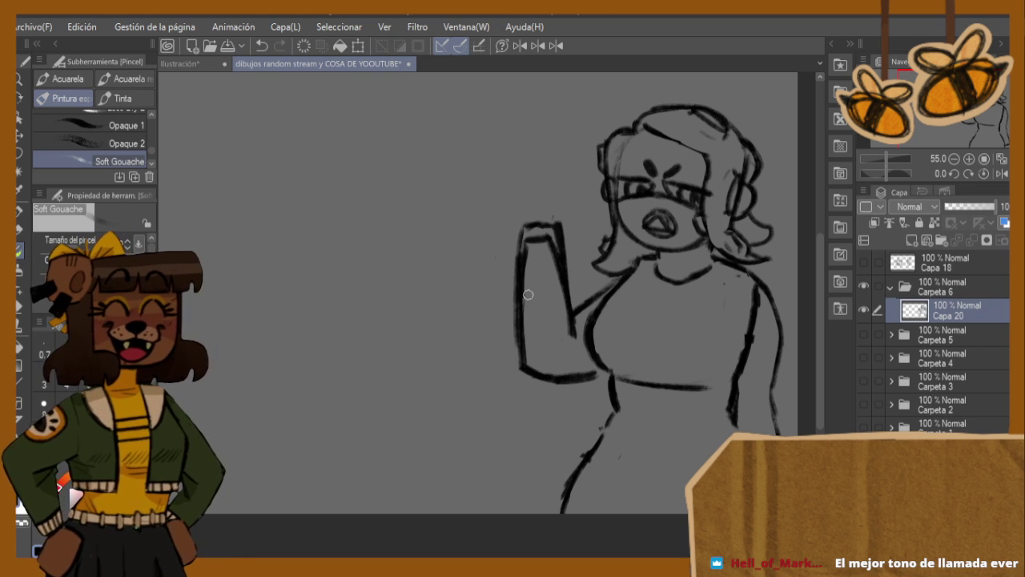
left_click_drag(552, 242, 562, 274)
mouse_move(510, 229)
left_mouse_down()
mouse_move(529, 173)
mouse_move(565, 189)
mouse_move(550, 234)
mouse_move(572, 221)
left_mouse_up()
- Erase the lines inside the hand, thin the forearm's inner outline, and return to the unmirrored view
left_click(20, 309)
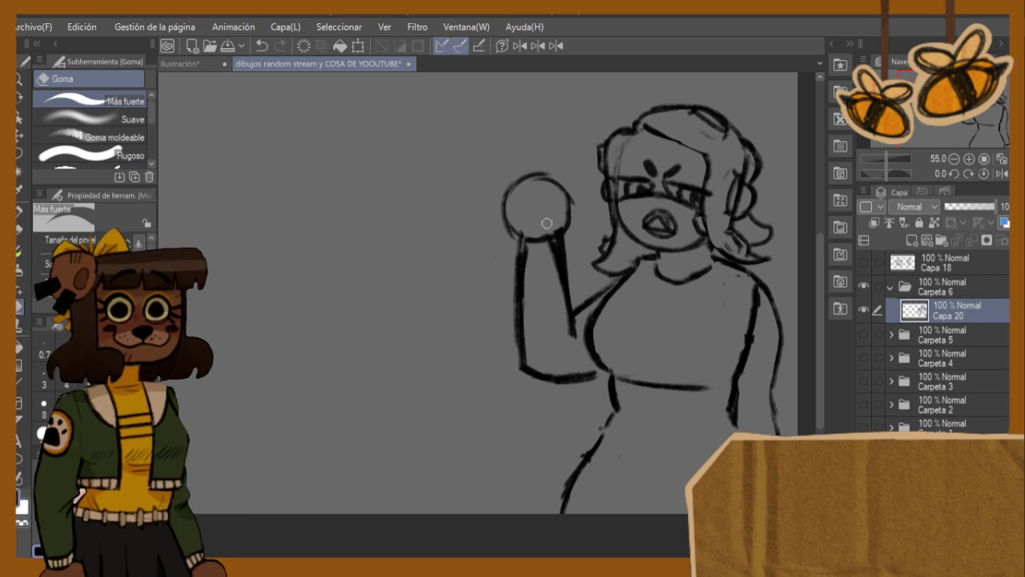
mouse_move(559, 300)
left_mouse_down()
mouse_move(551, 250)
mouse_move(562, 294)
mouse_move(566, 244)
mouse_move(516, 253)
left_mouse_up()
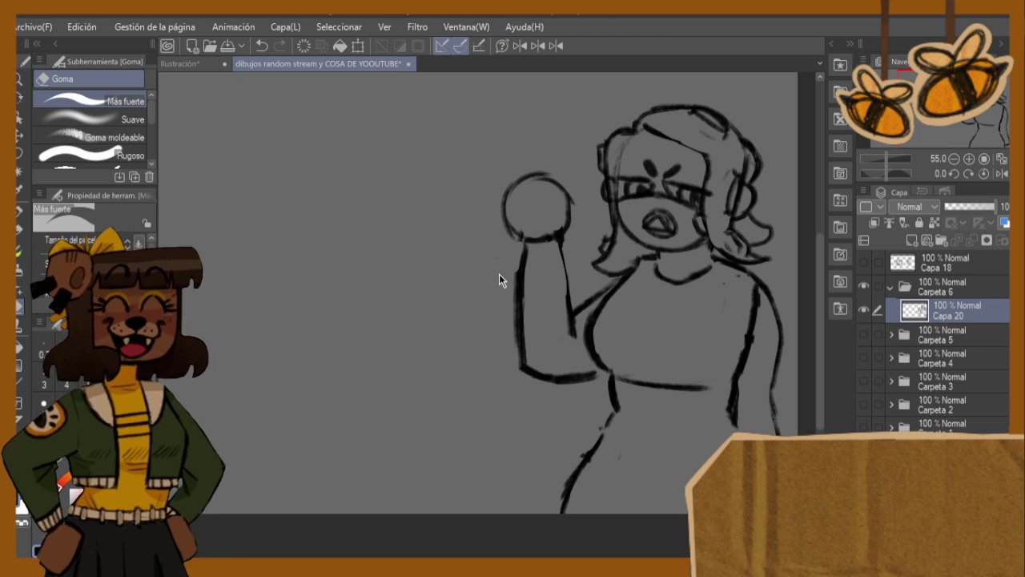
key("h")
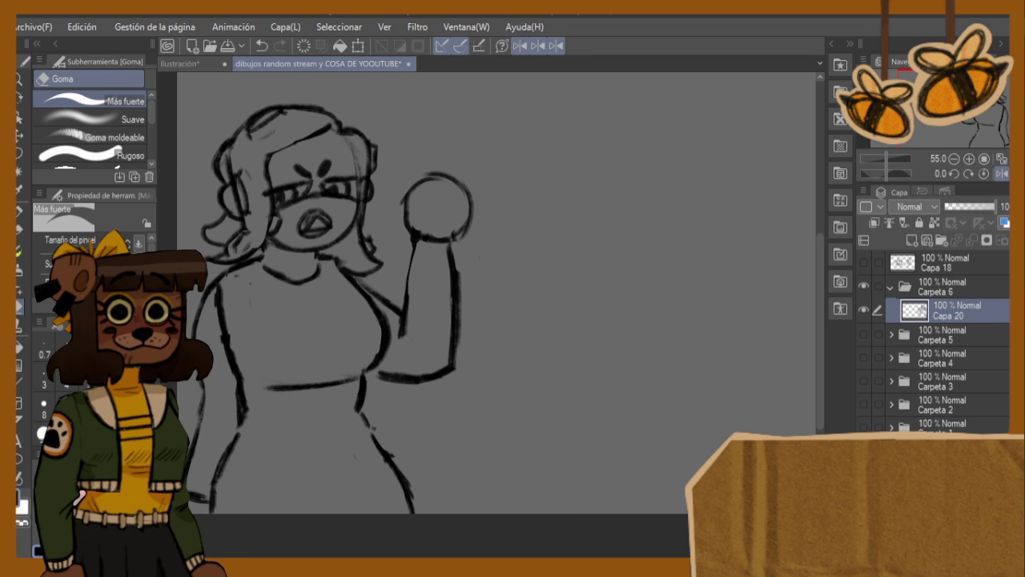
- Thicken the outer outline of the raised forearm with Soft Gouache
key("b")
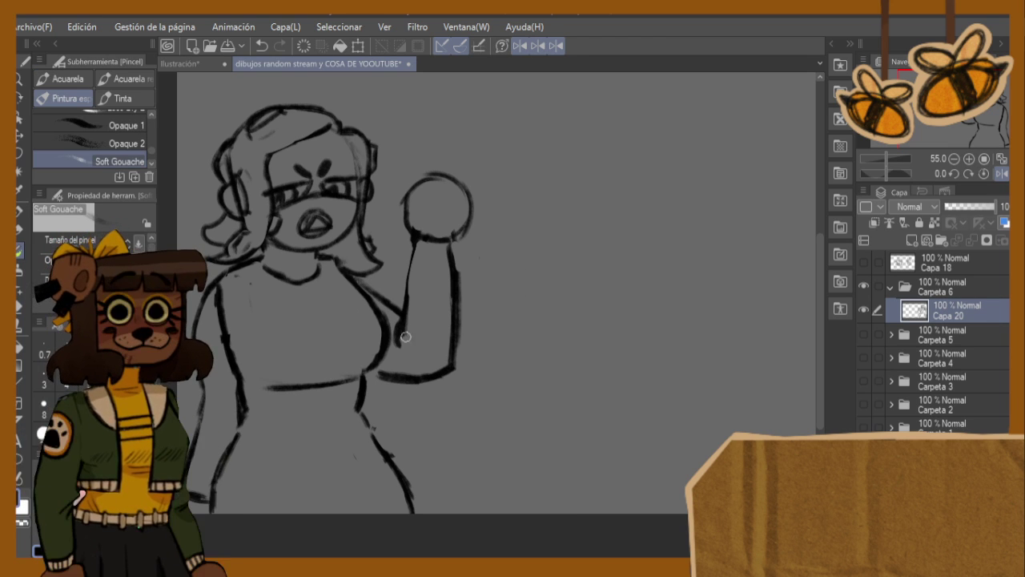
left_click_drag(452, 244, 455, 262)
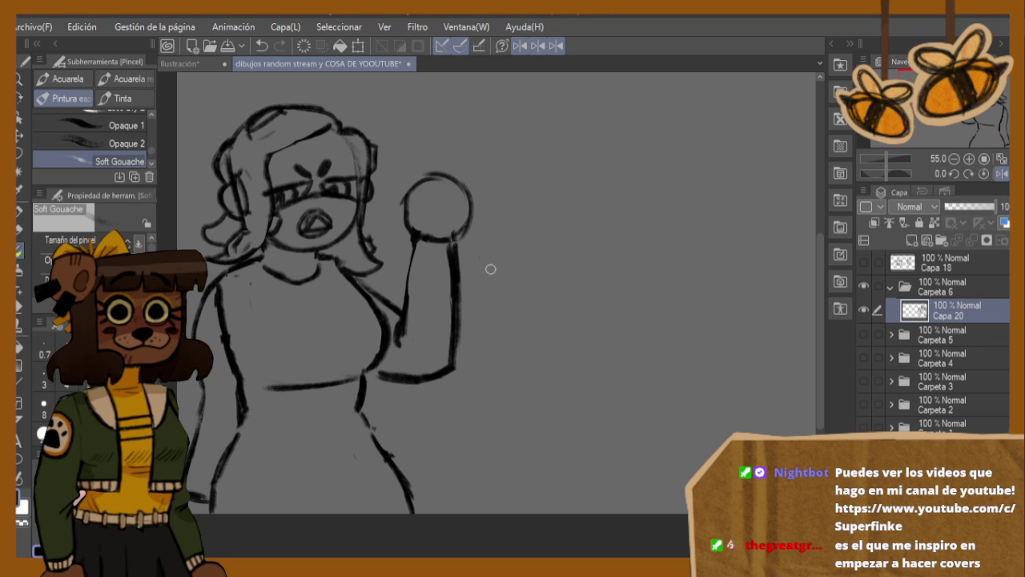
- Try sketching curled knuckles, a raised middle finger and a thumb onto the round hand, checking both mirrored and unmirrored views
key("h")
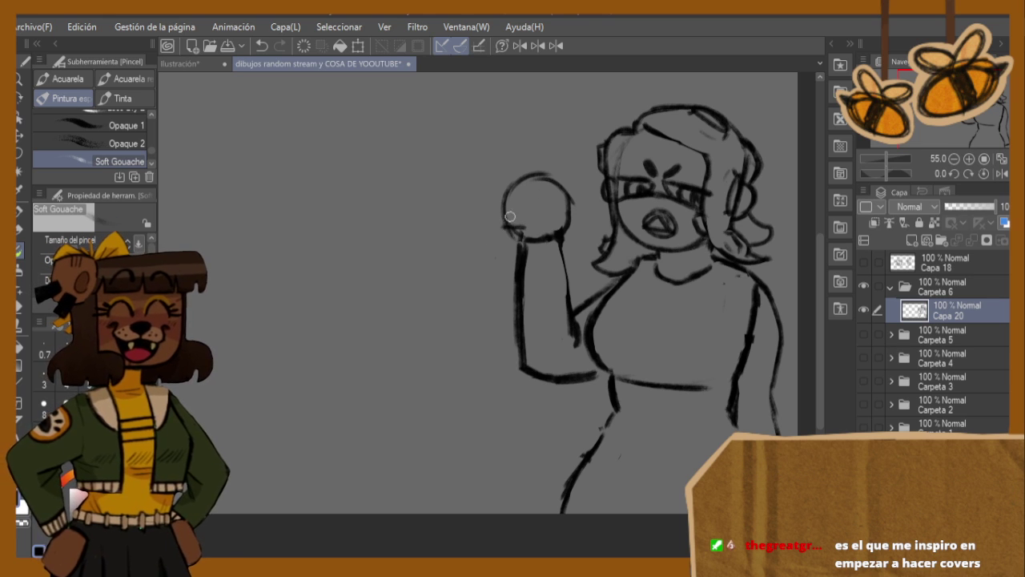
mouse_move(506, 227)
left_mouse_down()
mouse_move(504, 181)
mouse_move(523, 180)
left_mouse_up()
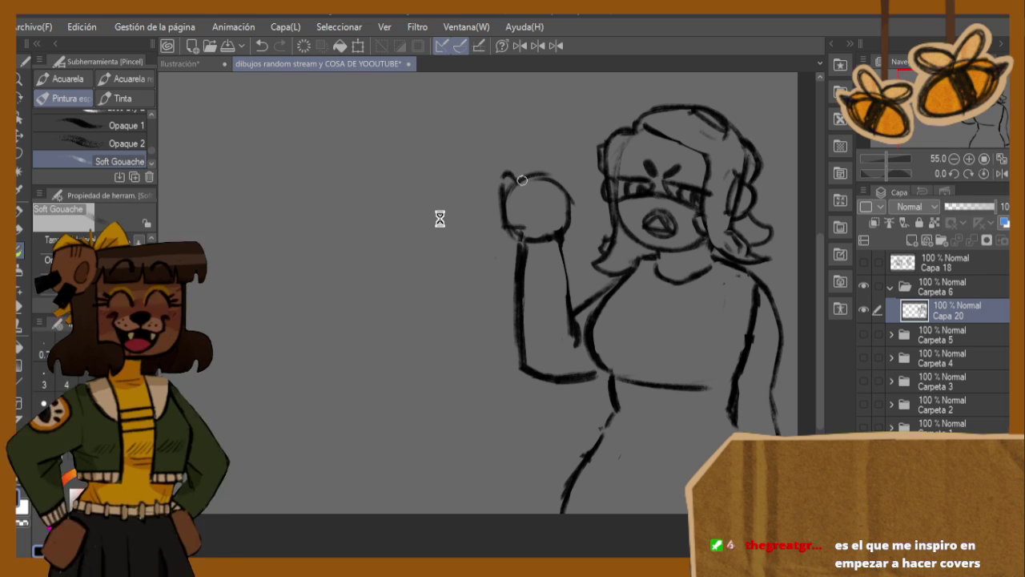
mouse_move(519, 183)
left_mouse_down()
mouse_move(525, 131)
mouse_move(540, 150)
mouse_move(547, 178)
mouse_move(538, 184)
mouse_move(544, 171)
mouse_move(558, 174)
mouse_move(558, 204)
mouse_move(565, 178)
mouse_move(569, 209)
left_mouse_up()
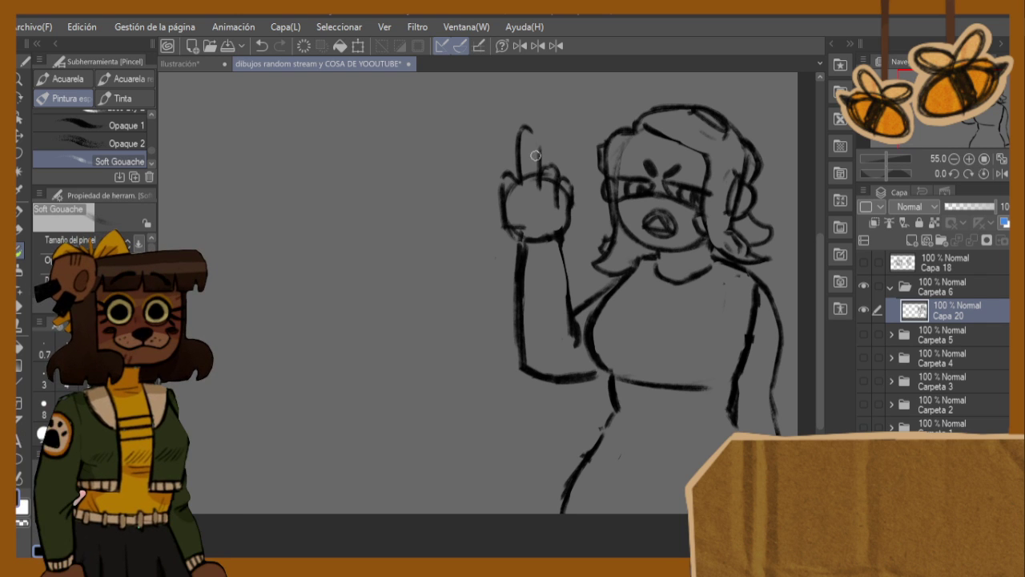
key("h")
key("ctrl+z")
key("ctrl+z")
key("ctrl+z")
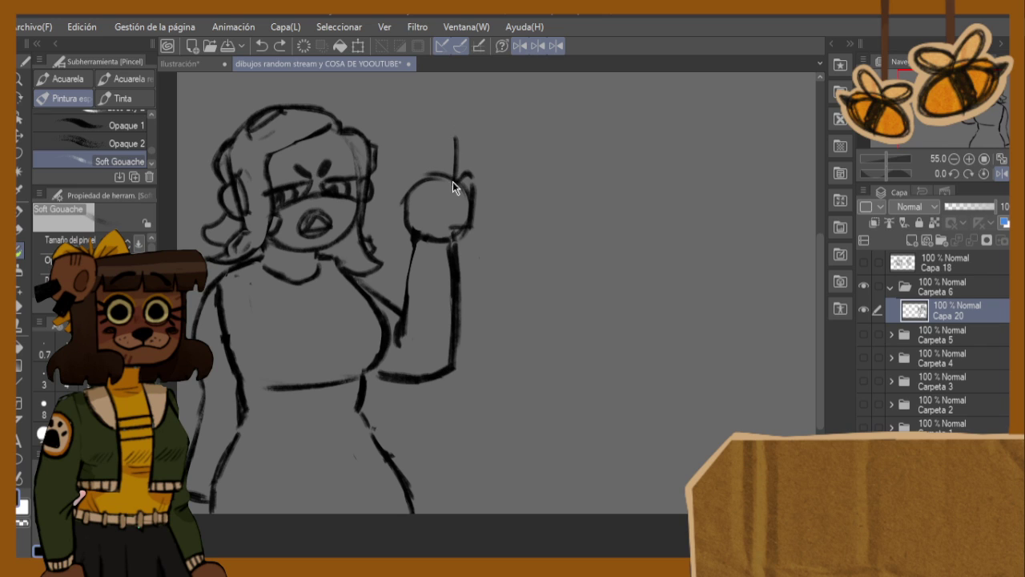
key("ctrl+z")
mouse_move(455, 183)
left_mouse_down()
mouse_move(441, 179)
mouse_move(439, 136)
mouse_move(421, 147)
mouse_move(424, 176)
mouse_move(413, 170)
mouse_move(411, 201)
mouse_move(384, 193)
mouse_move(379, 215)
mouse_move(405, 218)
left_mouse_up()
key("ctrl+z")
key("ctrl+z")
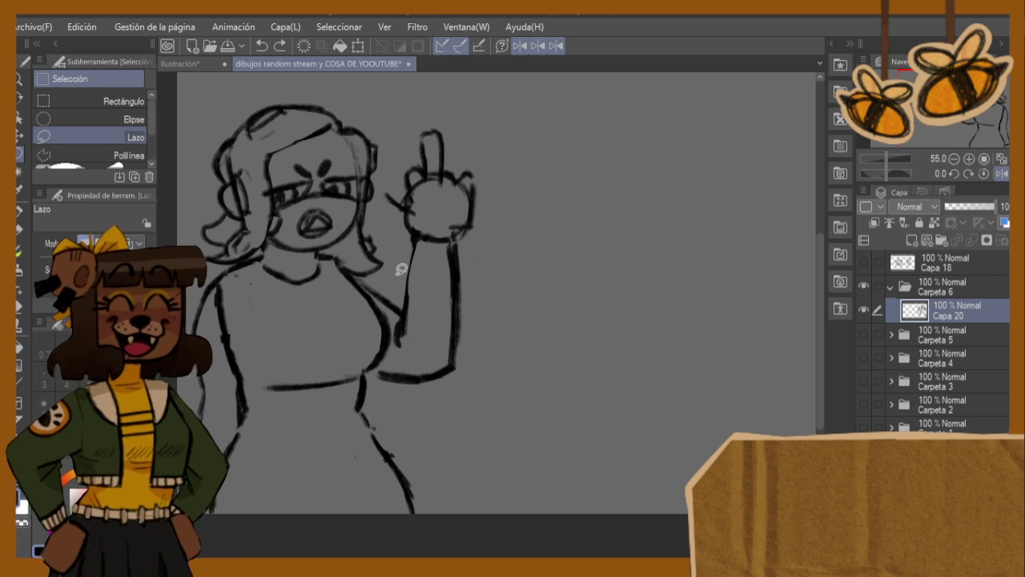
- Erase the round hand and its fingers in the mirrored view with the Más fuerte eraser, keeping the forearm
key("h")
key("e")
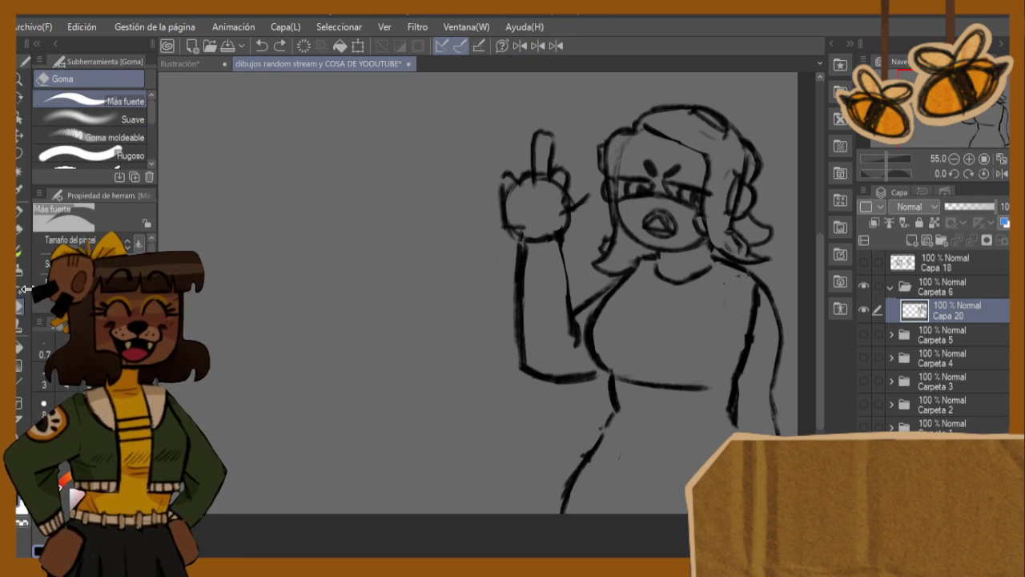
mouse_move(537, 132)
left_mouse_down()
mouse_move(522, 210)
mouse_move(493, 198)
mouse_move(518, 230)
mouse_move(561, 224)
mouse_move(570, 193)
mouse_move(585, 194)
mouse_move(554, 201)
mouse_move(550, 160)
mouse_move(536, 182)
left_mouse_up()
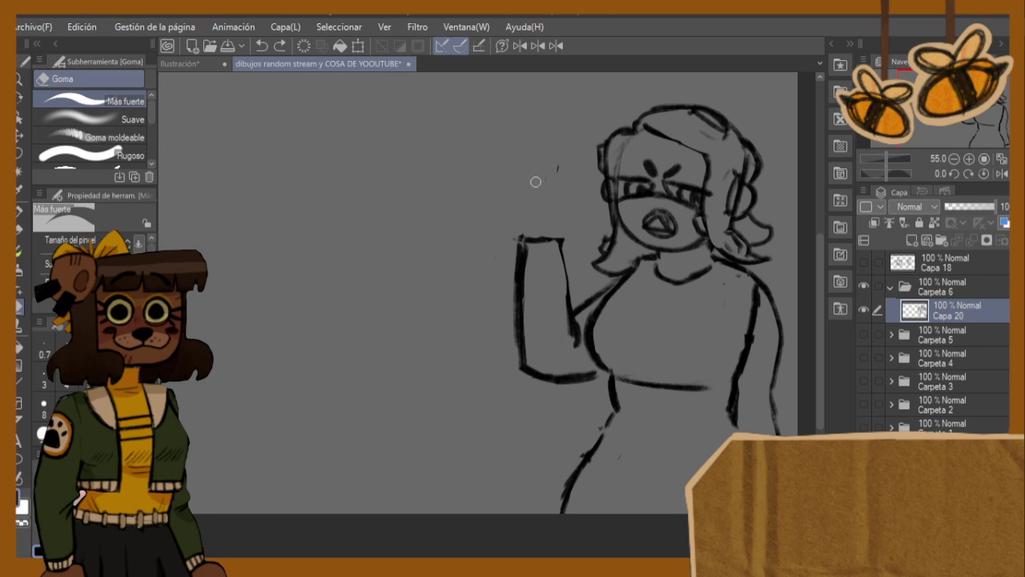
- Redraw the hand above the wrist with Soft Gouache, giving it curled fingers, a raised middle finger and a thumb, and return to the unmirrored view
key("b")
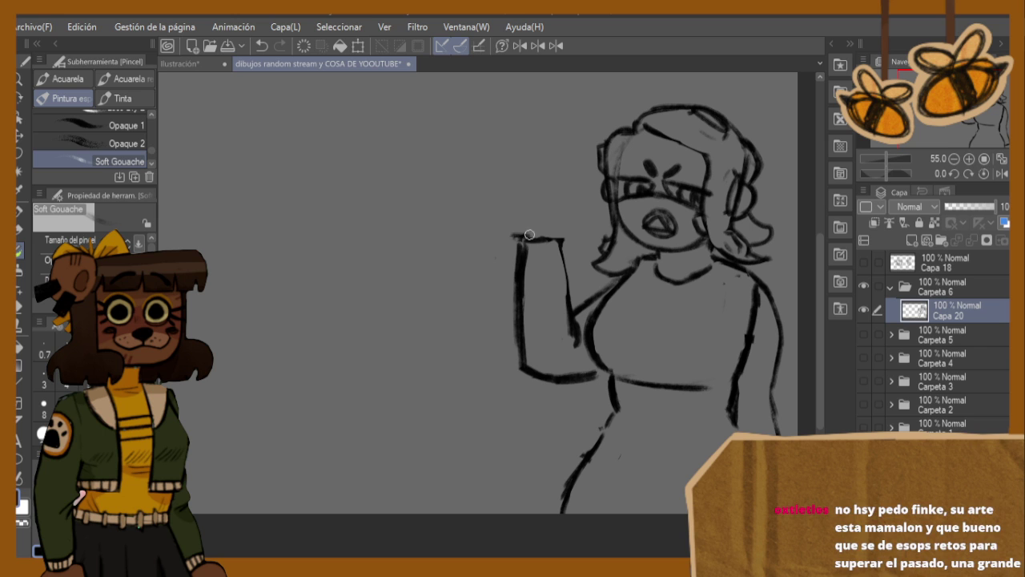
left_click_drag(503, 206, 530, 178)
left_click_drag(504, 187, 521, 178)
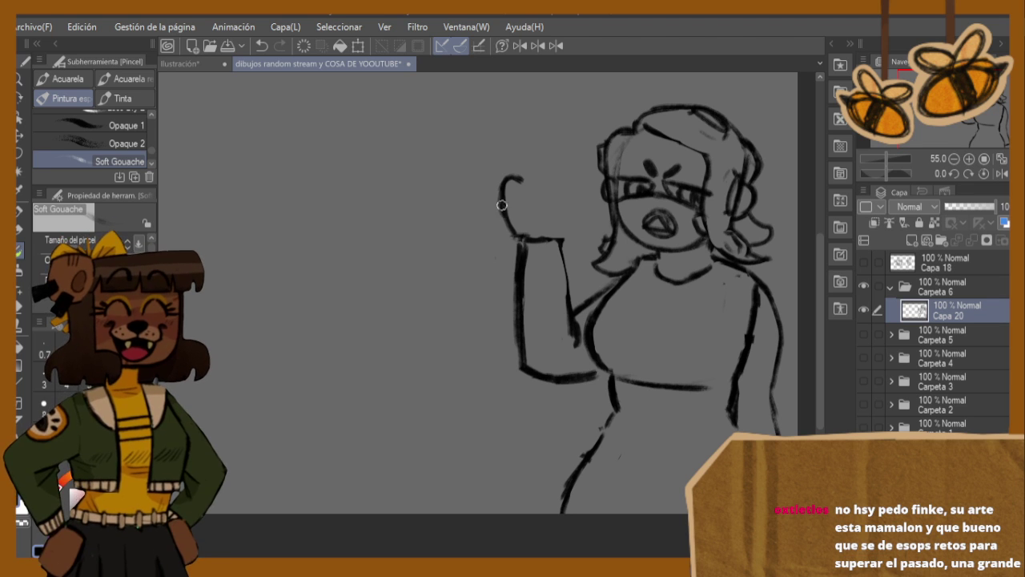
mouse_move(506, 232)
left_mouse_down()
mouse_move(524, 173)
mouse_move(528, 185)
mouse_move(514, 192)
mouse_move(532, 189)
mouse_move(531, 138)
mouse_move(553, 155)
mouse_move(563, 213)
left_mouse_up()
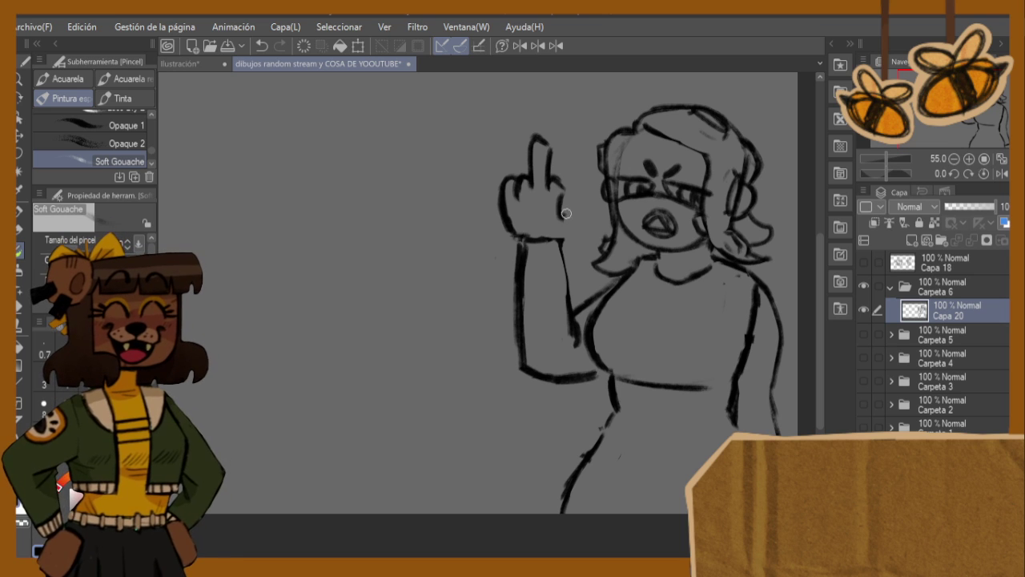
left_click(563, 213)
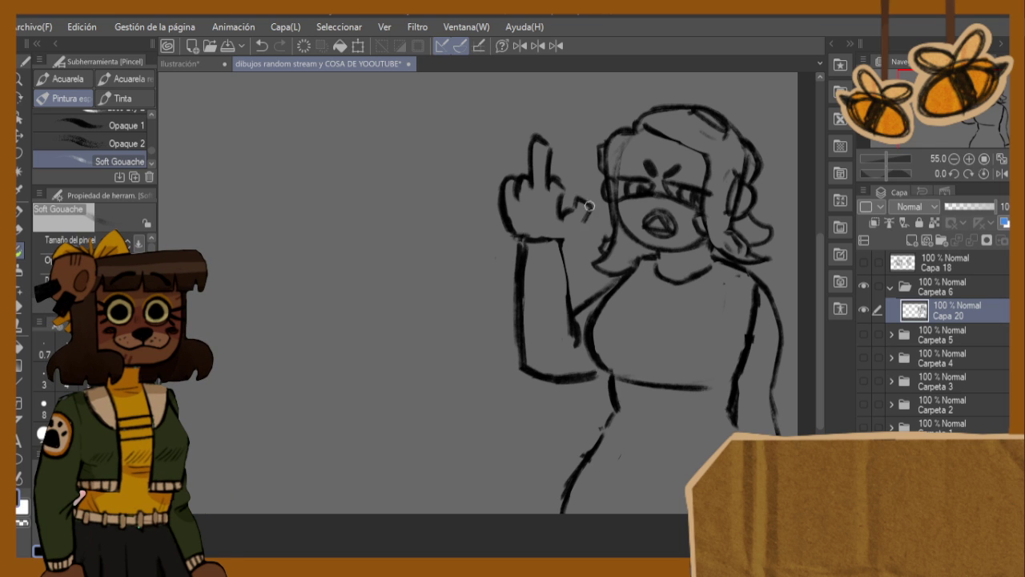
left_click_drag(589, 205, 575, 230)
key("h")
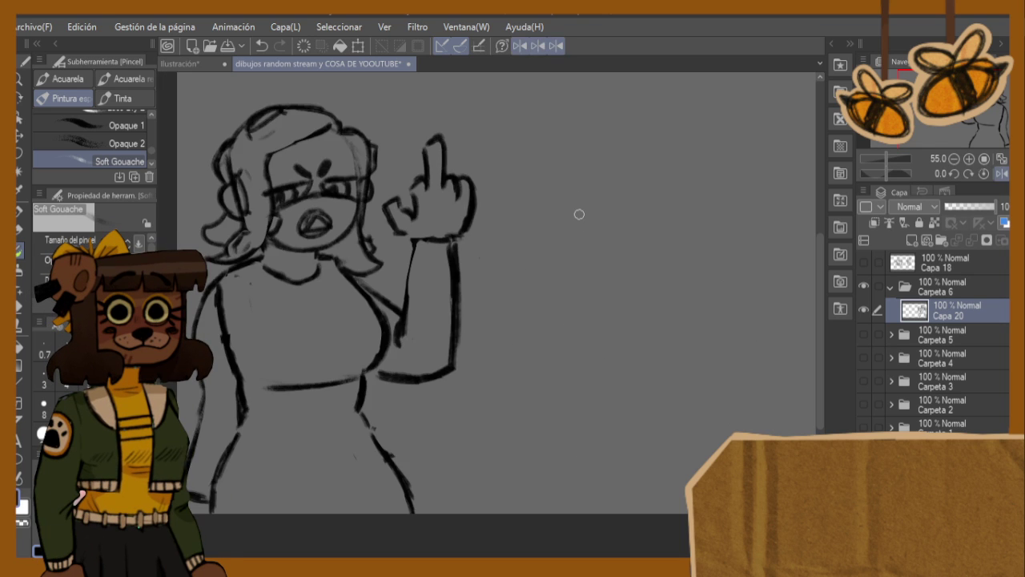
- Erase the palm and fingers of the redrawn hand with the Más fuerte eraser, keeping the thumb
key("e")
mouse_move(466, 143)
left_mouse_down()
mouse_move(422, 140)
mouse_move(427, 192)
mouse_move(440, 136)
mouse_move(459, 170)
left_mouse_up()
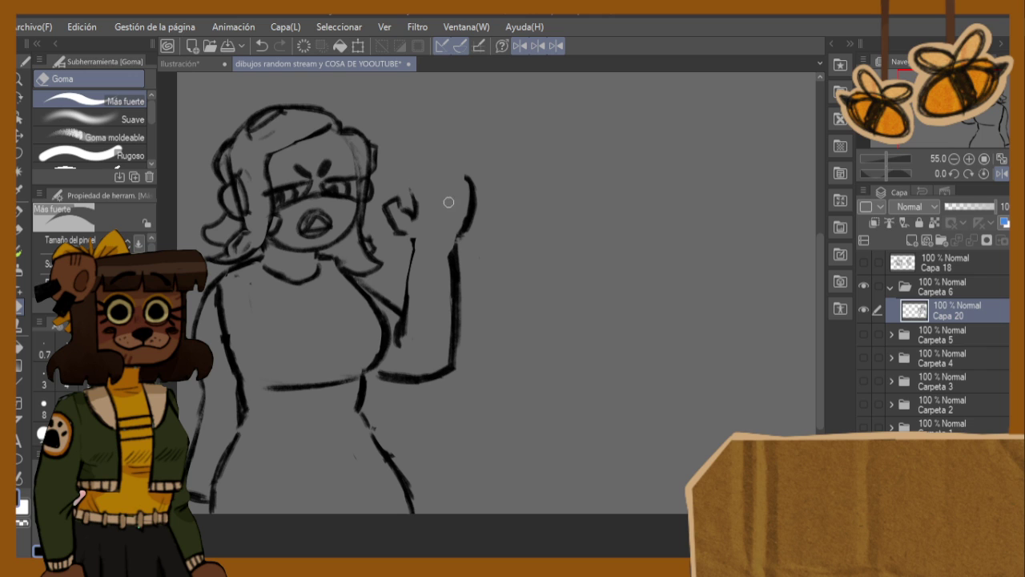
mouse_move(448, 202)
left_mouse_down()
mouse_move(462, 235)
mouse_move(469, 201)
left_mouse_up()
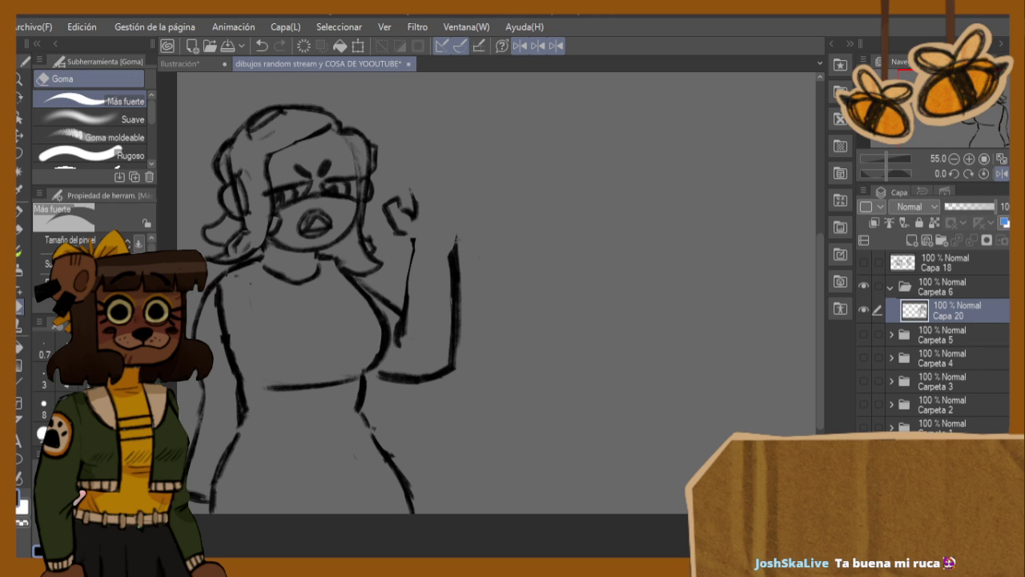
- Darken and extend the upper eyelid lines with Soft Gouache, thin the torso's side outline with the Más fuerte eraser, and check the mirrored view
key("b")
left_click_drag(267, 192, 251, 198)
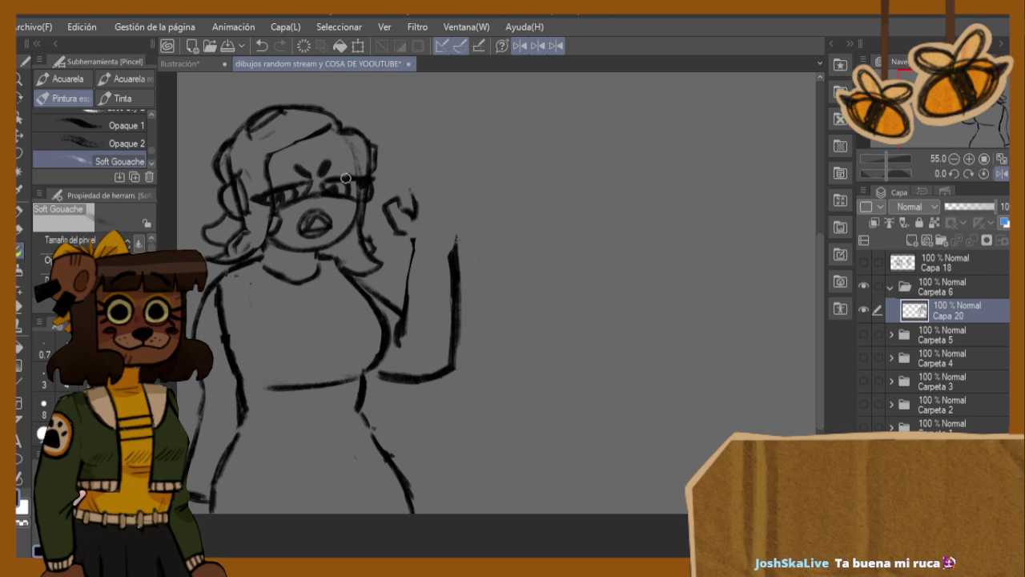
key("e")
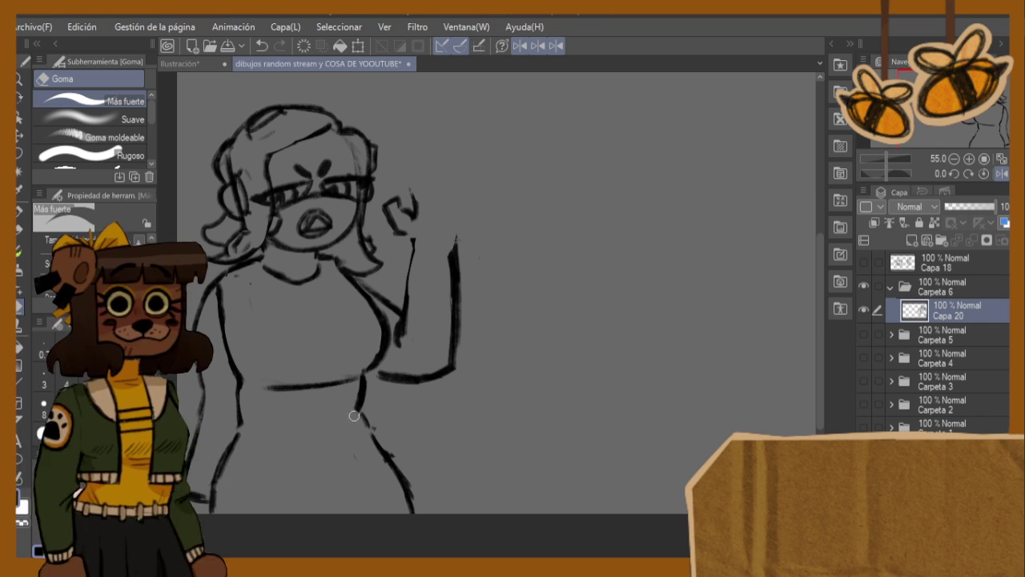
key("ctrl+z")
key("h")
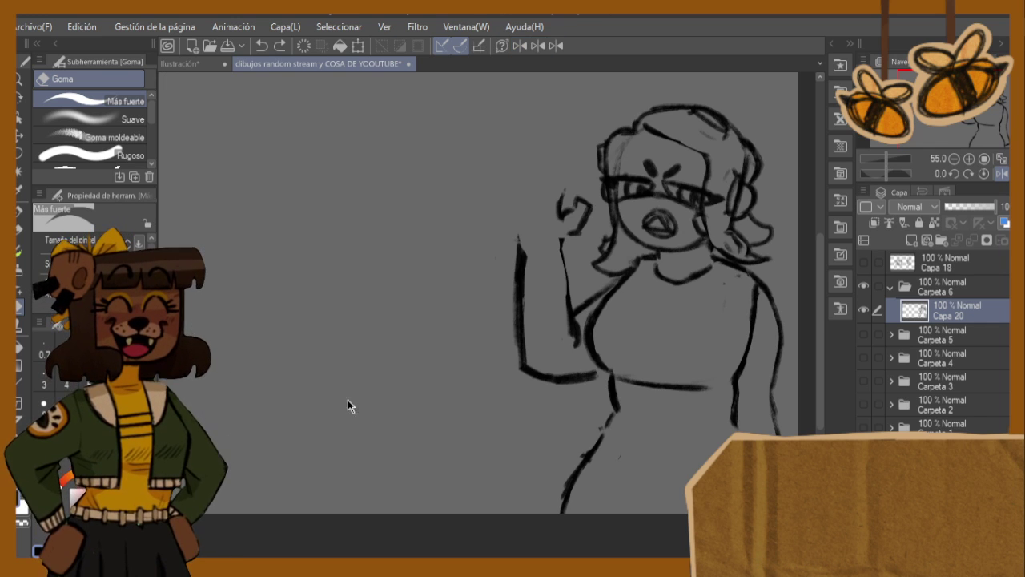
- Erase the leftover thumb and the top end of the forearm's inner outline with the Más fuerte eraser
key("b")
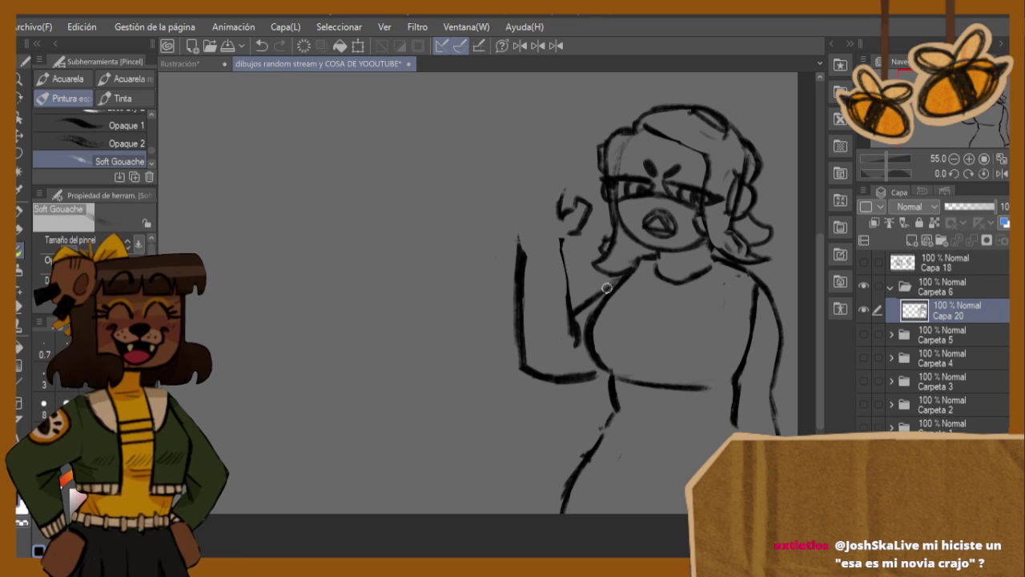
left_click(19, 288)
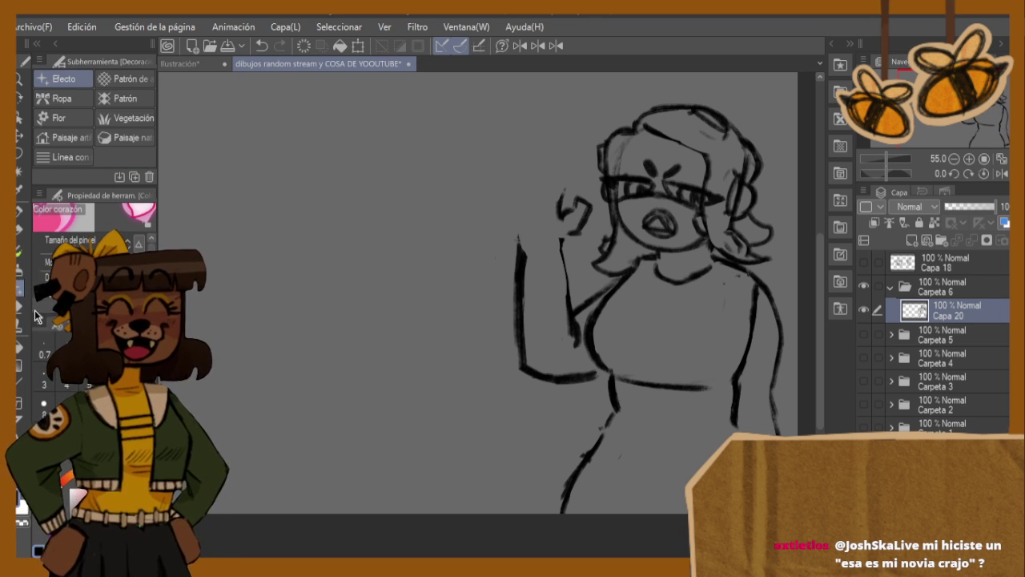
key("e")
left_click_drag(551, 209, 570, 230)
- Redraw the hand with Soft Gouache as a boxy palm with a thumb and a straight raised middle finger, erasing the line across the finger's base
left_click(22, 255)
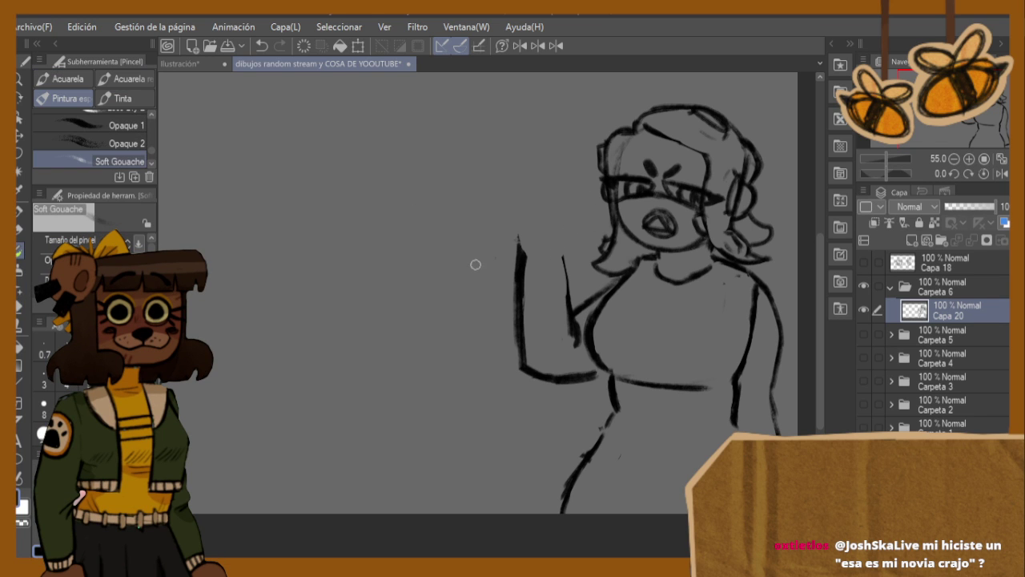
mouse_move(514, 241)
left_mouse_down()
mouse_move(510, 185)
mouse_move(546, 187)
mouse_move(535, 187)
mouse_move(568, 212)
mouse_move(567, 236)
left_mouse_up()
left_click_drag(568, 236, 584, 231)
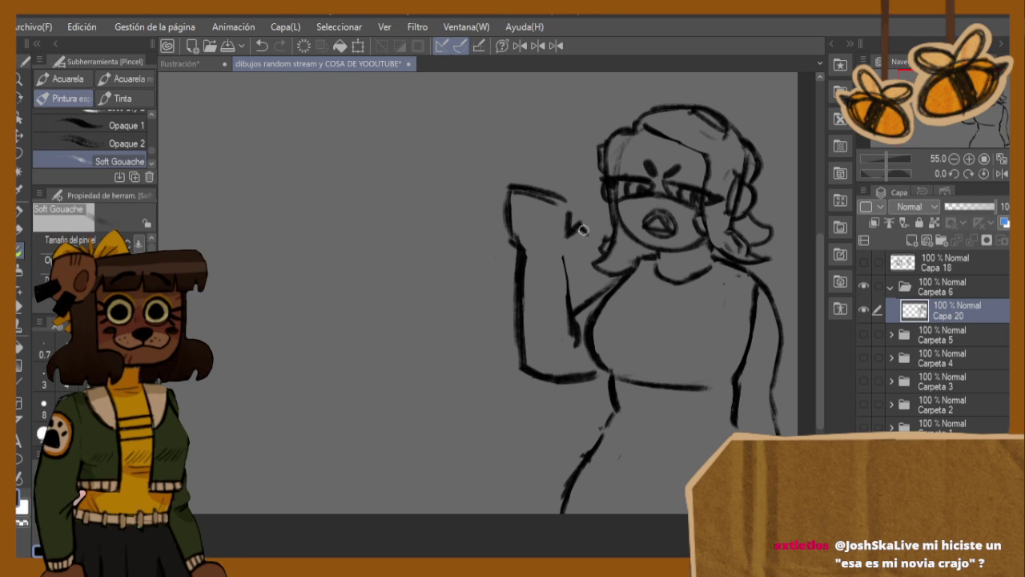
mouse_move(529, 189)
left_mouse_down()
mouse_move(532, 151)
mouse_move(544, 155)
mouse_move(544, 187)
left_mouse_up()
key("e")
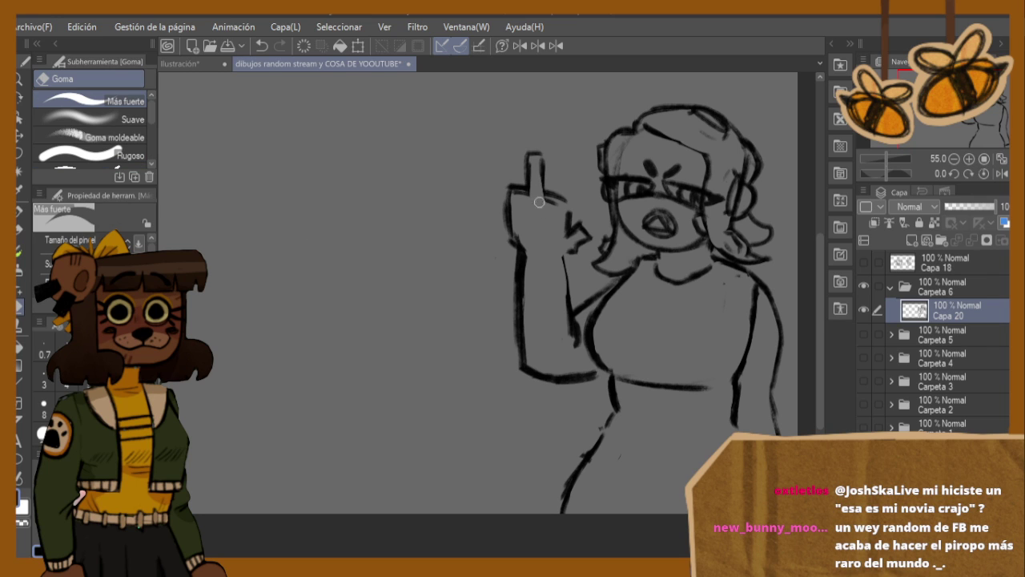
- Increase the Soft Gouache brush size
key("b")
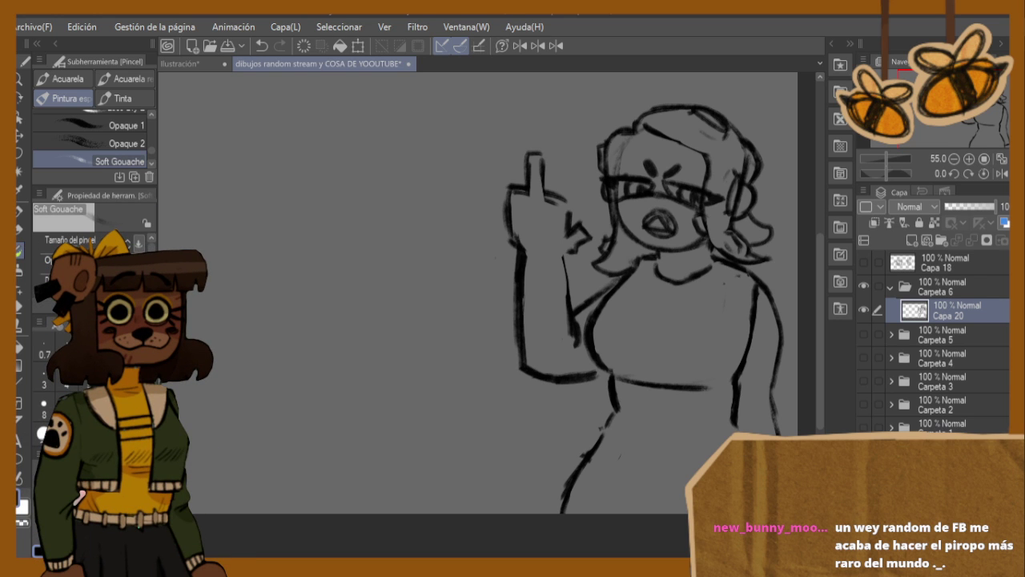
key("bracketright")
key("bracketright")
key("bracketright")
key("bracketright")
key("bracketright")
key("bracketright")
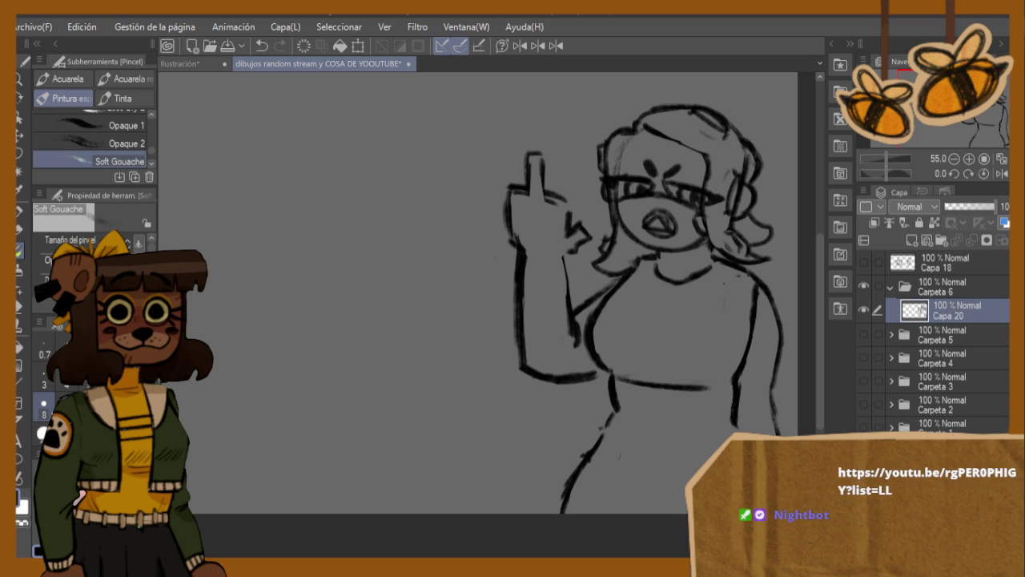
- Return to the unmirrored view, erase the lower hair lock beside the neck, and redraw it curling over the shoulder with Soft Gouache
key("h")
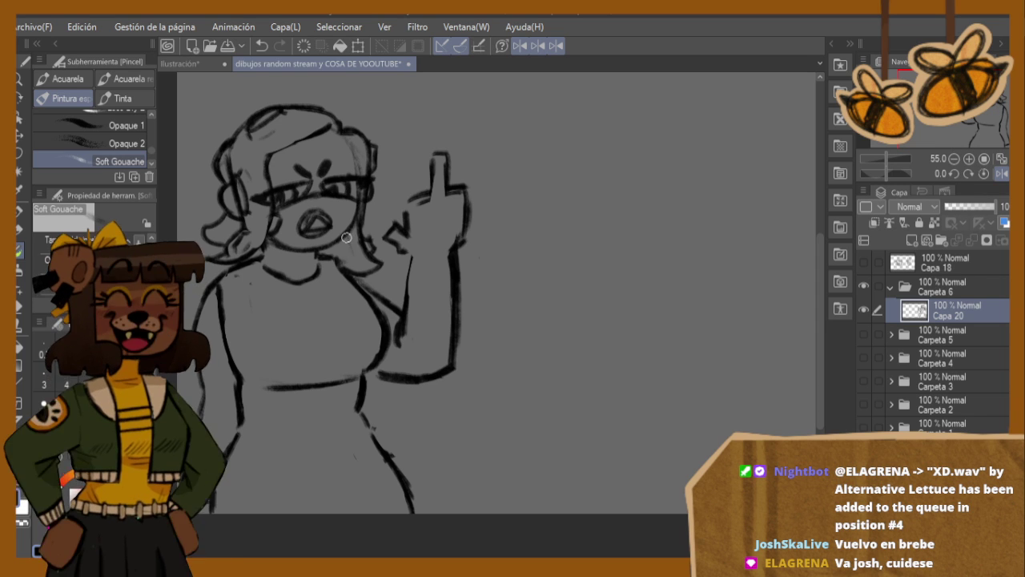
key("e")
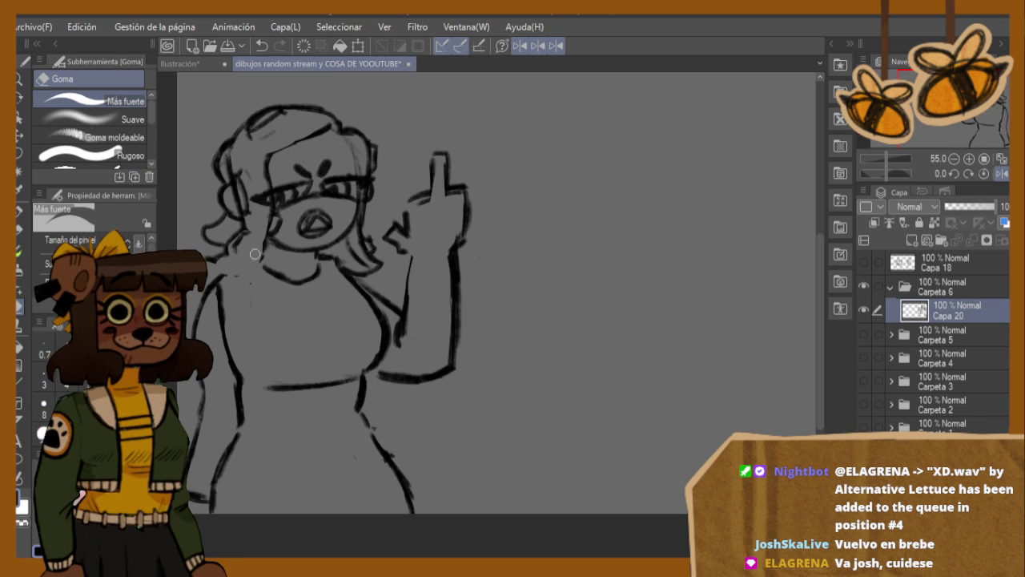
key("b")
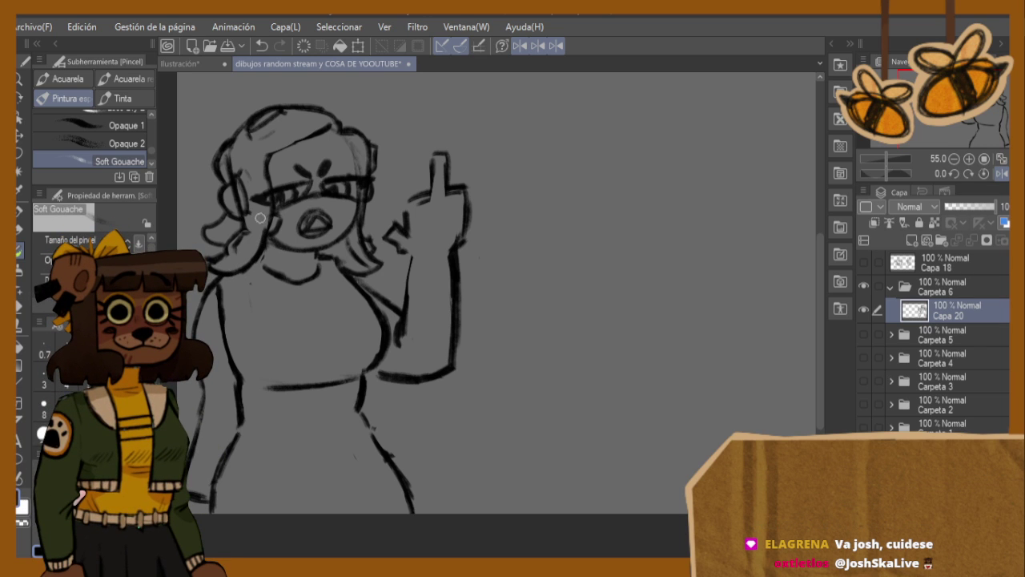
- Erase the curved neckline and draw a collar around the neck with a narrow placket running down the chest
left_click(21, 309)
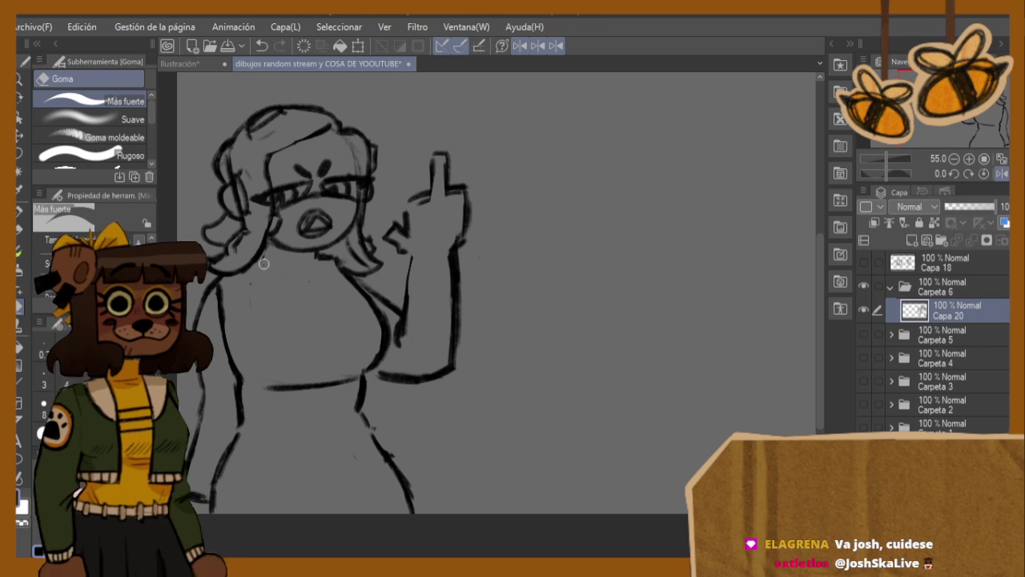
key("b")
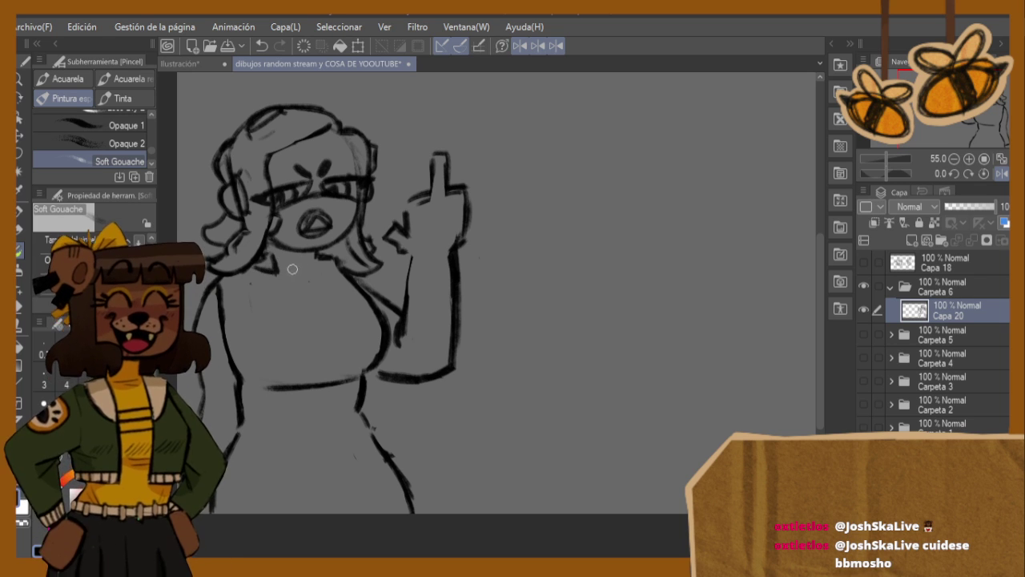
key("ctrl+z")
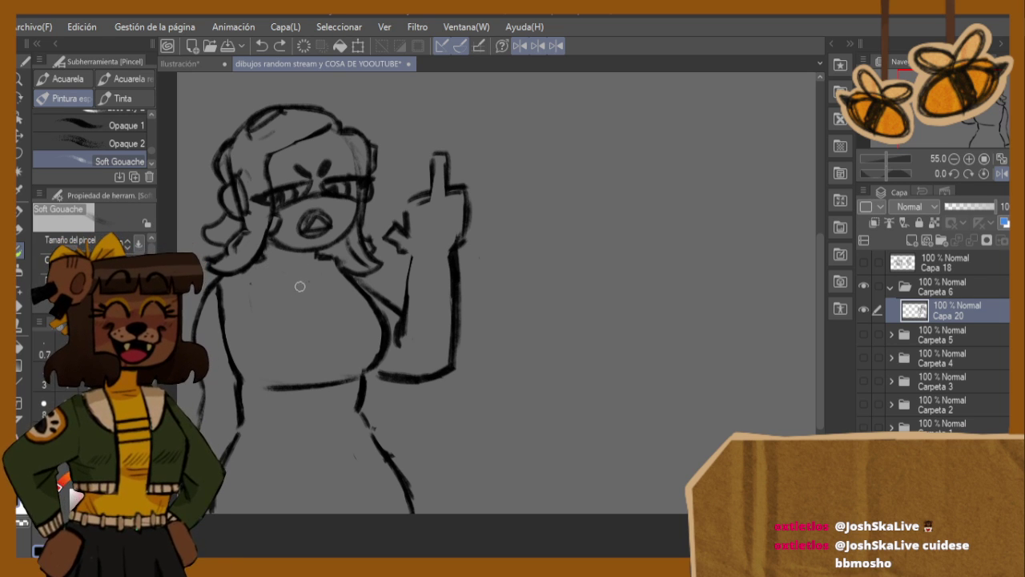
mouse_move(295, 281)
left_mouse_down()
mouse_move(307, 312)
mouse_move(320, 310)
mouse_move(311, 269)
mouse_move(321, 260)
mouse_move(304, 267)
mouse_move(325, 259)
mouse_move(281, 269)
left_mouse_up()
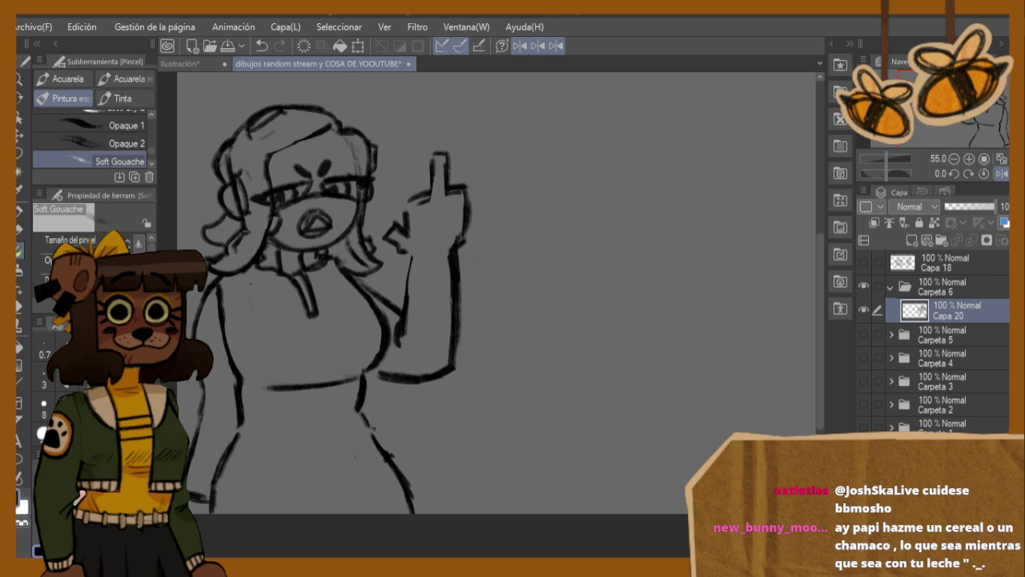
- Erase the extra lines inside the neck and collar with the Más fuerte eraser, and check the mirrored view
left_click(20, 288)
left_click(21, 305)
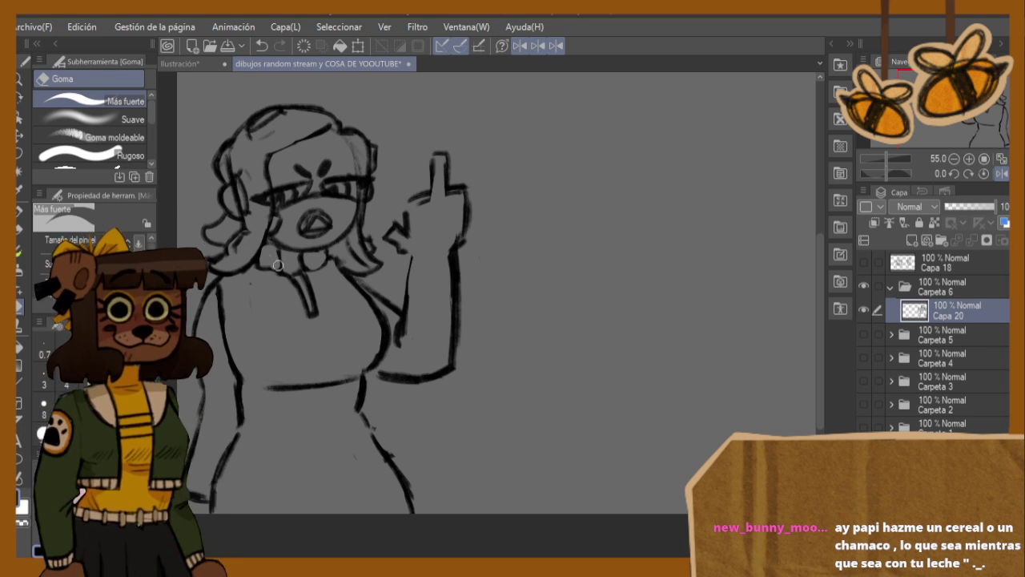
key("h")
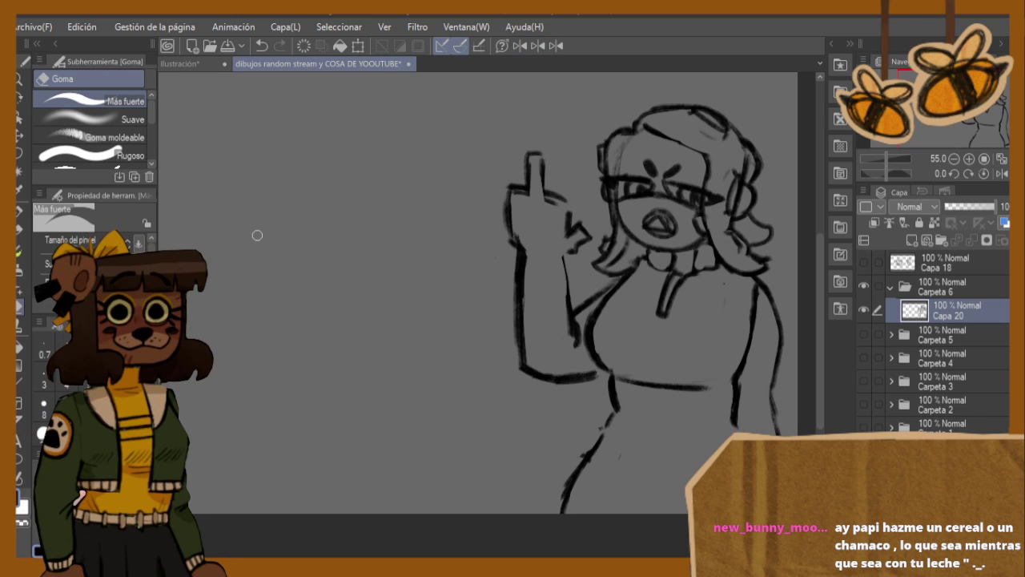
- Refine the collar and shoulder line in mirrored view with the Más fuerte eraser and Soft Gouache, and add the raised arm's sleeve hem
key("b")
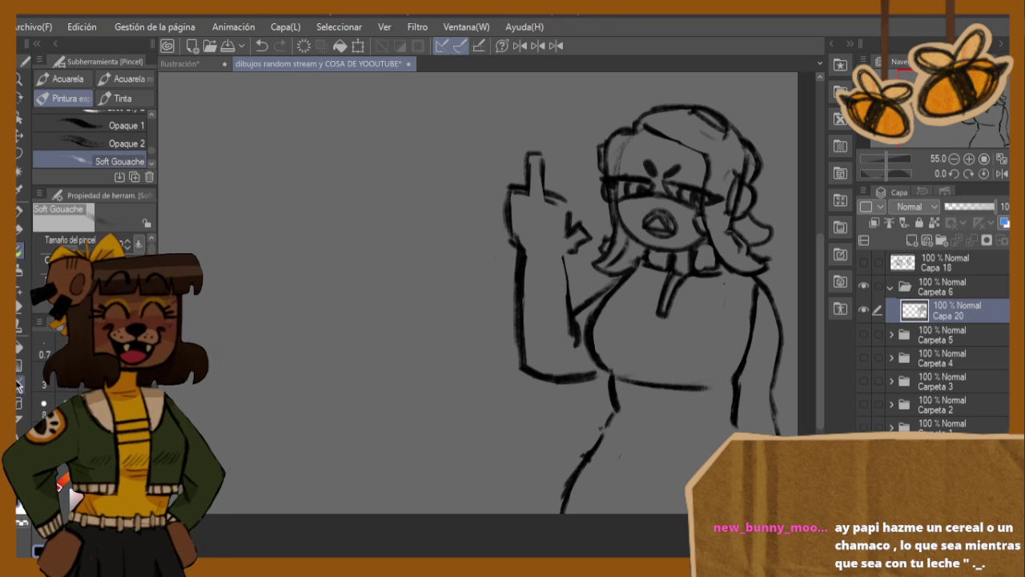
left_click(20, 327)
left_click(19, 307)
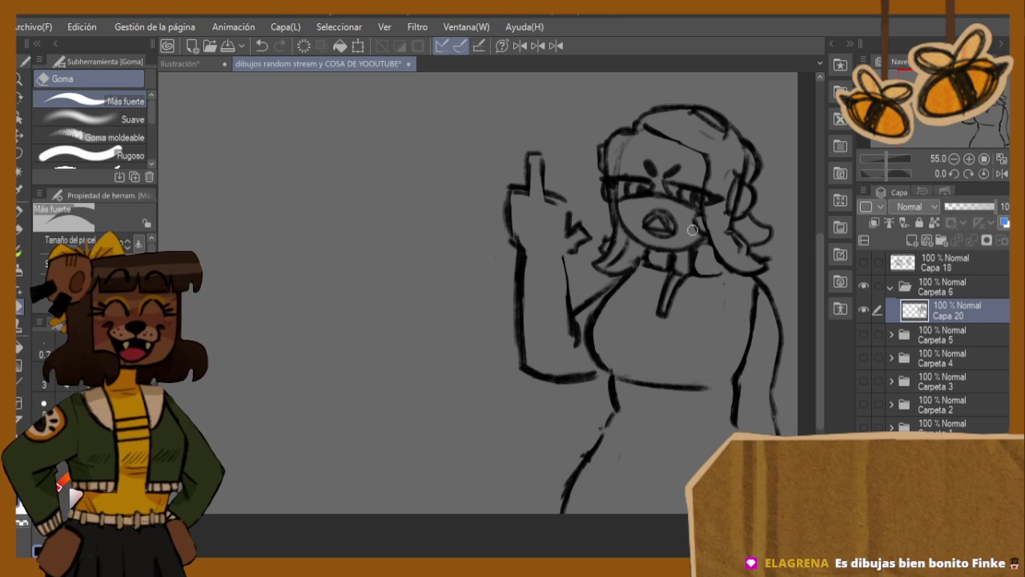
key("h")
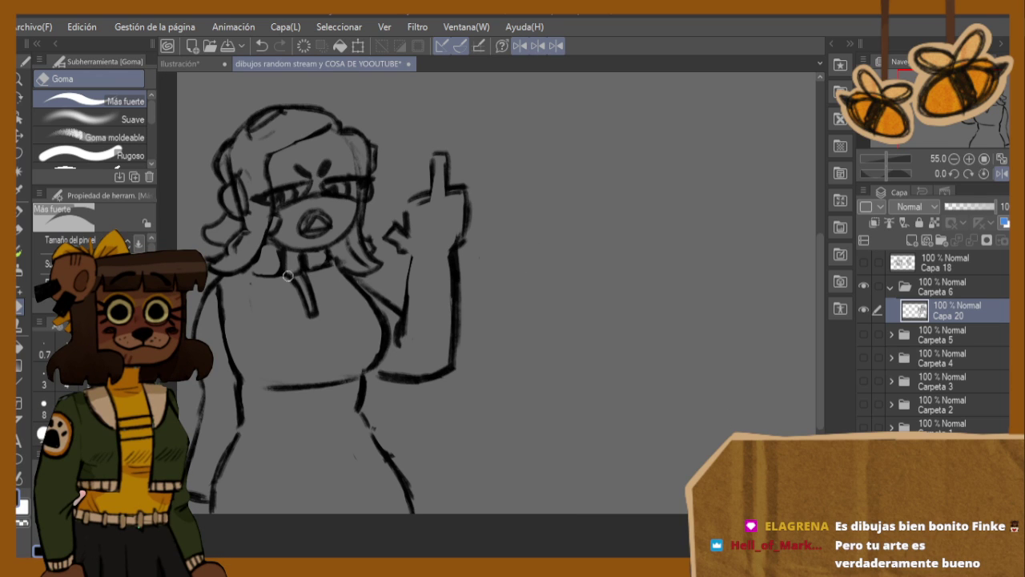
key("b")
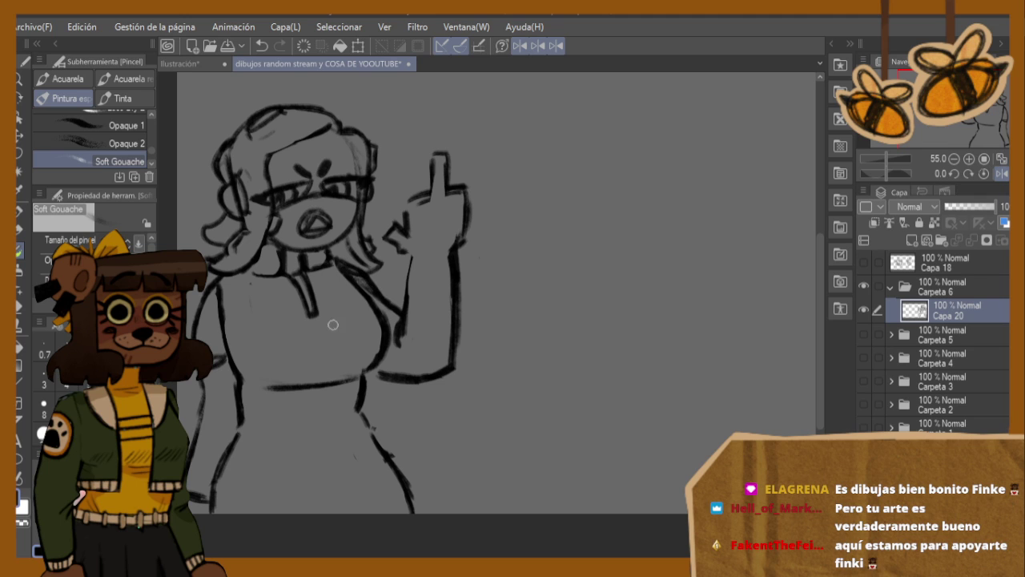
key("e")
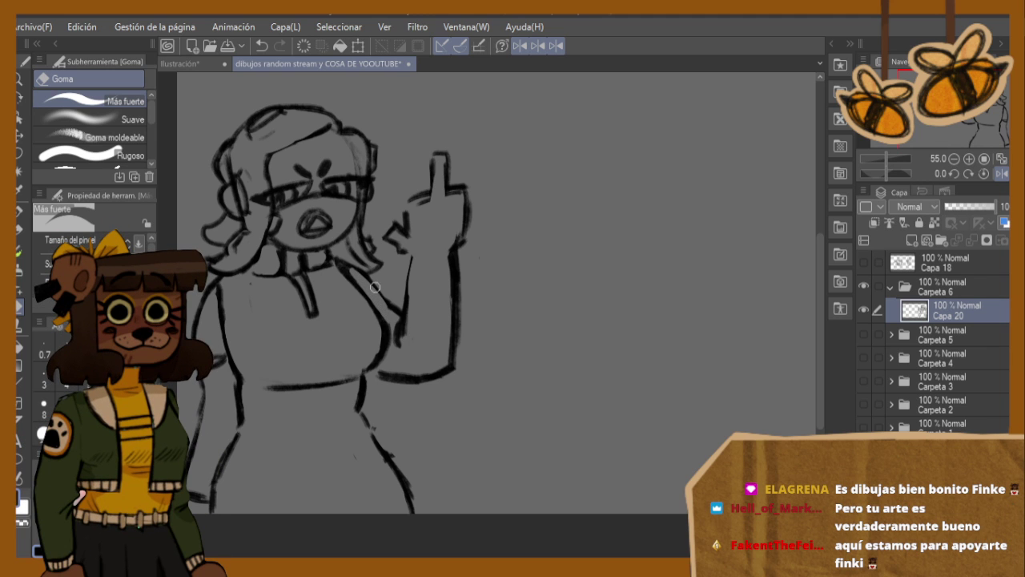
key("b")
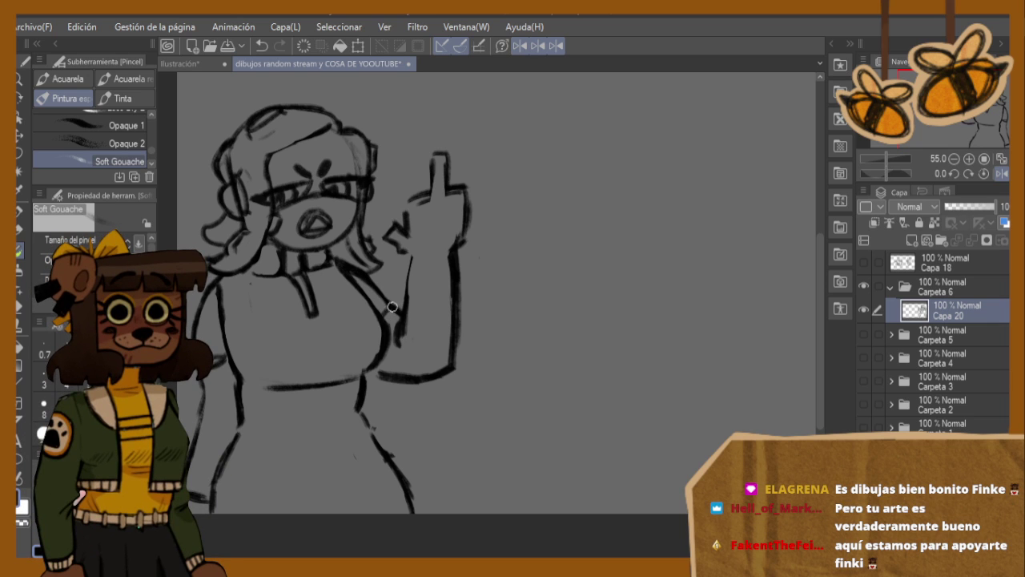
- Draw a two-line belt band across the waist between the torso and the hips with Soft Gouache
left_click_drag(238, 422, 351, 407)
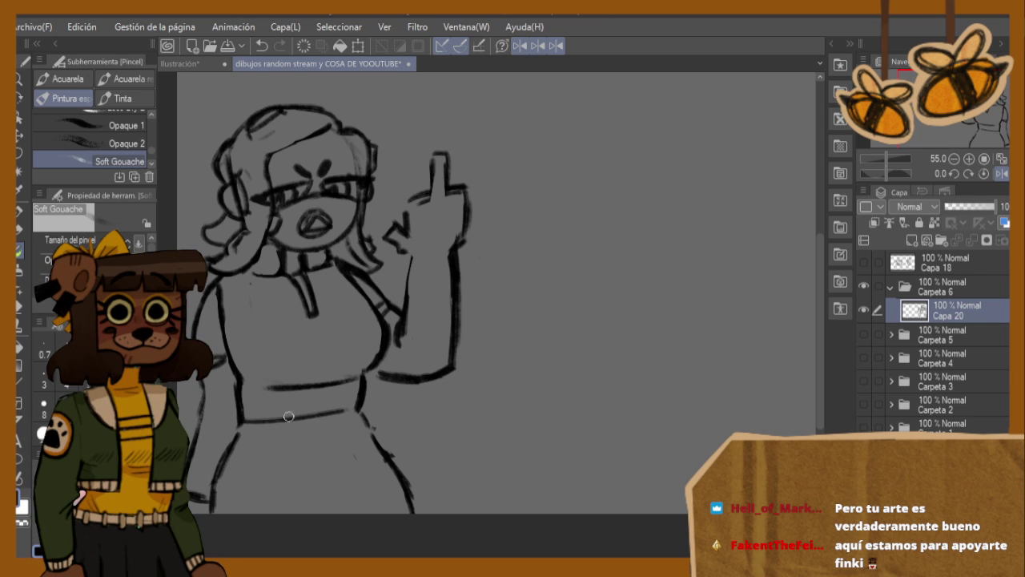
left_click_drag(246, 424, 340, 407)
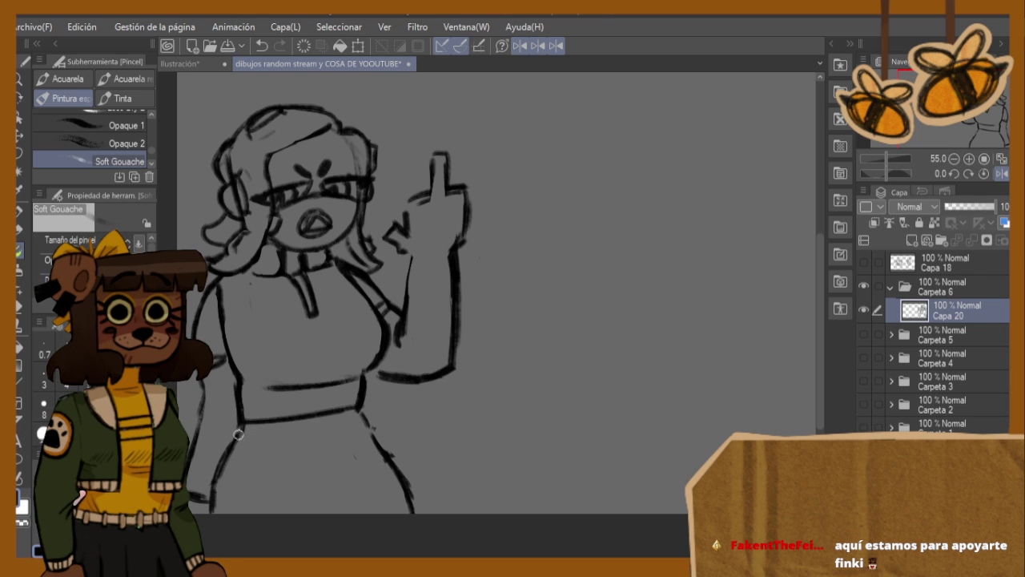
left_click_drag(239, 435, 362, 423)
left_click_drag(243, 436, 344, 424)
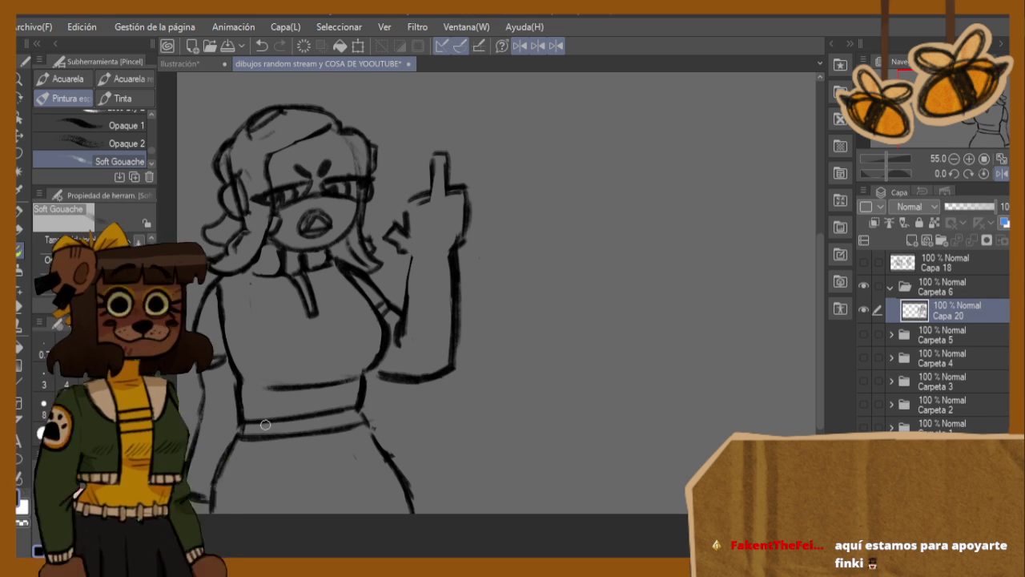
mouse_move(260, 414)
left_mouse_down()
mouse_move(265, 440)
mouse_move(267, 414)
mouse_move(298, 418)
mouse_move(307, 441)
left_mouse_up()
left_click_drag(320, 414, 318, 433)
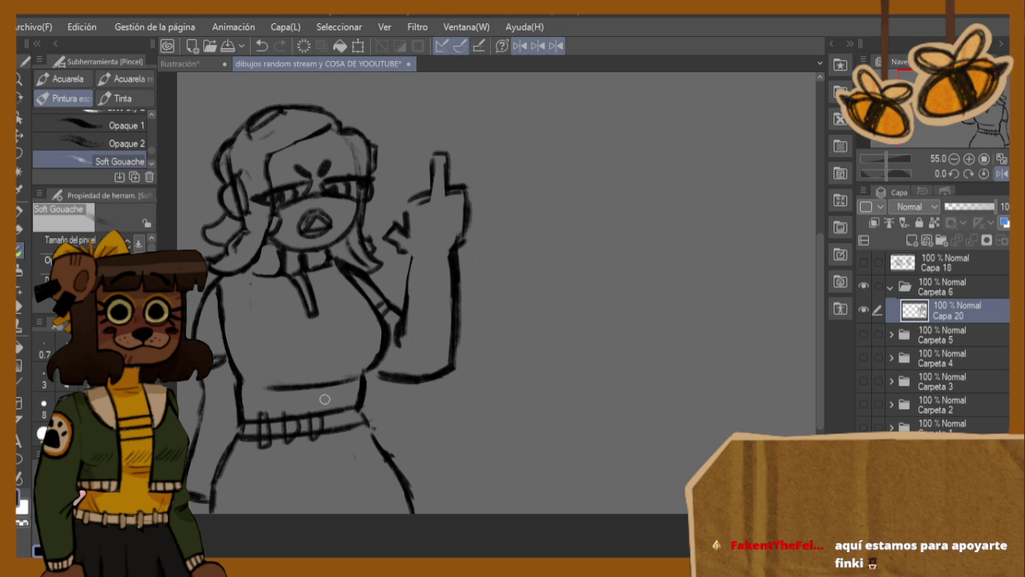
key("ctrl+z")
key("ctrl+z")
key("ctrl+z")
- Draw a rectangular buckle on the belt, and return to the unmirrored view to rework the lowered forearm's outline
mouse_move(303, 414)
left_mouse_down()
mouse_move(301, 431)
mouse_move(327, 431)
left_mouse_up()
key("h")
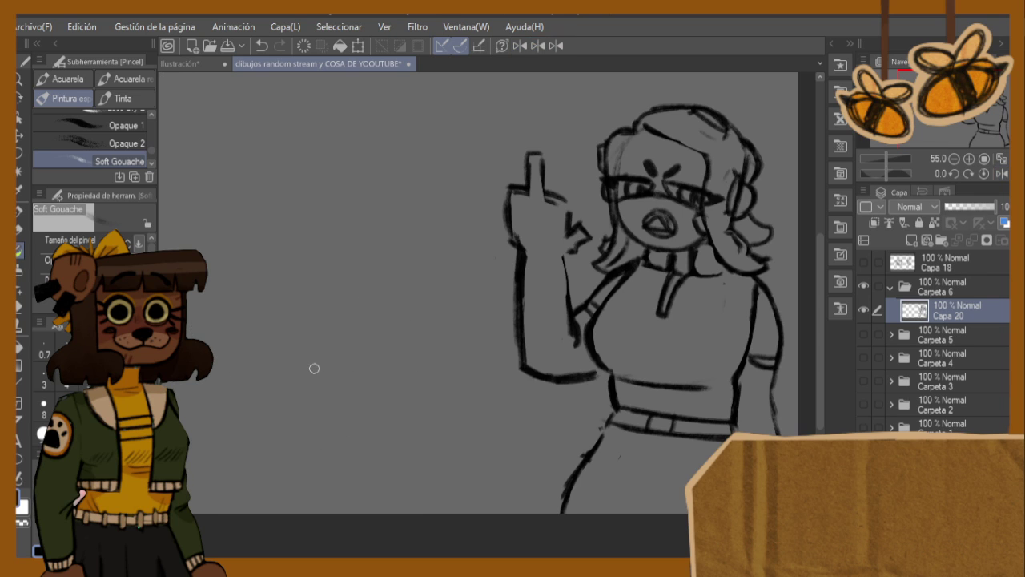
left_click_drag(772, 365, 773, 436)
key("e")
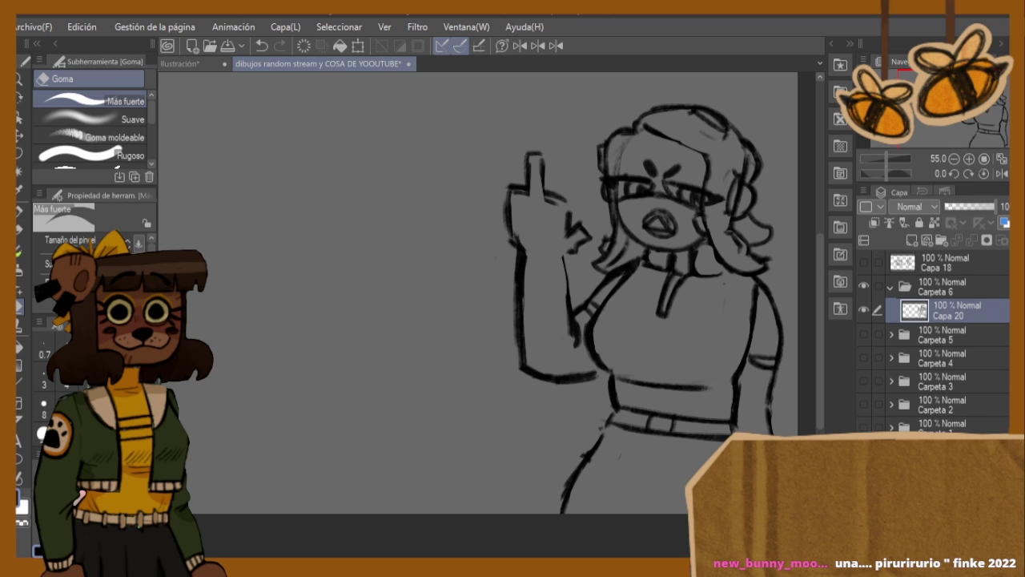
key("b")
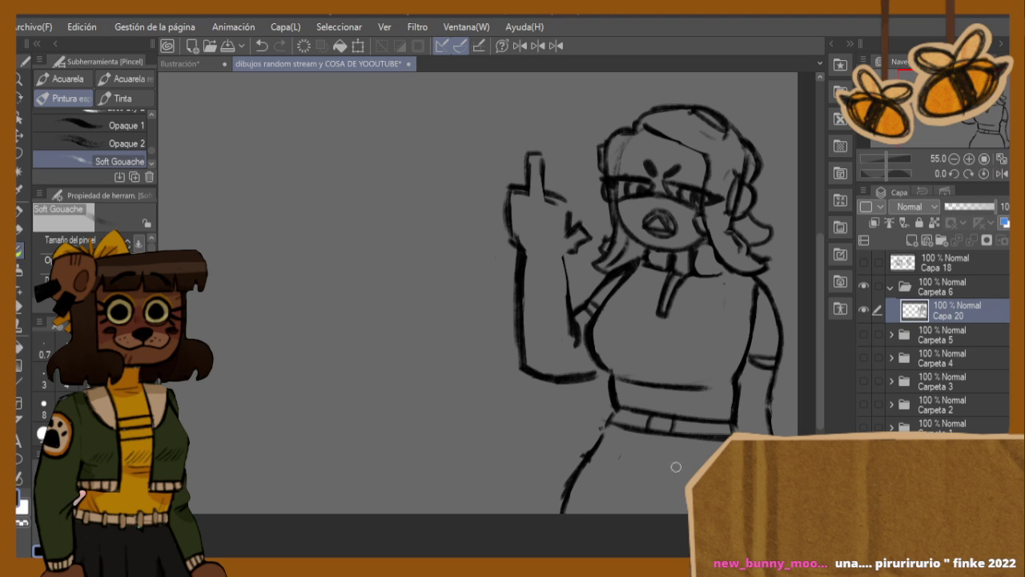
- Draw the trousers' fly, crotch folds and thigh lines below the belt with Soft Gouache, and check the mirrored view
mouse_move(621, 465)
left_mouse_down()
mouse_move(668, 493)
mouse_move(658, 498)
mouse_move(660, 516)
mouse_move(634, 513)
left_mouse_up()
left_click_drag(647, 497, 642, 513)
left_click_drag(638, 431, 645, 484)
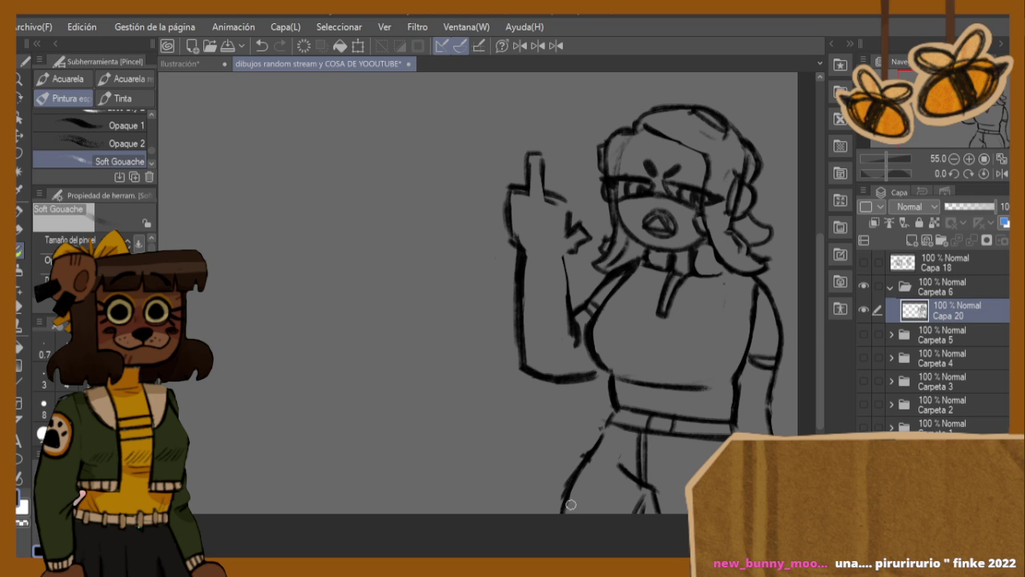
left_click_drag(569, 511, 607, 433)
key("h")
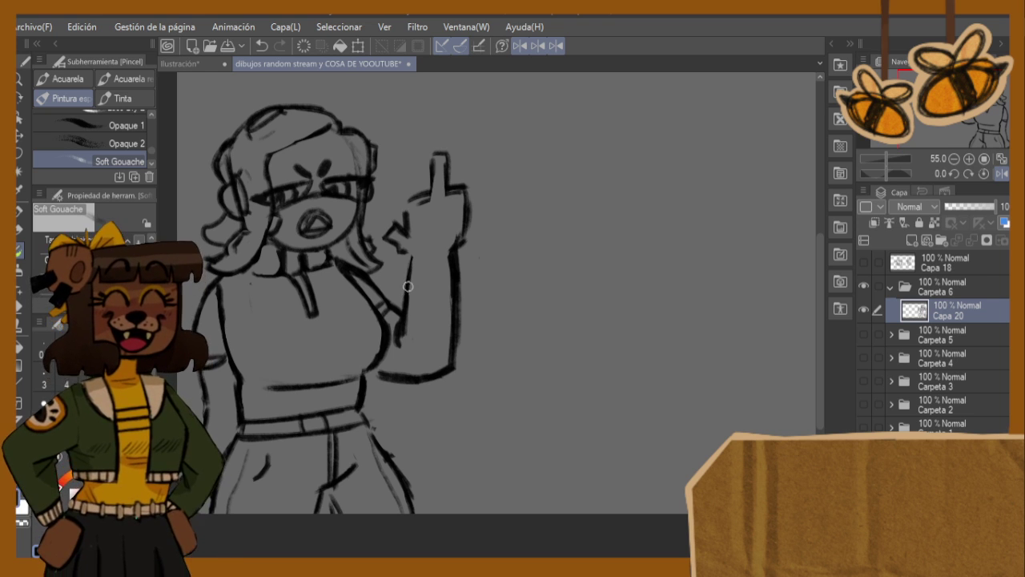
- Hide Carpeta 6 and briefly show Carpeta 5 to review its characters, and bring back the Carpeta 6 sketch
left_click(896, 290)
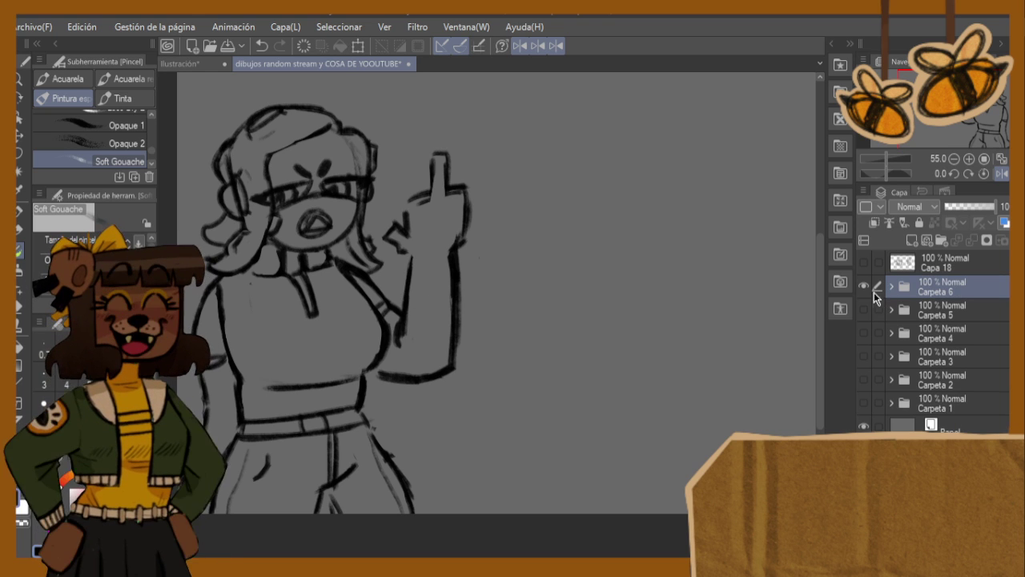
left_click(864, 286)
left_click(865, 309)
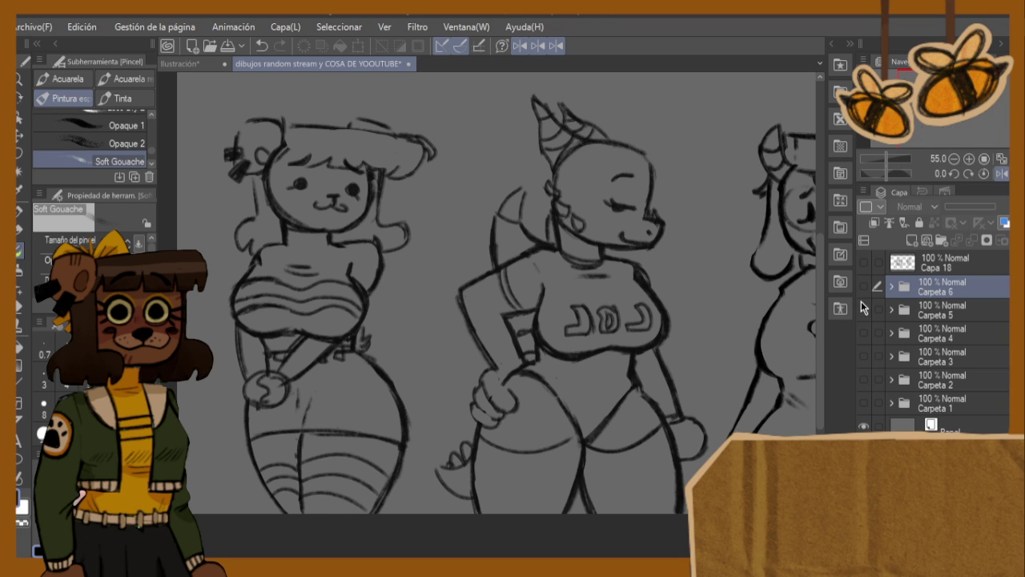
left_click(863, 309)
left_click(864, 286)
left_click(864, 286)
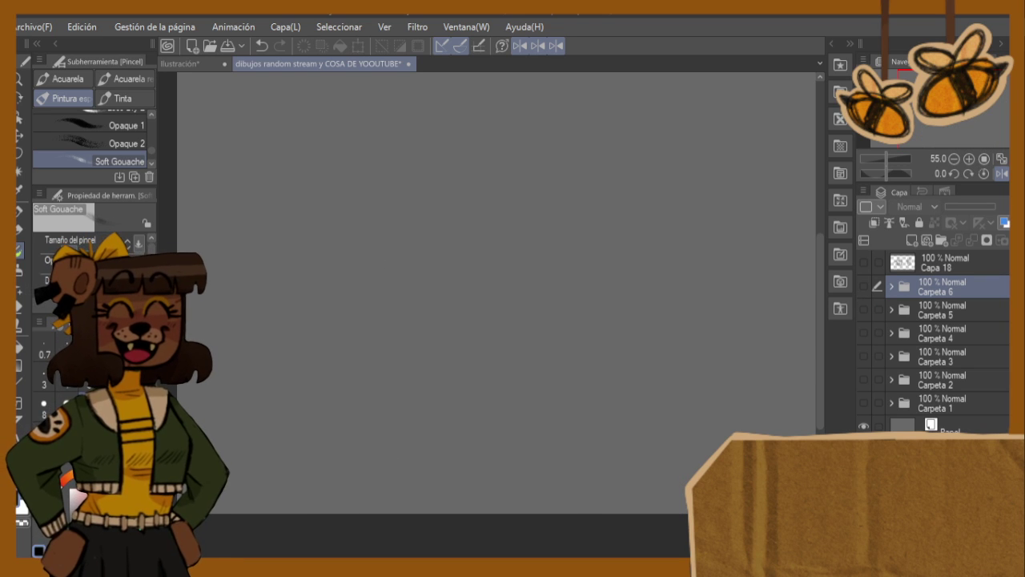
left_click(892, 286)
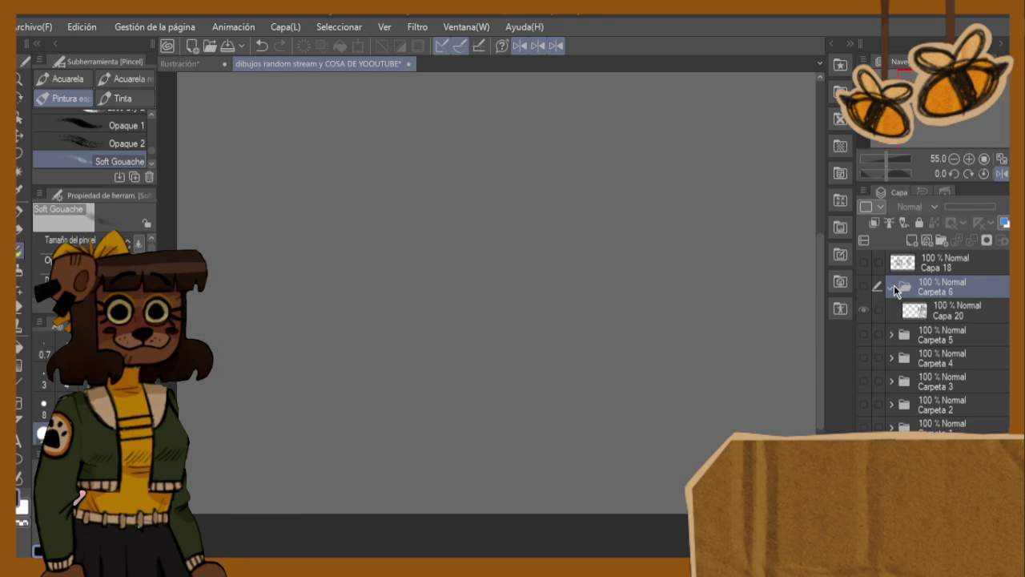
left_click(864, 286)
- Try out strokes on a new layer with Carpeta 5's characters shown, delete the layer, and hide Carpeta 5
left_click(912, 239)
mouse_move(524, 279)
left_mouse_down()
mouse_move(546, 351)
mouse_move(519, 334)
left_mouse_up()
key("ctrl+z")
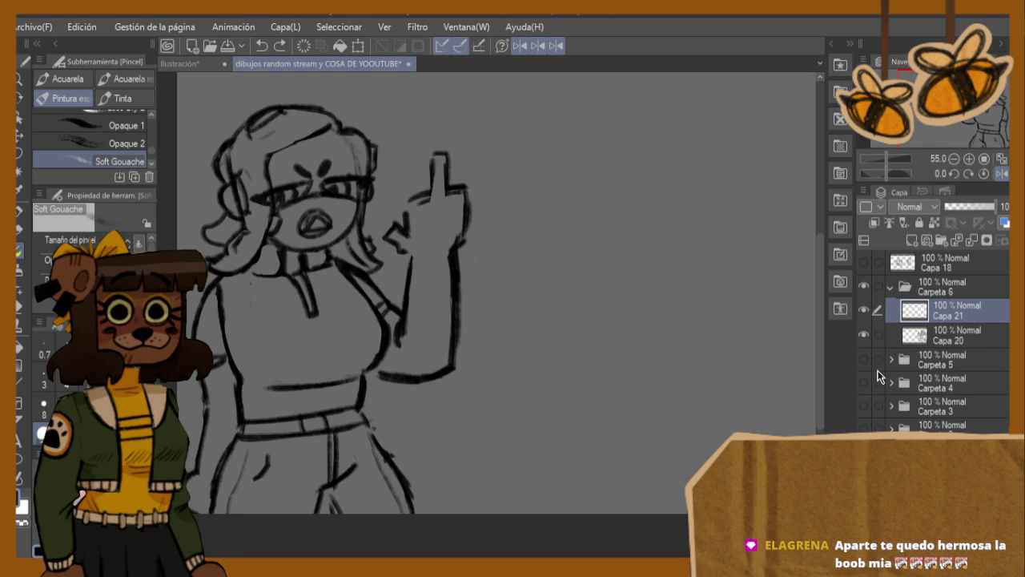
left_click(864, 359)
mouse_move(657, 272)
left_mouse_down()
mouse_move(687, 321)
mouse_move(680, 330)
mouse_move(679, 312)
left_mouse_up()
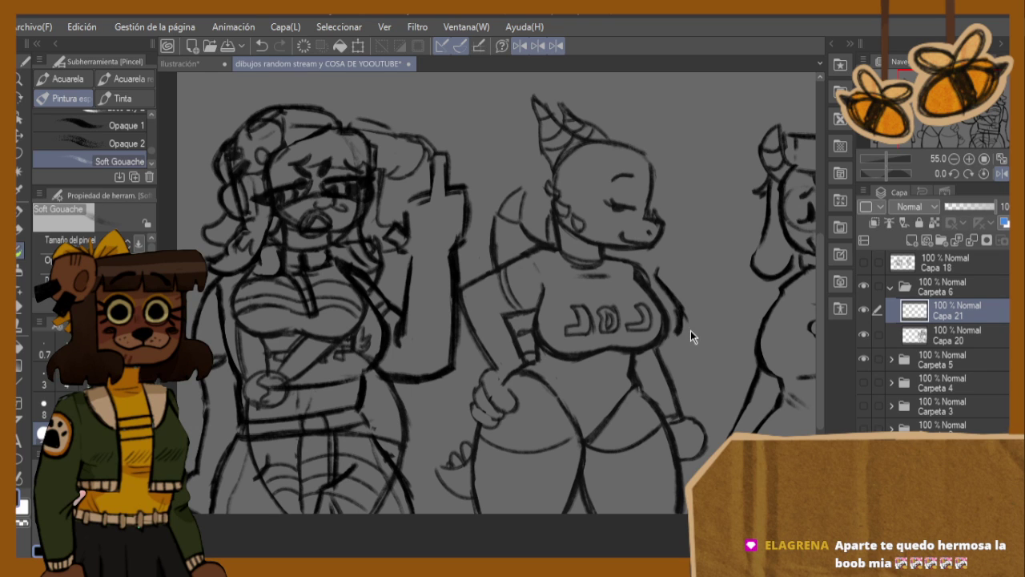
key("ctrl+z")
key("ctrl+z")
key("ctrl+z")
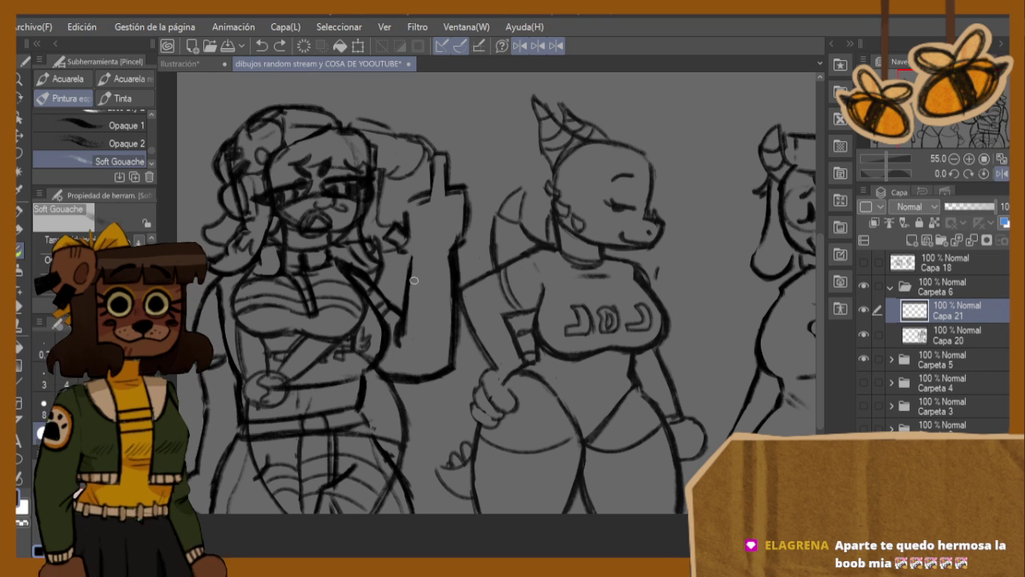
left_click_drag(659, 264, 685, 323)
key("ctrl+z")
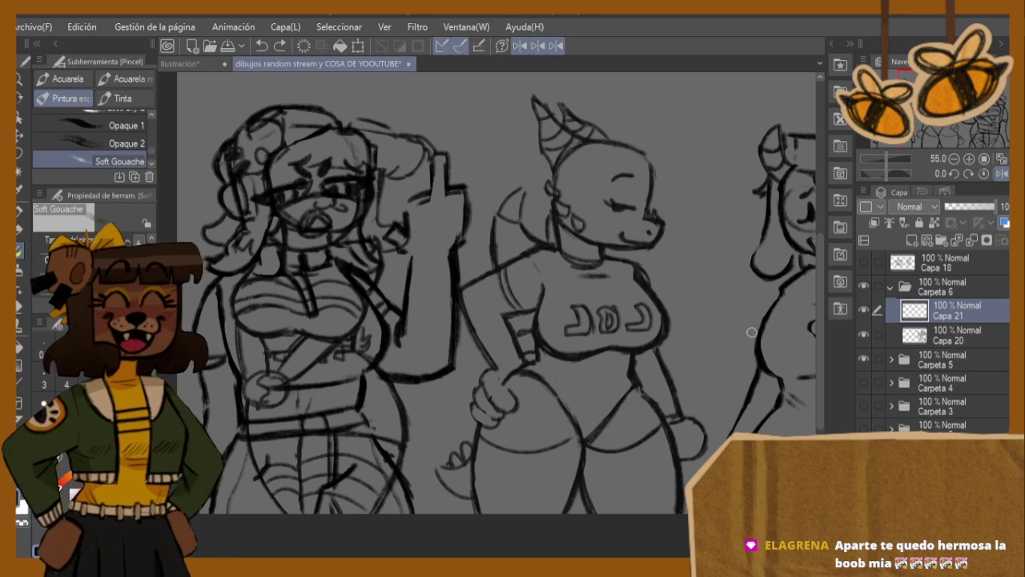
left_click(1015, 240)
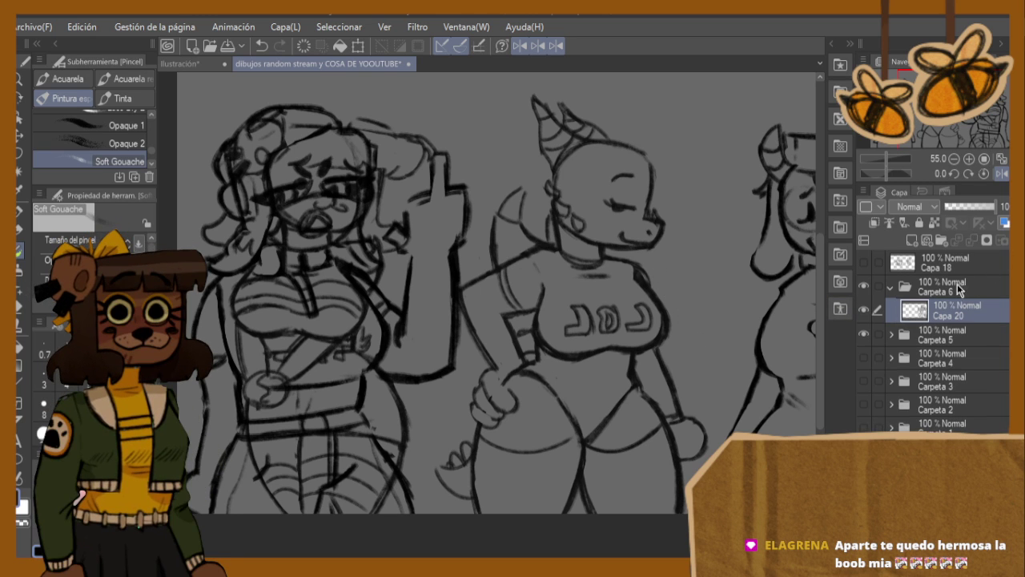
left_click(864, 333)
left_click_drag(553, 242, 553, 311)
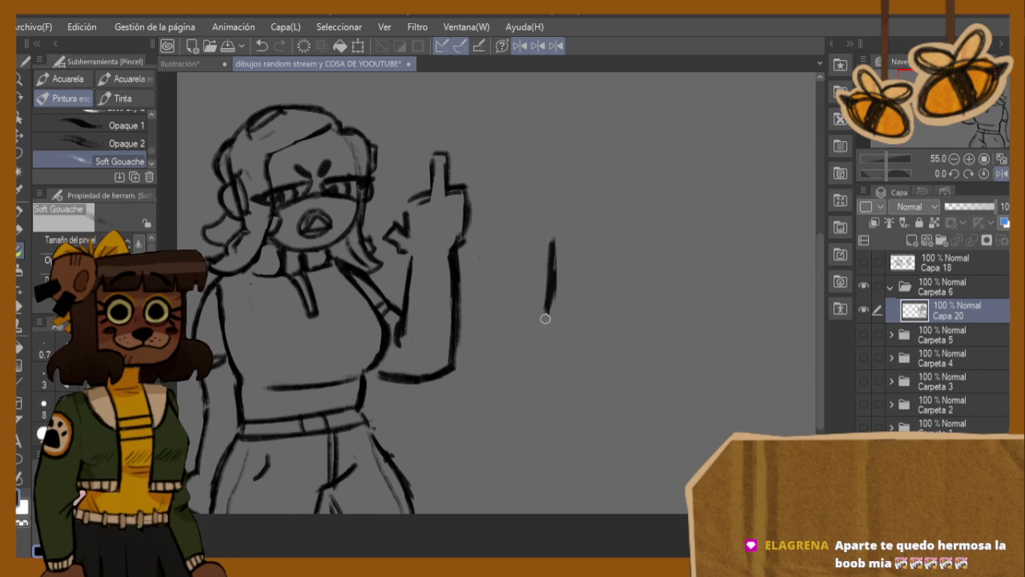
key("ctrl+z")
key("ctrl+z")
left_click_drag(478, 269, 479, 359)
left_click_drag(478, 269, 479, 366)
left_click_drag(478, 270, 477, 359)
key("ctrl+z")
key("ctrl+z")
key("h")
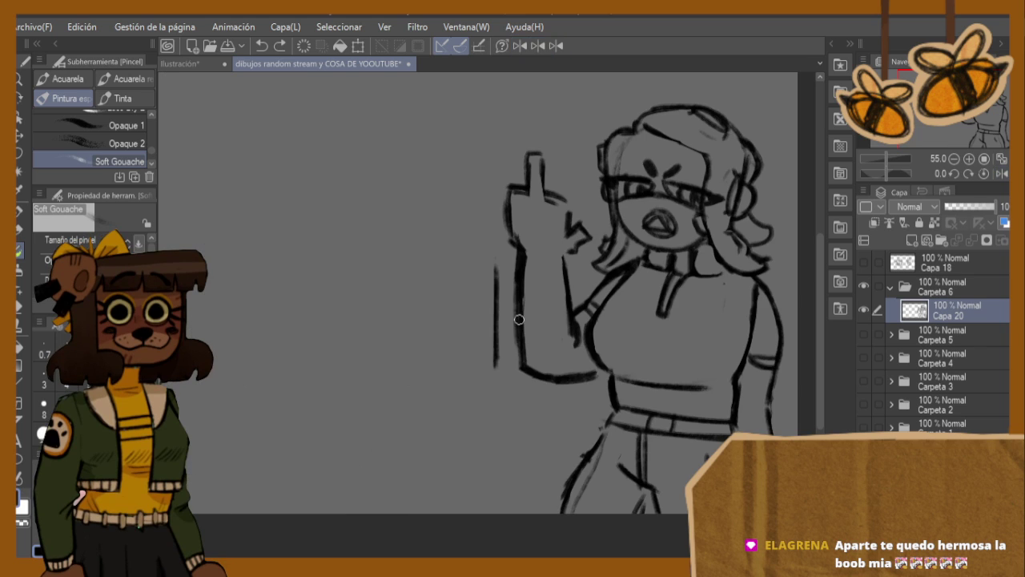
key("ctrl+z")
key("ctrl+z")
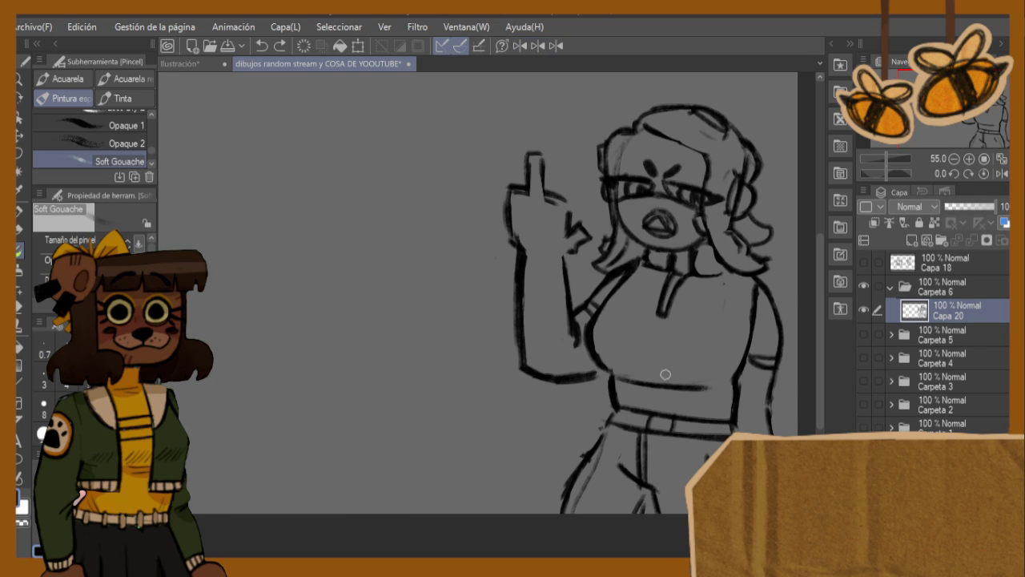
- Thicken the line under the bust, and erase and redraw the torso's side line beside the lowered arm in mirrored view
left_click_drag(620, 372, 710, 385)
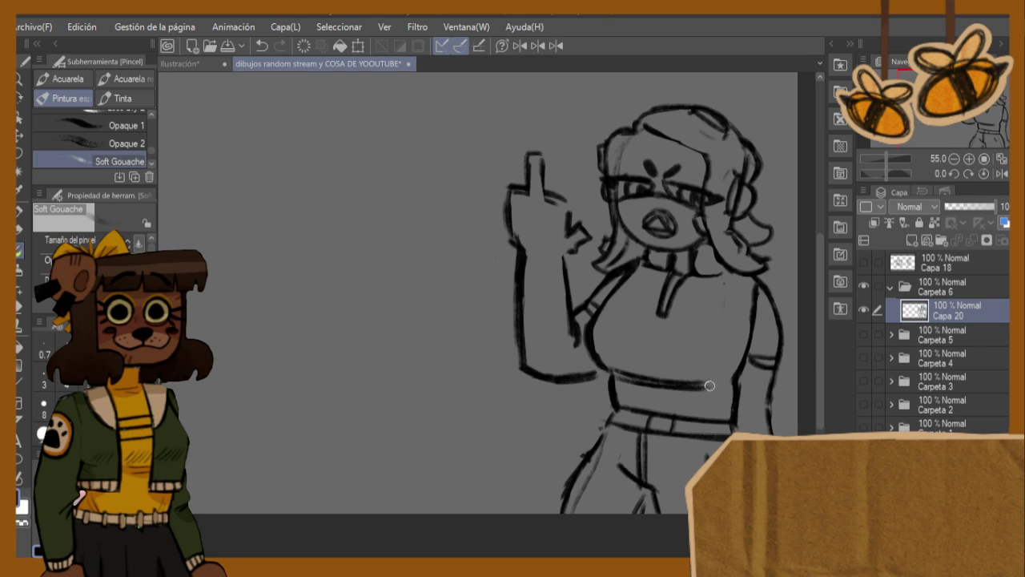
key("h")
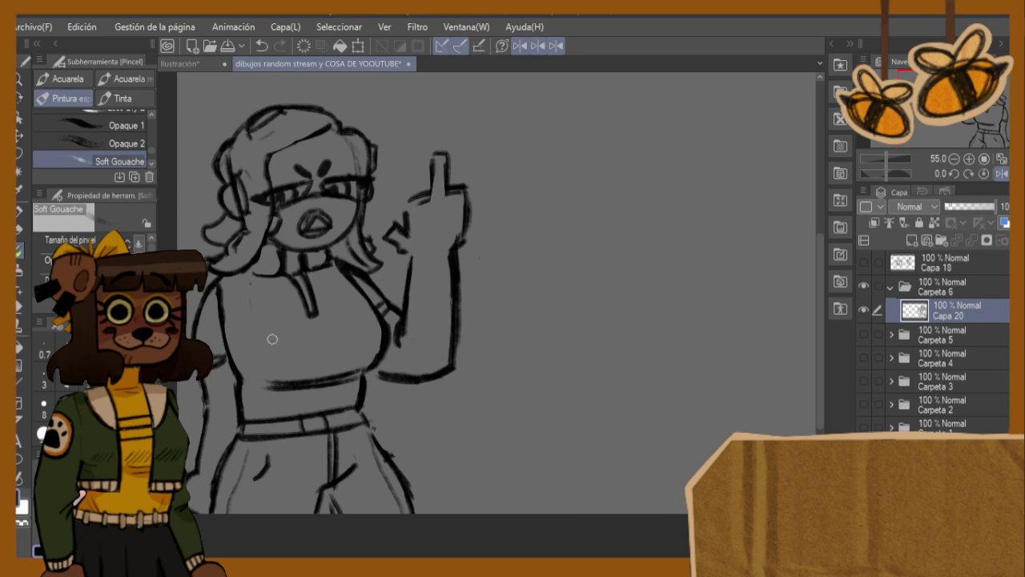
left_click(19, 306)
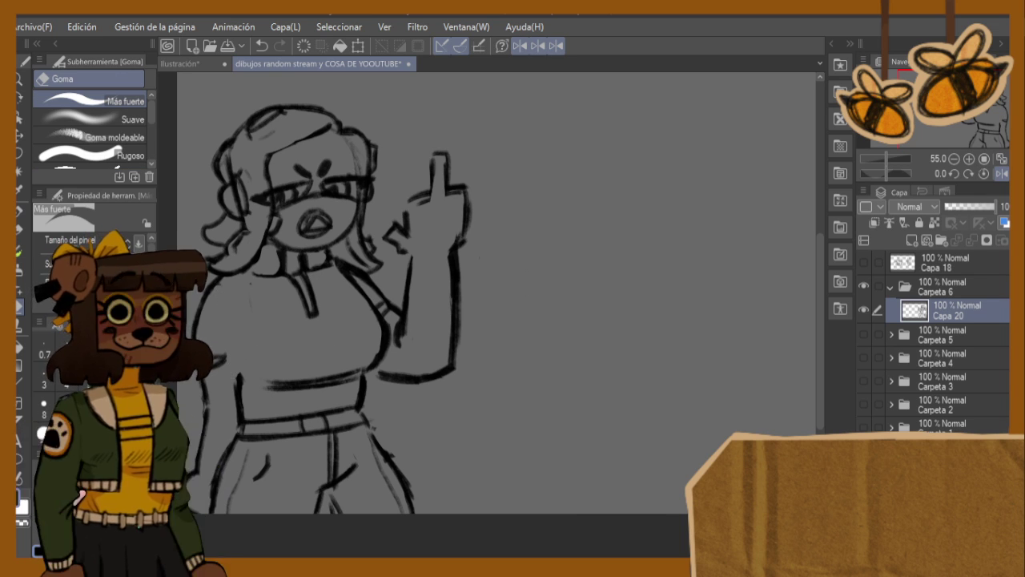
left_click(20, 251)
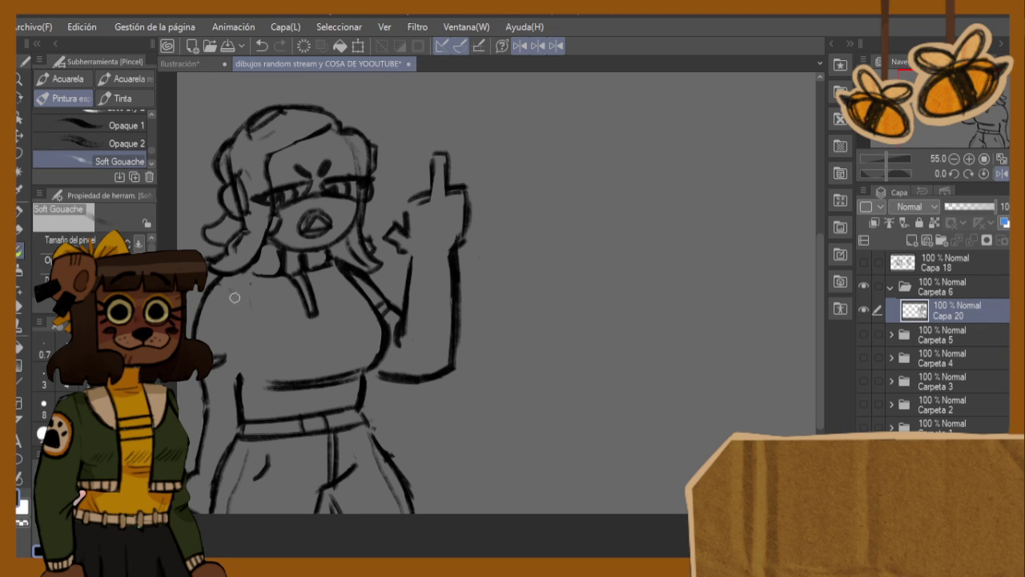
left_click_drag(231, 290, 240, 376)
key("h")
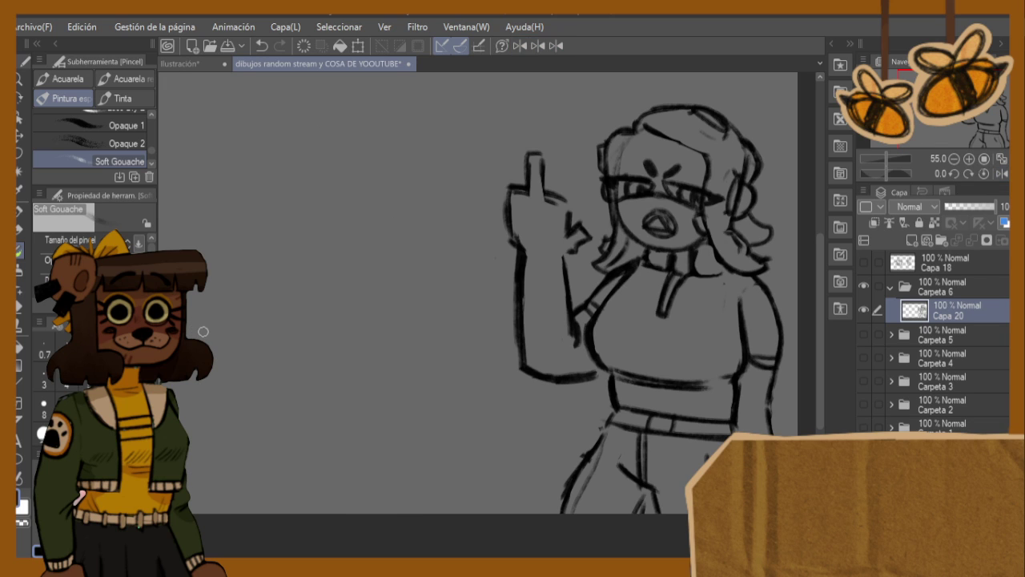
- Undo the last bust-line stroke, and redraw the waist's outer side line down to the belt with Soft Gouache
key("ctrl+z")
mouse_move(736, 374)
left_mouse_down()
mouse_move(746, 360)
mouse_move(730, 414)
left_mouse_up()
left_click(20, 307)
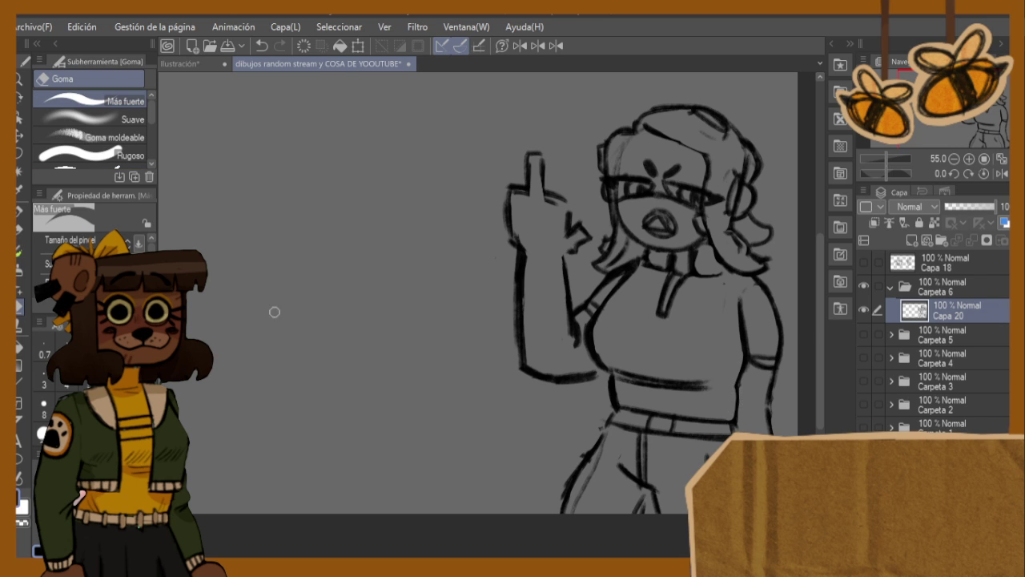
key("b")
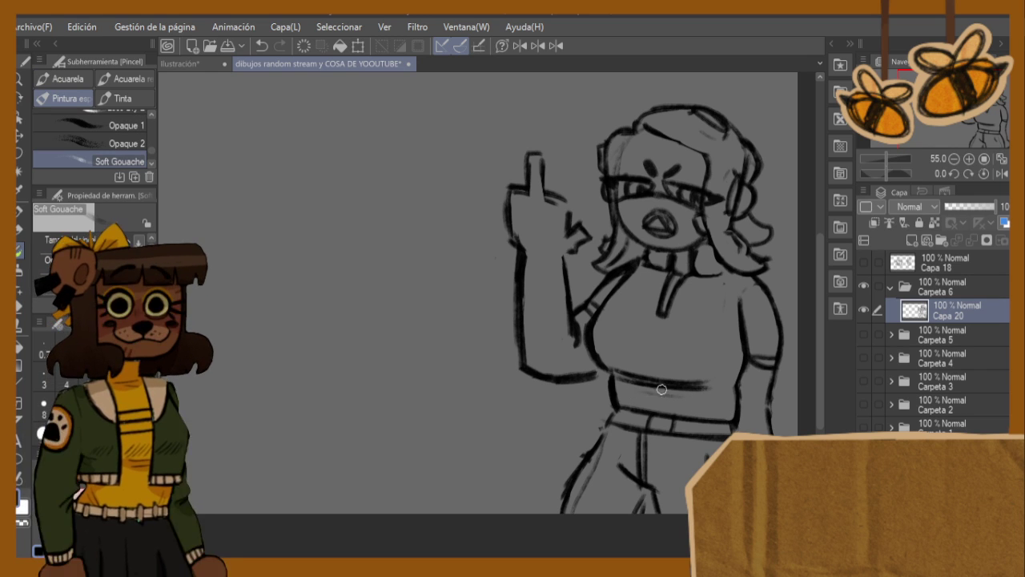
- Lasso the collar and placket, shift them slightly towards the raised arm, and fill in the collar line in mirrored view with Soft Gouache
left_click(19, 153)
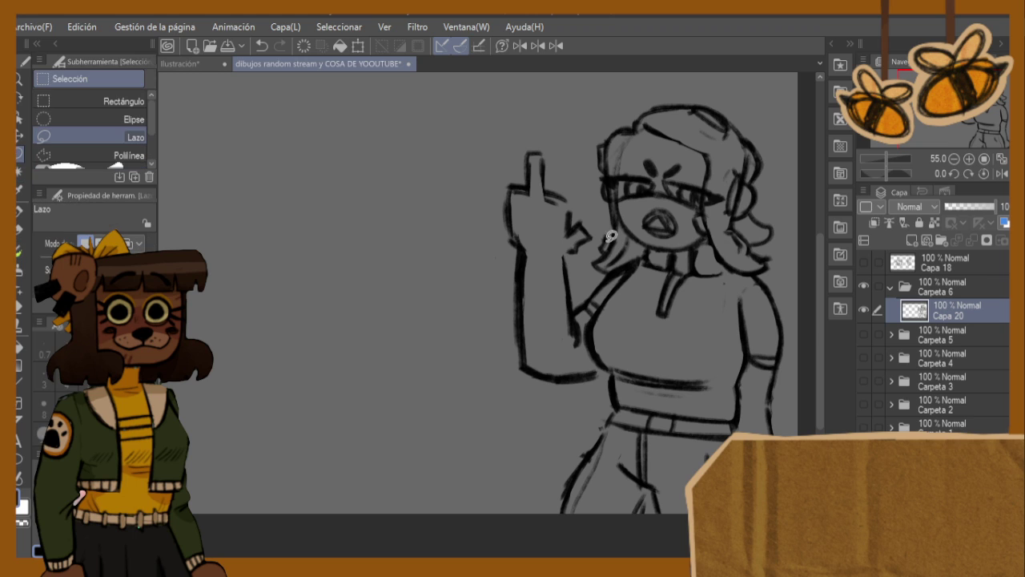
mouse_move(679, 263)
left_mouse_down()
mouse_move(675, 322)
mouse_move(695, 276)
mouse_move(680, 258)
left_mouse_up()
key("ctrl+t")
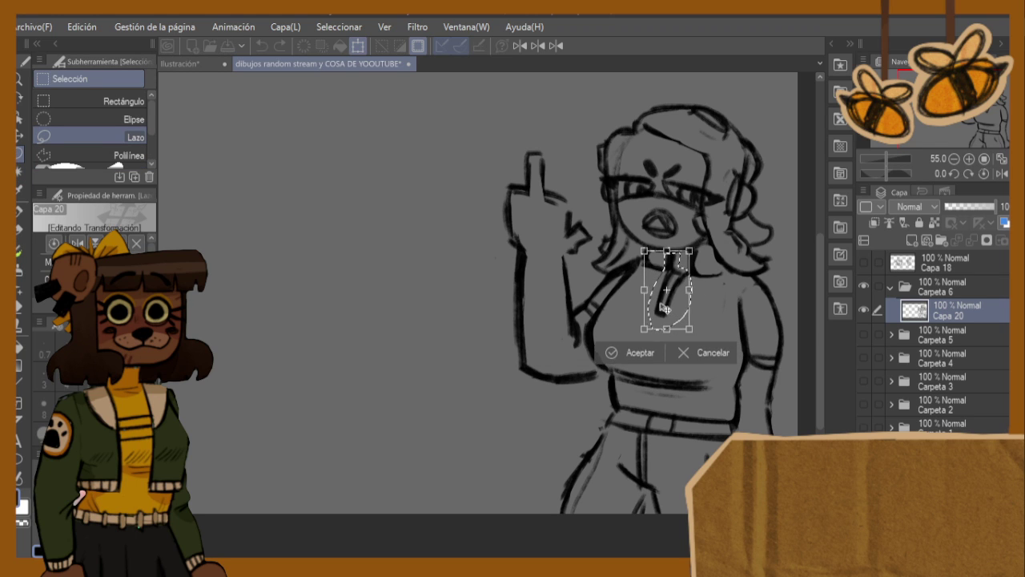
left_click(649, 353)
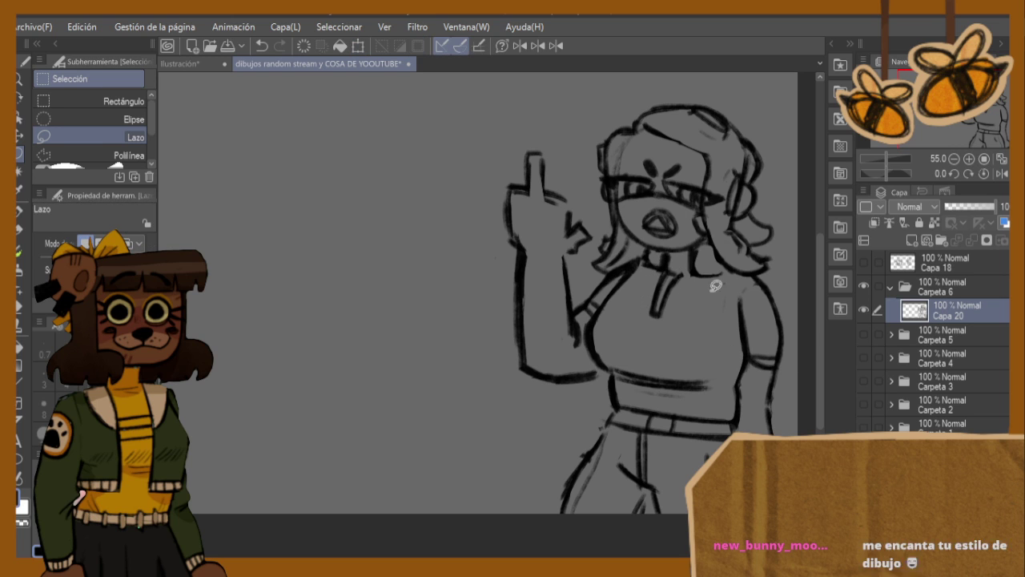
key("h")
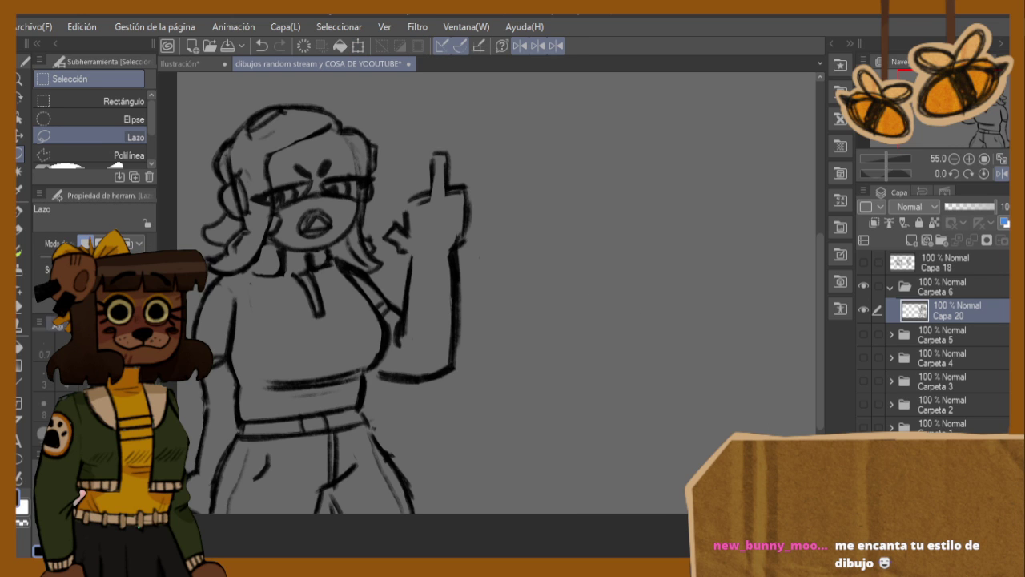
key("b")
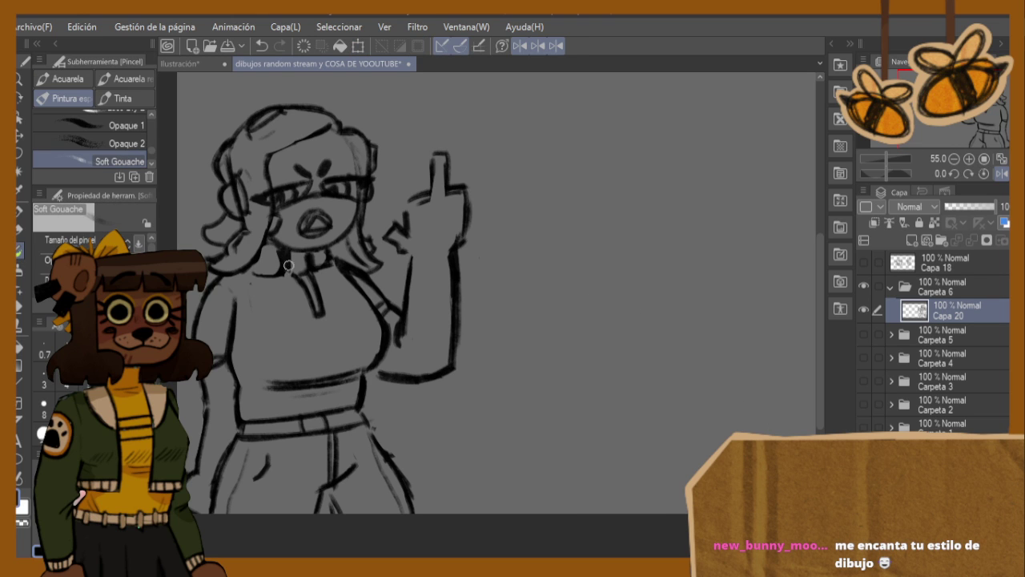
- Erase the character's open mouth with the Más fuerte eraser
key("j")
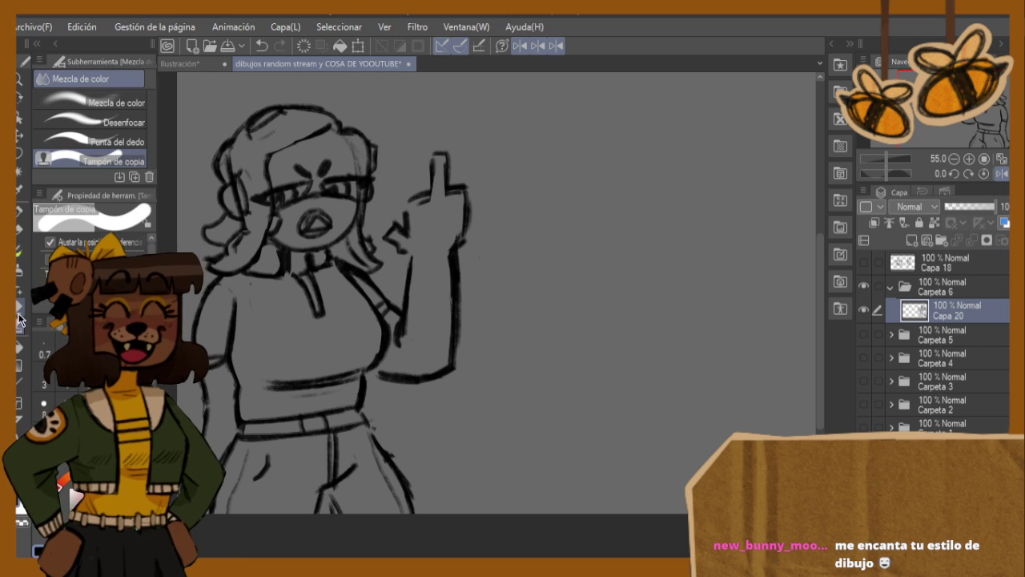
key("e")
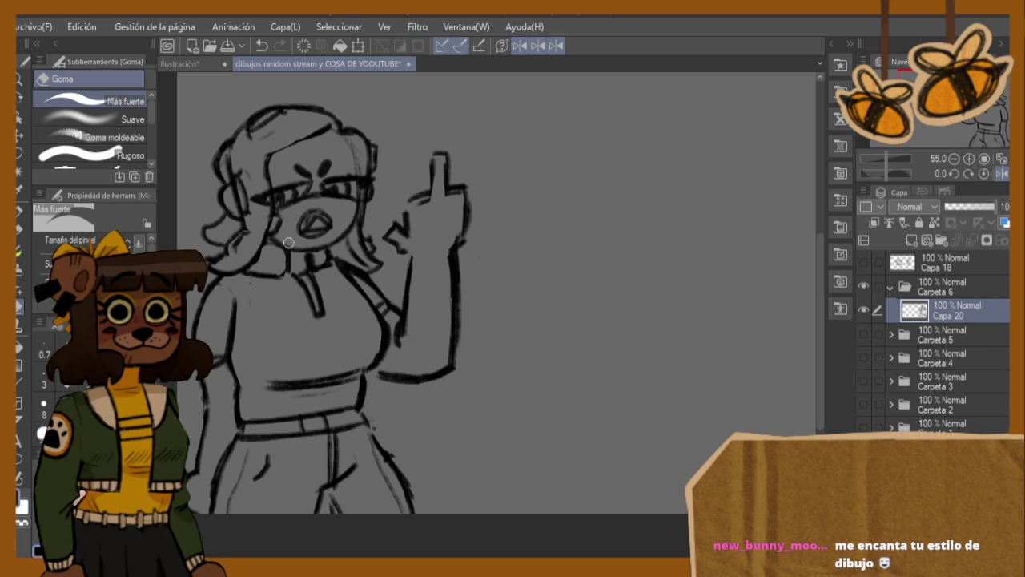
mouse_move(331, 226)
left_mouse_down()
mouse_move(309, 224)
mouse_move(327, 224)
left_mouse_up()
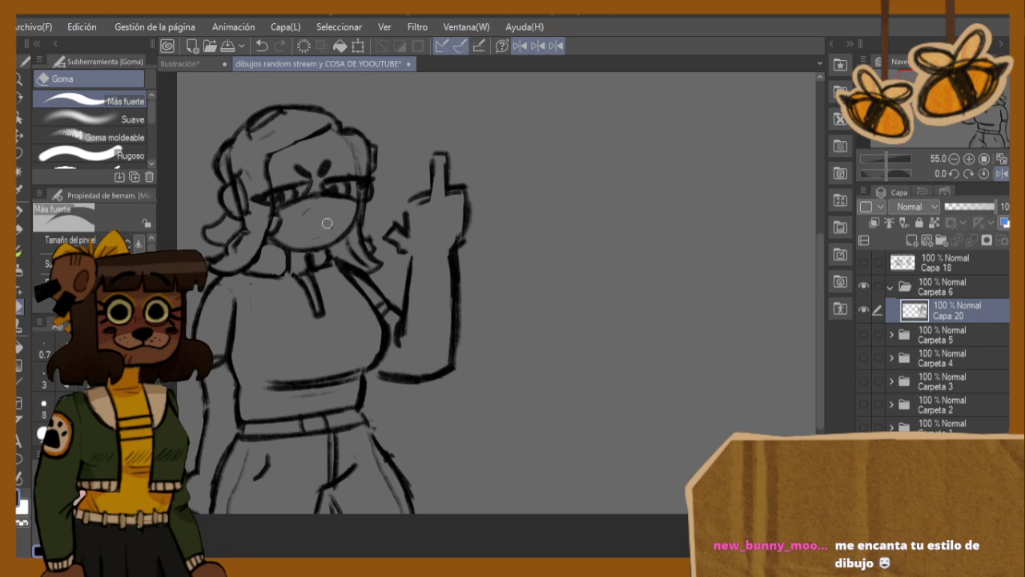
- Try out a small wavy mouth on the face with Soft Gouache, and undo its strokes
key("b")
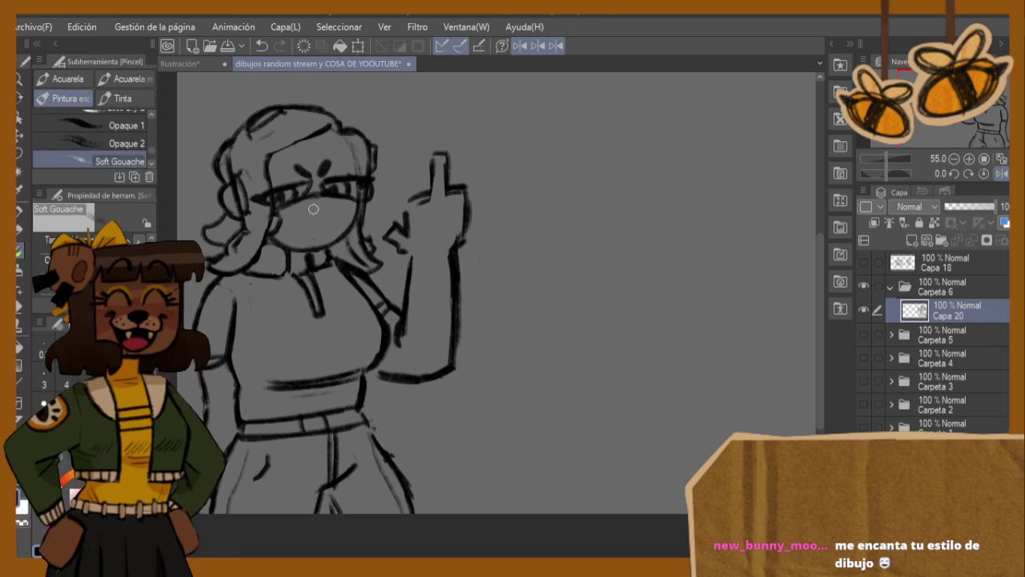
key("ctrl+z")
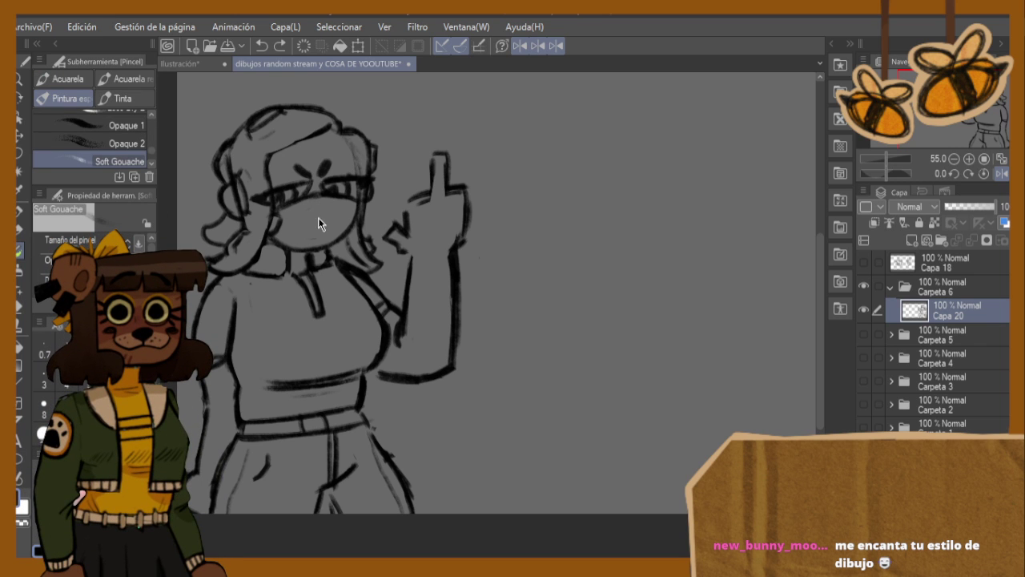
left_click_drag(296, 213, 319, 213)
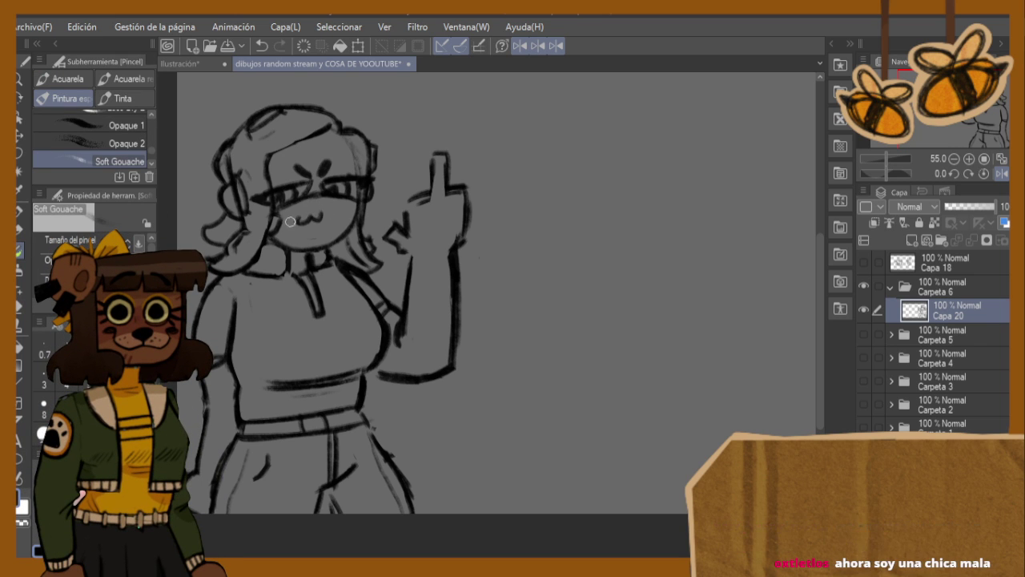
key("ctrl+z")
key("ctrl+z")
- Draw a round open mouth with a triangle inside and short marks at both corners, undoing the first inner strokes
mouse_move(317, 208)
left_mouse_down()
mouse_move(304, 232)
mouse_move(315, 212)
mouse_move(331, 225)
mouse_move(292, 233)
mouse_move(320, 209)
left_mouse_up()
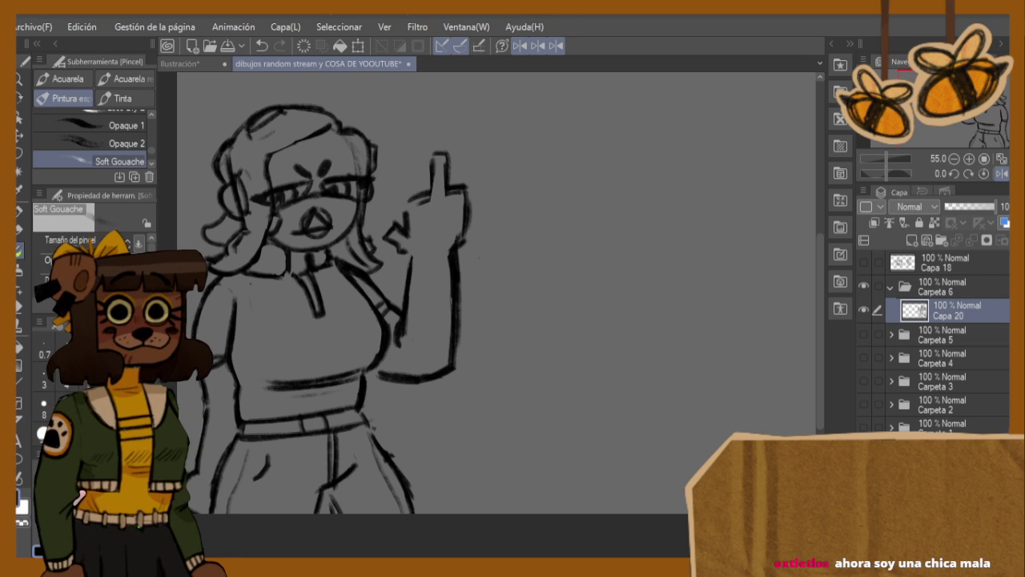
scroll(295, 207, "up", 2)
key("ctrl+z")
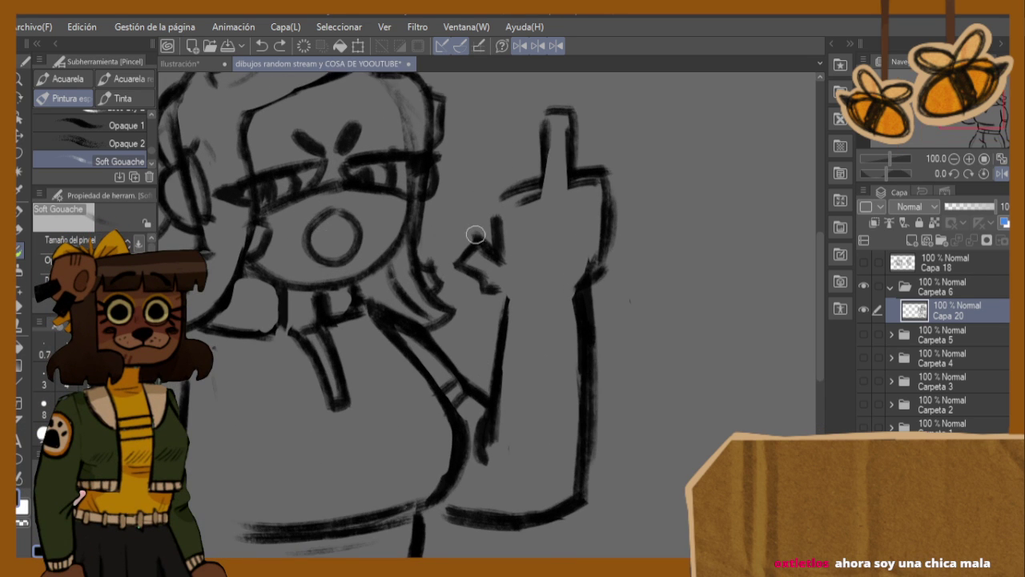
mouse_move(325, 226)
left_mouse_down()
mouse_move(344, 243)
mouse_move(338, 222)
mouse_move(329, 250)
mouse_move(342, 247)
mouse_move(313, 247)
mouse_move(310, 240)
mouse_move(373, 238)
left_mouse_up()
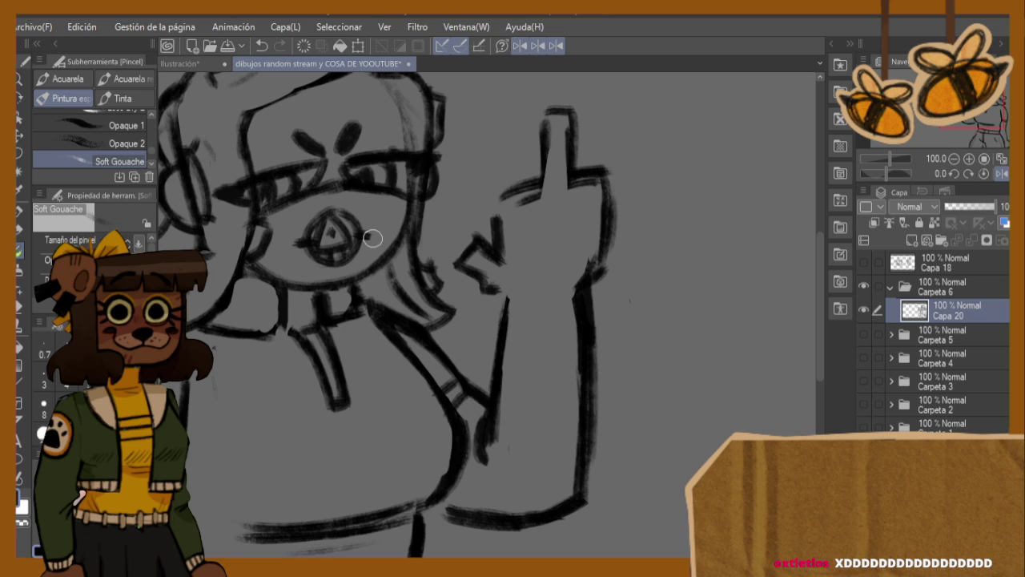
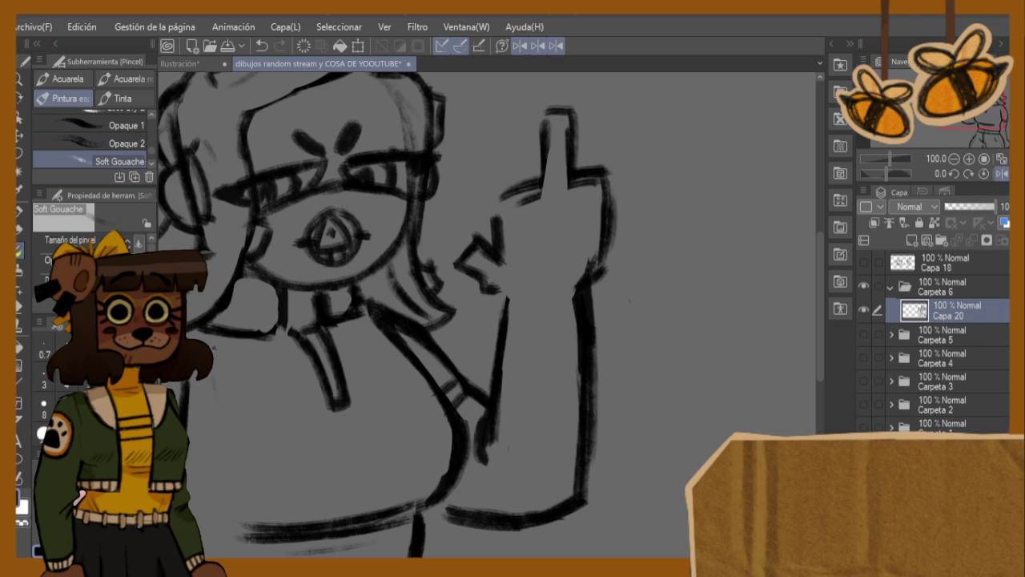
- Check the whole sketch in normal and mirrored view, with a brief look at the Ilustración document in between
scroll(591, 276, "down", 5)
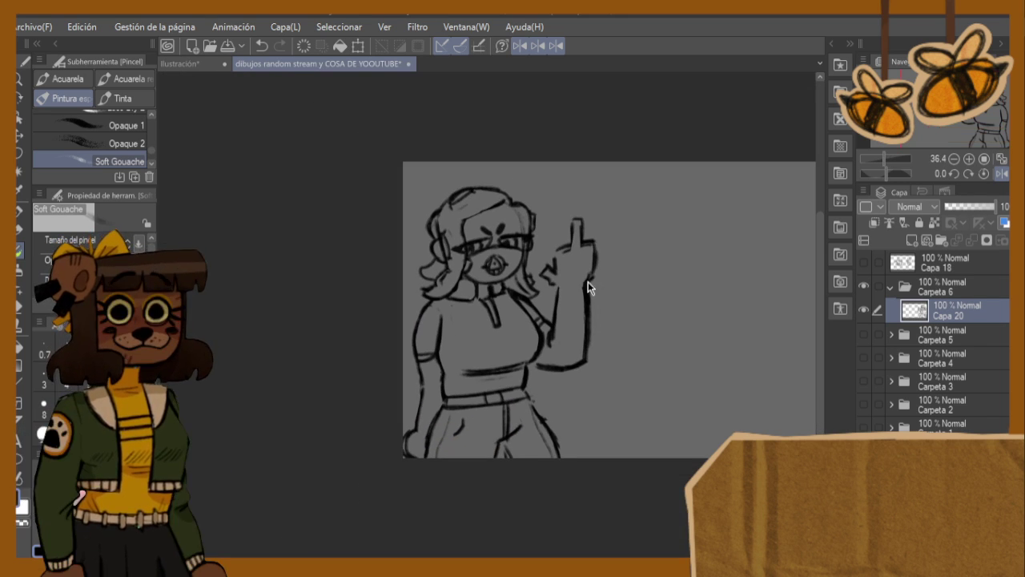
key("h")
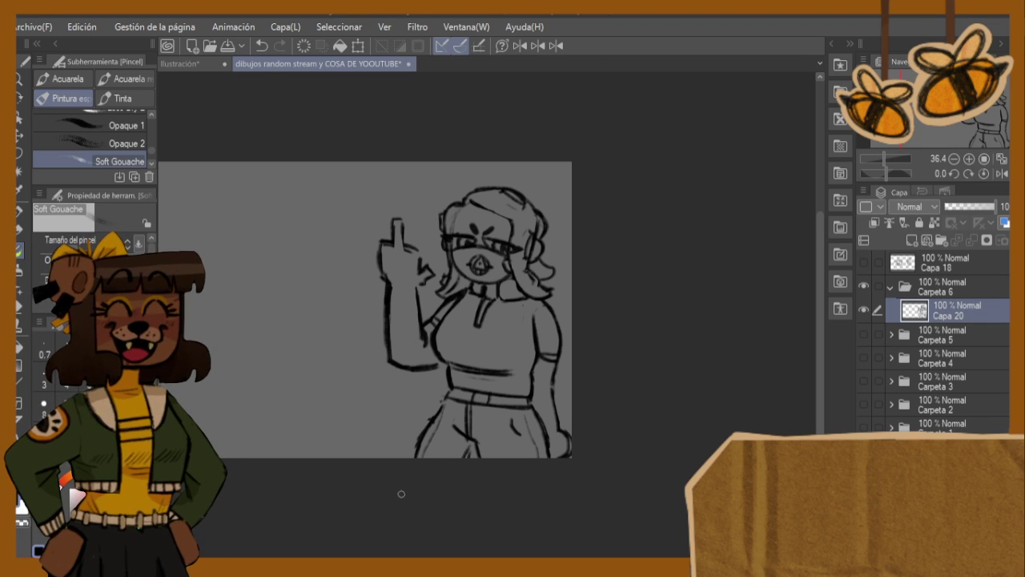
left_click(180, 64)
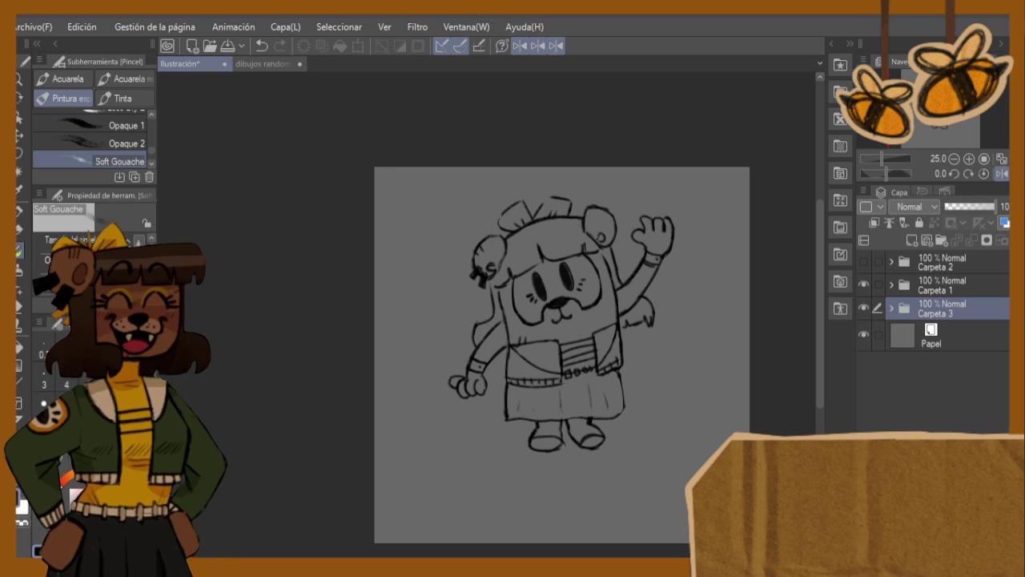
left_click(250, 64)
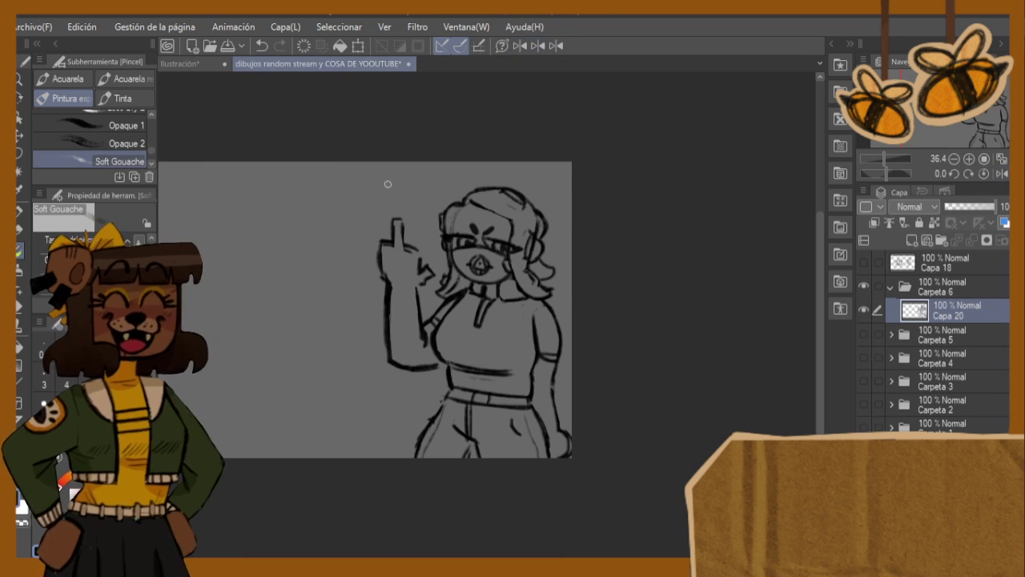
scroll(470, 224, "down", 2)
scroll(422, 250, "up", 2)
key("h")
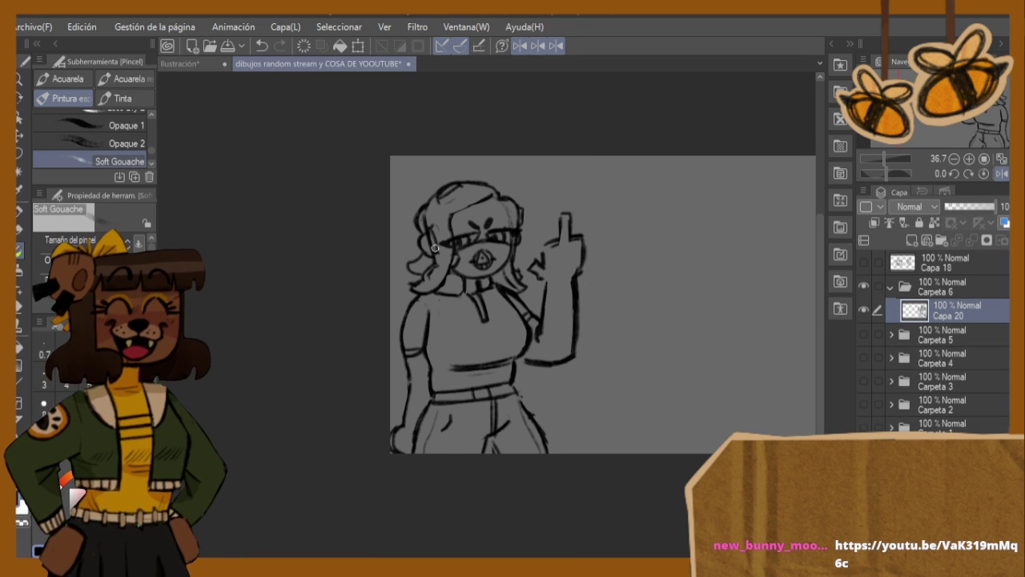
- Transform the Capa 20 sketch by flipping it horizontally in place, and accept the transformation
left_click(19, 308)
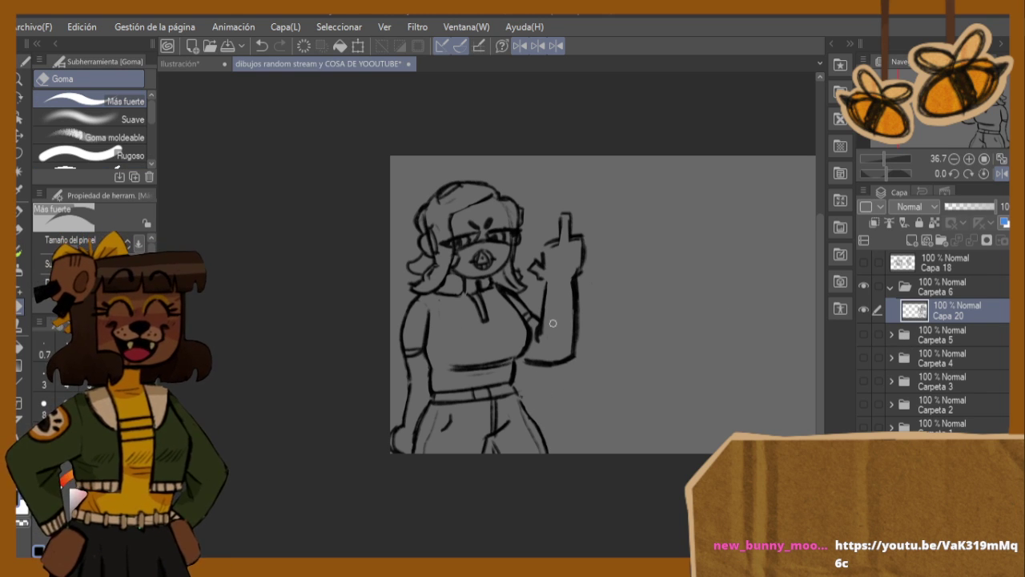
key("ctrl+t")
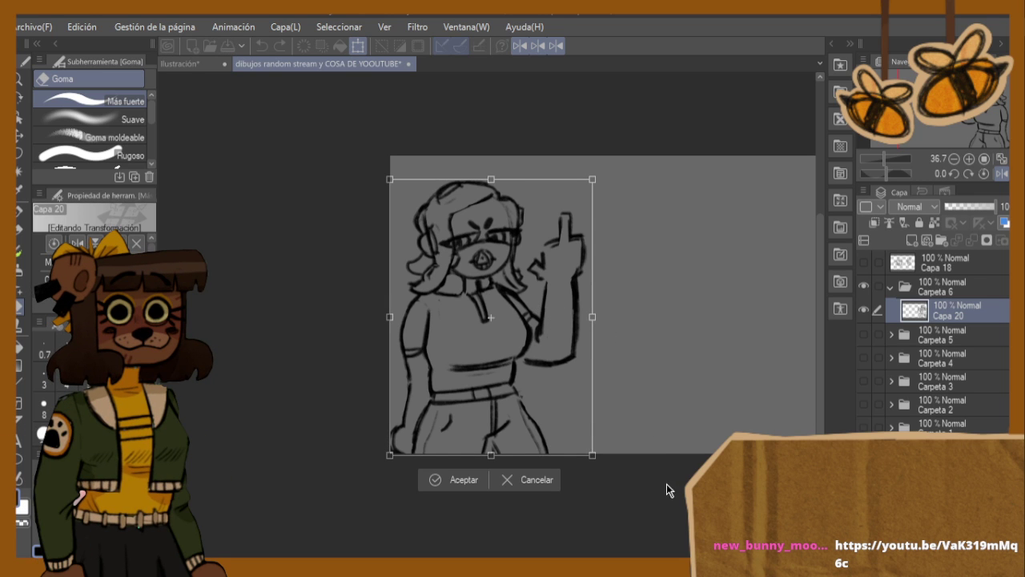
key("h")
left_click(471, 484)
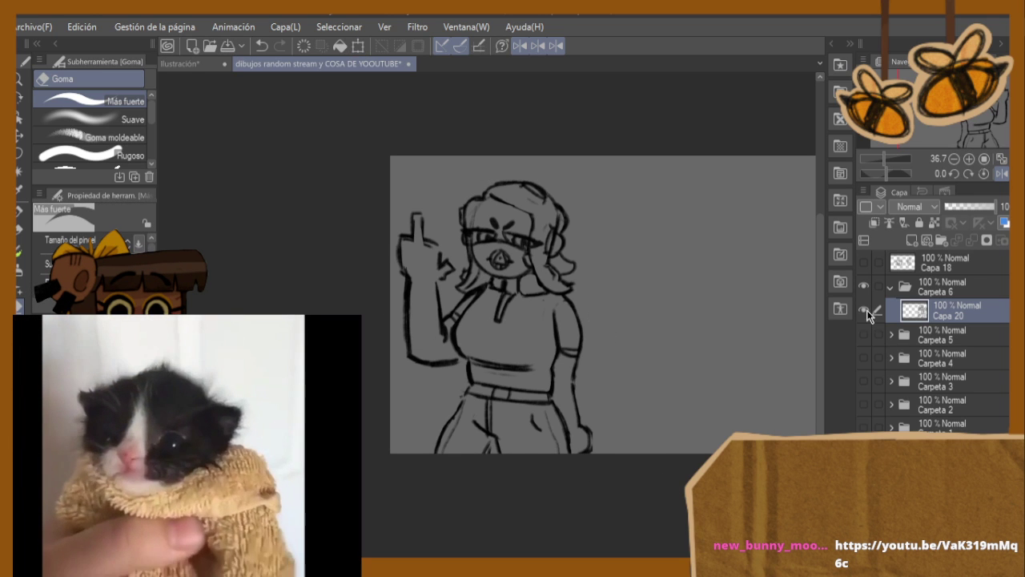
- Show Carpeta 5 briefly to compare the flipped character with its figures in unmirrored view, and hide the folder
left_click(865, 335)
scroll(693, 286, "down", 1)
key("h")
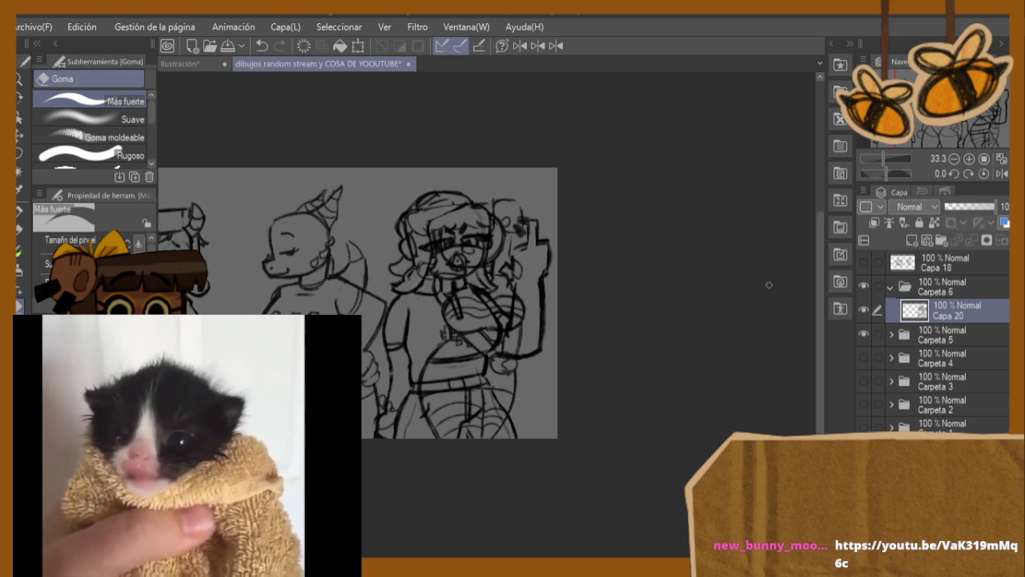
left_click(865, 335)
scroll(433, 311, "down", 4)
scroll(294, 278, "up", 4)
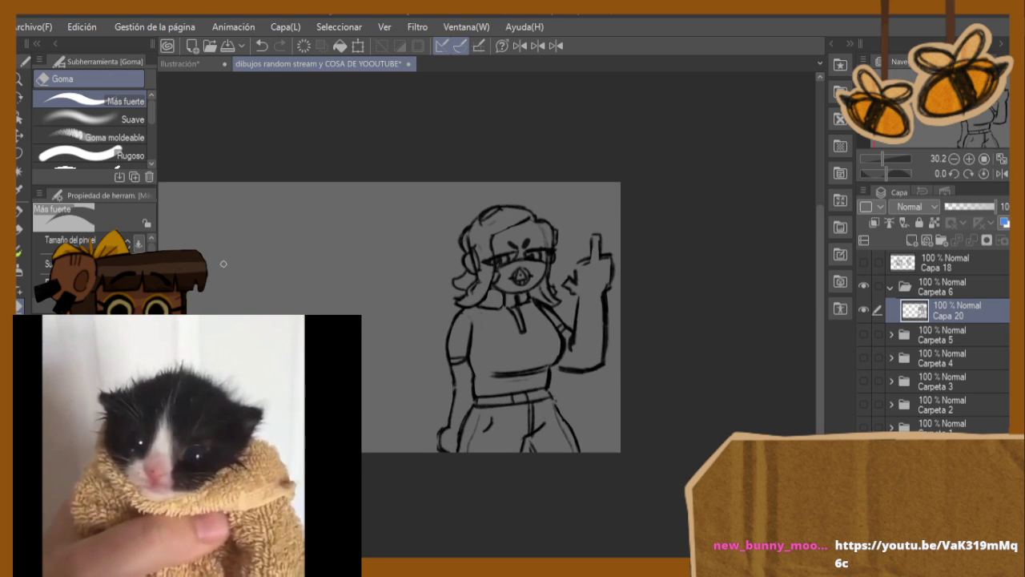
- Scale the character sketch on Capa 20 down slightly toward the canvas's lower-right corner and save the file
scroll(224, 263, "down", 1)
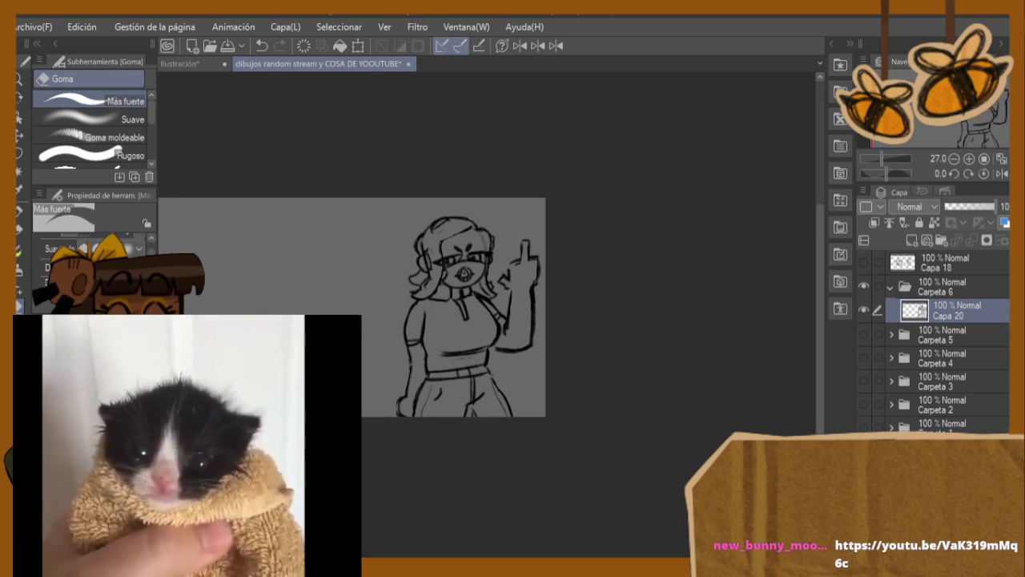
left_click_drag(216, 250, 337, 250)
scroll(337, 250, "up", 2)
key("ctrl+t")
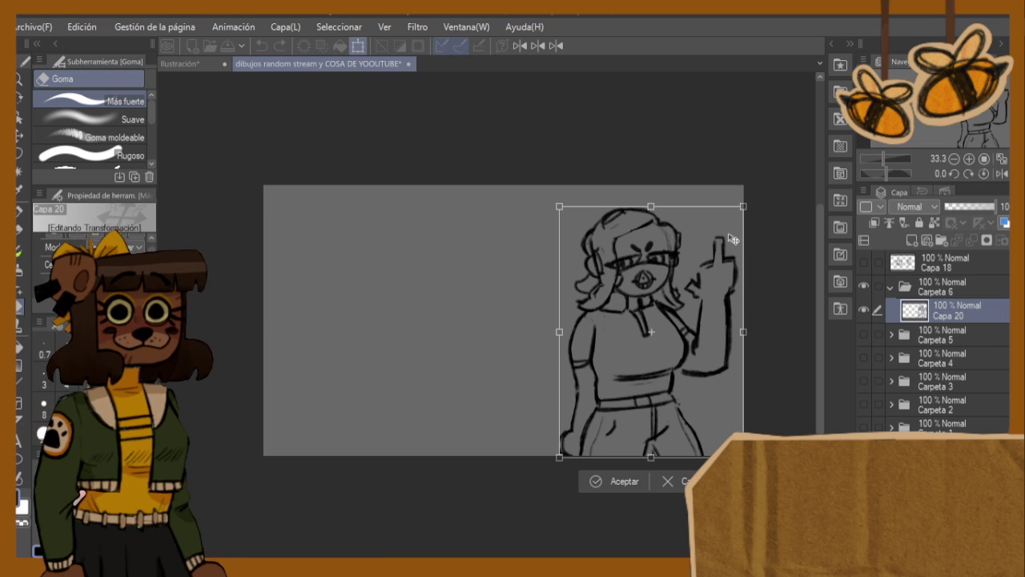
mouse_move(742, 207)
left_mouse_down()
mouse_move(715, 242)
mouse_move(726, 247)
left_mouse_up()
left_click(619, 479)
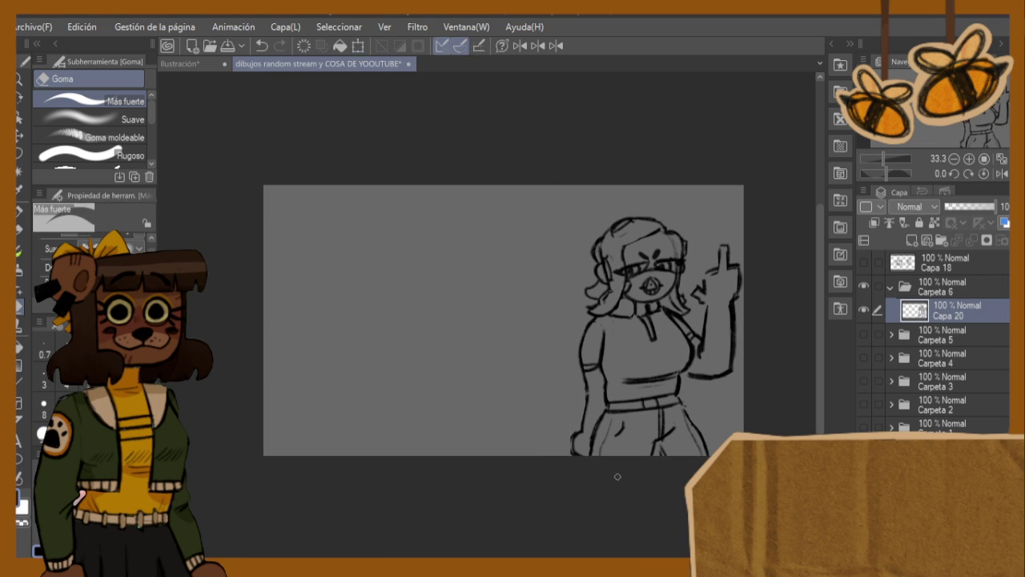
scroll(377, 257, "up", 2)
scroll(443, 271, "down", 4)
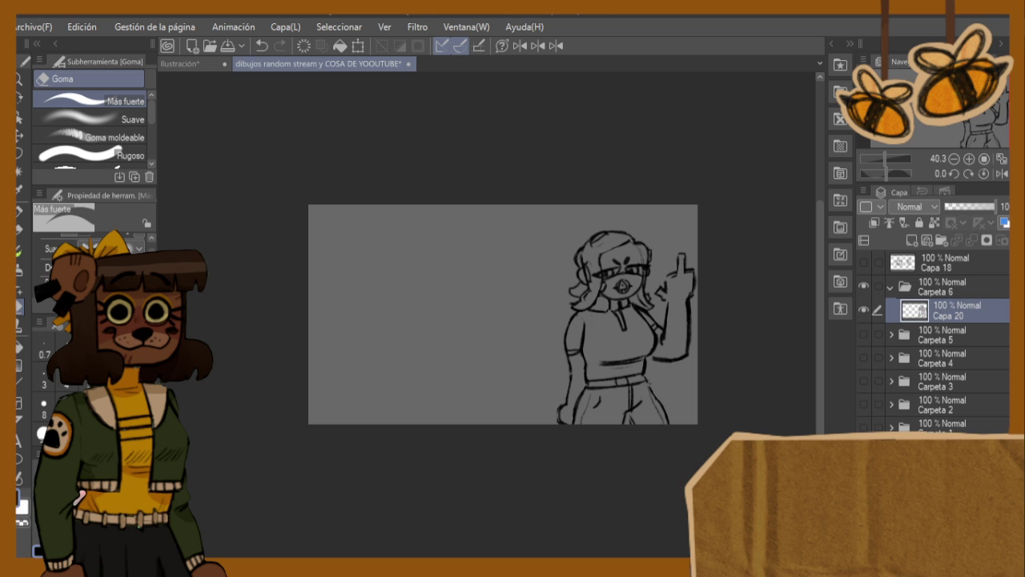
key("ctrl+s")
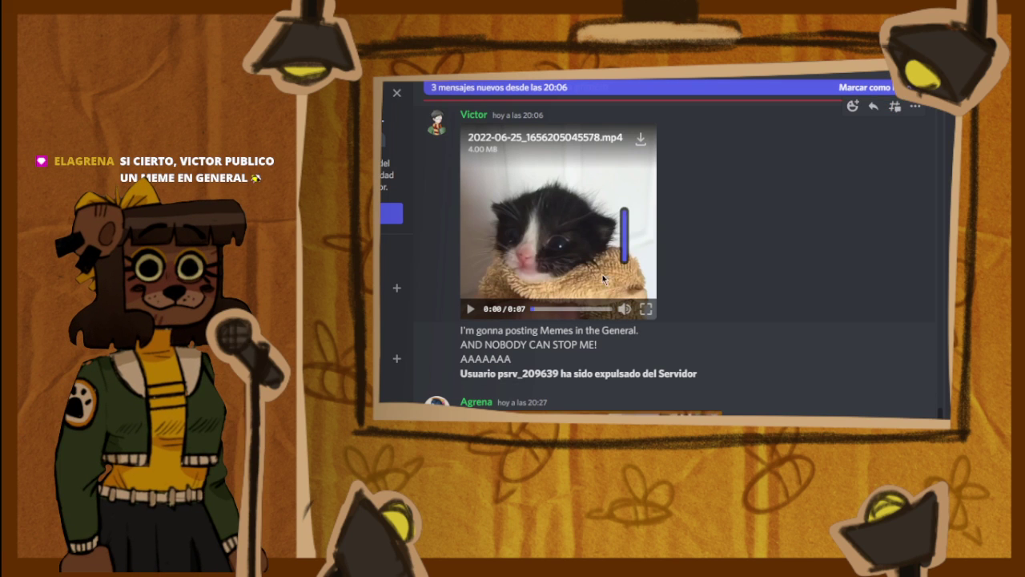
- Switch to Discord, play the kitten video 2022-06-25_1656205045578.mp4, and view the bedroom image posted below it enlarged
left_click(470, 309)
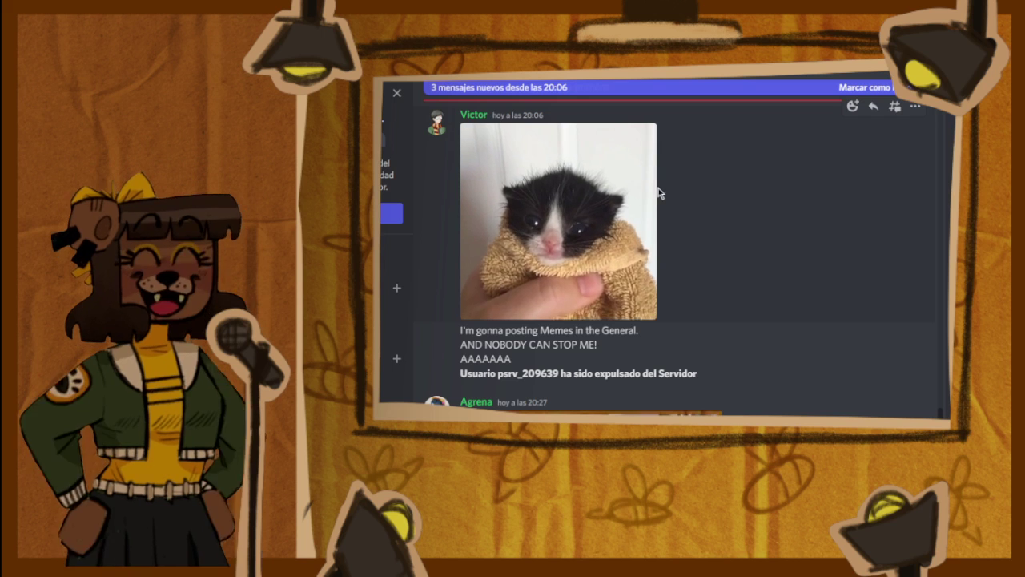
left_click(638, 138)
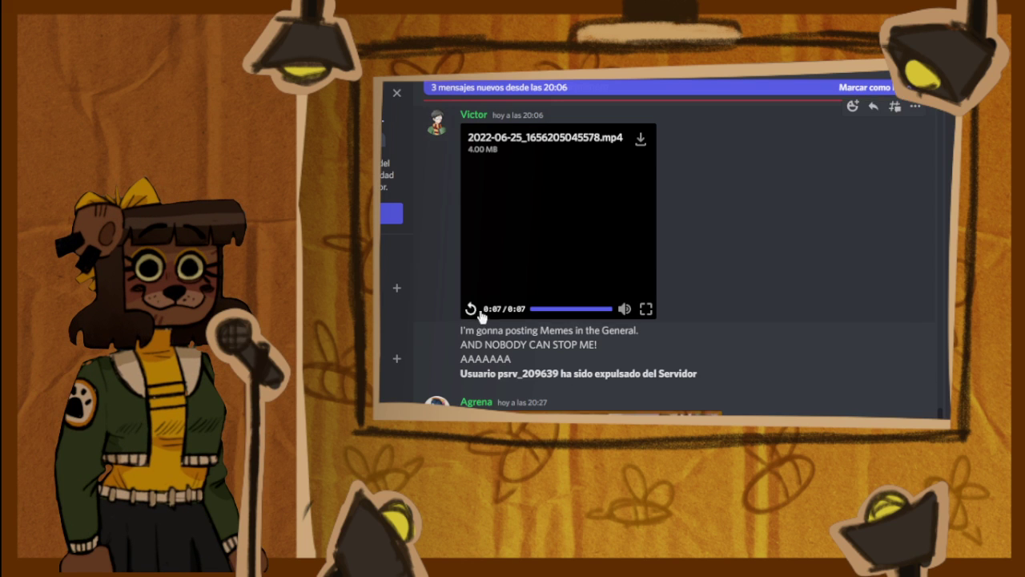
scroll(658, 370, "down", 3)
left_click(643, 359)
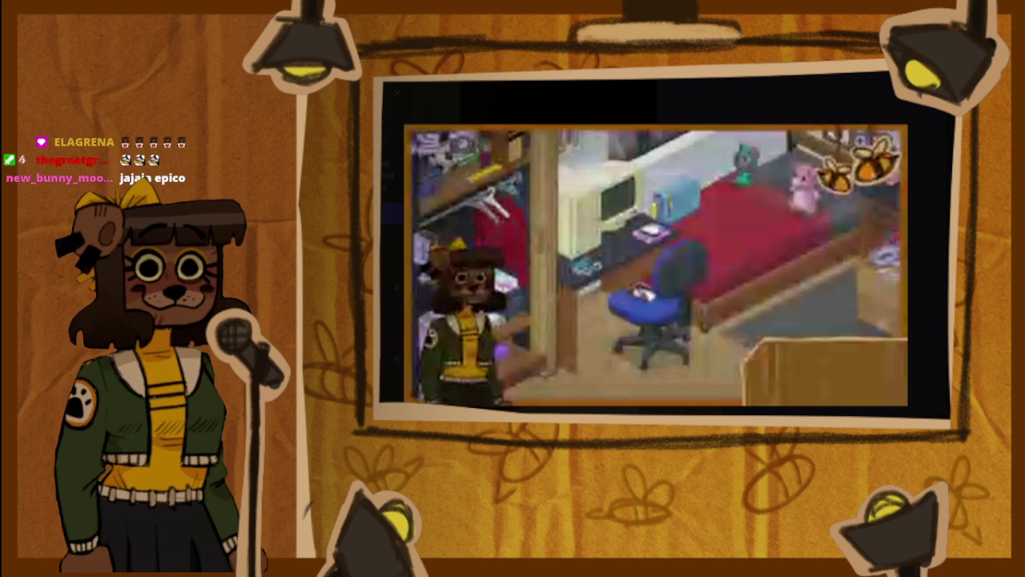
key("Escape")
scroll(535, 323, "up", 4)
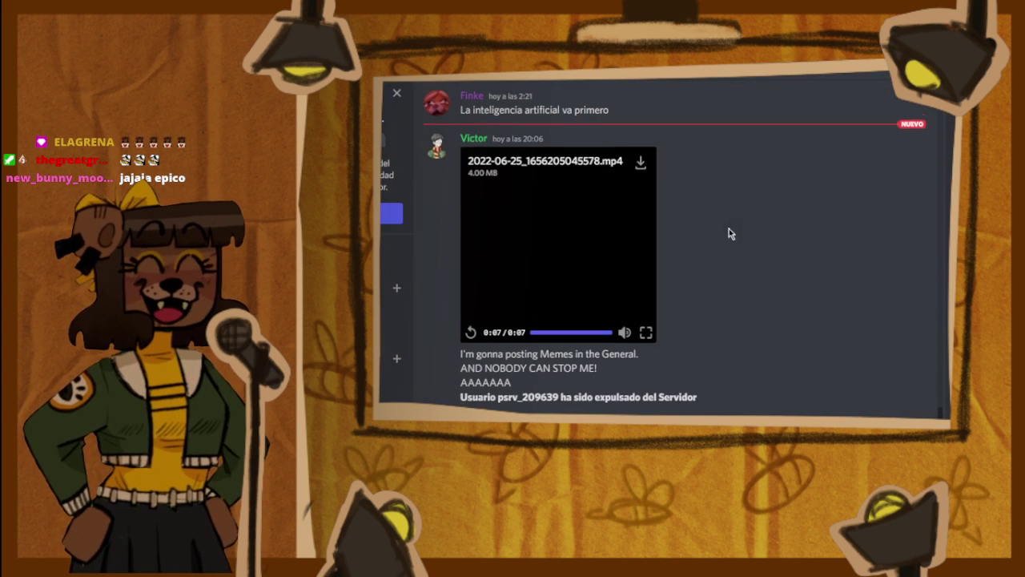
- React to the kitten video message with the :lol: emoji from The great discord
left_click(853, 133)
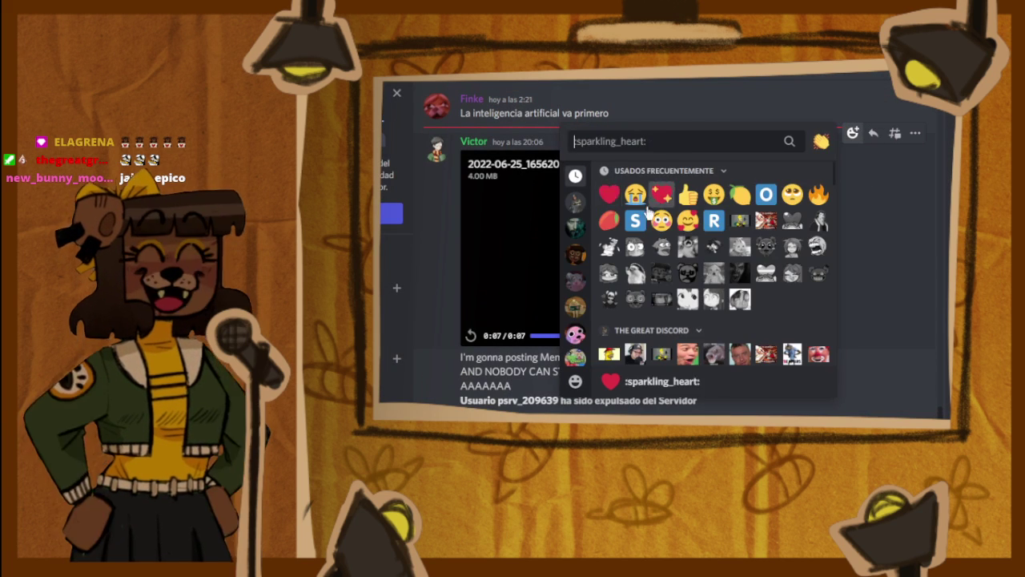
scroll(648, 217, "down", 1)
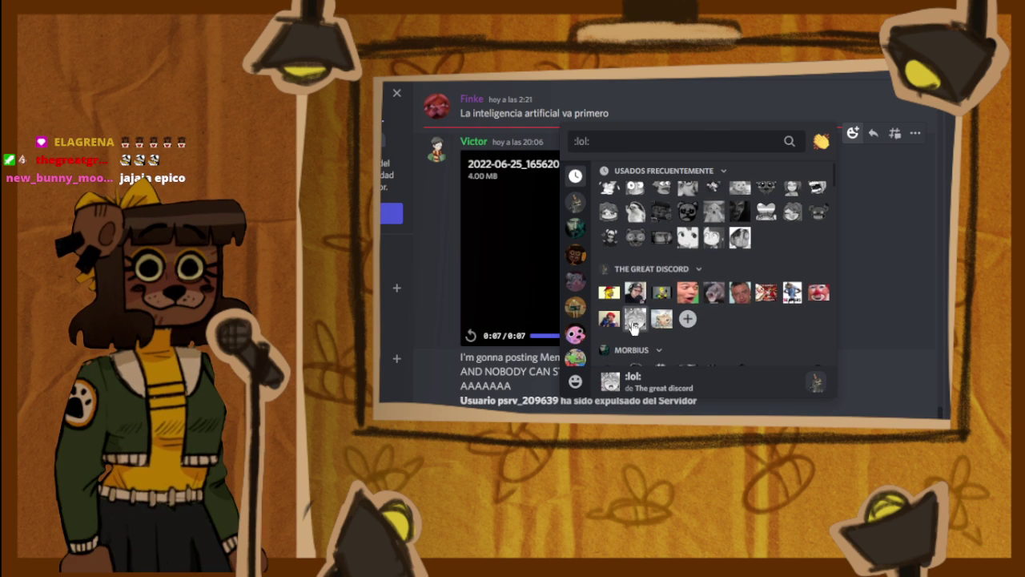
left_click(634, 323)
- View the bedroom image enlarged once more and close it
scroll(721, 304, "down", 3)
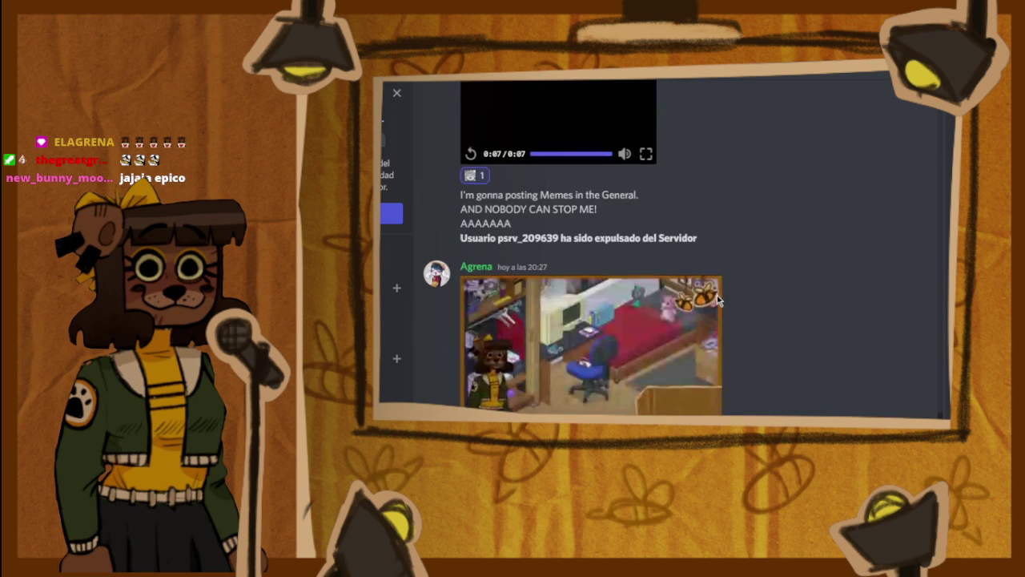
left_click(645, 336)
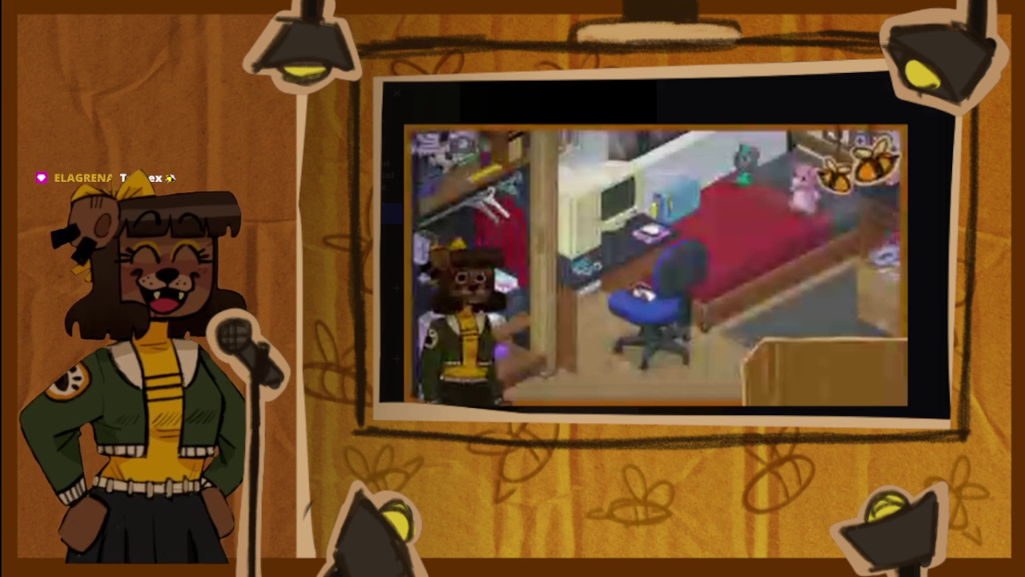
key("Escape")
- Switch to the El Tri video on YouTube, view it in theater mode, and return to Discord
key("alt+Tab")
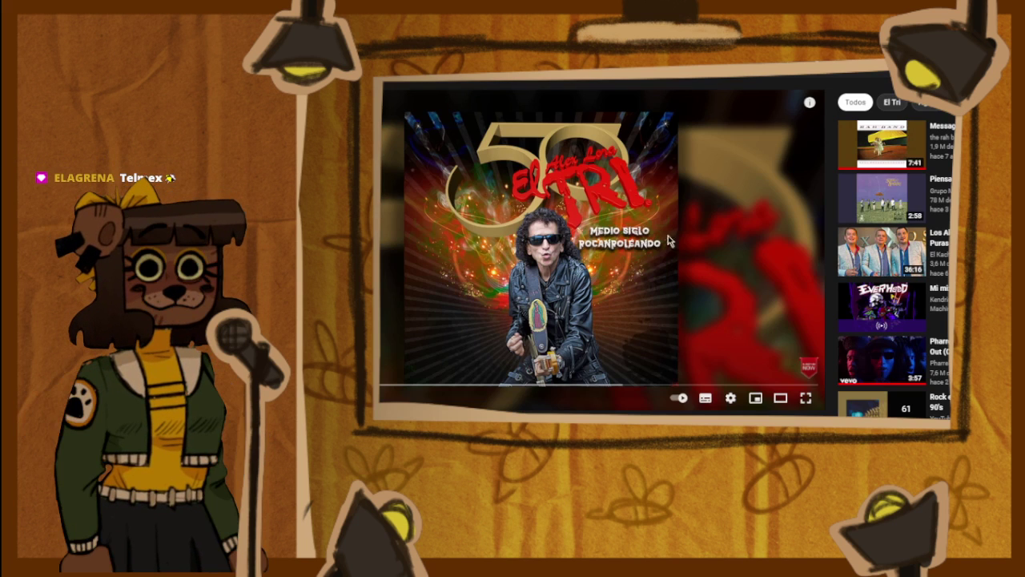
left_click(781, 399)
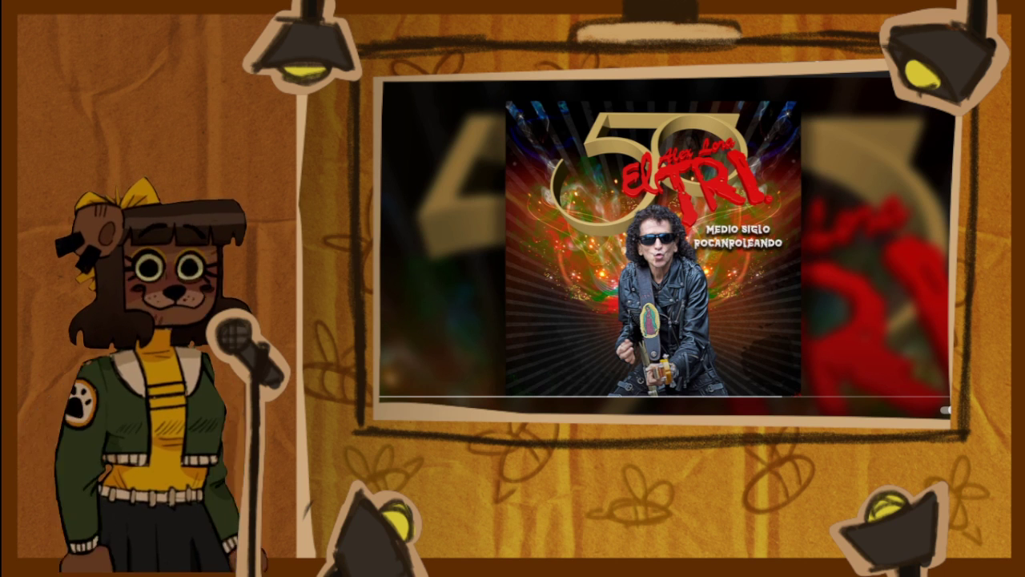
key("alt+Tab")
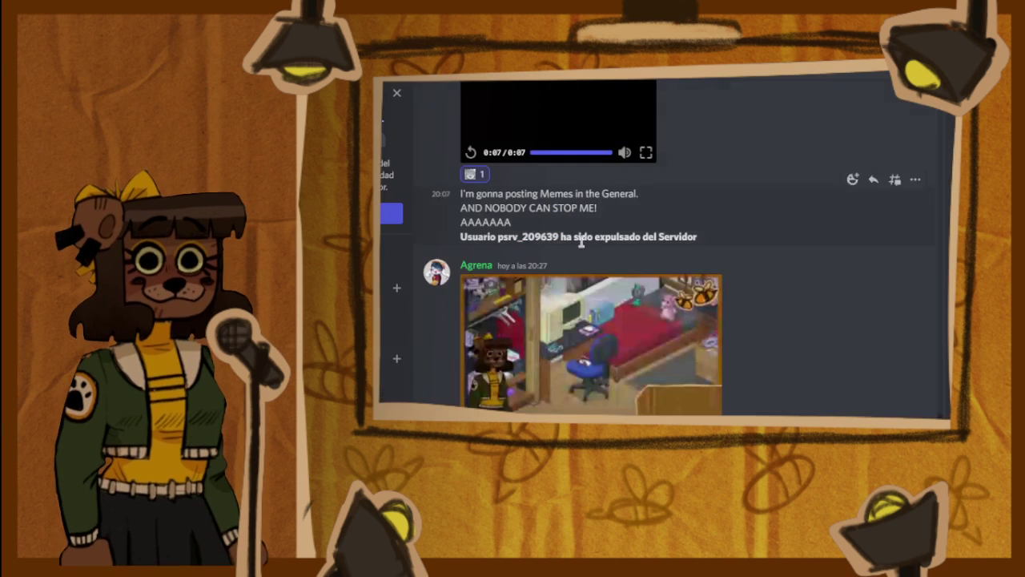
- Replay the kitten video in the Discord chat and return to the messages below it
scroll(560, 268, "up", 1)
left_click(473, 208)
scroll(593, 320, "up", 2)
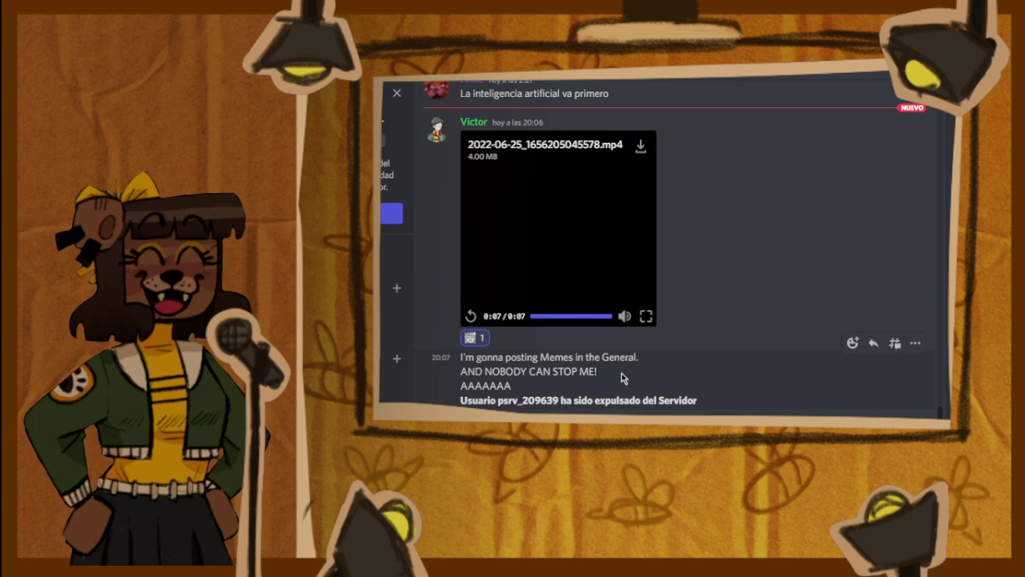
left_click(469, 319)
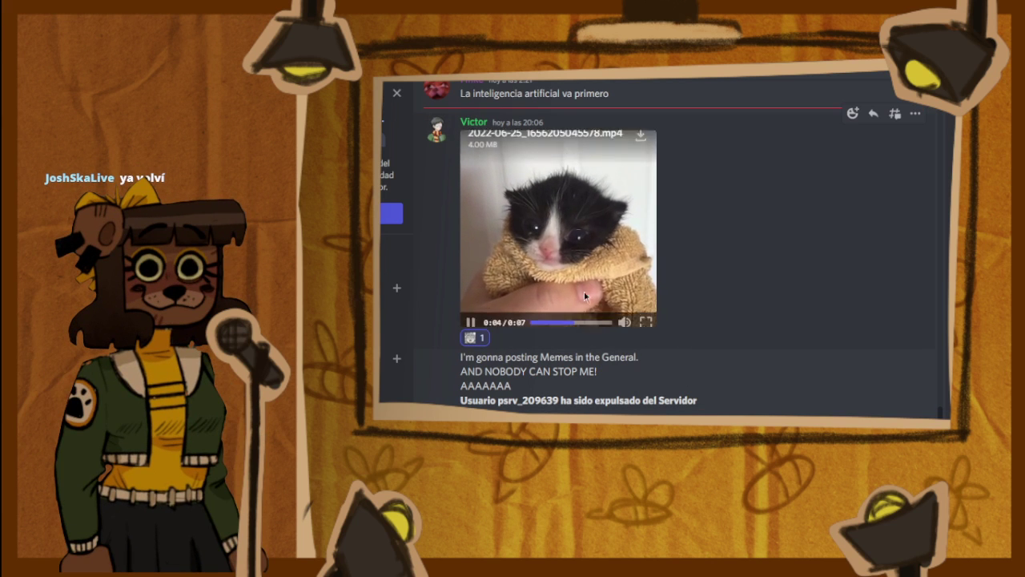
scroll(767, 235, "down", 3)
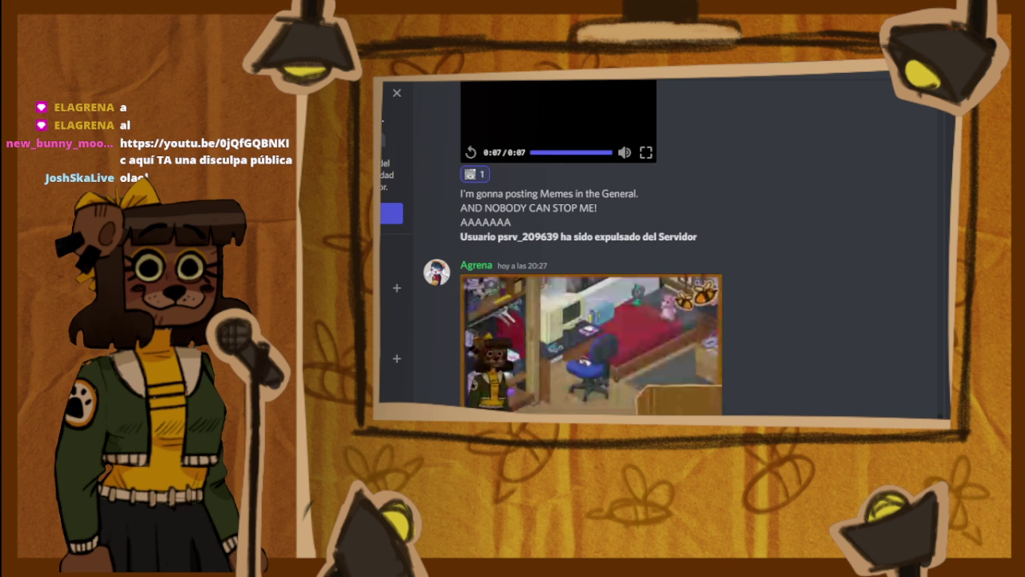
- Return to the drawing in Clip Studio Paint and erase the fold lines across the lower shirt beneath the chest
key("ctrl+t")
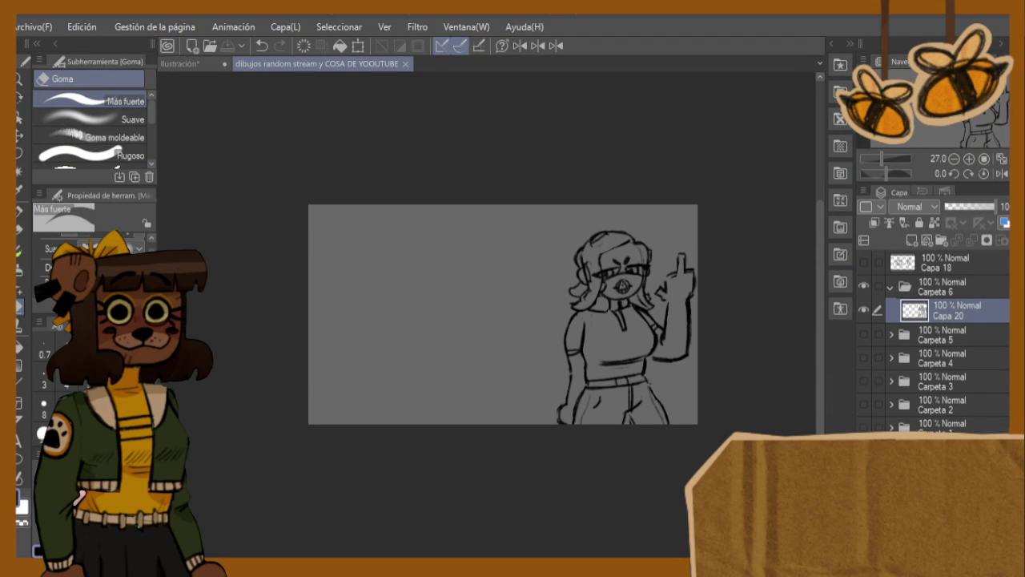
scroll(662, 462, "up", 3)
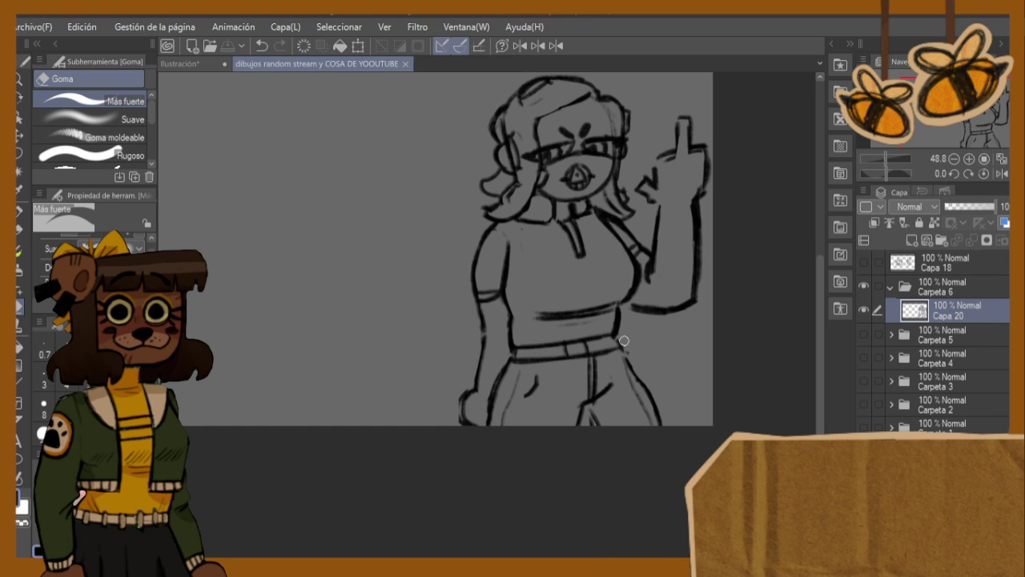
scroll(817, 352, "down", 3)
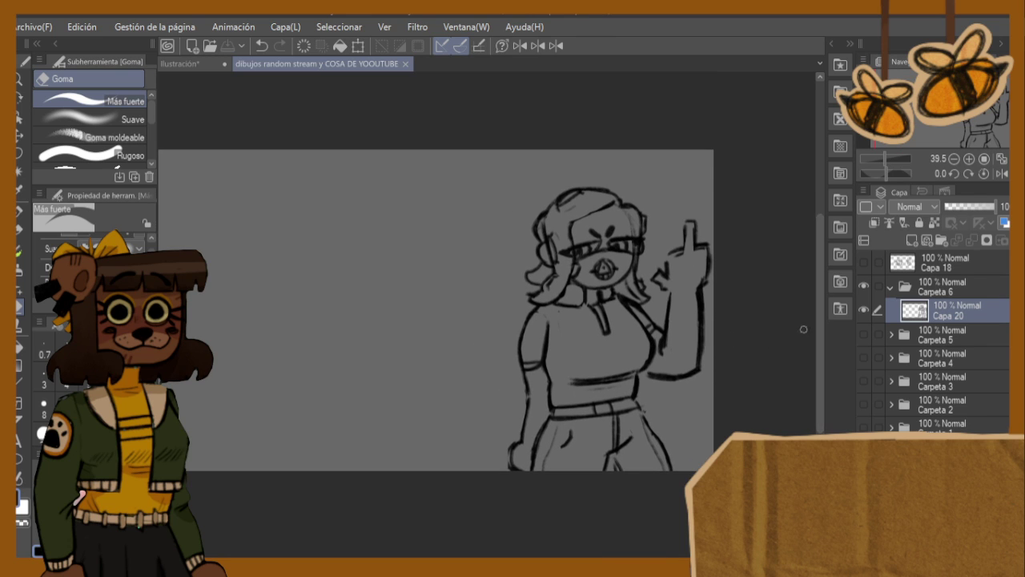
scroll(793, 332, "up", 1)
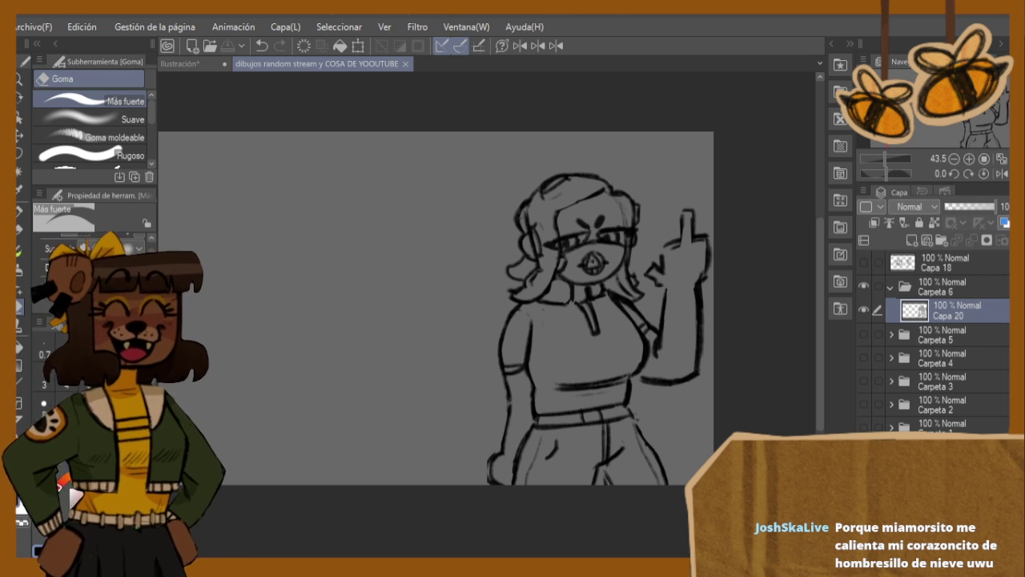
scroll(655, 343, "up", 2)
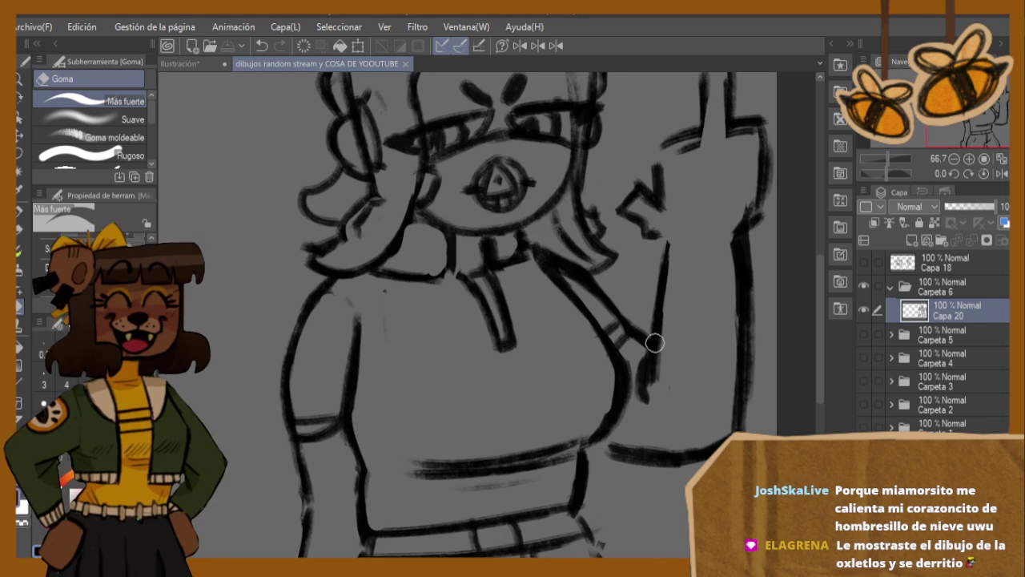
scroll(655, 343, "up", 2)
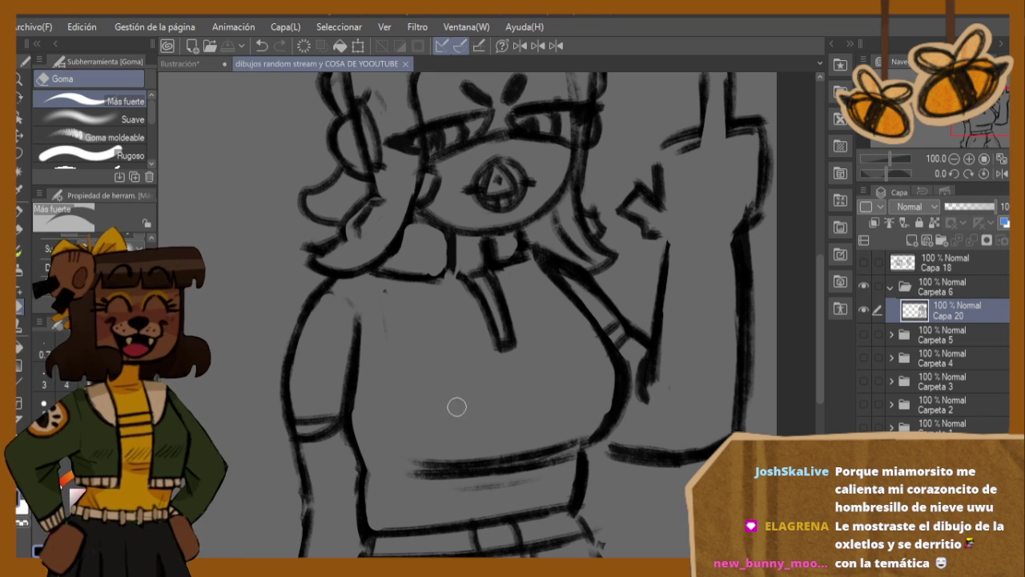
mouse_move(407, 455)
left_mouse_down()
mouse_move(481, 448)
mouse_move(416, 468)
mouse_move(492, 449)
mouse_move(453, 478)
mouse_move(480, 473)
left_mouse_up()
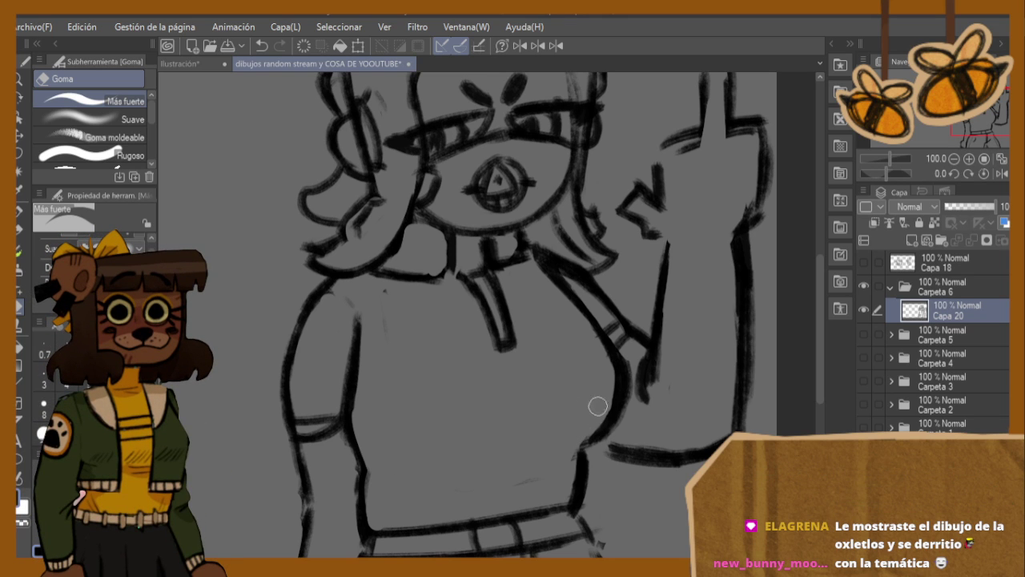
- Mirror the canvas view and redraw the fold line beneath the chest with the Soft Gouache brush
key("h")
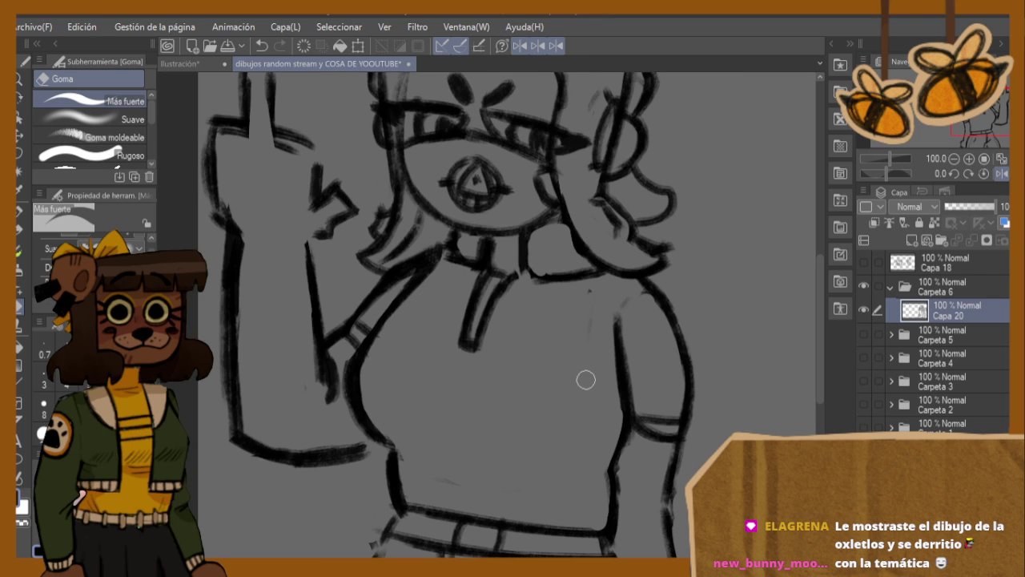
key("b")
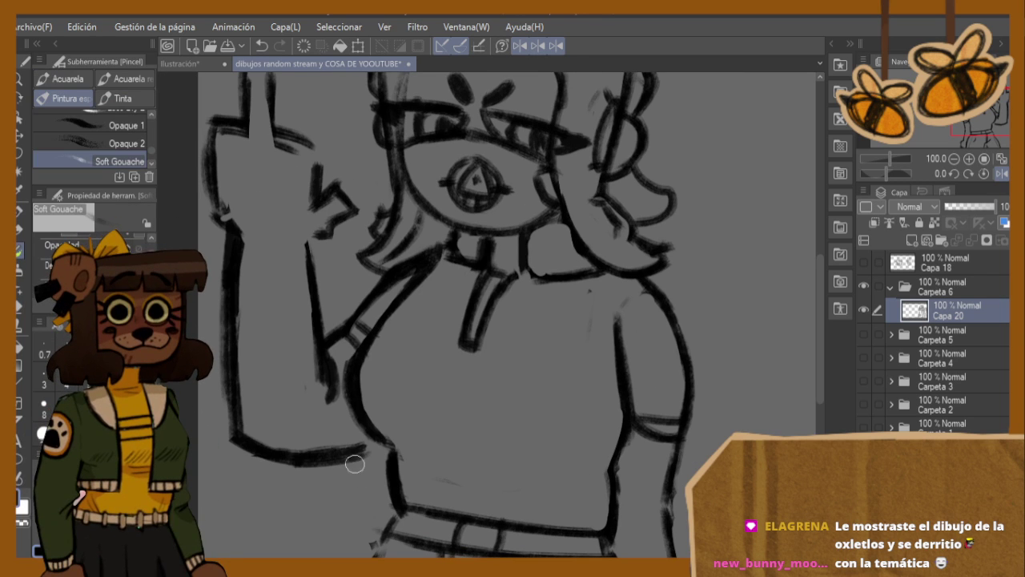
left_click_drag(394, 446, 525, 472)
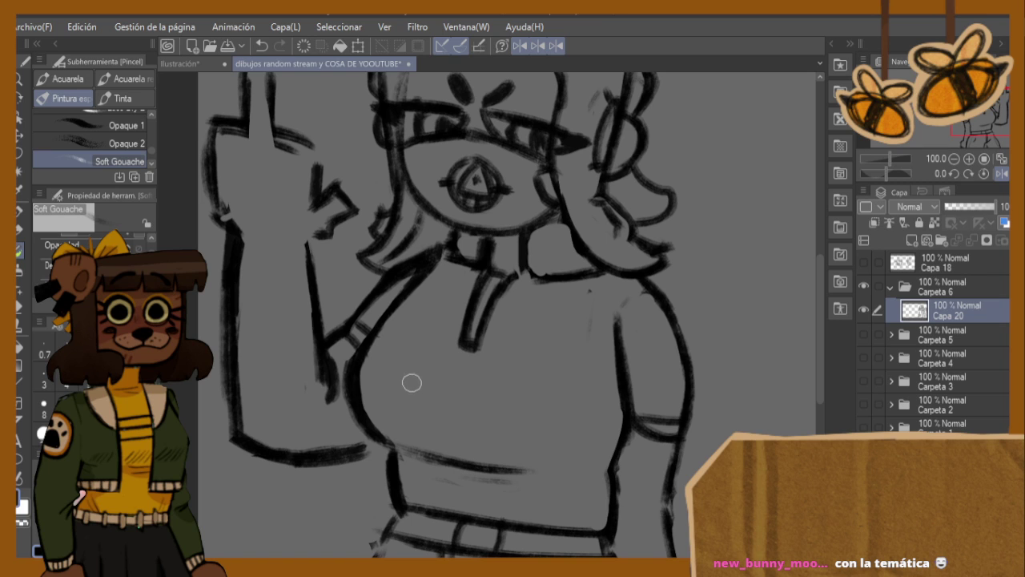
- Sketch a face on the shirt front with a domed head, slanted eyes, a mouth, a squared fringe and two pointed ears
mouse_move(402, 385)
left_mouse_down()
mouse_move(424, 367)
mouse_move(467, 371)
mouse_move(506, 411)
mouse_move(514, 449)
mouse_move(517, 425)
mouse_move(496, 386)
mouse_move(464, 373)
mouse_move(416, 379)
mouse_move(387, 423)
mouse_move(420, 380)
mouse_move(496, 400)
left_mouse_up()
mouse_move(412, 402)
left_mouse_down()
mouse_move(431, 435)
mouse_move(411, 401)
left_mouse_up()
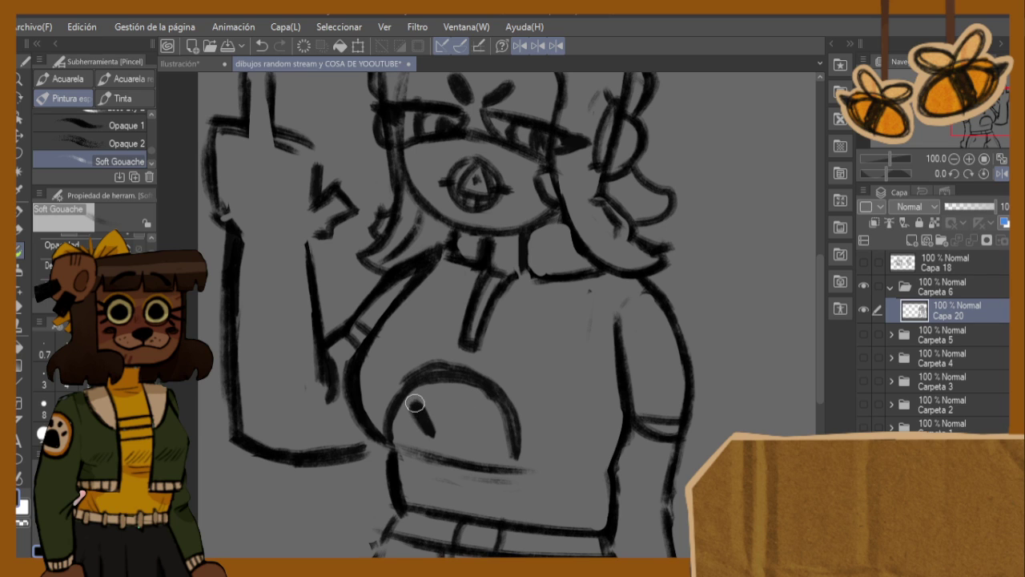
mouse_move(485, 419)
left_mouse_down()
mouse_move(444, 447)
mouse_move(477, 457)
mouse_move(409, 439)
mouse_move(461, 458)
left_mouse_up()
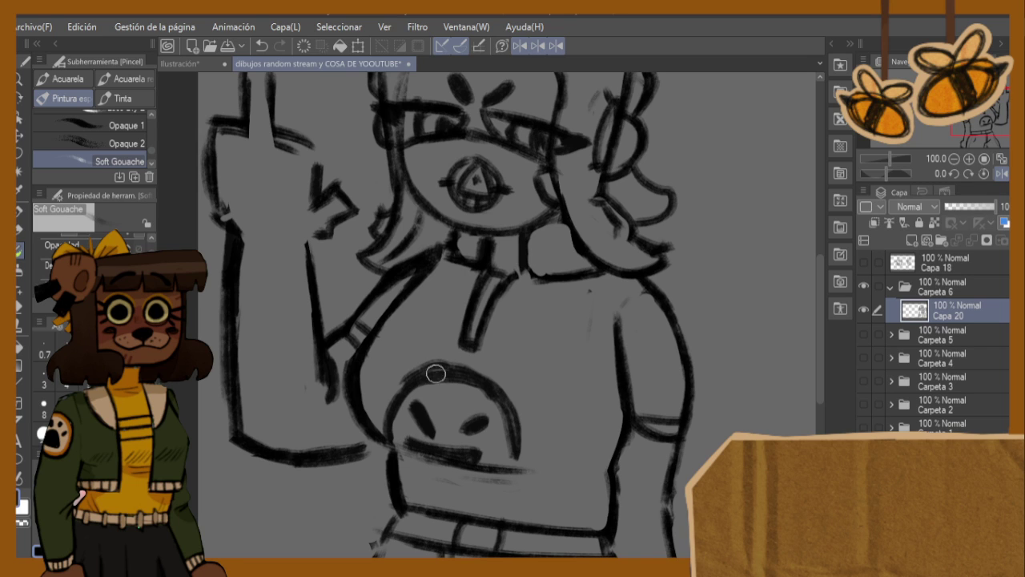
mouse_move(398, 389)
left_mouse_down()
mouse_move(405, 360)
mouse_move(435, 360)
mouse_move(428, 339)
mouse_move(438, 357)
mouse_move(521, 384)
mouse_move(504, 361)
mouse_move(513, 361)
mouse_move(512, 458)
mouse_move(502, 464)
mouse_move(501, 412)
mouse_move(485, 403)
mouse_move(404, 394)
mouse_move(388, 437)
left_mouse_up()
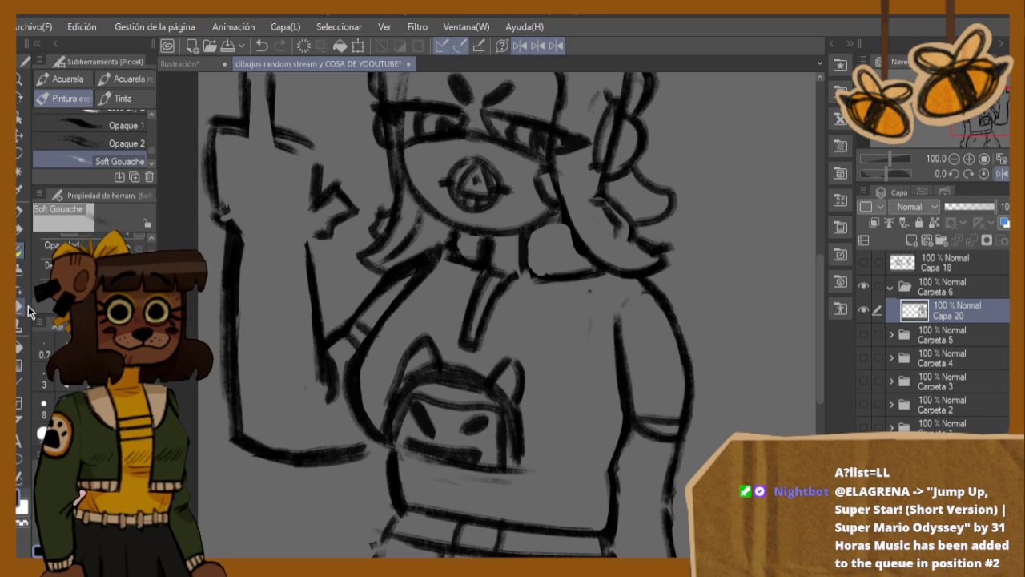
- Erase the thick domed head outline and the two eyes of the shirt face, and return to the Soft Gouache brush
key("e")
mouse_move(416, 368)
left_mouse_down()
mouse_move(498, 394)
mouse_move(509, 408)
mouse_move(511, 400)
mouse_move(511, 452)
left_mouse_up()
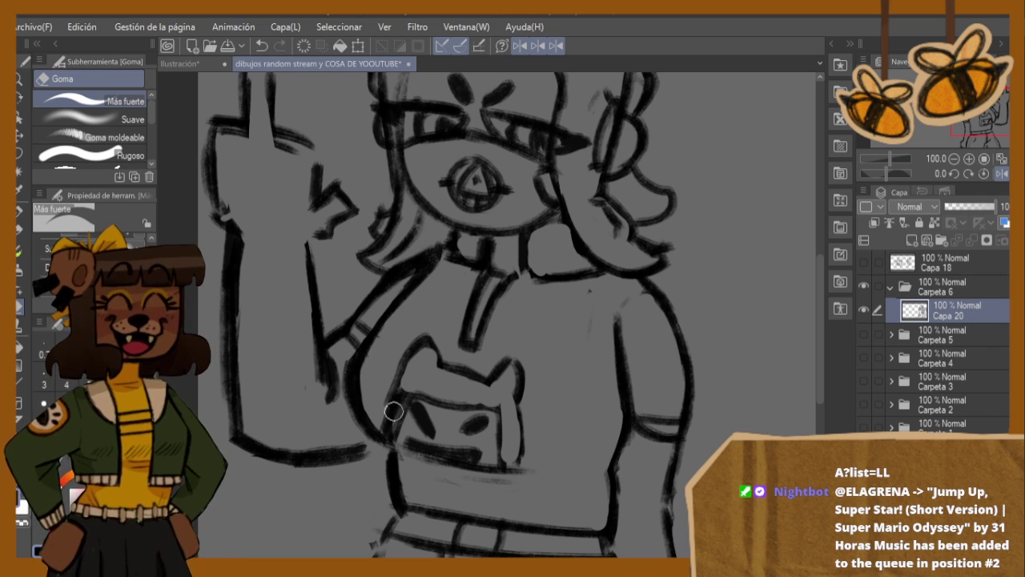
mouse_move(394, 411)
left_mouse_down()
mouse_move(407, 390)
mouse_move(399, 408)
mouse_move(441, 415)
mouse_move(433, 431)
mouse_move(416, 412)
mouse_move(476, 429)
left_mouse_up()
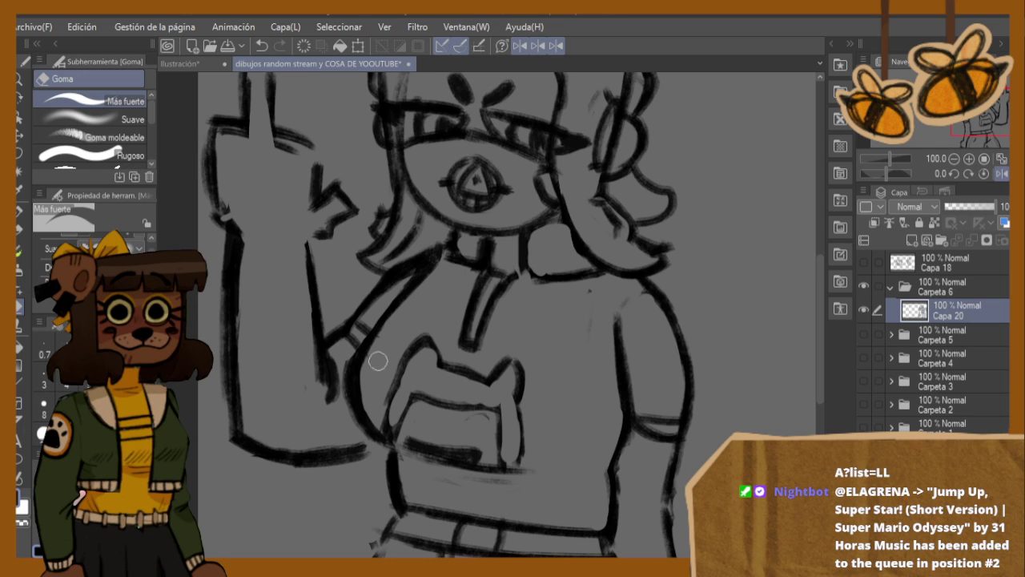
key("b")
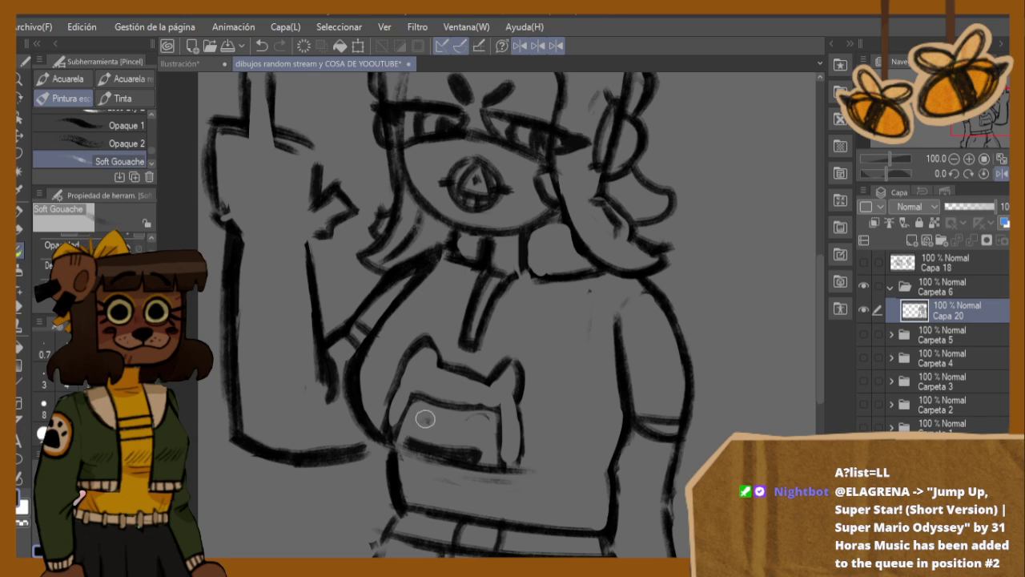
- Paint two round eyes on the shirt's cat-eared face and erase small notches from its mouth to form teeth
left_click_drag(425, 419, 472, 431)
key("e")
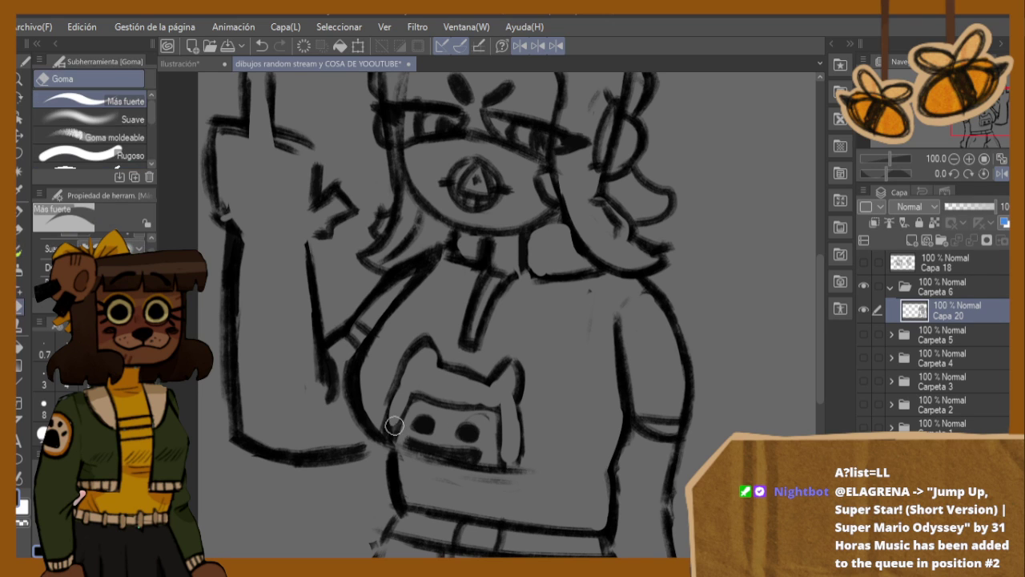
left_click_drag(421, 443, 422, 440)
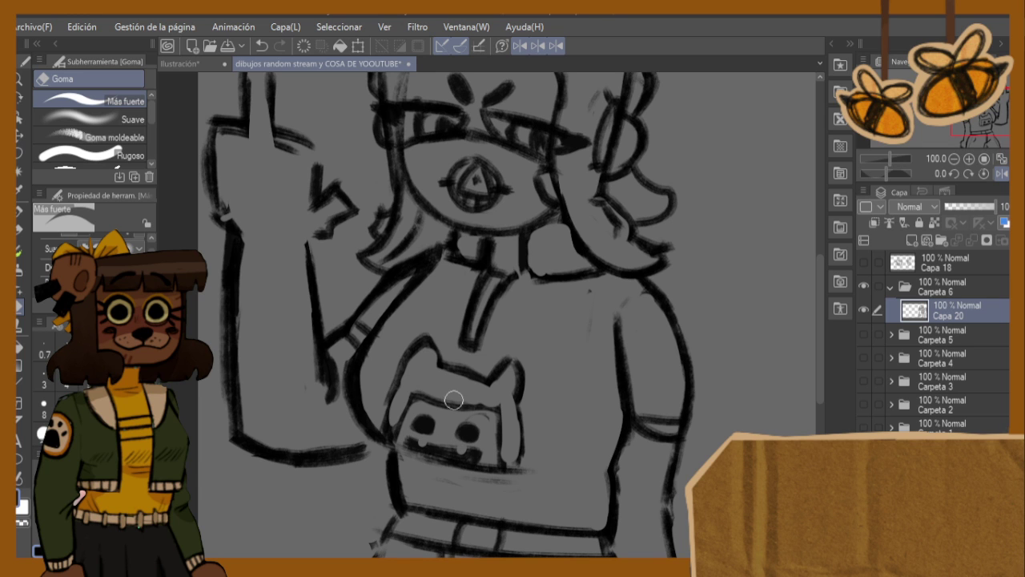
- Mirror the canvas view and examine the overall balance of the whole figure
key("h")
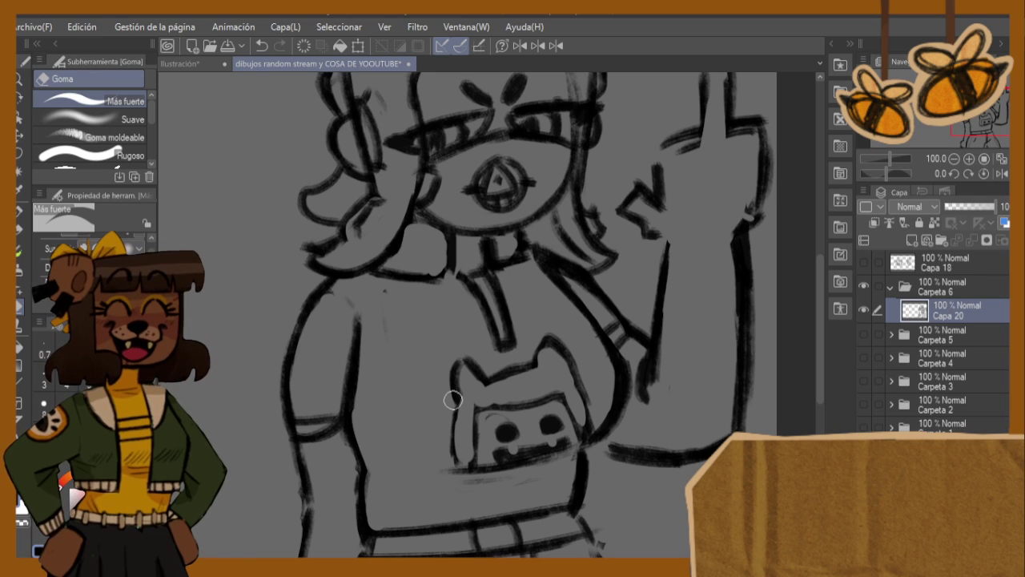
scroll(452, 400, "down", 5)
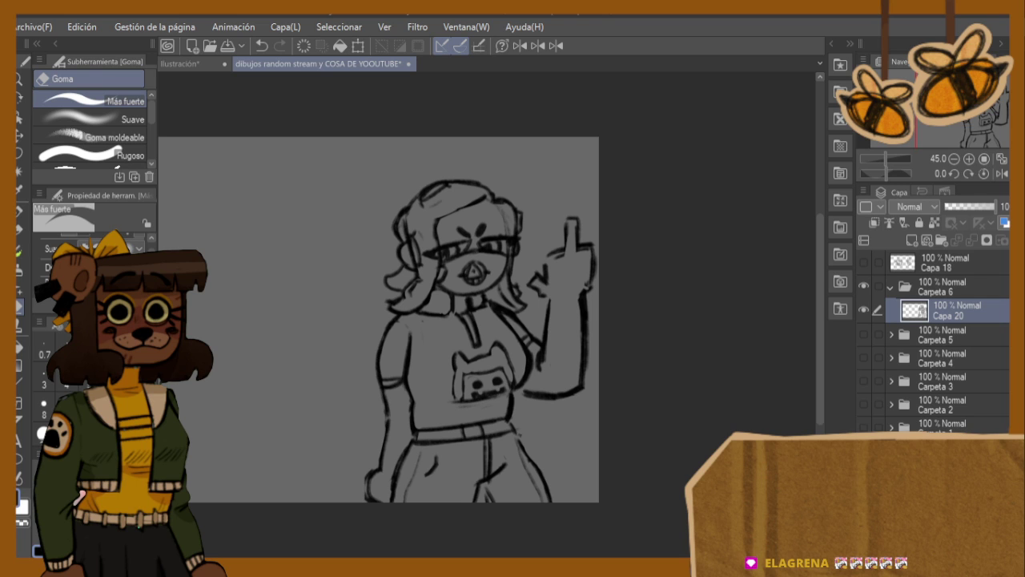
left_click_drag(228, 263, 207, 262)
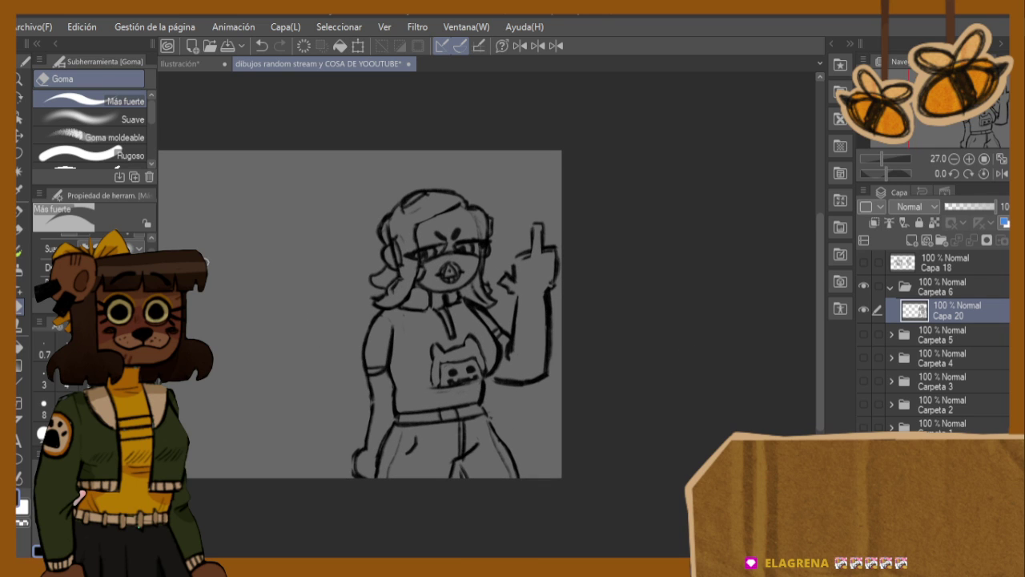
mouse_move(578, 559)
left_mouse_down()
mouse_move(415, 558)
mouse_move(453, 558)
left_mouse_up()
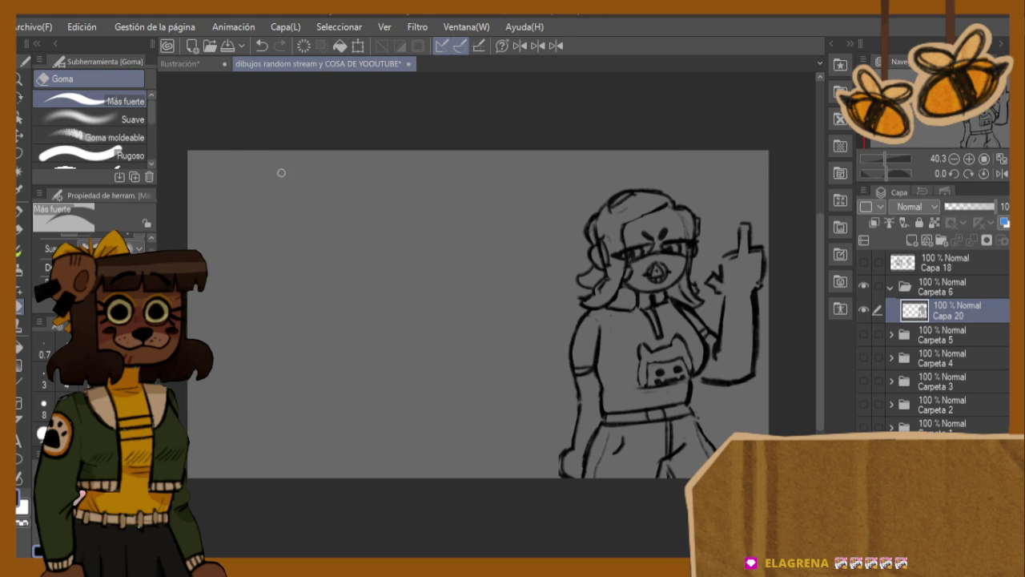
- Switch to the Ilustración document, view the sketches in Carpeta 2 and Carpeta 1 one at a time, and hide both folders
left_click(186, 63)
left_click(864, 285)
left_click(863, 263)
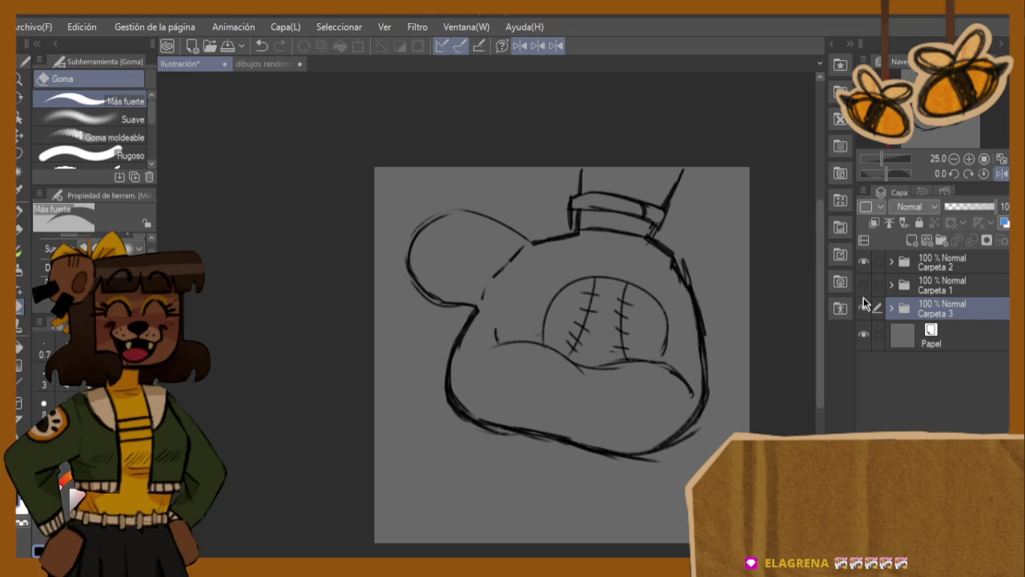
left_click(863, 306)
left_click(865, 265)
left_click(863, 284)
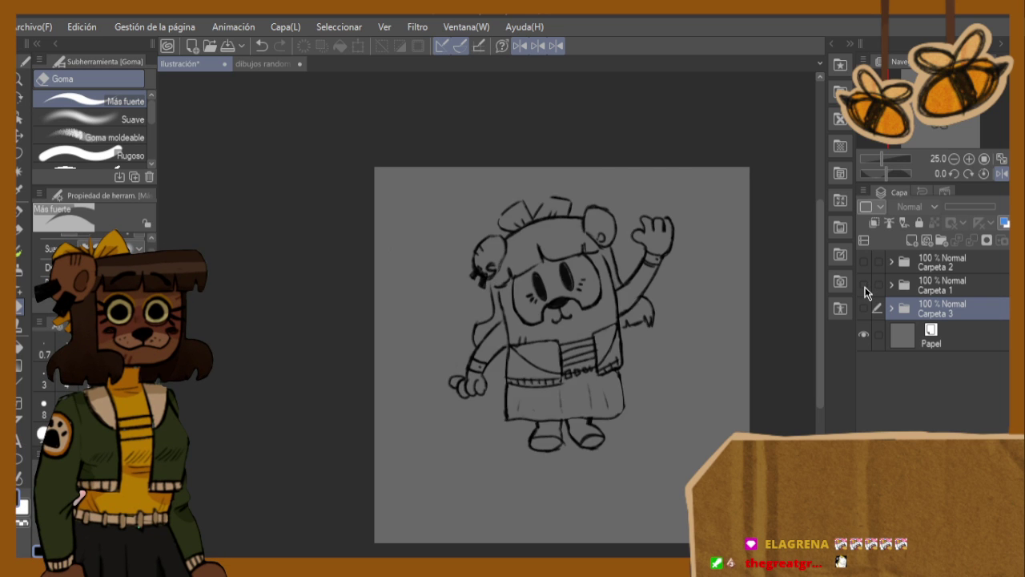
left_click(865, 285)
- Show Carpeta 3 to examine its two figure sketches, and hide the folder again
left_click(891, 308)
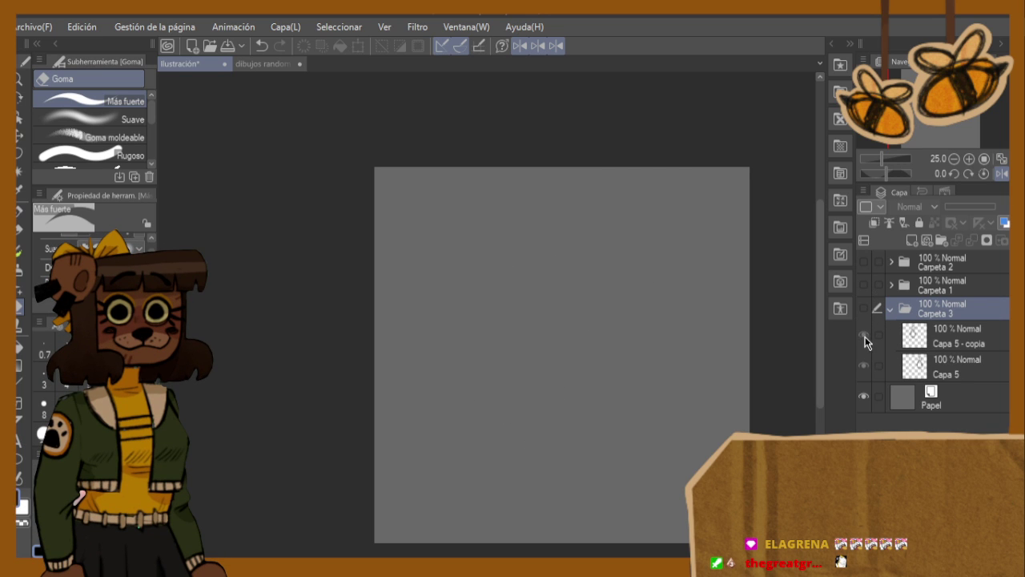
left_click(863, 309)
left_click(890, 309)
scroll(580, 288, "up", 1)
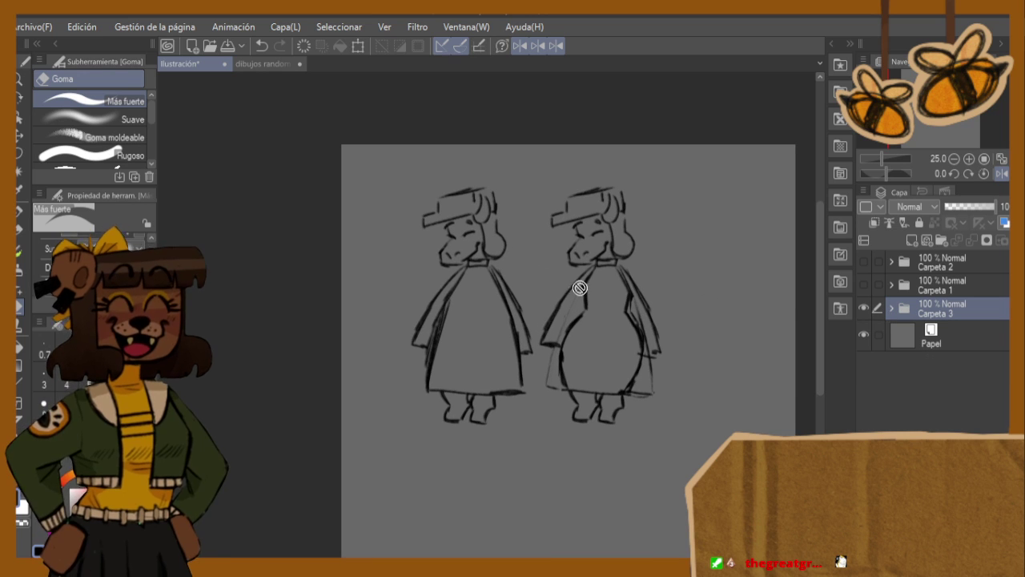
left_click(864, 309)
- Create a new layer folder containing a blank layer directly above the paper layer
left_click(946, 336)
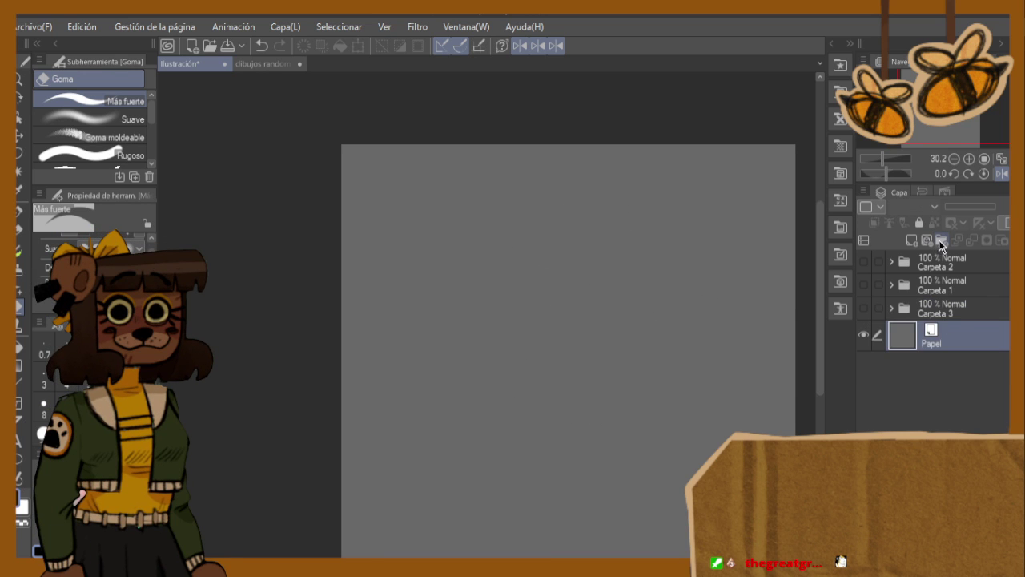
left_click(939, 239)
left_click(914, 238)
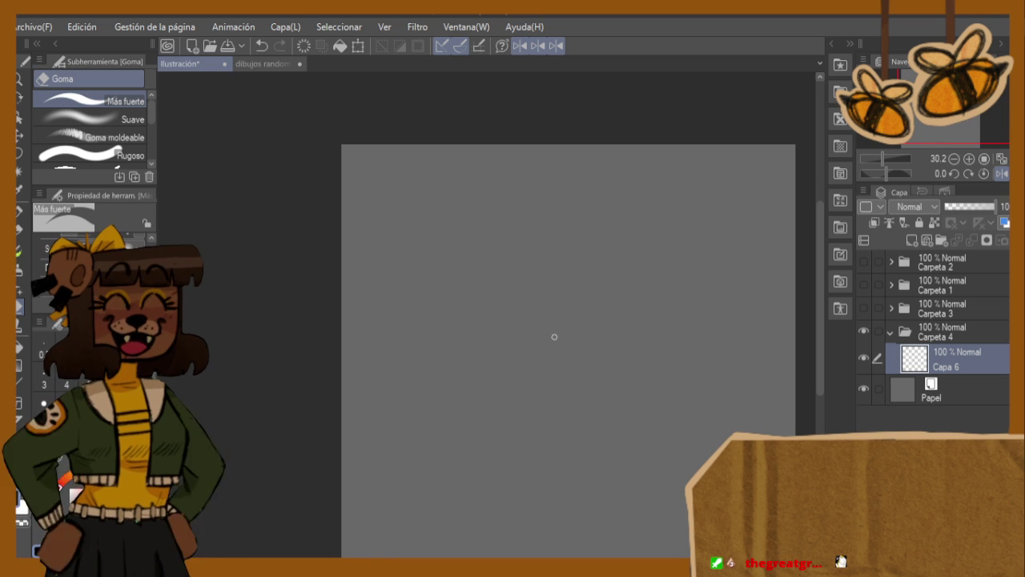
- Return to the dibujos random stream document, choose the Soft Gouache brush and add a new layer above Capa 20
left_click(297, 63)
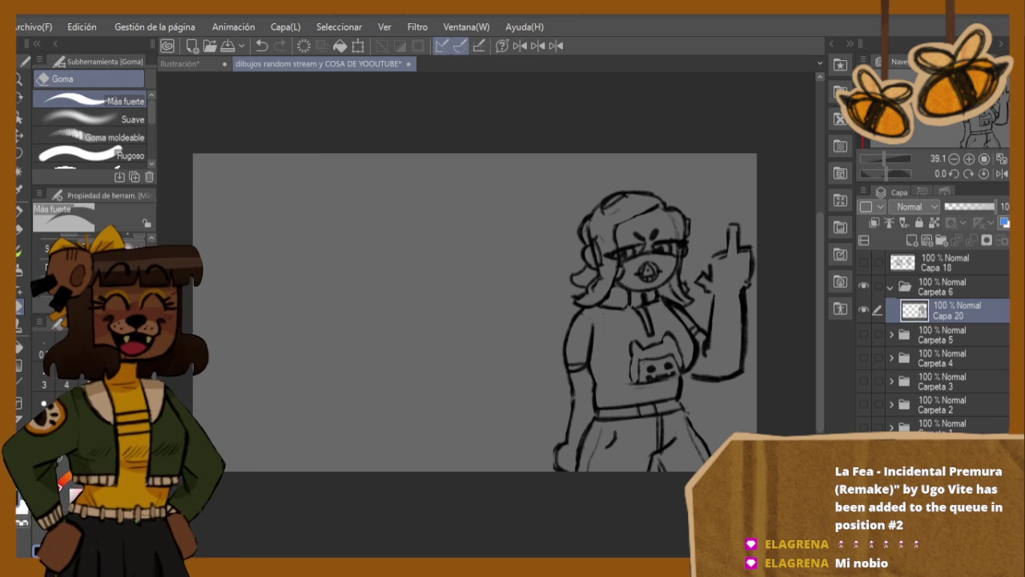
scroll(416, 258, "down", 1)
scroll(371, 272, "up", 4)
scroll(352, 278, "down", 3)
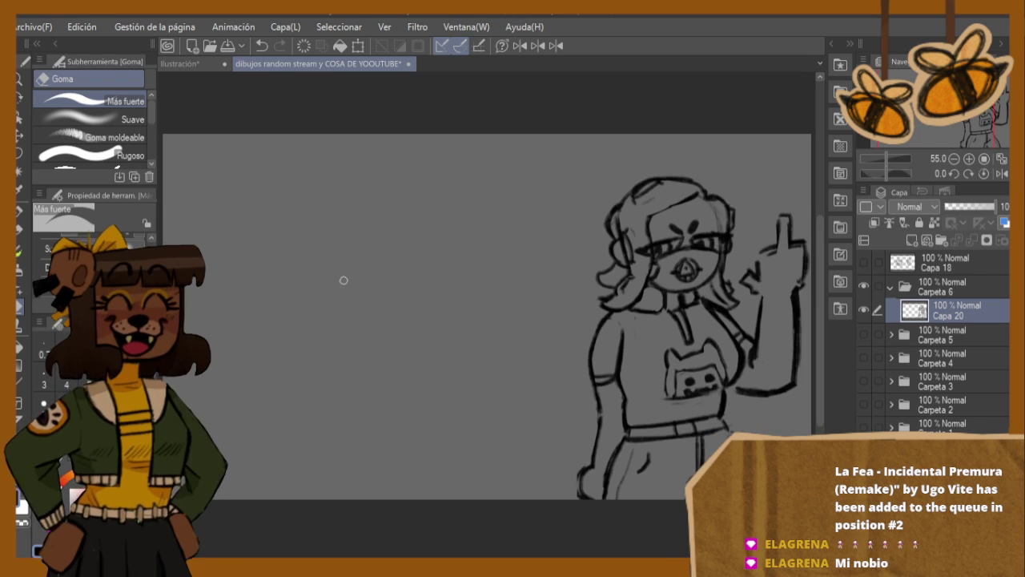
scroll(230, 267, "up", 1)
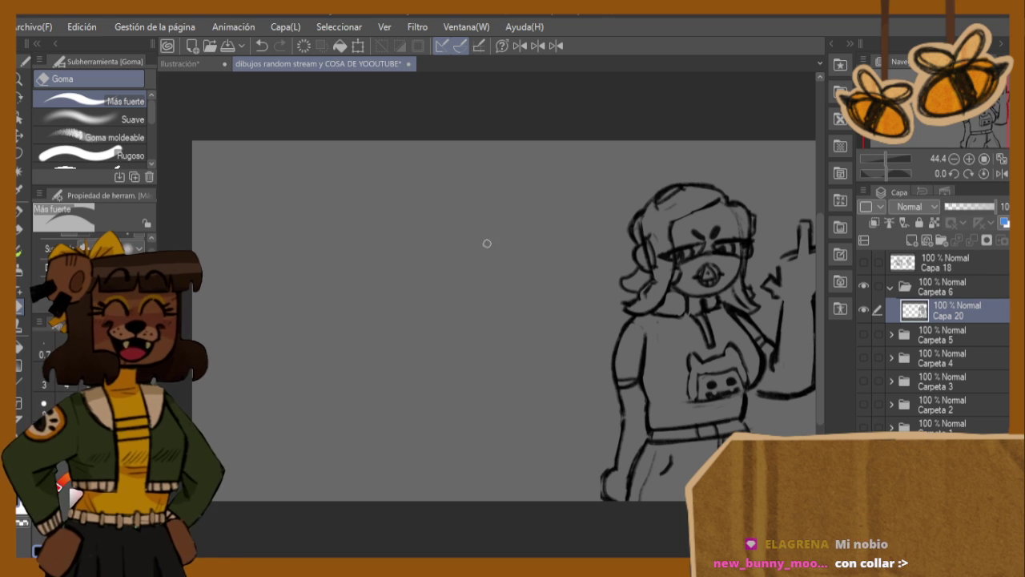
key("b")
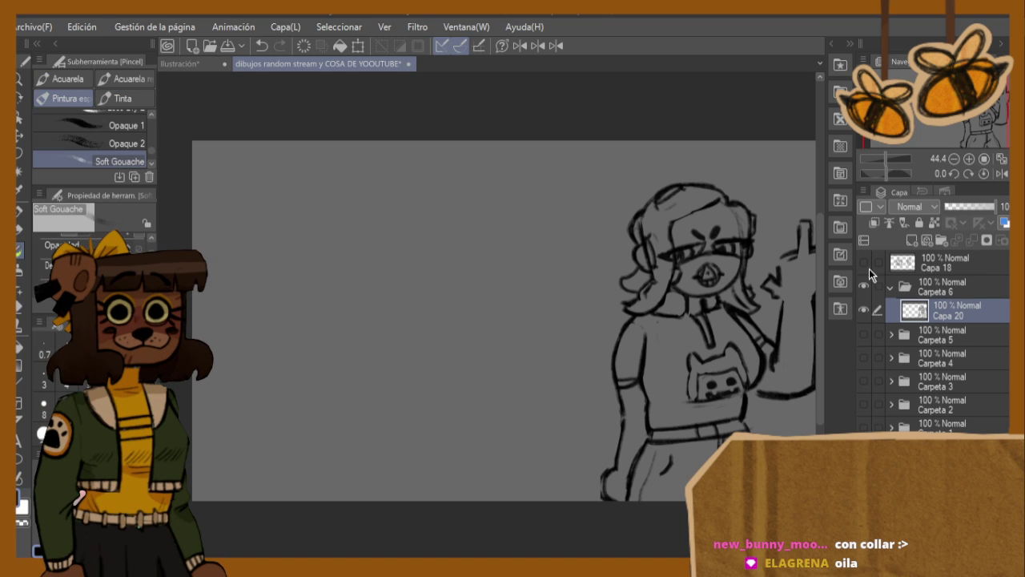
left_click(912, 241)
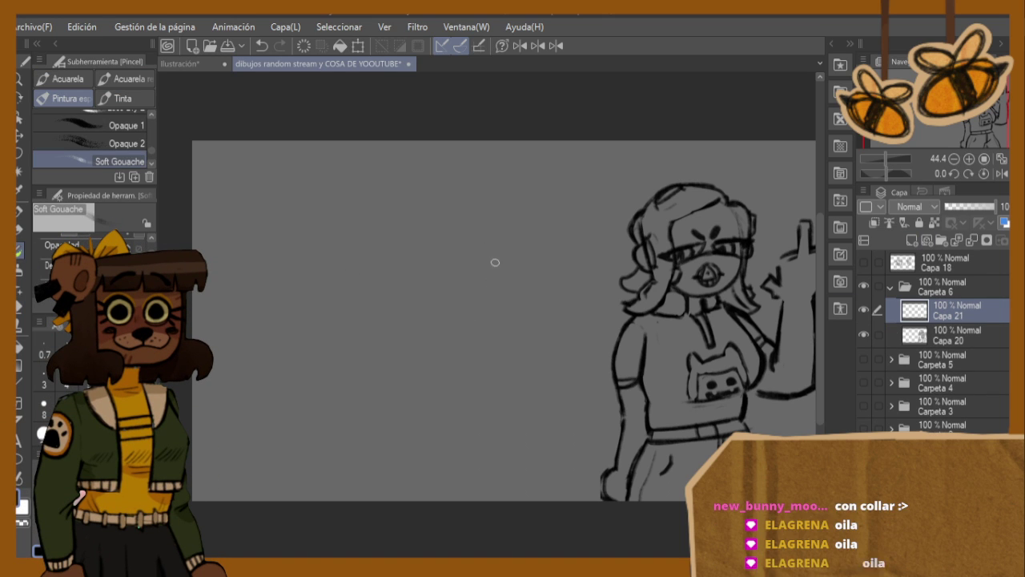
left_click_drag(502, 227, 503, 241)
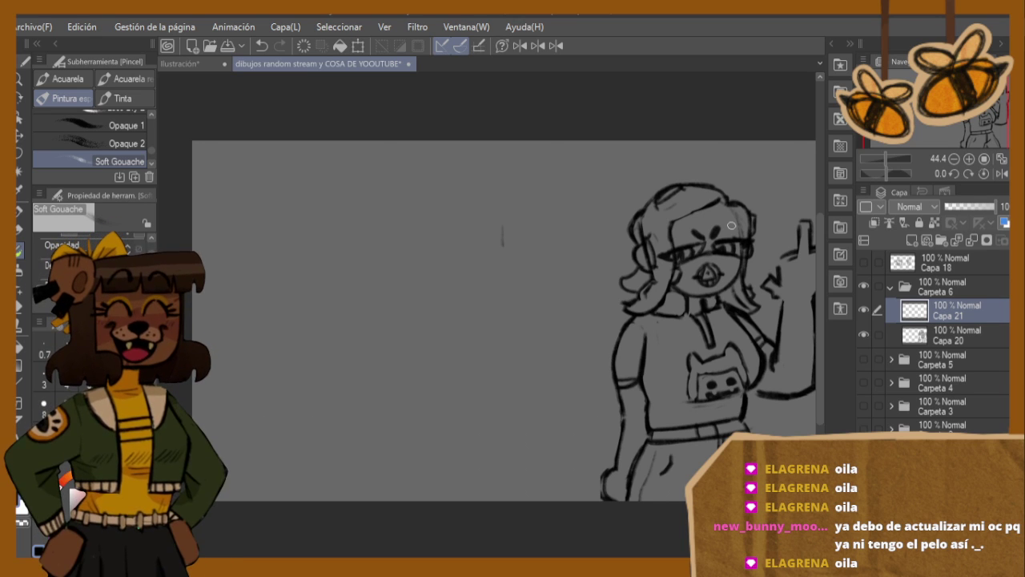
mouse_move(481, 220)
left_mouse_down()
mouse_move(480, 264)
mouse_move(515, 295)
mouse_move(541, 290)
mouse_move(540, 278)
mouse_move(489, 262)
left_mouse_up()
left_click(19, 306)
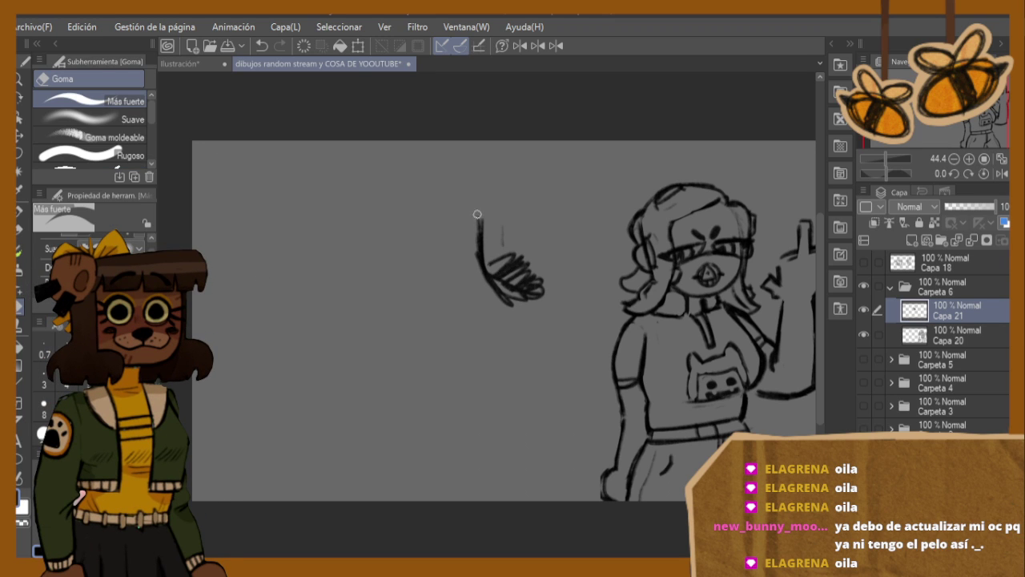
mouse_move(478, 215)
left_mouse_down()
mouse_move(489, 298)
mouse_move(485, 238)
mouse_move(525, 317)
mouse_move(502, 213)
mouse_move(511, 297)
mouse_move(507, 247)
mouse_move(536, 279)
left_mouse_up()
key("b")
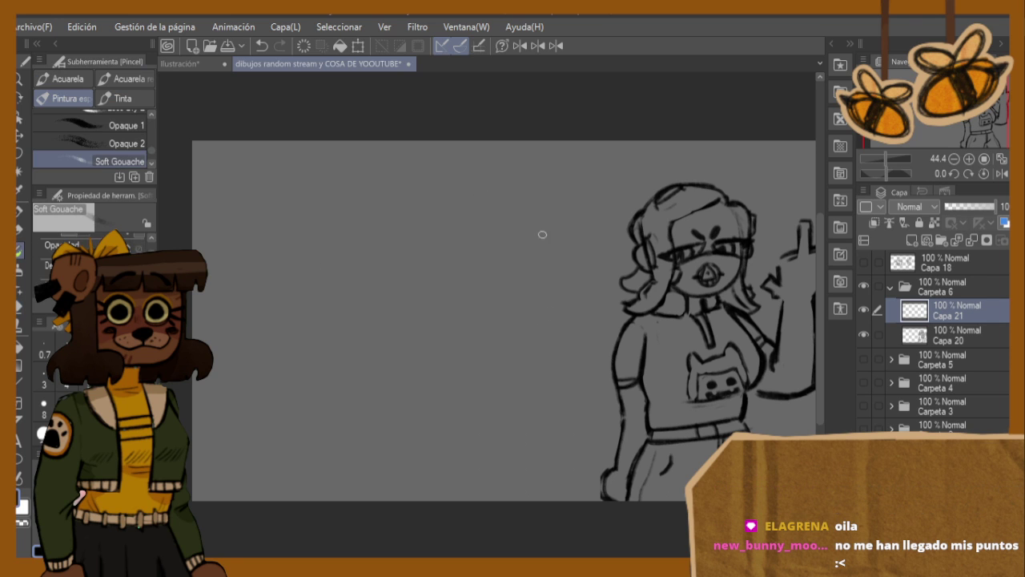
- Doodle an oval cartoon head with a straight brow line, oval eyes and a tiny neck beside the figure, and clear the layer
mouse_move(550, 192)
left_mouse_down()
mouse_move(522, 190)
mouse_move(502, 274)
left_mouse_up()
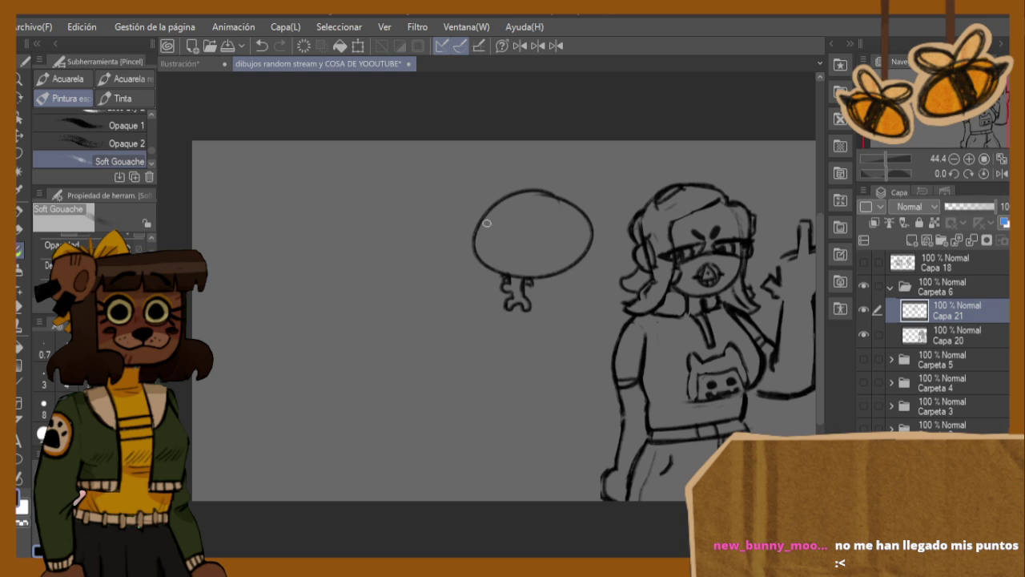
mouse_move(486, 223)
left_mouse_down()
mouse_move(585, 222)
mouse_move(514, 231)
left_mouse_up()
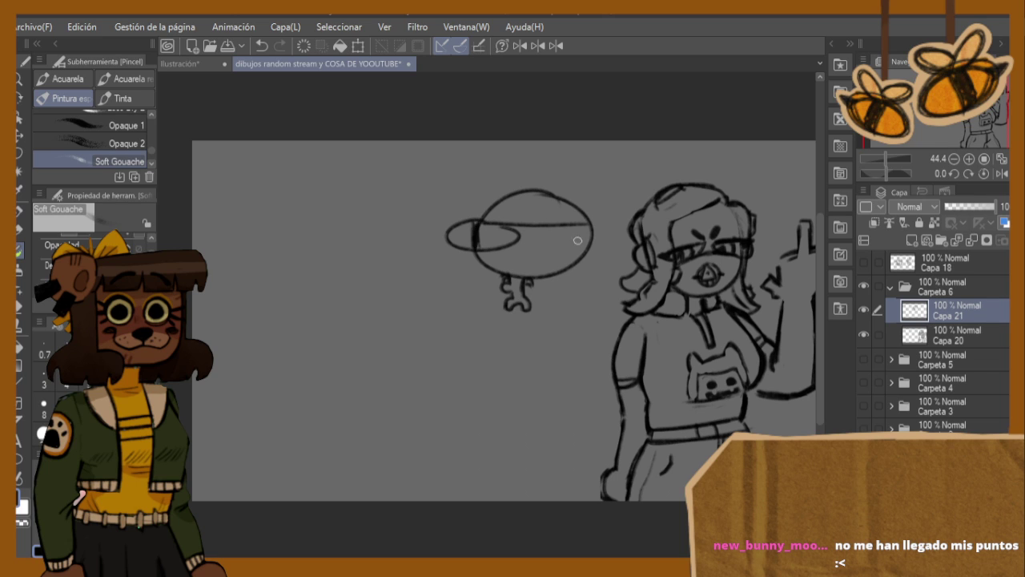
mouse_move(578, 239)
left_mouse_down()
mouse_move(585, 250)
mouse_move(564, 228)
left_mouse_up()
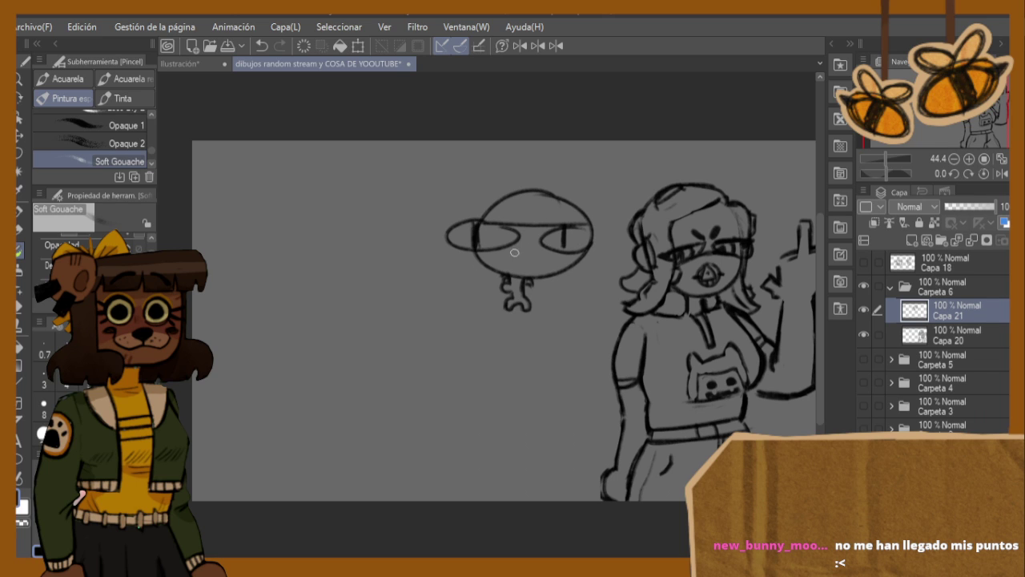
mouse_move(464, 252)
left_mouse_down()
mouse_move(472, 276)
mouse_move(484, 277)
left_mouse_up()
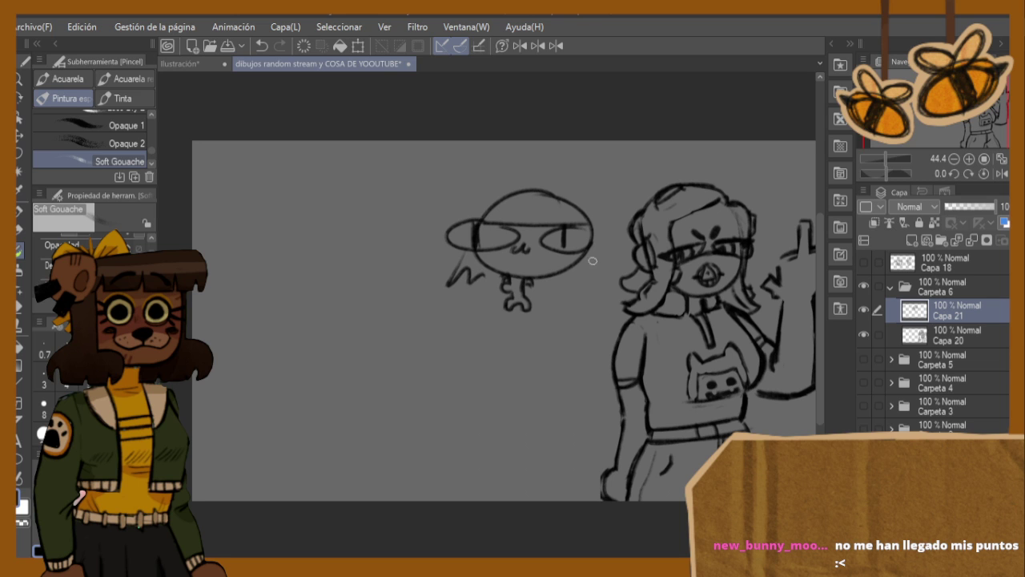
left_click_drag(600, 220, 586, 271)
mouse_move(479, 213)
left_mouse_down()
mouse_move(517, 192)
mouse_move(573, 194)
mouse_move(592, 221)
left_mouse_up()
key("Delete")
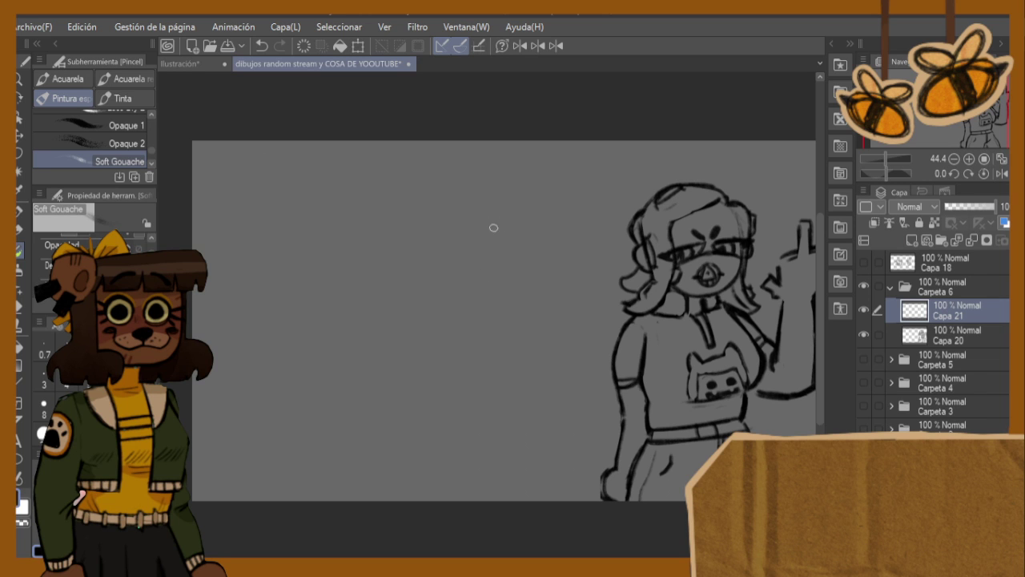
- Sketch a circle with a tapered jaw as a head beside the figure, and erase the circle's lower arc inside the jaw
mouse_move(525, 206)
left_mouse_down()
mouse_move(470, 224)
mouse_move(460, 287)
mouse_move(469, 287)
left_mouse_up()
mouse_move(463, 239)
left_mouse_down()
mouse_move(487, 287)
mouse_move(528, 301)
mouse_move(552, 280)
mouse_move(568, 236)
mouse_move(545, 197)
mouse_move(513, 192)
left_mouse_up()
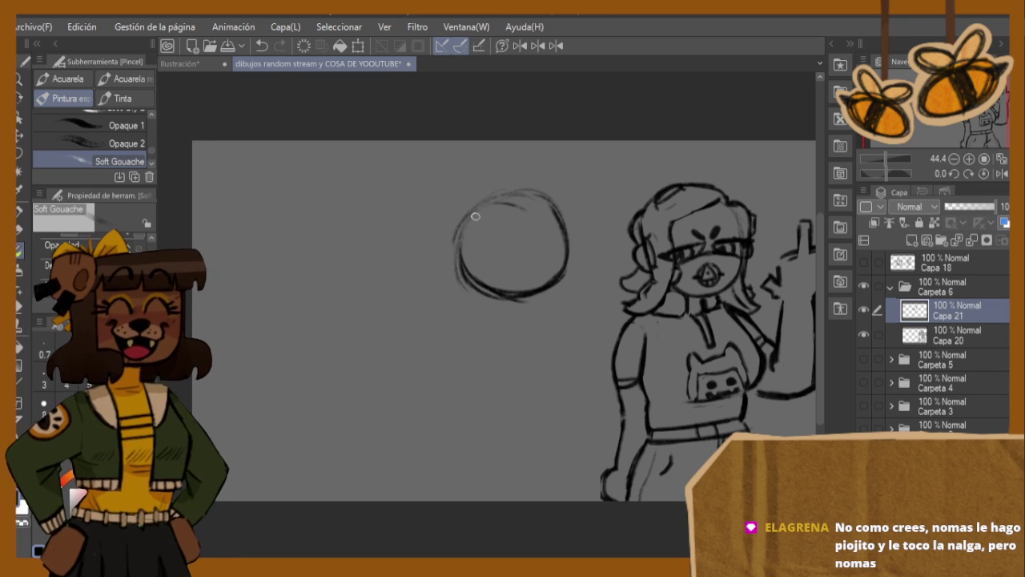
mouse_move(471, 276)
left_mouse_down()
mouse_move(483, 309)
mouse_move(473, 278)
mouse_move(497, 316)
mouse_move(489, 312)
mouse_move(532, 308)
mouse_move(516, 315)
mouse_move(559, 287)
left_mouse_up()
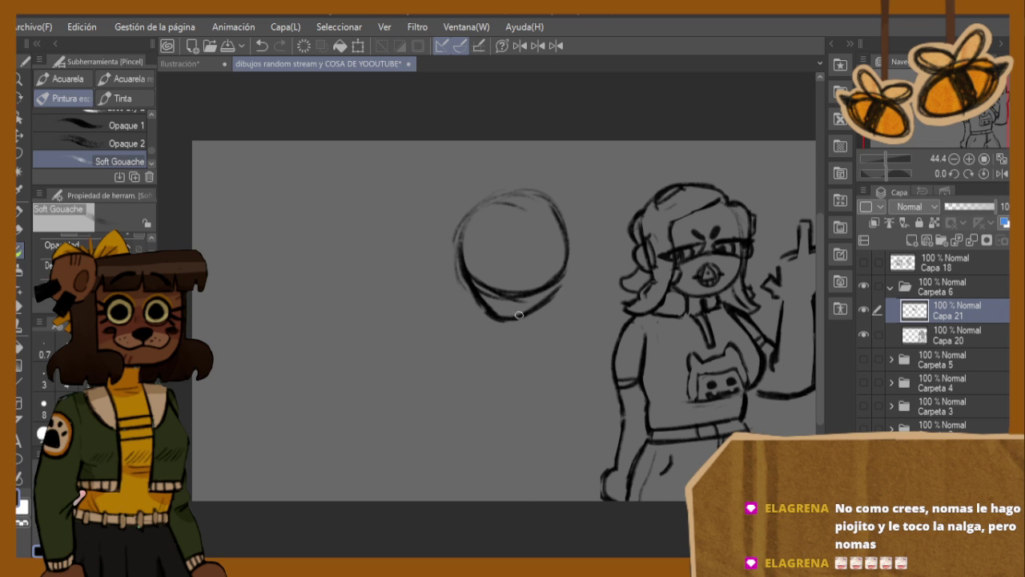
left_click_drag(519, 316, 563, 277)
key("e")
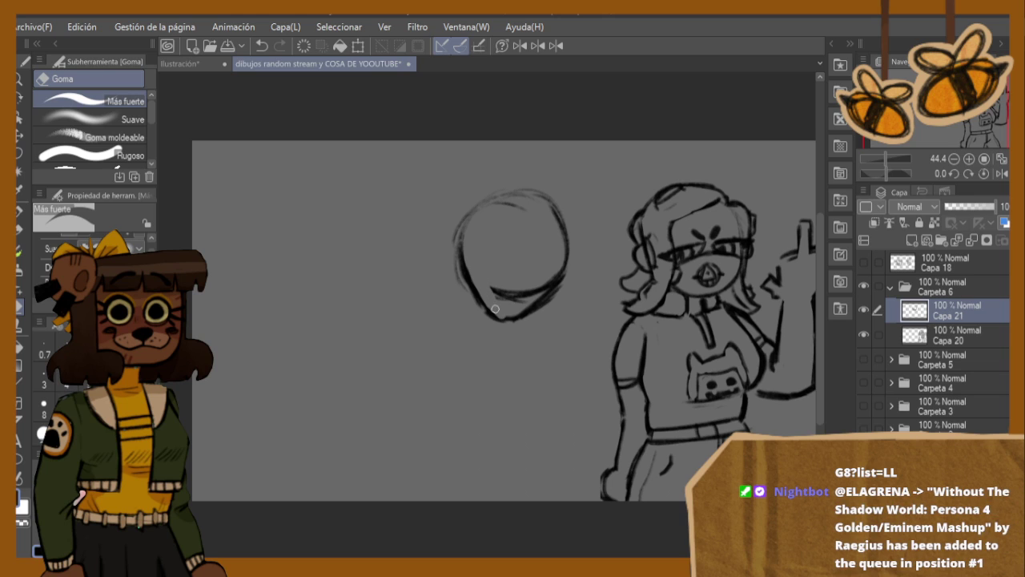
left_click_drag(506, 302, 529, 286)
left_click_drag(512, 312, 536, 295)
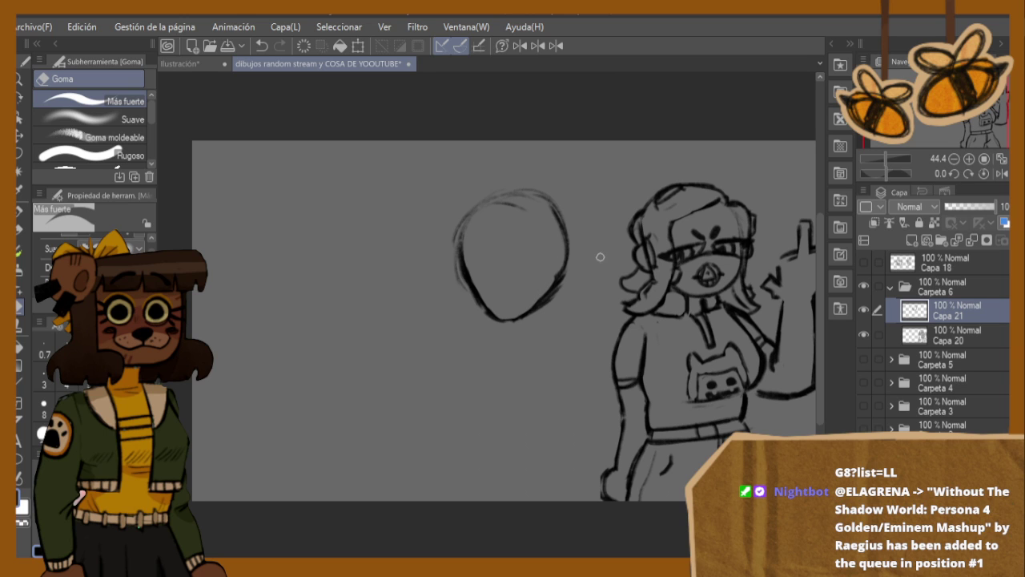
- Rotate the new head outline slightly clockwise with a free transform
key("ctrl+t")
left_click_drag(607, 250, 603, 282)
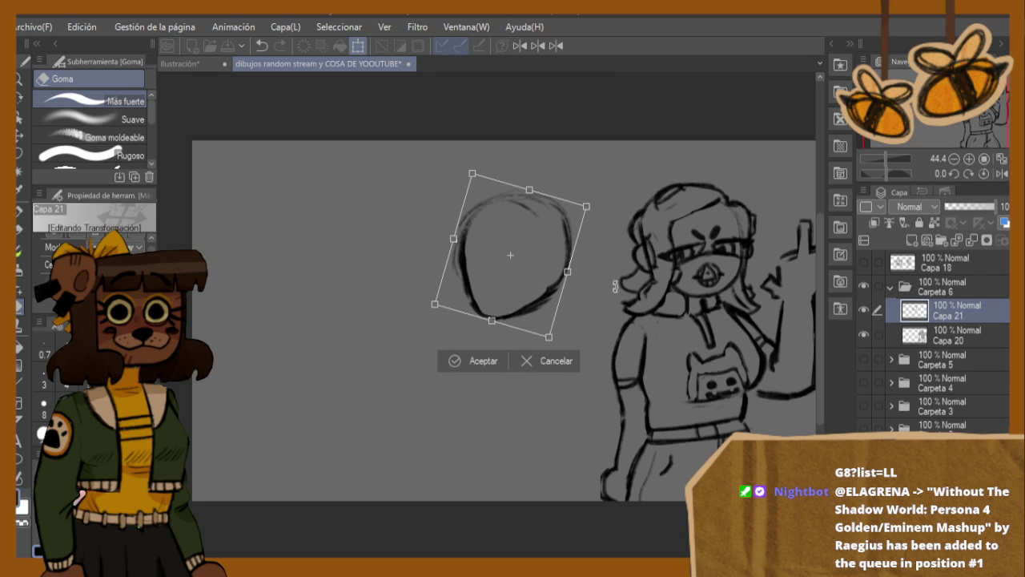
left_click(483, 361)
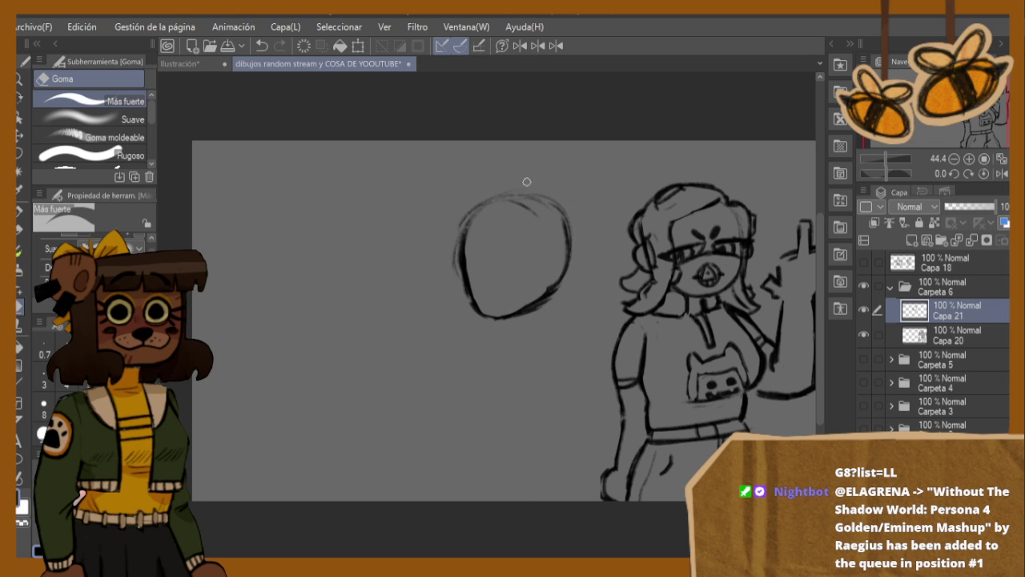
- Draw two short neck lines under the head with Soft Gouache, scale the sketch down slightly and move it up, and mirror the canvas view
left_click(20, 250)
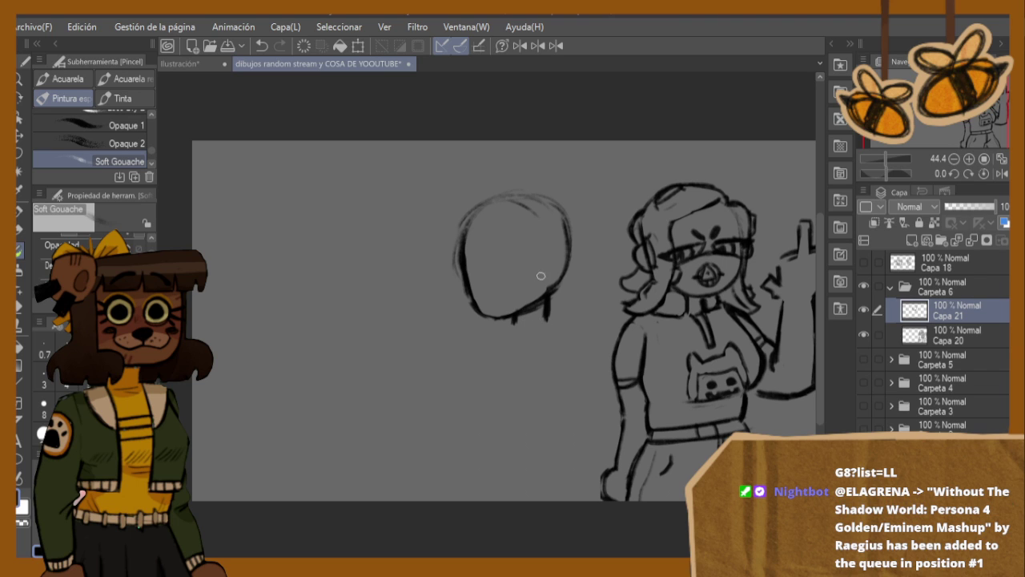
key("ctrl+t")
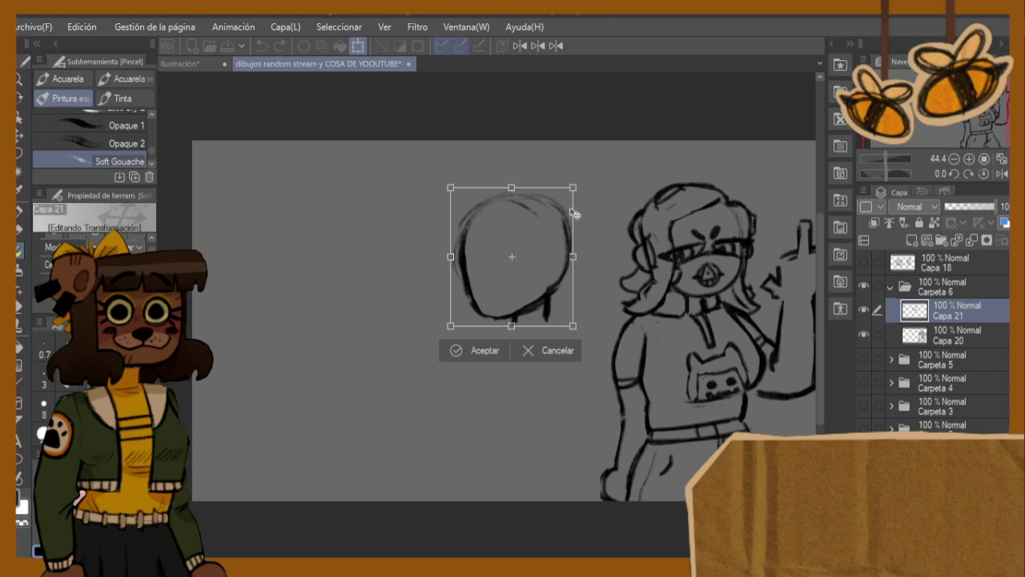
left_click_drag(556, 257, 566, 239)
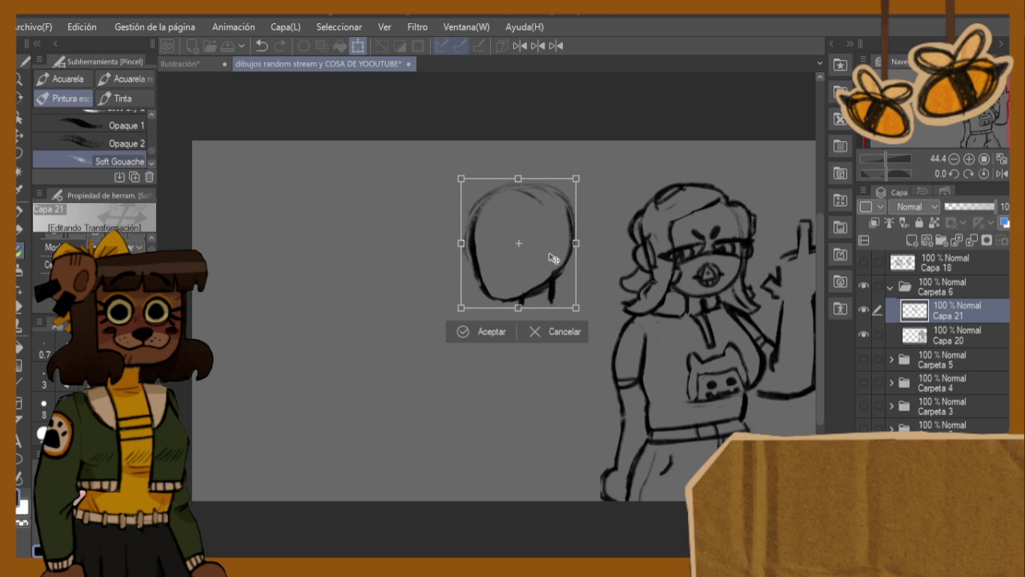
left_click(498, 336)
key("h")
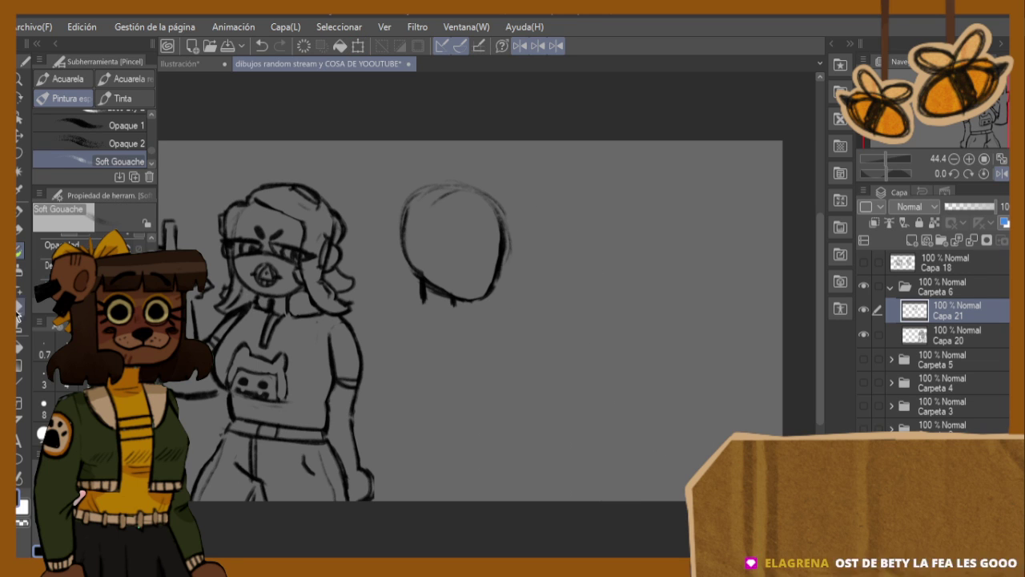
- Draw a slanted shoulder stroke out from the base of the neck with Soft Gouache, and mirror the canvas view
key("e")
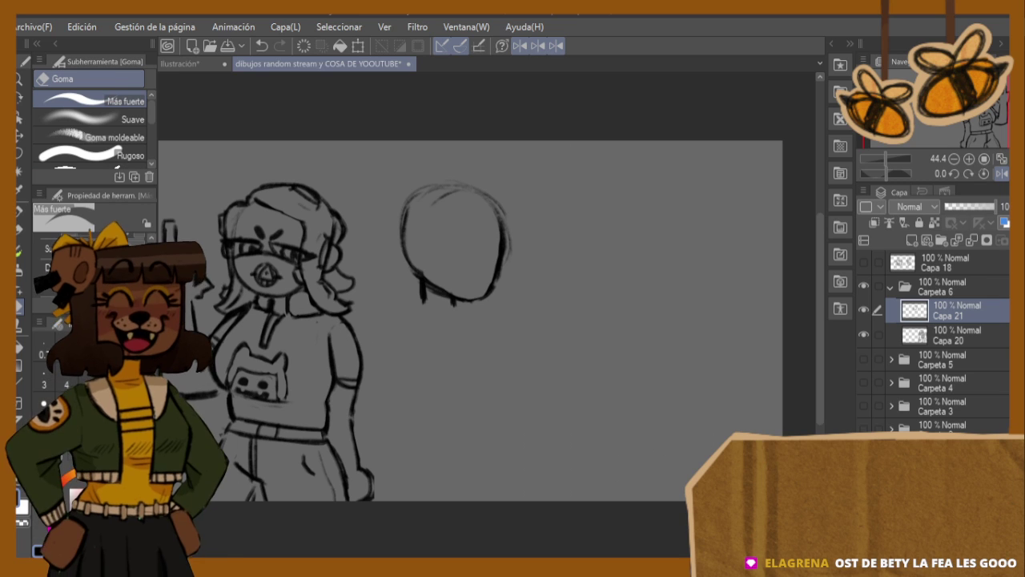
key("b")
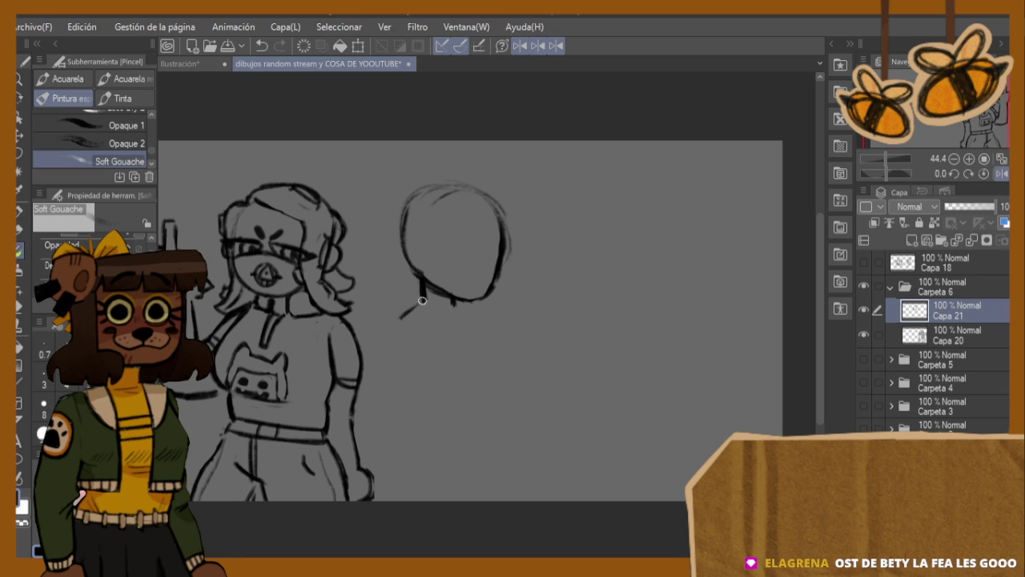
left_click_drag(382, 336, 408, 311)
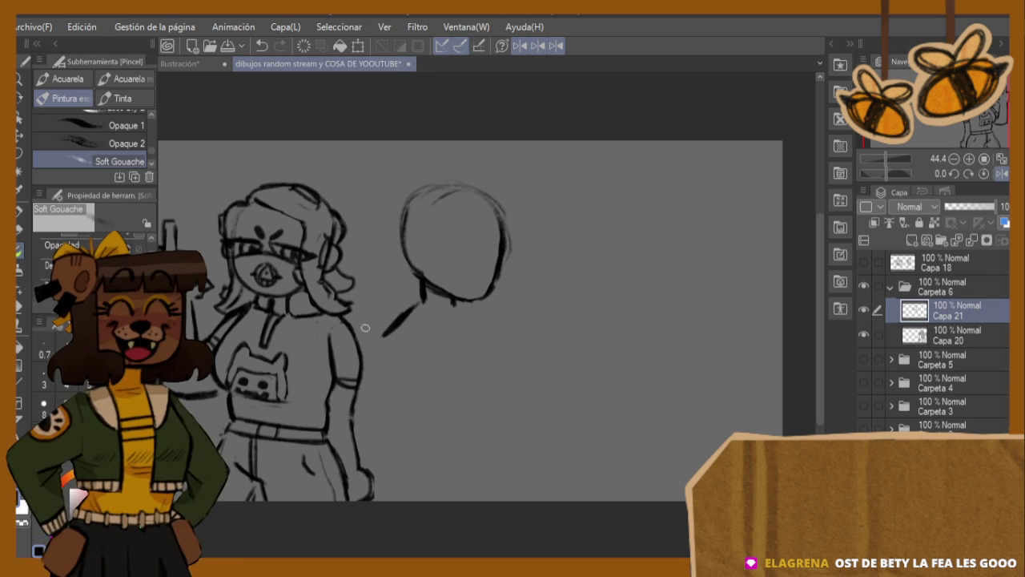
key("h")
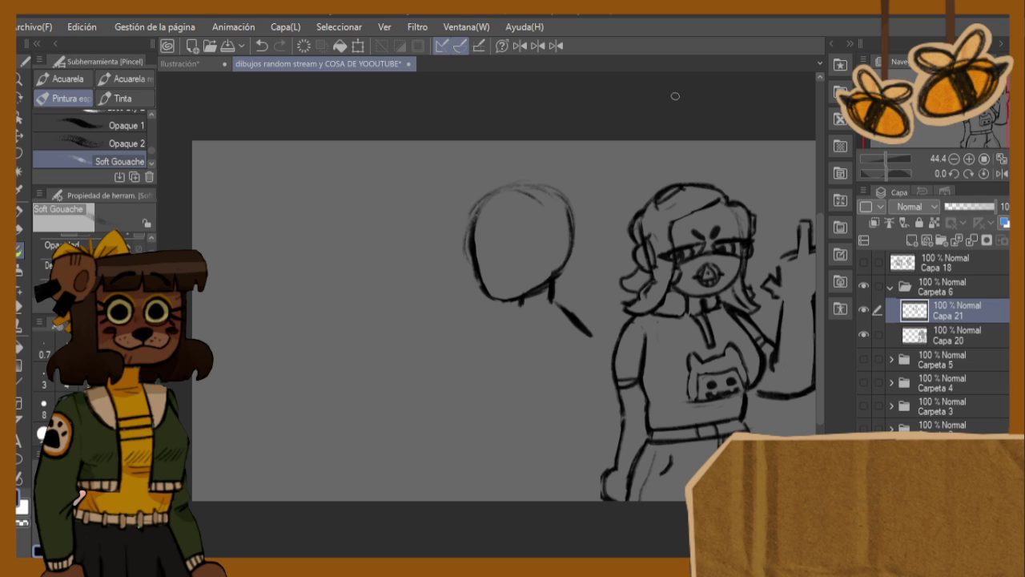
- Erase the slanted shoulder stroke with the hard eraser and trim the outer edge of the face outline
left_click(20, 307)
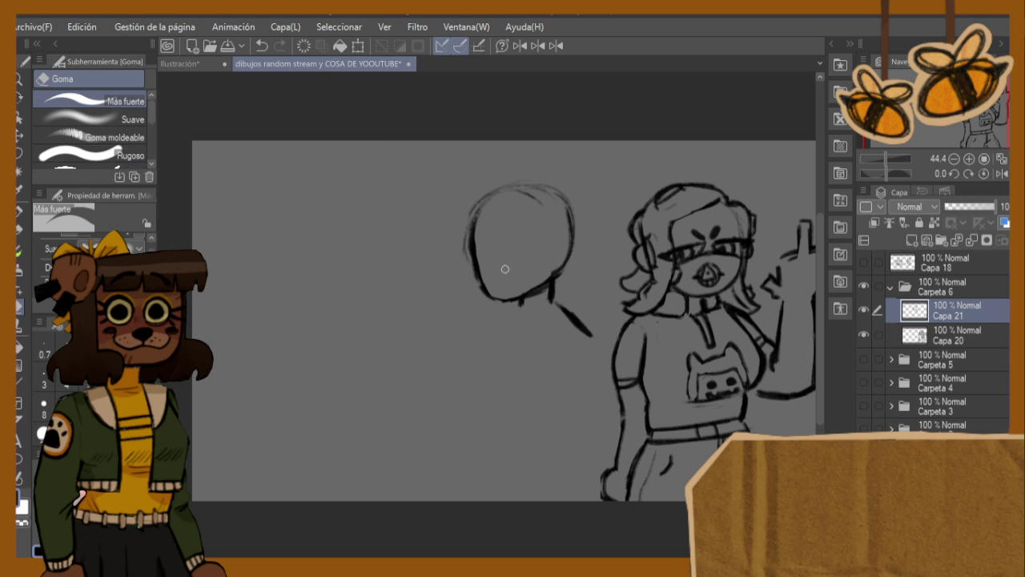
left_click_drag(564, 322, 569, 318)
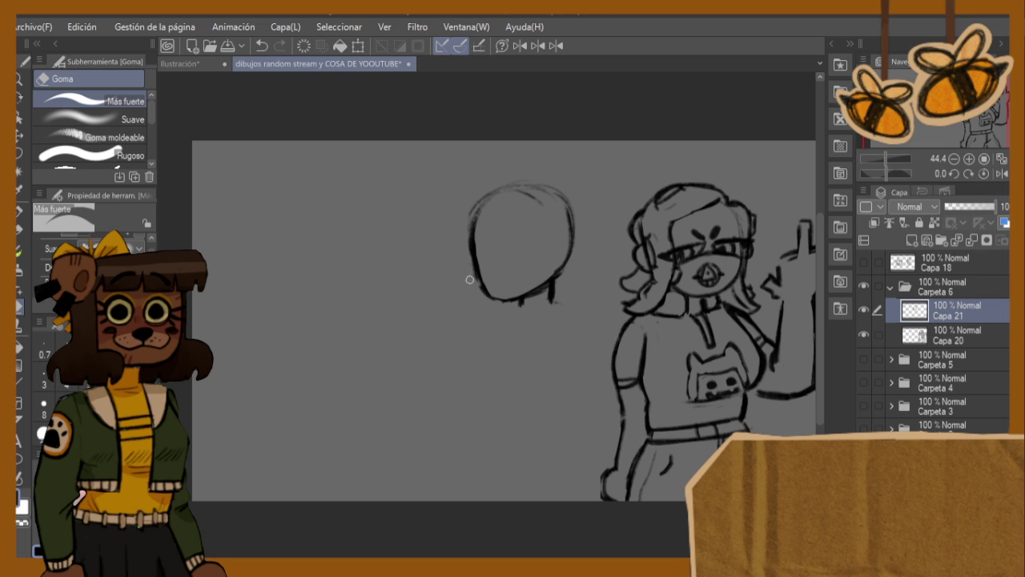
left_click_drag(469, 280, 465, 240)
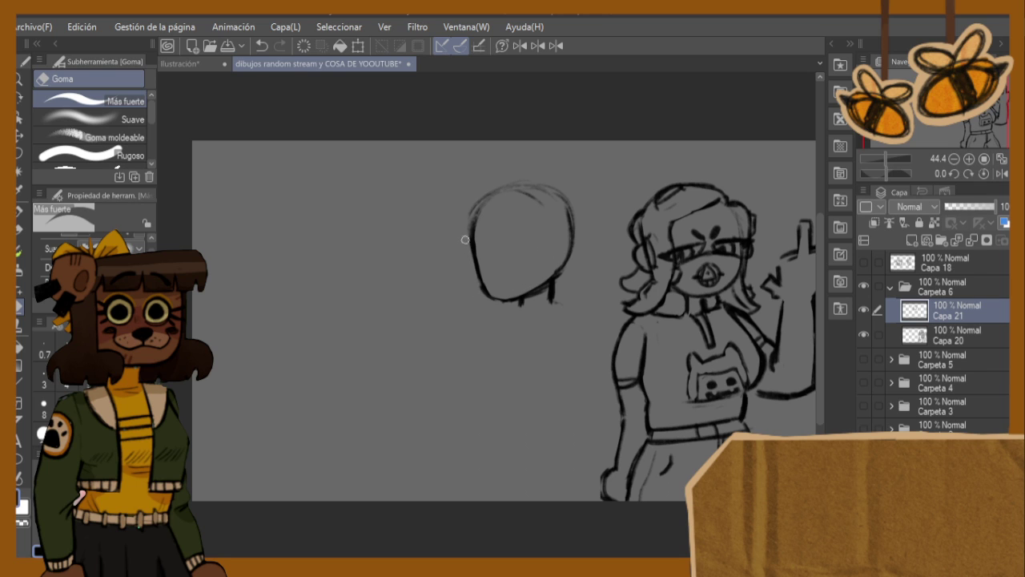
- Draw sloping shoulder lines on both sides of the neck and a curved upper arm beside the first figure with Soft Gouache
left_click(20, 267)
left_click(19, 250)
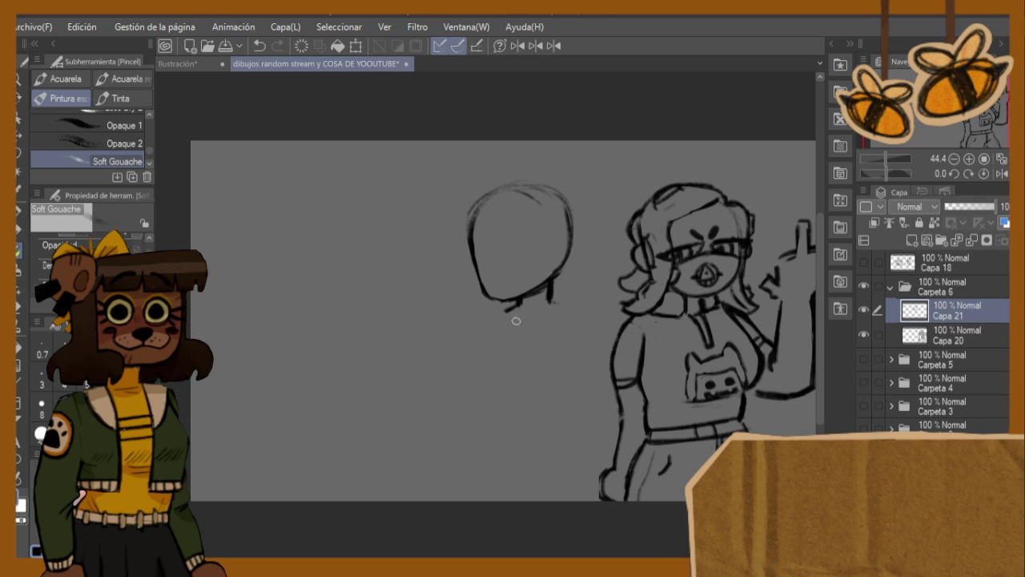
left_click_drag(500, 317, 479, 332)
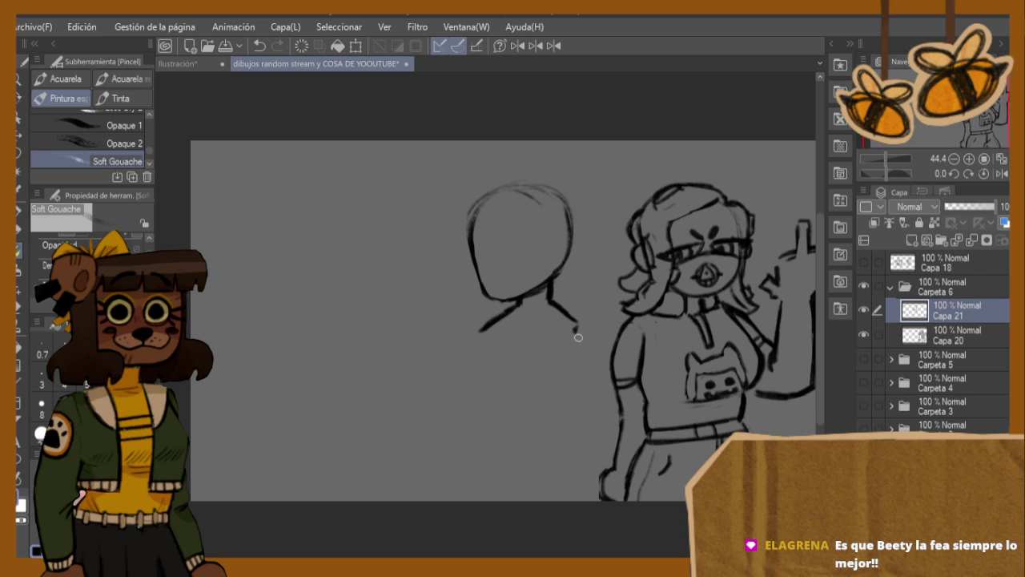
mouse_move(571, 332)
left_mouse_down()
mouse_move(598, 369)
mouse_move(594, 386)
left_mouse_up()
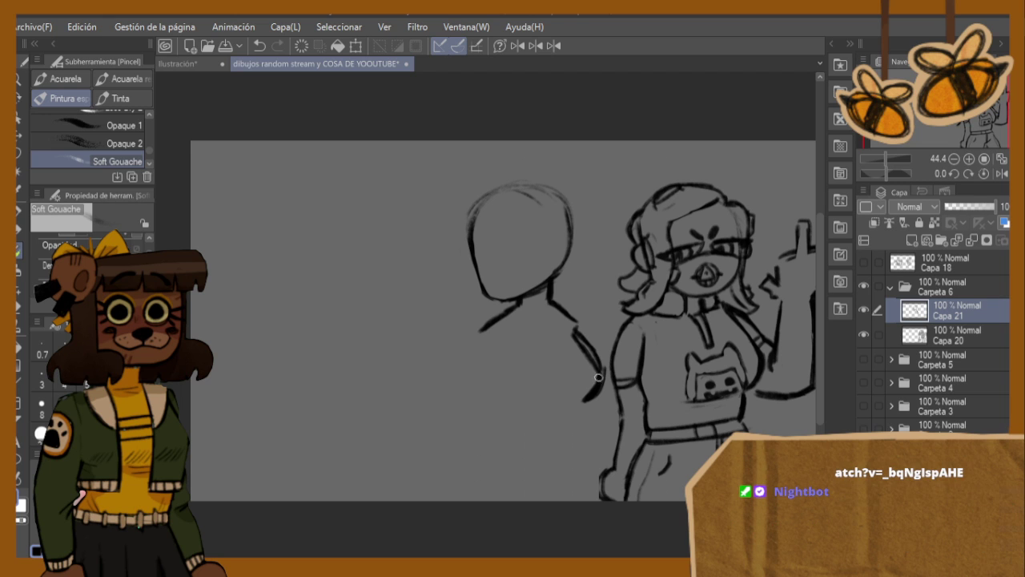
- Thin the curved arm line along its inner edge with the hard eraser, and mirror the canvas view
left_click(18, 315)
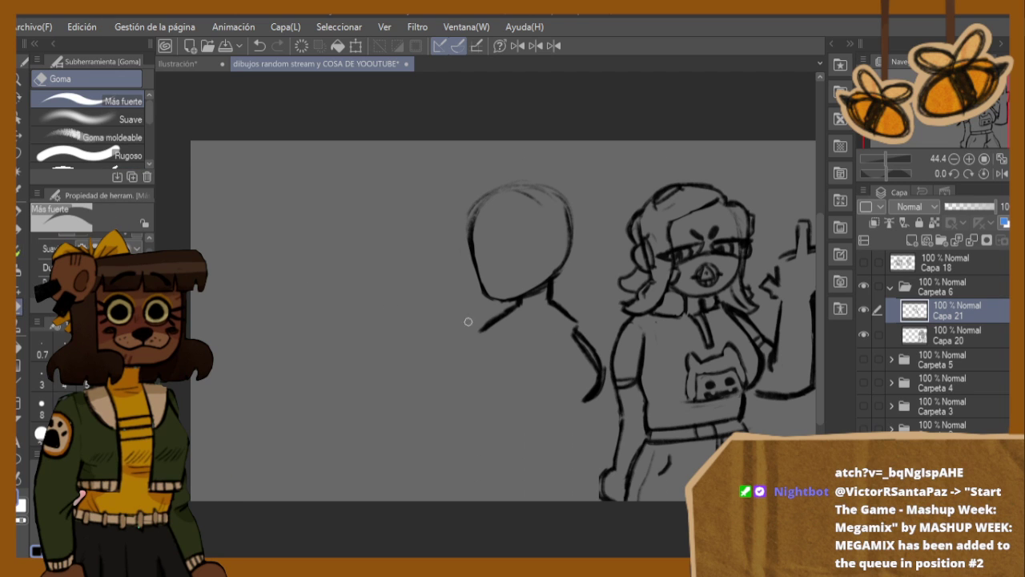
left_click_drag(567, 338, 591, 361)
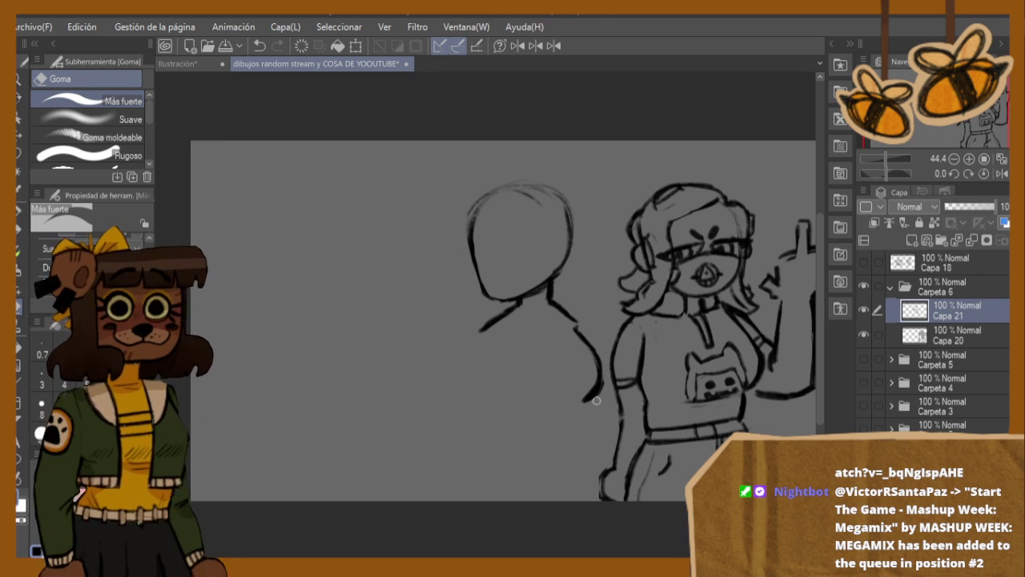
key("h")
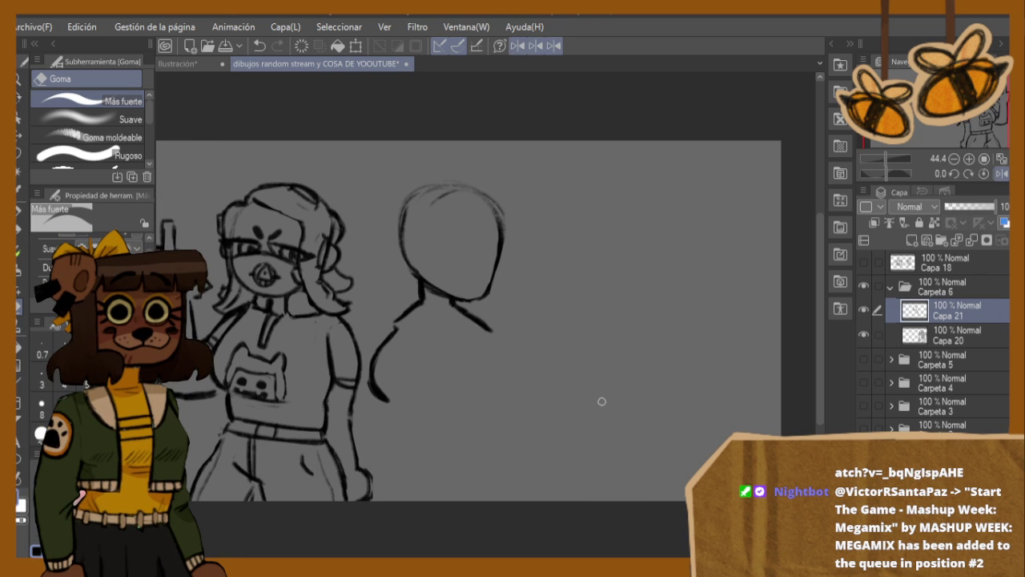
- Extend the back neck line up past the jaw and erase the head outline's overlap behind it
left_click(19, 255)
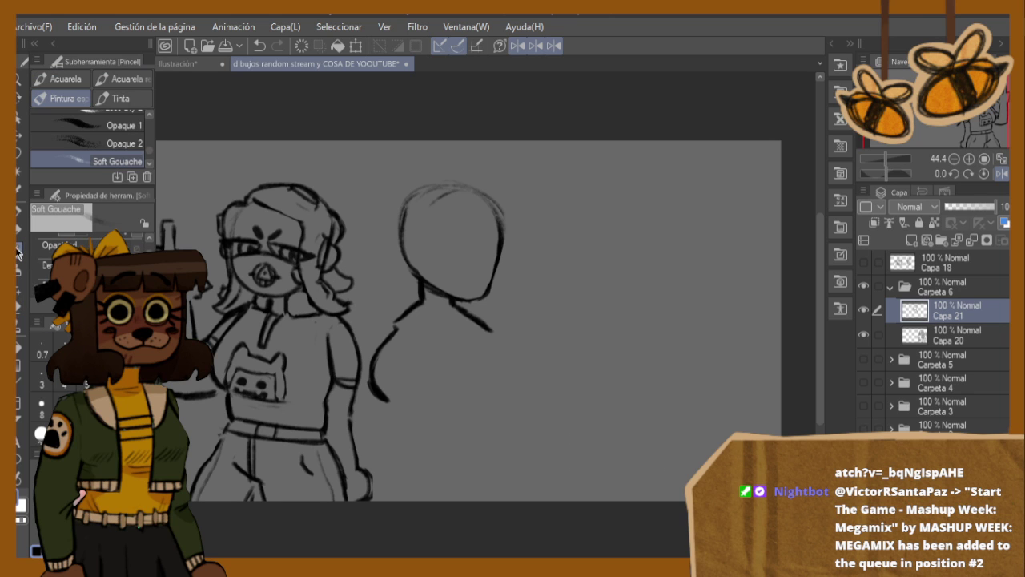
scroll(467, 238, "up", 4)
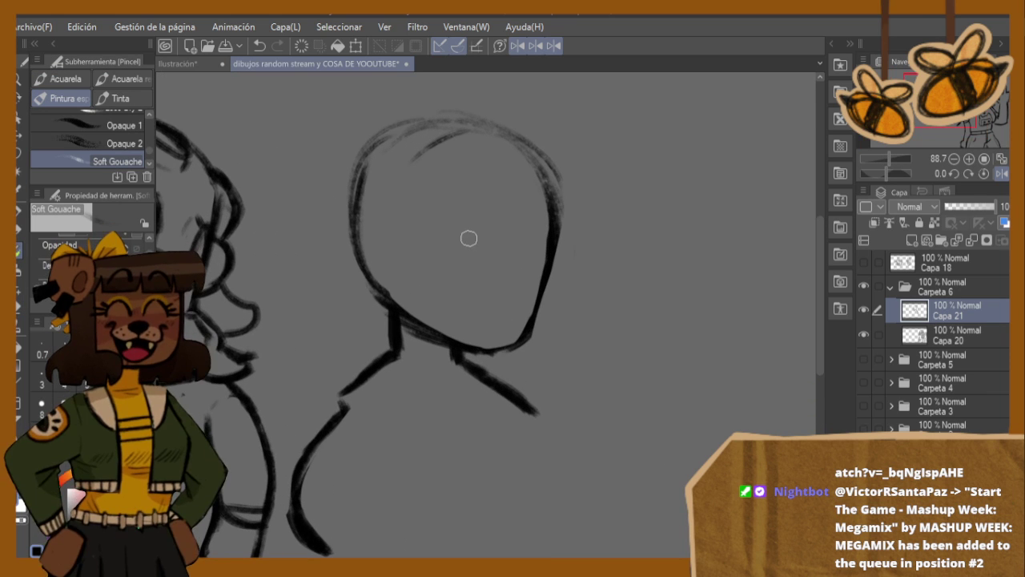
mouse_move(398, 281)
left_mouse_down()
mouse_move(475, 347)
mouse_move(422, 327)
mouse_move(506, 361)
mouse_move(453, 343)
mouse_move(521, 343)
mouse_move(487, 350)
mouse_move(525, 323)
mouse_move(539, 291)
mouse_move(522, 335)
mouse_move(556, 232)
left_mouse_up()
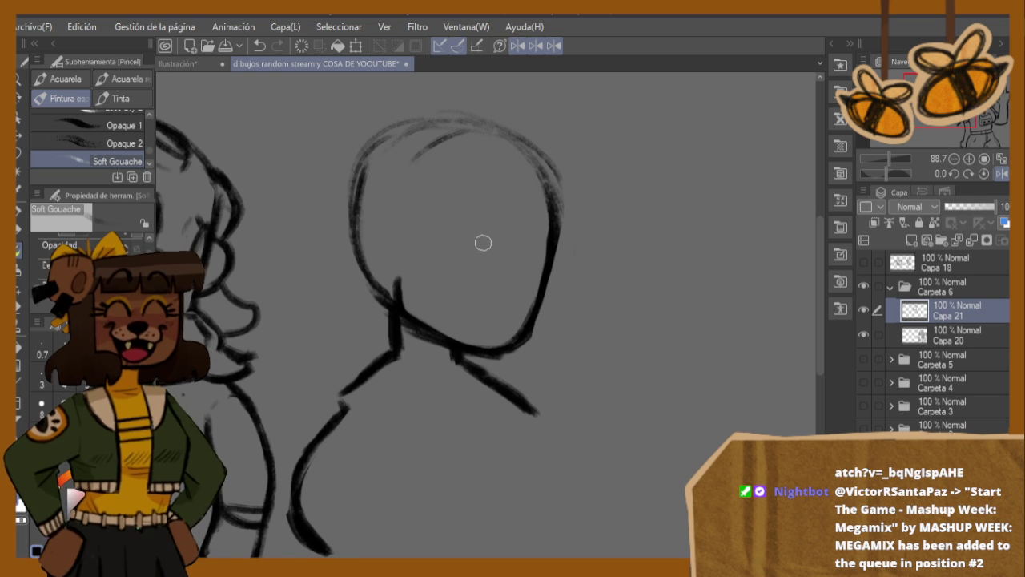
key("m")
key("h")
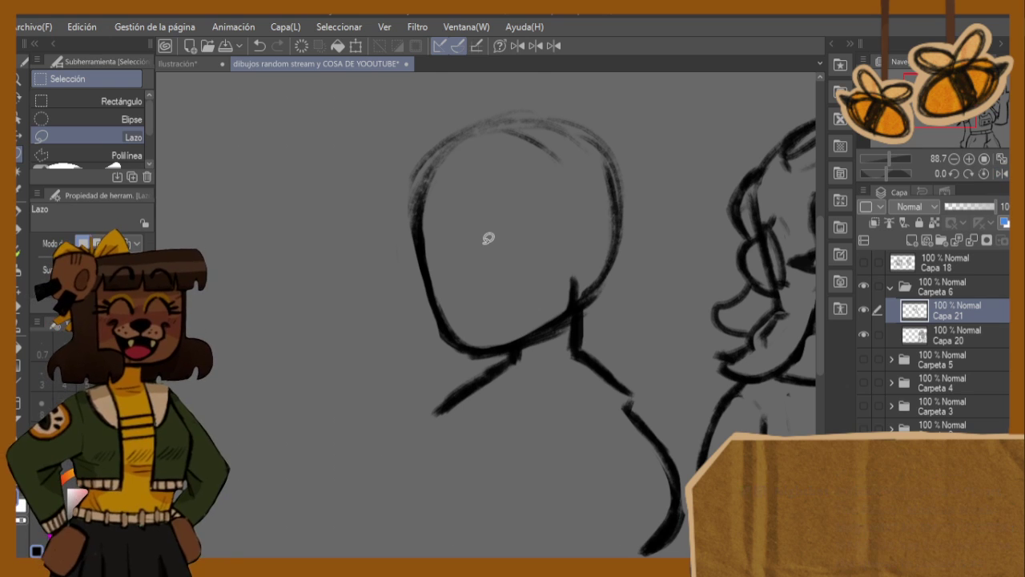
key("b")
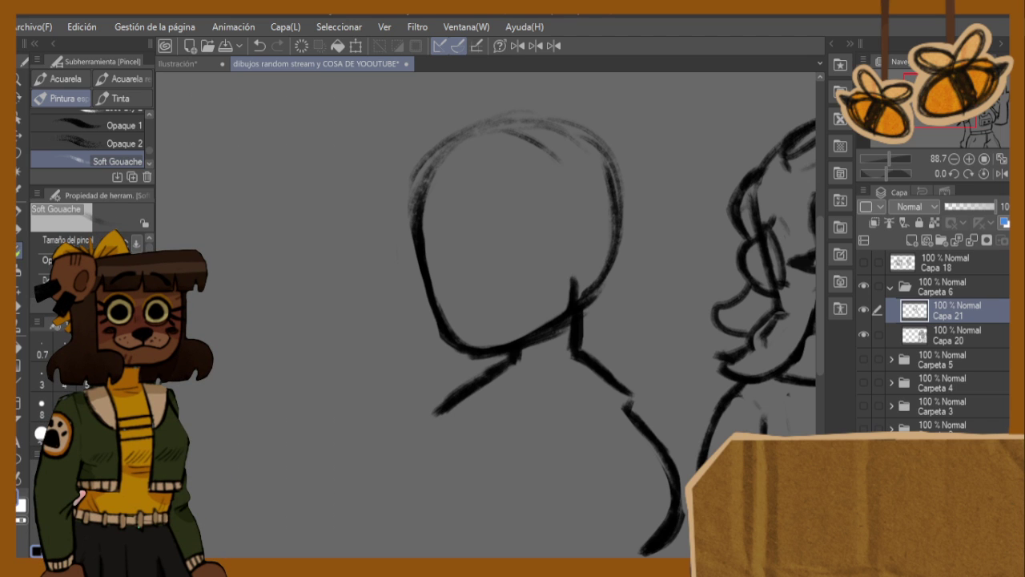
key("e")
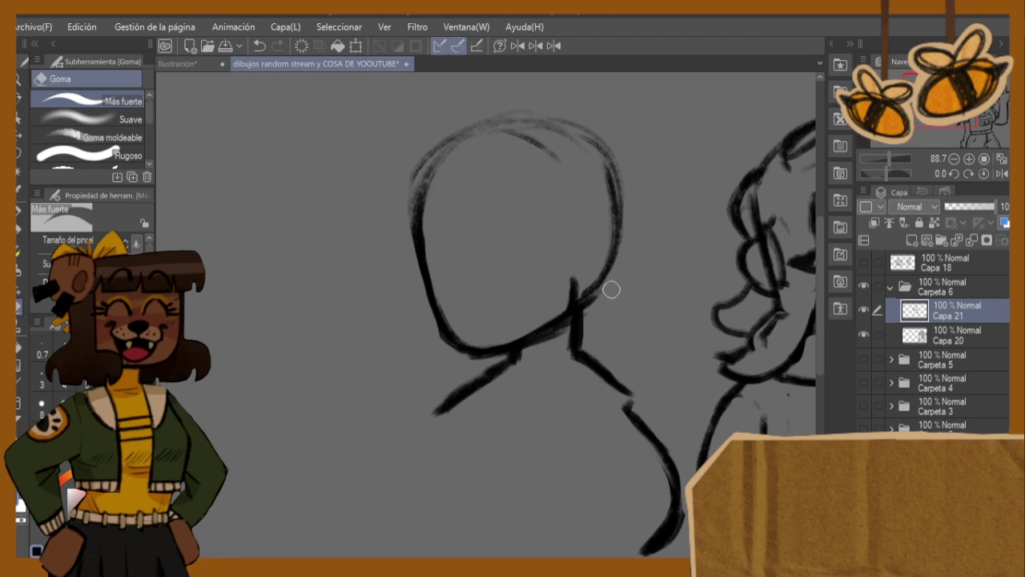
mouse_move(619, 229)
left_mouse_down()
mouse_move(579, 274)
mouse_move(620, 210)
left_mouse_up()
- Try two long lines running down from the neck between the shoulders, and undo them
left_click(20, 252)
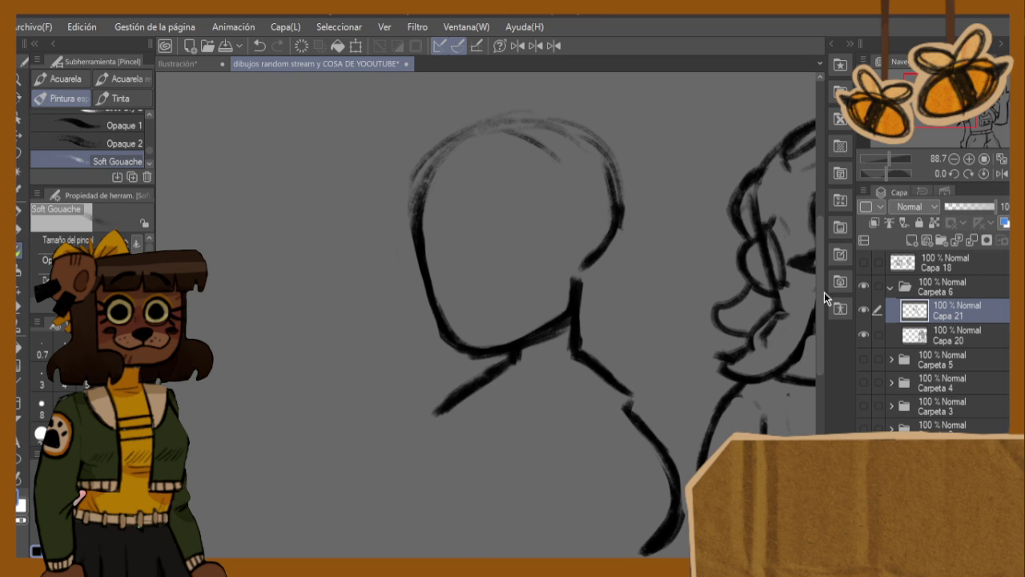
left_click_drag(821, 291, 821, 322)
mouse_move(513, 288)
left_mouse_down()
mouse_move(541, 371)
mouse_move(542, 490)
left_mouse_up()
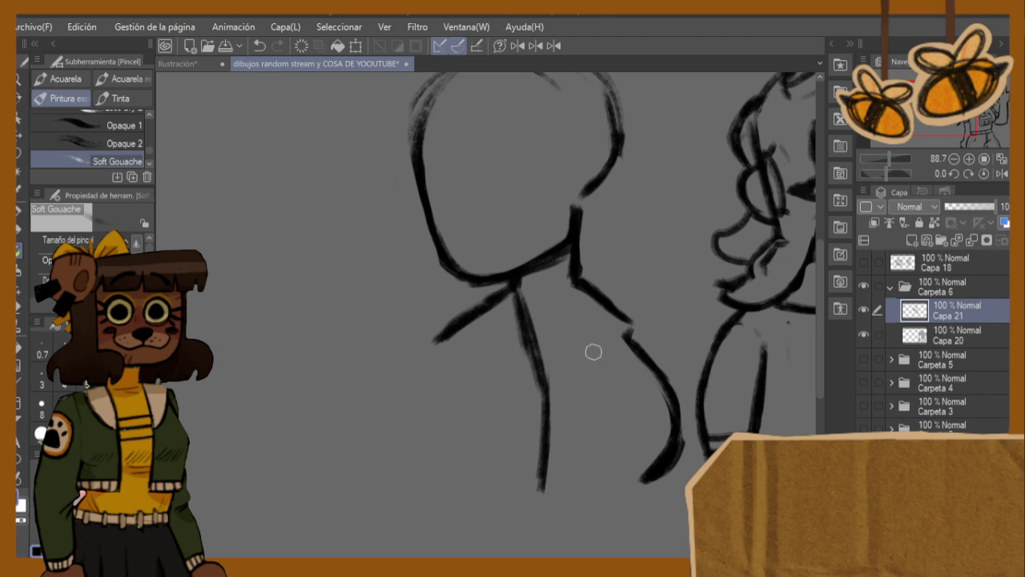
mouse_move(581, 277)
left_mouse_down()
mouse_move(603, 361)
mouse_move(590, 469)
left_mouse_up()
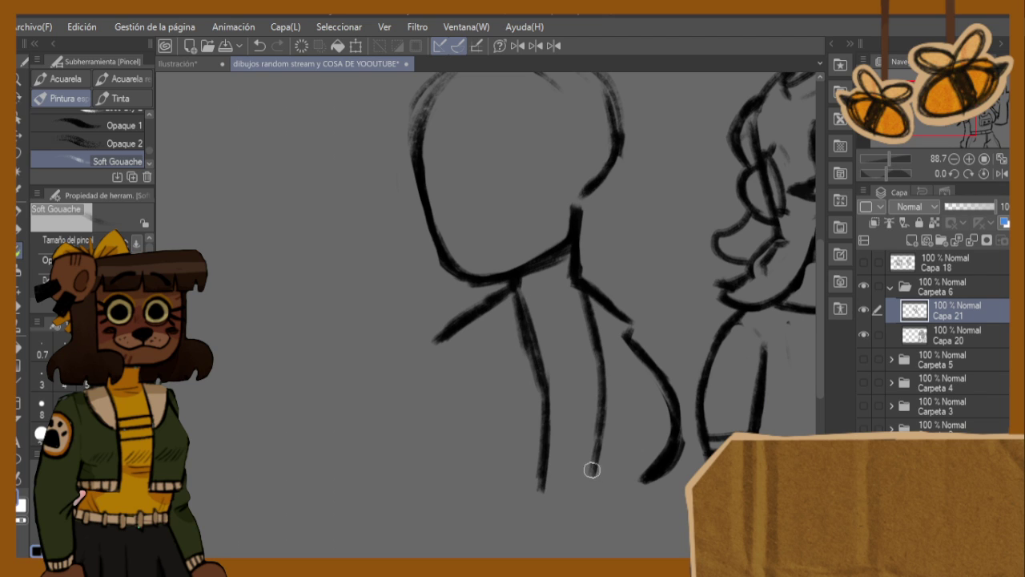
key("ctrl+z")
key("ctrl+z")
key("ctrl+z")
key("ctrl+z")
key("ctrl+z")
key("ctrl+z")
key("ctrl+z")
key("ctrl+z")
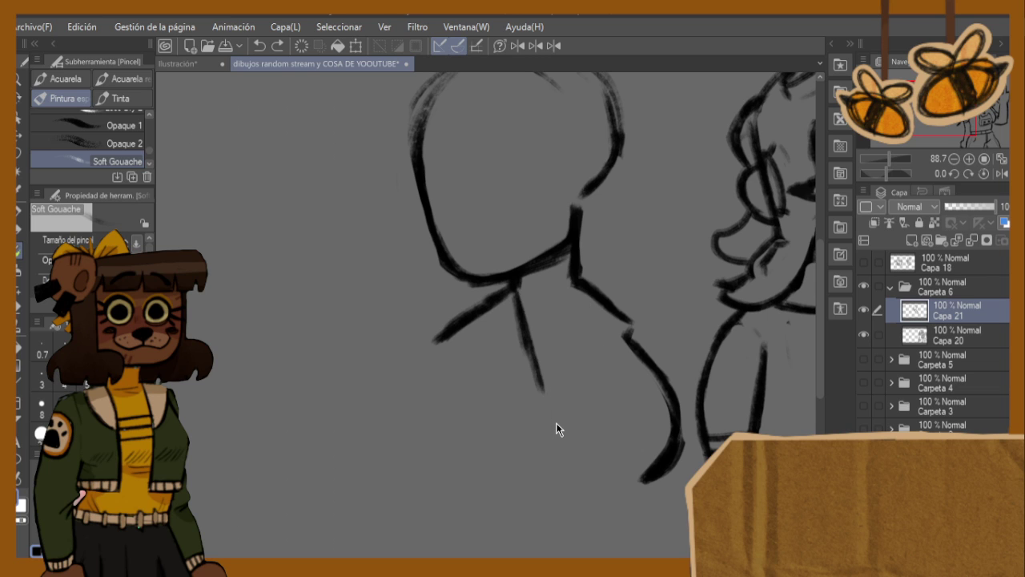
- Mirror the canvas view and move the new head-and-shoulders sketch farther from the first figure with a free transform
key("m")
key("h")
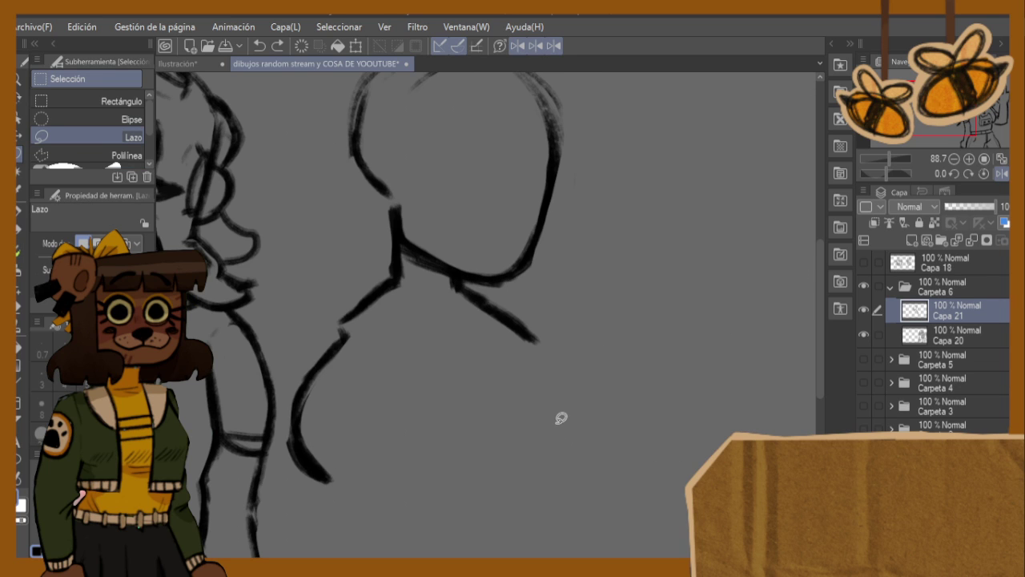
left_click(18, 256)
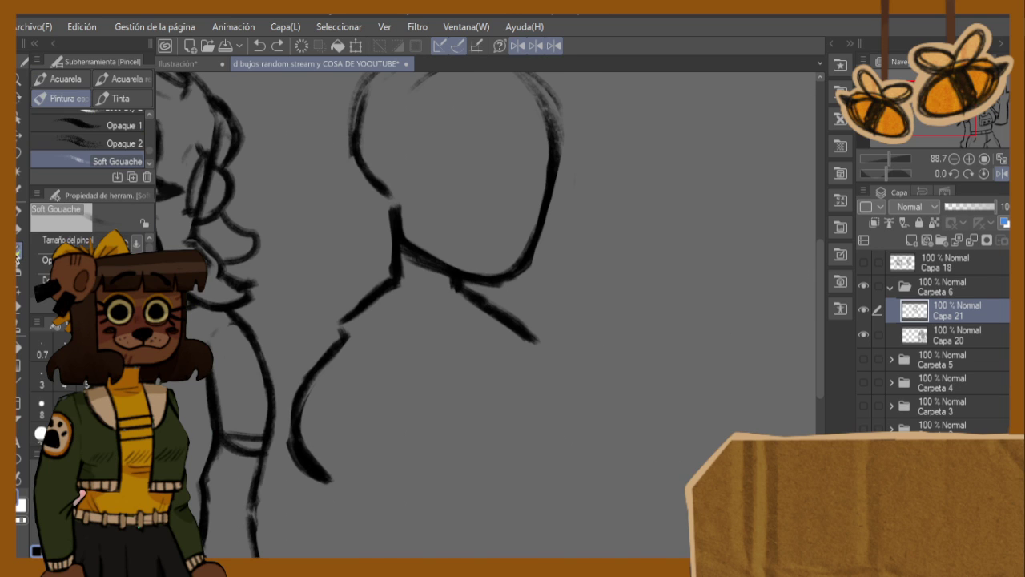
scroll(321, 256, "down", 4)
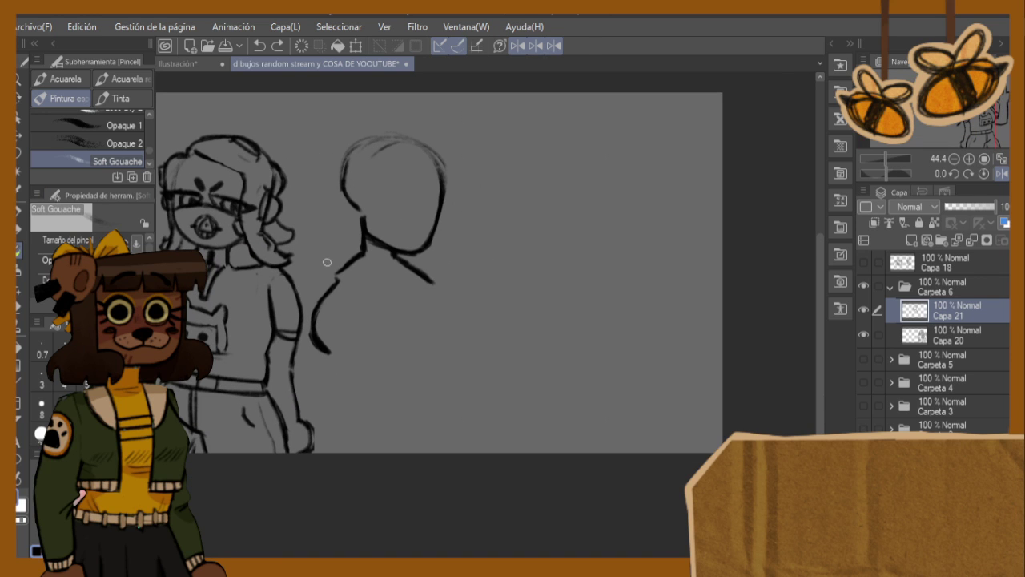
key("ctrl+t")
left_click_drag(401, 293, 460, 297)
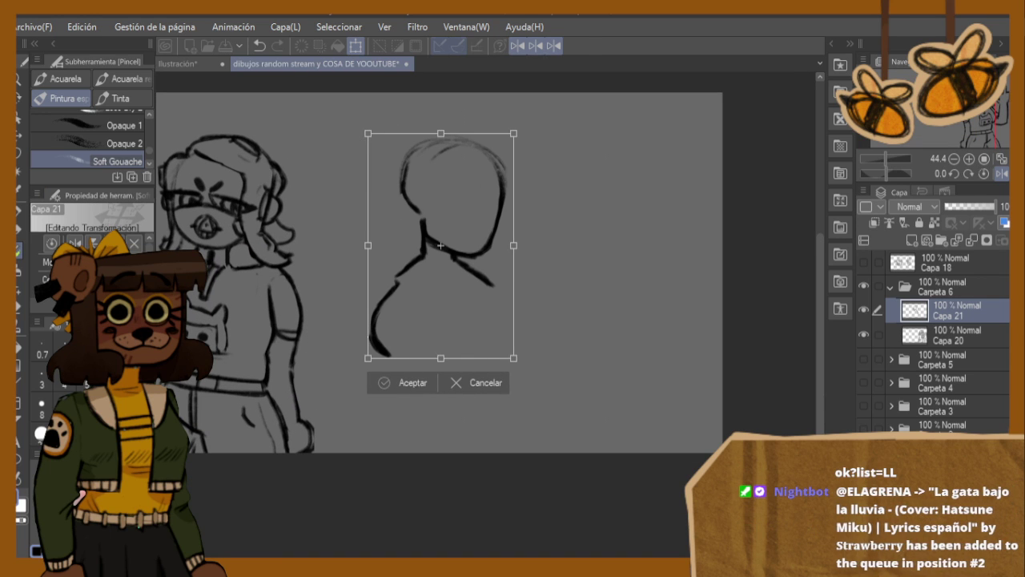
key("Return")
- Lasso the curved arm line, enlarge it slightly and move it outward with a free transform, deselect it, and mirror the view
key("m")
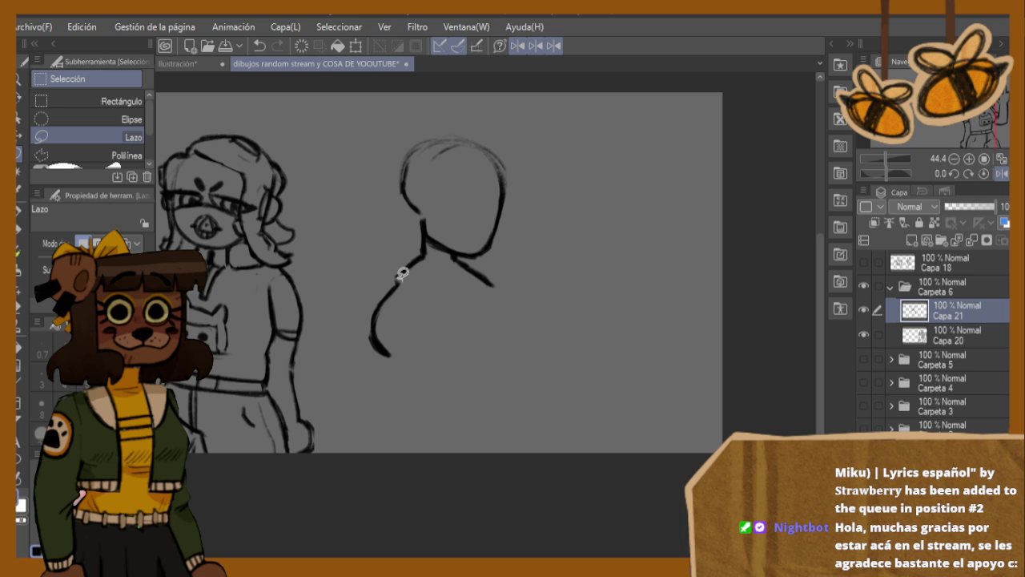
mouse_move(403, 273)
left_mouse_down()
mouse_move(433, 384)
mouse_move(435, 344)
left_mouse_up()
key("ctrl+t")
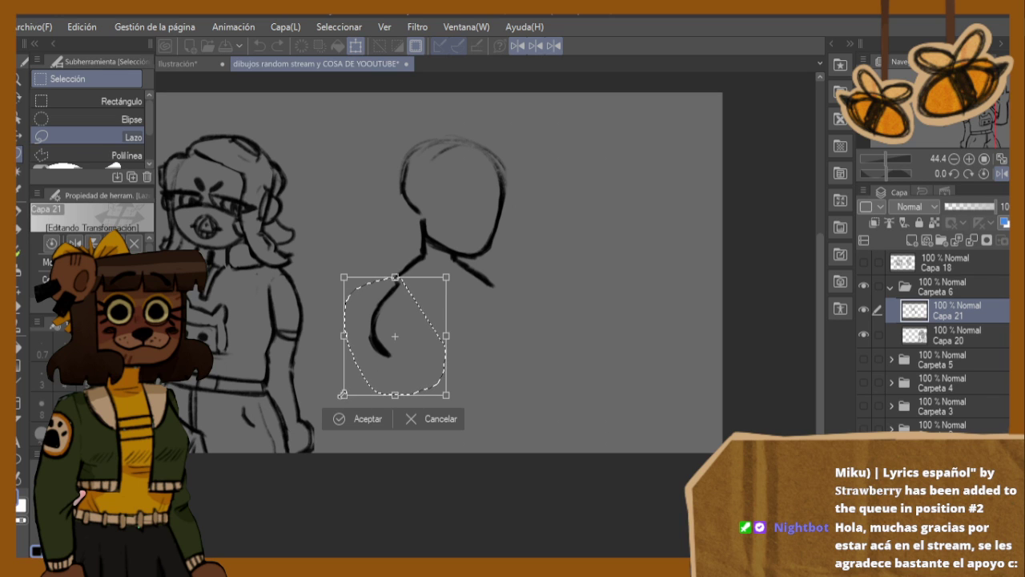
left_click_drag(343, 395, 336, 404)
left_click_drag(397, 352, 395, 351)
left_click(362, 423)
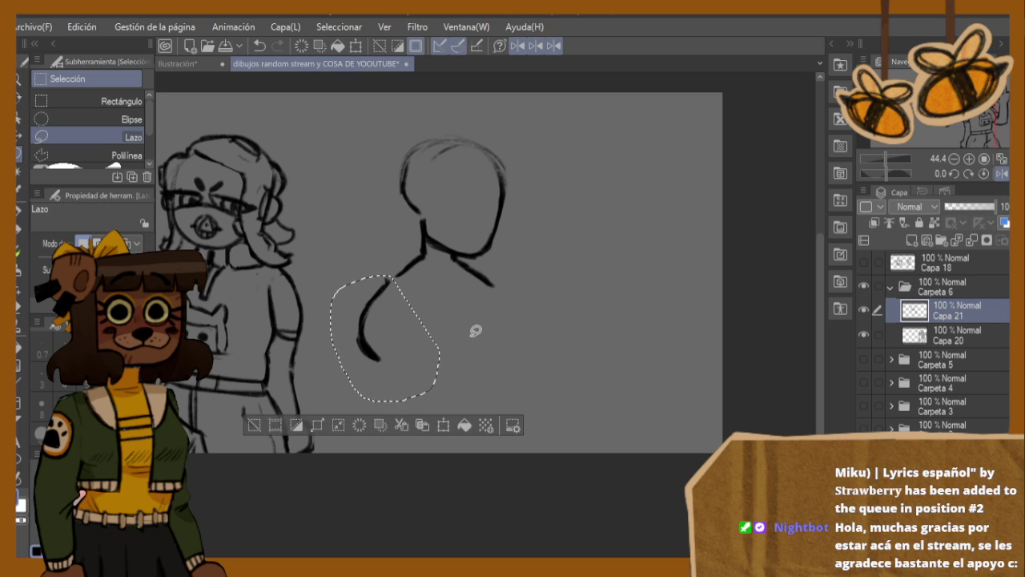
key("ctrl+d")
key("h")
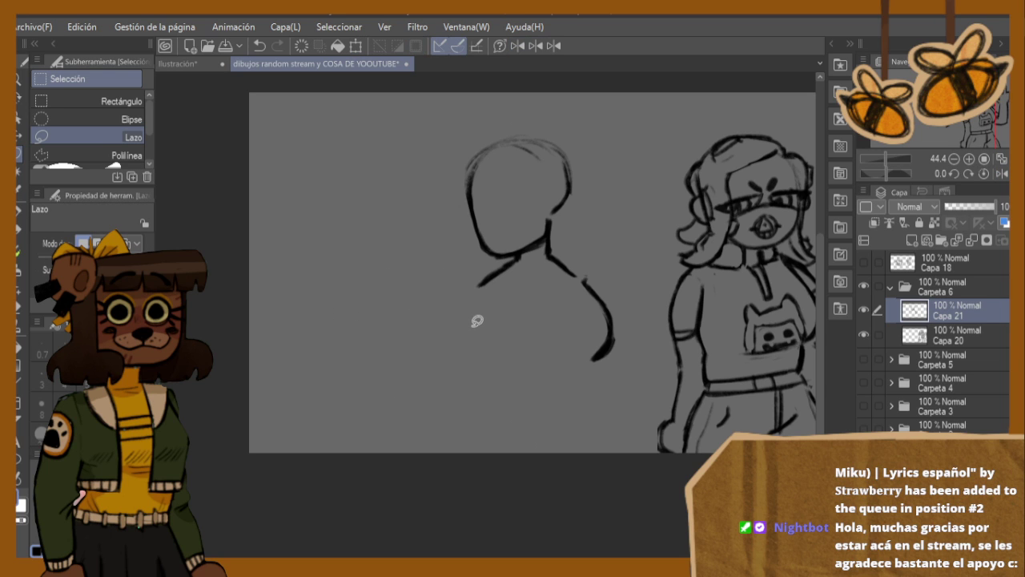
- Join the shoulder line to the curved arm line and reinforce the arm's curve with Soft Gouache
scroll(571, 249, "up", 2)
key("b")
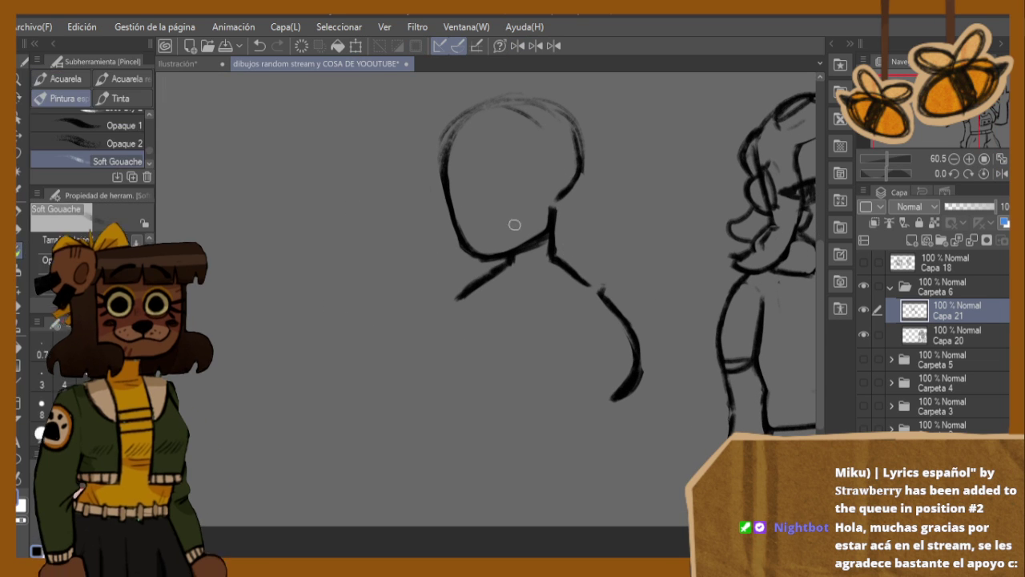
mouse_move(585, 284)
left_mouse_down()
mouse_move(625, 321)
mouse_move(594, 294)
left_mouse_up()
left_click_drag(631, 331, 633, 360)
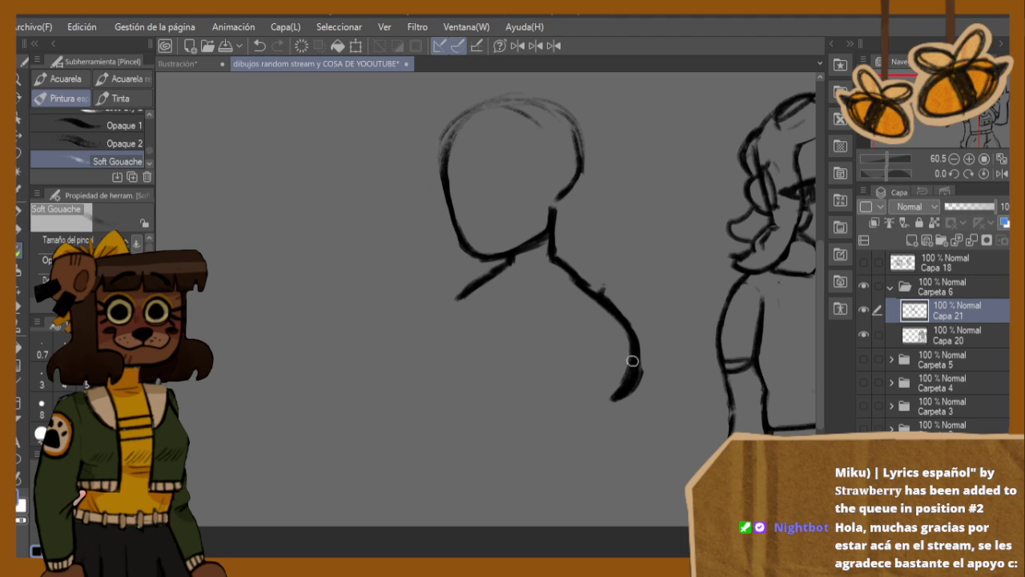
- Thin the curved arm line with the hard eraser and erase the shoulder line between the neck and the arm
key("e")
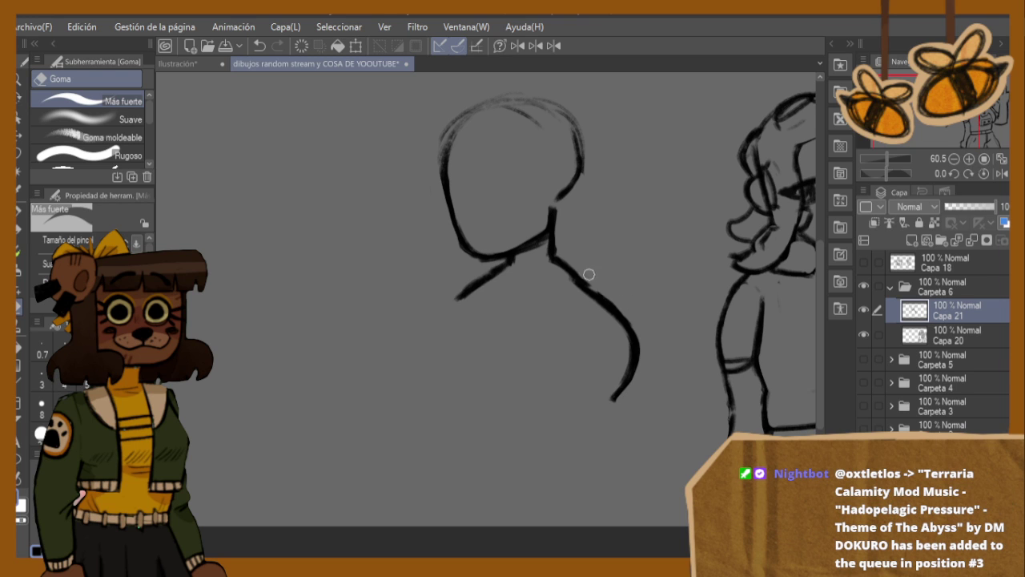
mouse_move(556, 259)
left_mouse_down()
mouse_move(593, 259)
mouse_move(570, 275)
mouse_move(586, 287)
left_mouse_up()
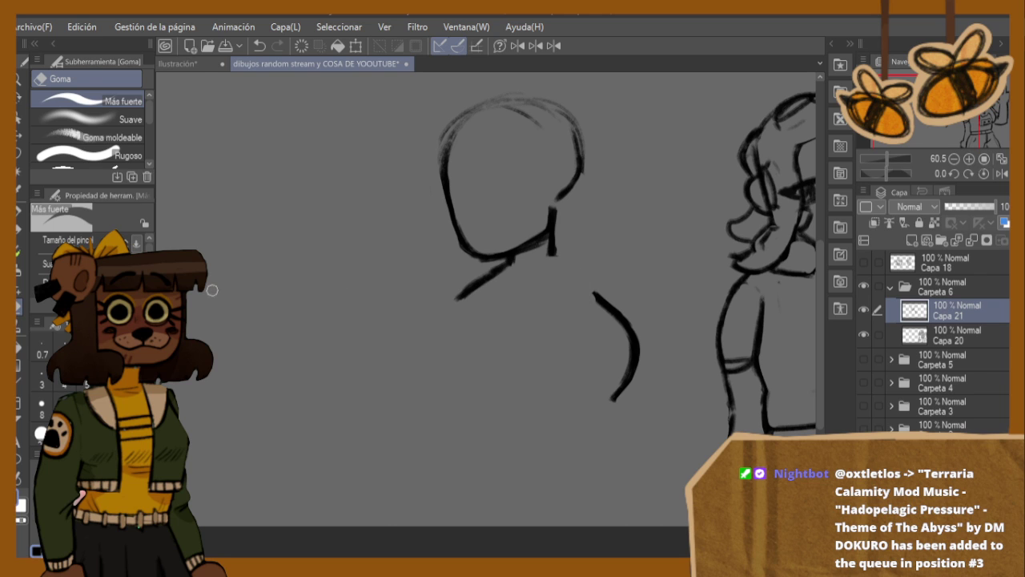
- Redraw the shoulder line from the neck to the curved arm line with Soft Gouache and mirror the view
left_click(25, 257)
mouse_move(551, 255)
left_mouse_down()
mouse_move(595, 272)
mouse_move(588, 292)
mouse_move(633, 326)
mouse_move(586, 292)
mouse_move(630, 336)
left_mouse_up()
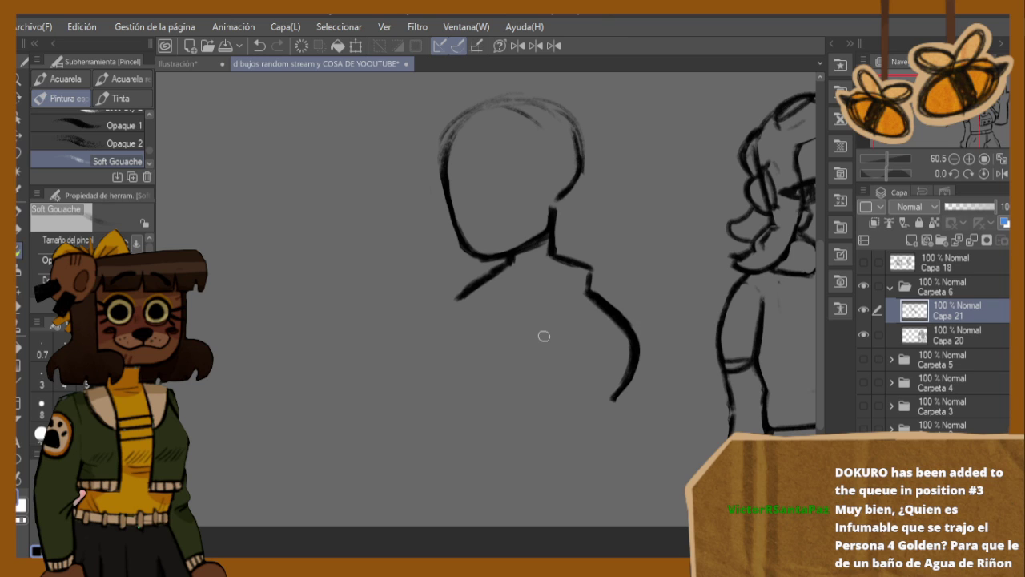
key("h")
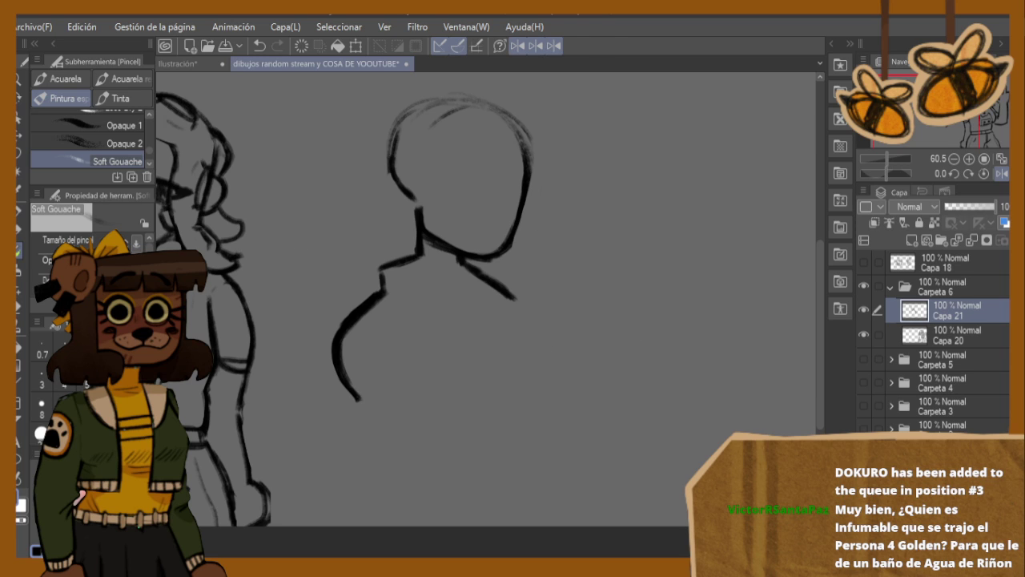
- Thin the curved side line with the hard eraser and redraw its bend more cleanly with Soft Gouache
key("e")
left_click_drag(375, 292, 333, 362)
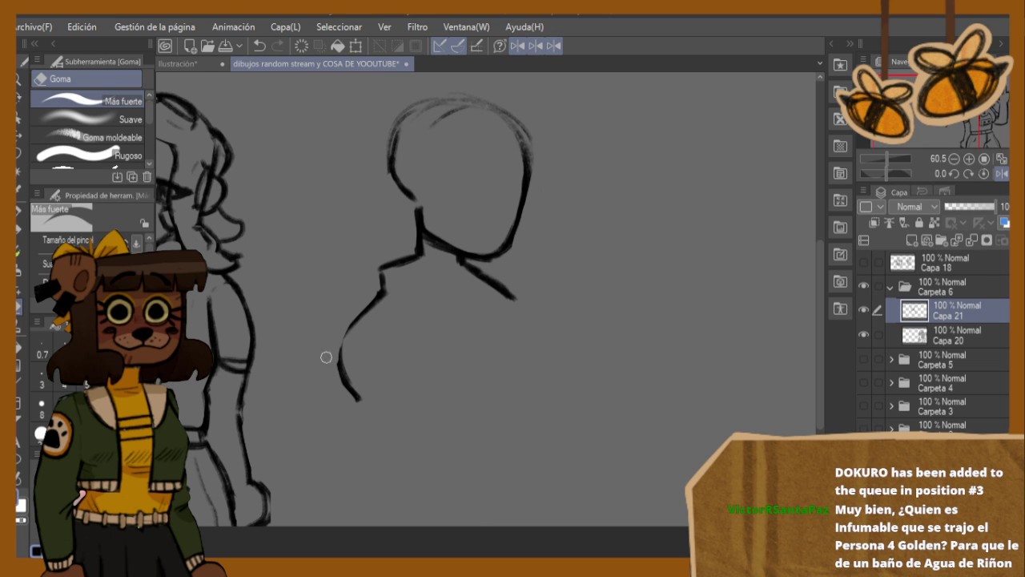
key("b")
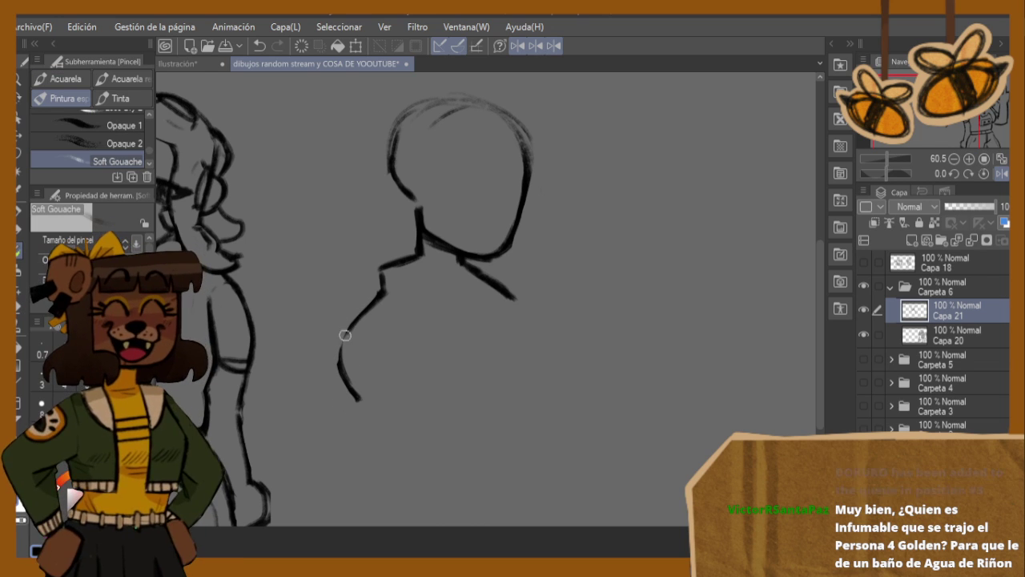
left_click_drag(351, 322, 344, 385)
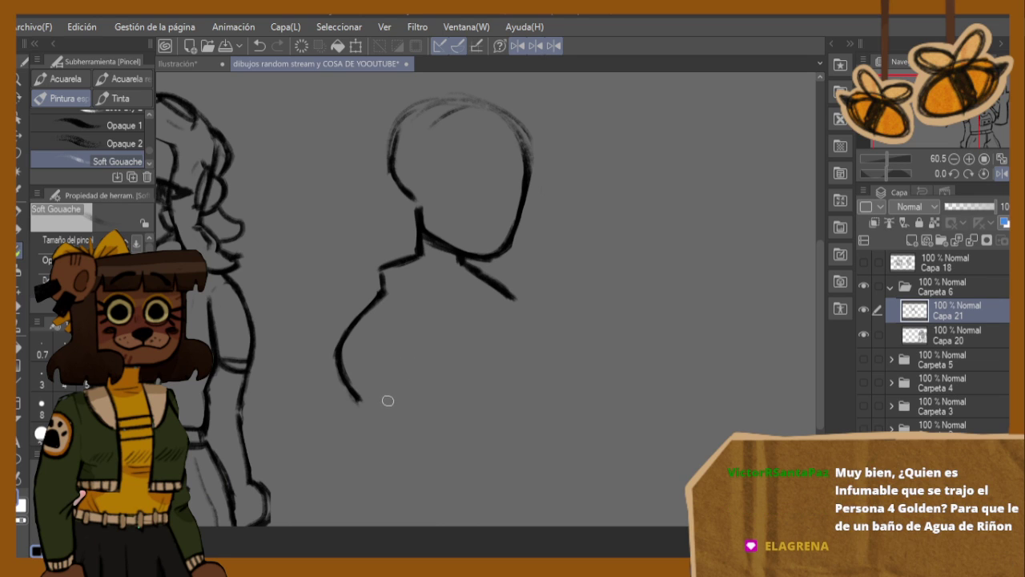
- Sketch the chest's curved lower edge and its opposite side up to the other shoulder, mirroring the view between strokes
left_click_drag(368, 404, 478, 416)
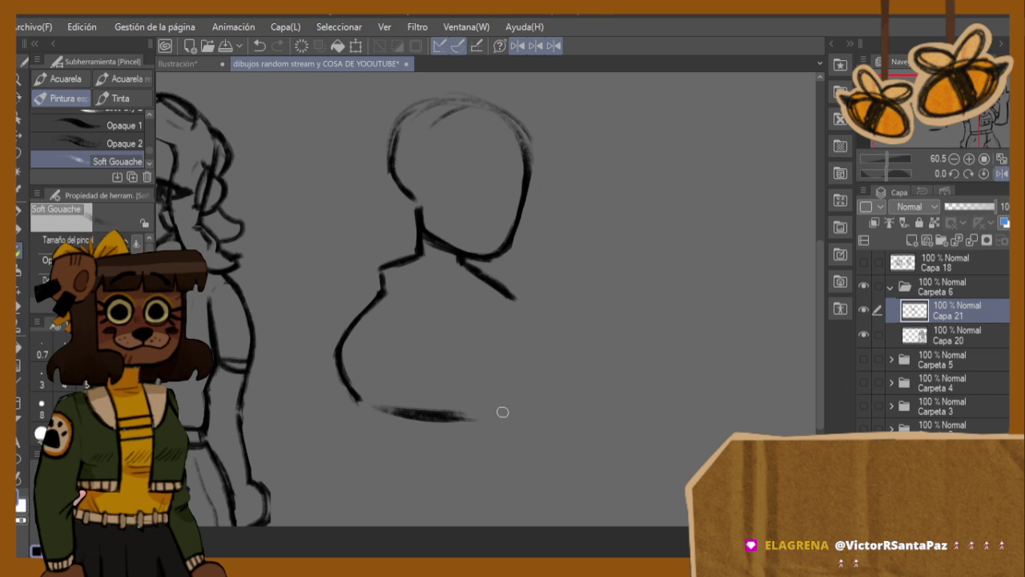
key("h")
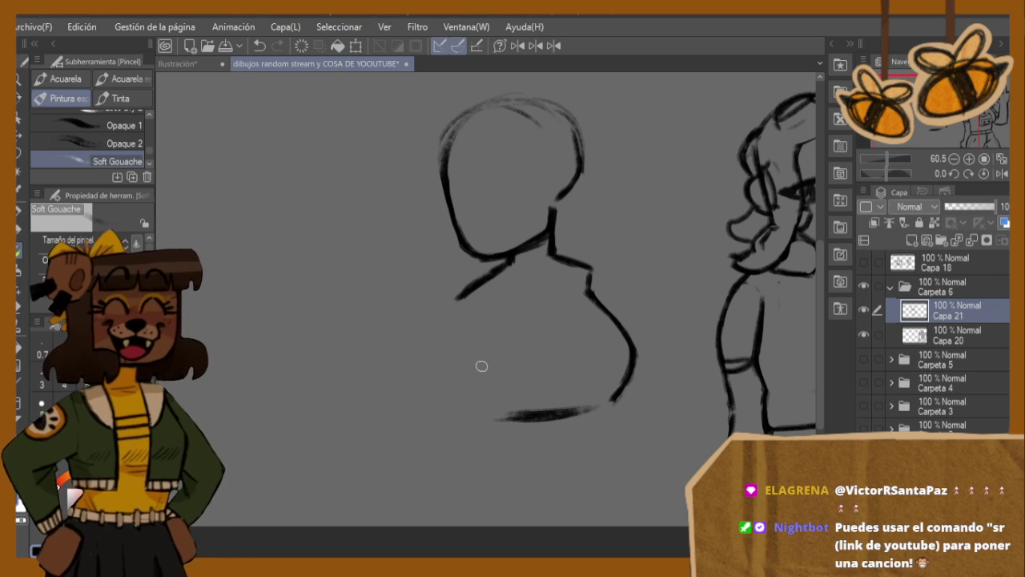
mouse_move(459, 286)
left_mouse_down()
mouse_move(489, 315)
mouse_move(468, 399)
left_mouse_up()
mouse_move(472, 350)
left_mouse_down()
mouse_move(467, 407)
mouse_move(490, 416)
left_mouse_up()
left_click_drag(472, 388, 517, 411)
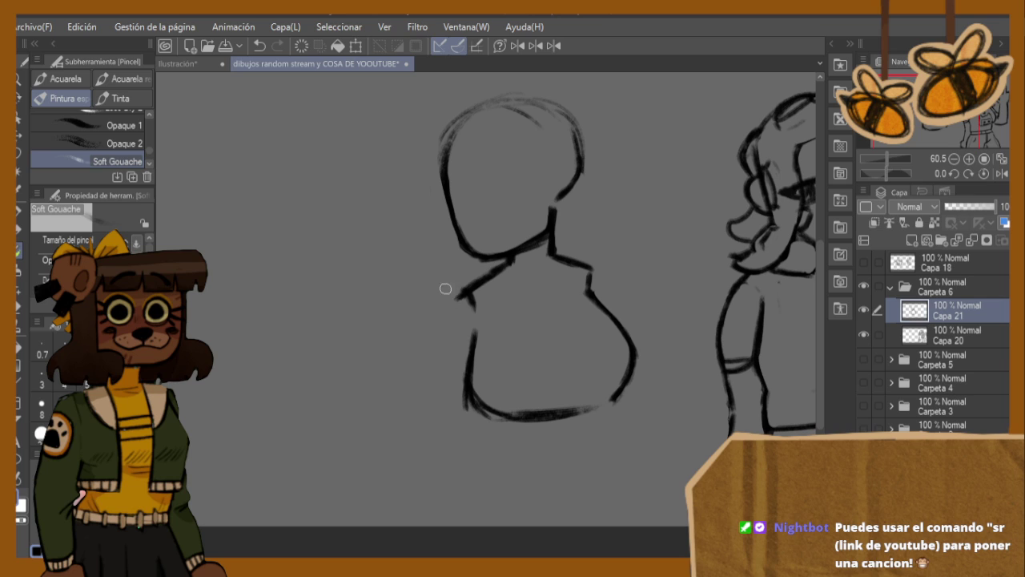
- Try sketching an outstretched arm from the shoulder down past the chest, plus a small stroke at the opposite shoulder
left_click_drag(471, 293, 405, 407)
mouse_move(446, 337)
left_mouse_down()
mouse_move(378, 462)
mouse_move(396, 476)
left_mouse_up()
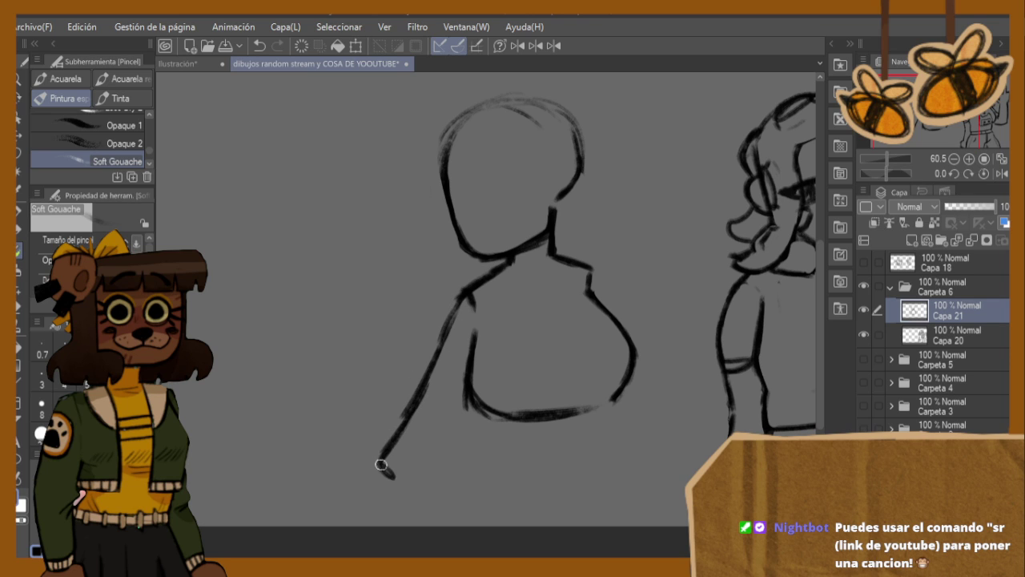
mouse_move(468, 415)
left_mouse_down()
mouse_move(409, 479)
mouse_move(426, 450)
left_mouse_up()
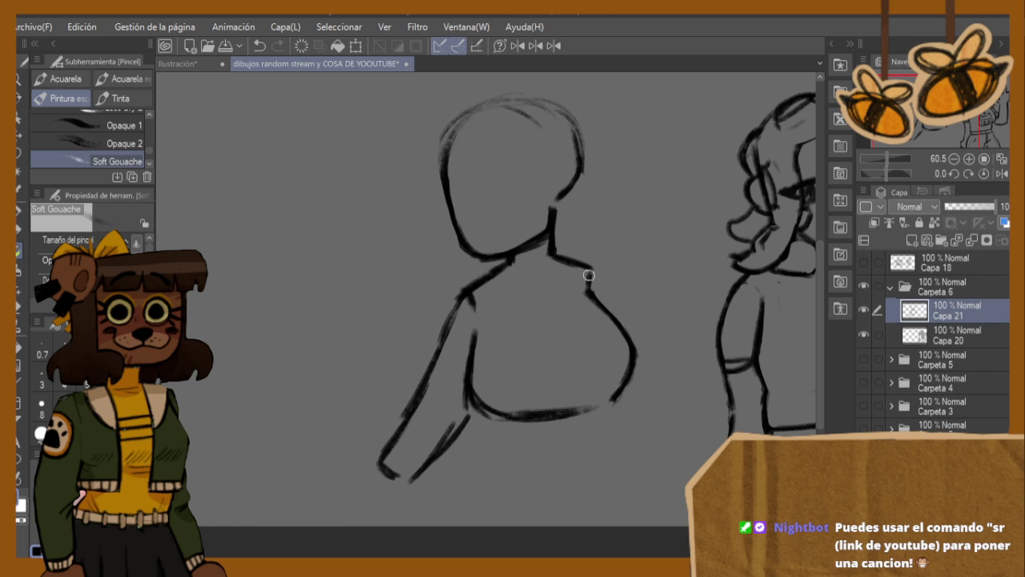
left_click_drag(589, 275, 606, 304)
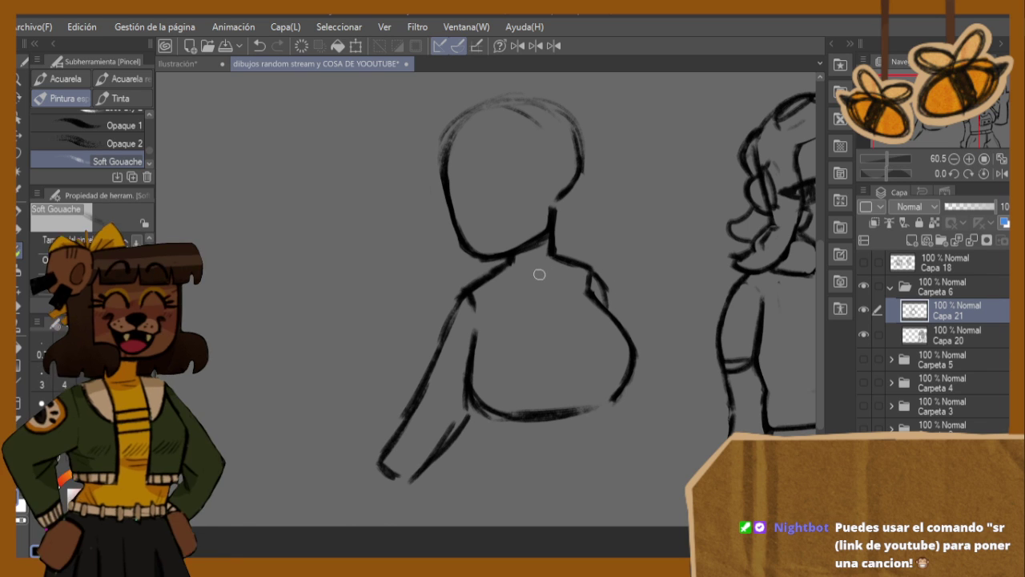
- Undo the outstretched arm strokes and the small stroke at the opposite shoulder
key("ctrl+z")
key("ctrl+z")
key("ctrl+z")
key("ctrl+z")
key("ctrl+z")
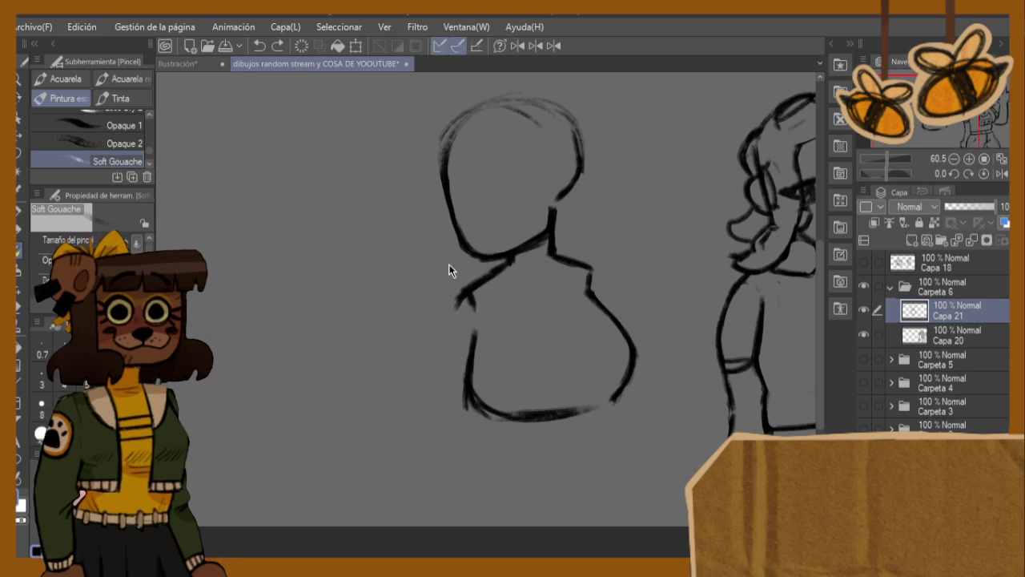
- Lasso the head, shift it slightly down and inward over the shoulders with a free transform, and deselect it
key("m")
mouse_move(518, 84)
left_mouse_down()
mouse_move(435, 266)
mouse_move(483, 267)
mouse_move(544, 242)
mouse_move(607, 133)
mouse_move(613, 85)
mouse_move(595, 99)
left_mouse_up()
key("ctrl+t")
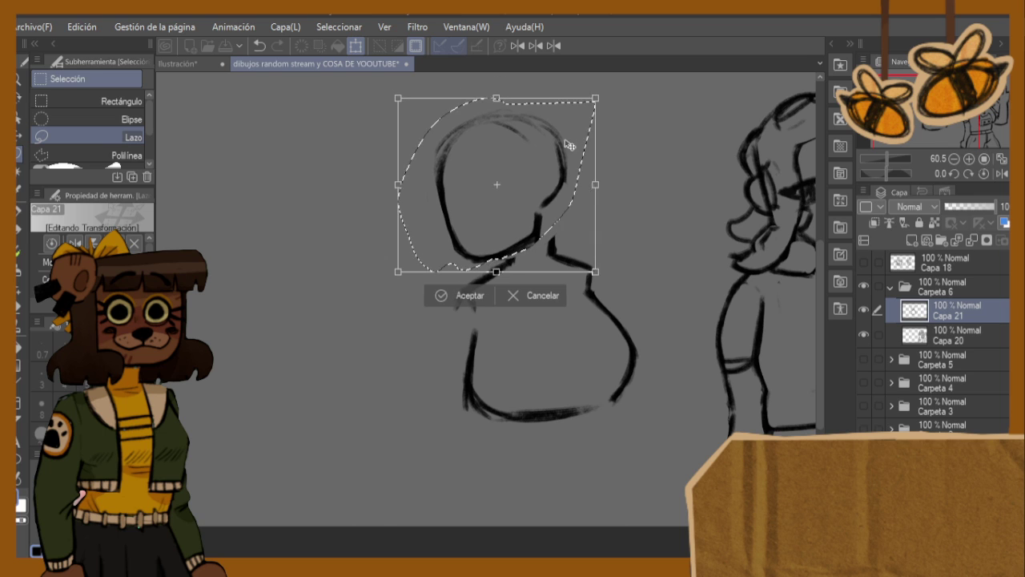
left_click_drag(570, 146, 583, 139)
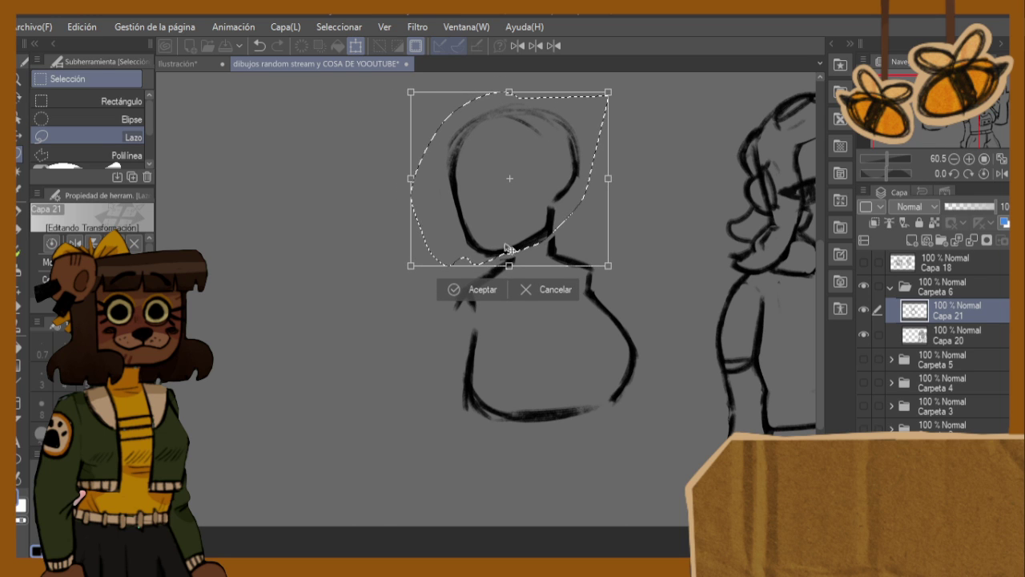
left_click_drag(508, 247, 499, 253)
key("Return")
key("ctrl+d")
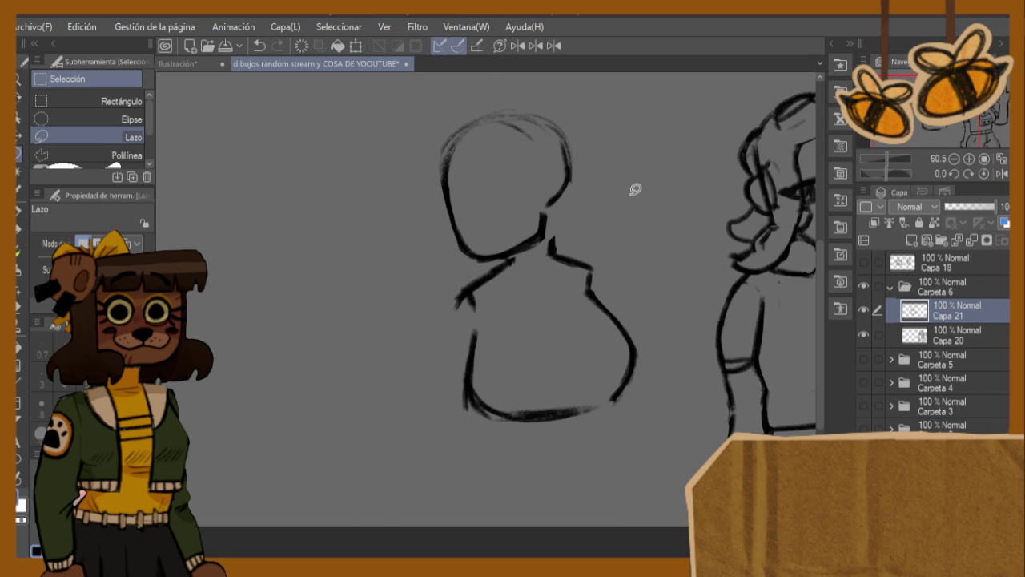
- Mirror the view and extend the back-of-neck line up to the head with Soft Gouache
key("h")
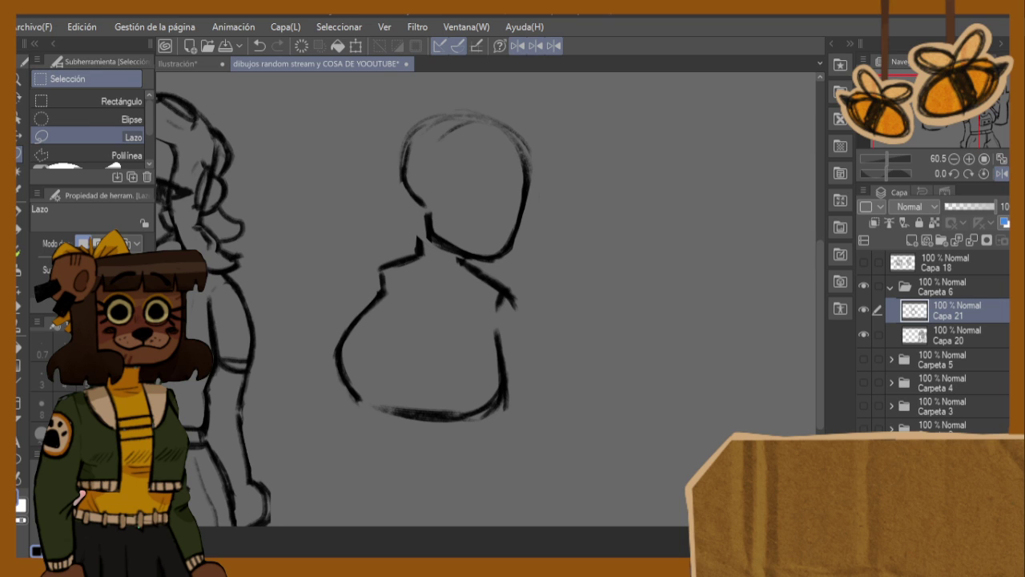
key("b")
mouse_move(417, 244)
left_mouse_down()
mouse_move(417, 211)
mouse_move(428, 225)
left_mouse_up()
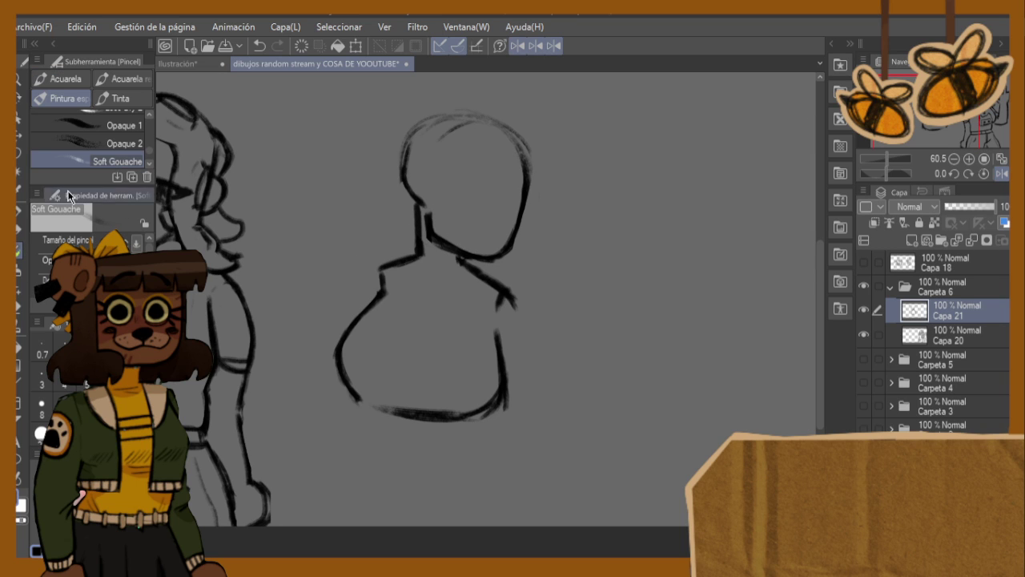
- Lasso the head again, nudge it slightly closer to the neck with a free transform, and deselect it
key("m")
mouse_move(471, 98)
left_mouse_down()
mouse_move(407, 199)
mouse_move(433, 243)
mouse_move(470, 253)
mouse_move(588, 179)
mouse_move(582, 104)
left_mouse_up()
key("ctrl+t")
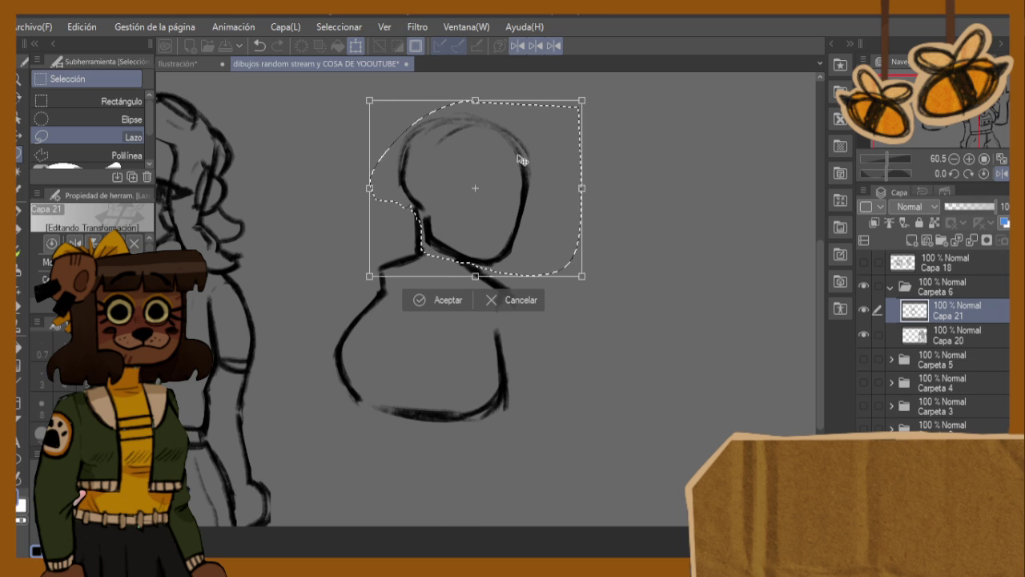
key("Return")
key("ctrl+d")
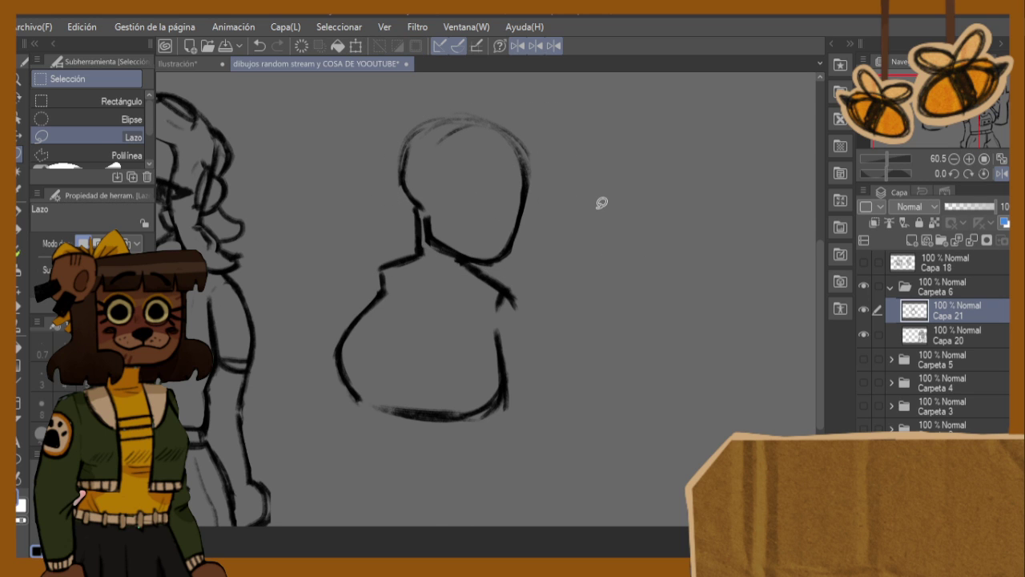
- Check the sketch in both mirrored views and draw a line across the base of the neck with Soft Gouache
key("h")
key("h")
left_click(23, 253)
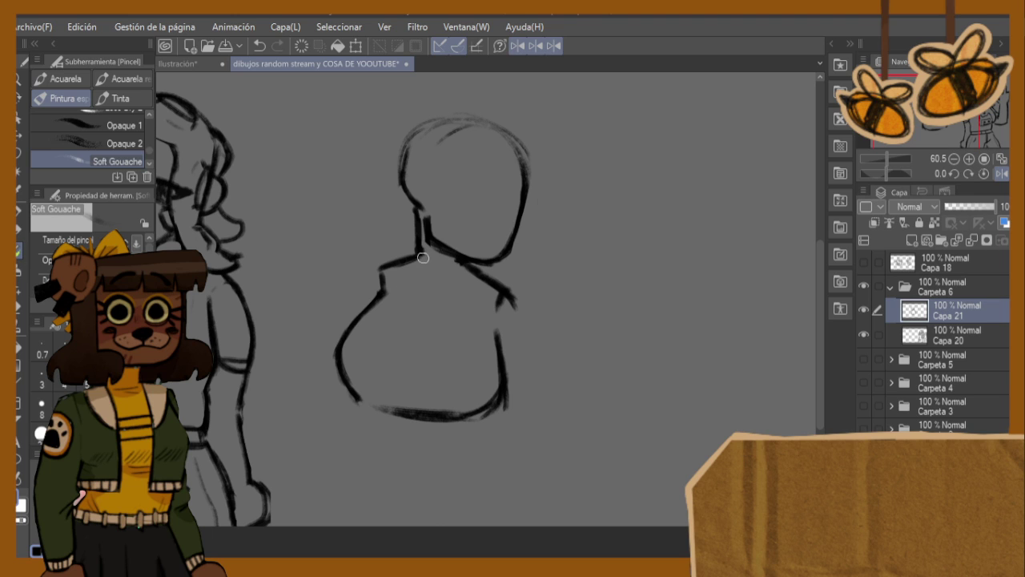
left_click_drag(430, 256, 463, 264)
- Mirror the view and erase the neck-base line and the excess strokes around the jaw corner
key("h")
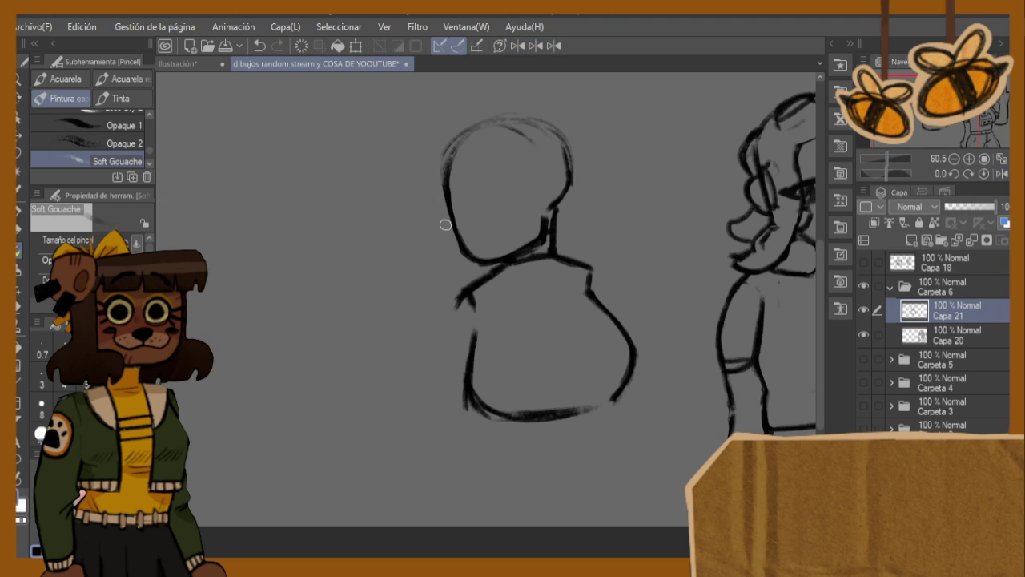
left_click(20, 305)
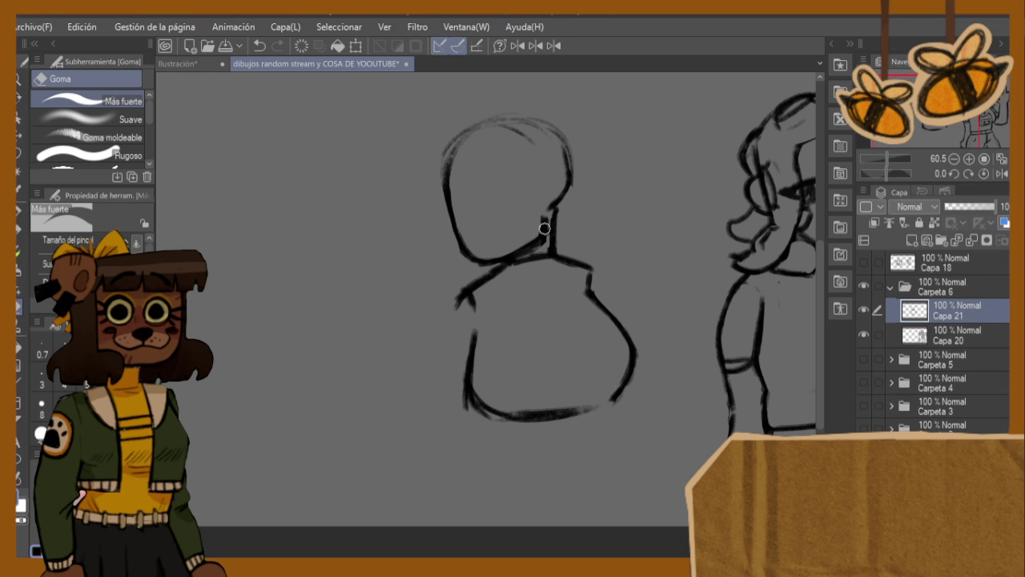
left_click_drag(545, 232, 521, 262)
- Clean up the shoulder line where it meets the jaw and draw a curved neckline across the neck's base
key("b")
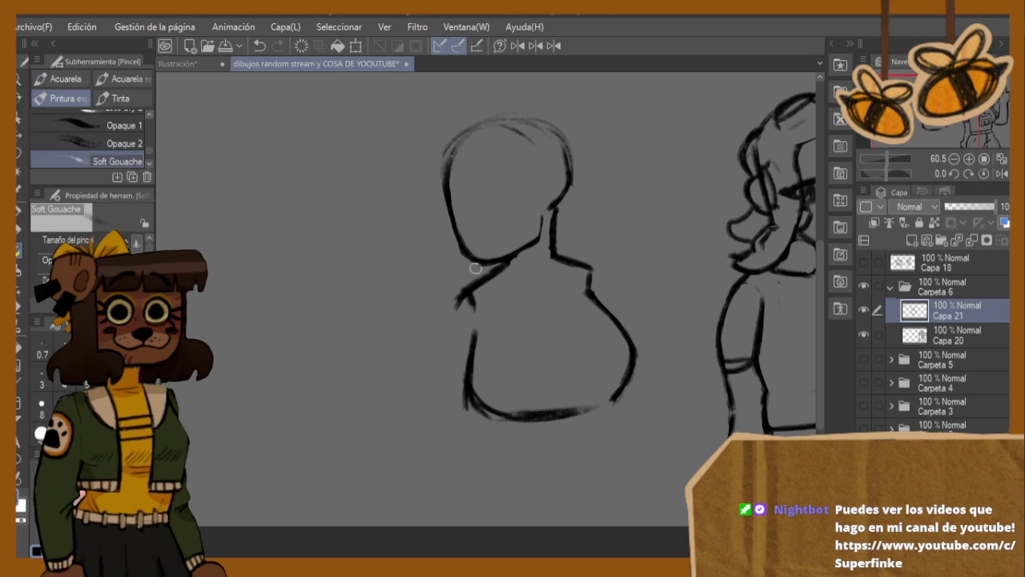
left_click_drag(483, 274, 515, 254)
key("e")
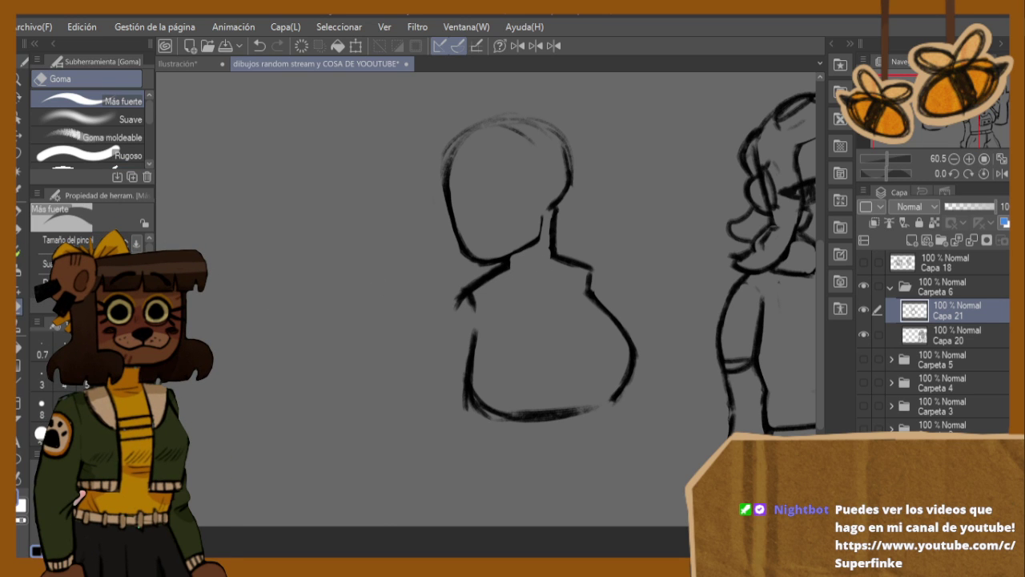
key("b")
mouse_move(511, 265)
left_mouse_down()
mouse_move(555, 253)
mouse_move(532, 266)
left_mouse_up()
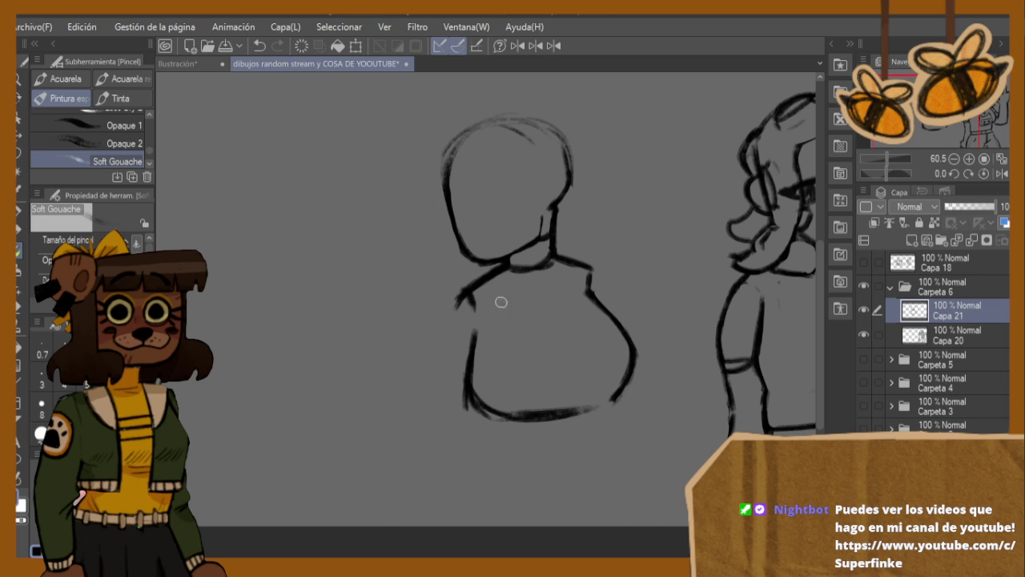
- Draw two long curved lines from the neckline down the front of the torso with Soft Gouache
mouse_move(503, 263)
left_mouse_down()
mouse_move(526, 291)
mouse_move(540, 360)
mouse_move(542, 460)
left_mouse_up()
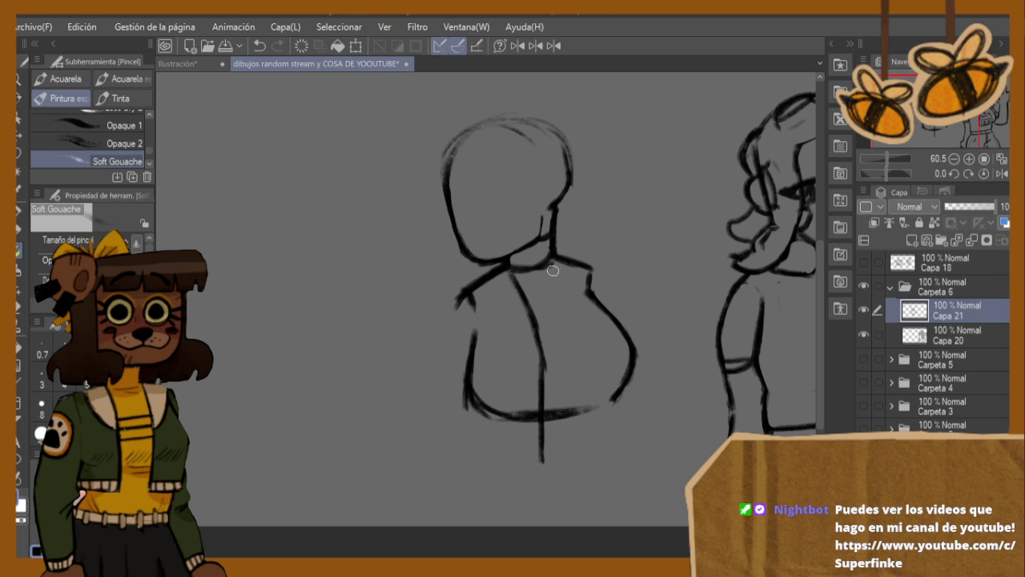
left_click_drag(552, 275, 588, 344)
mouse_move(572, 308)
left_mouse_down()
mouse_move(594, 383)
mouse_move(590, 358)
mouse_move(589, 415)
mouse_move(594, 363)
mouse_move(588, 454)
left_mouse_up()
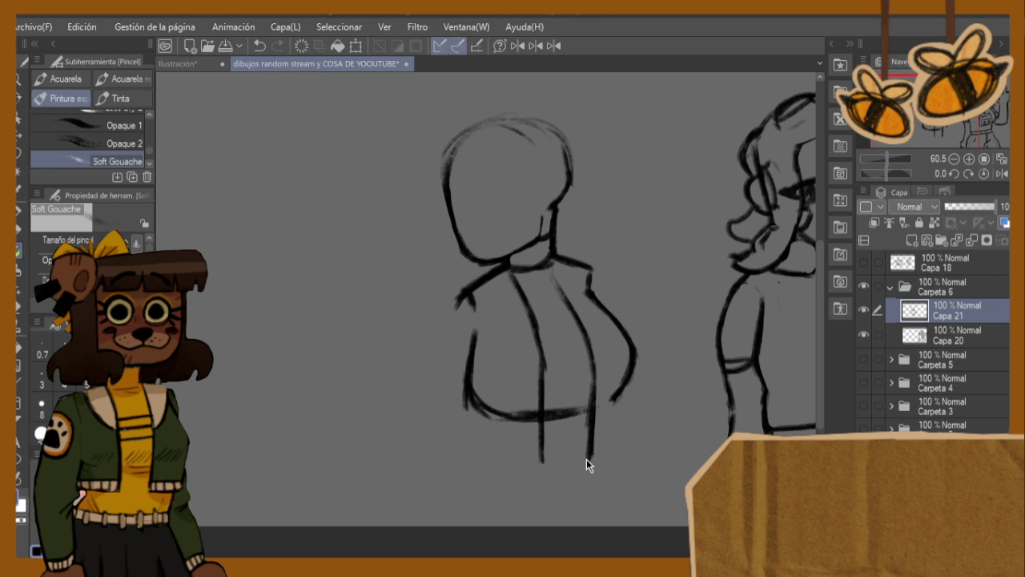
- Mirror the view and erase the chest's lower edge between the two long torso lines
key("h")
key("e")
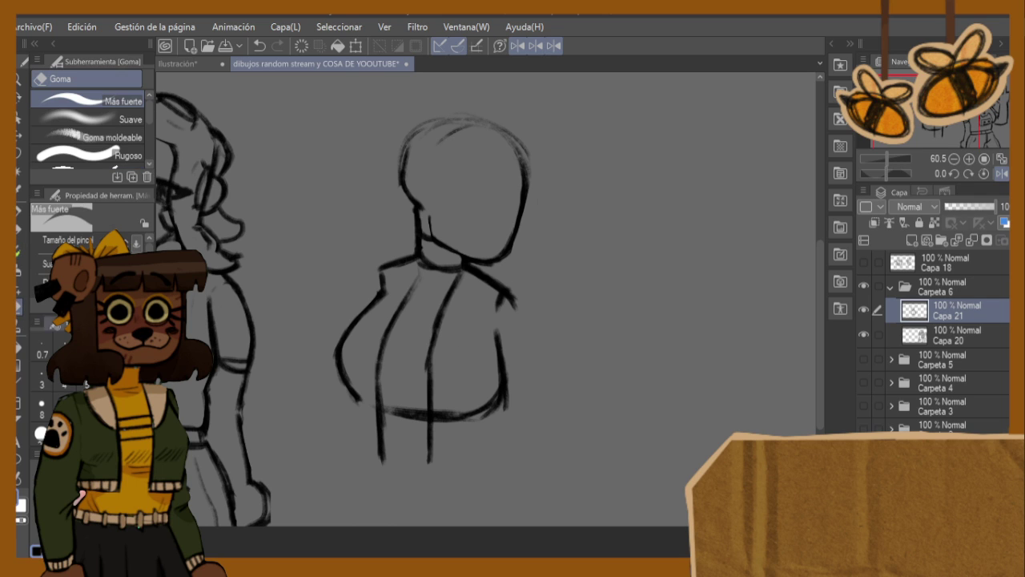
left_click_drag(397, 419, 416, 423)
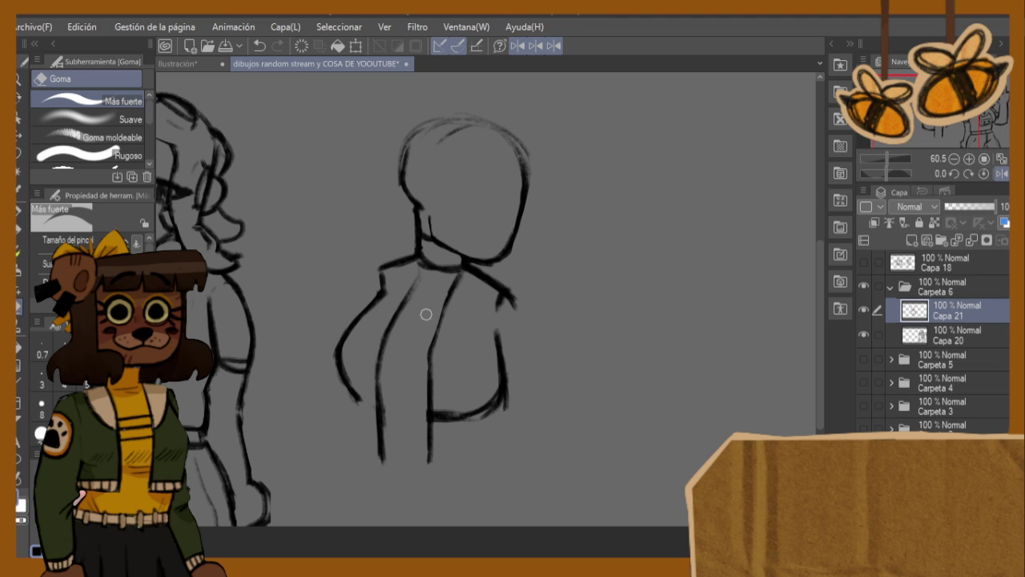
- Extend the outer side line downward below its bend with Soft Gouache and erase the old inward-pointing end
left_click(18, 250)
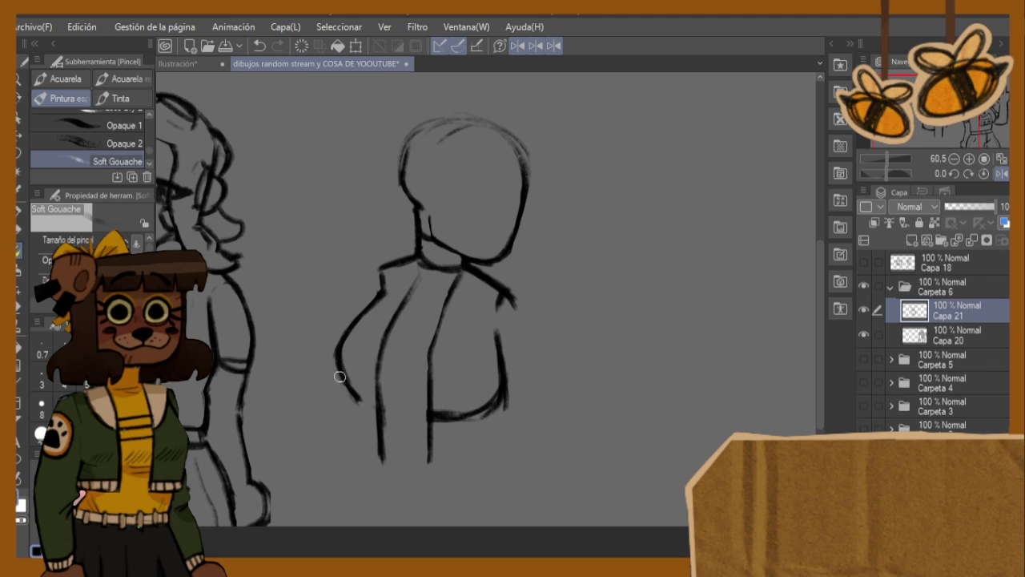
left_click_drag(342, 368, 353, 428)
left_click(19, 307)
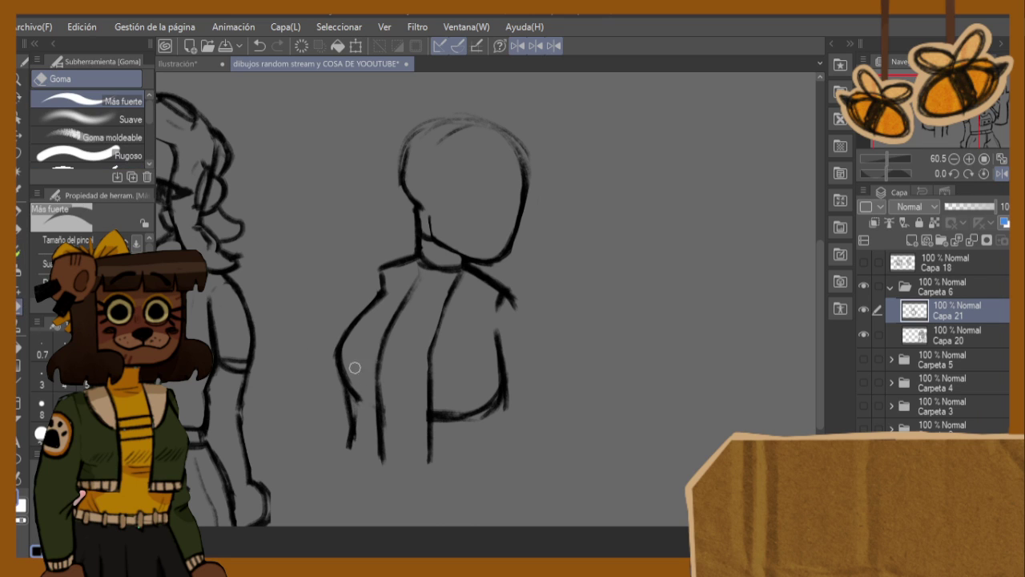
left_click_drag(360, 382, 358, 398)
- Erase the remaining chest curve below the other shoulder, checking the sketch in the mirrored view
key("h")
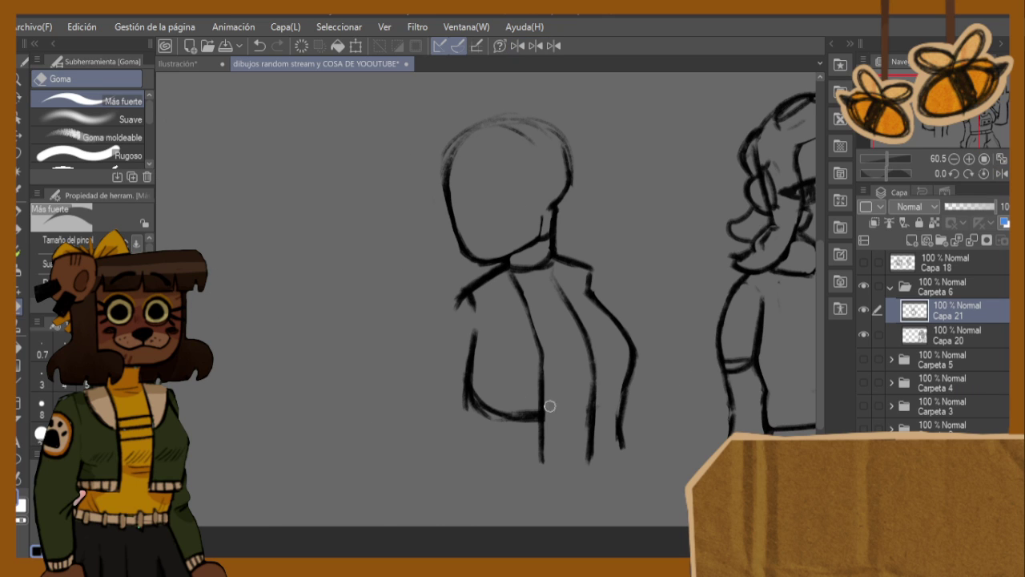
mouse_move(550, 406)
left_mouse_down()
mouse_move(515, 405)
mouse_move(519, 424)
mouse_move(529, 410)
mouse_move(504, 403)
mouse_move(504, 420)
mouse_move(480, 386)
mouse_move(476, 405)
mouse_move(466, 383)
left_mouse_up()
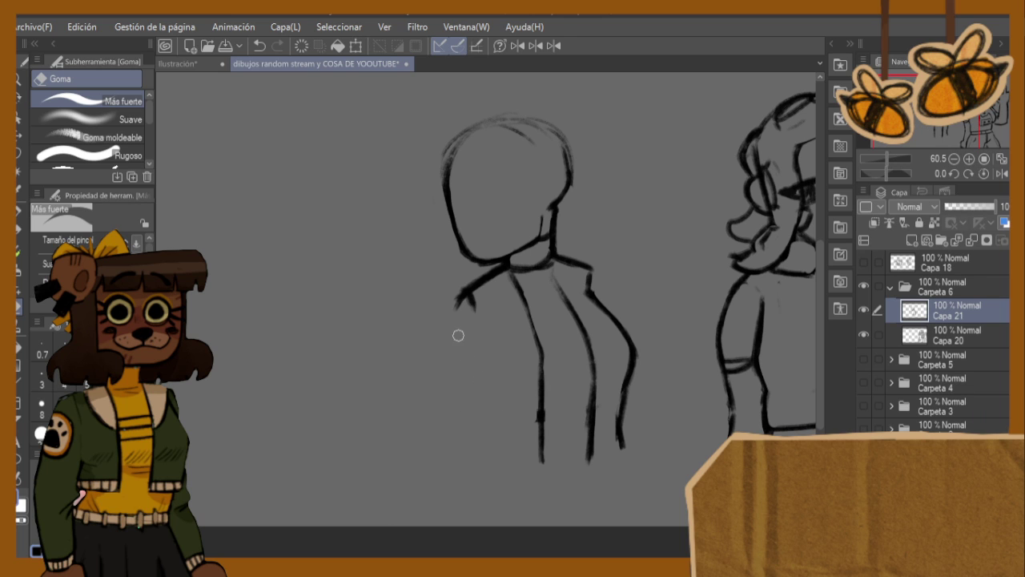
key("h")
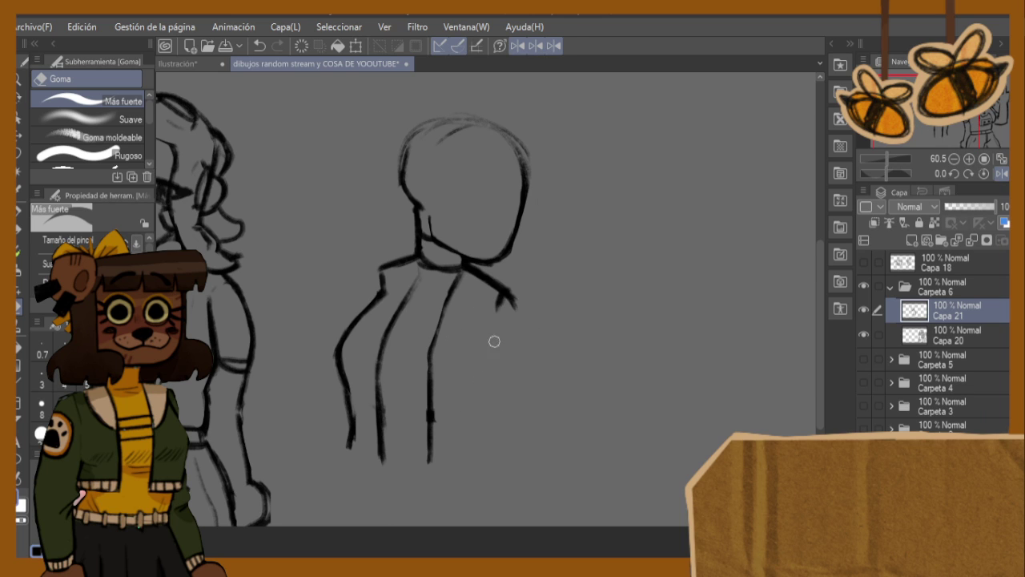
key("b")
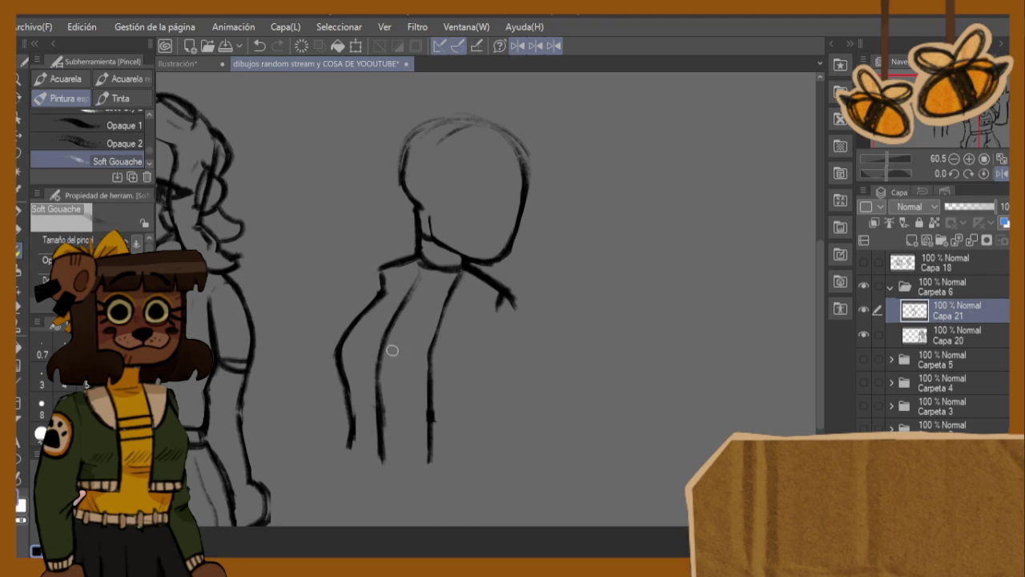
- Draw a short horizontal line across the lower torso between the two long front lines with Soft Gouache
mouse_move(382, 393)
left_mouse_down()
mouse_move(413, 397)
mouse_move(422, 412)
left_mouse_up()
key("ctrl+z")
key("ctrl+z")
left_click_drag(383, 396, 425, 402)
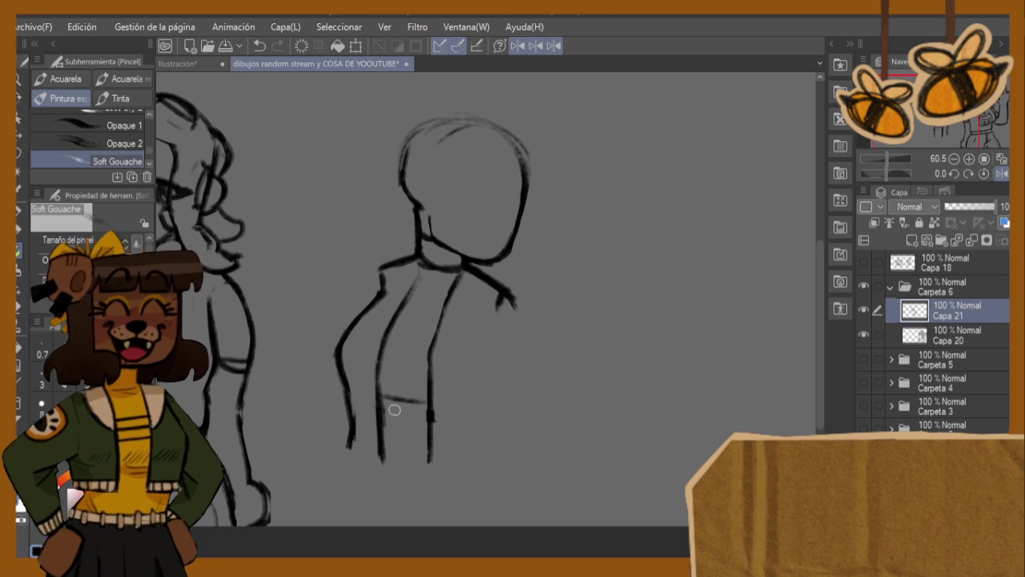
- Draw the torso's missing side line from the unfinished shoulder down past the waist in the mirrored view
key("h")
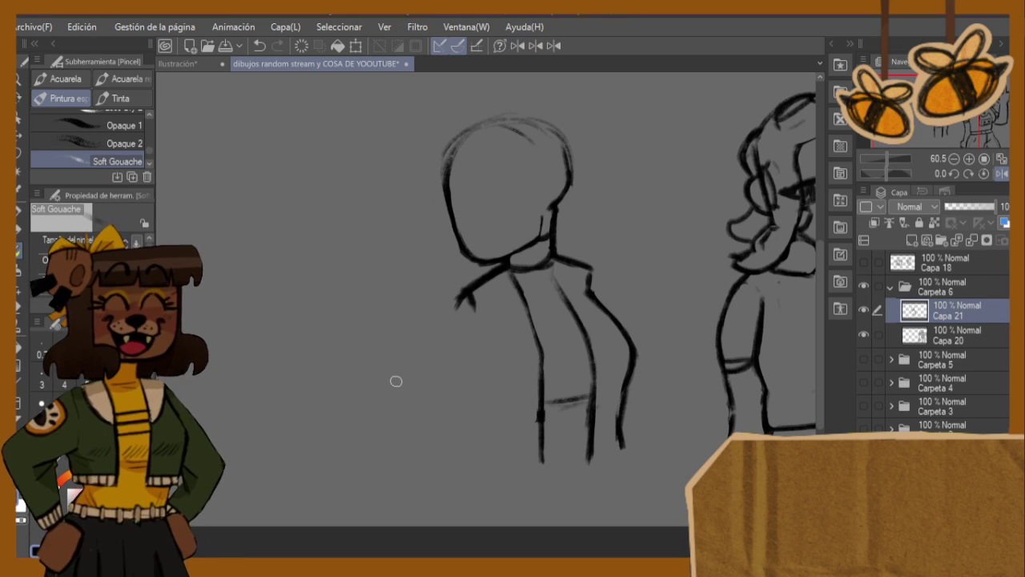
left_click_drag(470, 303, 493, 471)
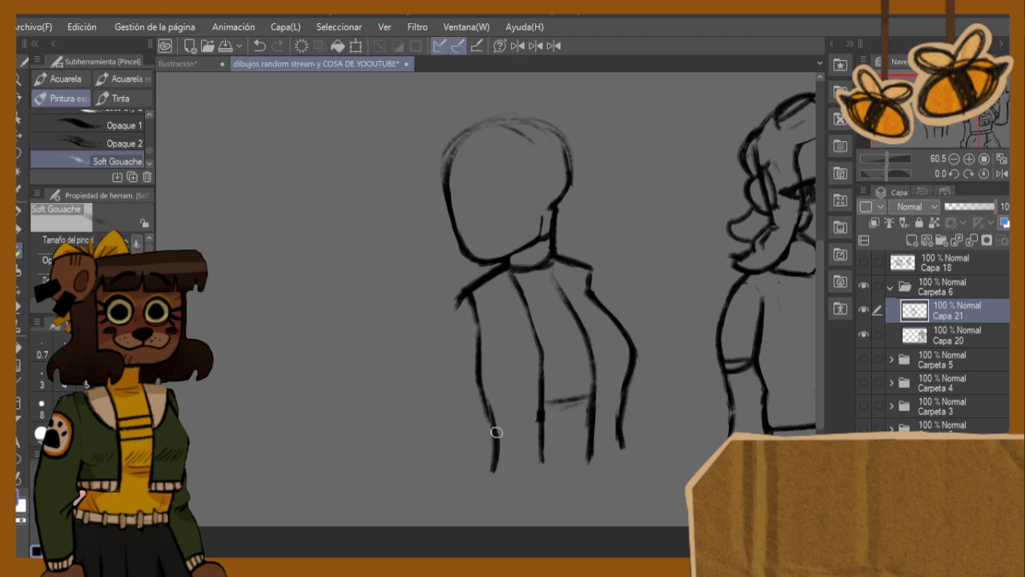
left_click_drag(482, 383, 489, 410)
key("h")
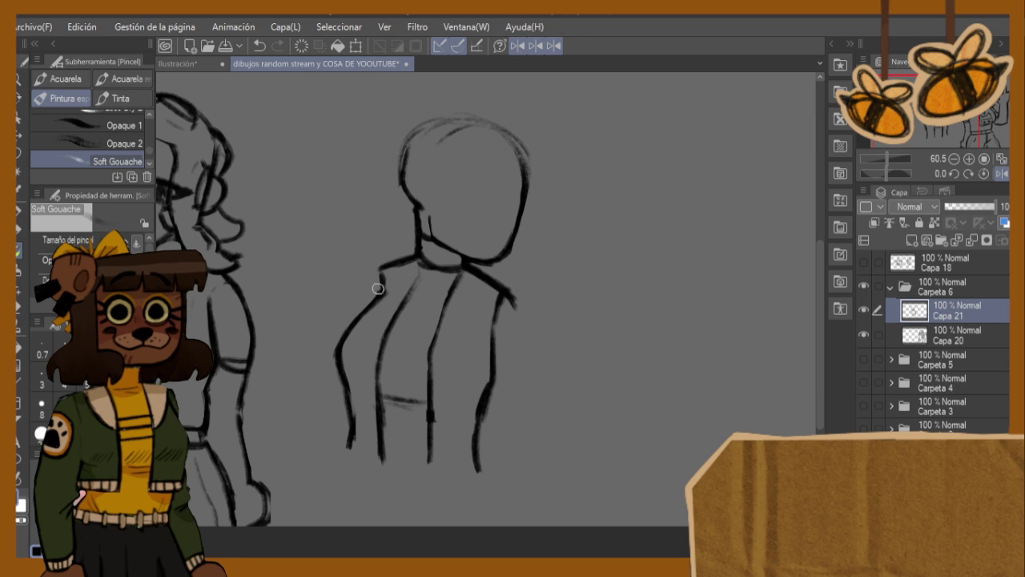
- Redraw the other side's outer line below the shoulder as a firmer stroke and clean its edge with the eraser
mouse_move(381, 276)
left_mouse_down()
mouse_move(343, 330)
mouse_move(338, 358)
left_mouse_up()
key("e")
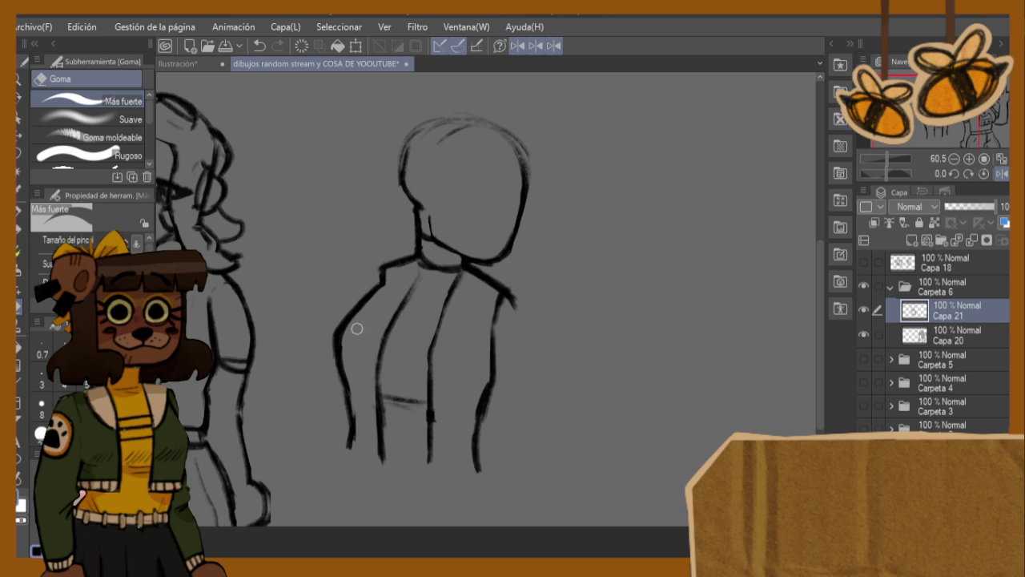
left_click_drag(351, 306, 338, 324)
- Erase the lower part of the newer side line and redraw it pinched in at the waist with Soft Gouache
key("h")
left_click_drag(489, 389, 492, 444)
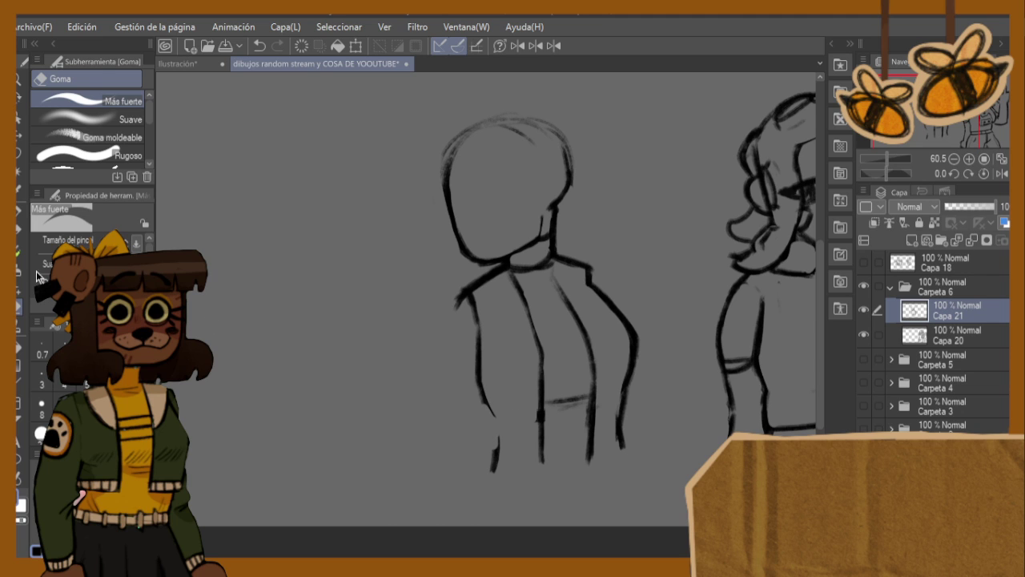
key("b")
mouse_move(496, 406)
left_mouse_down()
mouse_move(485, 397)
mouse_move(494, 409)
mouse_move(492, 471)
left_mouse_up()
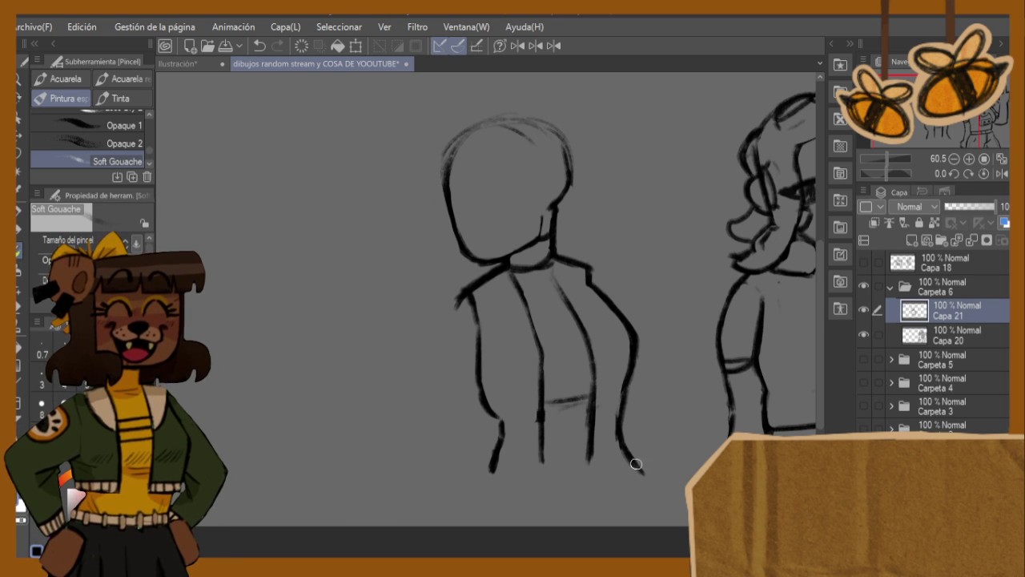
- Draw a flared hip line on each side, running from the waist down and outward
left_click_drag(626, 453, 675, 525)
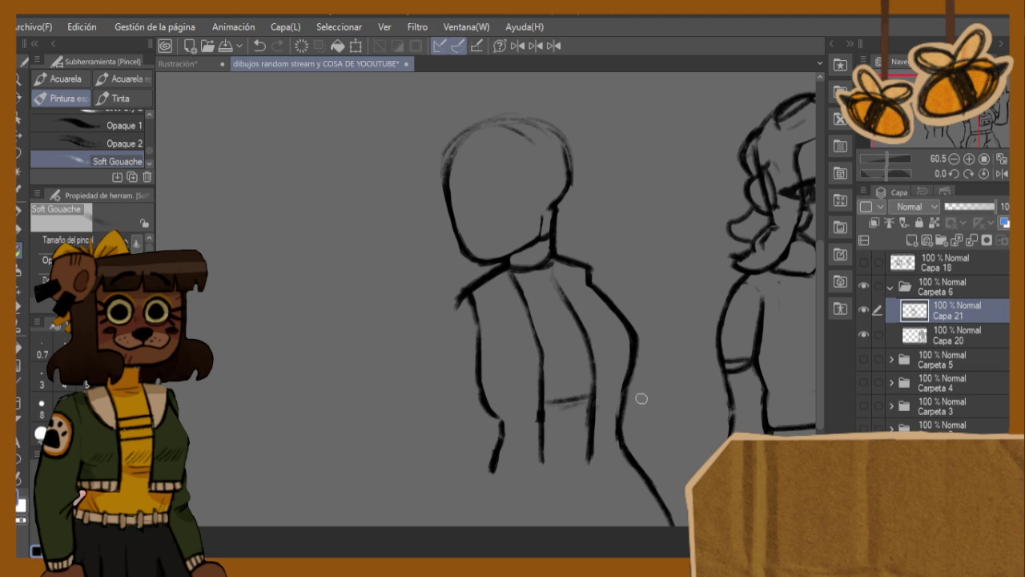
key("h")
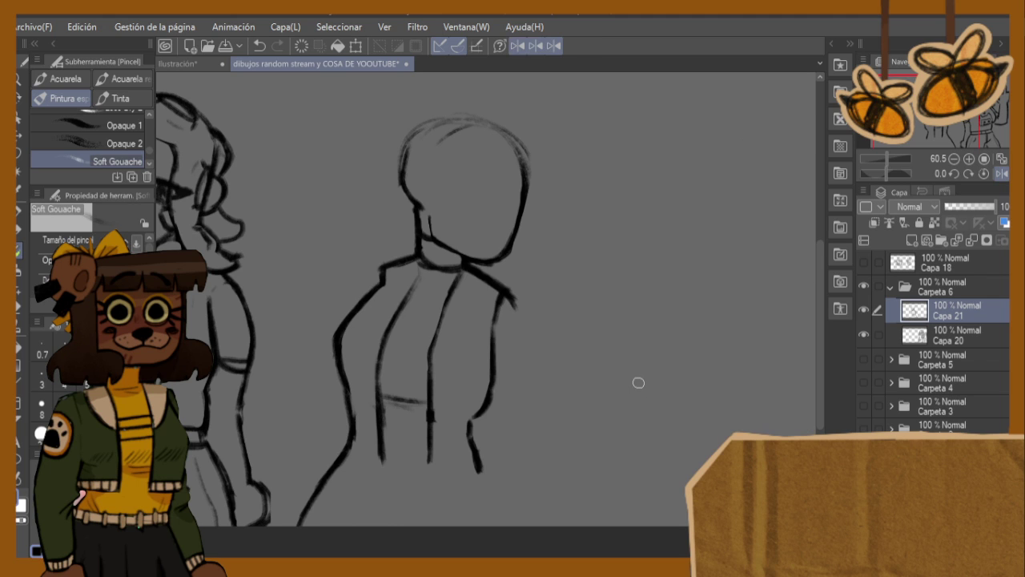
mouse_move(469, 439)
left_mouse_down()
mouse_move(502, 469)
mouse_move(520, 527)
left_mouse_up()
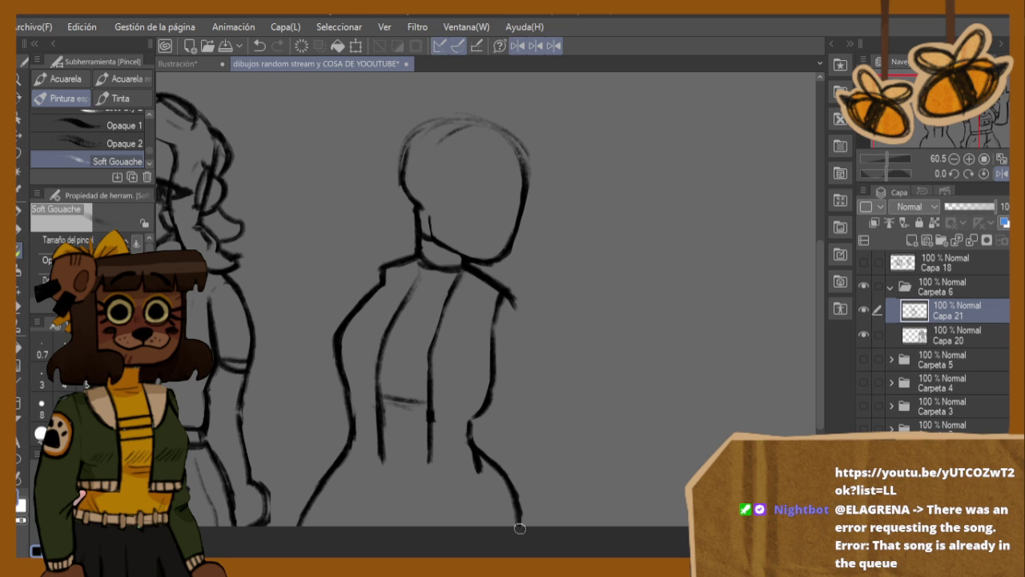
left_click_drag(508, 489, 525, 523)
left_click_drag(481, 454, 508, 485)
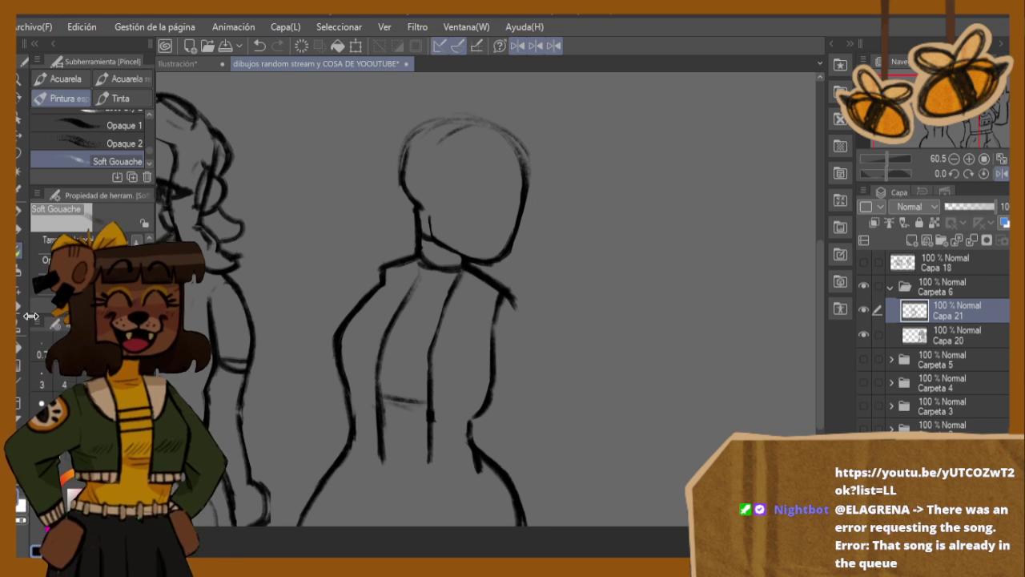
- Erase the hip line below the pinched waist and redraw it as a wider diagonal stroke
key("e")
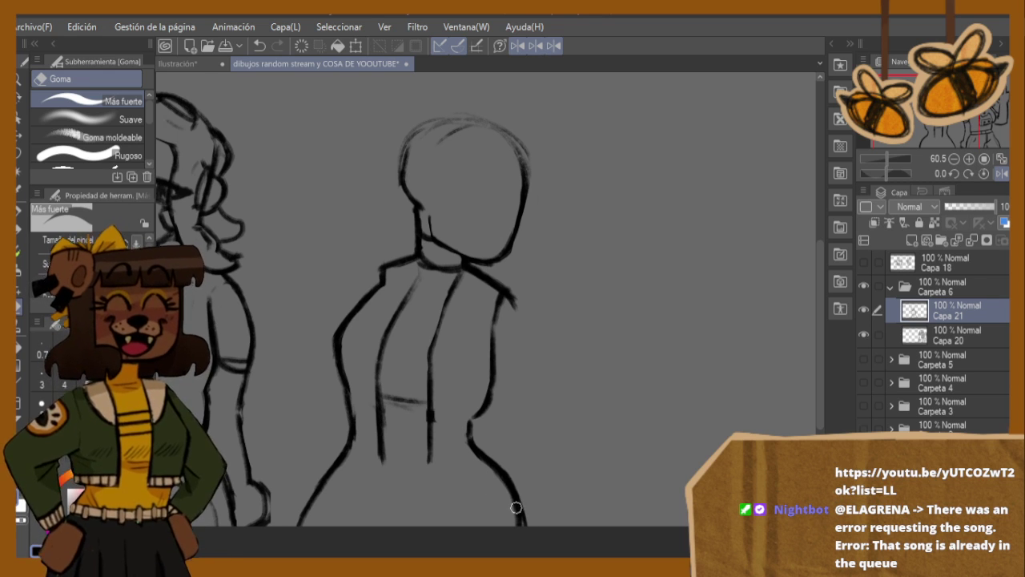
mouse_move(513, 493)
left_mouse_down()
mouse_move(480, 449)
mouse_move(517, 499)
left_mouse_up()
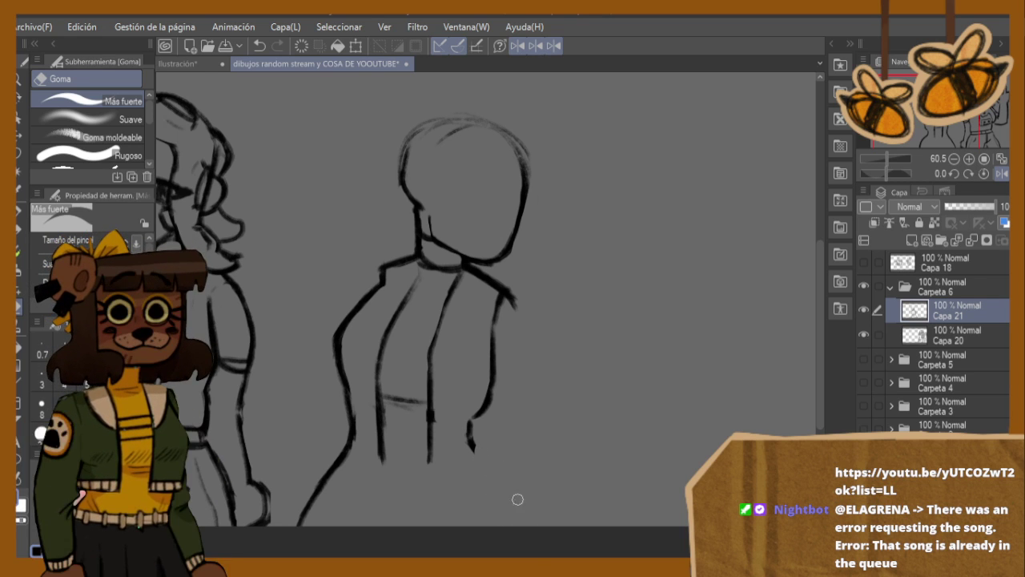
key("b")
mouse_move(470, 439)
left_mouse_down()
mouse_move(523, 503)
mouse_move(532, 536)
left_mouse_up()
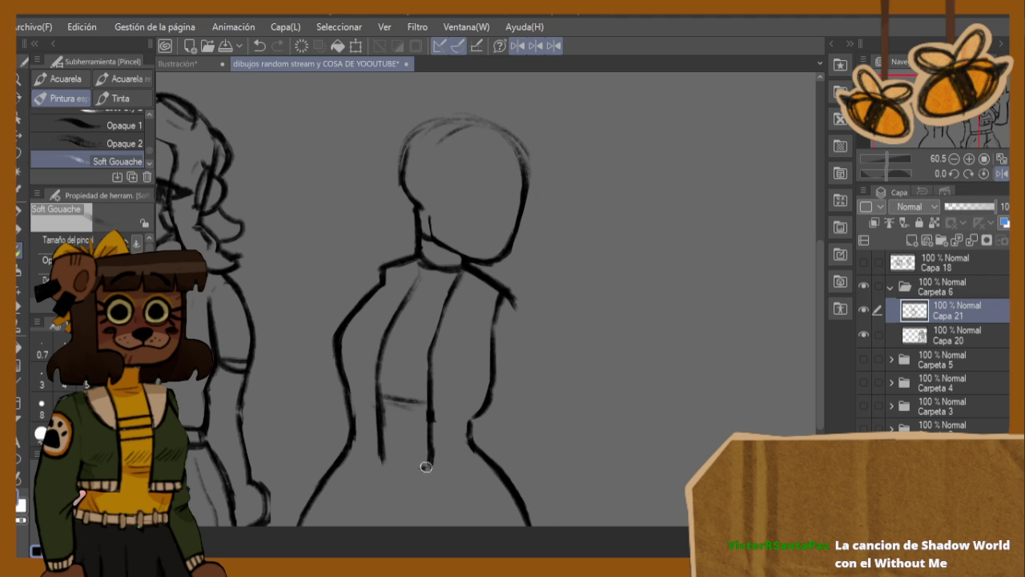
- Draw the hems of both open front panels and redraw the torso side with a deeper waist curve flaring to the hem
mouse_move(422, 466)
left_mouse_down()
mouse_move(486, 461)
mouse_move(484, 417)
mouse_move(466, 410)
mouse_move(463, 427)
mouse_move(478, 402)
mouse_move(478, 456)
left_mouse_up()
left_click(20, 307)
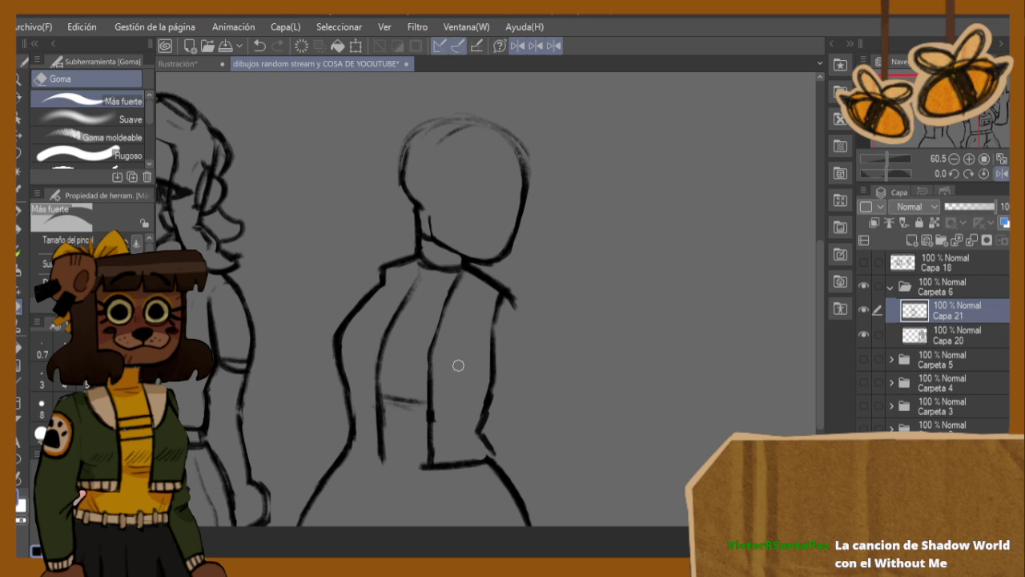
key("h")
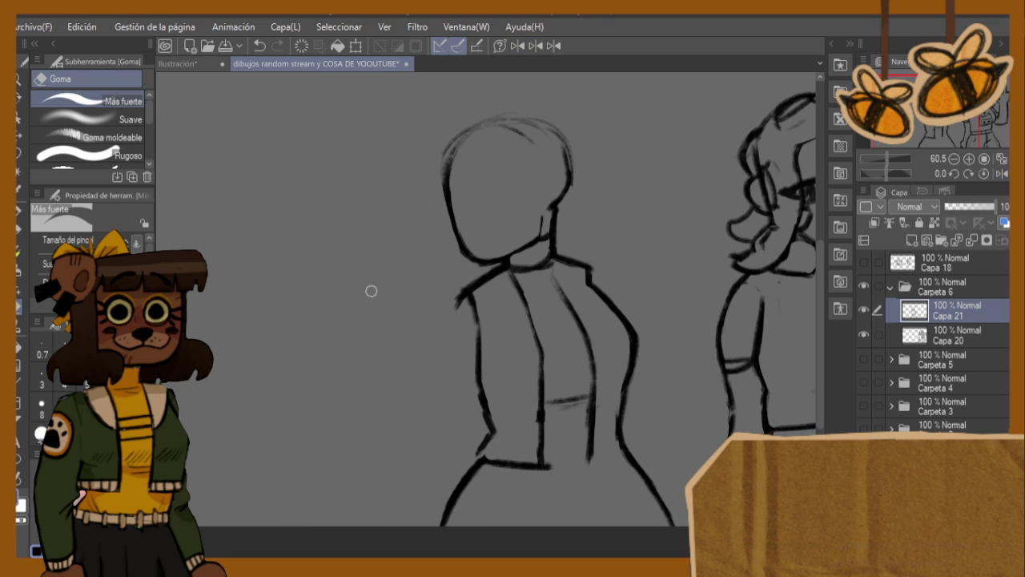
mouse_move(480, 378)
left_mouse_down()
mouse_move(474, 350)
mouse_move(489, 428)
left_mouse_up()
key("b")
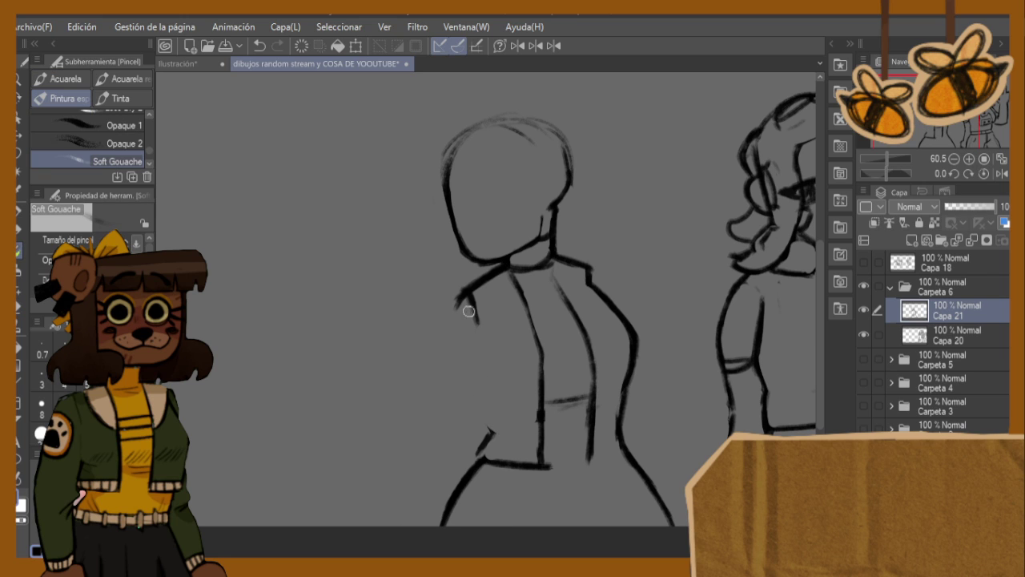
mouse_move(468, 311)
left_mouse_down()
mouse_move(479, 378)
mouse_move(501, 407)
mouse_move(492, 401)
mouse_move(499, 414)
mouse_move(478, 456)
mouse_move(616, 453)
mouse_move(595, 450)
mouse_move(635, 433)
mouse_move(626, 408)
mouse_move(635, 458)
left_mouse_up()
- Thin the narrower panel's side and hem with the eraser and draw a thick shirt hem between the two panels
left_click(18, 306)
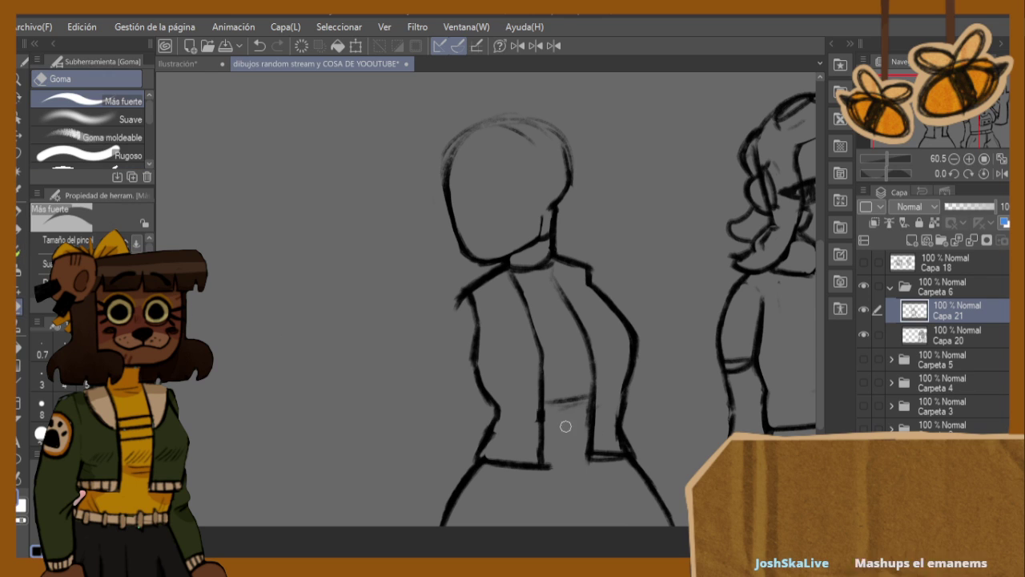
left_click_drag(609, 452, 614, 427)
left_click(18, 253)
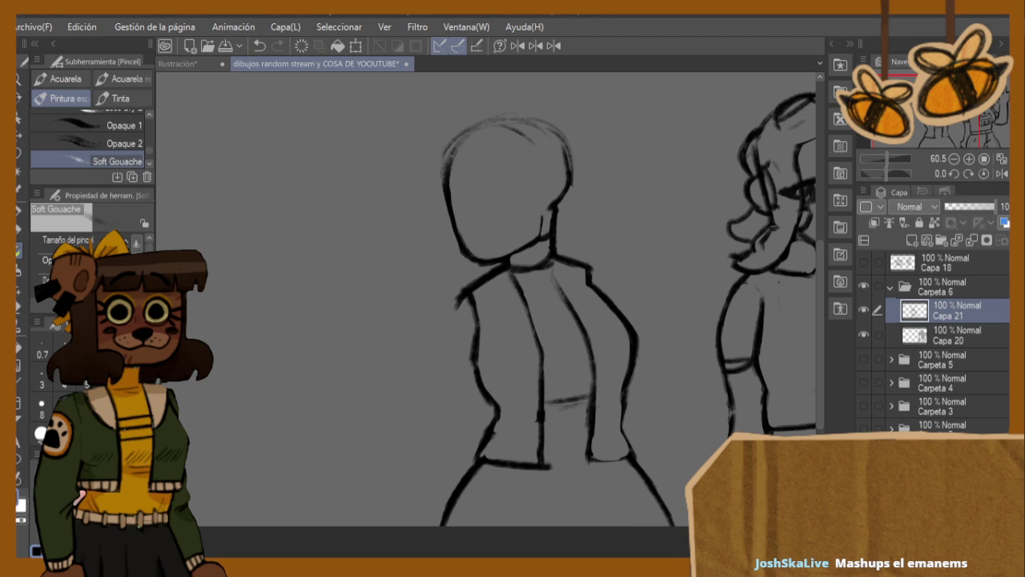
left_click_drag(538, 439, 590, 439)
- Redraw the hip line under the narrower panel at a steeper angle and rework the opposite hip's junction with the hem
key("h")
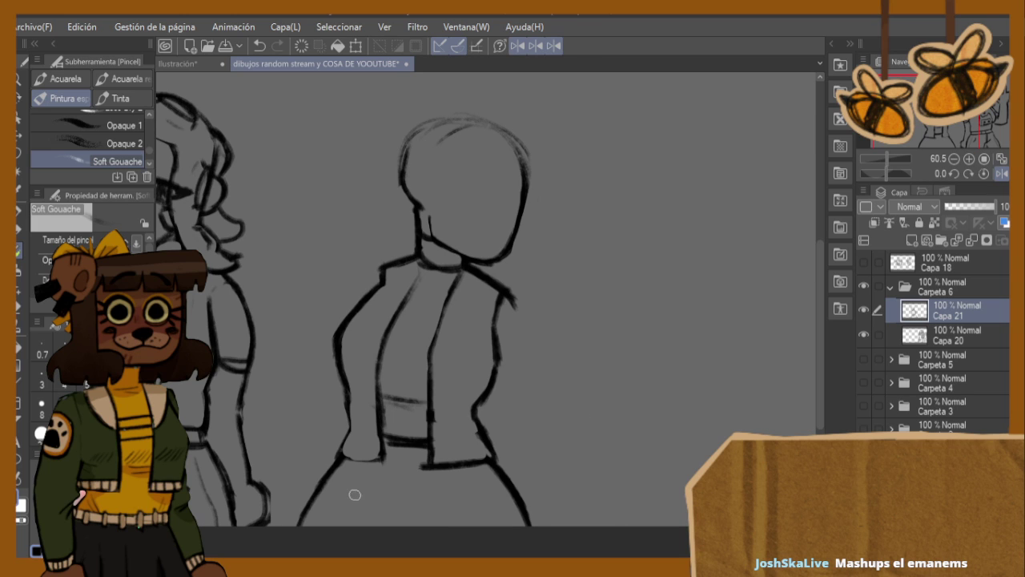
mouse_move(341, 453)
left_mouse_down()
mouse_move(327, 493)
mouse_move(301, 482)
mouse_move(327, 483)
mouse_move(317, 506)
mouse_move(329, 460)
mouse_move(307, 507)
left_mouse_up()
key("e")
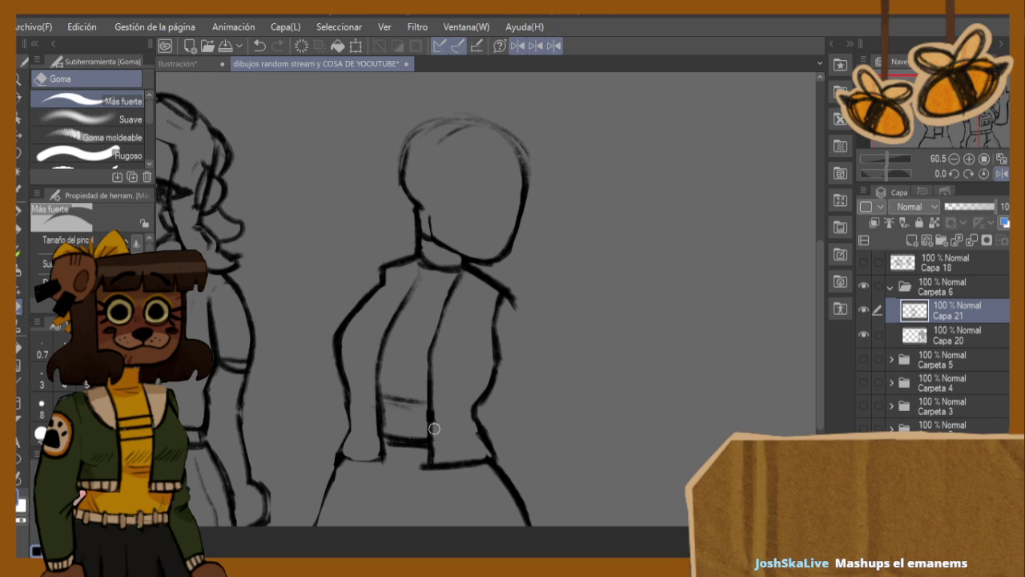
mouse_move(491, 471)
left_mouse_down()
mouse_move(478, 433)
mouse_move(502, 473)
mouse_move(512, 470)
mouse_move(485, 419)
mouse_move(475, 424)
mouse_move(515, 479)
mouse_move(507, 468)
mouse_move(526, 505)
mouse_move(520, 496)
mouse_move(529, 544)
mouse_move(528, 513)
mouse_move(502, 461)
mouse_move(517, 480)
mouse_move(519, 469)
mouse_move(472, 460)
mouse_move(497, 463)
left_mouse_up()
key("b")
left_click_drag(425, 463, 502, 467)
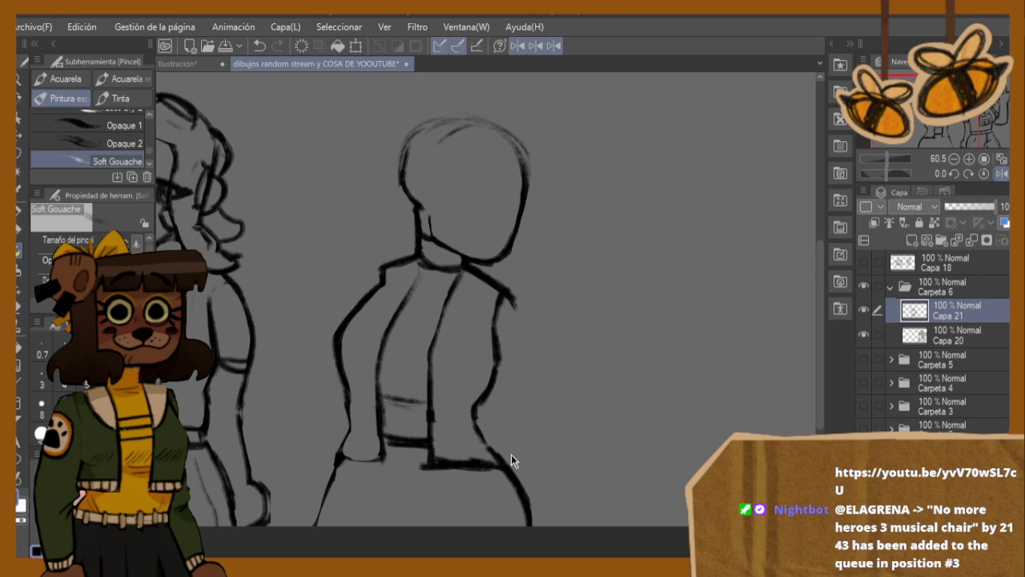
- Reinforce the narrower panel's hem with Soft Gouache and erase the wider panel's heavy hem line
key("h")
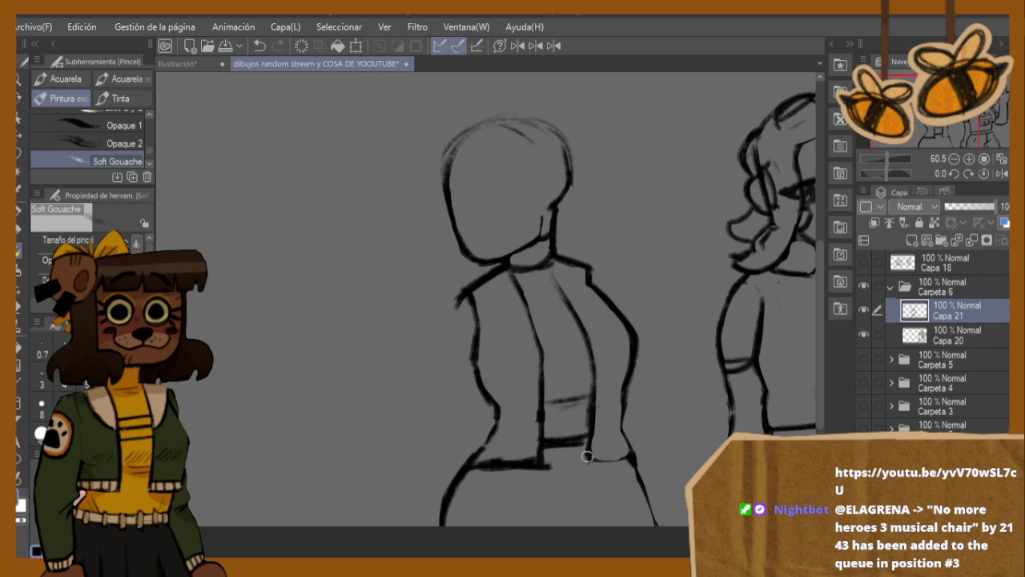
left_click_drag(587, 456, 630, 455)
key("e")
mouse_move(492, 463)
left_mouse_down()
mouse_move(480, 469)
mouse_move(527, 459)
mouse_move(537, 428)
left_mouse_up()
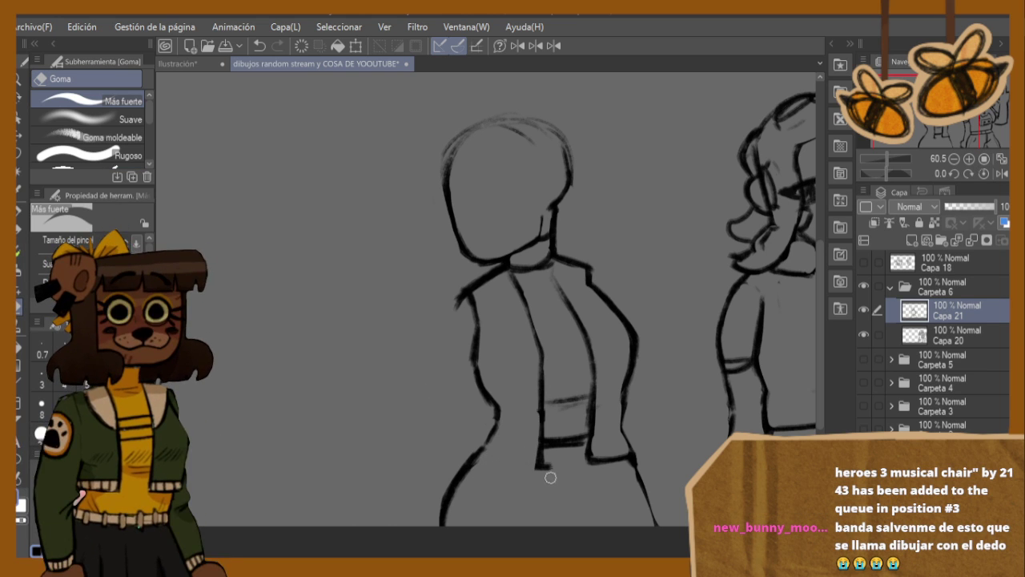
left_click_drag(550, 478, 546, 452)
- Redraw the wider front panel's hem from the hip to the front edge and trim it with the eraser
key("b")
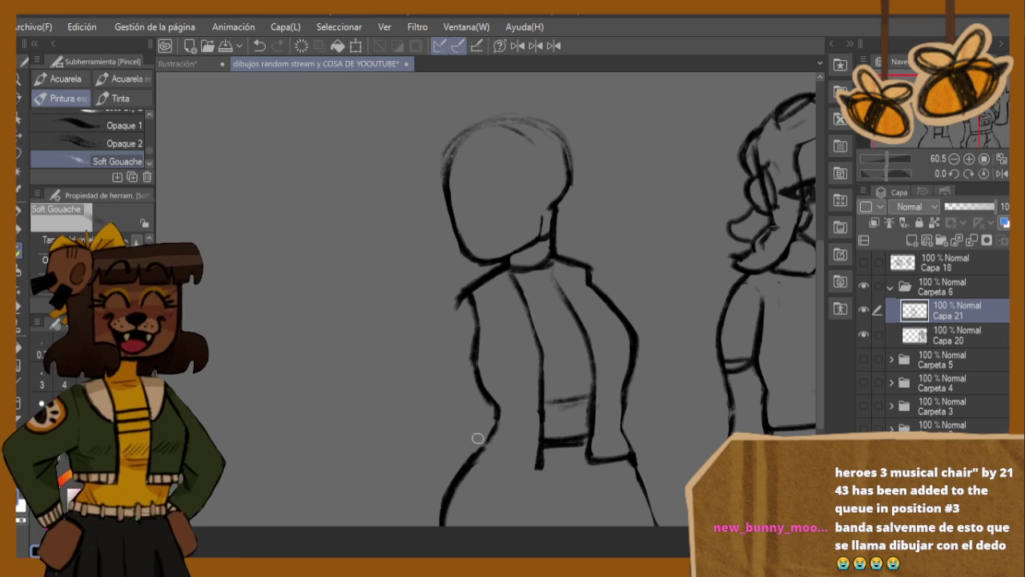
mouse_move(474, 462)
left_mouse_down()
mouse_move(505, 471)
mouse_move(478, 459)
mouse_move(541, 461)
left_mouse_up()
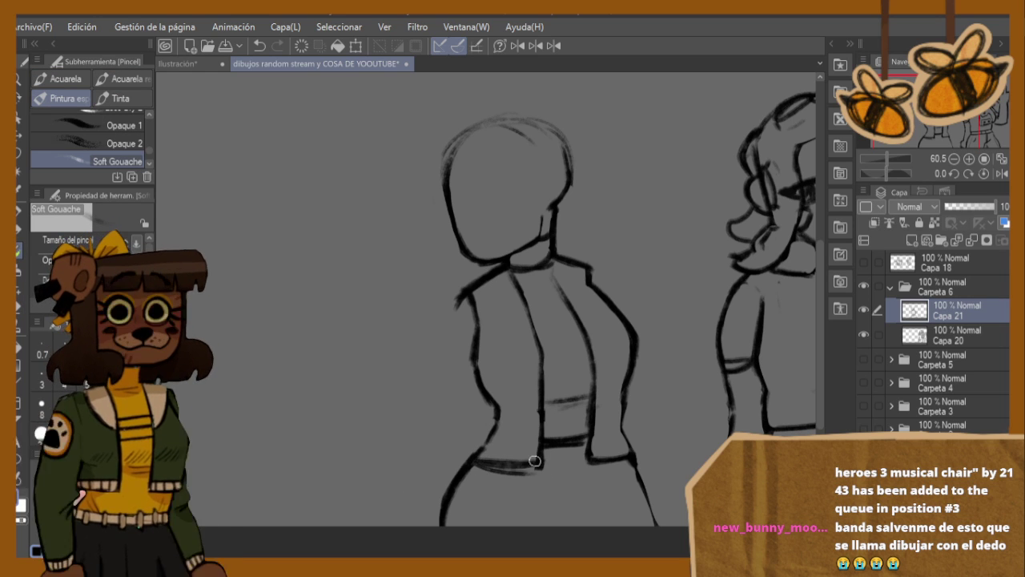
left_click_drag(478, 461, 541, 454)
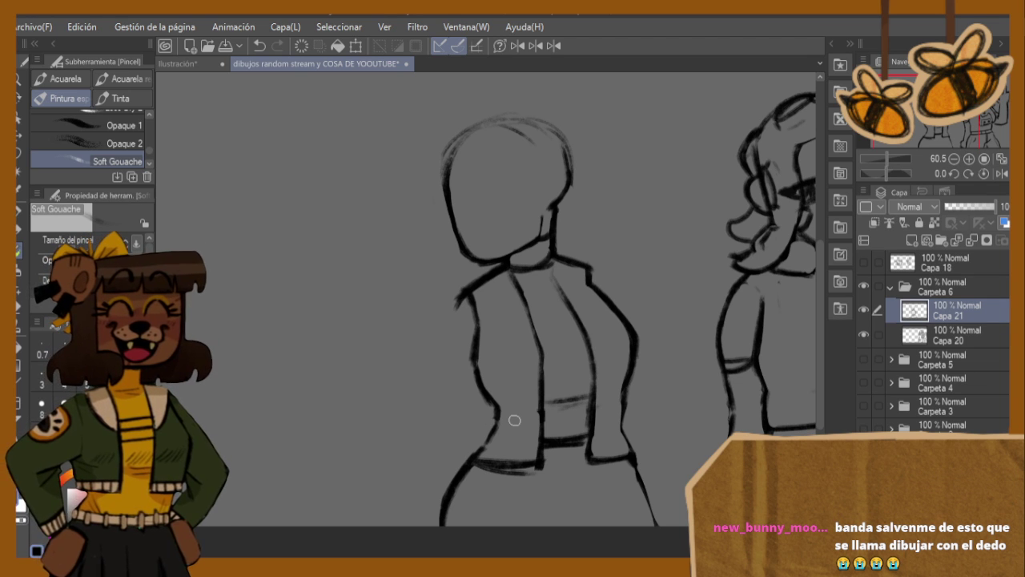
key("e")
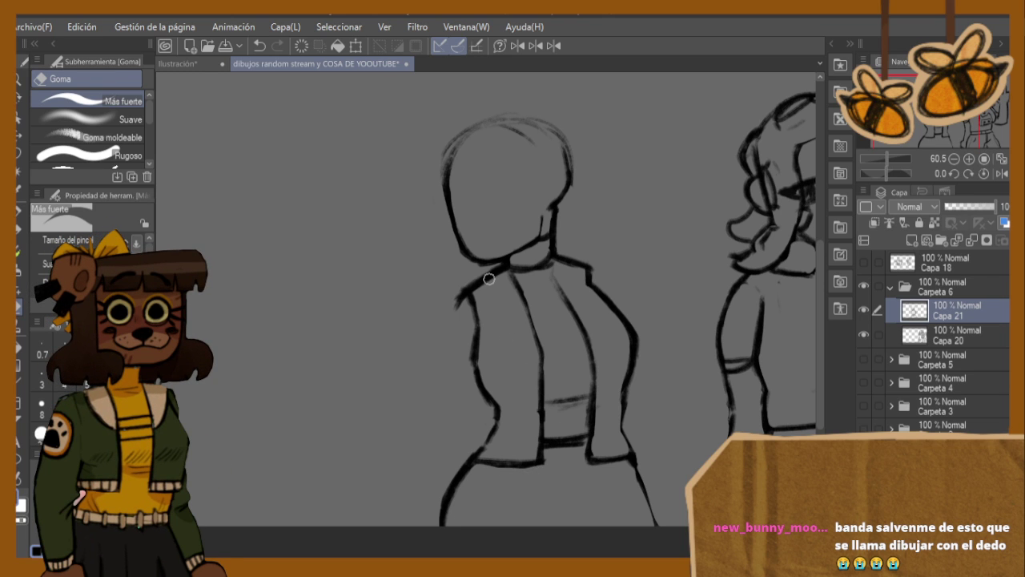
key("h")
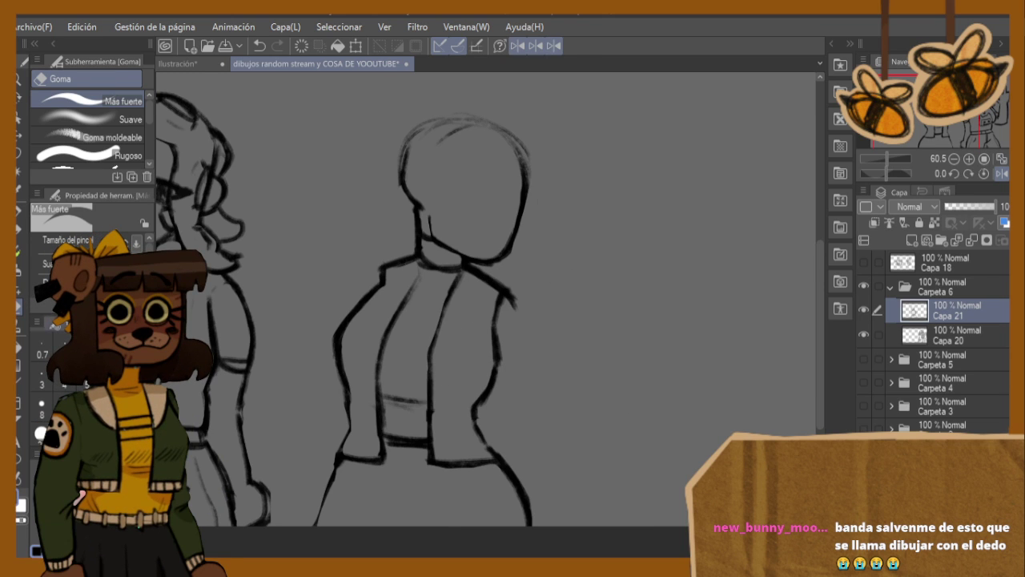
key("b")
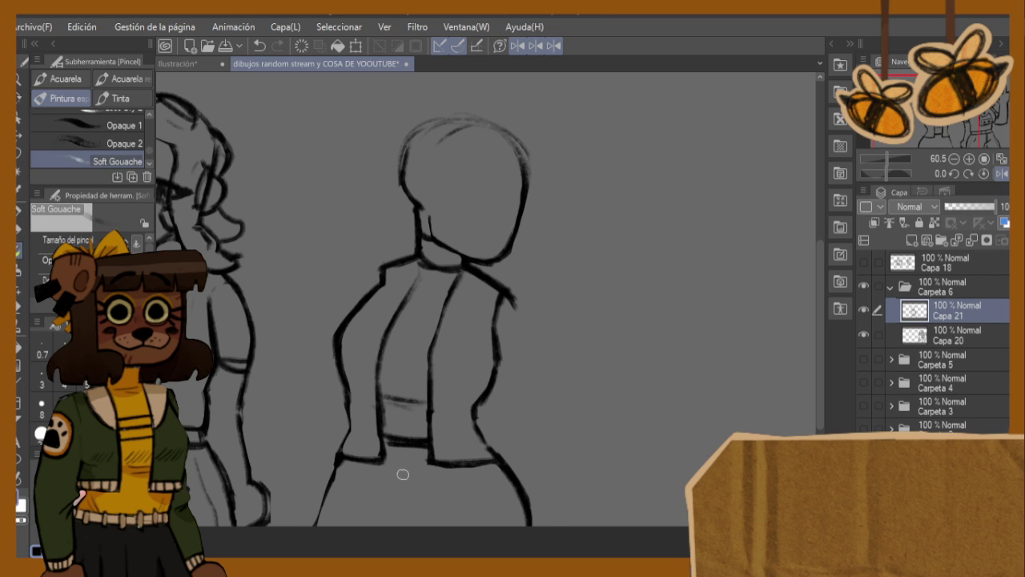
mouse_move(405, 469)
left_mouse_down()
mouse_move(385, 499)
mouse_move(394, 487)
mouse_move(384, 483)
mouse_move(395, 509)
left_mouse_up()
key("ctrl+z")
key("ctrl+z")
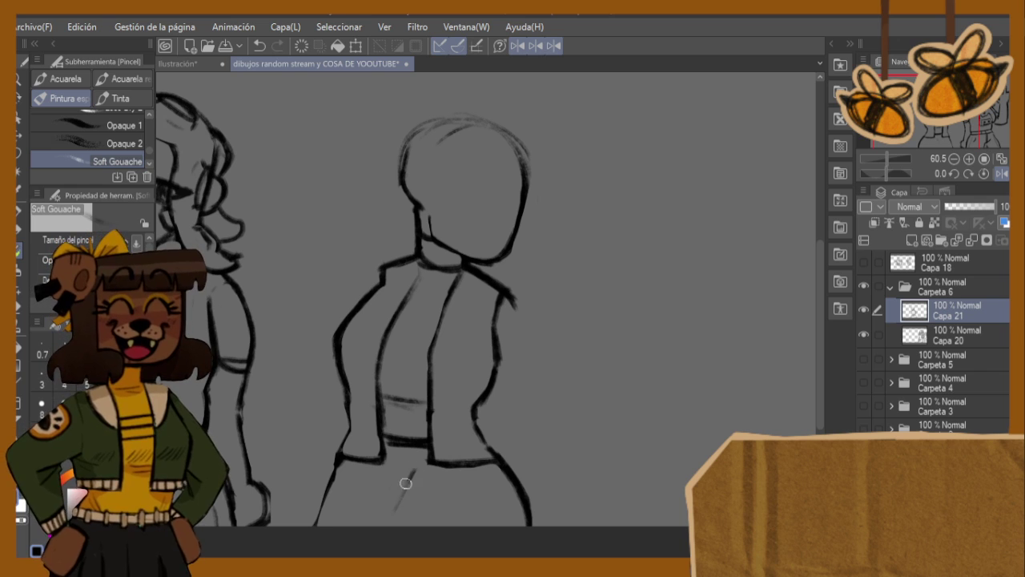
key("ctrl+z")
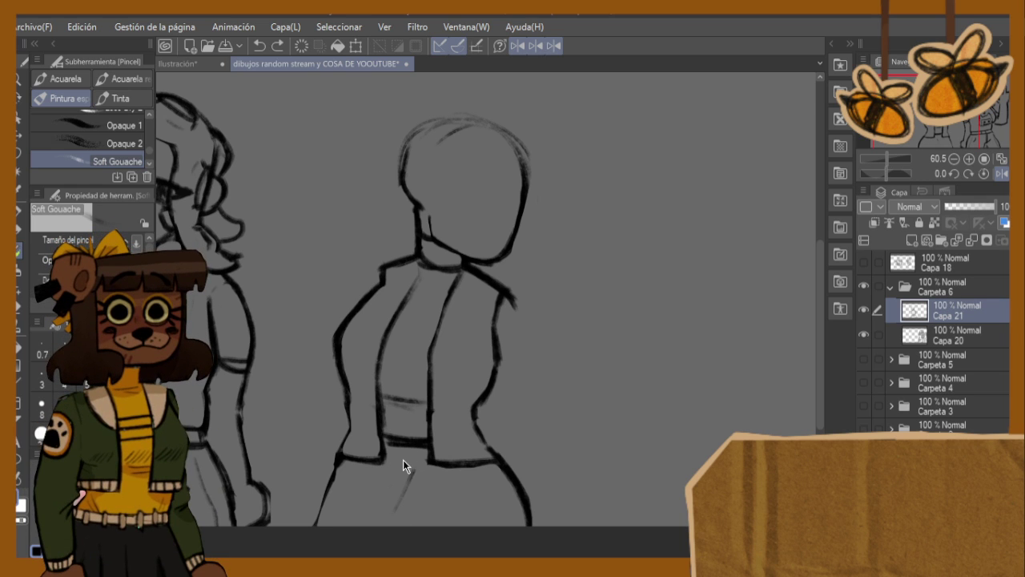
key("h")
key("ctrl+z")
left_click_drag(555, 464, 596, 519)
key("ctrl+z")
key("ctrl+z")
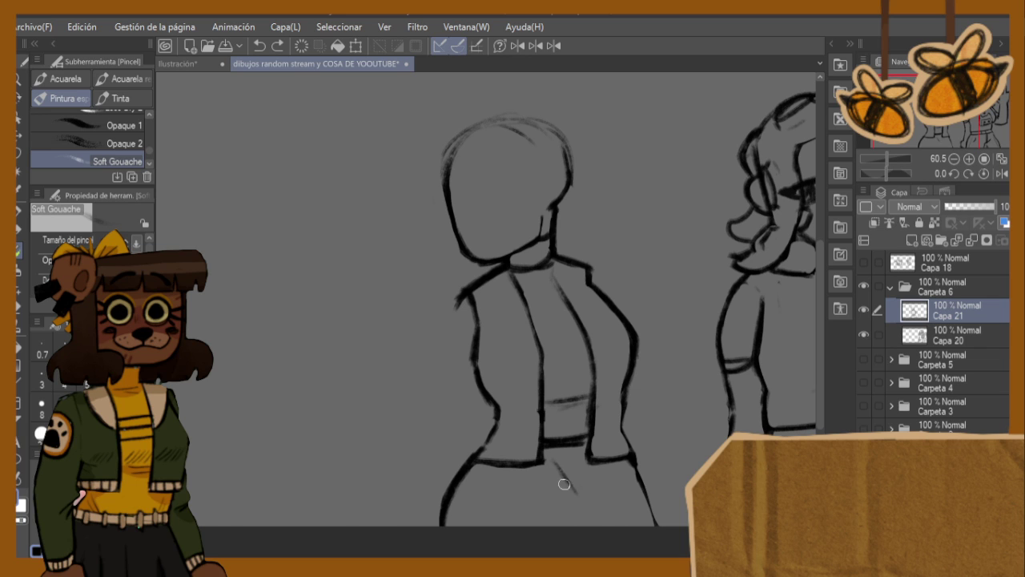
- Draw two short slanted crease lines below the shirt hem and reshape the wider side's hip line into a thinner stroke
left_click_drag(553, 476, 594, 525)
left_click_drag(577, 479, 593, 513)
mouse_move(465, 475)
left_mouse_down()
mouse_move(444, 514)
mouse_move(467, 467)
mouse_move(446, 527)
left_mouse_up()
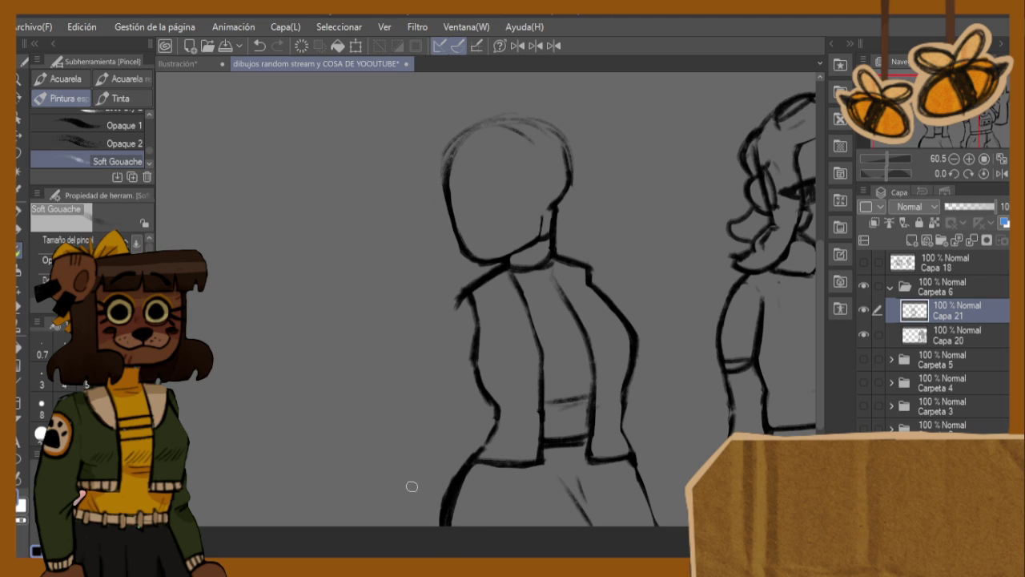
key("e")
left_click_drag(459, 468, 449, 529)
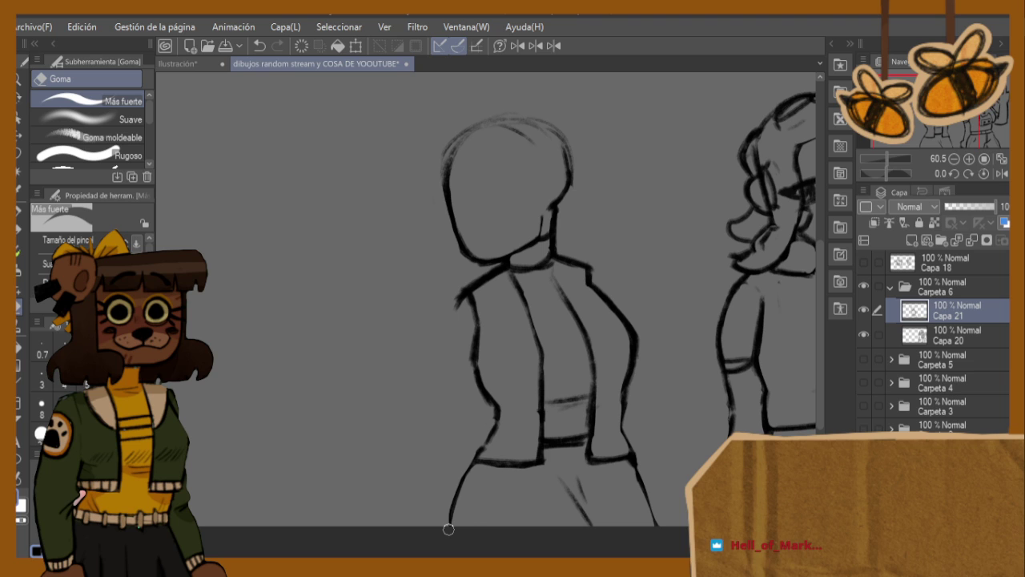
- Draw short collar lines from the neck down into both front panels with Soft Gouache
key("h")
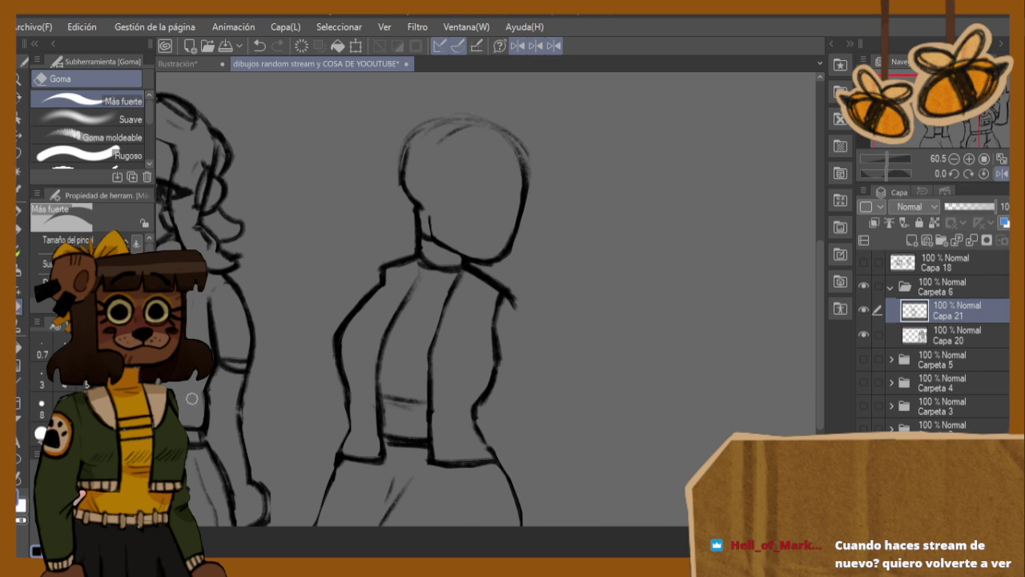
key("b")
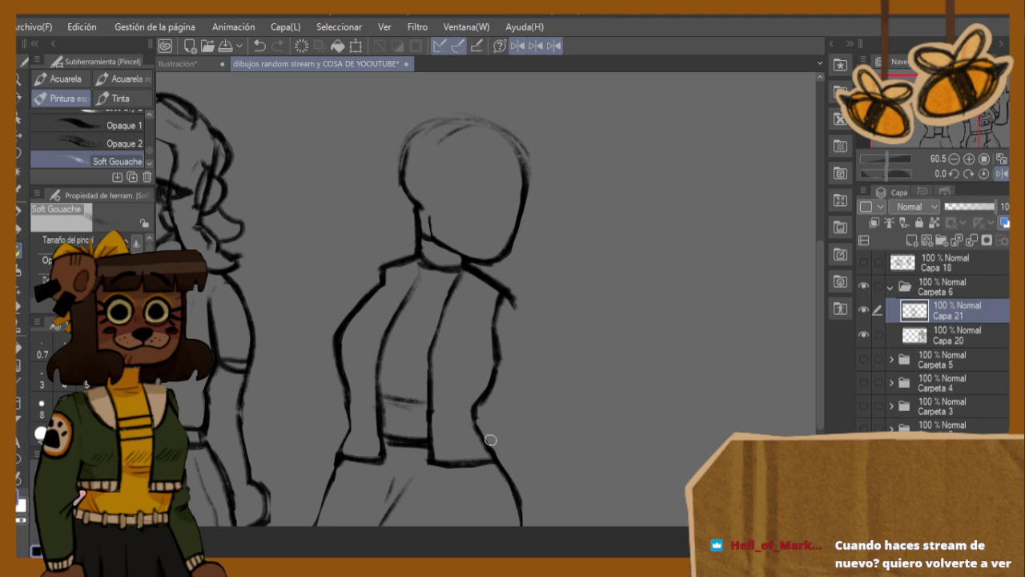
key("h")
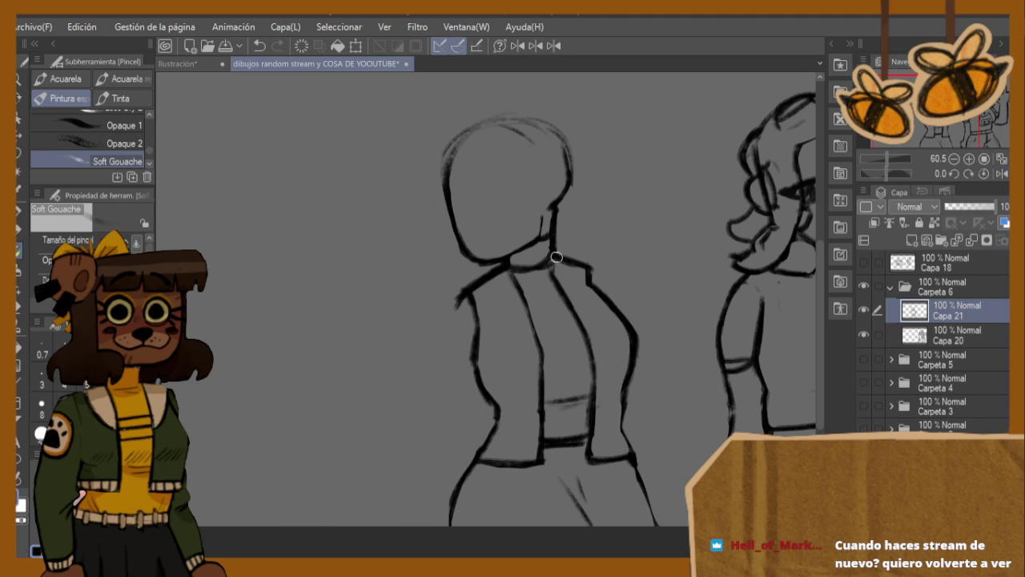
left_click_drag(568, 264, 570, 309)
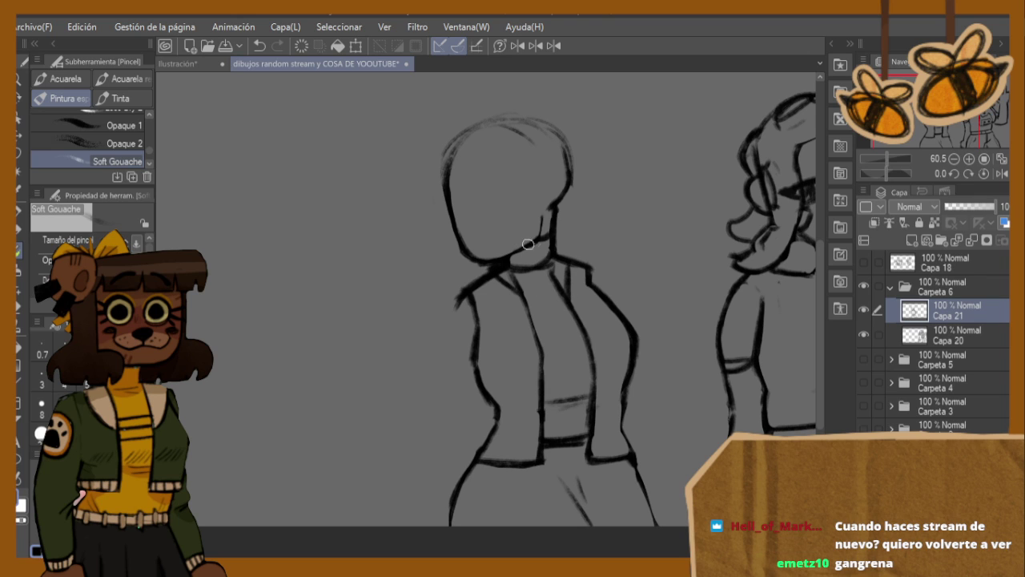
- Rough in the ear beside the jaw, erase the first version and redraw it with a dark blocky earring beneath
mouse_move(539, 204)
left_mouse_down()
mouse_move(561, 182)
mouse_move(572, 202)
mouse_move(543, 215)
mouse_move(566, 211)
left_mouse_up()
key("e")
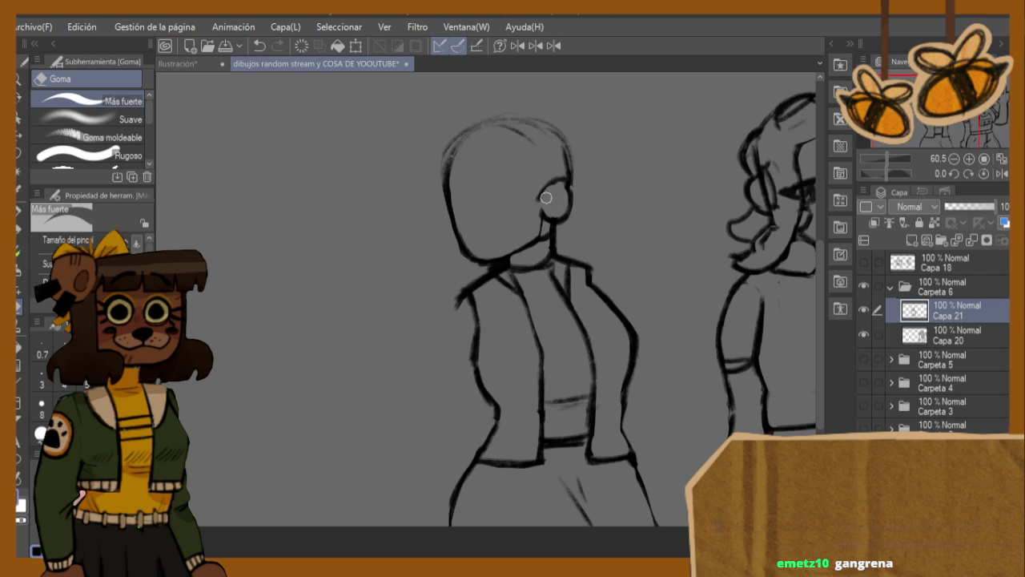
mouse_move(549, 197)
left_mouse_down()
mouse_move(562, 199)
mouse_move(546, 214)
mouse_move(564, 218)
mouse_move(549, 178)
left_mouse_up()
left_click(19, 251)
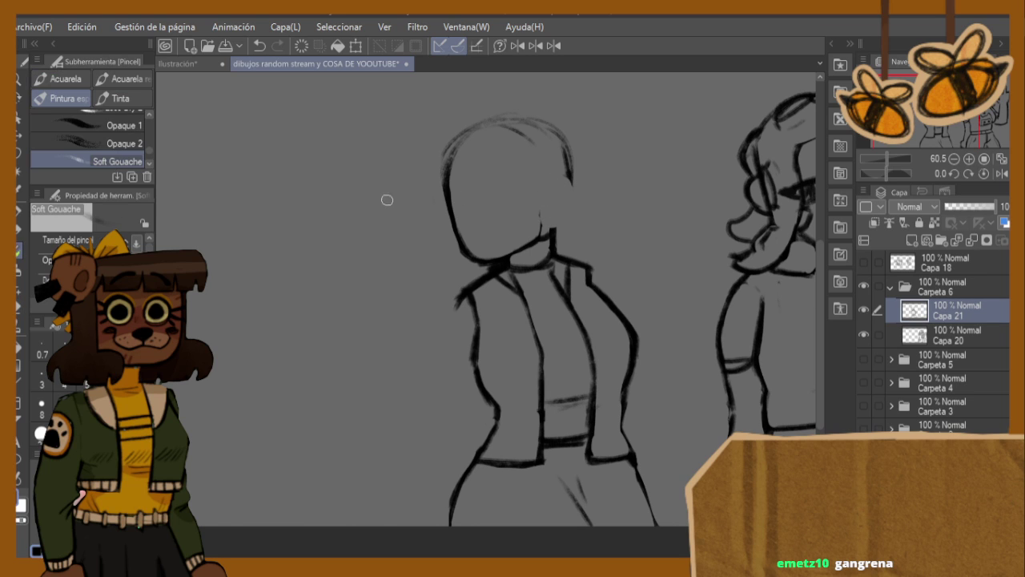
mouse_move(537, 231)
left_mouse_down()
mouse_move(554, 172)
mouse_move(567, 190)
mouse_move(548, 216)
mouse_move(552, 232)
mouse_move(553, 212)
mouse_move(569, 220)
left_mouse_up()
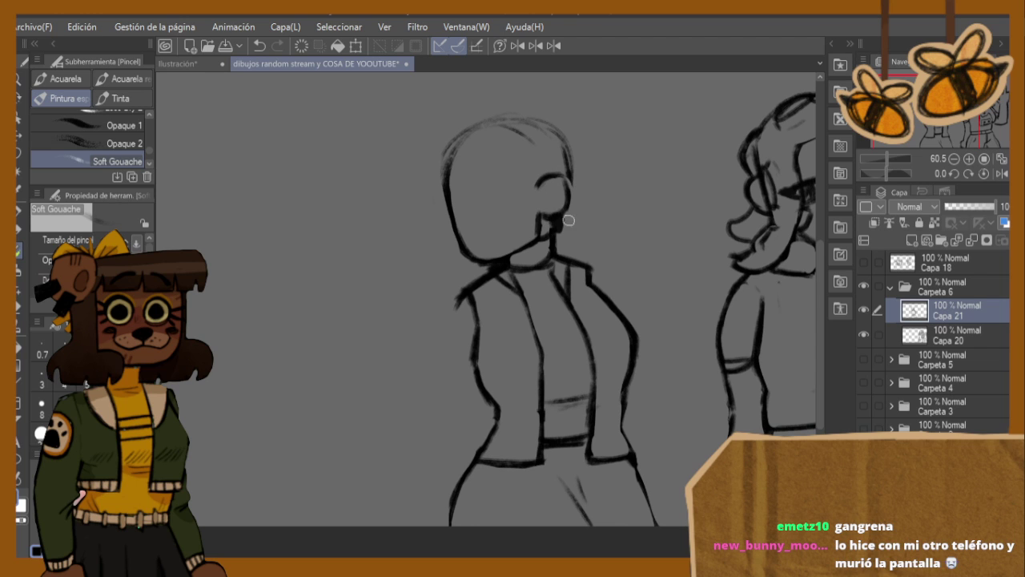
- Erase the back of the skull outline above the ear
key("h")
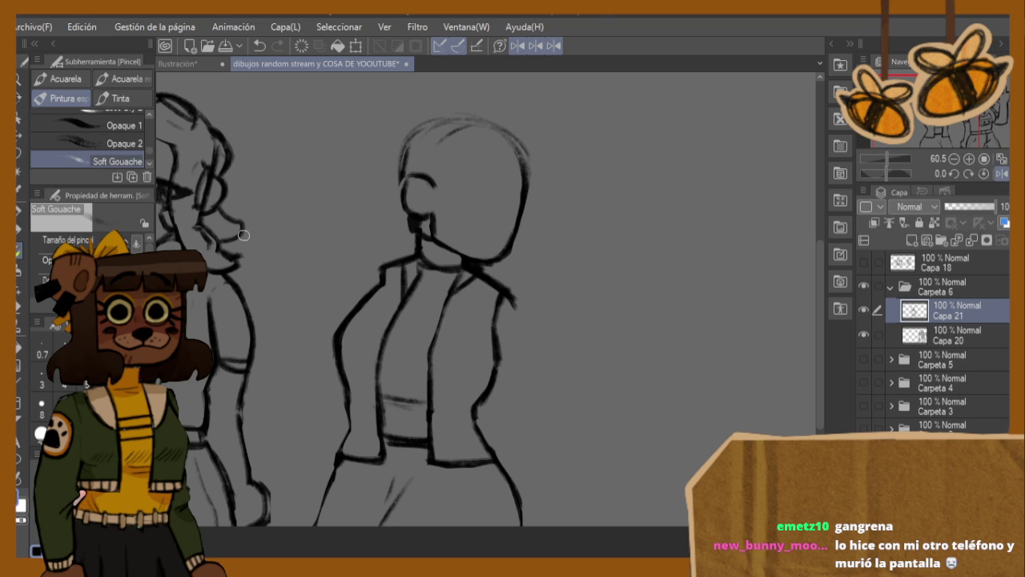
left_click(19, 307)
mouse_move(408, 159)
left_mouse_down()
mouse_move(431, 117)
mouse_move(454, 130)
mouse_move(440, 135)
mouse_move(463, 128)
mouse_move(532, 159)
left_mouse_up()
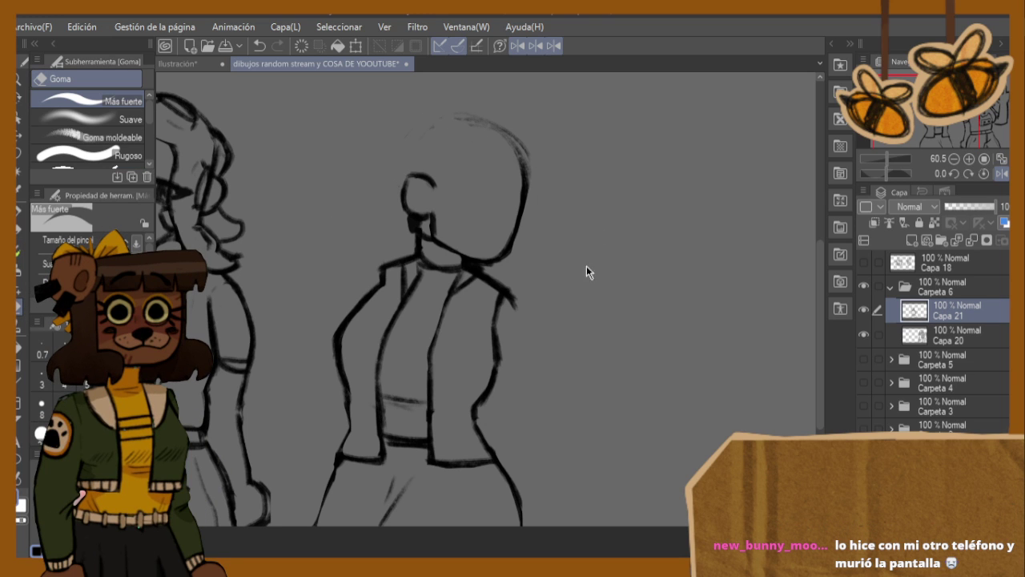
- Rotate the sketch on the current layer slightly with a free transform and apply it
key("ctrl+t")
left_click_drag(587, 272, 628, 305)
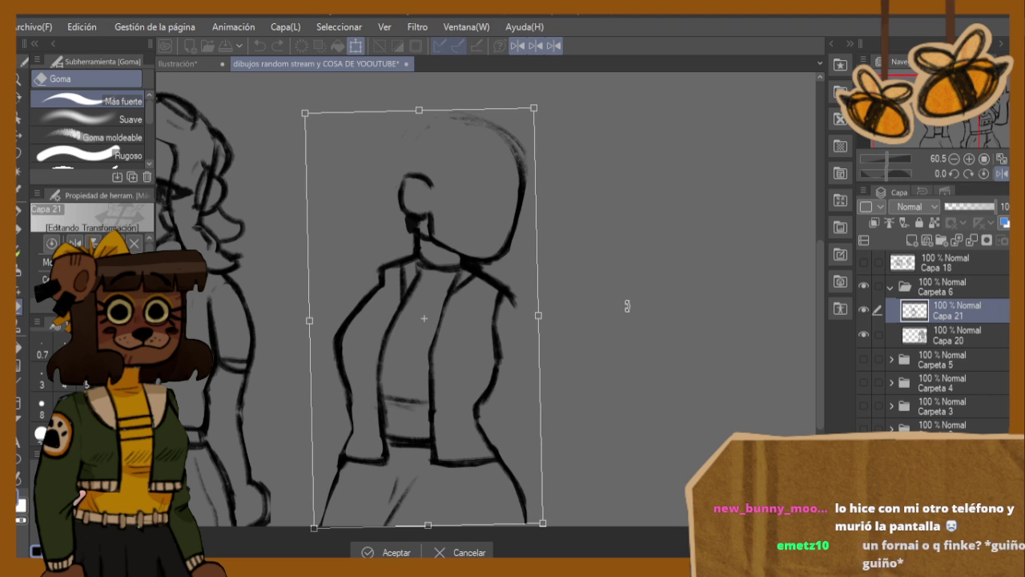
left_click(383, 550)
key("h")
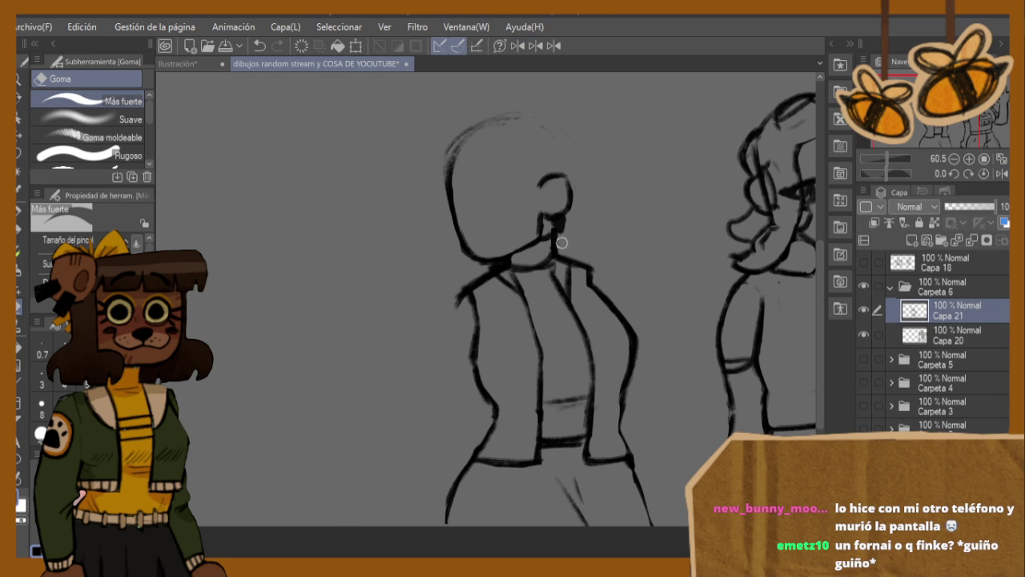
- Replace the blocky earring with a smaller rounded black one and redraw the back of the skull as a bold curve
left_click_drag(553, 235, 561, 222)
key("b")
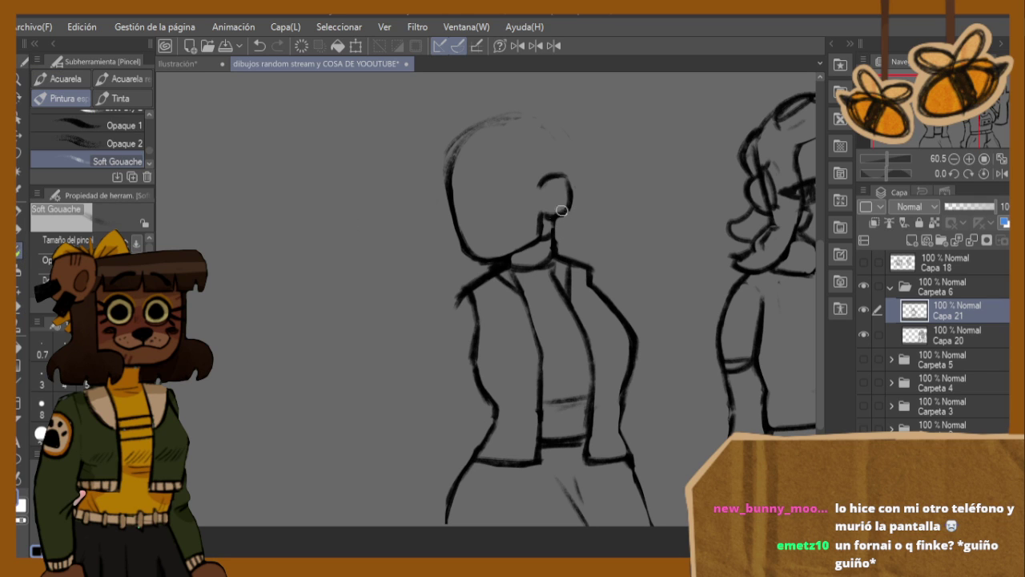
left_click_drag(561, 210, 553, 215)
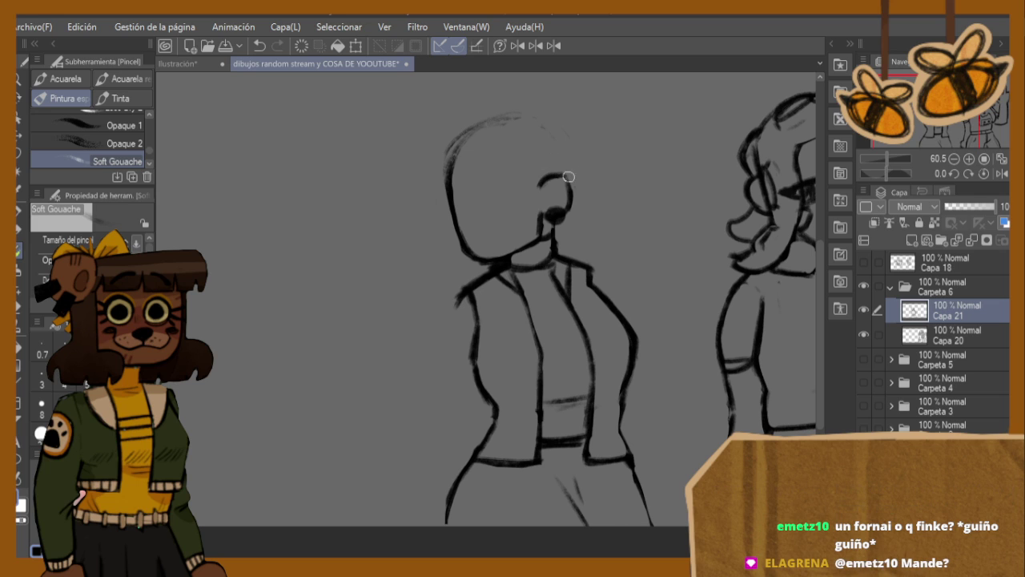
mouse_move(569, 176)
left_mouse_down()
mouse_move(554, 131)
mouse_move(568, 140)
mouse_move(553, 128)
mouse_move(518, 115)
mouse_move(486, 124)
left_mouse_up()
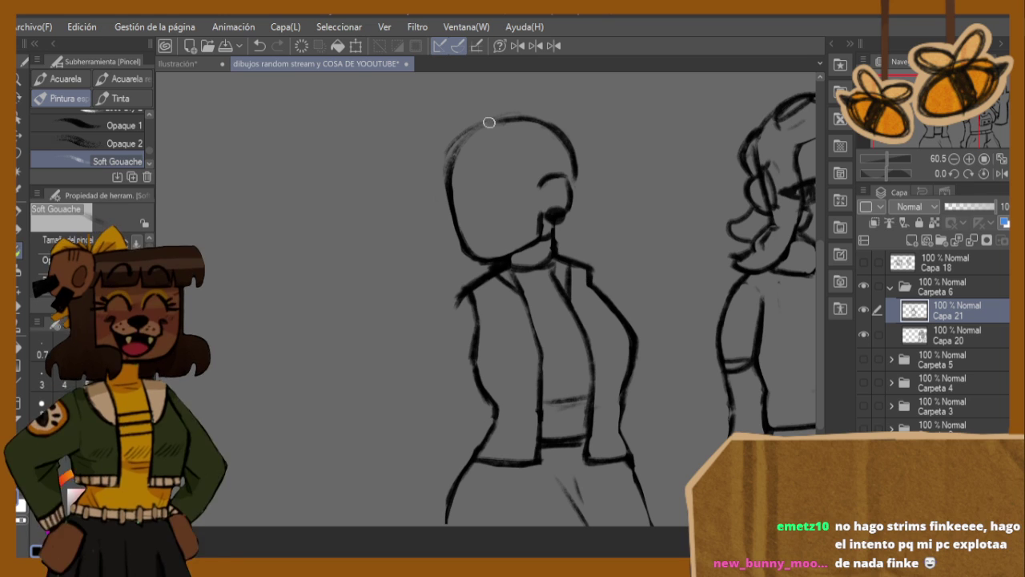
- Draw two dark oval eyes with lash strokes and a small curved nose on the face
key("h")
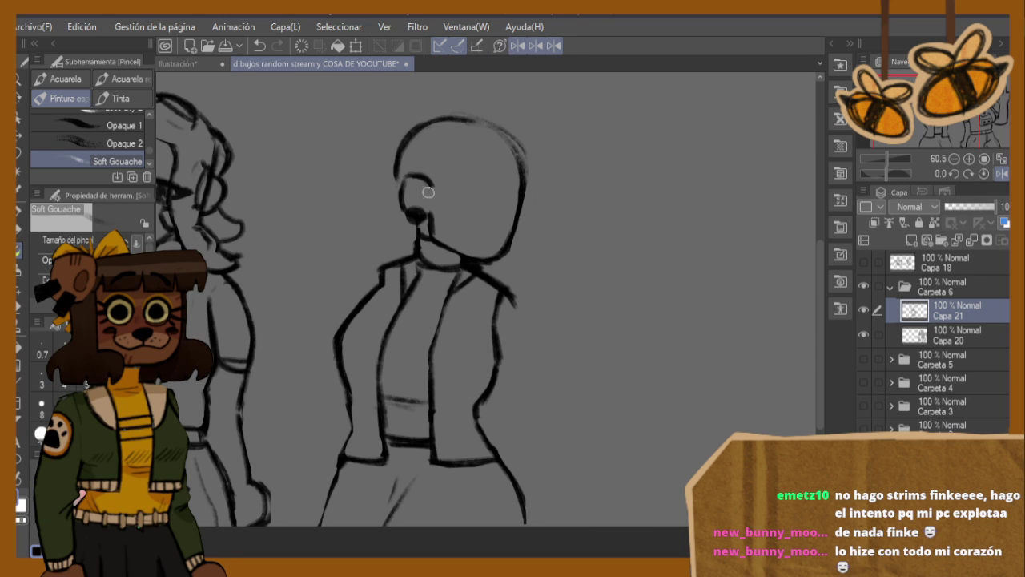
mouse_move(468, 193)
left_mouse_down()
mouse_move(470, 210)
mouse_move(443, 197)
mouse_move(497, 206)
mouse_move(517, 185)
mouse_move(494, 206)
mouse_move(504, 213)
mouse_move(498, 224)
left_mouse_up()
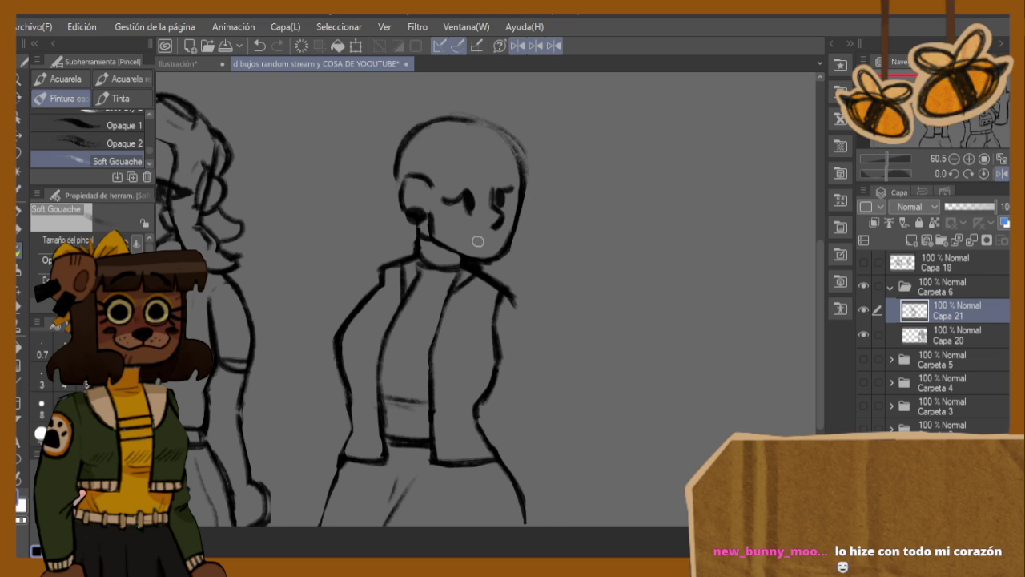
left_click_drag(468, 236, 488, 237)
left_click_drag(471, 239, 499, 241)
key("ctrl+z")
- Lasso the eyes and nose and shift them slightly within the face with a transform
key("h")
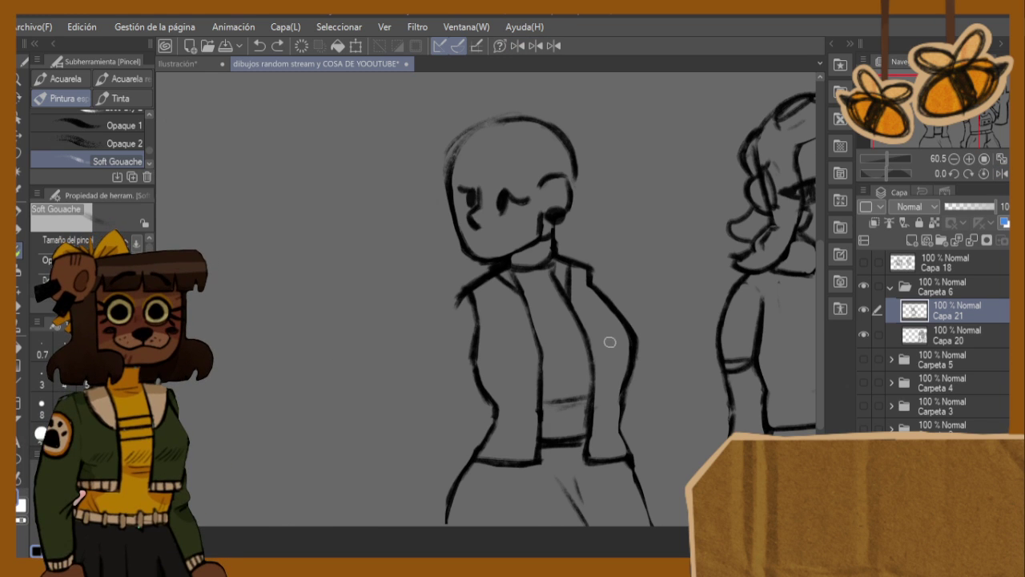
key("p")
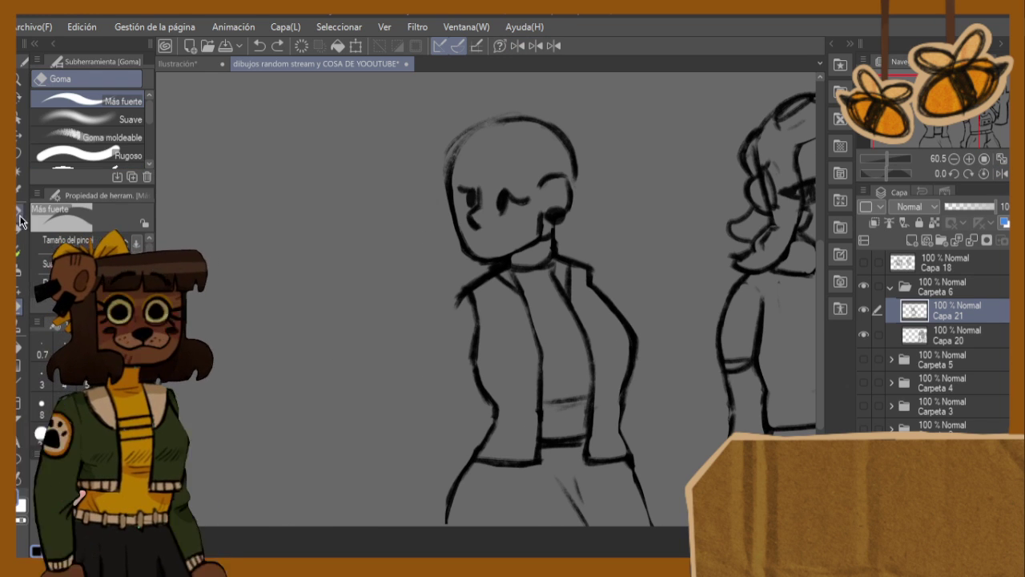
key("m")
mouse_move(481, 186)
left_mouse_down()
mouse_move(458, 177)
mouse_move(469, 230)
mouse_move(517, 233)
mouse_move(539, 184)
mouse_move(627, 240)
mouse_move(621, 230)
mouse_move(525, 224)
left_mouse_up()
key("ctrl+t")
left_click(472, 273)
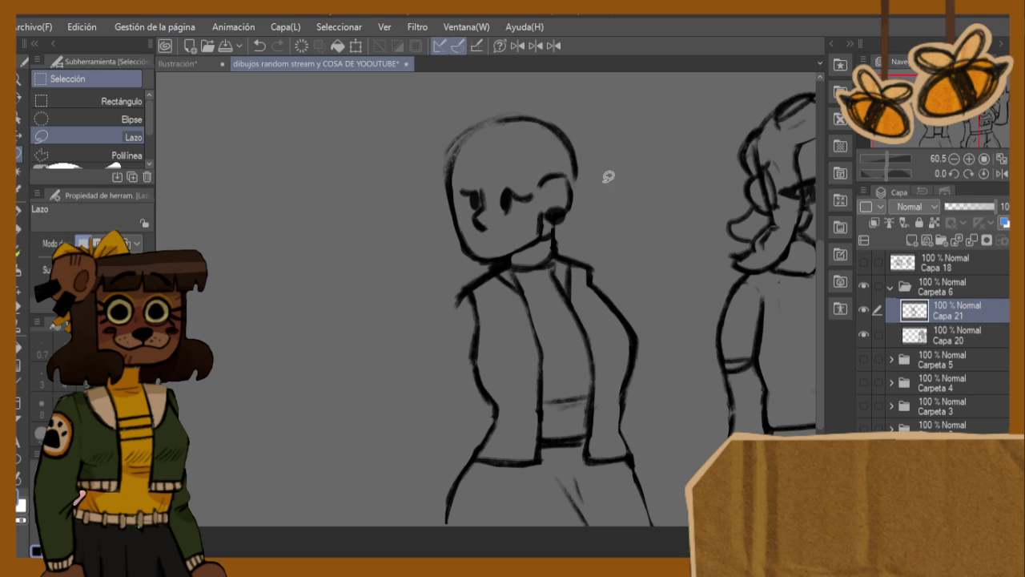
- Draw two arched eyebrows above the eyes and a short slanted mouth below the nose with Soft Gouache
key("b")
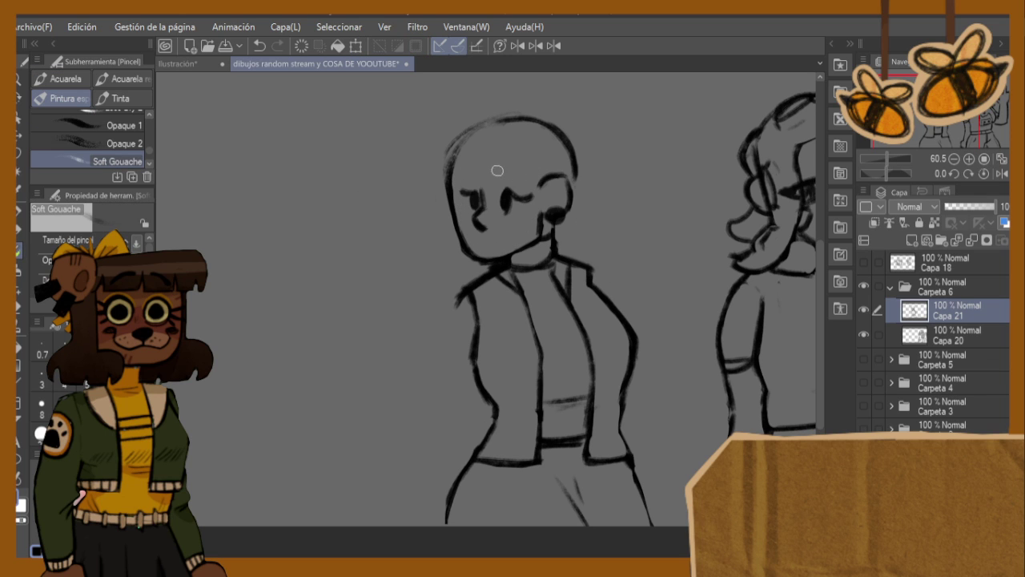
mouse_move(517, 179)
left_mouse_down()
mouse_move(504, 170)
mouse_move(515, 177)
mouse_move(470, 177)
left_mouse_up()
left_click_drag(476, 242, 508, 234)
key("ctrl+z")
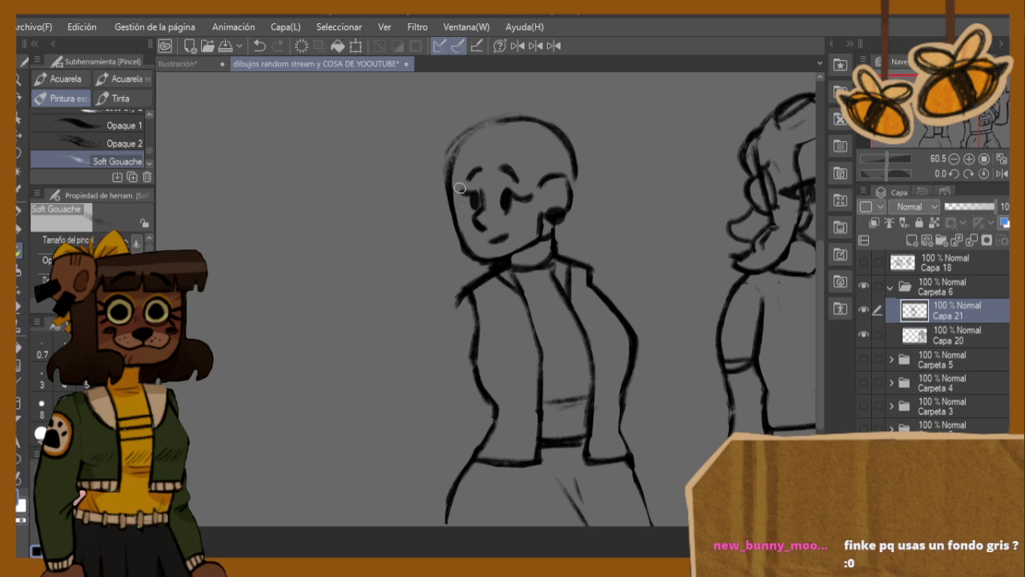
- Thicken the front outline of the face and erase the excess line weight along the forehead
left_click_drag(460, 160, 457, 243)
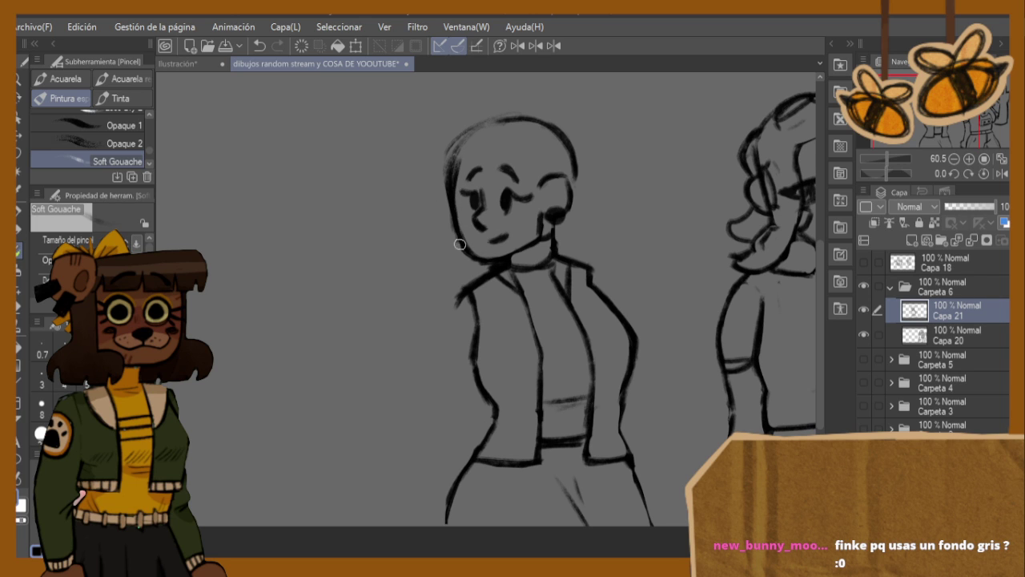
key("h")
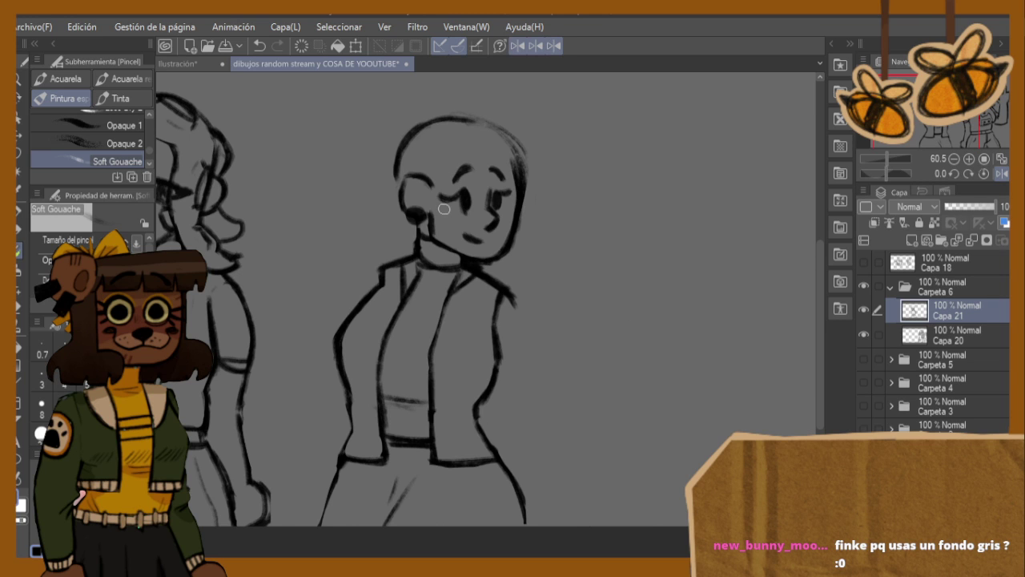
left_click(21, 286)
key("e")
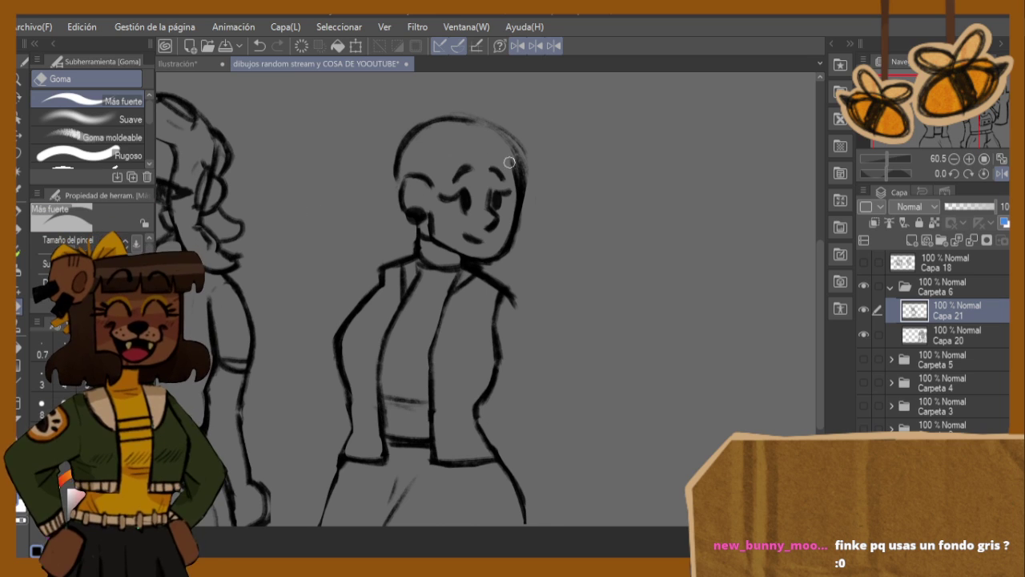
- Erase both oval eyes and their lash strokes beneath the eyebrows
key("b")
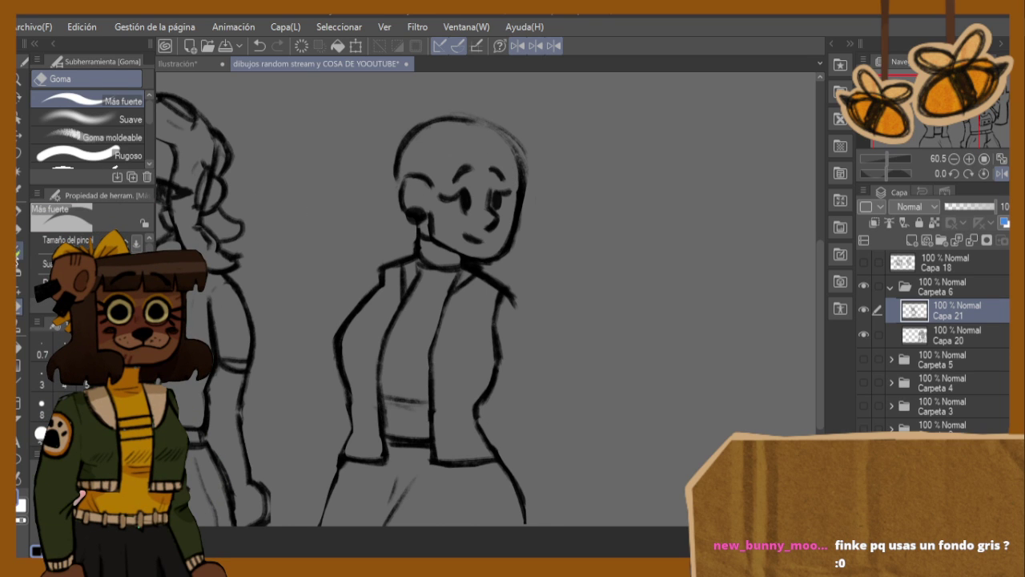
left_click_drag(458, 193, 448, 210)
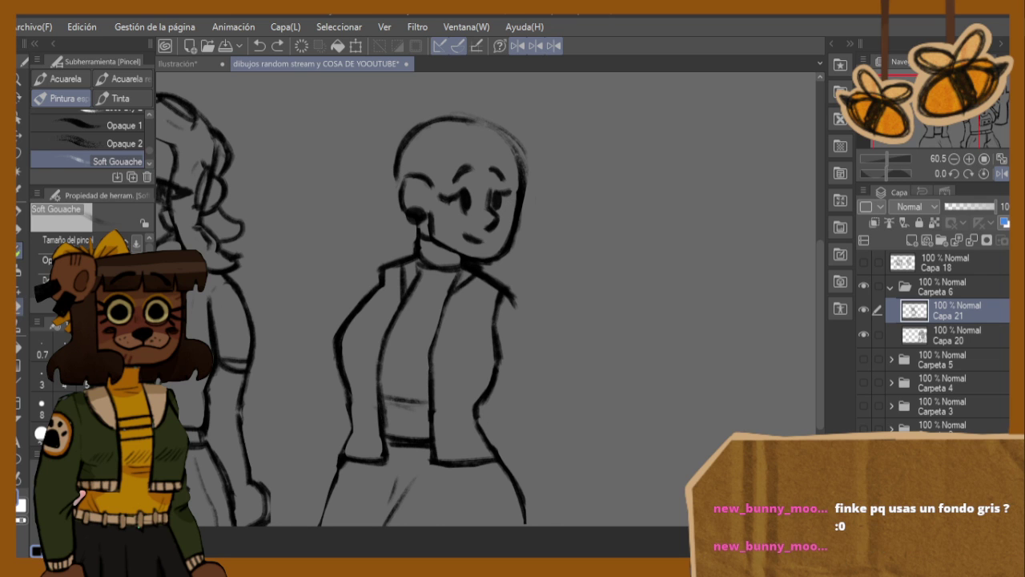
key("e")
mouse_move(417, 217)
left_mouse_down()
mouse_move(468, 192)
mouse_move(466, 208)
mouse_move(501, 194)
mouse_move(501, 210)
mouse_move(511, 186)
left_mouse_up()
key("h")
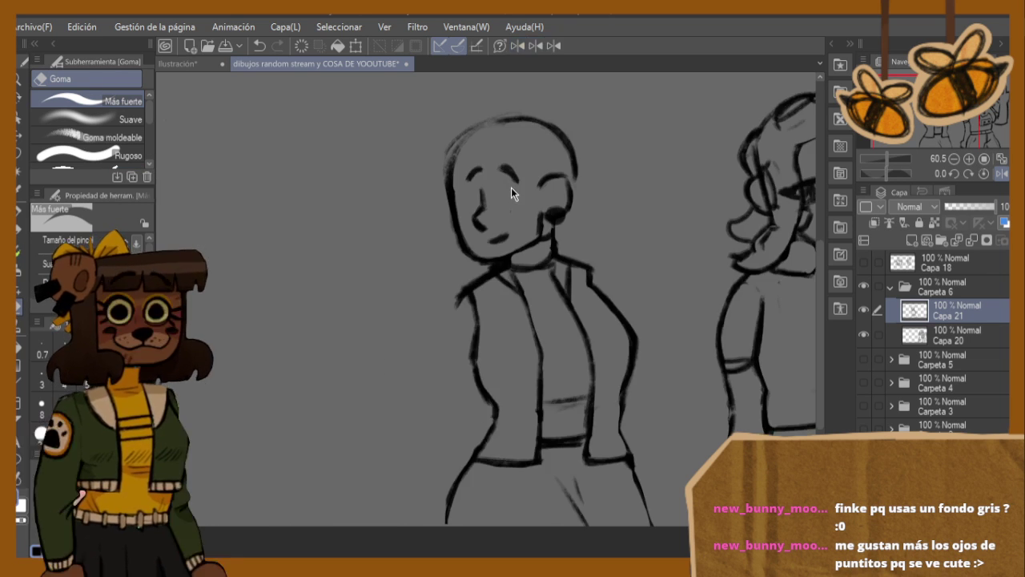
- Redraw both eyes half-lidded, with flat upper lids, narrow pupils and small lashes at the outer corners
key("b")
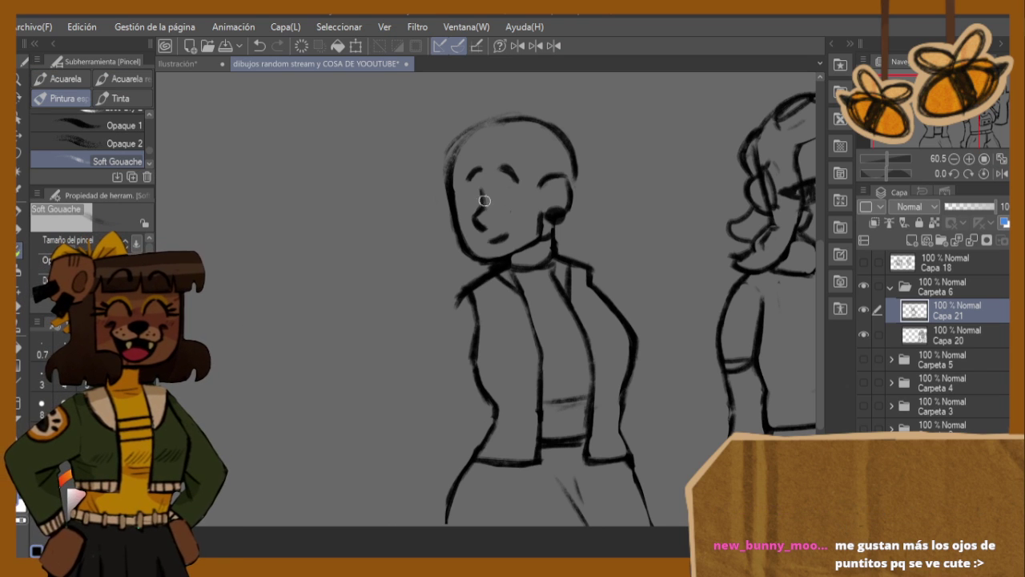
key("ctrl+z")
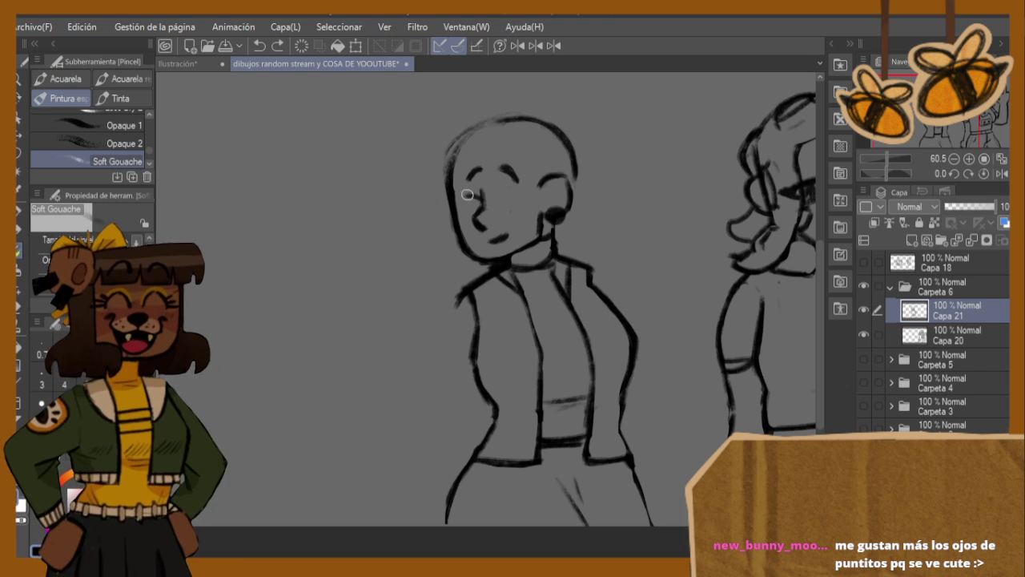
mouse_move(478, 193)
left_mouse_down()
mouse_move(466, 202)
mouse_move(530, 192)
left_mouse_up()
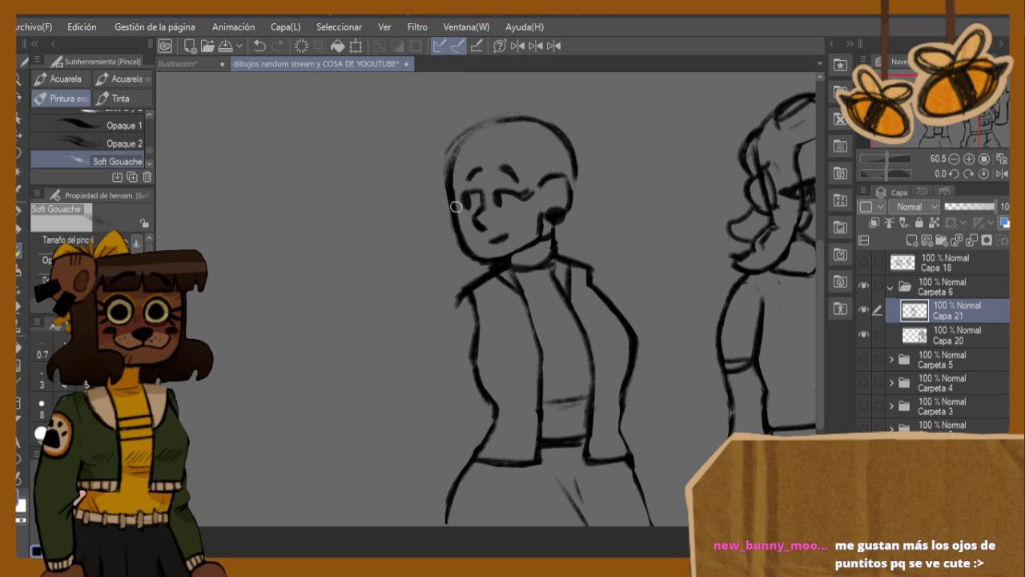
left_click_drag(464, 195, 448, 197)
left_click_drag(522, 202, 533, 206)
- Try a hair tuft on top of the head with curly locks behind the ear, and undo those strokes
key("h")
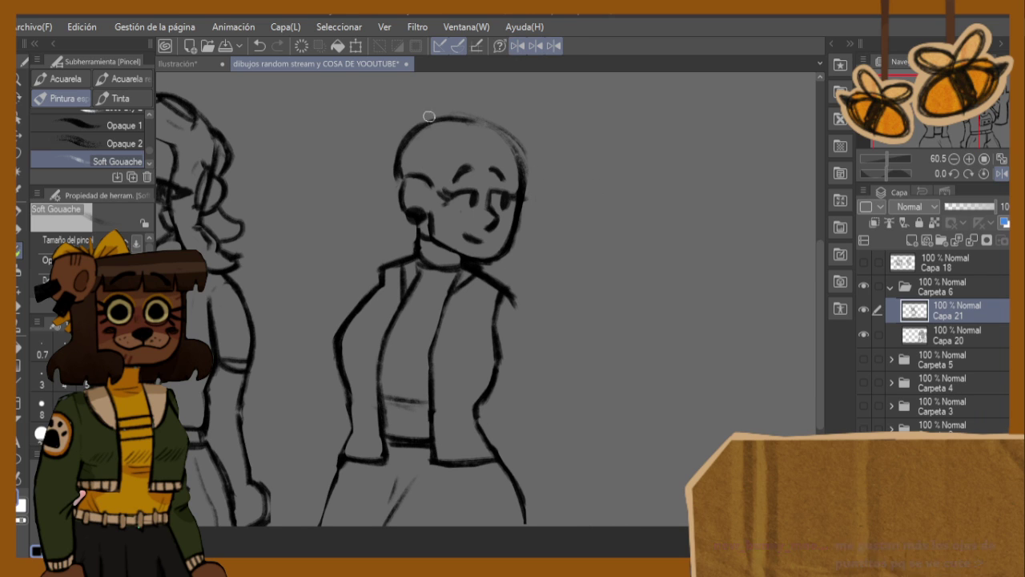
mouse_move(423, 114)
left_mouse_down()
mouse_move(437, 87)
mouse_move(422, 115)
mouse_move(389, 109)
mouse_move(398, 123)
mouse_move(385, 140)
mouse_move(390, 151)
mouse_move(375, 191)
mouse_move(355, 206)
mouse_move(378, 227)
mouse_move(405, 227)
left_mouse_up()
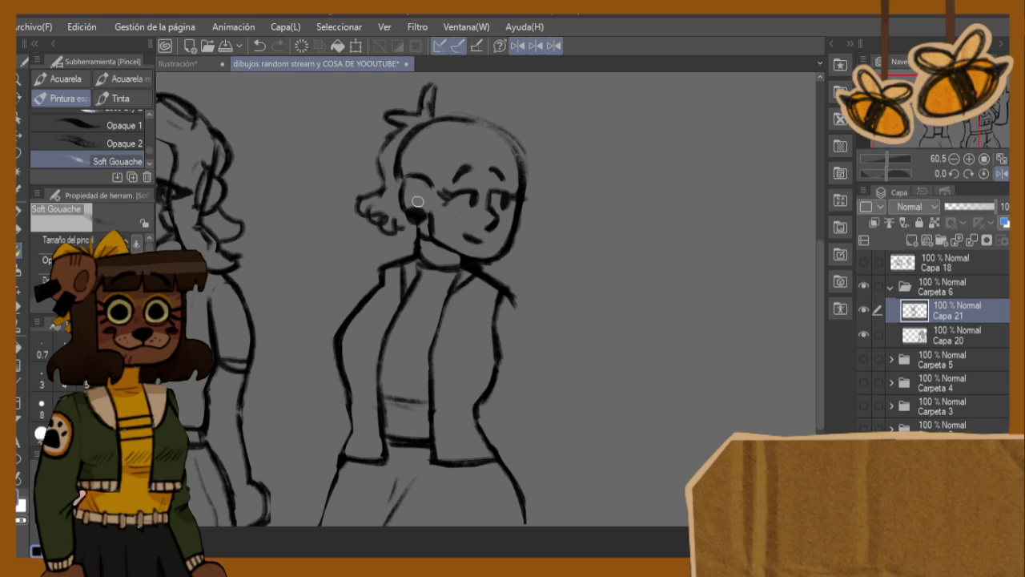
key("h")
key("ctrl+z")
key("ctrl+z")
key("ctrl+z")
key("ctrl+z")
key("ctrl+z")
key("ctrl+z")
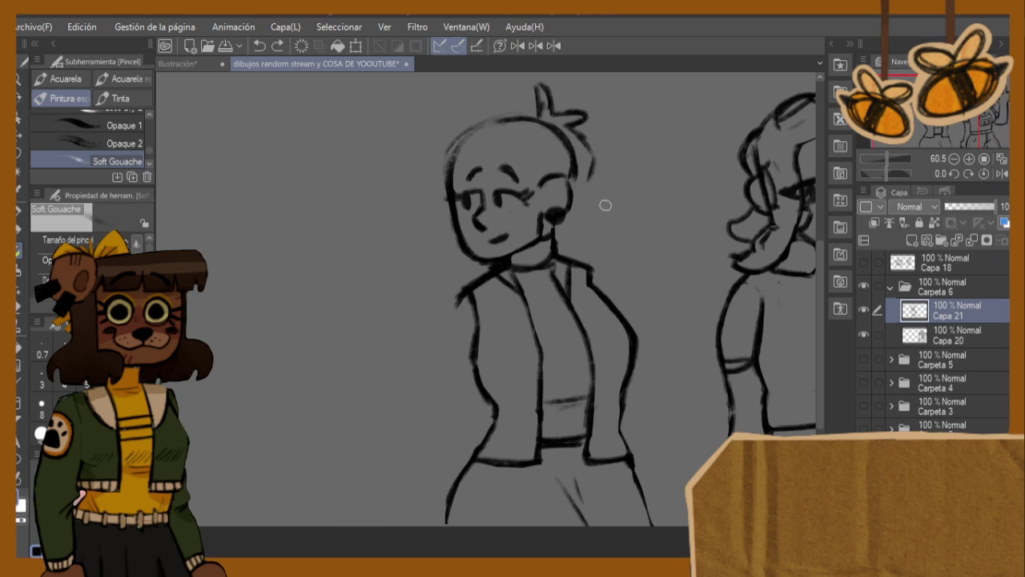
key("ctrl+z")
key("ctrl+z")
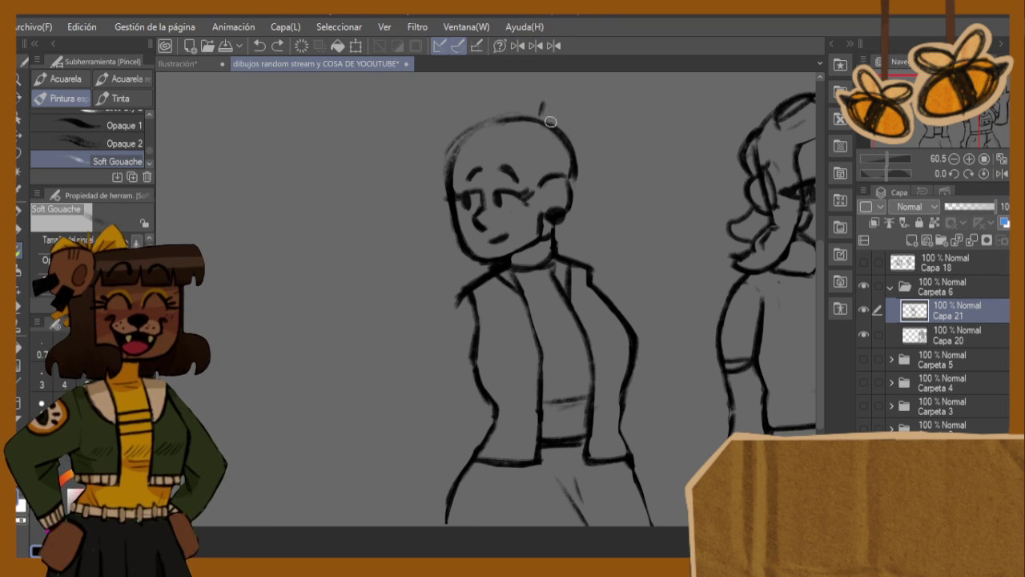
- Draw a pointed hair tuft on the crown, wavy hair down the back of the head, and a small strand in front of the ear
mouse_move(537, 114)
left_mouse_down()
mouse_move(547, 106)
mouse_move(568, 113)
mouse_move(564, 121)
left_mouse_up()
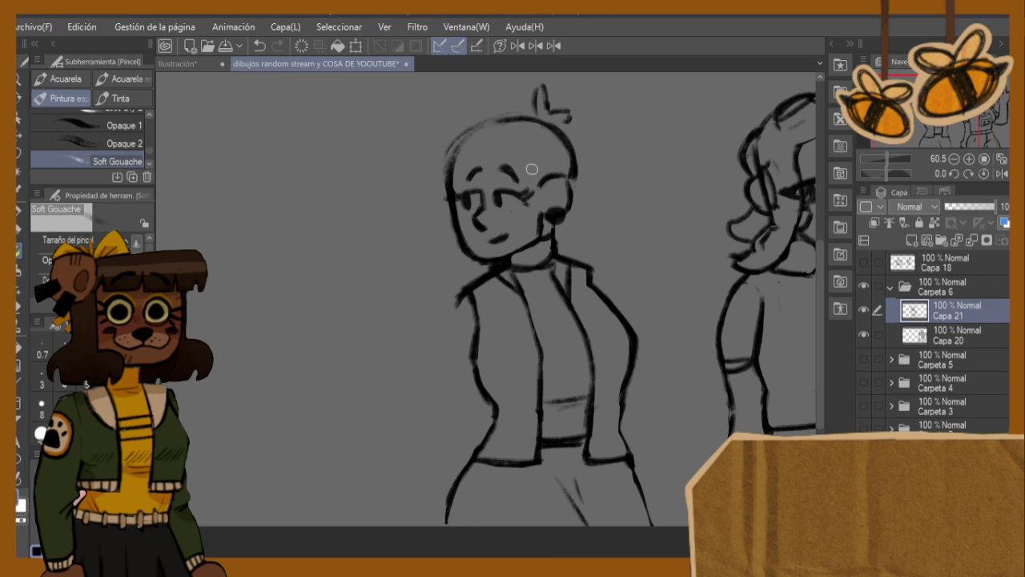
mouse_move(529, 165)
left_mouse_down()
mouse_move(522, 179)
mouse_move(534, 183)
left_mouse_up()
mouse_move(566, 121)
left_mouse_down()
mouse_move(588, 138)
mouse_move(570, 128)
mouse_move(590, 149)
mouse_move(581, 234)
left_mouse_up()
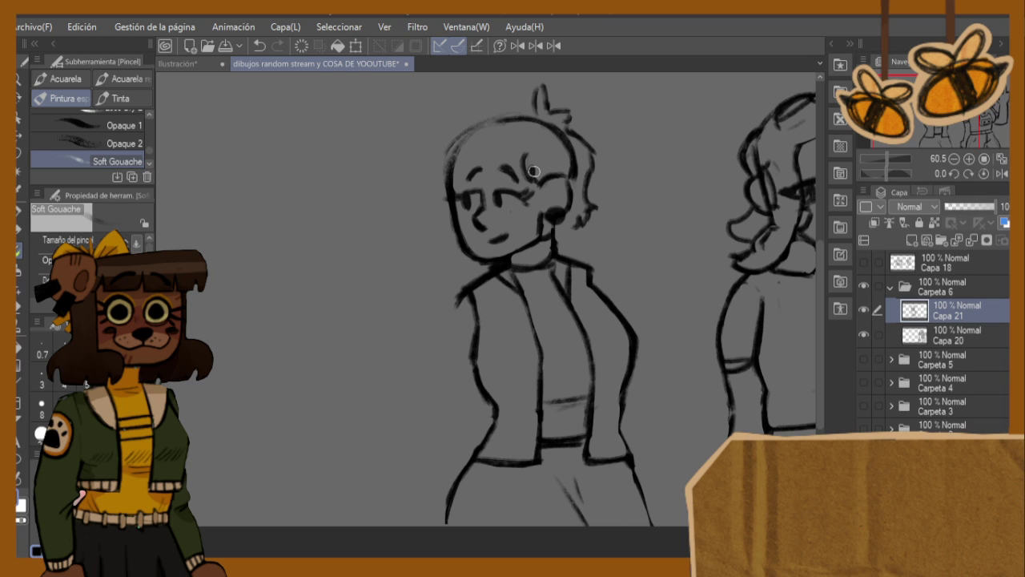
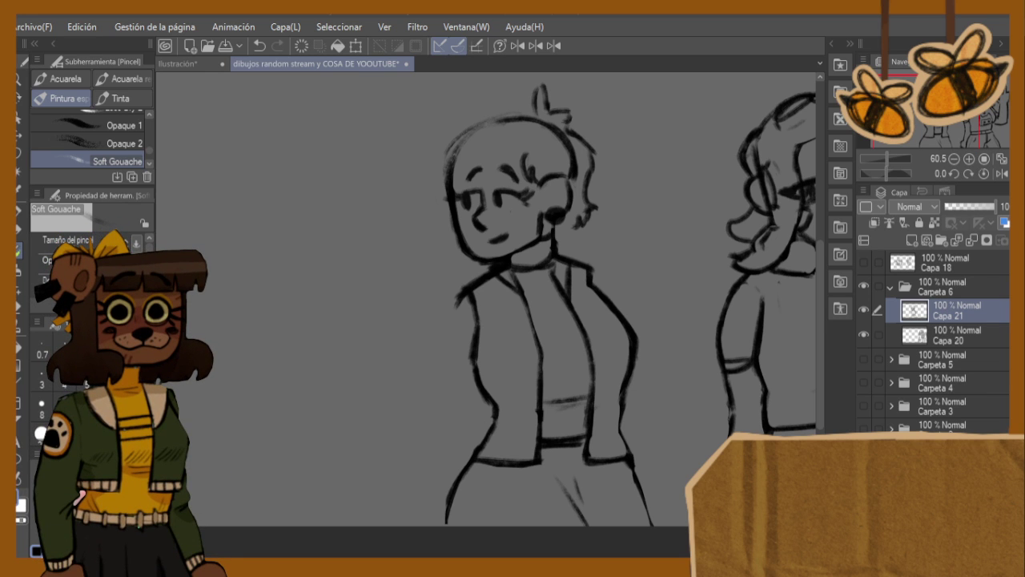
key("h")
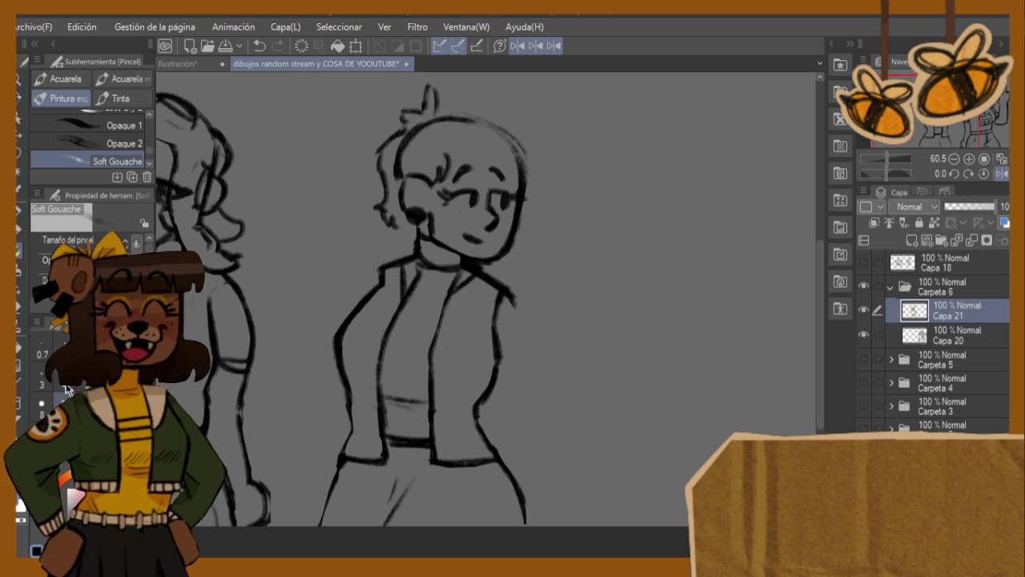
- Redraw the crown tuft as two pointed locks and erase the skull line at the back of the head
mouse_move(411, 112)
left_mouse_down()
mouse_move(398, 104)
mouse_move(407, 123)
mouse_move(424, 108)
mouse_move(406, 113)
mouse_move(431, 102)
left_mouse_up()
key("e")
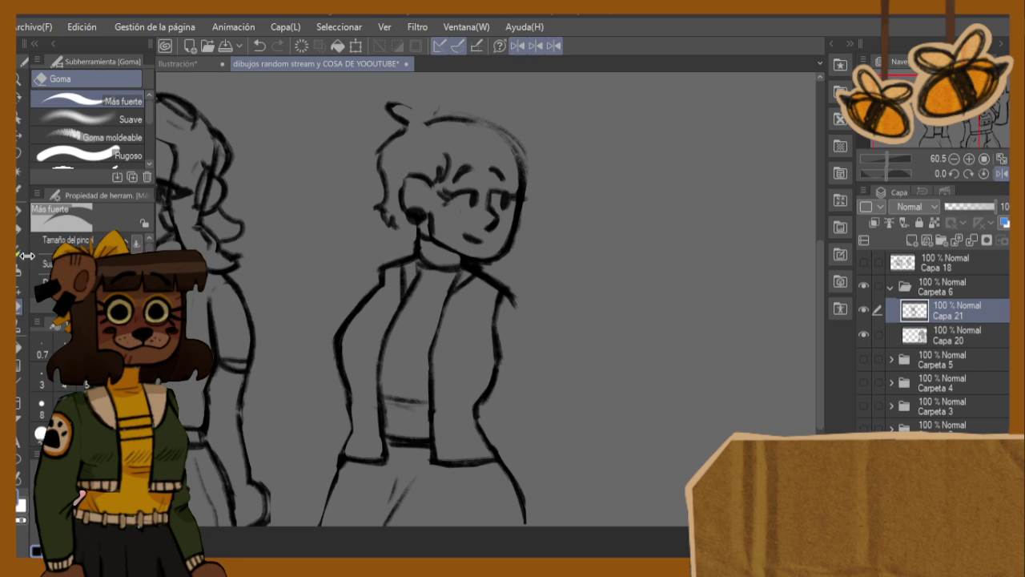
key("b")
mouse_move(420, 114)
left_mouse_down()
mouse_move(431, 93)
mouse_move(395, 117)
mouse_move(433, 114)
mouse_move(424, 122)
left_mouse_up()
left_click(19, 307)
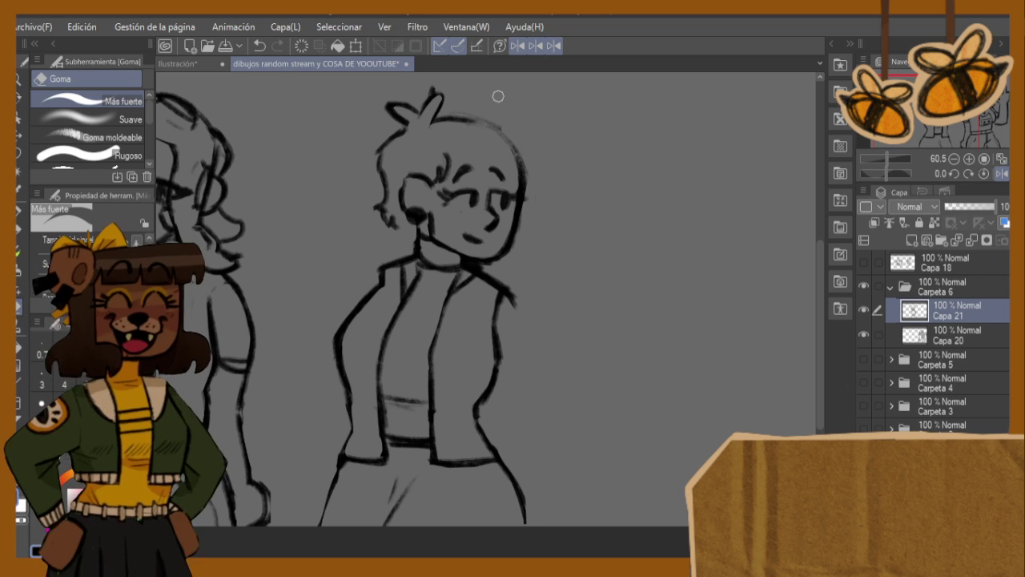
key("h")
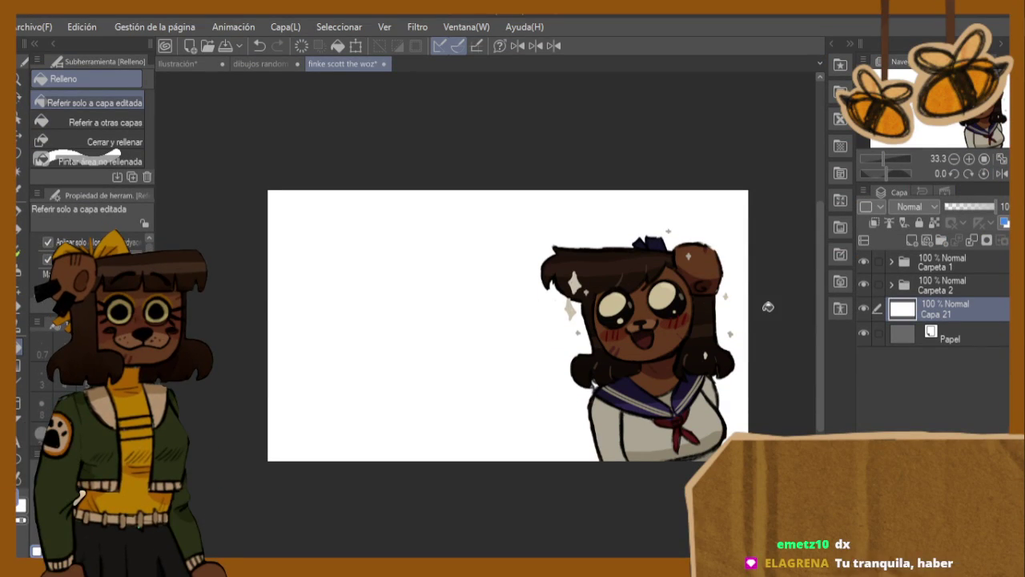
- Compare the coloured bear character on white and grey backgrounds by repeatedly hiding and showing layer Capa 21 in the finke scott the woz file
left_click(864, 309)
left_click(864, 310)
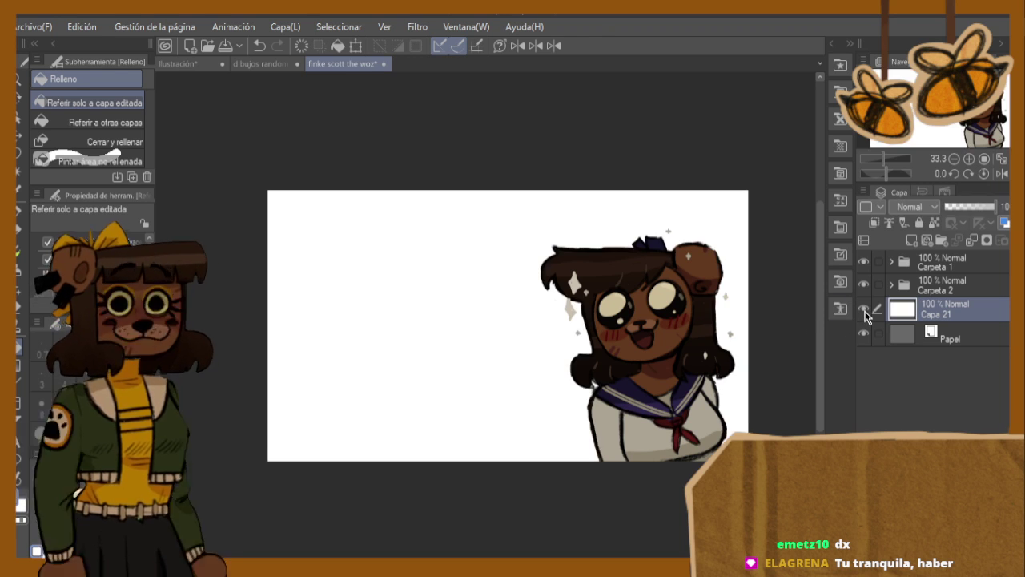
left_click(864, 309)
left_click(863, 309)
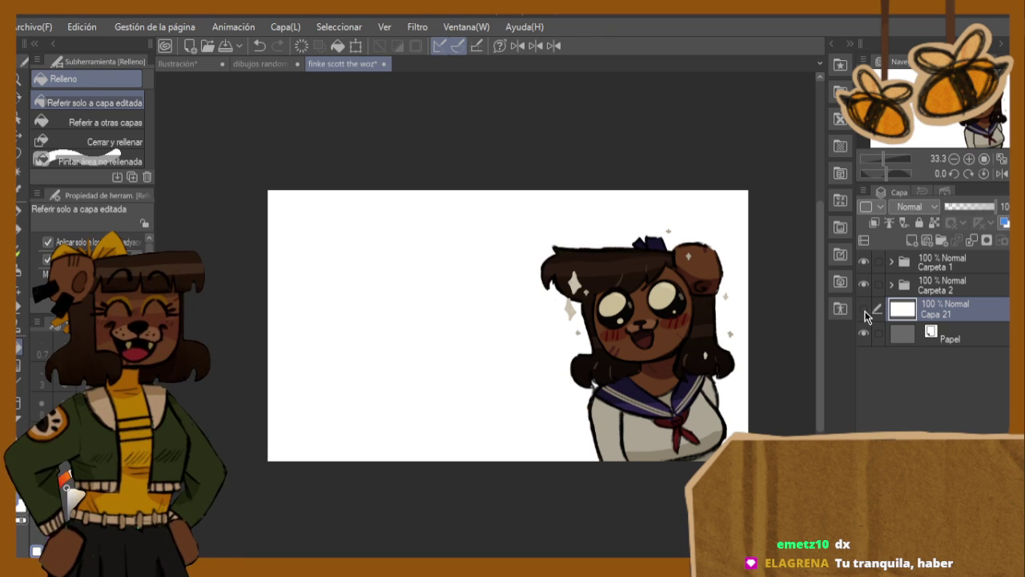
left_click(863, 309)
left_click(864, 309)
left_click(863, 309)
left_click(864, 313)
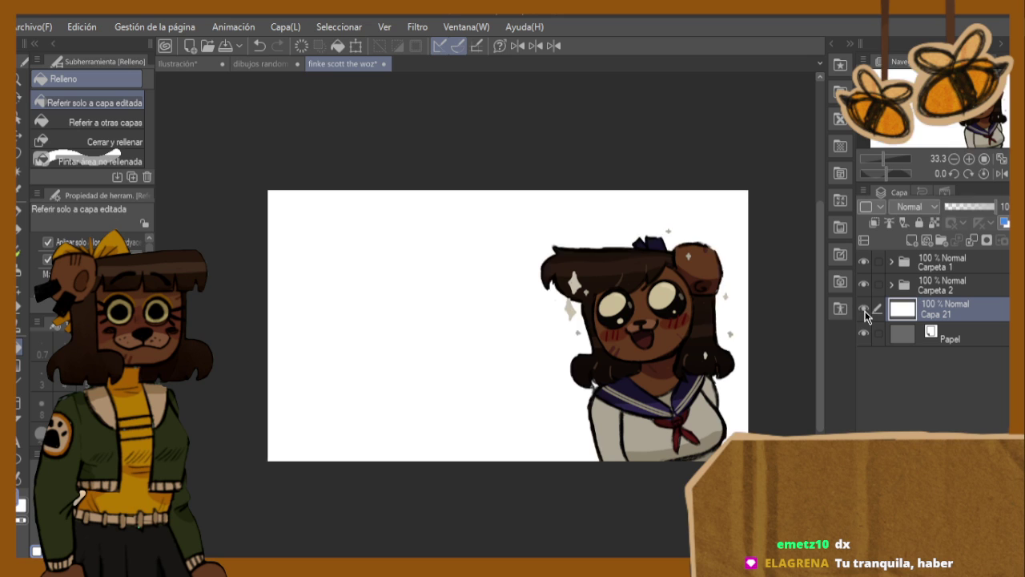
left_click(864, 312)
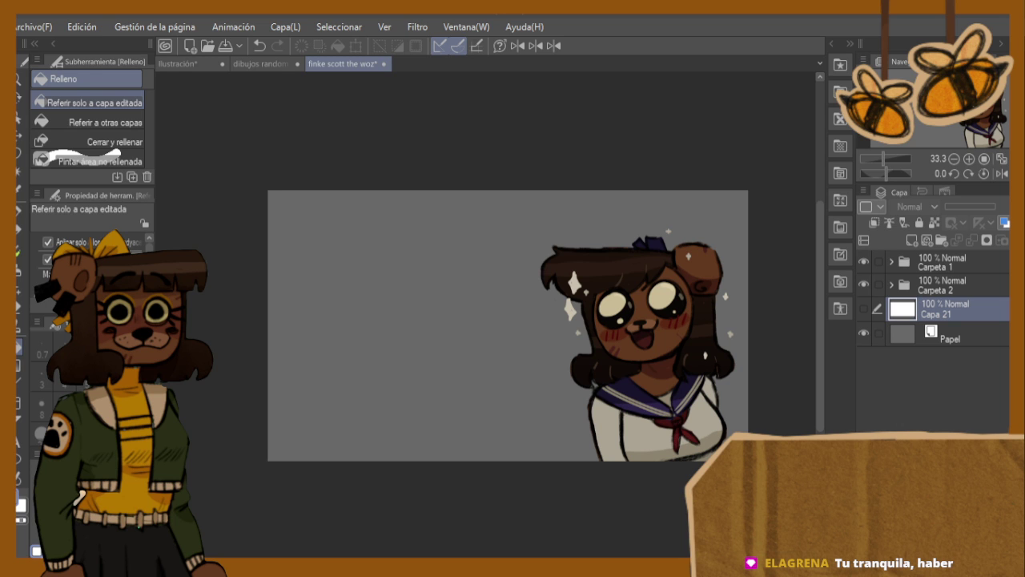
left_click(864, 309)
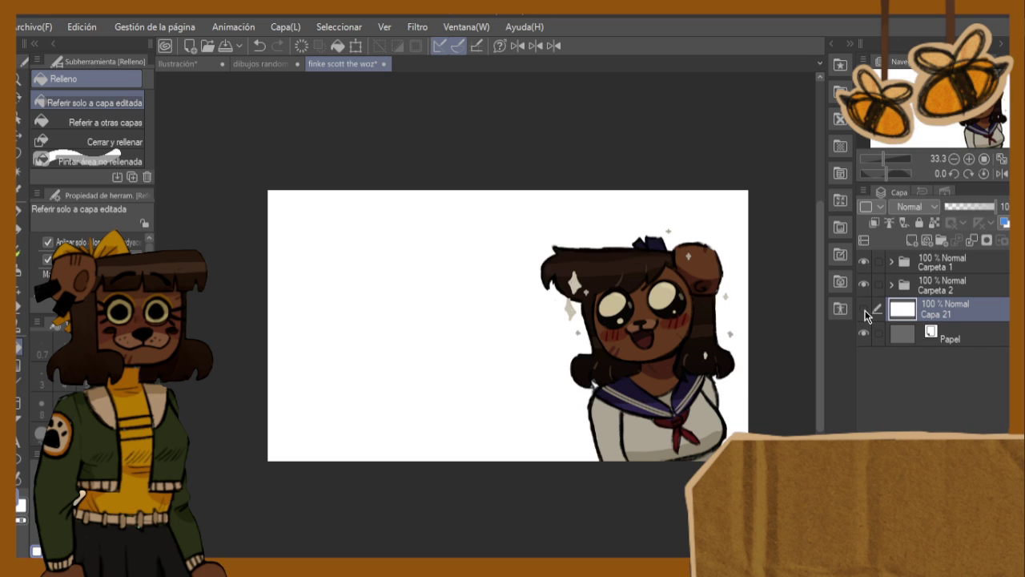
left_click(865, 311)
left_click(864, 309)
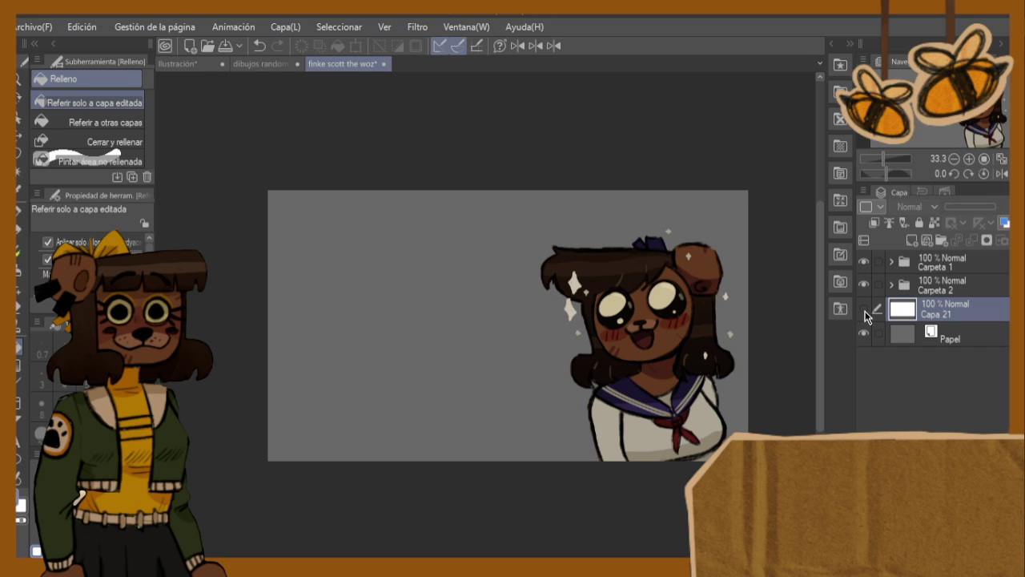
left_click(864, 311)
left_click(865, 311)
left_click(865, 311)
left_click(865, 311)
left_click(864, 311)
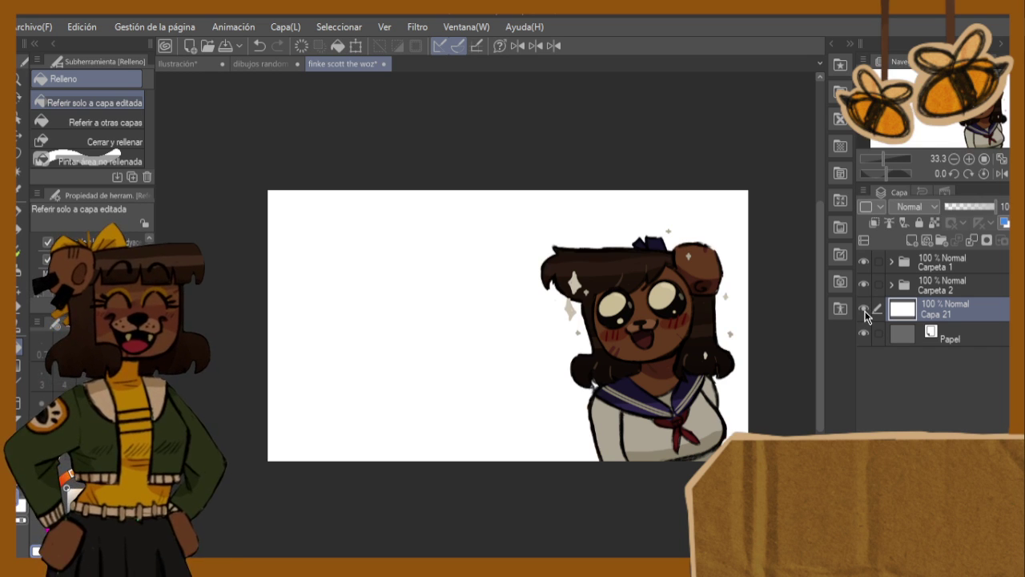
left_click(864, 311)
left_click(864, 311)
left_click(864, 310)
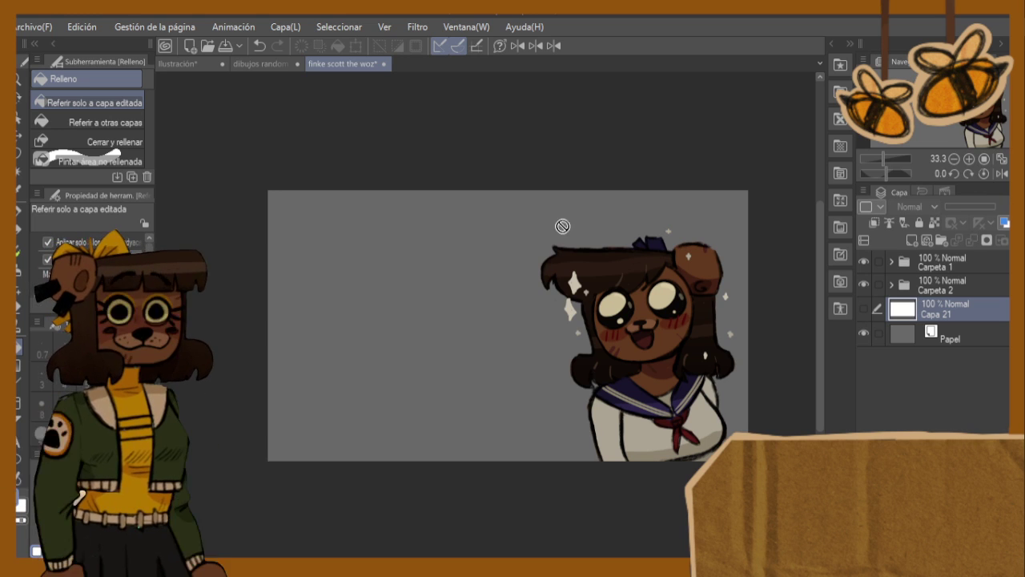
left_click(520, 223)
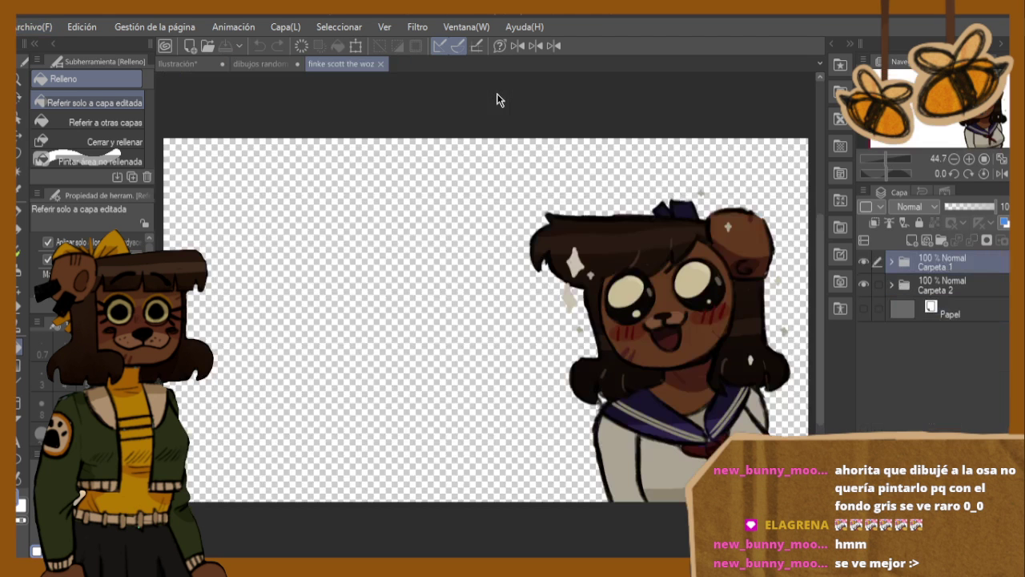
- Show the grey Papel layer behind the bear character and check the artwork mirrored and unmirrored
left_click(864, 311)
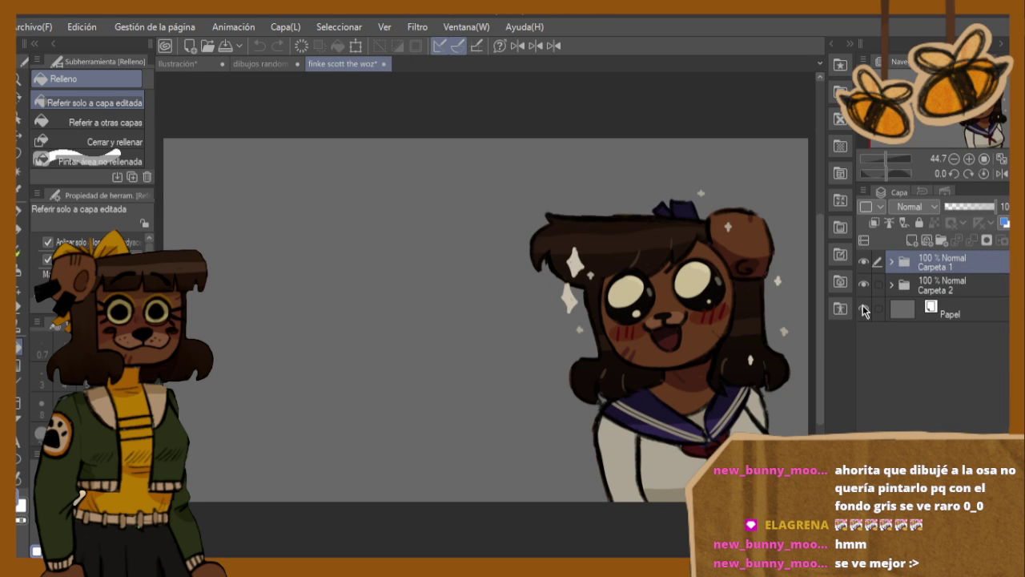
scroll(726, 339, "down", 1)
scroll(725, 340, "up", 1)
key("h")
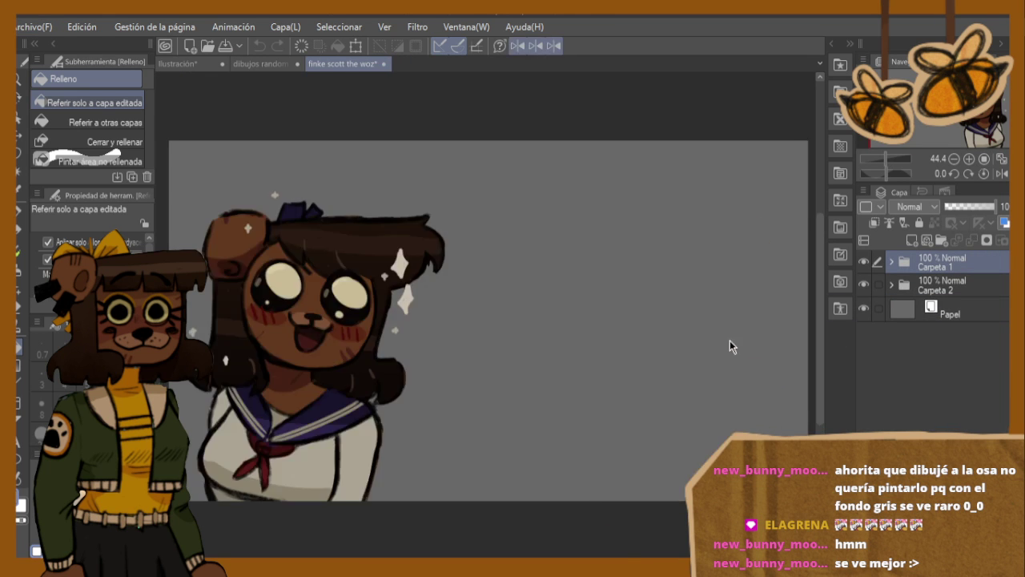
key("h")
key("h")
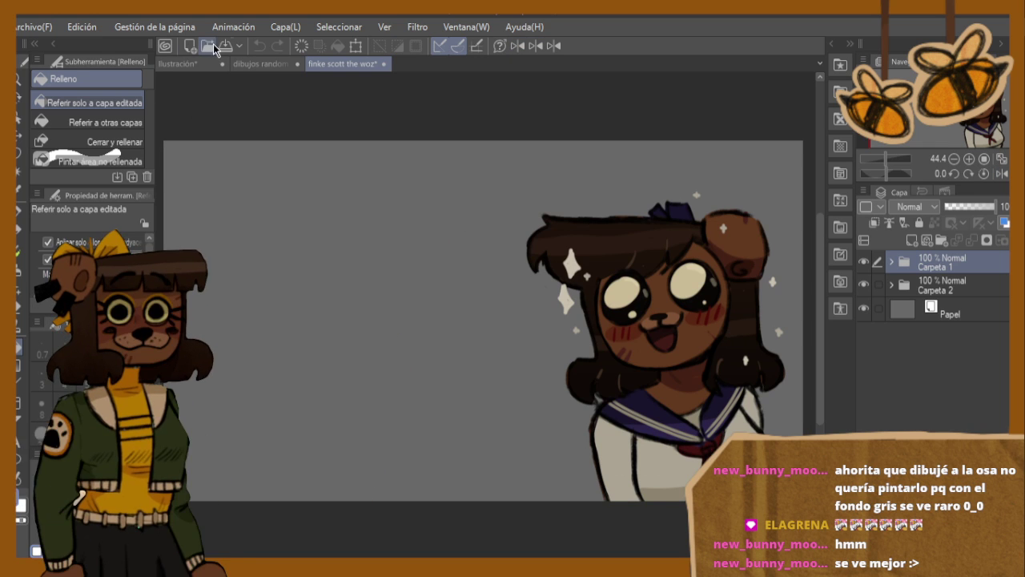
- Return to the dibujos random stream drawing, sketch the front hair from the crown to a curled lock beside the face, and undo the fringe stroke
left_click(258, 64)
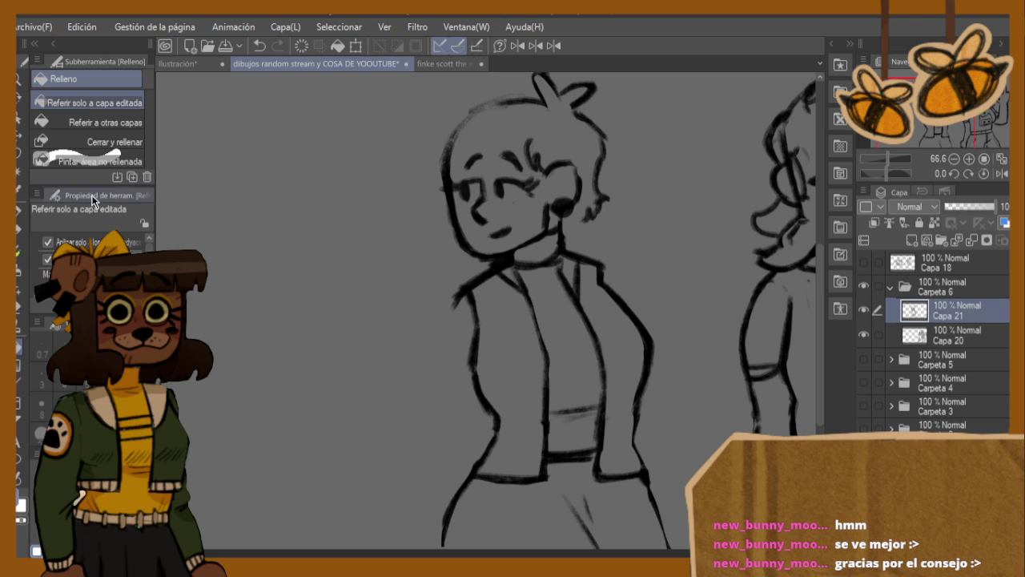
key("b")
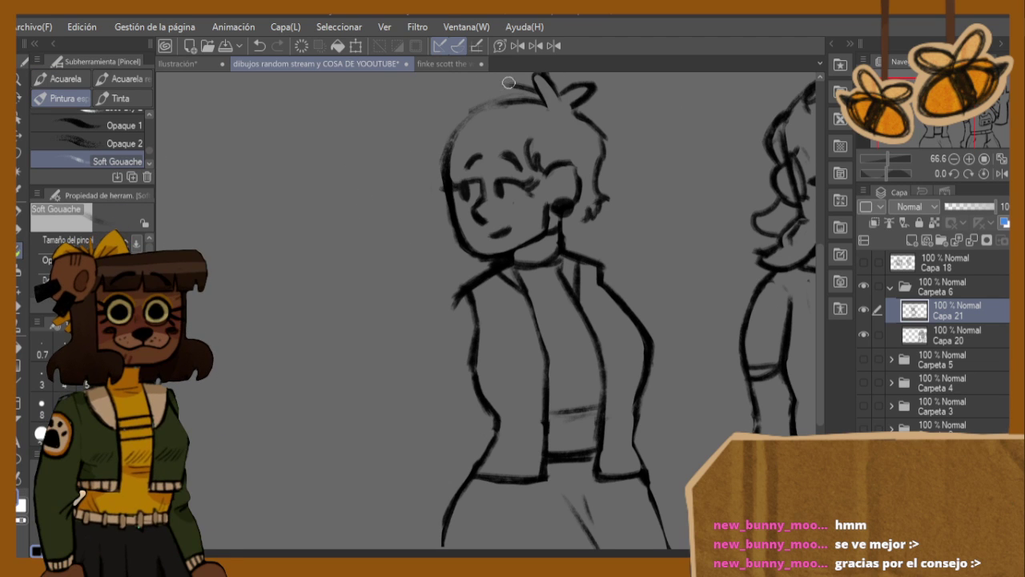
mouse_move(527, 77)
left_mouse_down()
mouse_move(444, 111)
mouse_move(444, 130)
mouse_move(401, 176)
mouse_move(408, 195)
mouse_move(395, 195)
mouse_move(452, 213)
left_mouse_up()
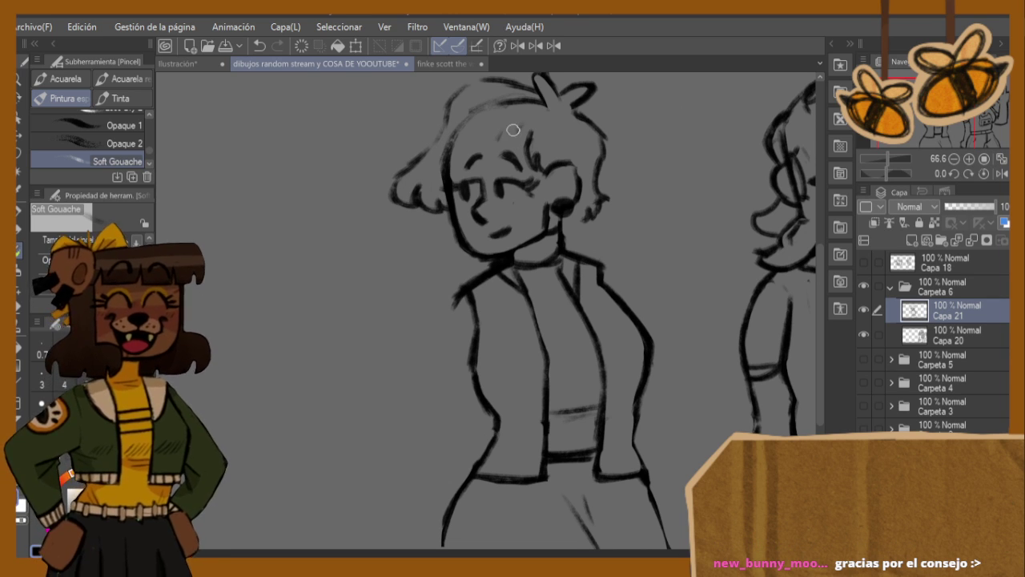
mouse_move(518, 121)
left_mouse_down()
mouse_move(480, 155)
mouse_move(472, 148)
left_mouse_up()
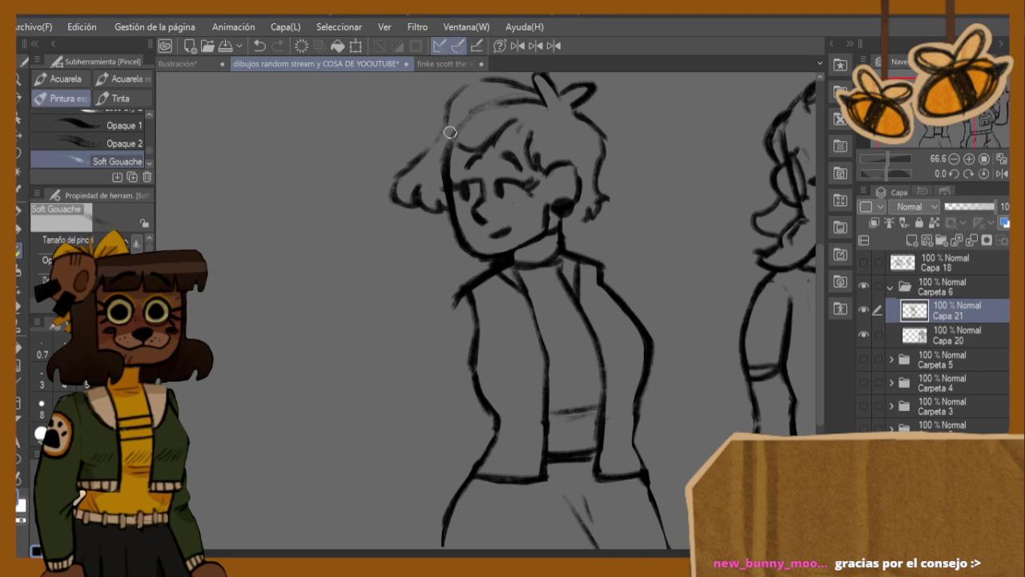
key("ctrl+z")
key("ctrl+z")
- Redraw the front lock shorter and closer to the face, and erase the skull line beneath the hair
key("h")
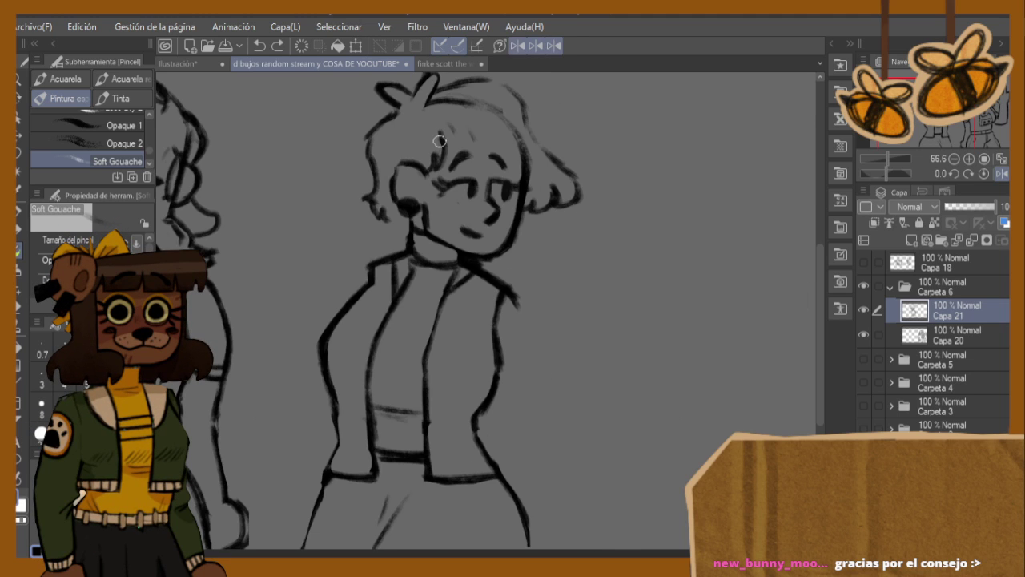
mouse_move(525, 112)
left_mouse_down()
mouse_move(556, 165)
mouse_move(548, 154)
mouse_move(568, 215)
mouse_move(584, 215)
mouse_move(568, 206)
mouse_move(570, 194)
mouse_move(555, 212)
mouse_move(574, 203)
mouse_move(579, 159)
left_mouse_up()
left_click(18, 307)
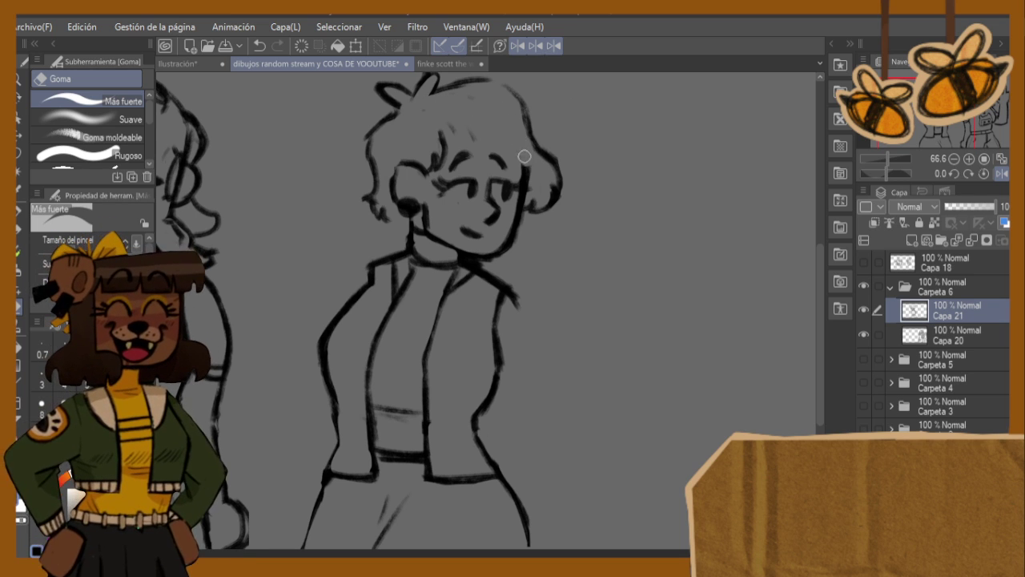
- Erase the loose fringe strokes and lower back hair, and redraw the back hair as a fuller curl behind the ear
mouse_move(440, 136)
left_mouse_down()
mouse_move(431, 171)
mouse_move(398, 153)
mouse_move(370, 163)
mouse_move(381, 222)
left_mouse_up()
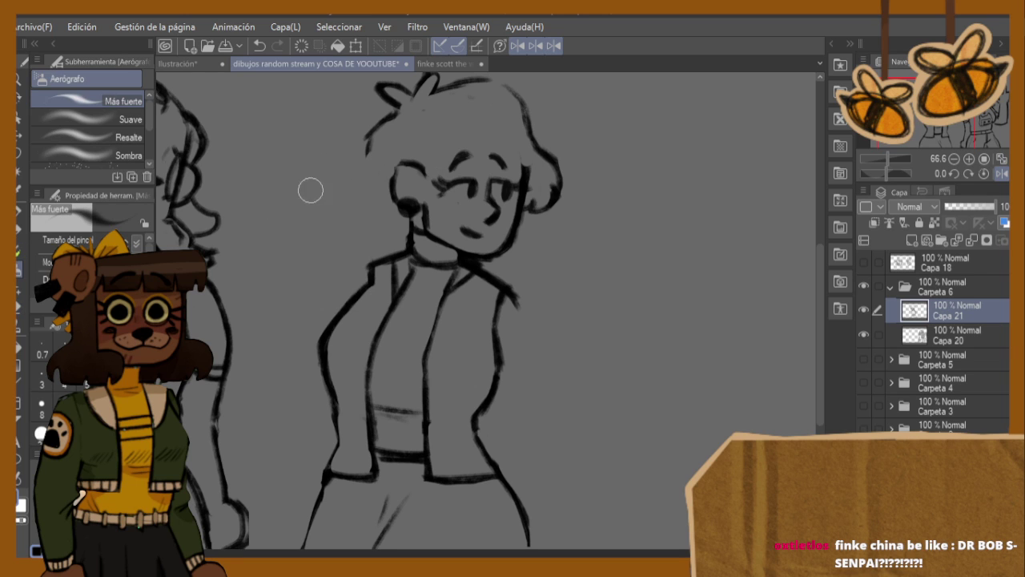
key("b")
mouse_move(366, 149)
left_mouse_down()
mouse_move(384, 219)
mouse_move(368, 211)
mouse_move(403, 221)
left_mouse_up()
key("h")
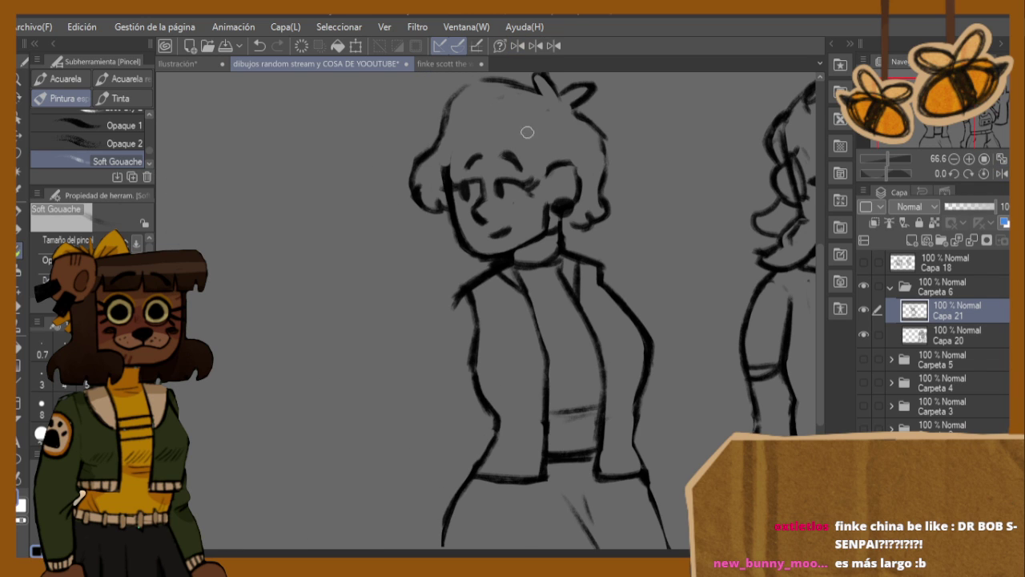
- Draw a wavy hairline across the forehead from the front lock to the ear and clean up its edge
mouse_move(534, 123)
left_mouse_down()
mouse_move(549, 162)
mouse_move(535, 119)
left_mouse_up()
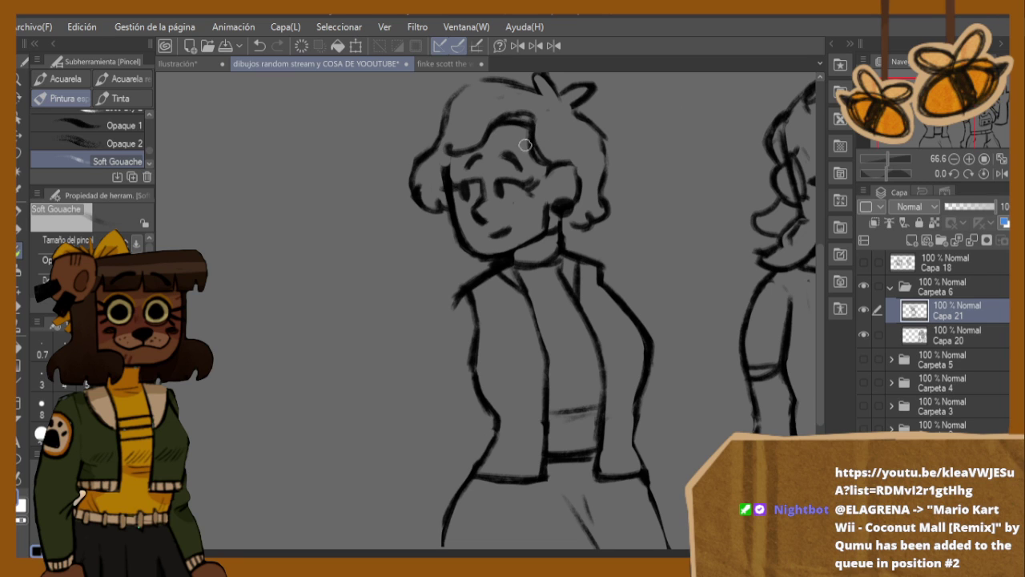
left_click(18, 308)
mouse_move(535, 124)
left_mouse_down()
mouse_move(543, 154)
mouse_move(506, 112)
left_mouse_up()
- Try a reworked outline for the front hair between the crown and the curled lock
key("h")
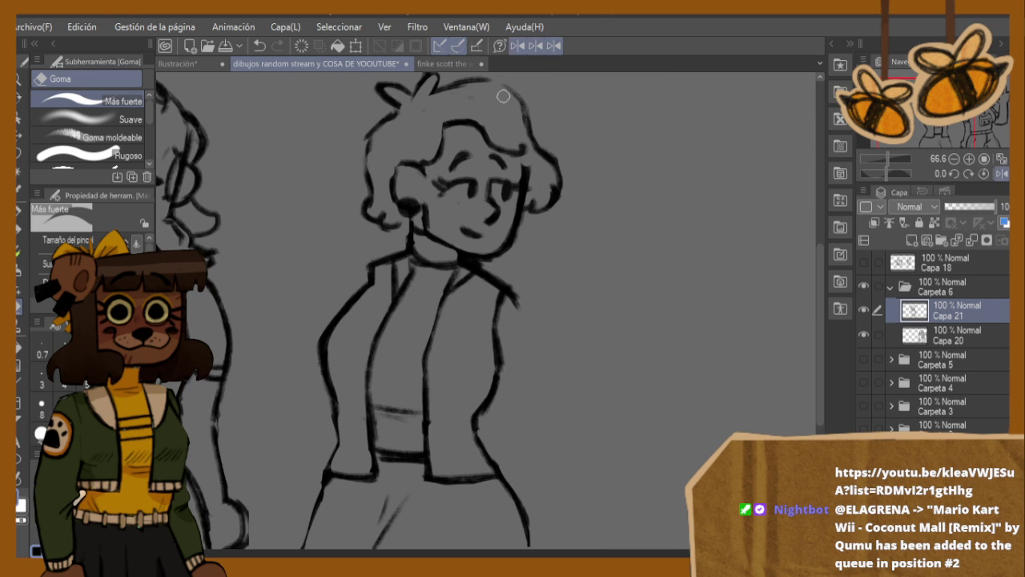
left_click_drag(535, 153, 526, 119)
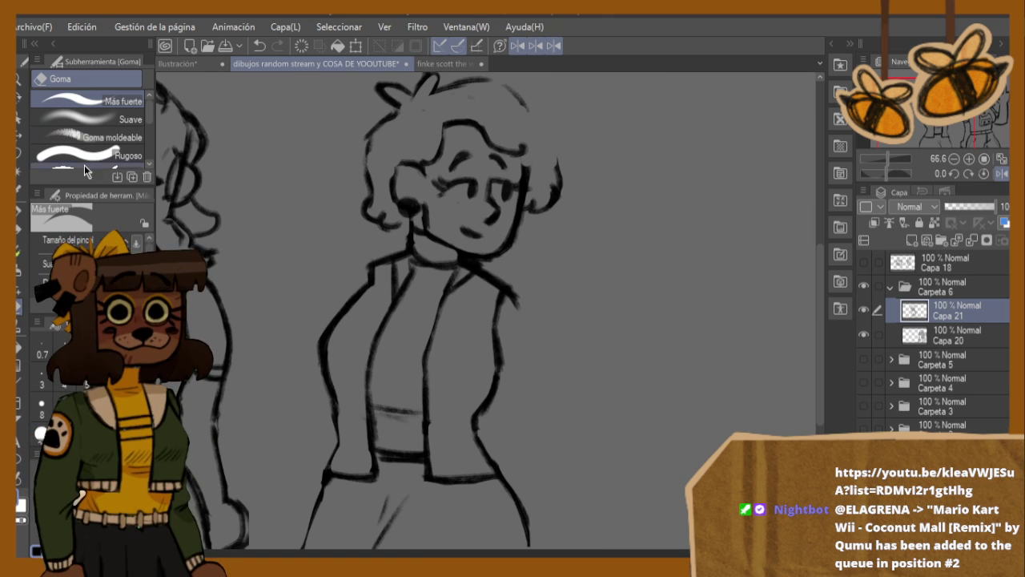
key("b")
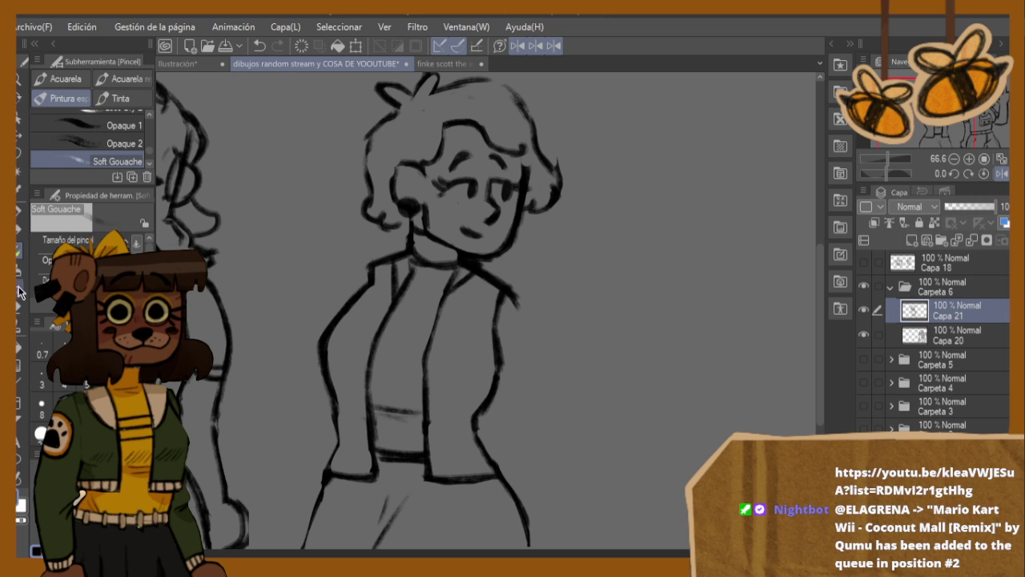
- Erase the front lock and forehead hairline, and redraw the hairline in soft waves ending at the front edge of the face
key("e")
mouse_move(553, 166)
left_mouse_down()
mouse_move(538, 128)
mouse_move(480, 120)
left_mouse_up()
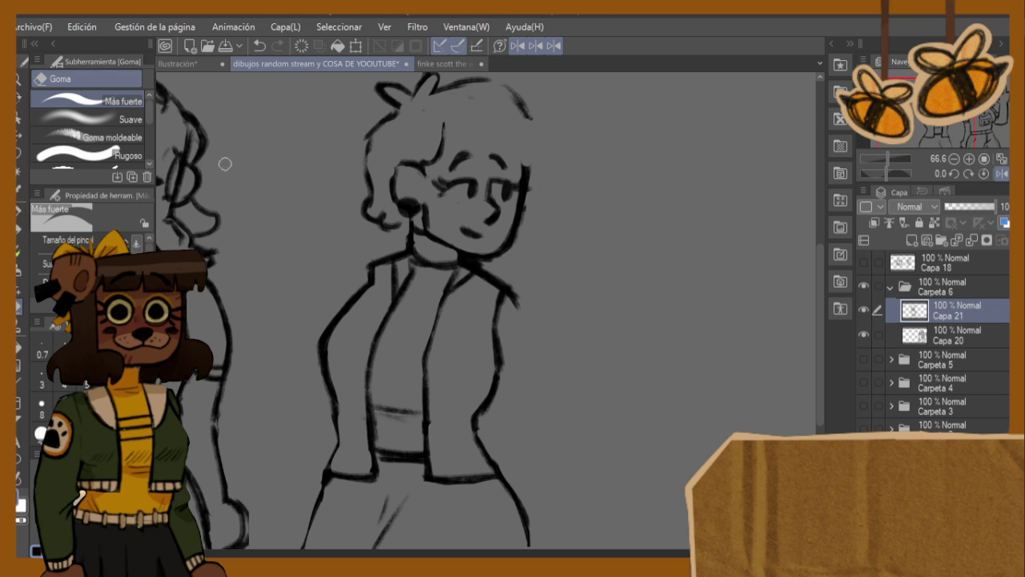
left_click(18, 251)
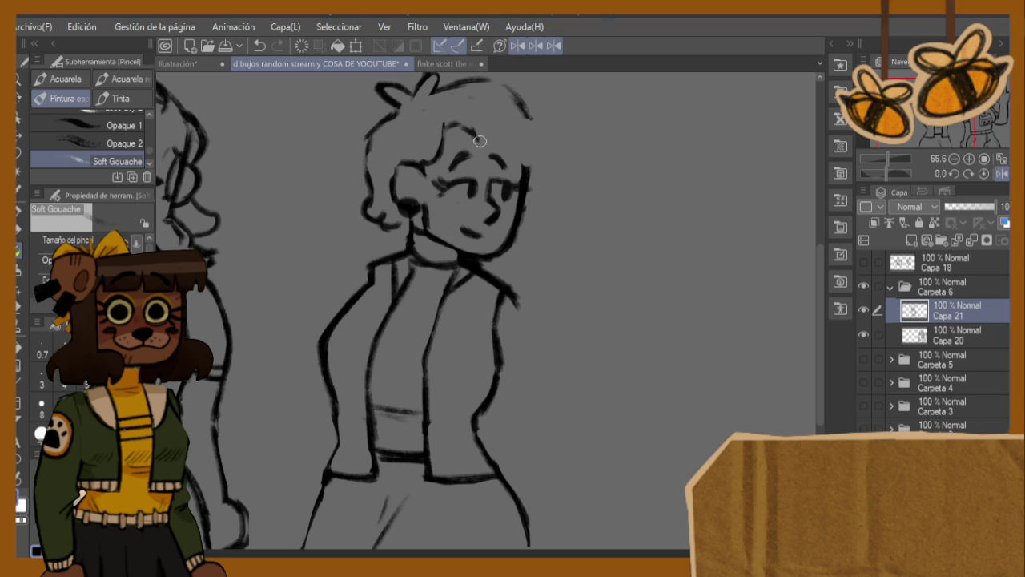
left_click_drag(479, 141, 505, 148)
key("ctrl+z")
mouse_move(447, 127)
left_mouse_down()
mouse_move(487, 133)
mouse_move(525, 155)
left_mouse_up()
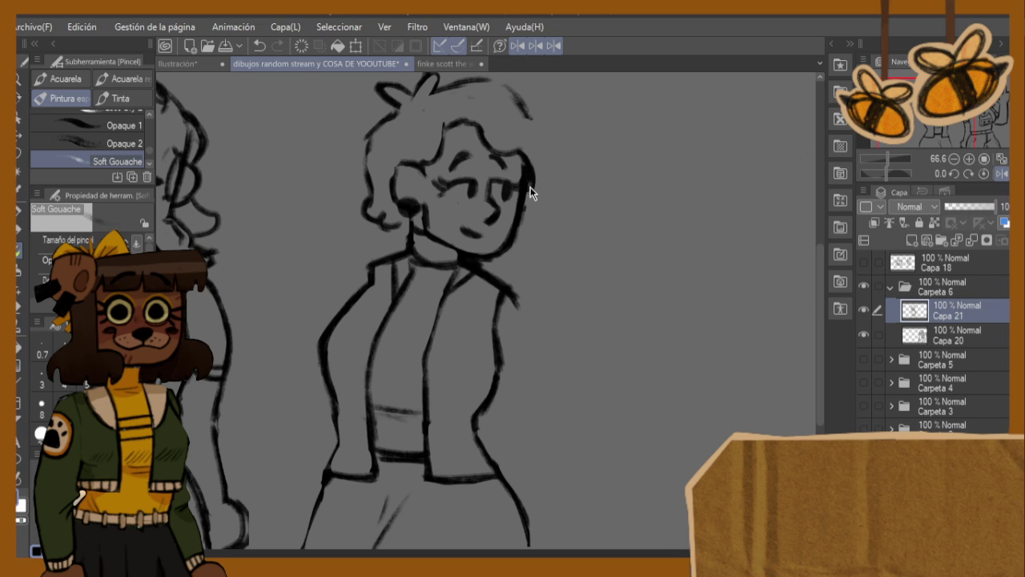
- Draw the front hair outline from the crown past the cheek, ending in a flicked tip beside the chin
key("h")
left_click_drag(449, 105, 424, 139)
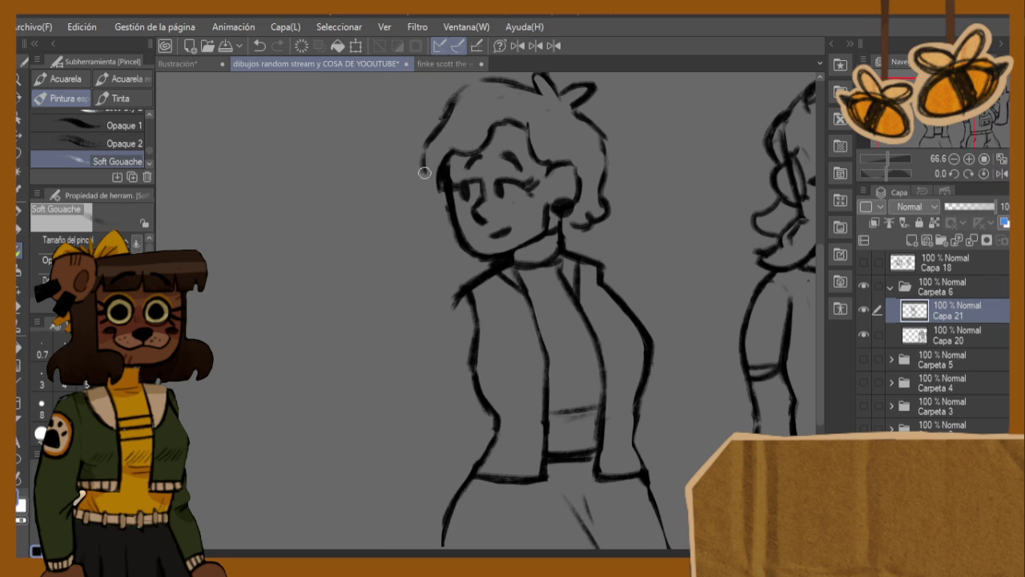
left_click_drag(416, 214, 432, 232)
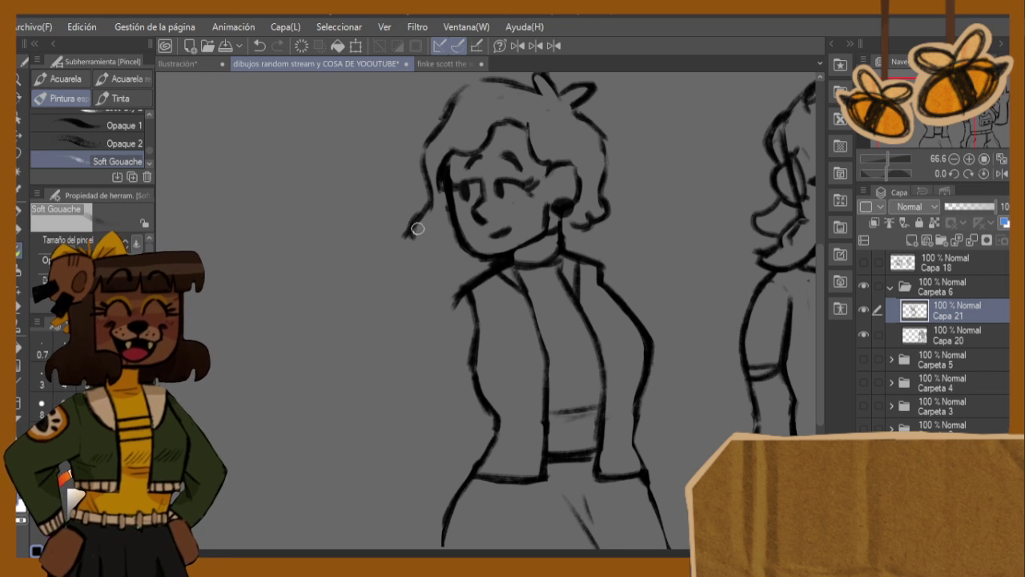
- Erase the back hair outline and redraw it as a longer wavy lock curling in above the shoulder
left_click(20, 315)
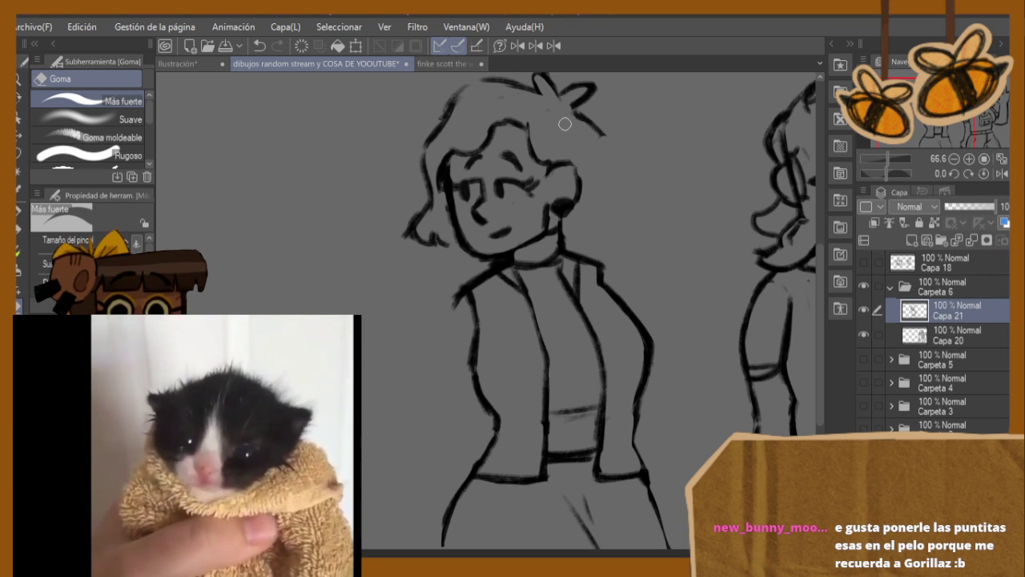
key("h")
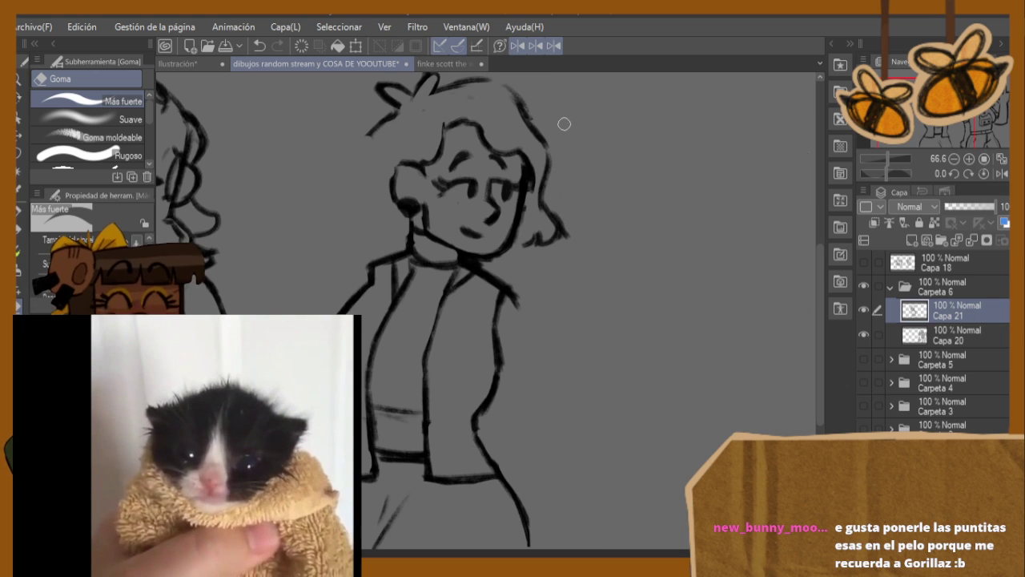
key("b")
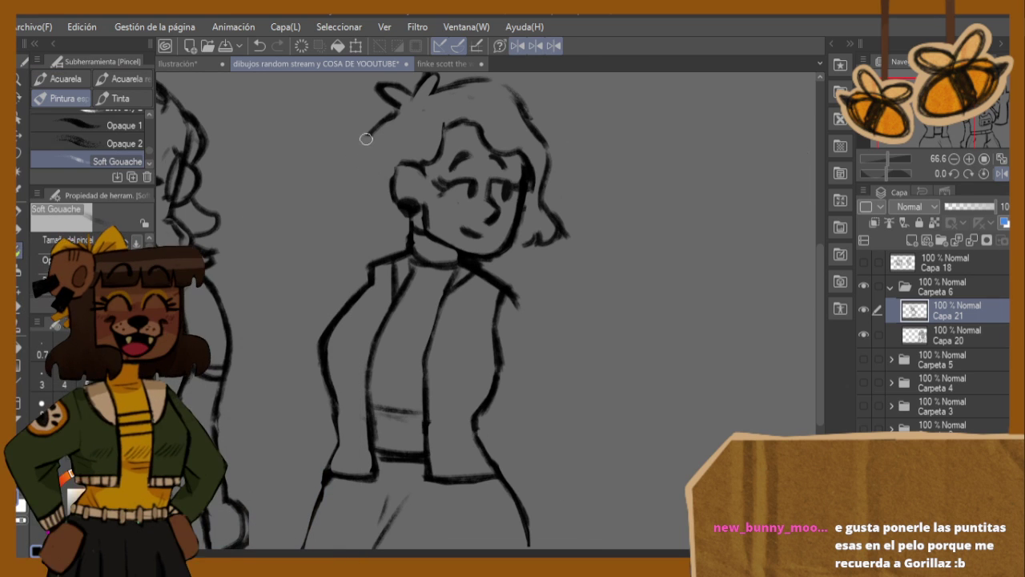
mouse_move(366, 139)
left_mouse_down()
mouse_move(374, 186)
mouse_move(368, 169)
mouse_move(361, 214)
mouse_move(379, 235)
mouse_move(356, 232)
mouse_move(378, 247)
left_mouse_up()
key("ctrl+z")
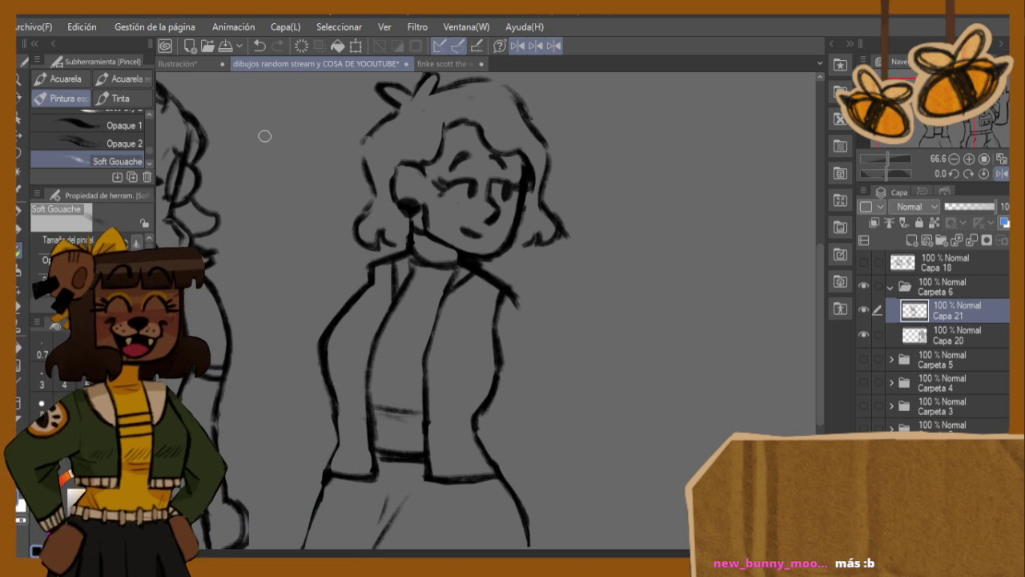
- Erase the front hair outline, trim the back curl, and redraw the front hair as a longer wavy lock reaching the shoulder
mouse_move(542, 261)
left_mouse_down()
mouse_move(553, 224)
mouse_move(547, 238)
mouse_move(567, 222)
mouse_move(564, 212)
mouse_move(538, 251)
mouse_move(536, 181)
mouse_move(536, 194)
mouse_move(556, 173)
mouse_move(533, 114)
mouse_move(517, 139)
left_mouse_up()
key("e")
mouse_move(381, 225)
left_mouse_down()
mouse_move(380, 250)
mouse_move(360, 223)
mouse_move(374, 201)
mouse_move(362, 172)
mouse_move(372, 201)
mouse_move(359, 212)
mouse_move(363, 249)
left_mouse_up()
key("b")
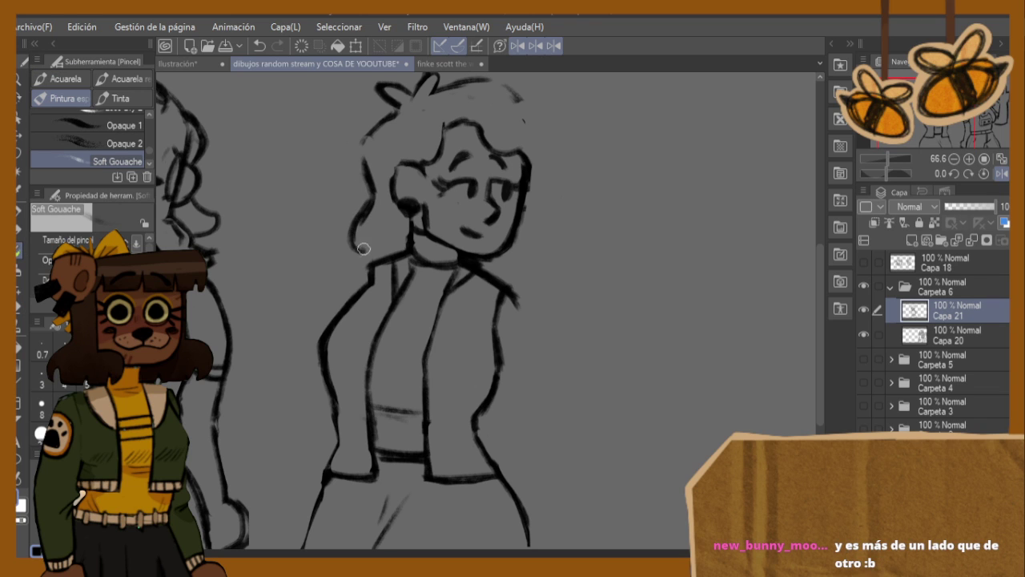
key("h")
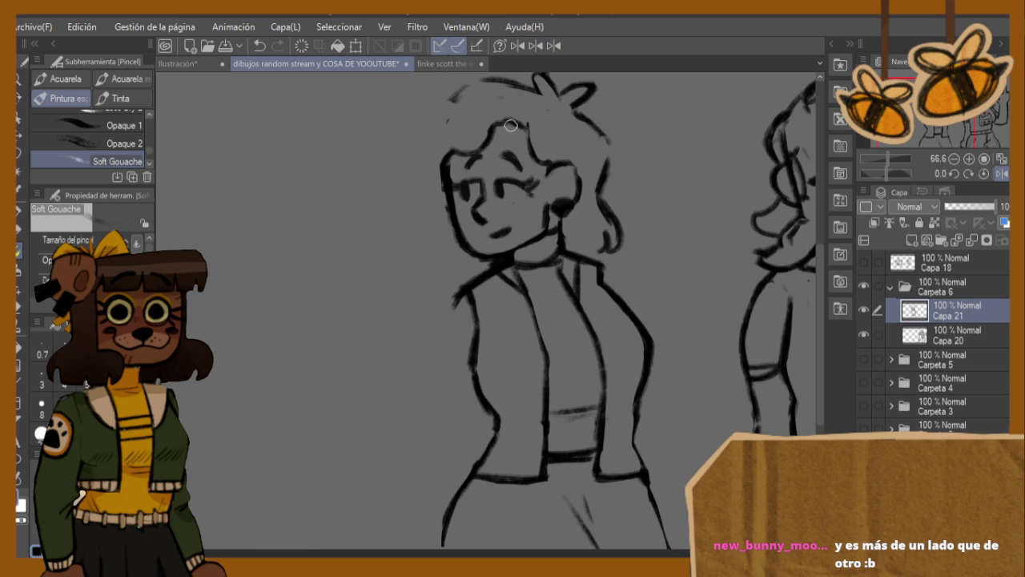
mouse_move(460, 92)
left_mouse_down()
mouse_move(423, 143)
mouse_move(431, 188)
mouse_move(420, 229)
mouse_move(433, 286)
left_mouse_up()
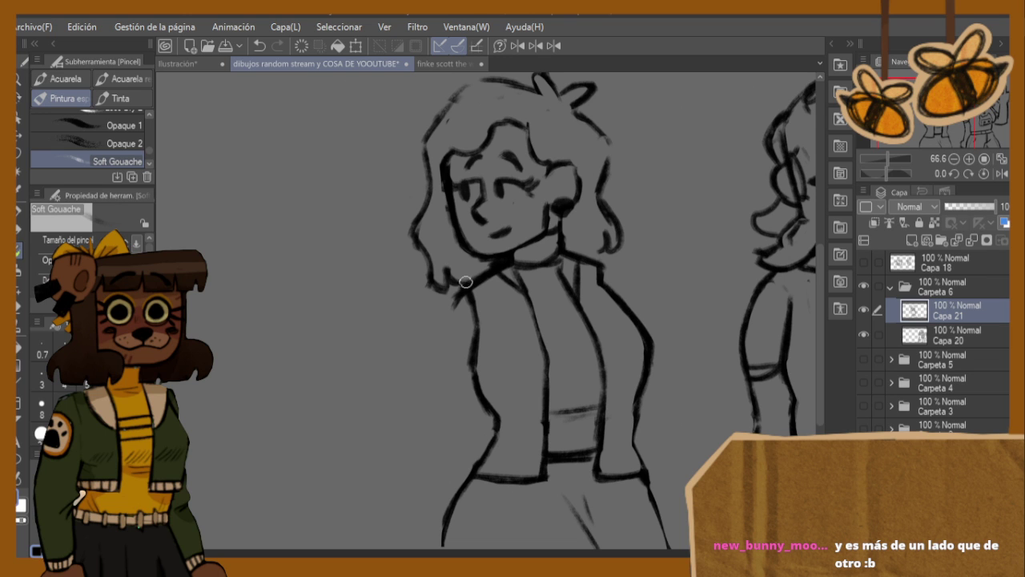
key("h")
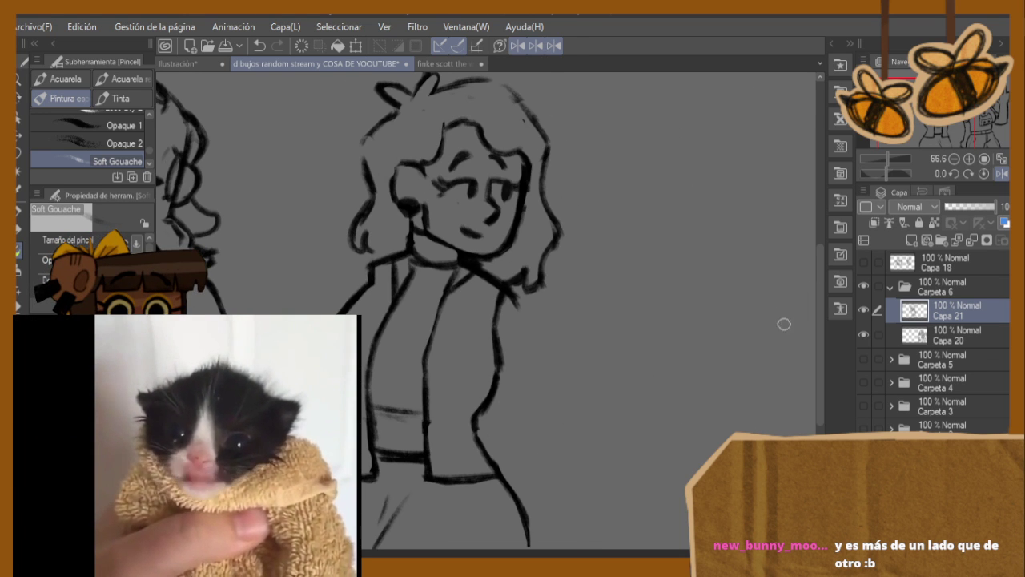
- Outline the top of the head from the crown tuft to a small pointed tip above the front hair
left_click_drag(821, 322, 821, 297)
mouse_move(454, 152)
left_mouse_down()
mouse_move(526, 152)
mouse_move(516, 166)
left_mouse_up()
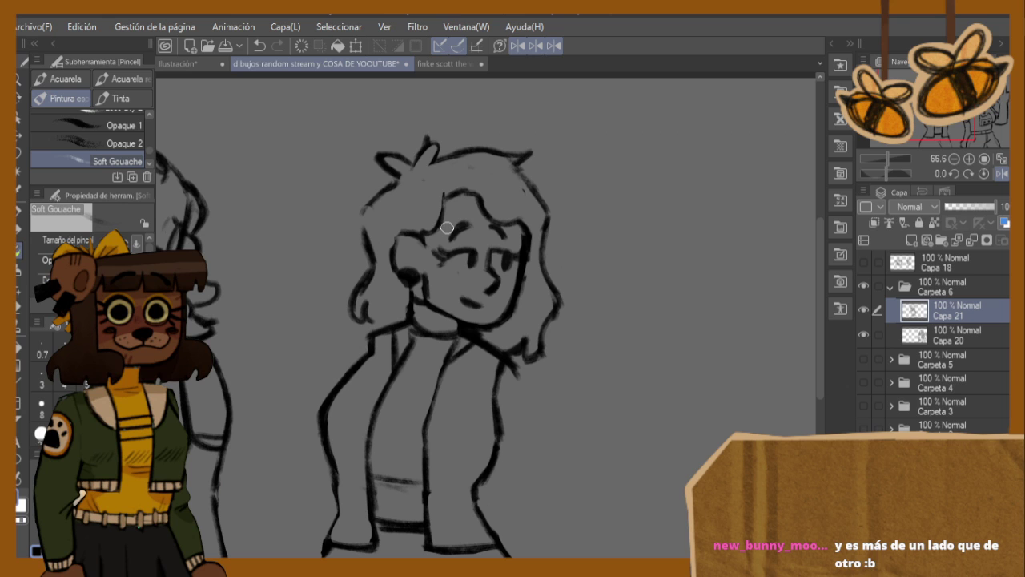
key("h")
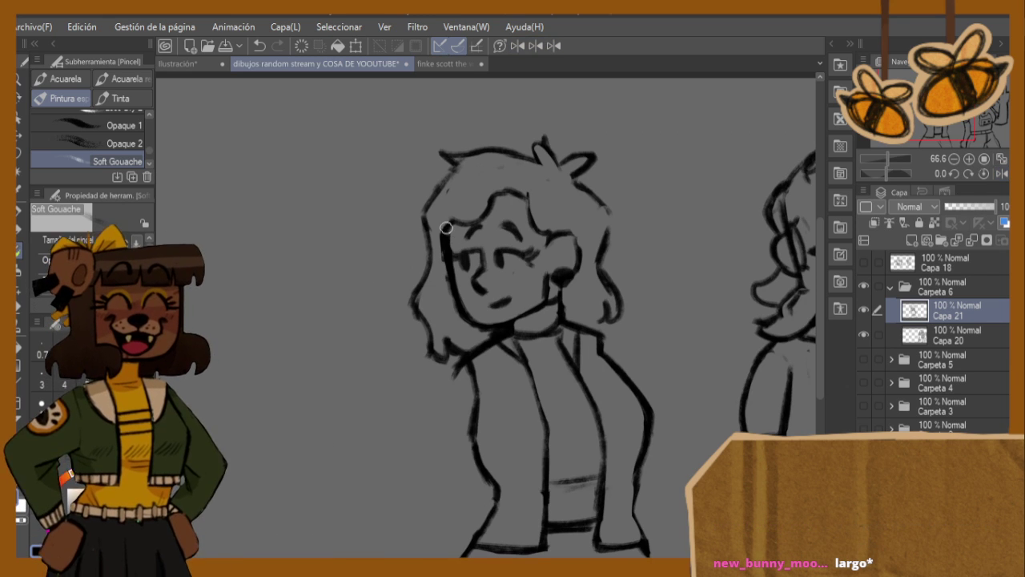
- Try replacing the lower end of the back hair with a shorter, rounder curl
key("e")
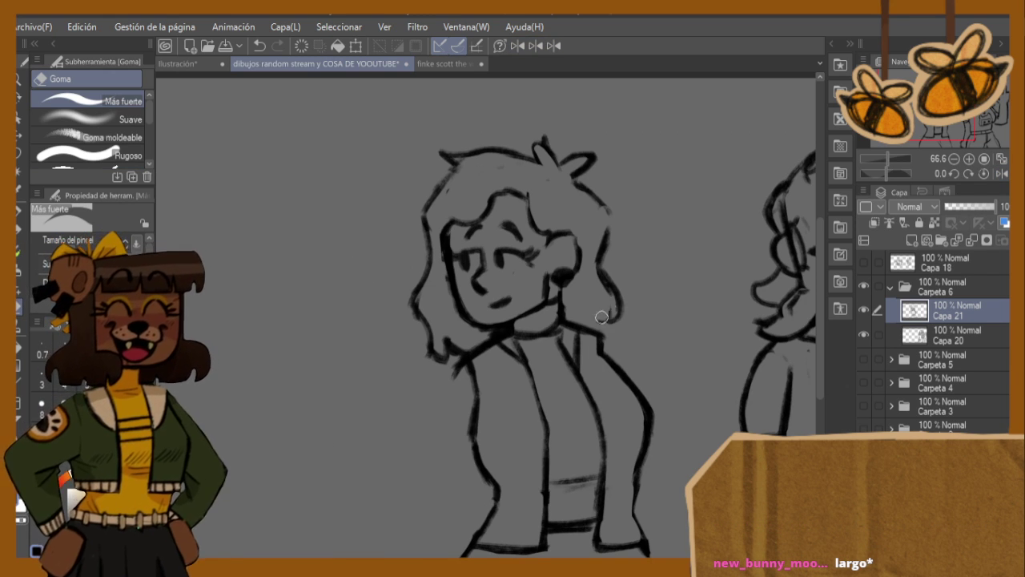
key("h")
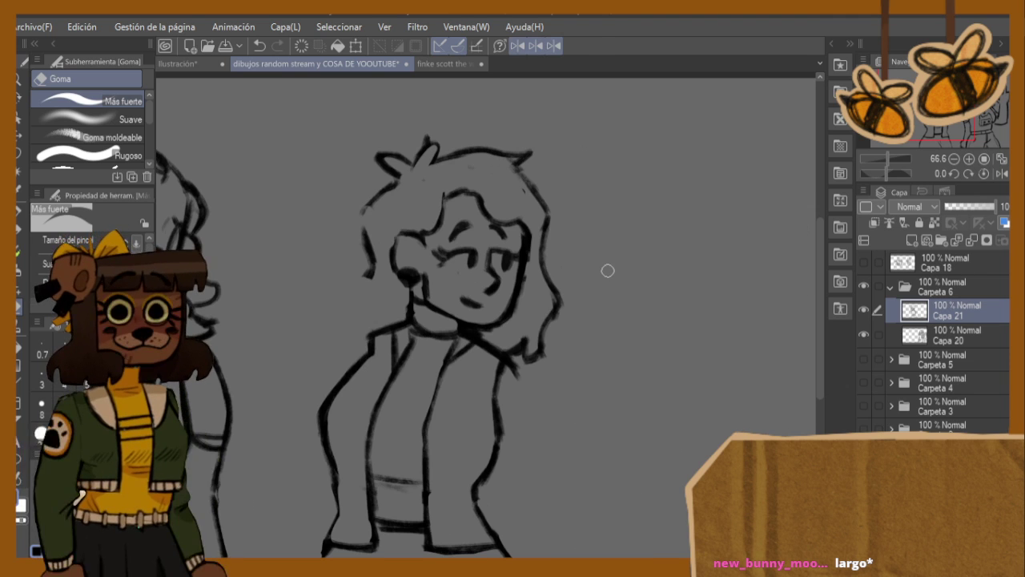
key("b")
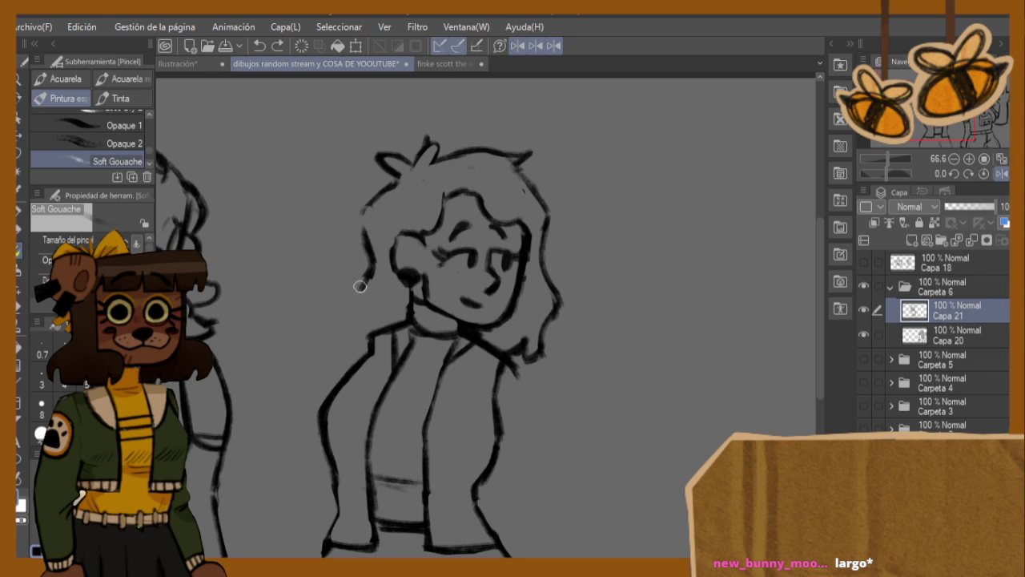
left_click_drag(367, 298, 399, 309)
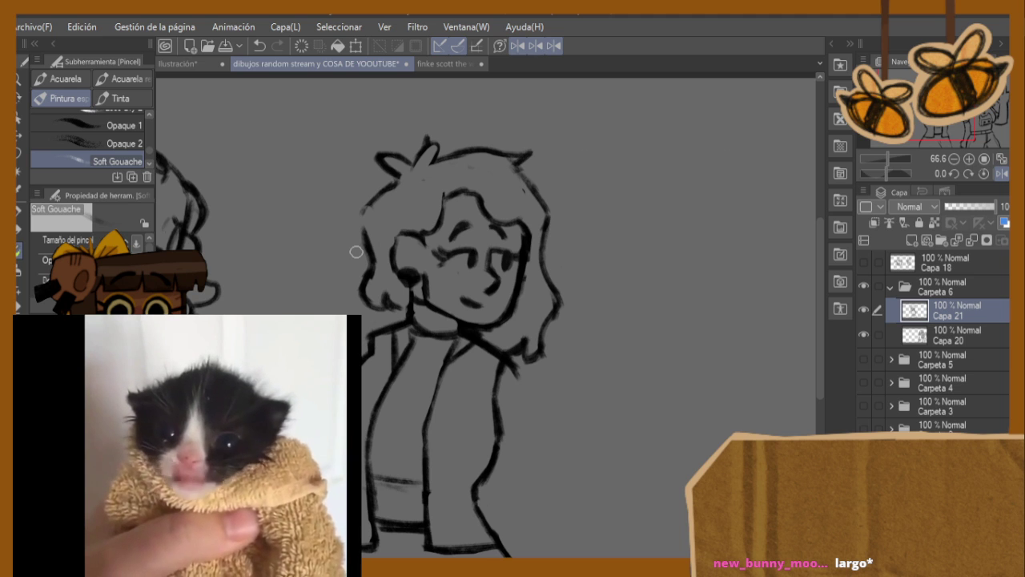
key("h")
key("ctrl+z")
key("ctrl+z")
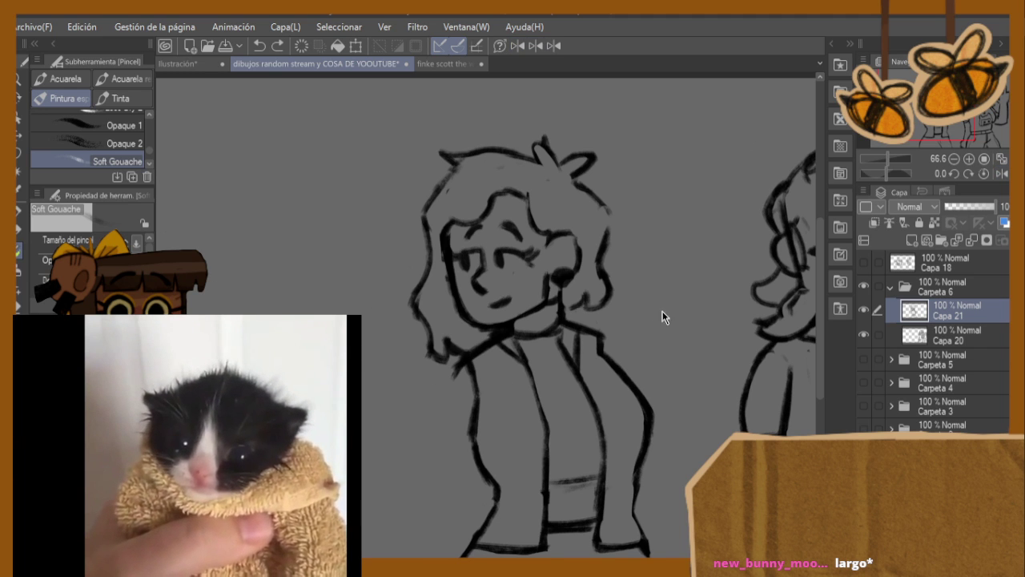
key("h")
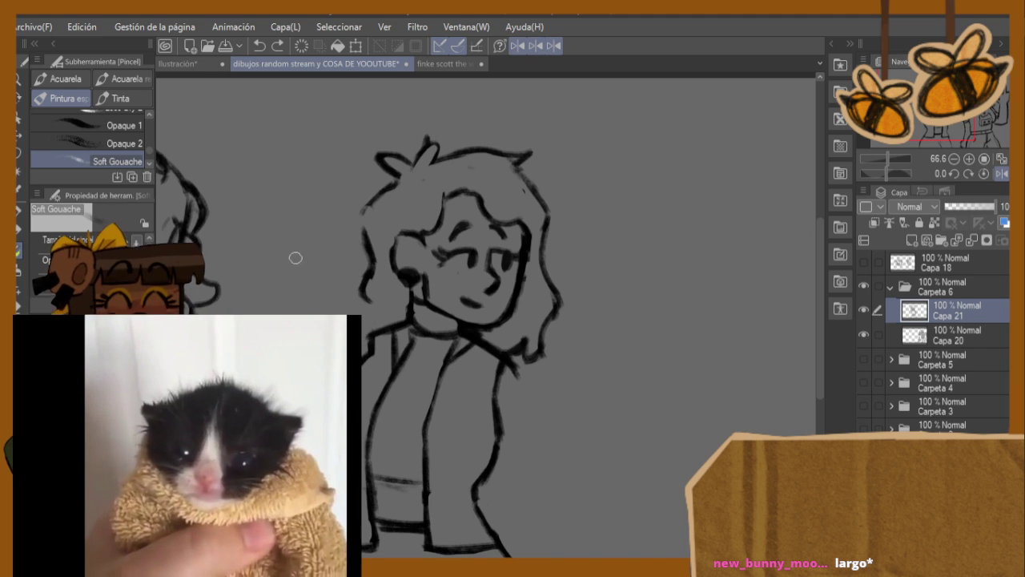
- Try trimming the end of the back lock again and redrawing its tip with an outward flick
key("e")
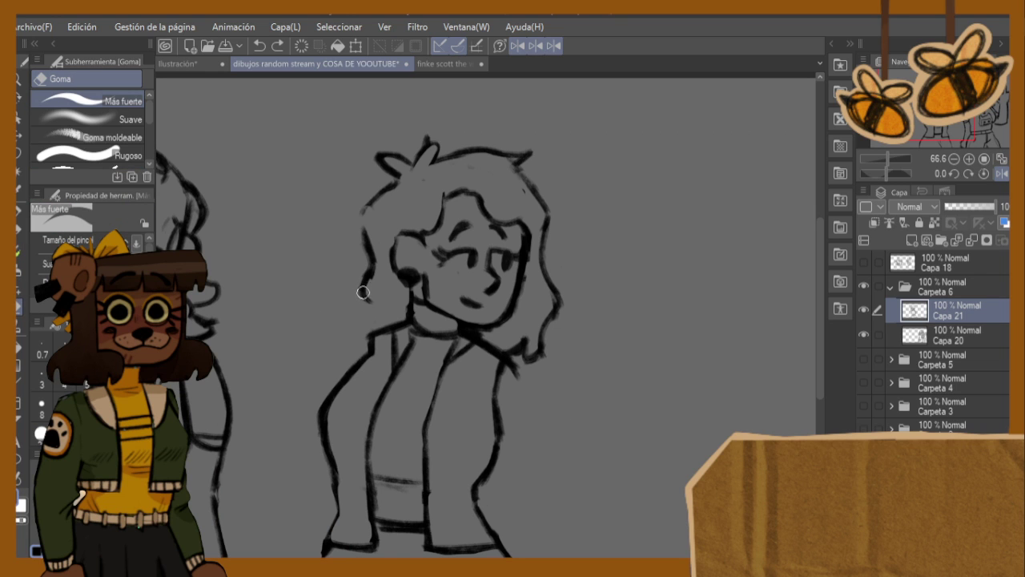
key("b")
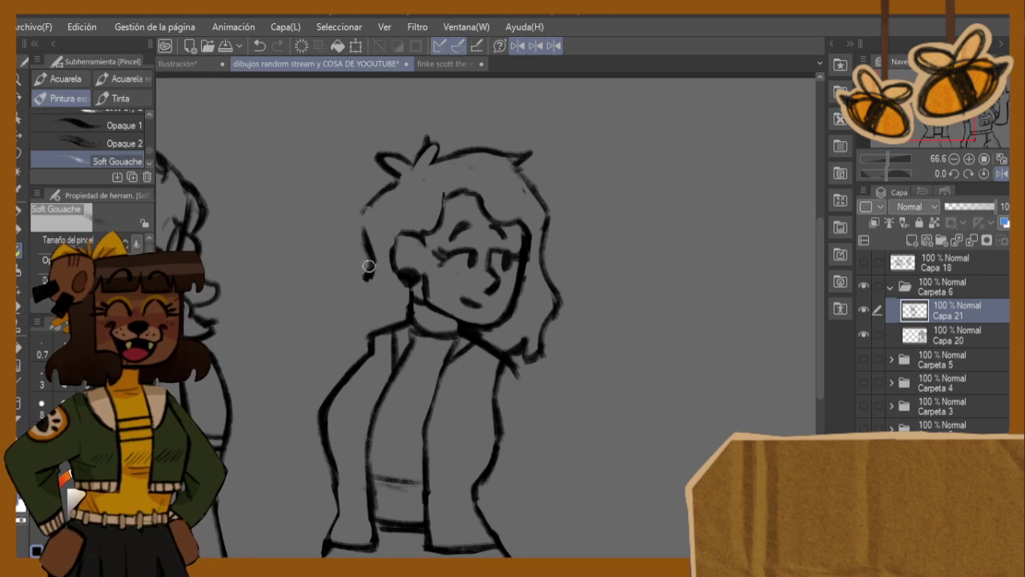
mouse_move(365, 281)
left_mouse_down()
mouse_move(353, 302)
mouse_move(378, 298)
left_mouse_up()
key("ctrl+z")
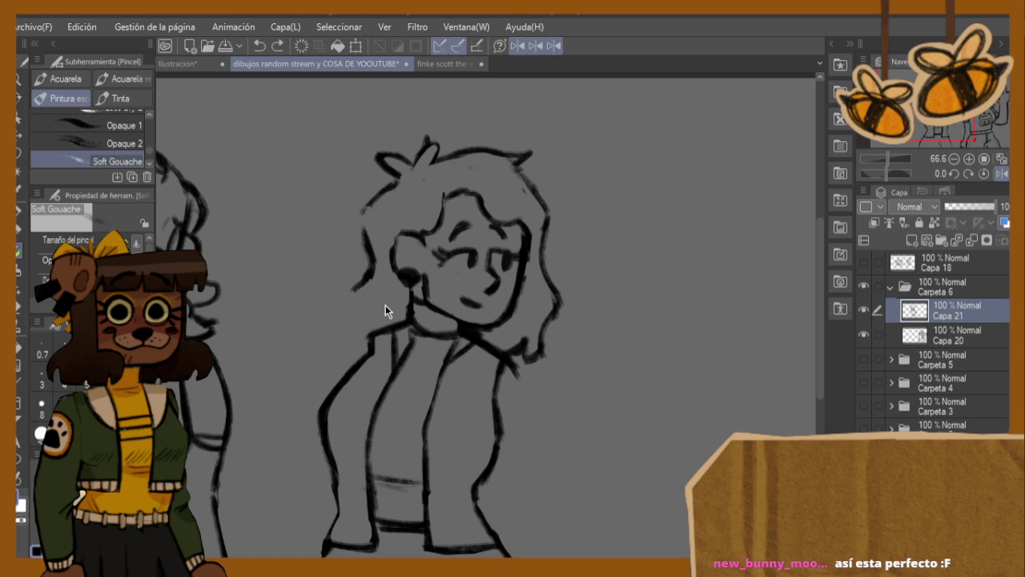
key("ctrl+y")
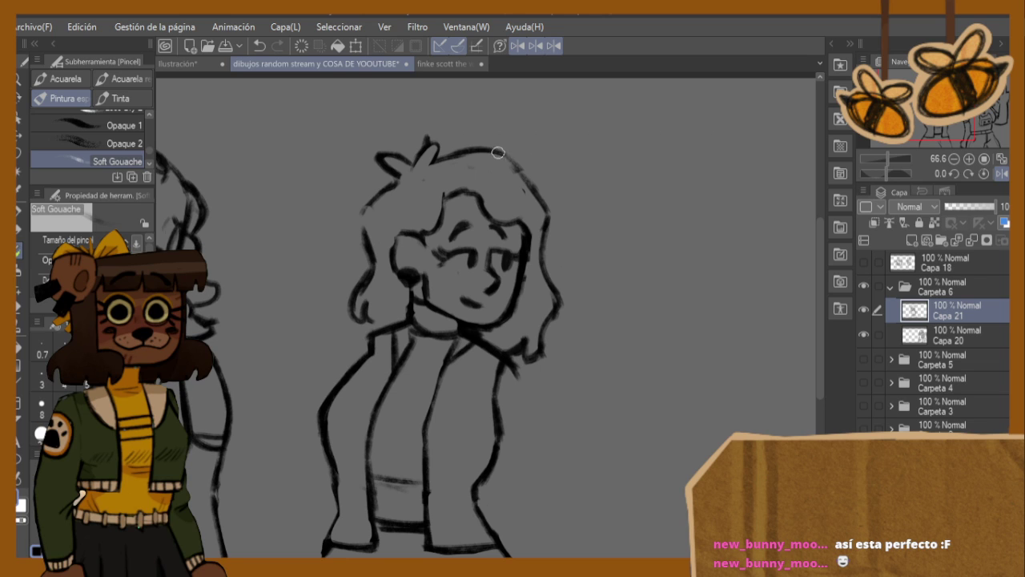
- Redraw the pointed tip at the top of the front hair and replace the lower back curl with a shorter one
left_click_drag(501, 151, 525, 159)
left_click(17, 317)
left_click_drag(331, 304, 358, 326)
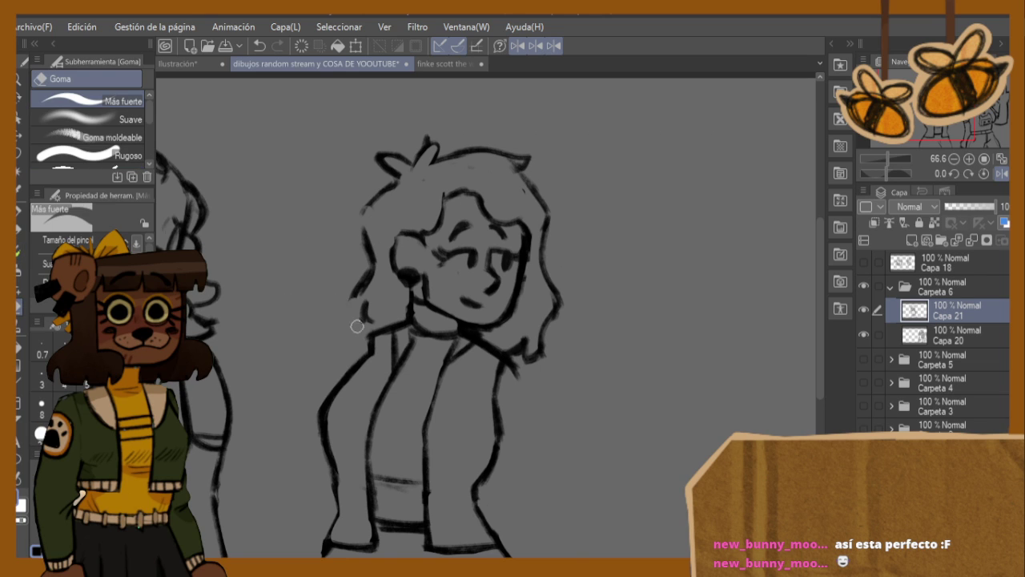
key("p")
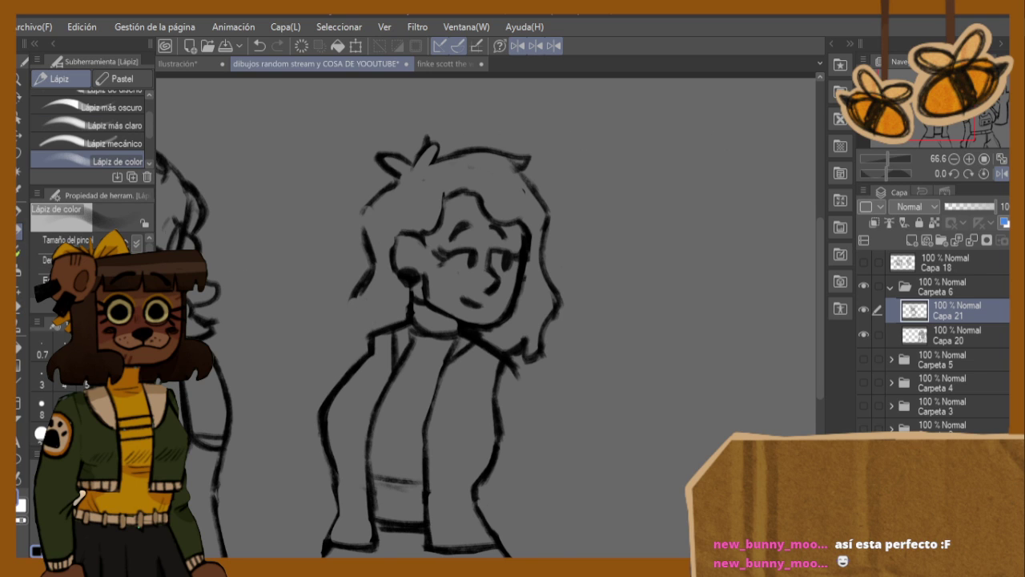
key("e")
mouse_move(348, 305)
left_mouse_down()
mouse_move(368, 246)
mouse_move(378, 296)
mouse_move(361, 289)
mouse_move(384, 299)
left_mouse_up()
key("b")
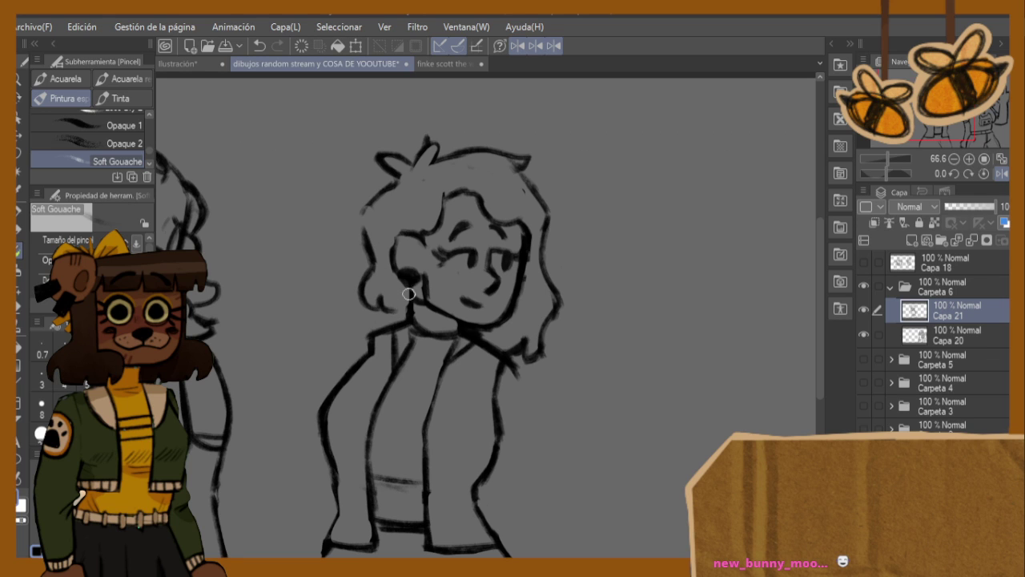
- Rework the neck lines between the ear and the jacket collar and clean up the stray strokes below the chin
key("h")
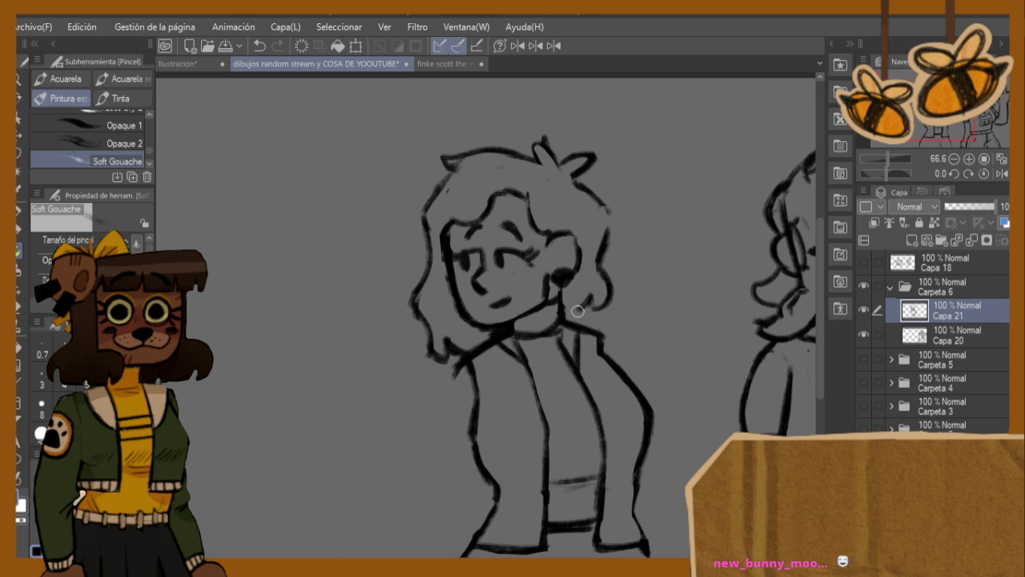
key("h")
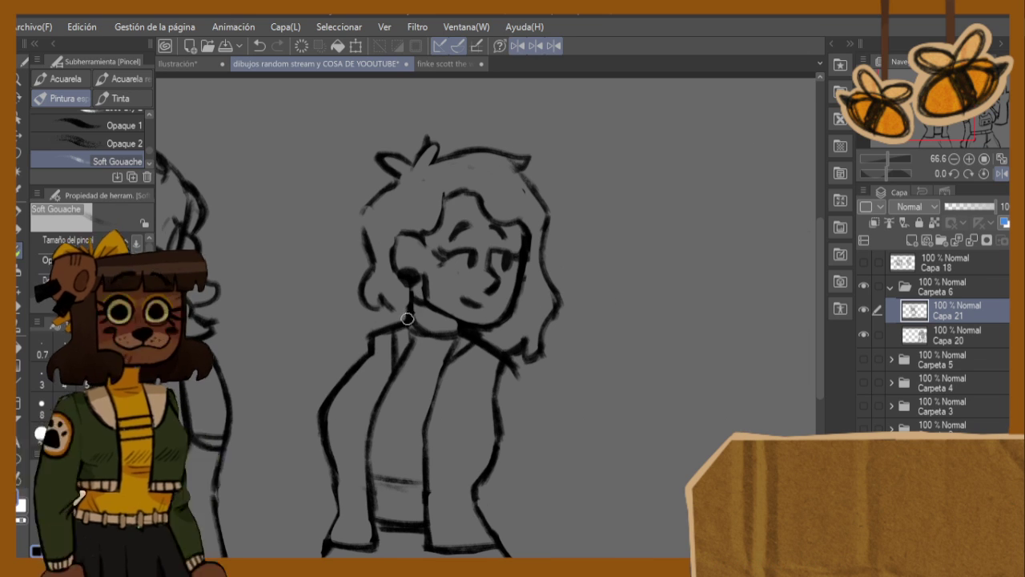
key("e")
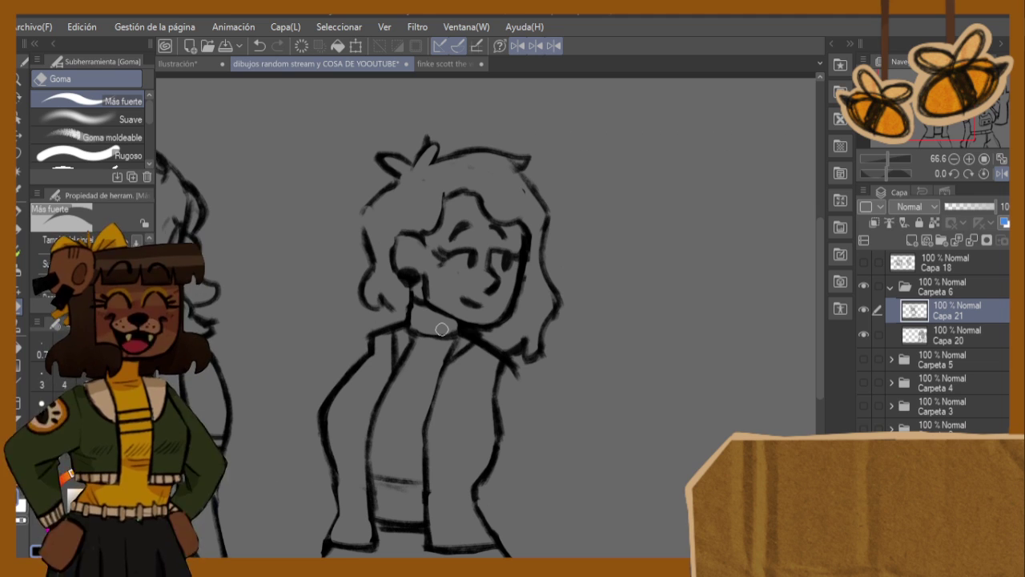
key("h")
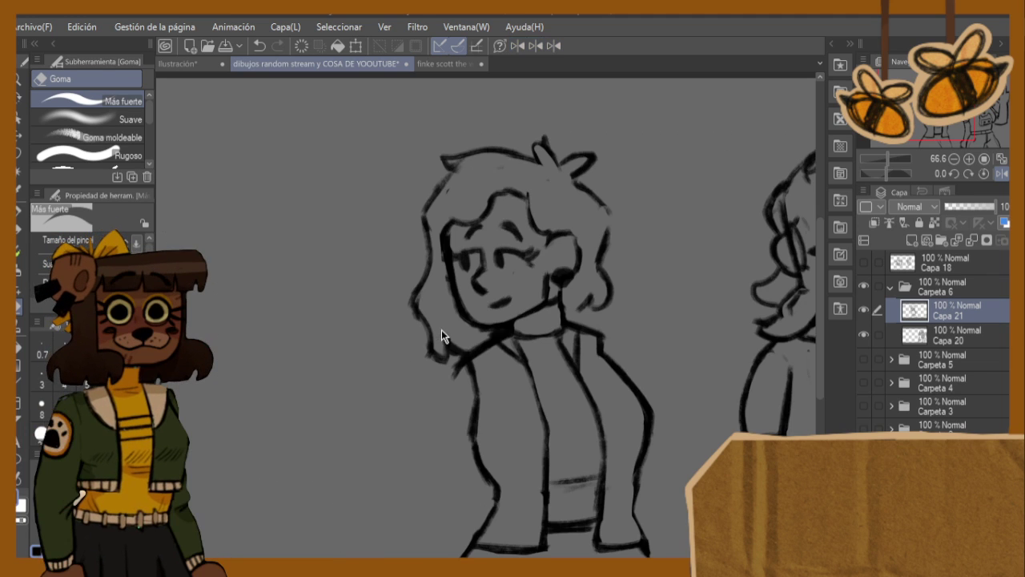
- Try sketching a straight arm hanging diagonally outward from the shoulder below the front hair, using the mirrored canvas view
scroll(817, 305, "down", 2)
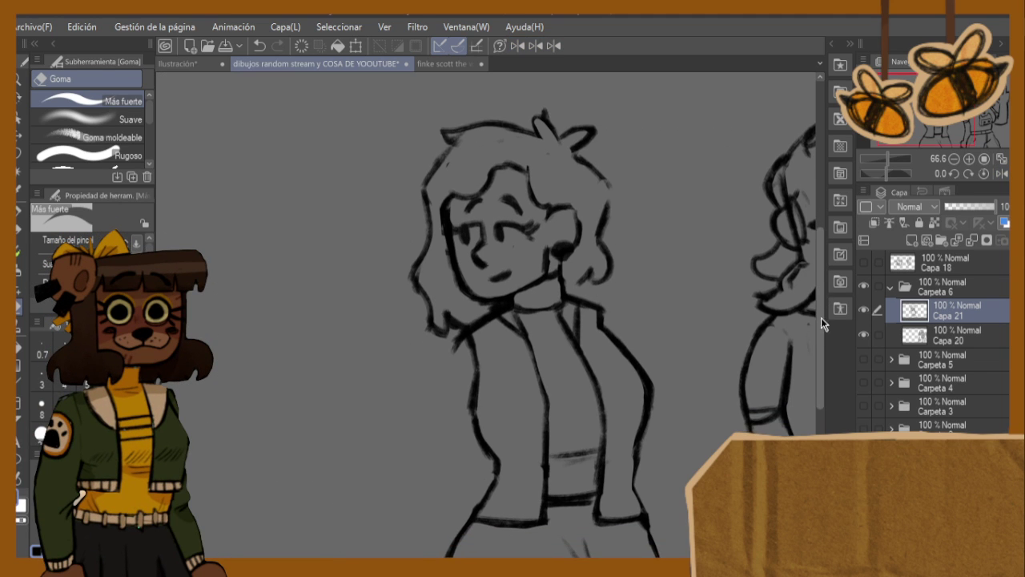
key("b")
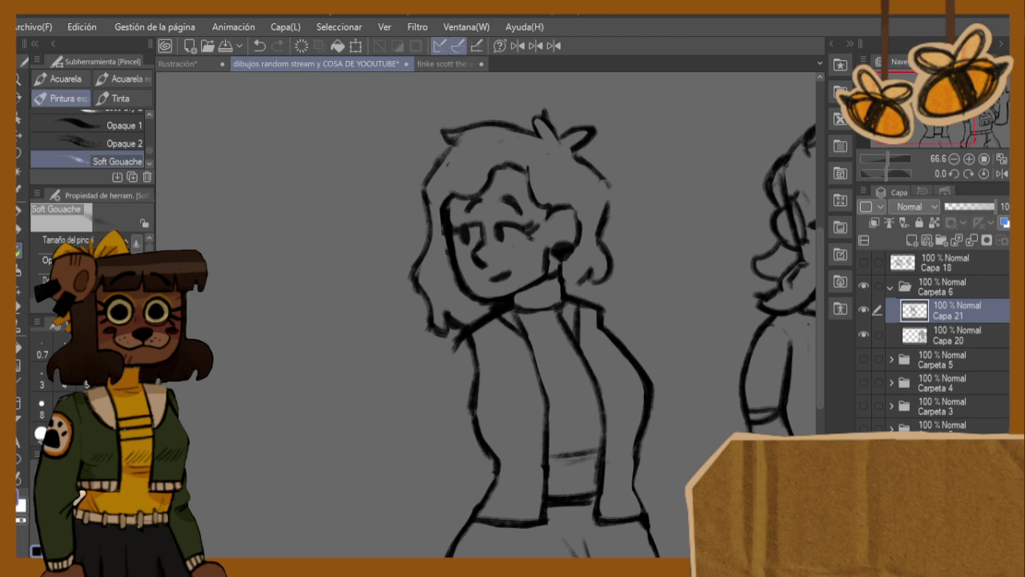
key("h")
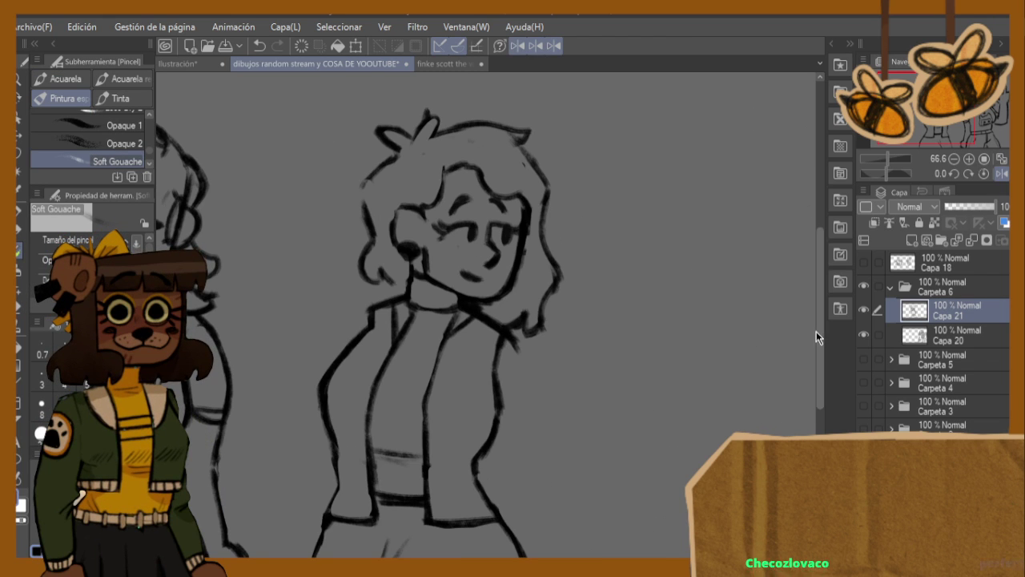
scroll(818, 333, "down", 1)
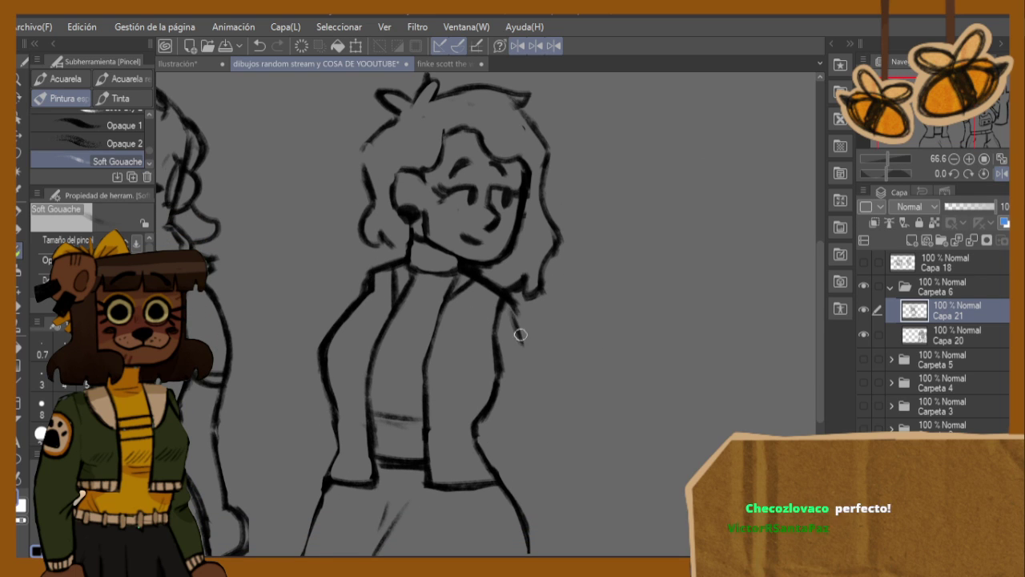
mouse_move(506, 303)
left_mouse_down()
mouse_move(563, 410)
mouse_move(577, 491)
left_mouse_up()
left_click_drag(546, 410, 572, 497)
left_click_drag(559, 444, 575, 496)
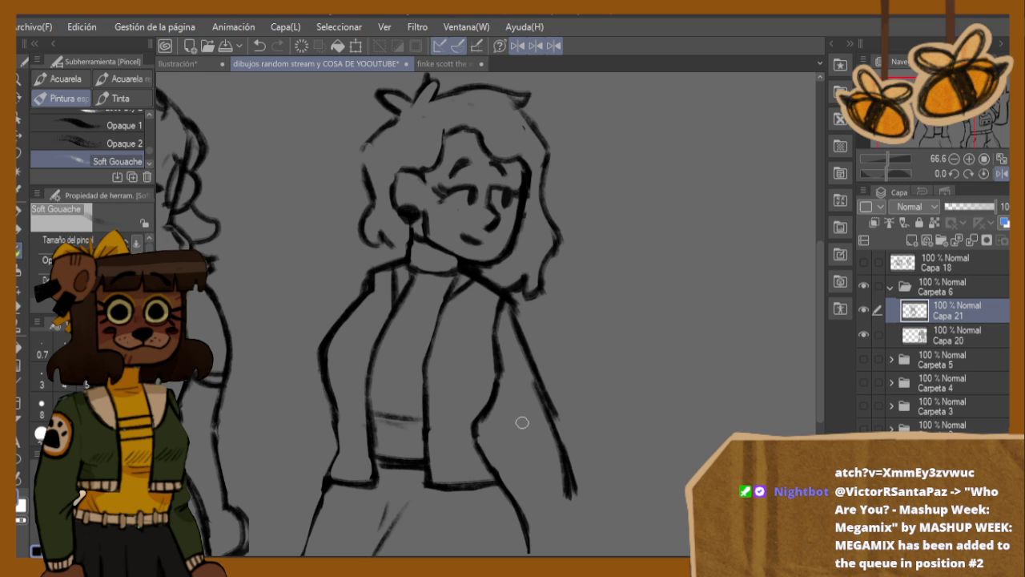
mouse_move(503, 404)
left_mouse_down()
mouse_move(528, 440)
mouse_move(535, 489)
left_mouse_up()
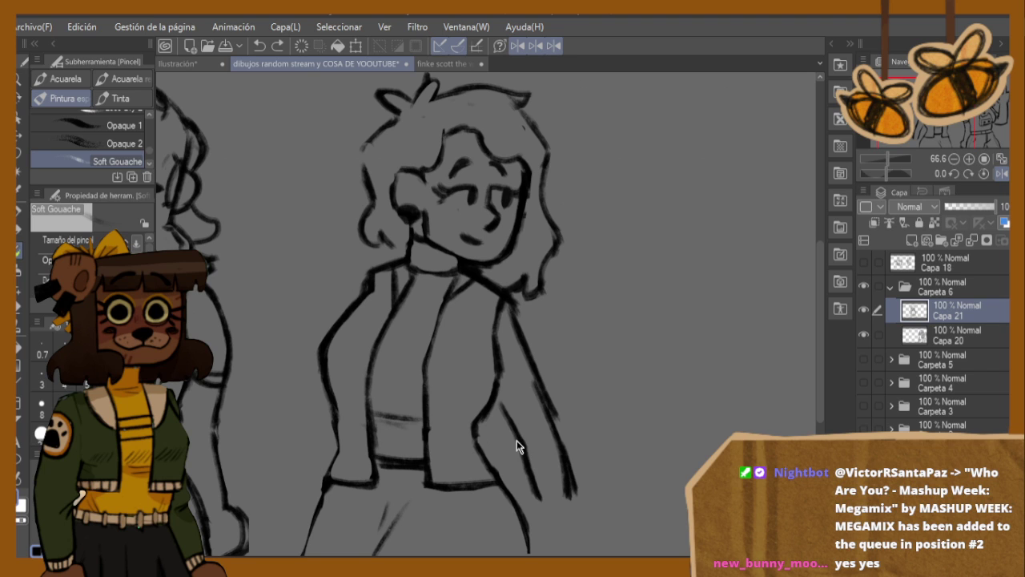
- Undo the arm strokes and return the canvas view to its normal orientation
key("ctrl+z")
key("ctrl+z")
key("ctrl+z")
key("ctrl+z")
key("ctrl+z")
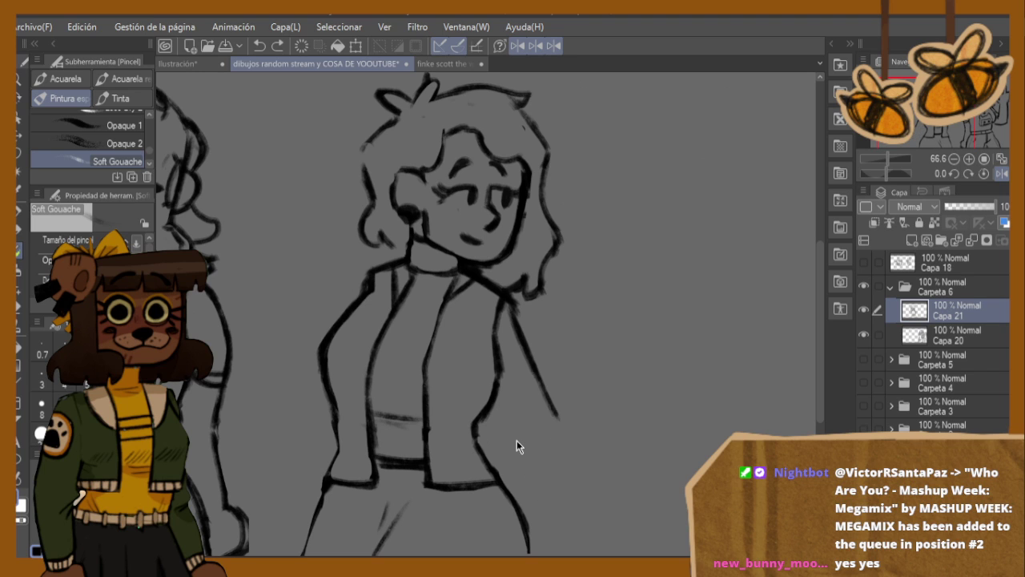
key("ctrl+z")
key("ctrl+z")
key("ctrl+z")
key("ctrl+z")
key("h")
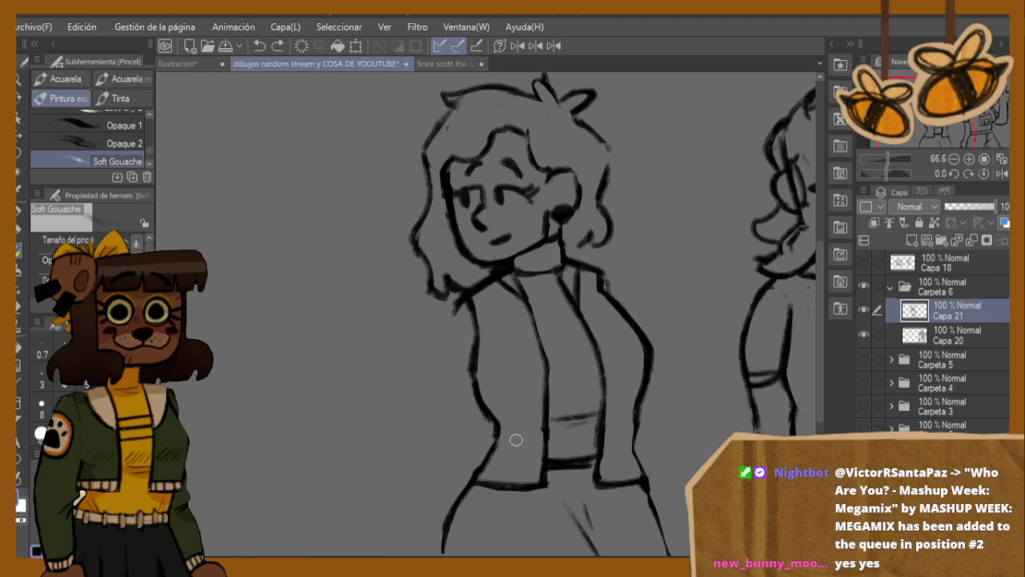
- Draw a small round pendant on the collar at the front of the neck and clean out its centre
key("ctrl+y")
key("ctrl+y")
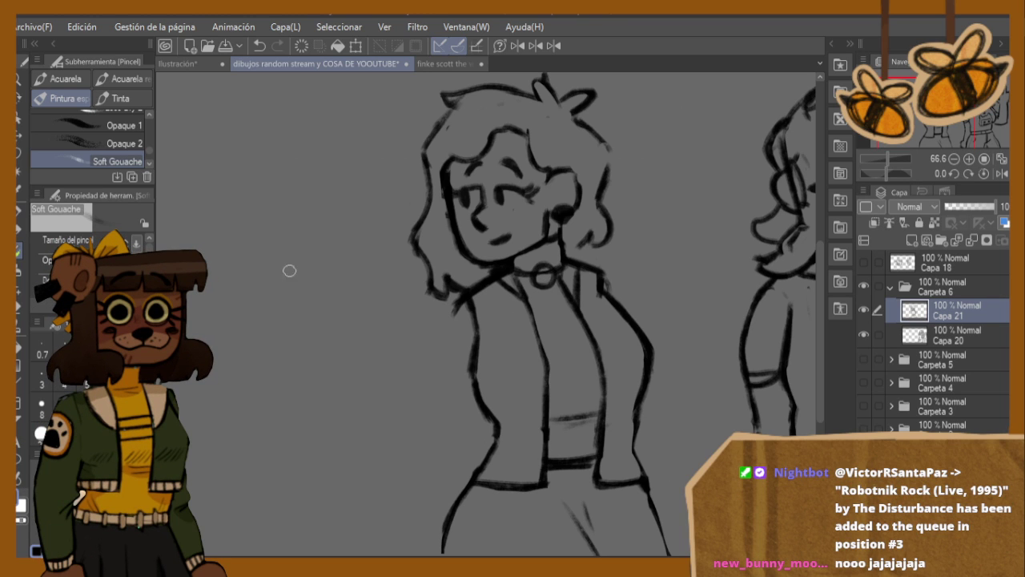
left_click(16, 307)
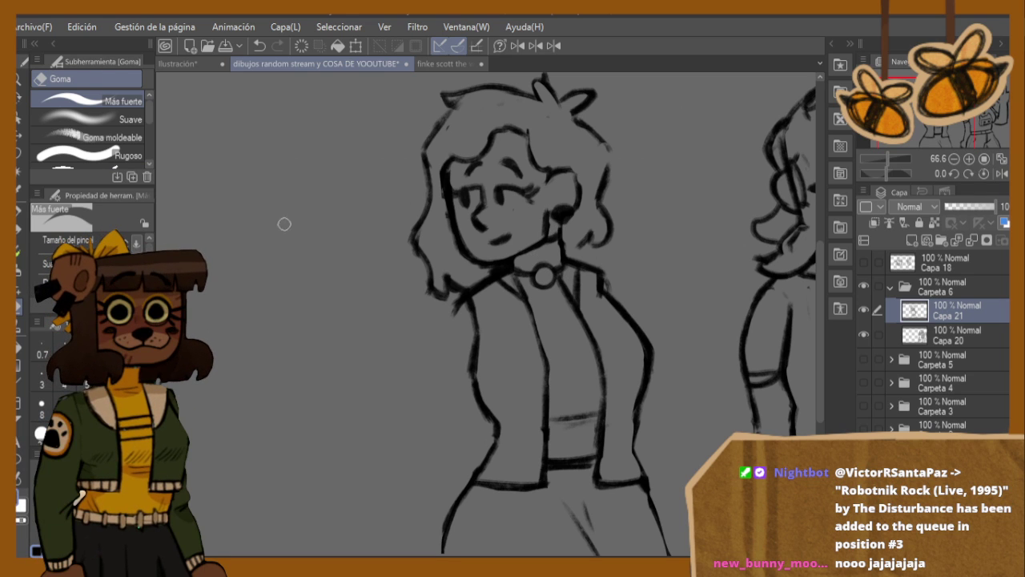
key("b")
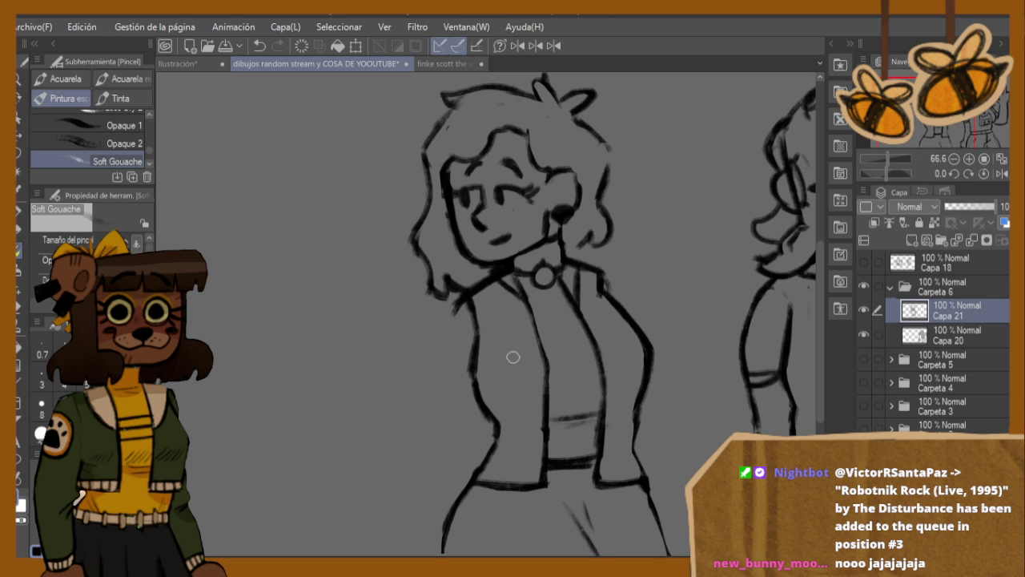
- Tidy the stray end of the shoulder line below the front hair and check the figure in mirrored view
key("m")
key("h")
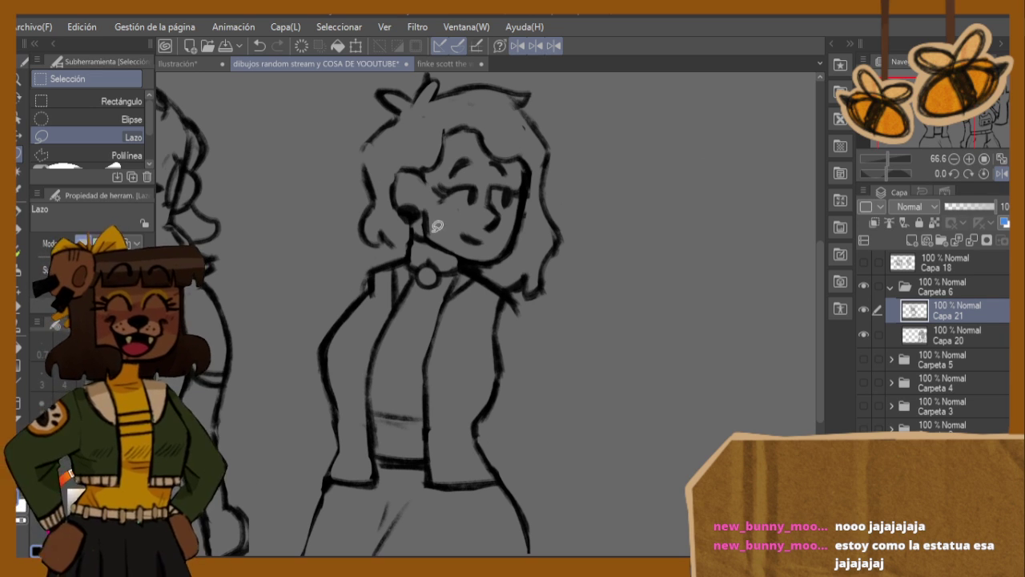
key("h")
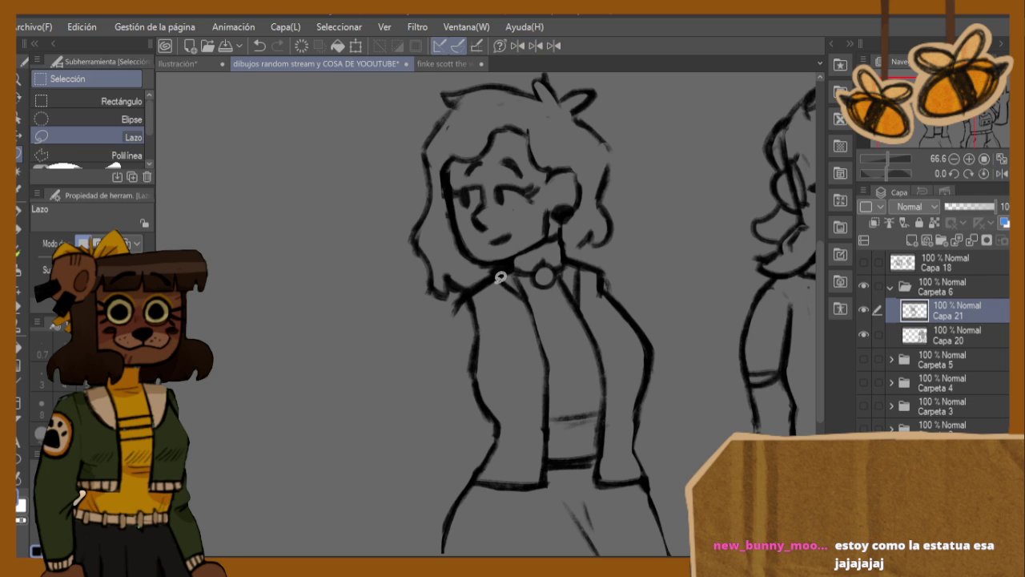
left_click(19, 251)
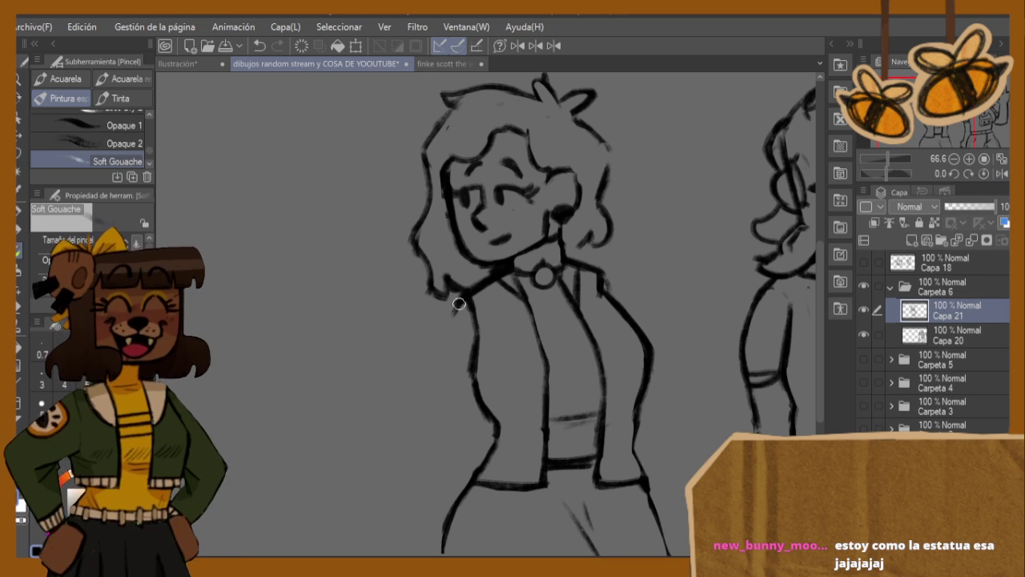
left_click(19, 306)
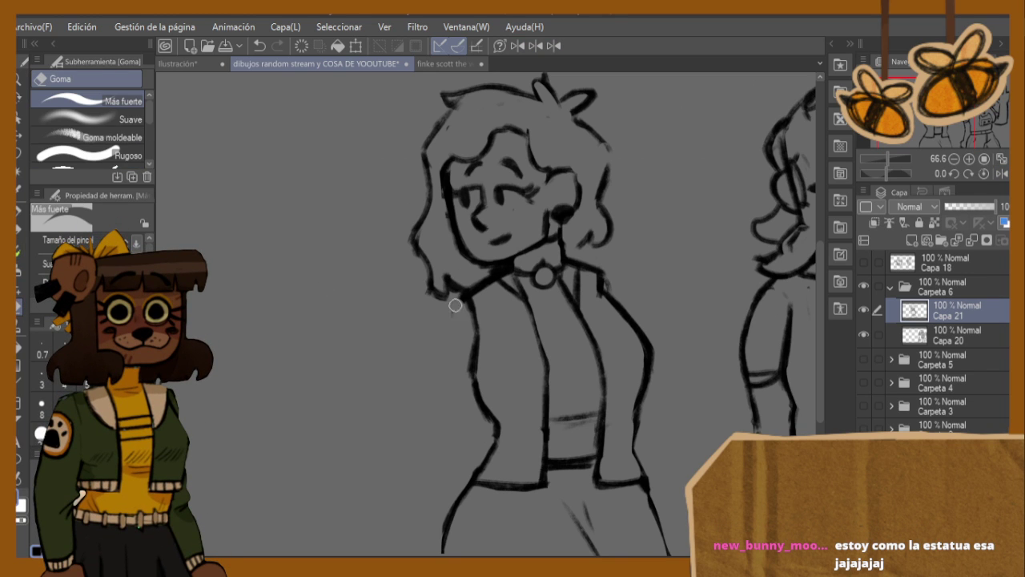
scroll(501, 303, "down", 3)
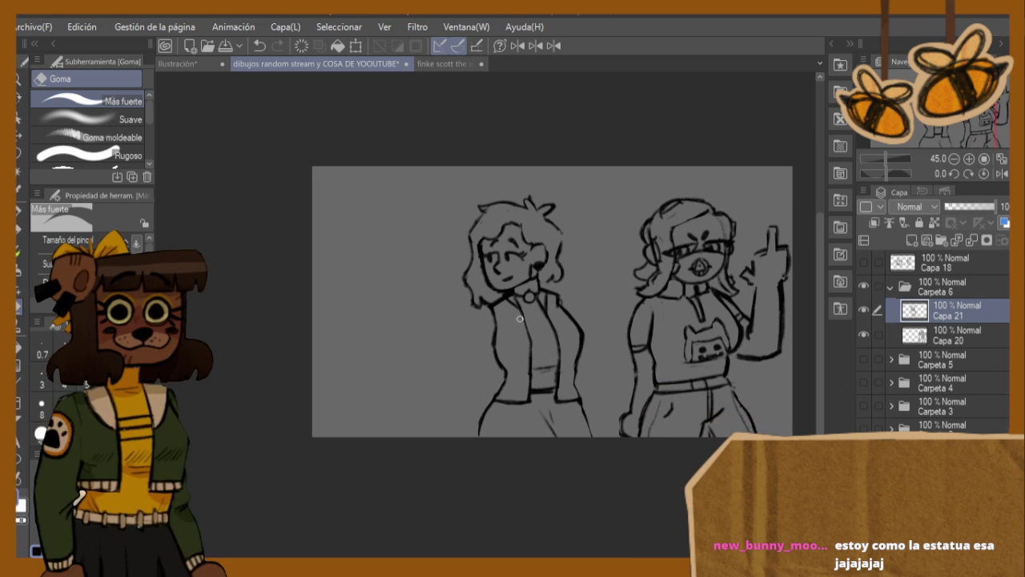
scroll(533, 318, "up", 3)
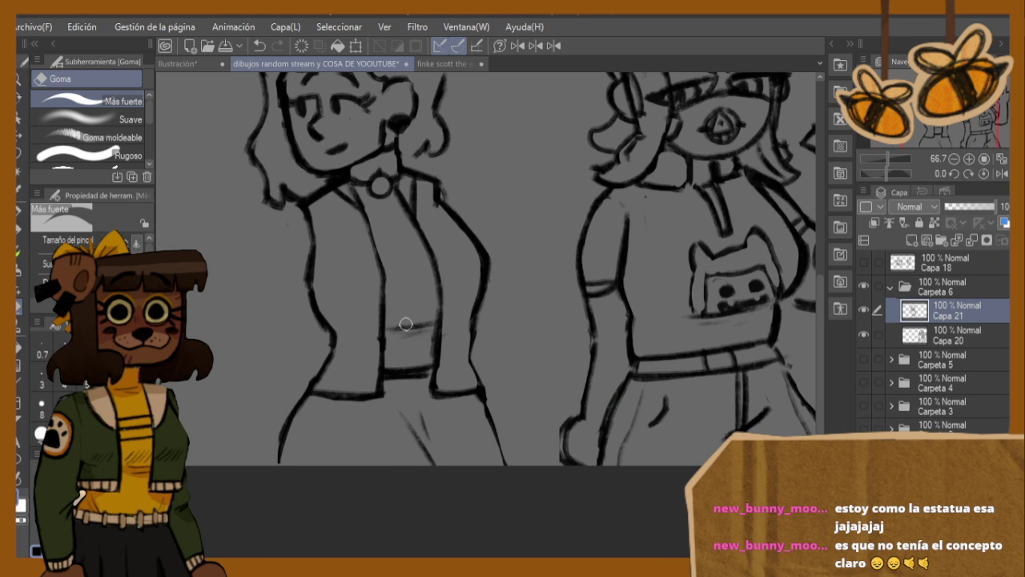
- Reinforce the outer leg outlines from the jacket hem to the canvas's lower edge and check both figures in mirrored view
key("b")
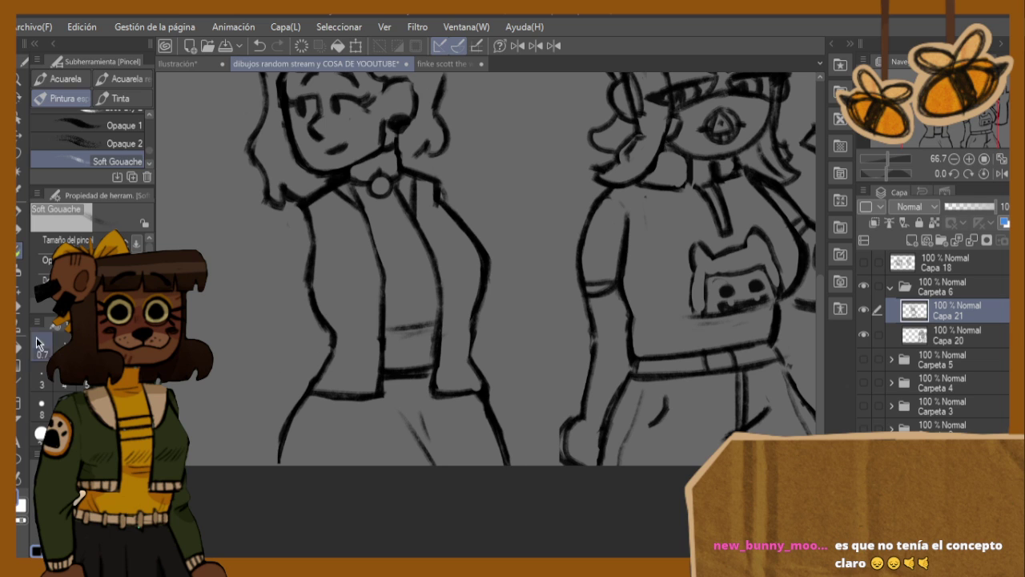
left_click(20, 308)
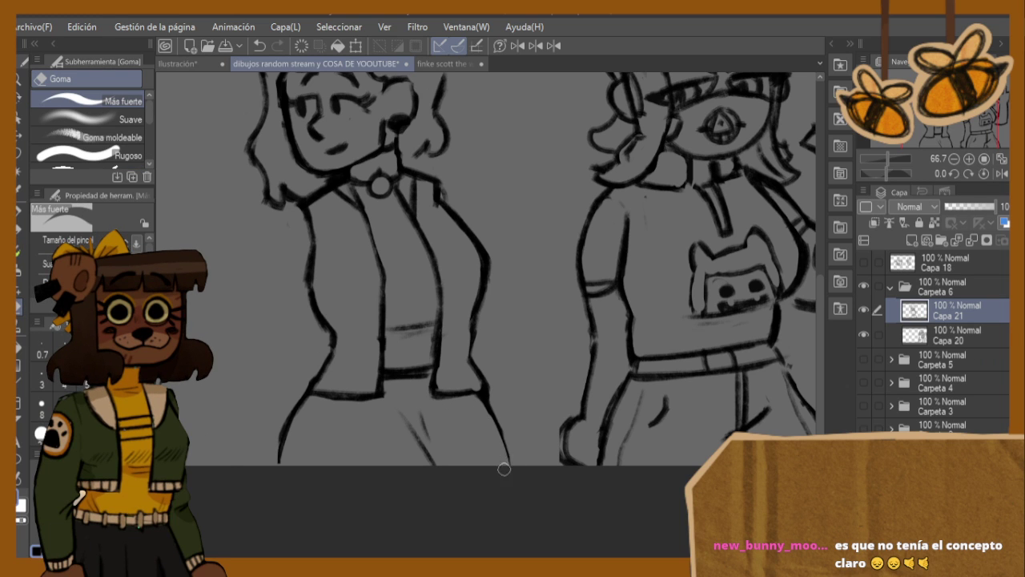
key("h")
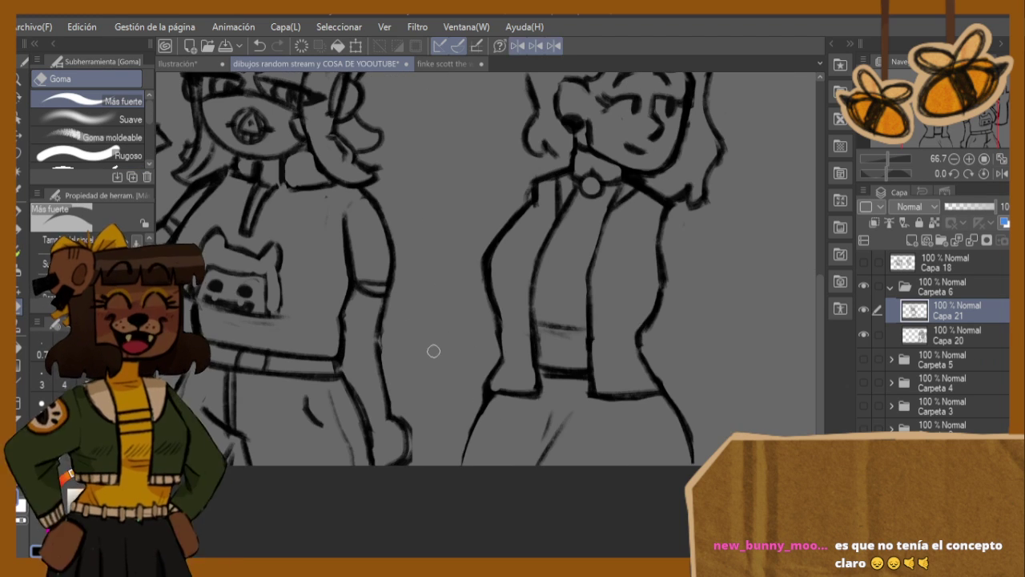
key("b")
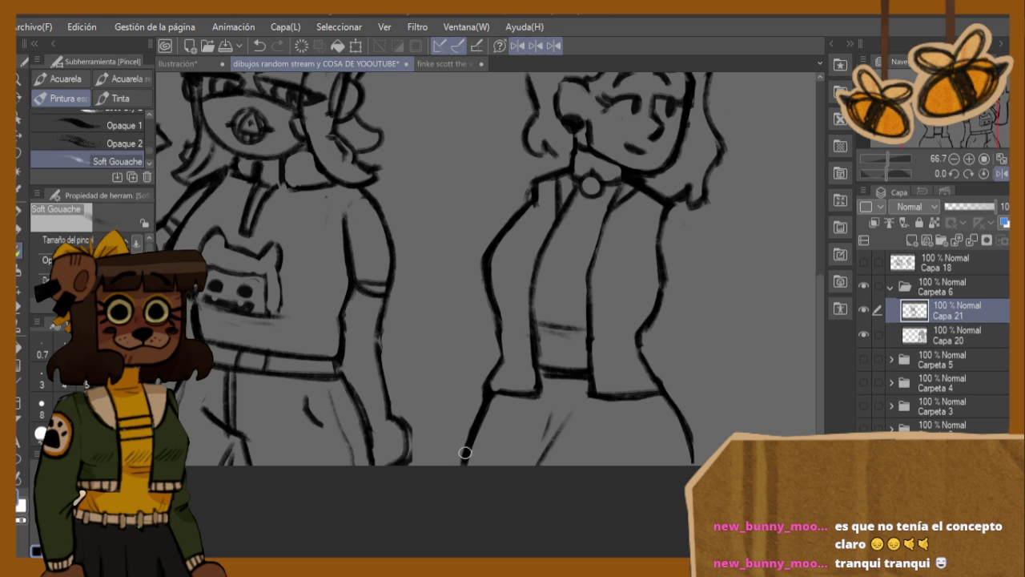
scroll(515, 339, "down", 6)
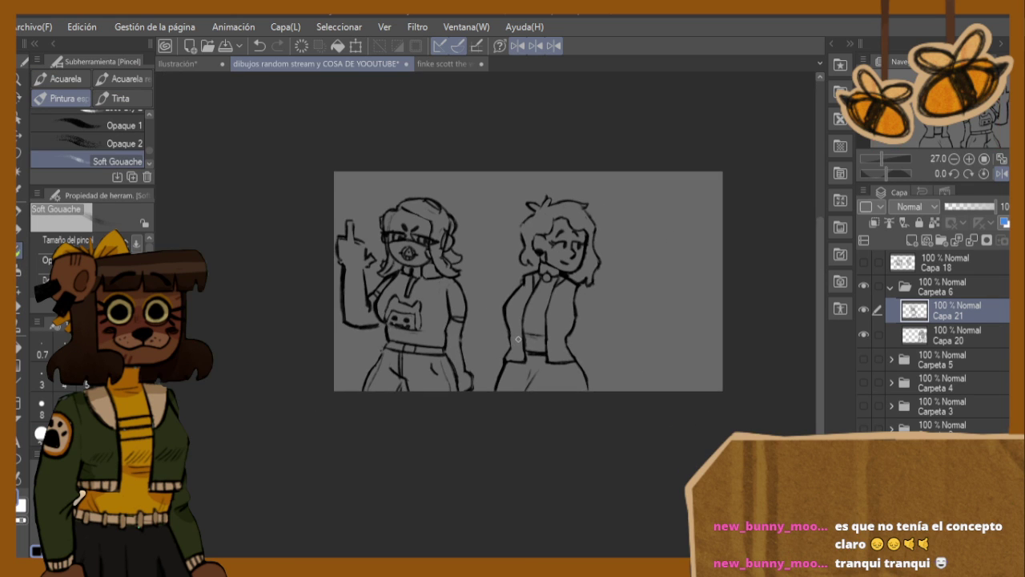
key("h")
scroll(482, 303, "up", 2)
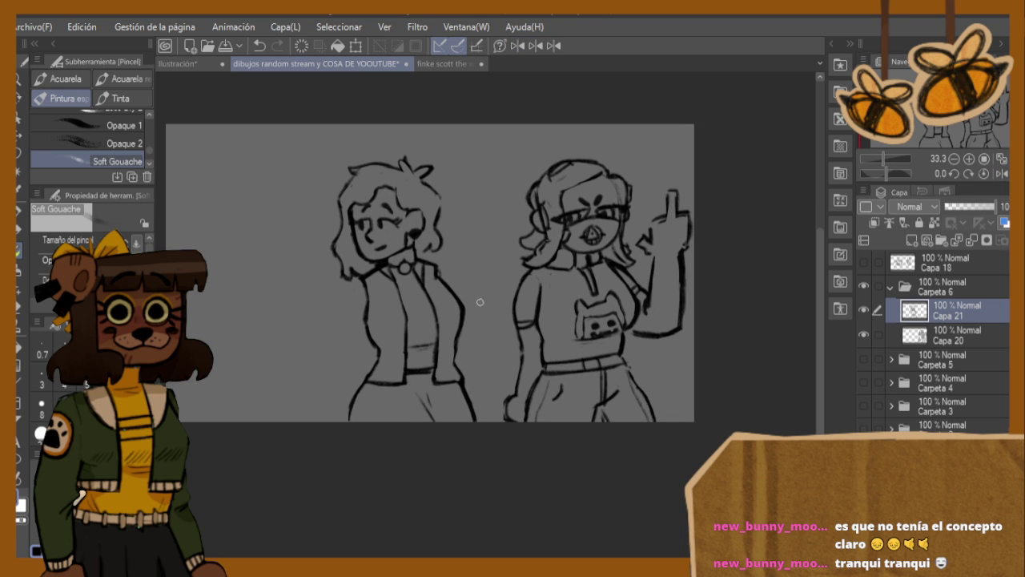
key("h")
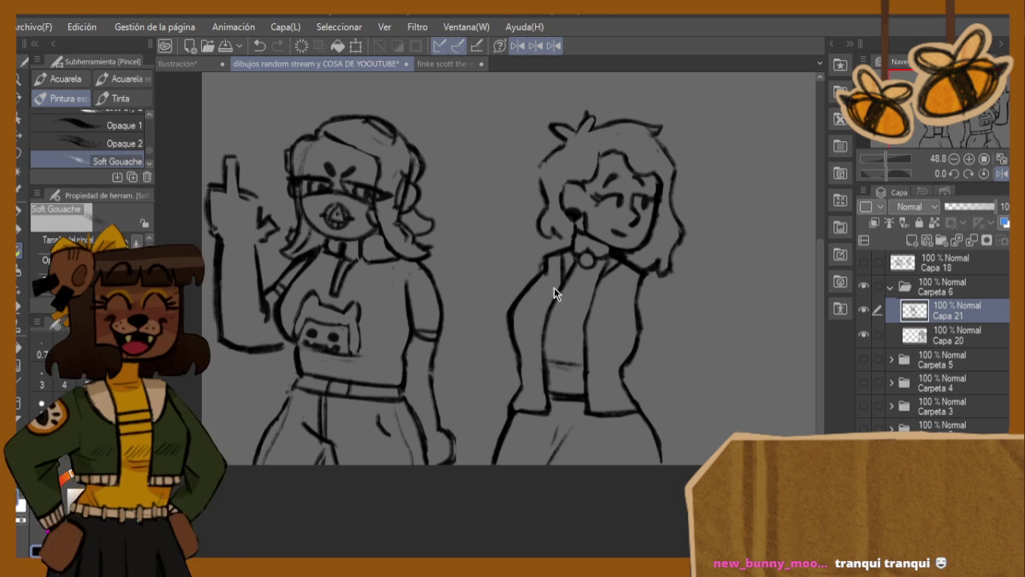
- Flip the jacket character's layer horizontally so the figure faces the other character
key("ctrl+t")
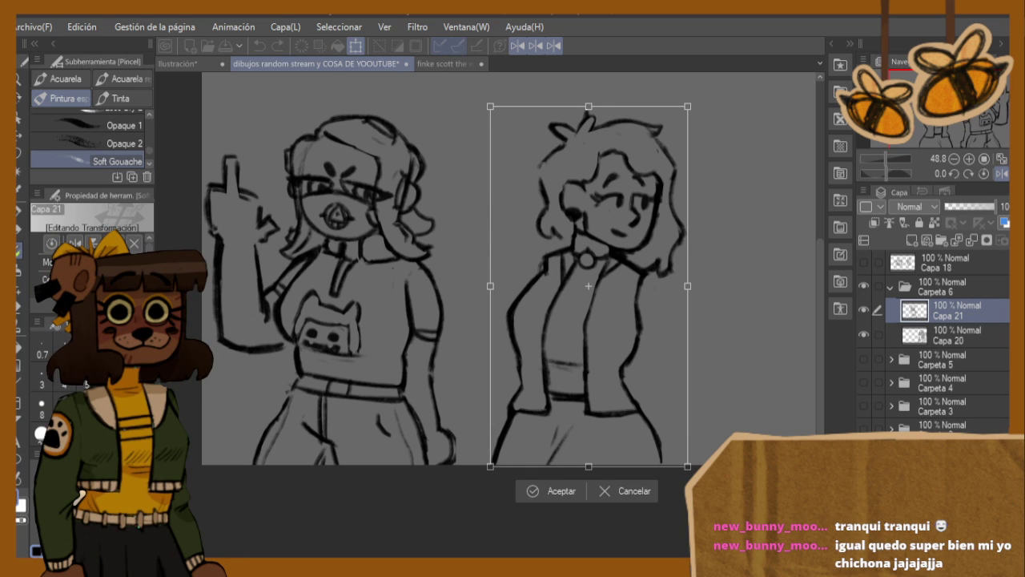
left_click(74, 243)
key("Return")
key("h")
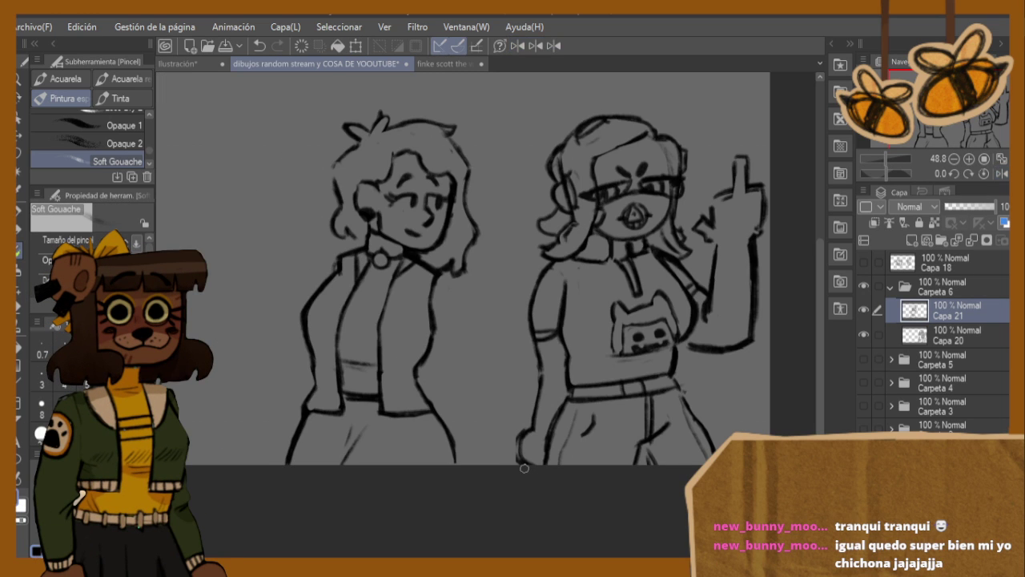
scroll(372, 320, "down", 3)
scroll(201, 243, "up", 2)
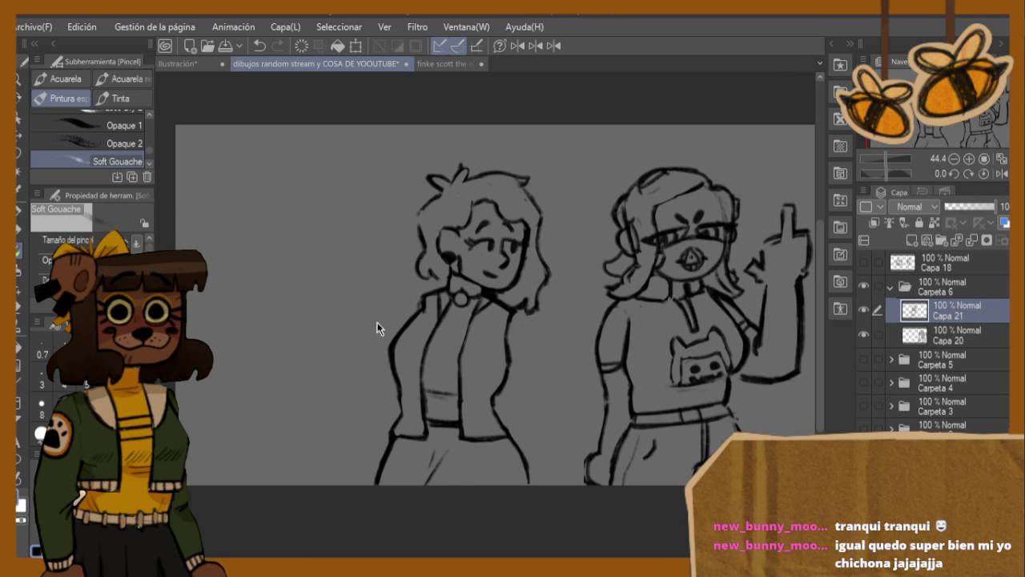
- Move the jacket character closer to the other figure, apply the transformation and save the file
key("ctrl+t")
left_click_drag(462, 381, 496, 383)
left_click(460, 517)
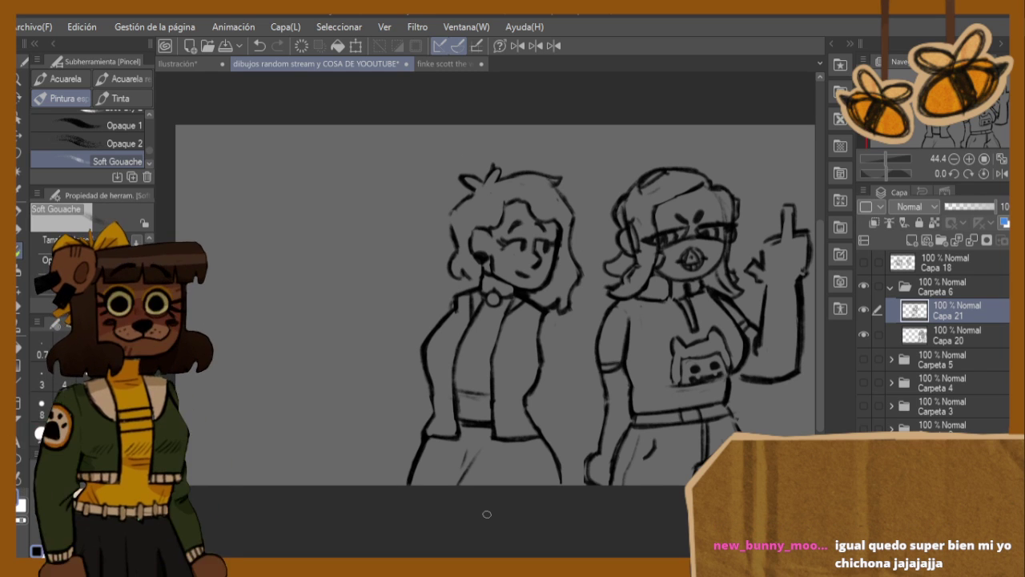
scroll(537, 483, "down", 1)
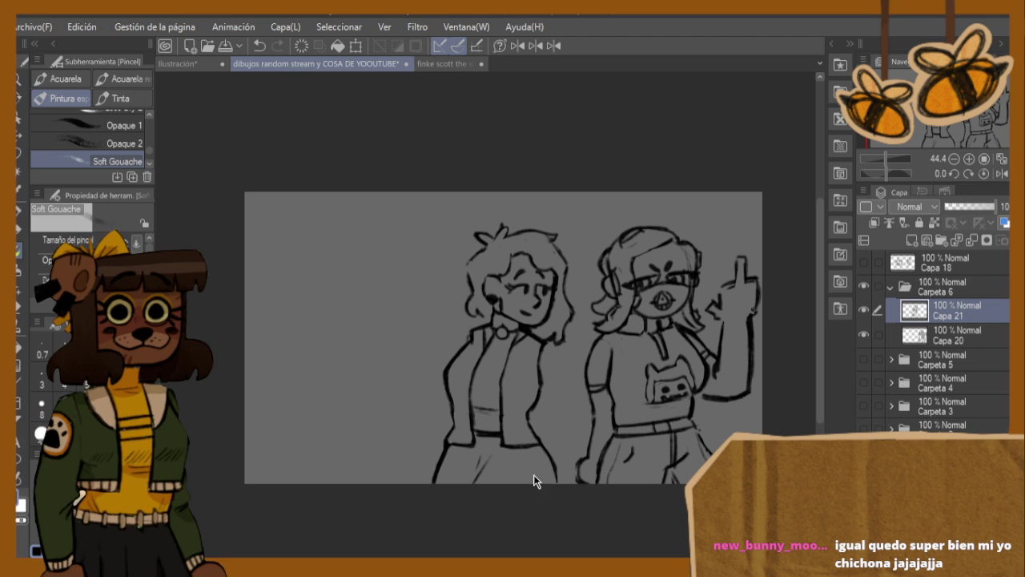
key("ctrl+s")
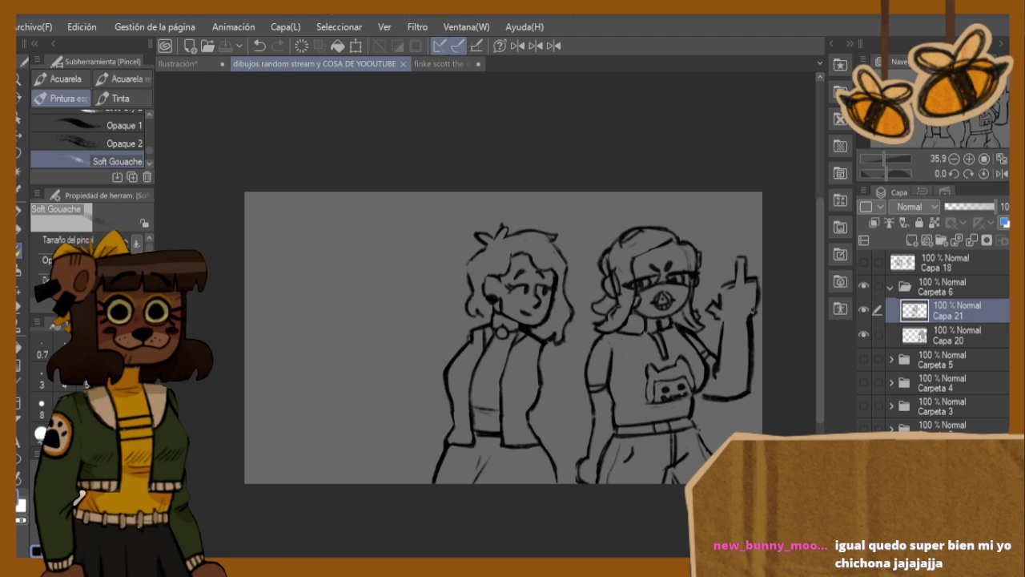